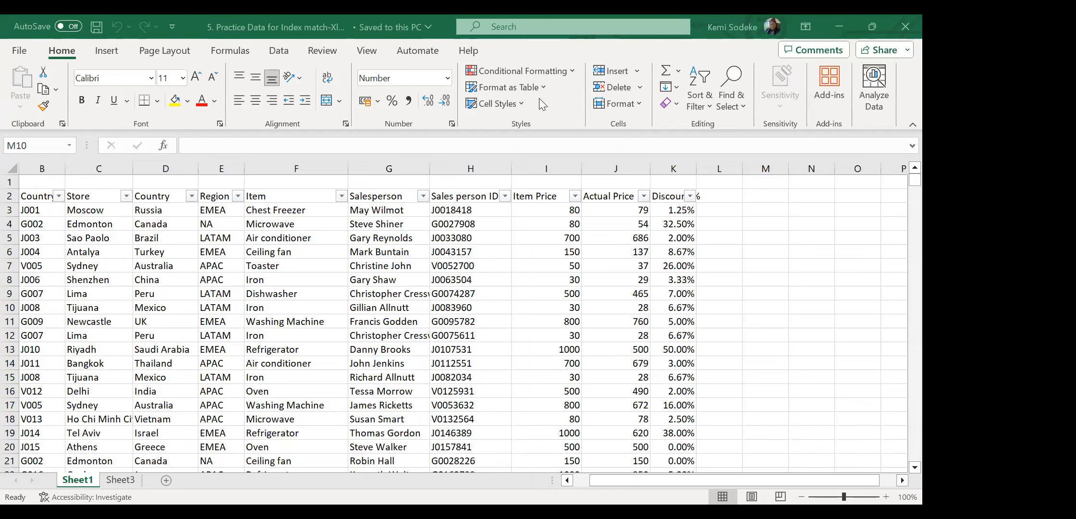
Focus the workbook window and scroll to the empty area right of the sales table.
left_click(787, 267)
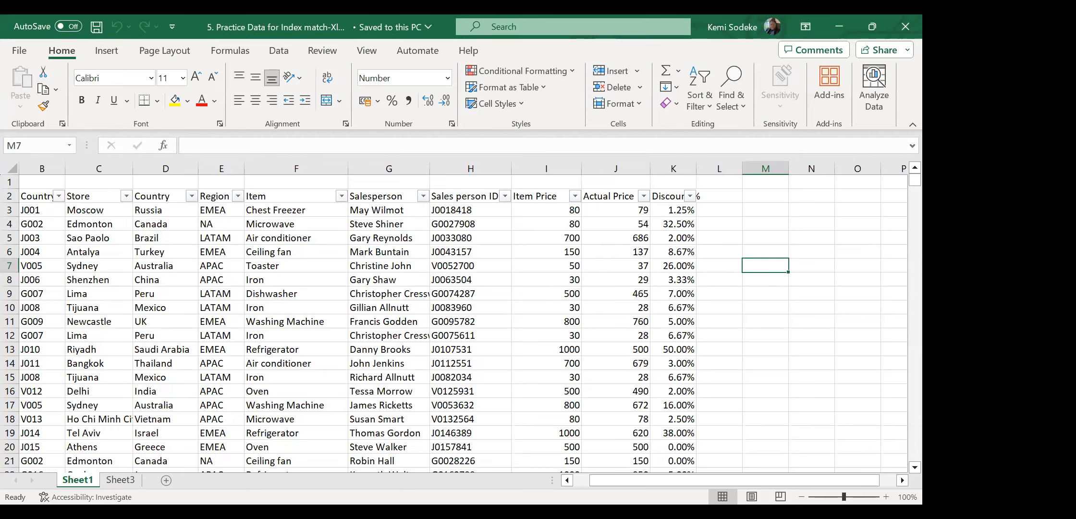
left_click(763, 305)
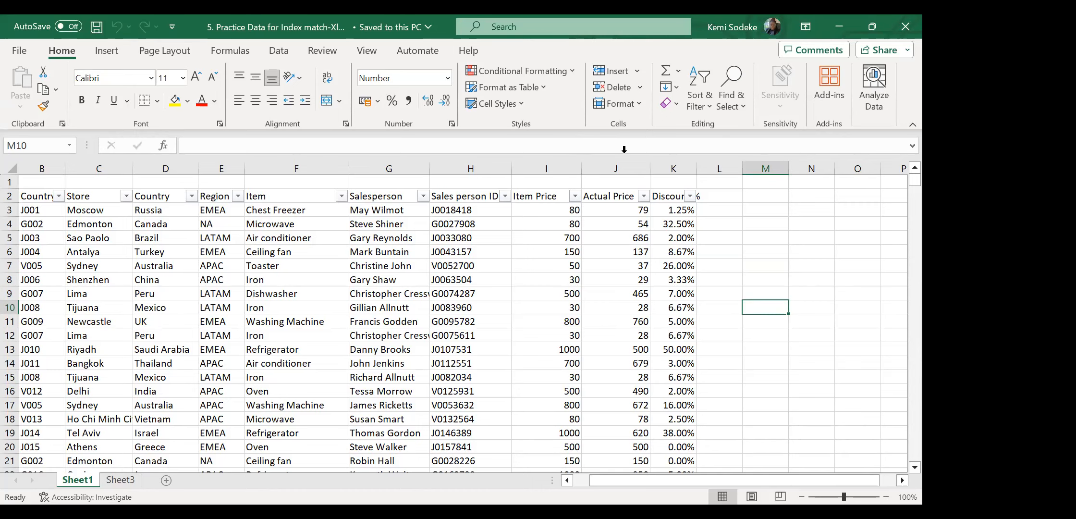
left_click(765, 195)
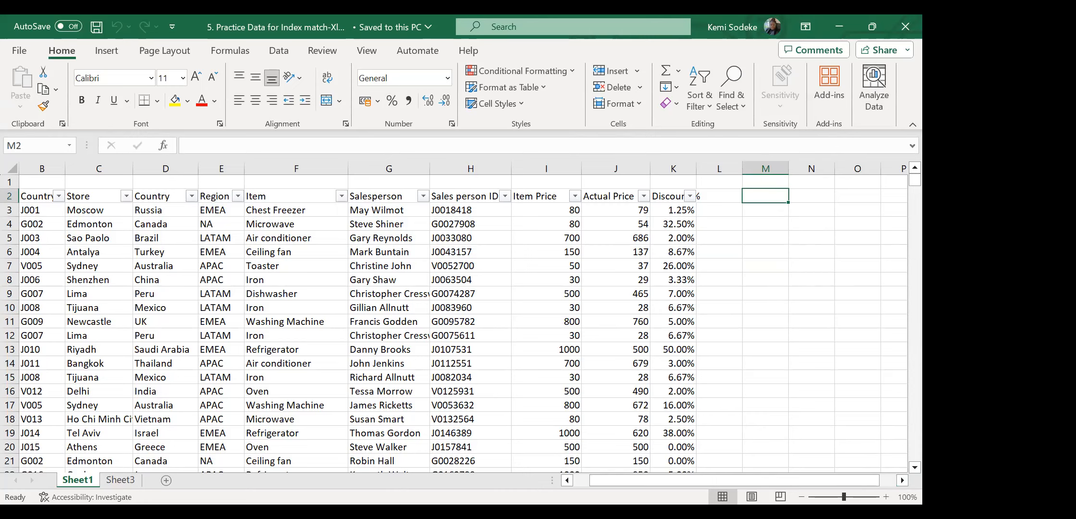
left_click(798, 266)
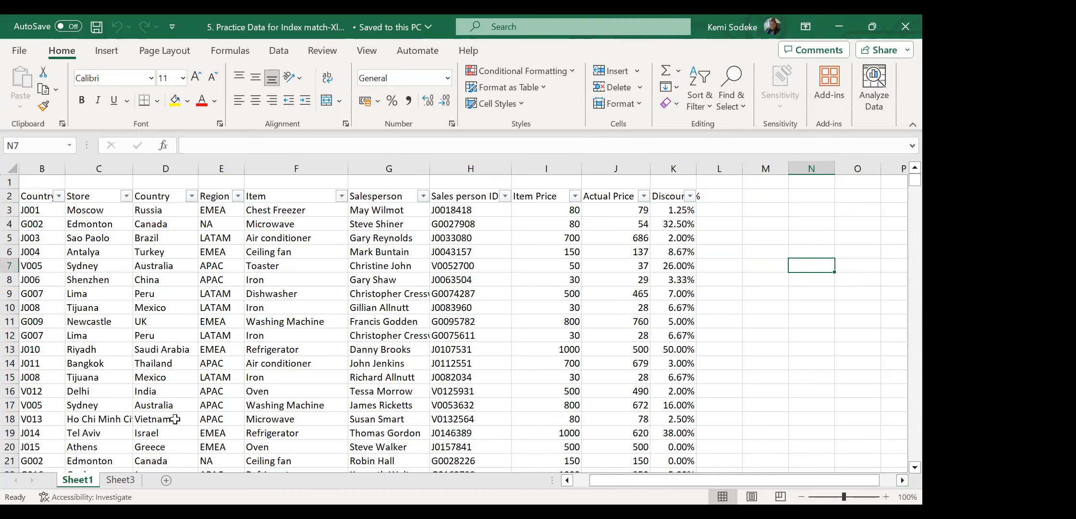
left_click(902, 480)
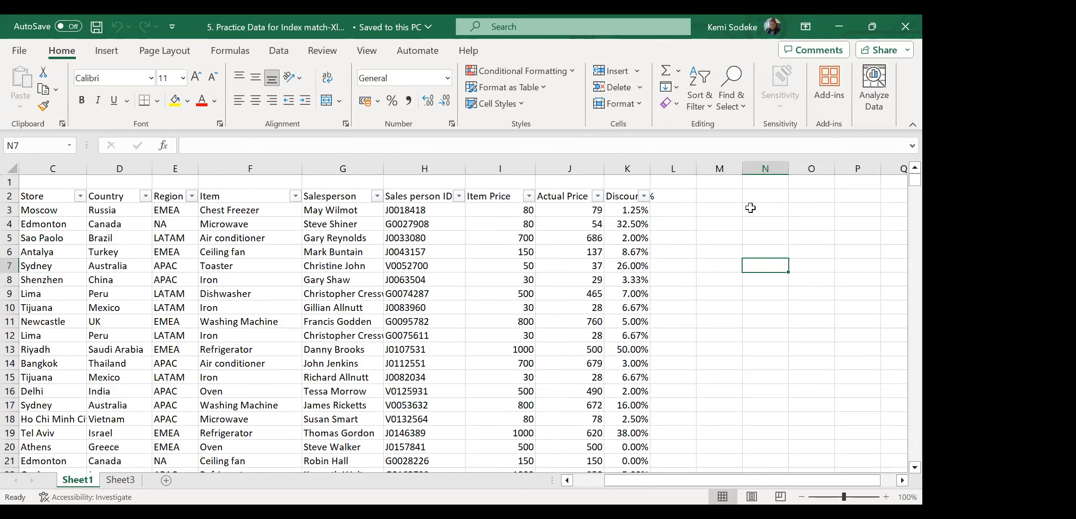
left_click(719, 210)
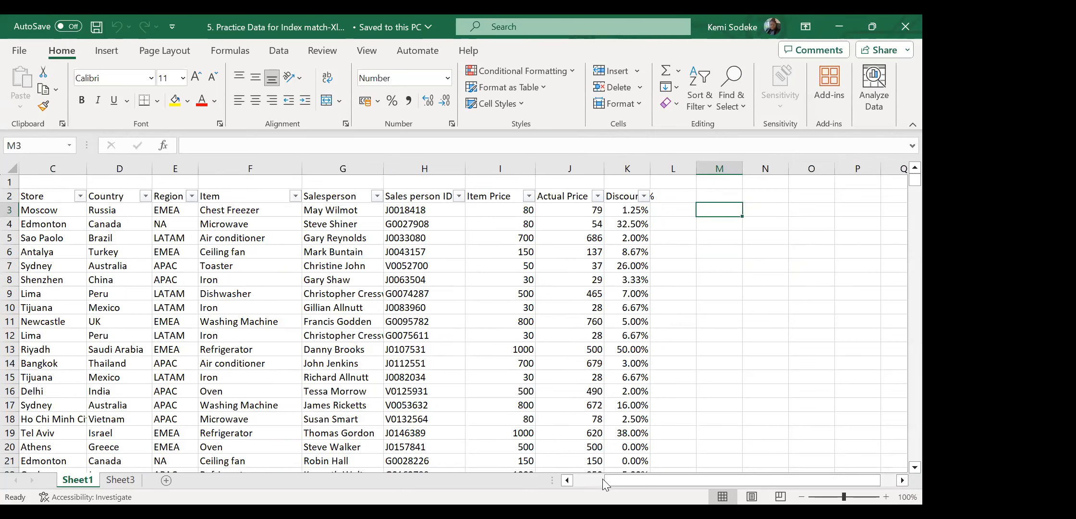
left_click_drag(617, 486, 574, 251)
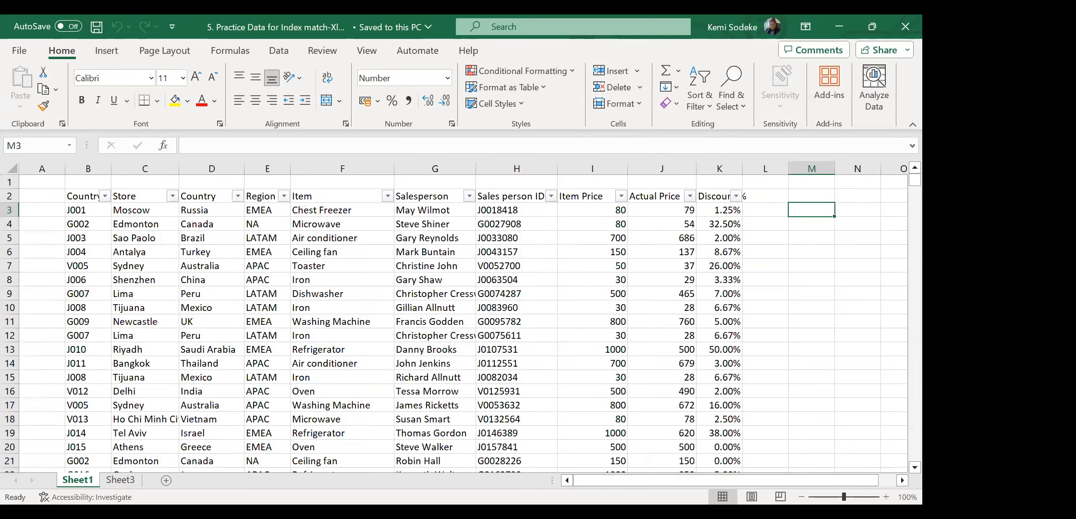
left_click(902, 480)
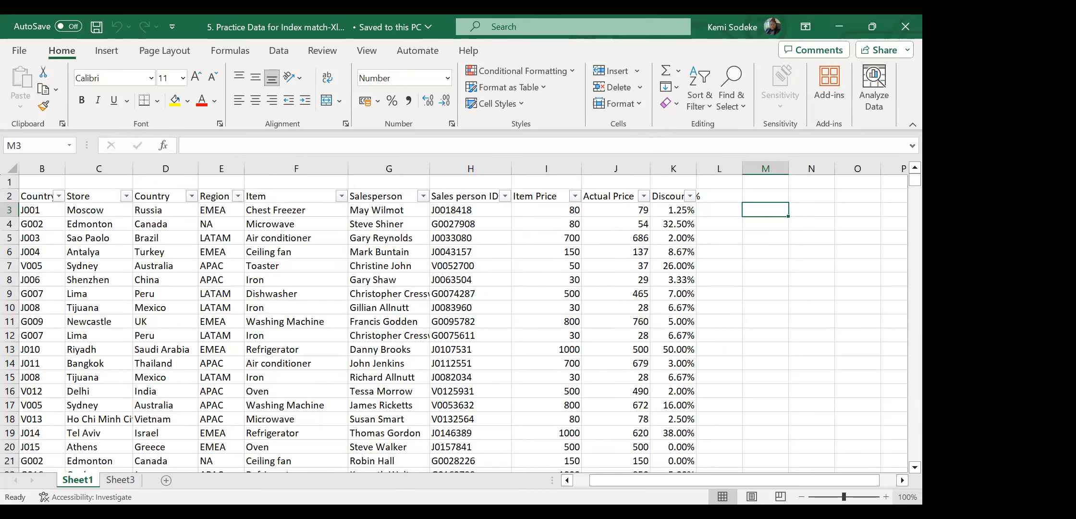
left_click(902, 479)
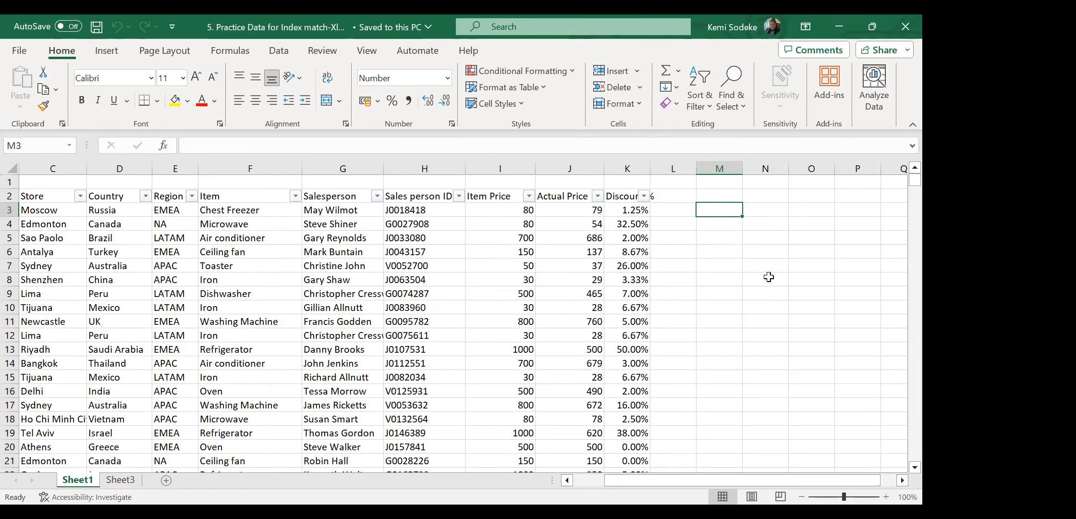
left_click(898, 476)
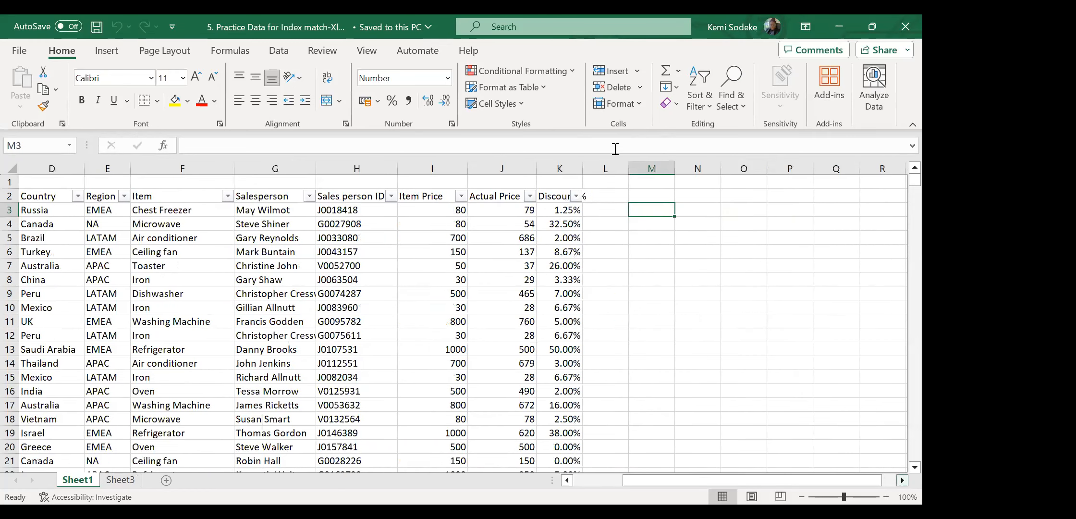
Start typing a Salesperson heading in N2, then cancel the misspelled entry.
left_click(696, 194)
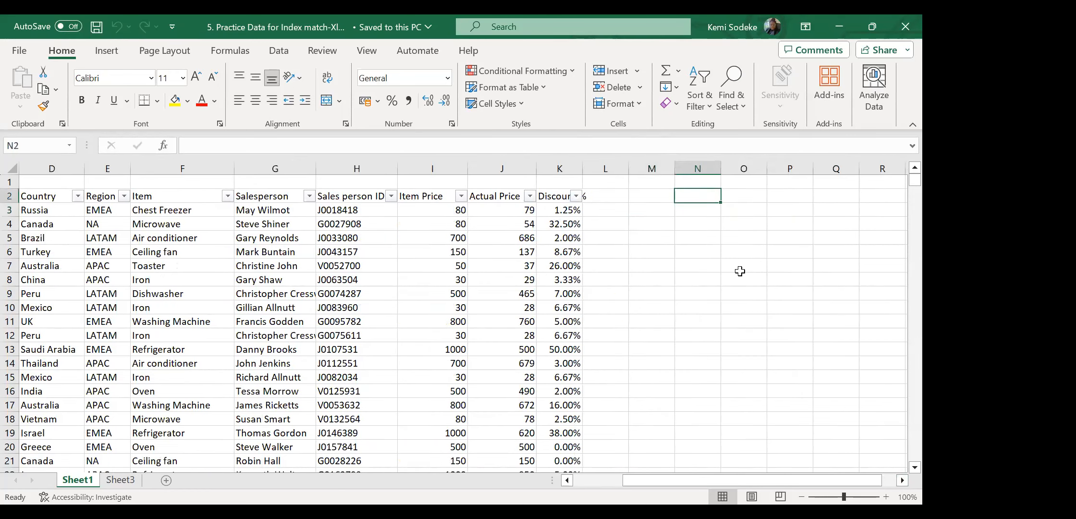
type("Salespersom")
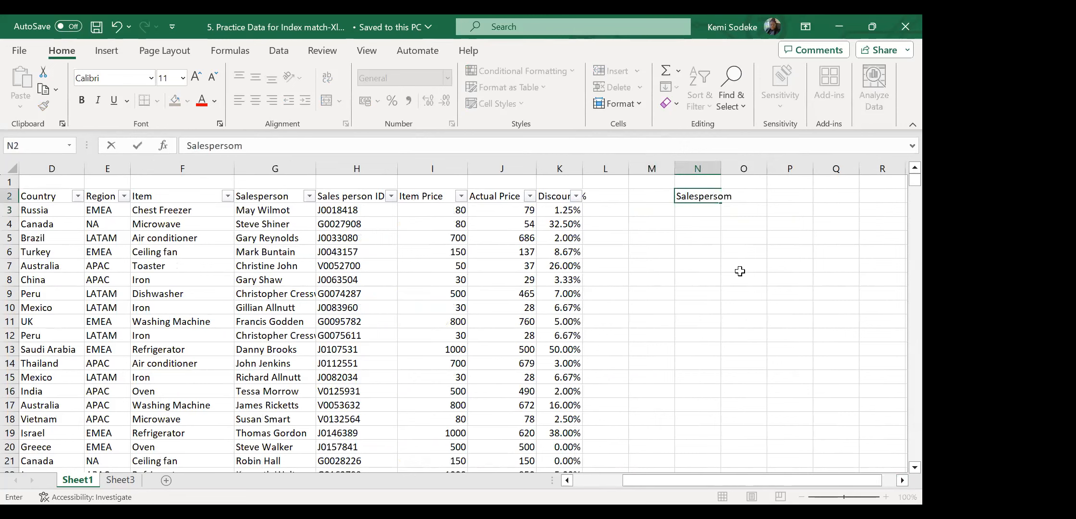
key("BackSpace")
key("Escape")
Copy the Sales person ID heading from H2 into N2.
left_click(707, 306)
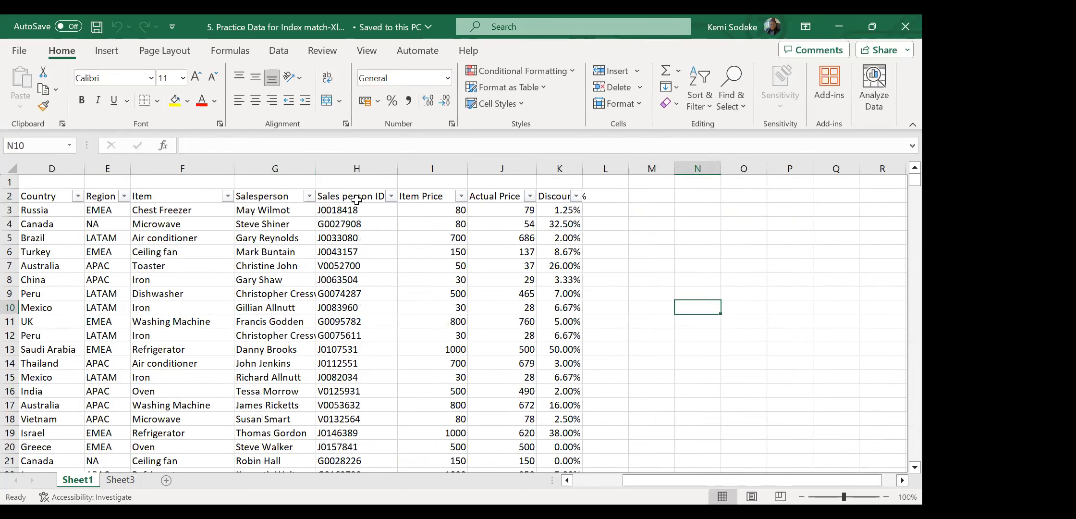
left_click(356, 201)
key("ctrl+c")
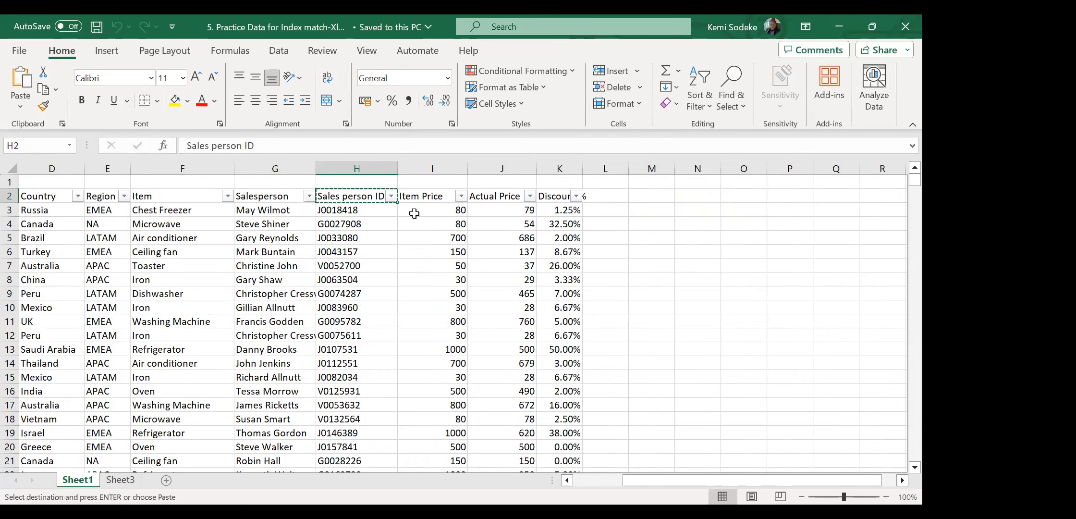
left_click(674, 199)
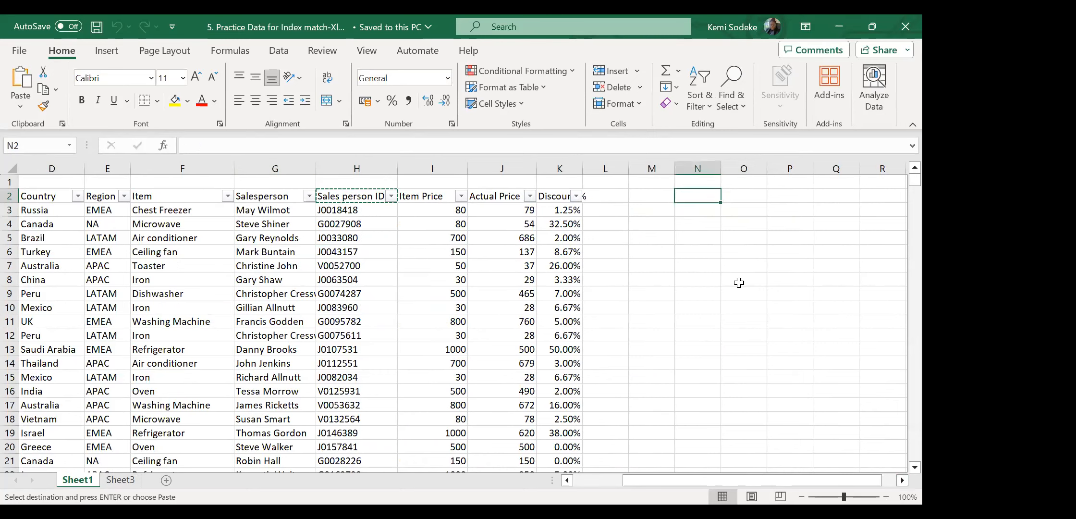
key("ctrl+v")
Widen column N so the full Sales person ID heading shows.
left_click(902, 480)
left_click(687, 193)
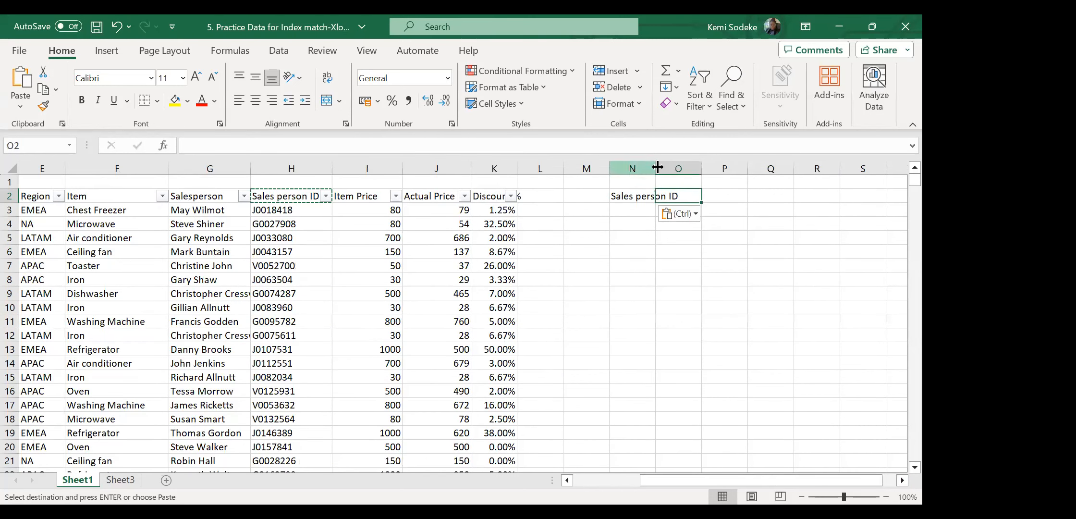
left_click_drag(656, 167, 699, 169)
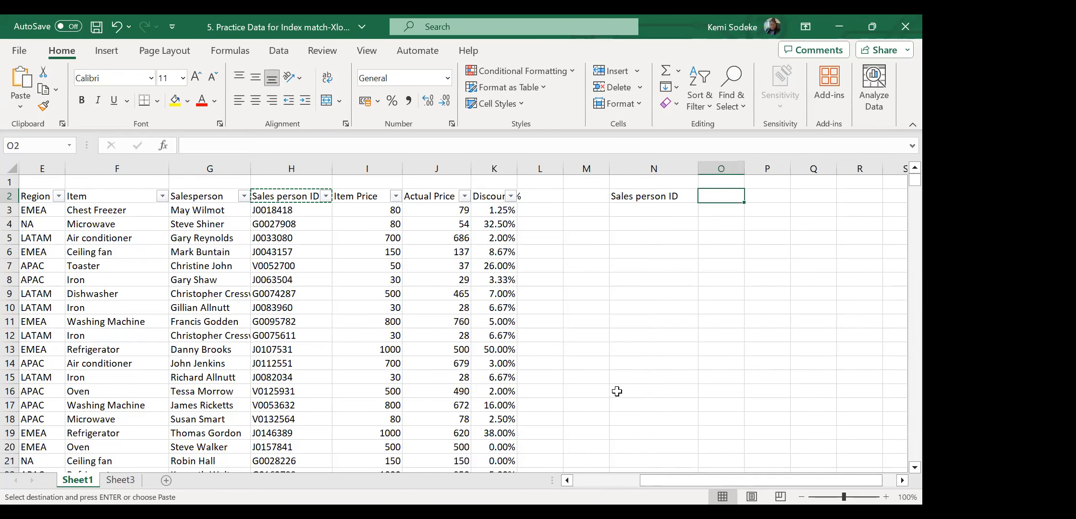
scroll(548, 250, "left", 4)
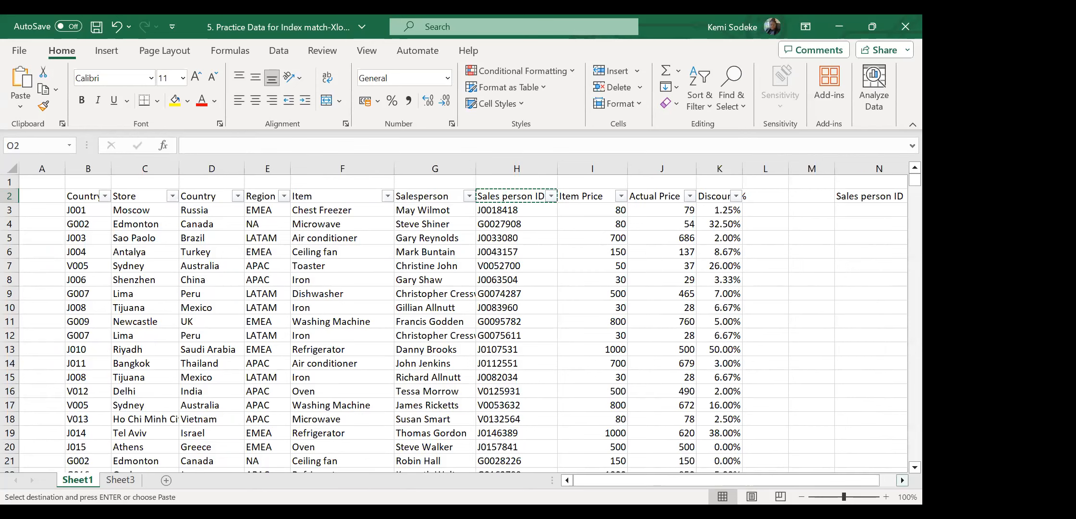
left_click(902, 480)
left_click(456, 293)
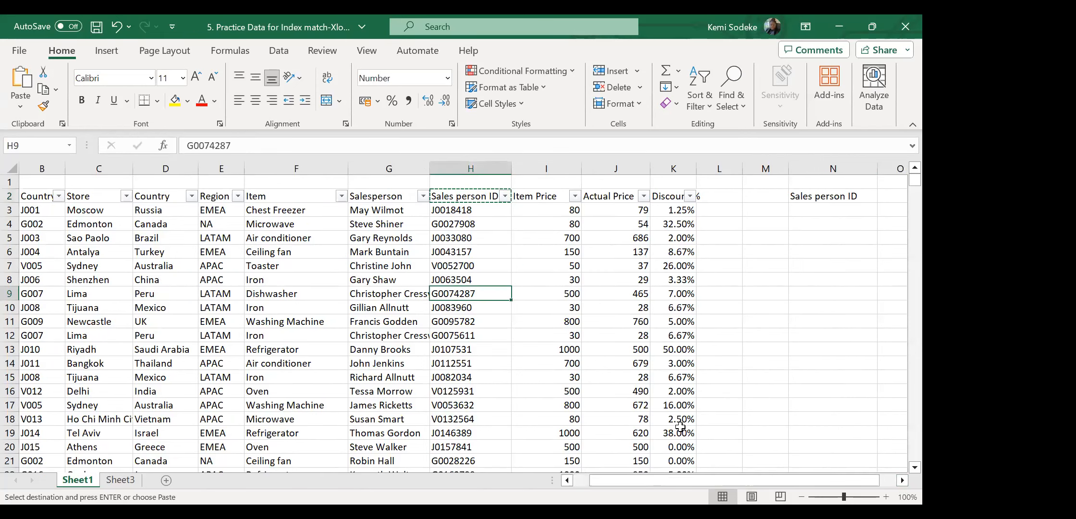
key("ctrl+c")
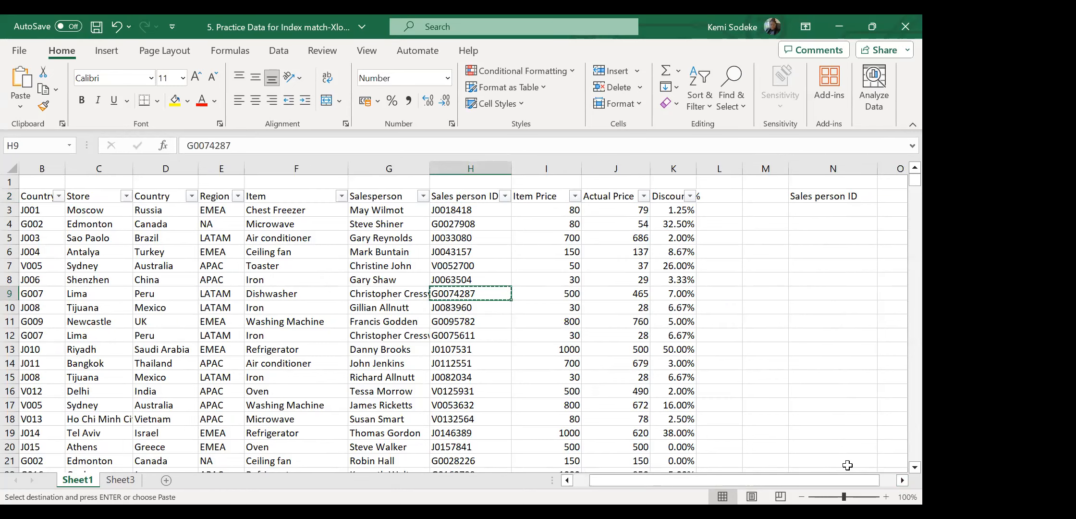
scroll(690, 278, "right", 3)
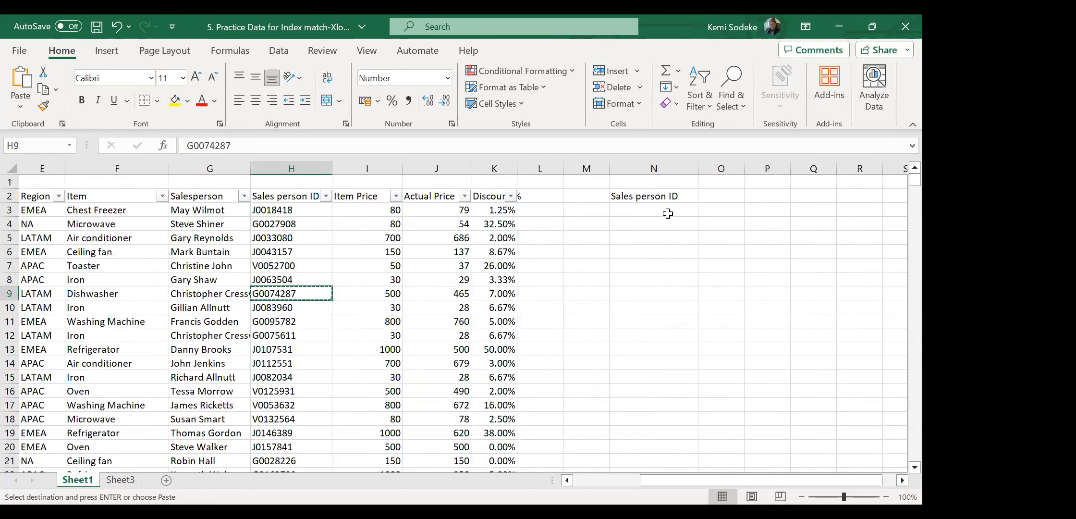
left_click(668, 211)
key("ctrl+v")
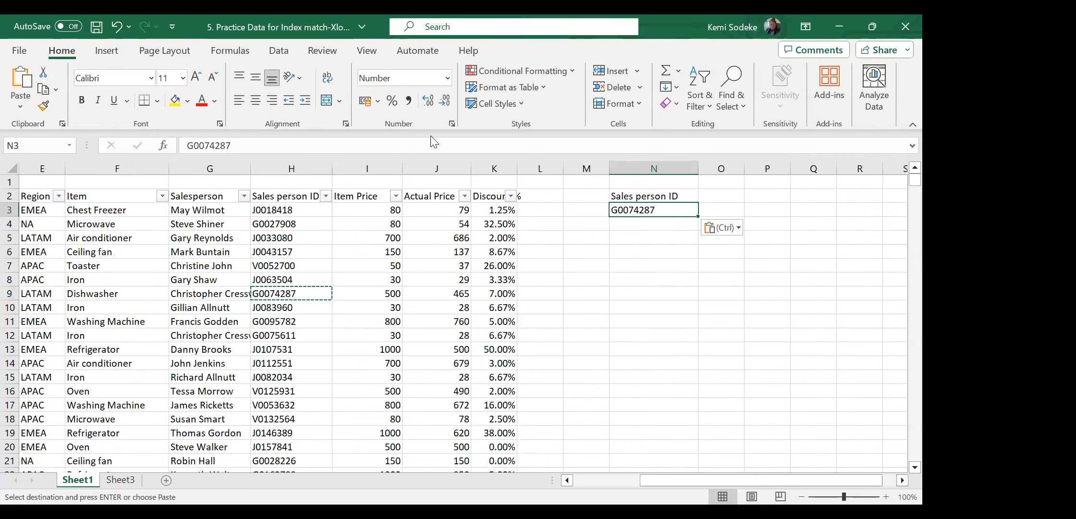
left_click(727, 196)
left_click(727, 211)
left_click_drag(698, 167, 708, 166)
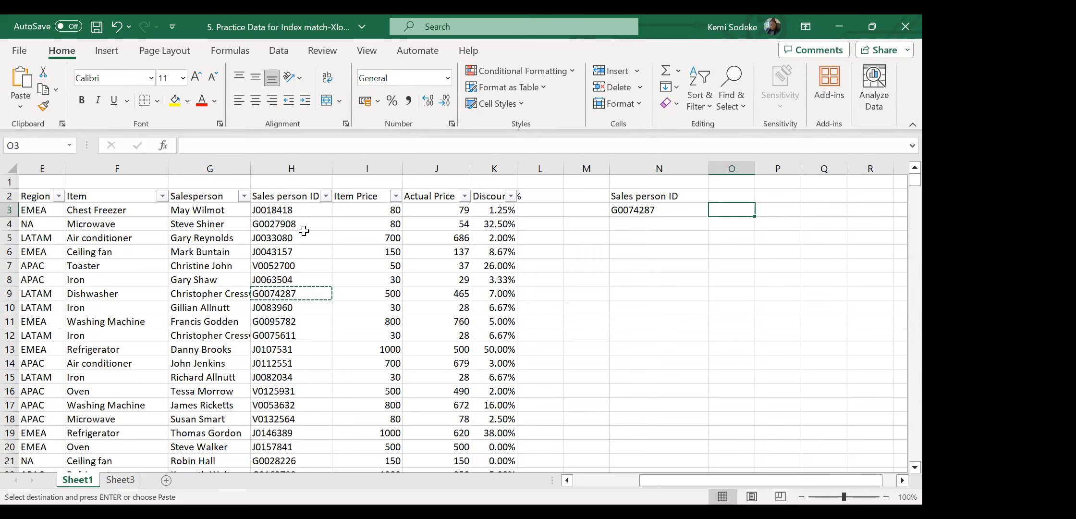
Create a duplicate copy of Sheet1 with Move or Copy.
left_click(596, 480)
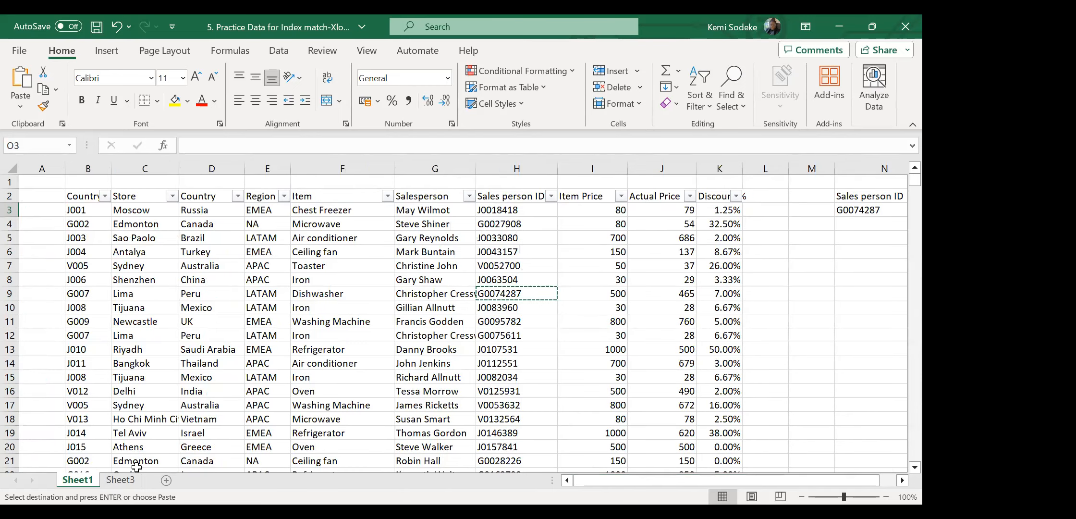
right_click(75, 481)
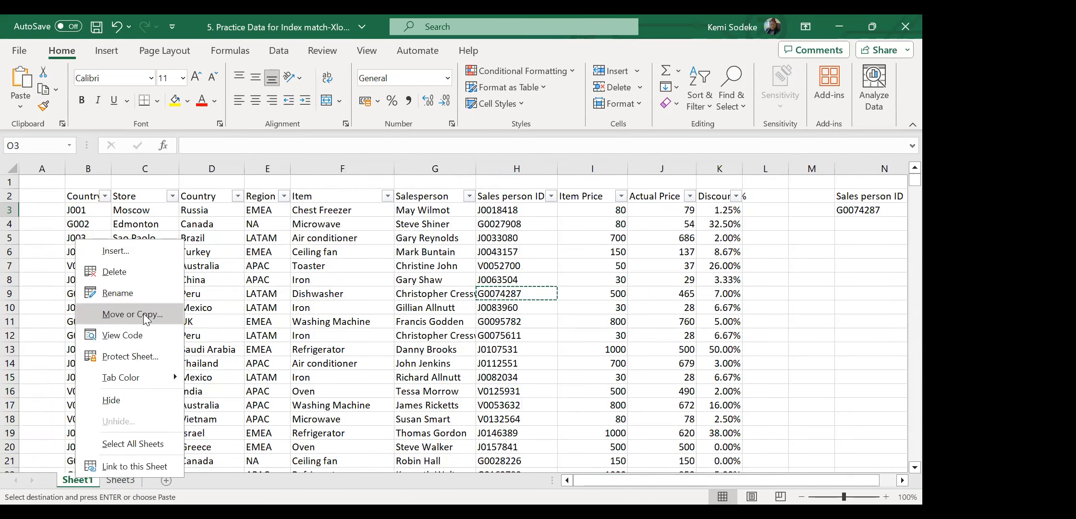
left_click(43, 399)
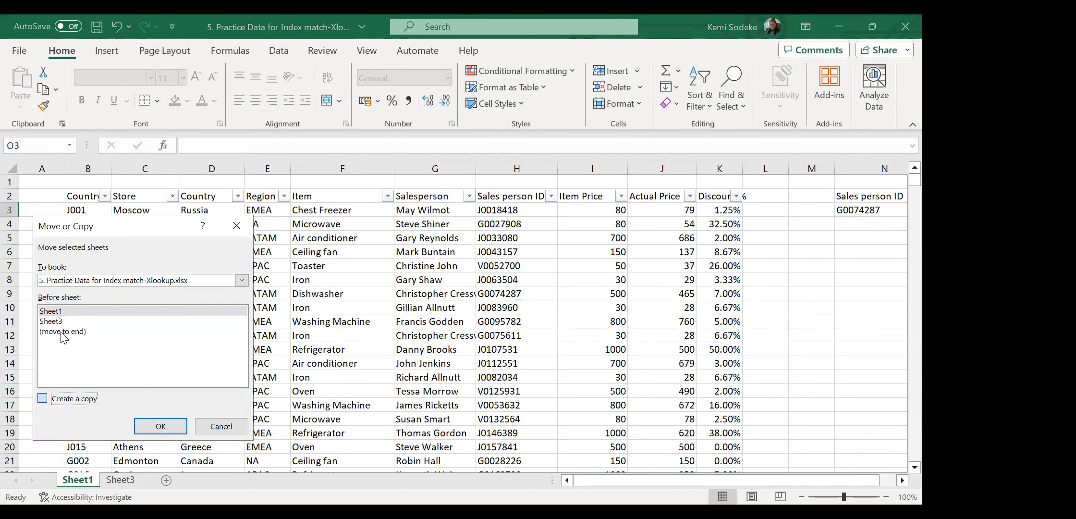
left_click(67, 321)
left_click(153, 425)
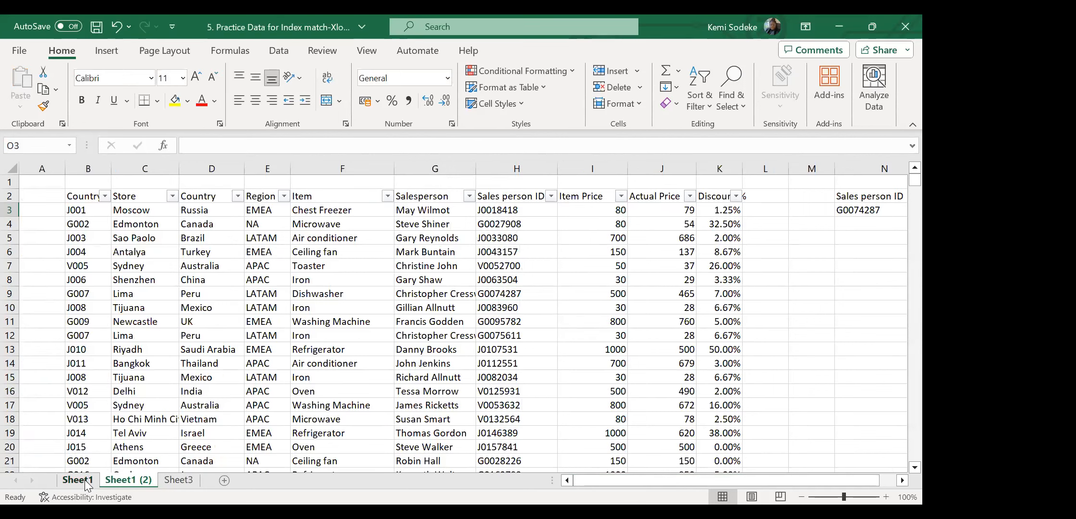
Cut the Salesperson column, insert it before Item Price, and widen column O.
right_click(434, 164)
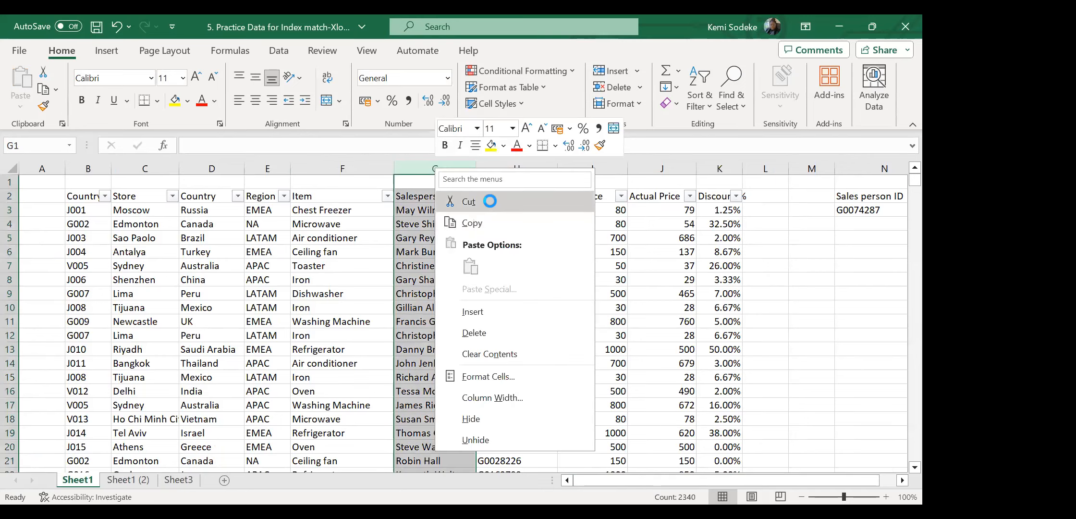
left_click(469, 202)
right_click(593, 167)
left_click(649, 309)
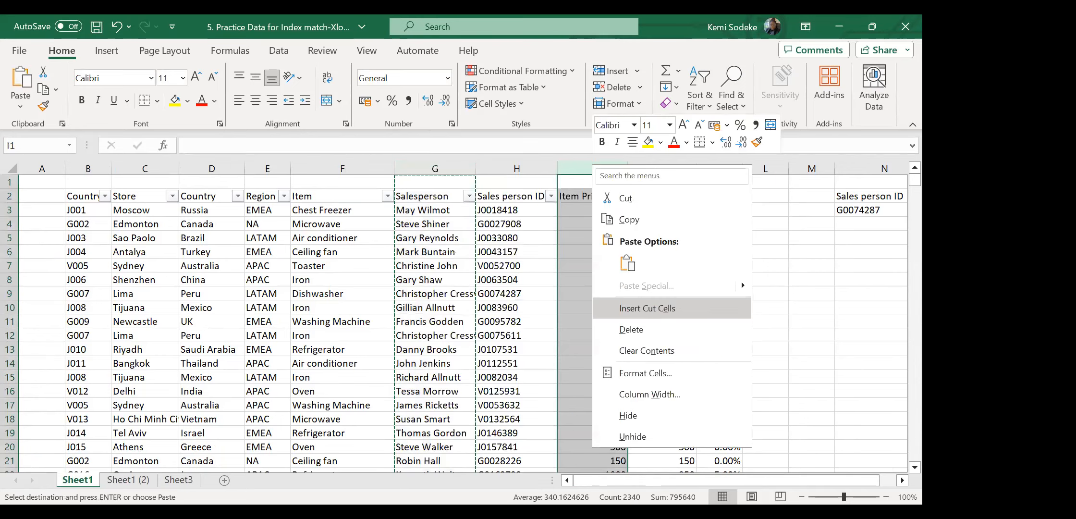
scroll(901, 481, "right", 4)
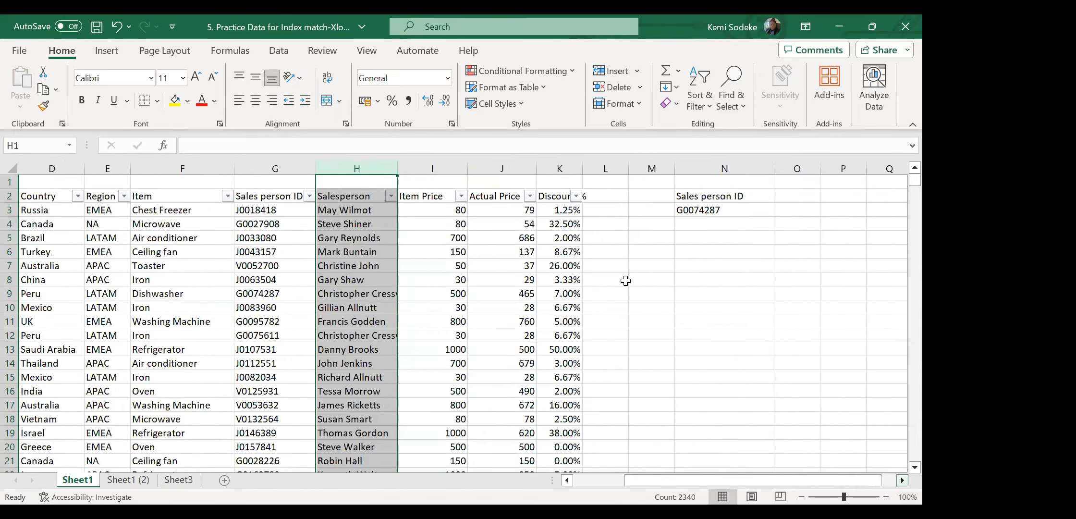
left_click(749, 213)
left_click_drag(755, 168, 784, 168)
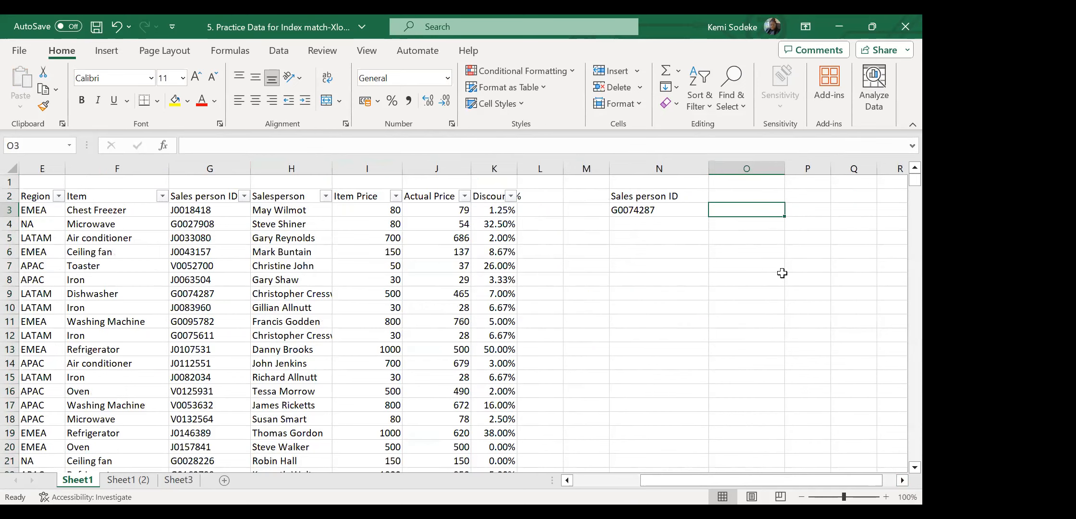
Copy the Salesperson heading into O2 and widen column O to fit it.
left_click(298, 196)
key("ctrl+c")
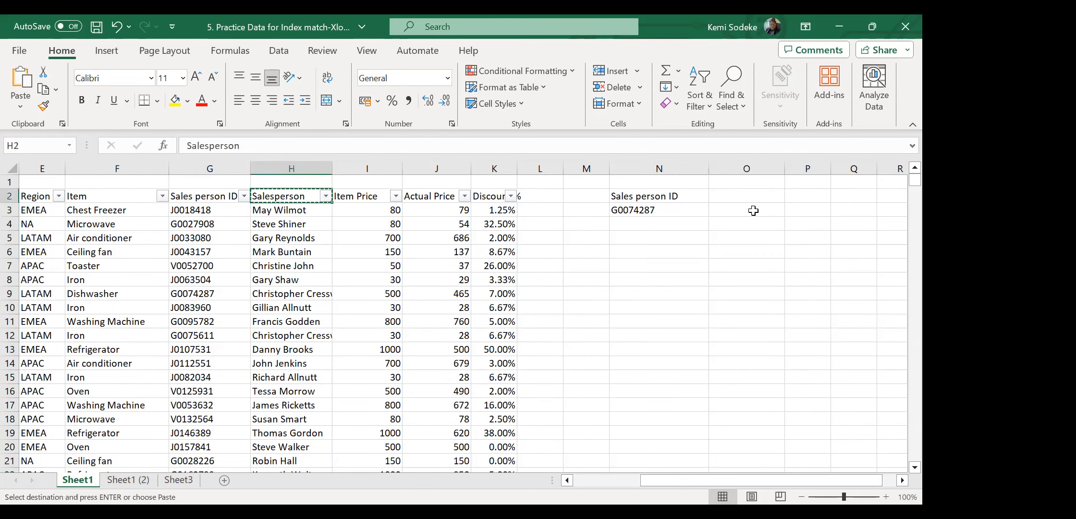
left_click(769, 198)
key("Return")
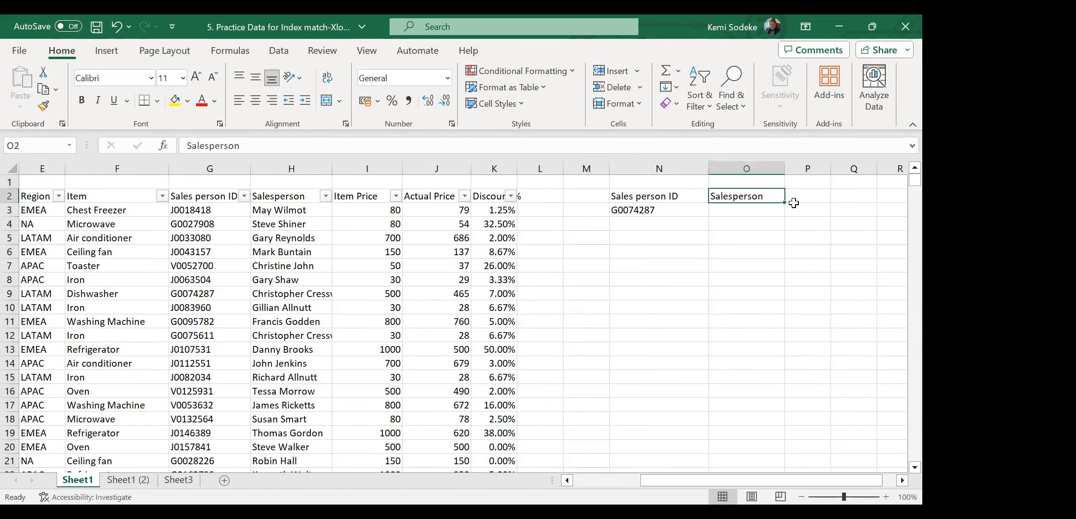
left_click(774, 181)
left_click_drag(785, 169, 805, 172)
Enter the label Vlookup in O1, above the Salesperson heading.
left_click(776, 209)
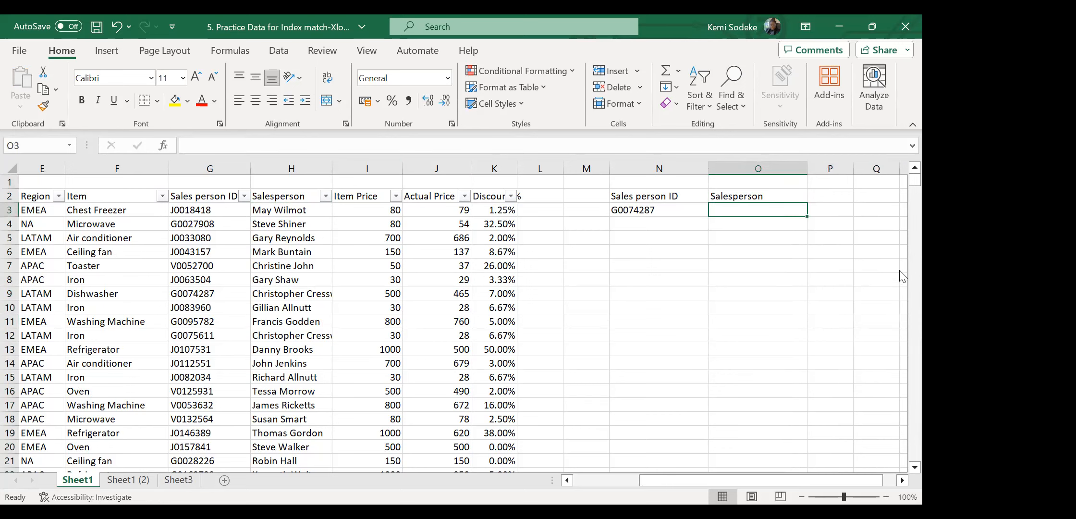
left_click(665, 210)
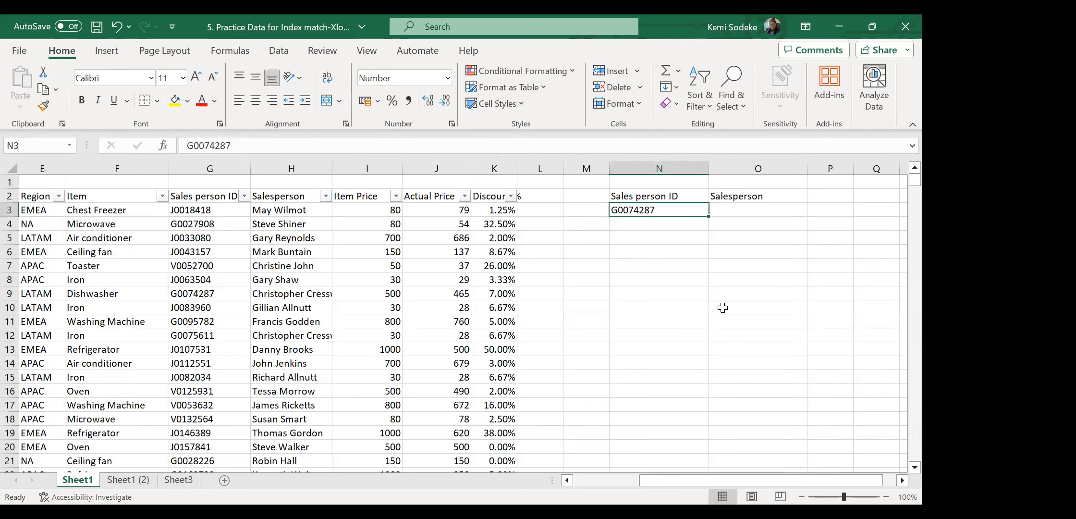
left_click(753, 212)
left_click(768, 182)
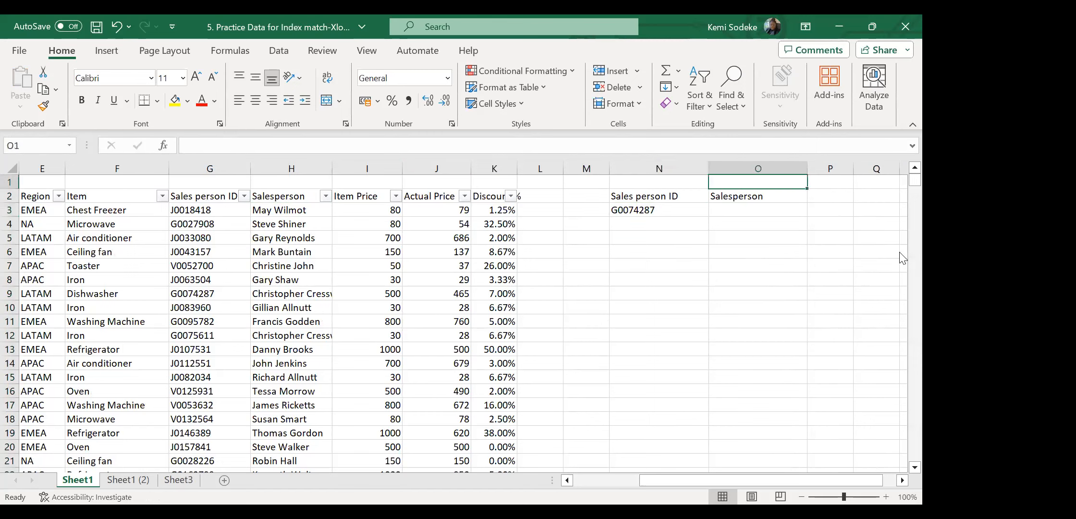
type("Vlookup")
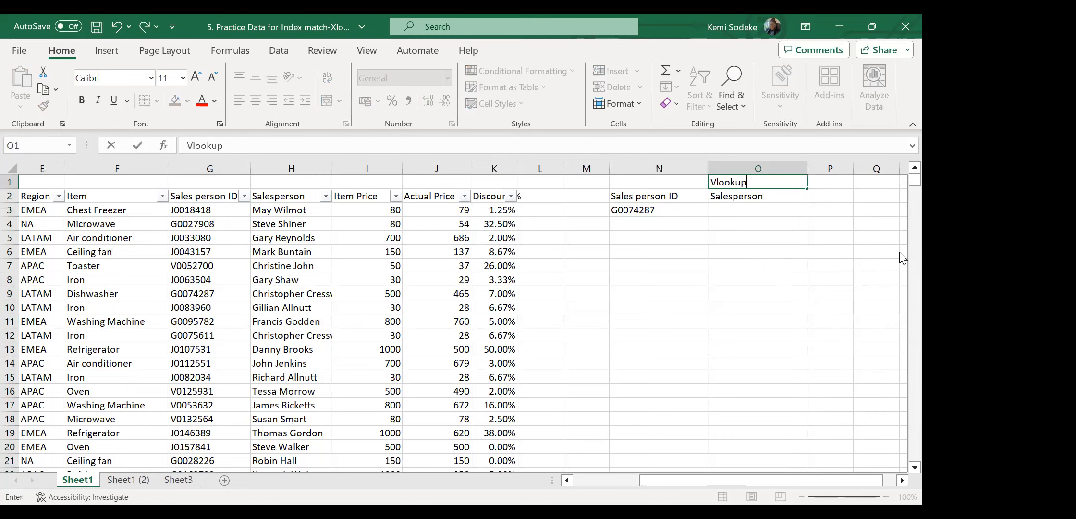
key("Return")
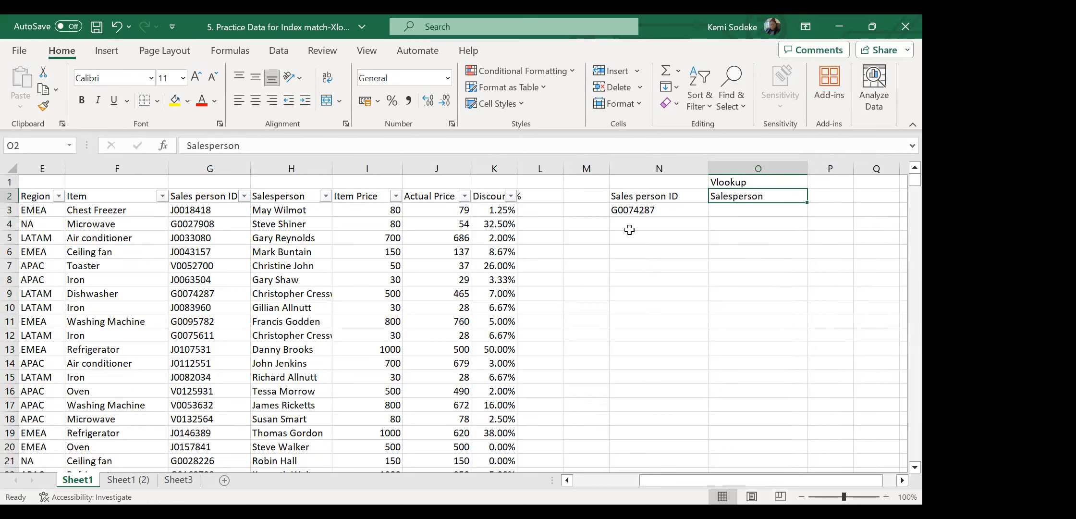
left_click(735, 208)
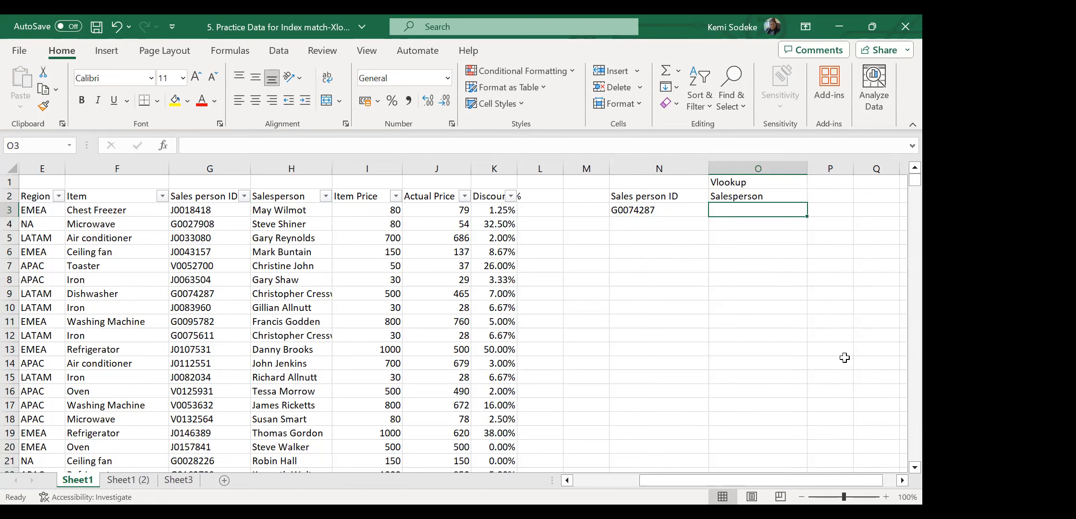
Start =vlookup( in O3 with N3 as the lookup value.
type("=")
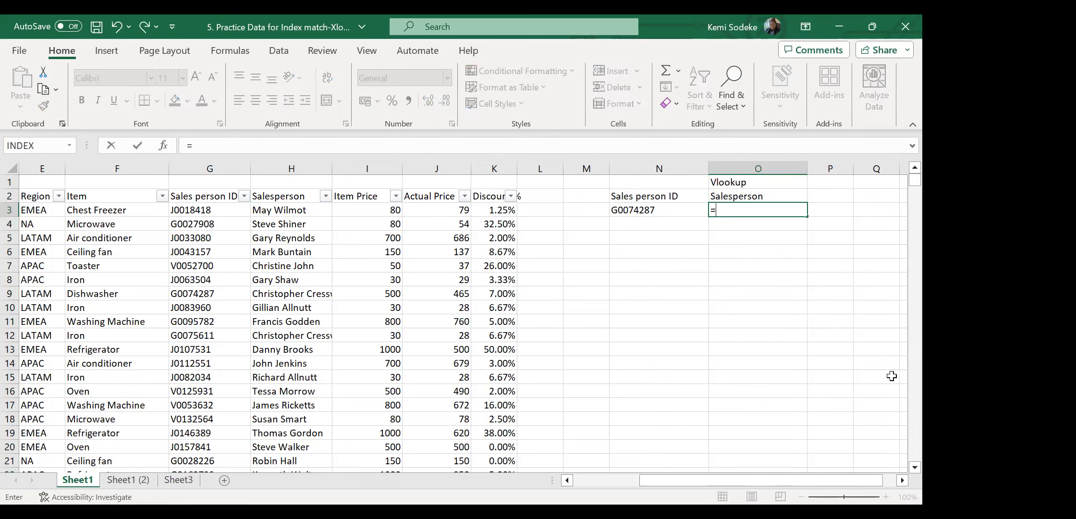
type("vlookup")
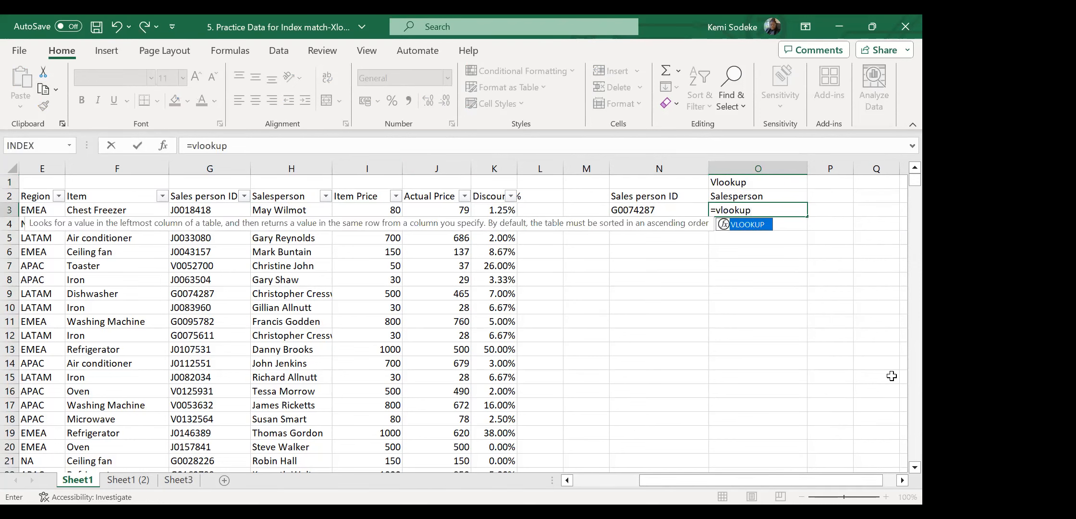
type("(")
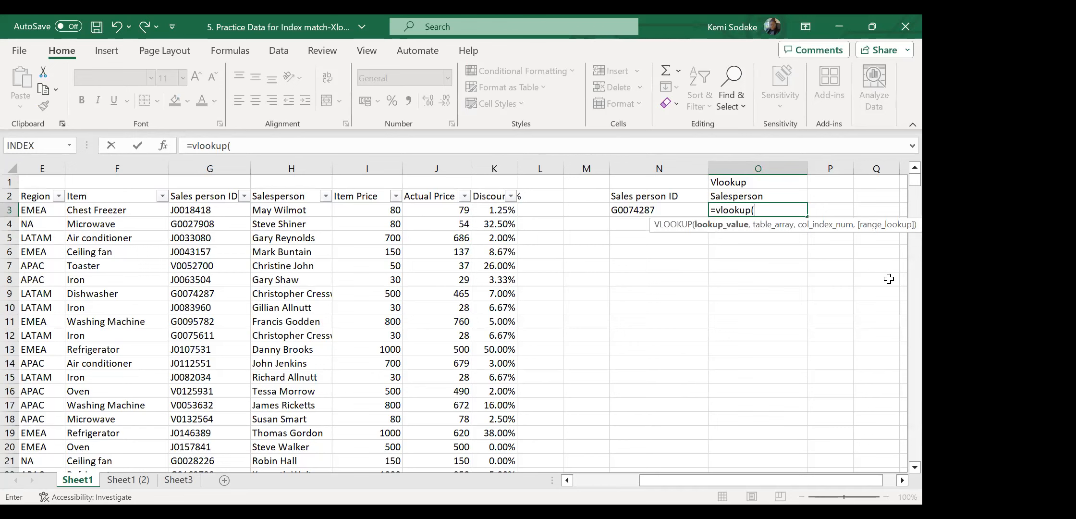
left_click(654, 209)
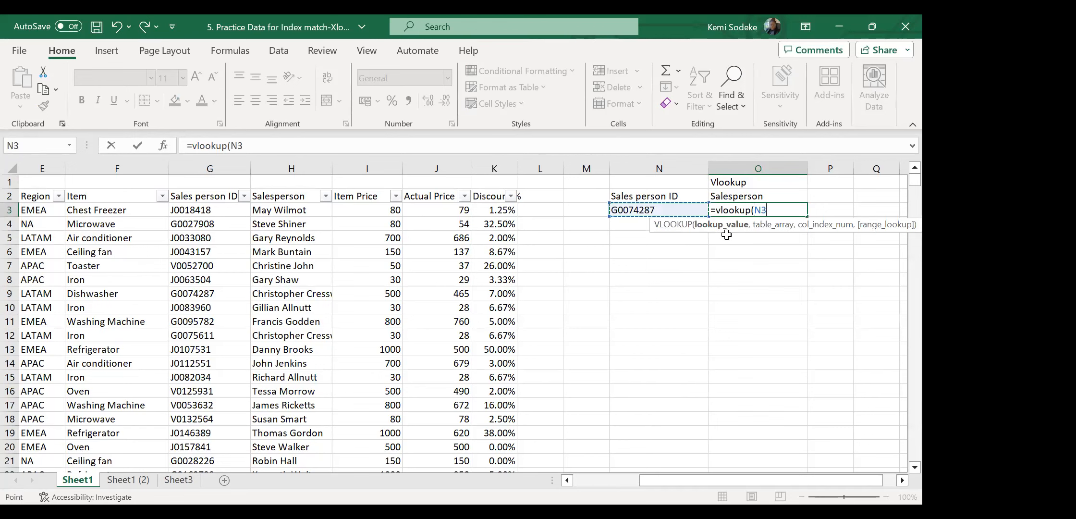
type(",")
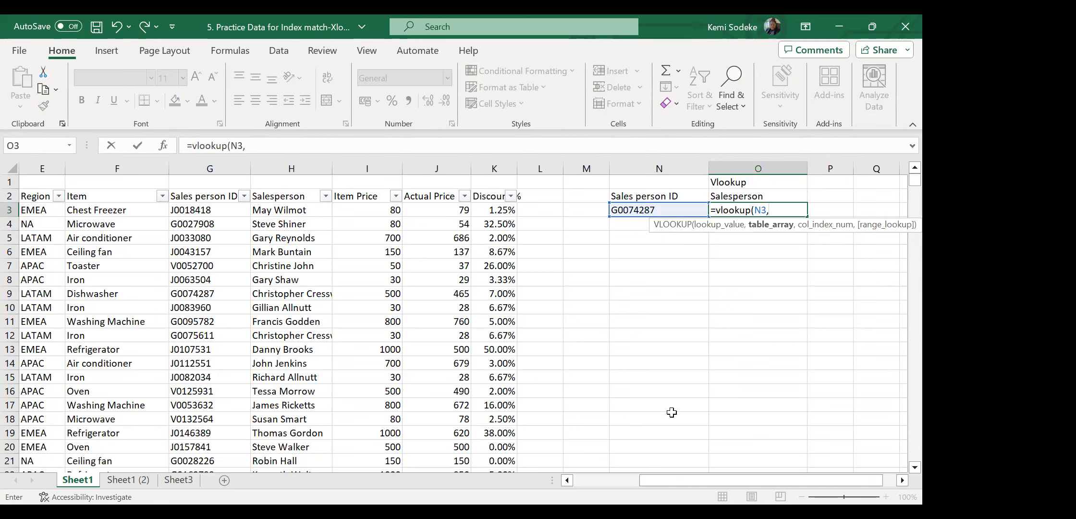
left_click(584, 480)
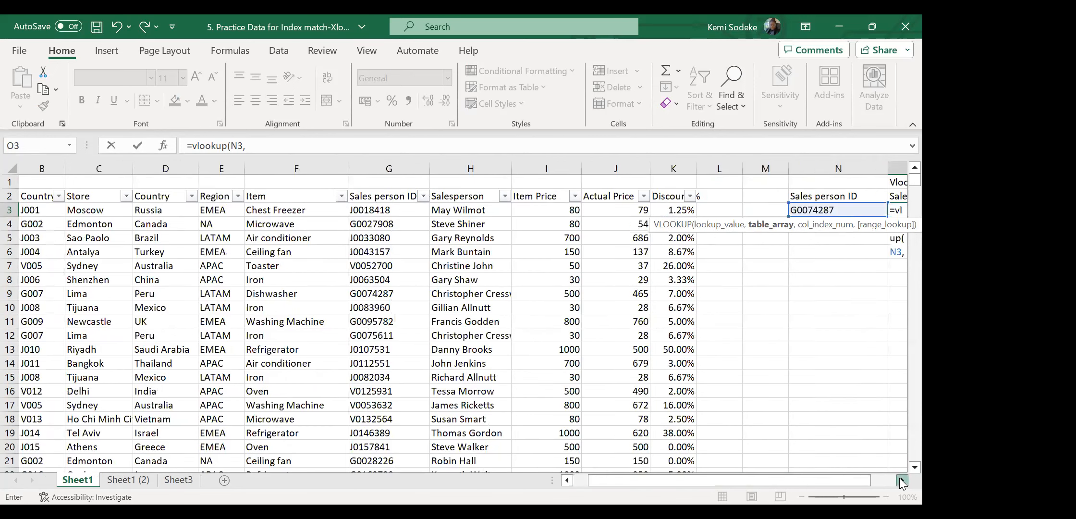
left_click(901, 479)
left_click(901, 480)
left_click(901, 480)
left_click_drag(762, 475, 728, 472)
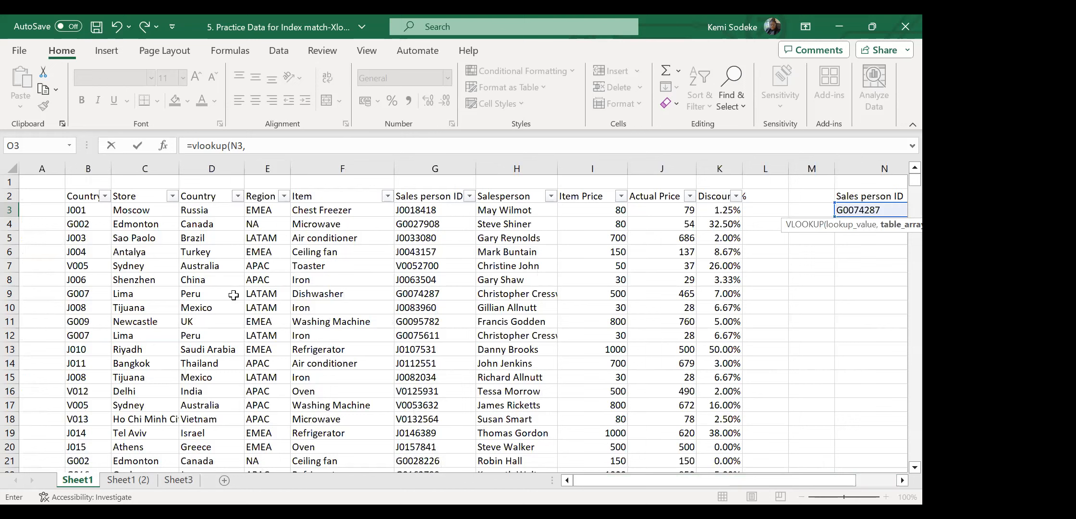
Add the table range B2:K2341 as the second VLOOKUP argument.
left_click(86, 194)
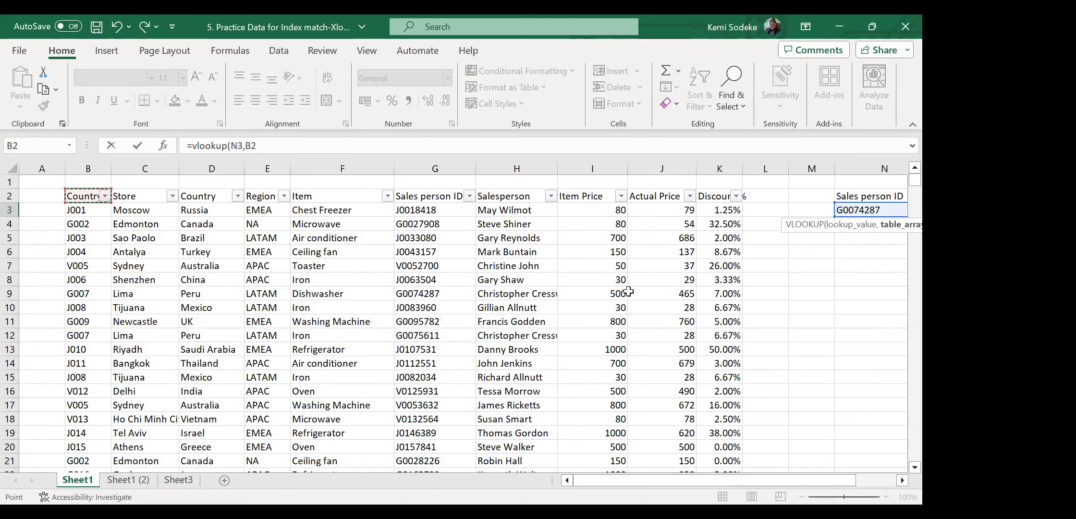
left_click(698, 311, "shift")
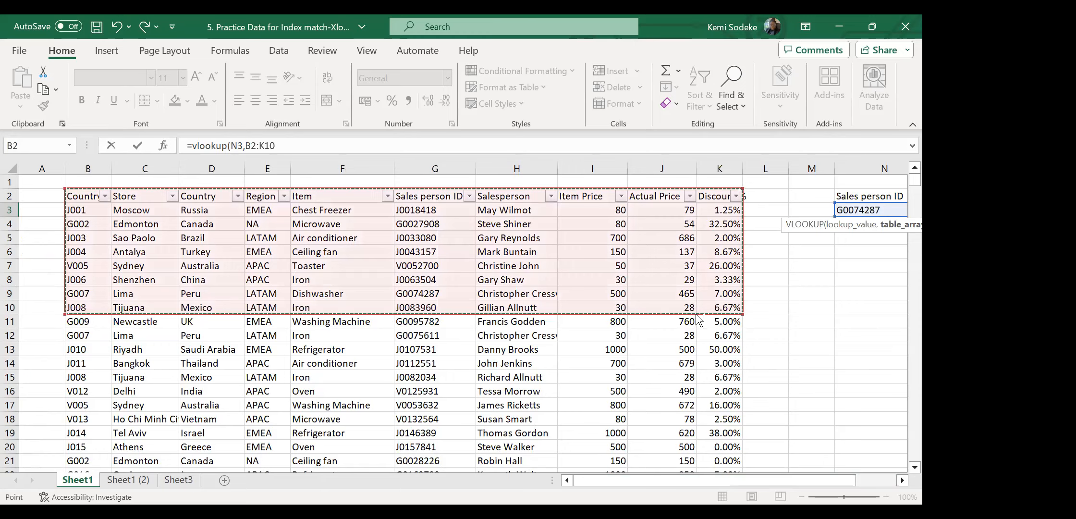
key("ctrl+shift+Down")
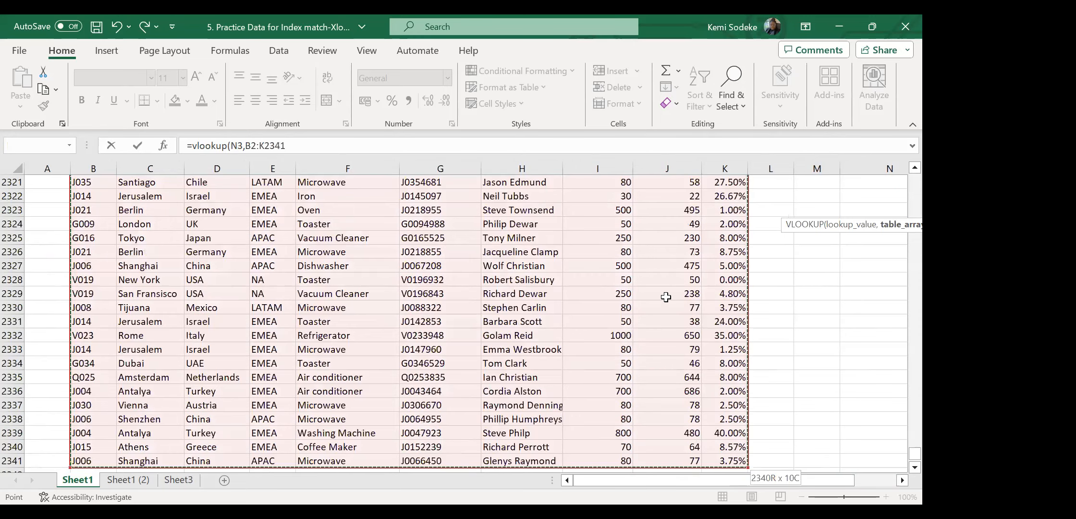
left_click(902, 480)
left_click(903, 480)
left_click(903, 480)
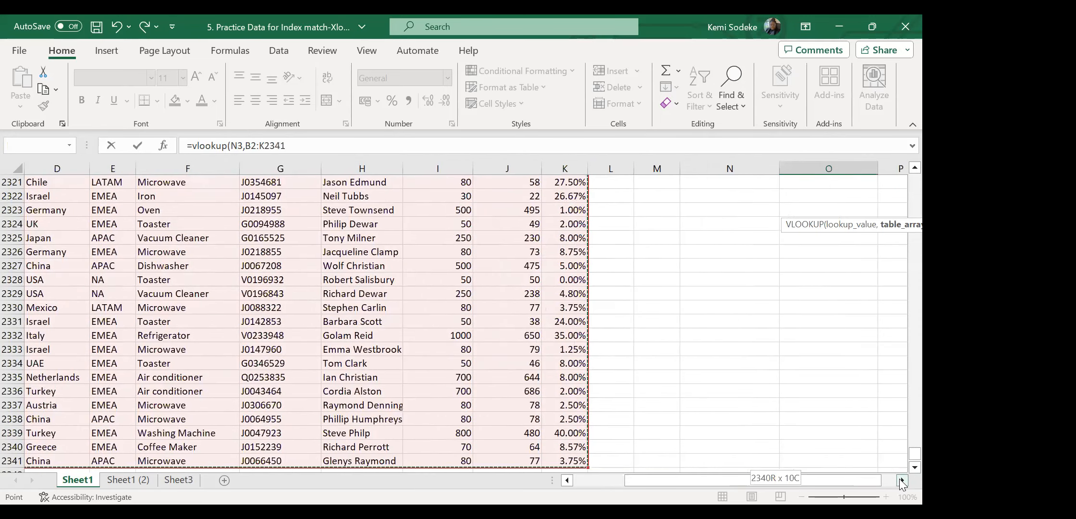
type(",")
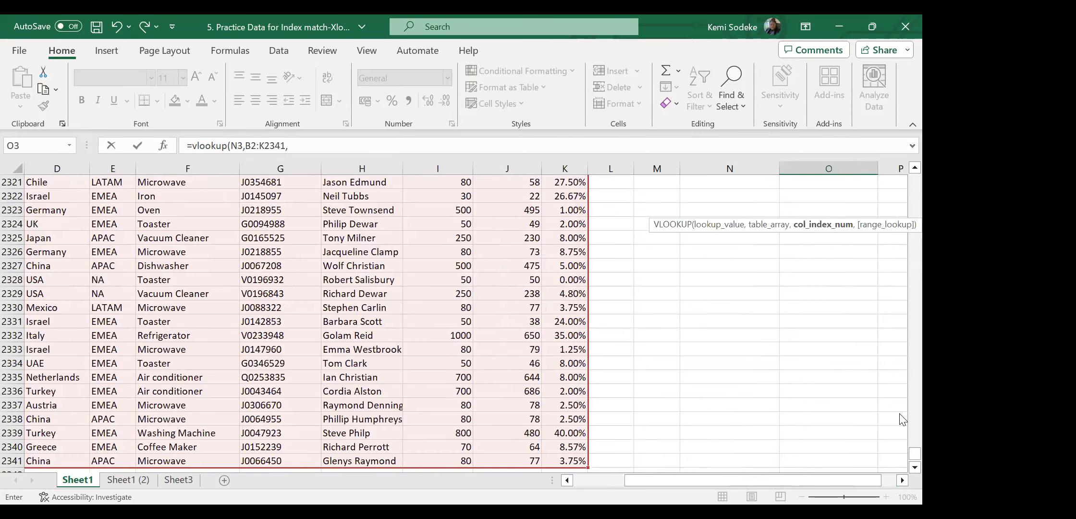
left_click_drag(915, 453, 914, 173)
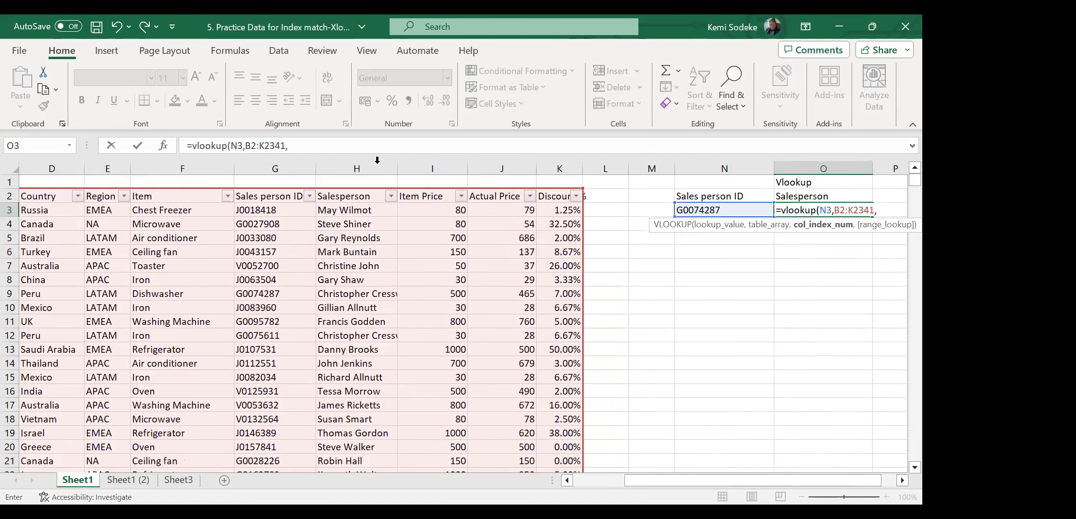
Finish the formula with column index 5 and FALSE for an exact match.
left_click(323, 145)
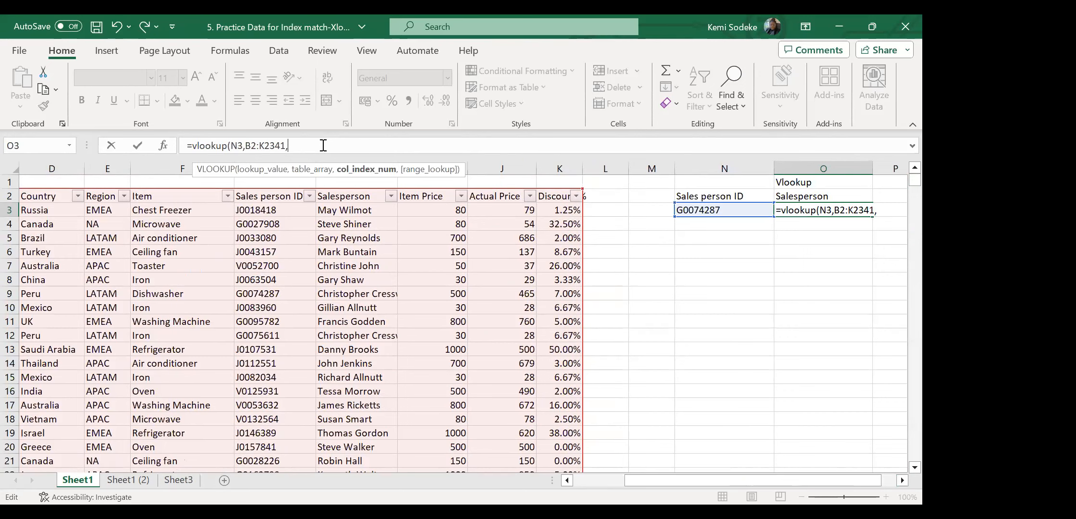
left_click(902, 480)
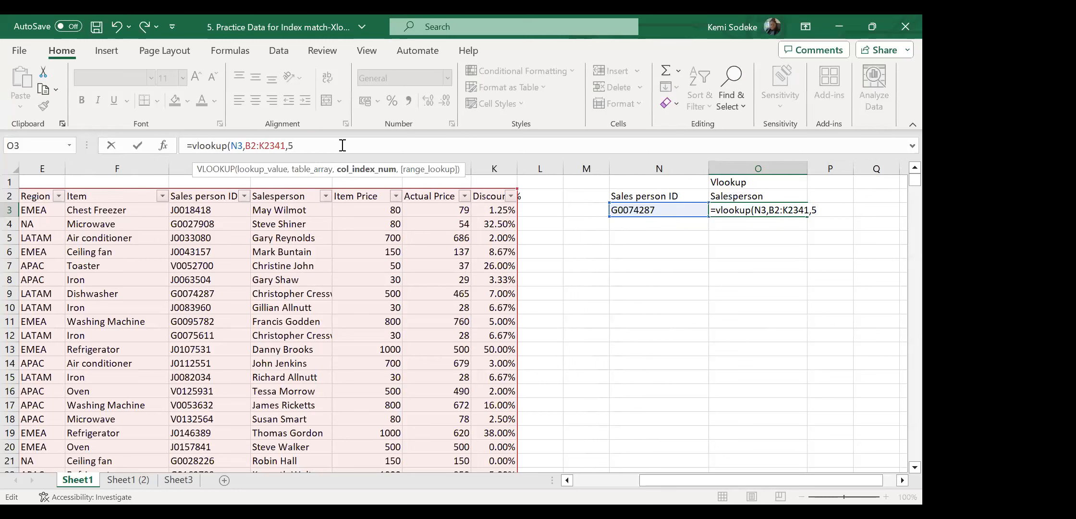
type(",")
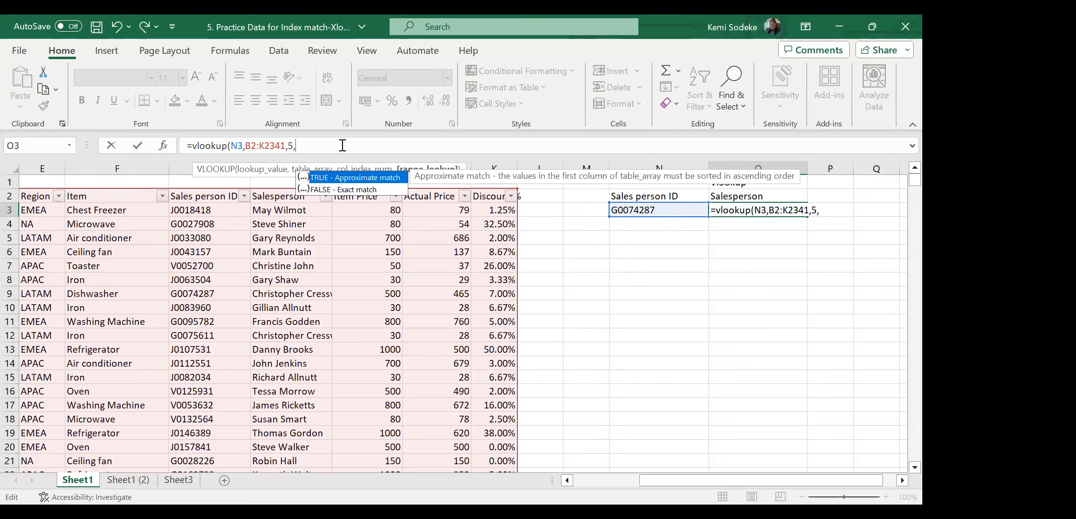
type("false)")
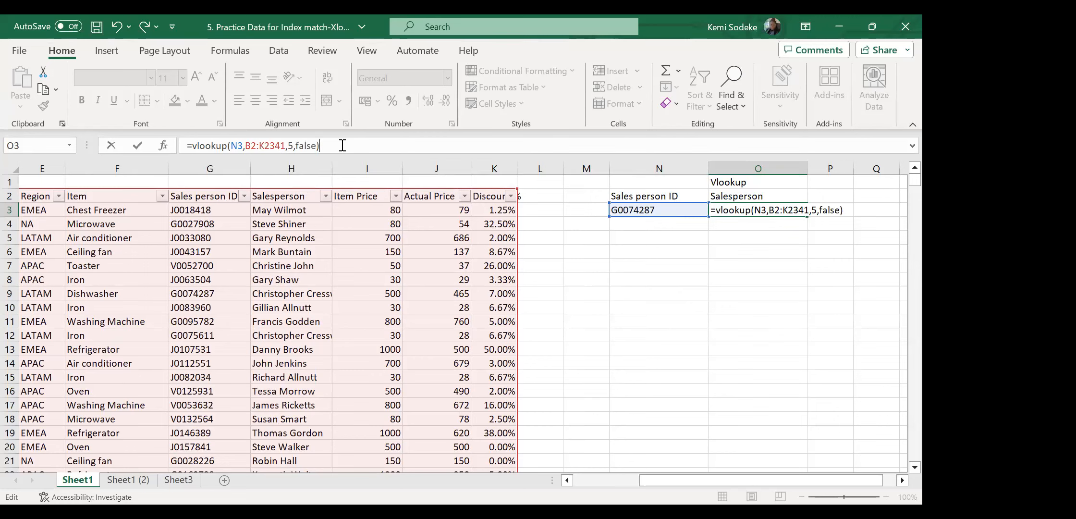
key("Return")
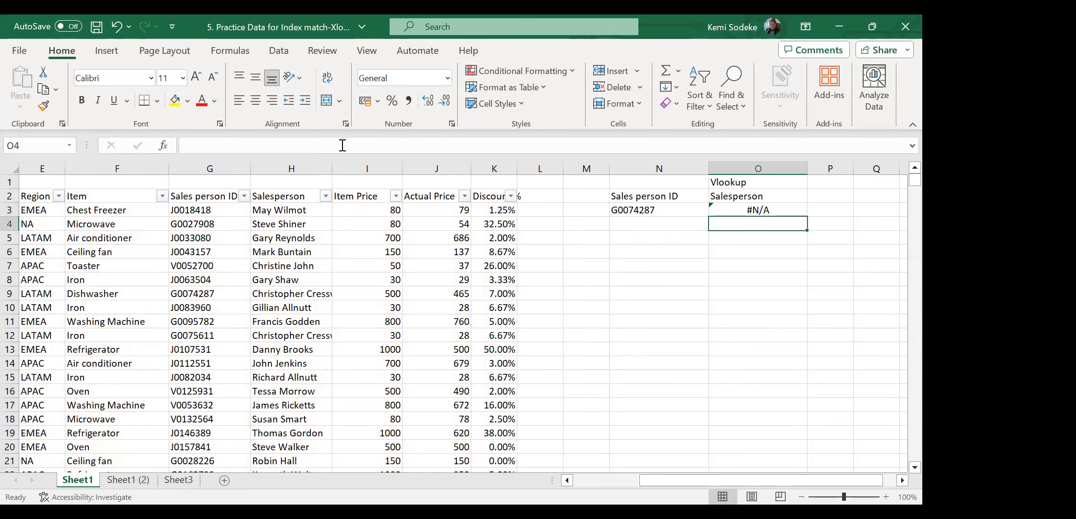
Open O3's =VLOOKUP(N3,B2:K2341,5,FALSE) formula to view its highlighted ranges.
left_click(796, 207)
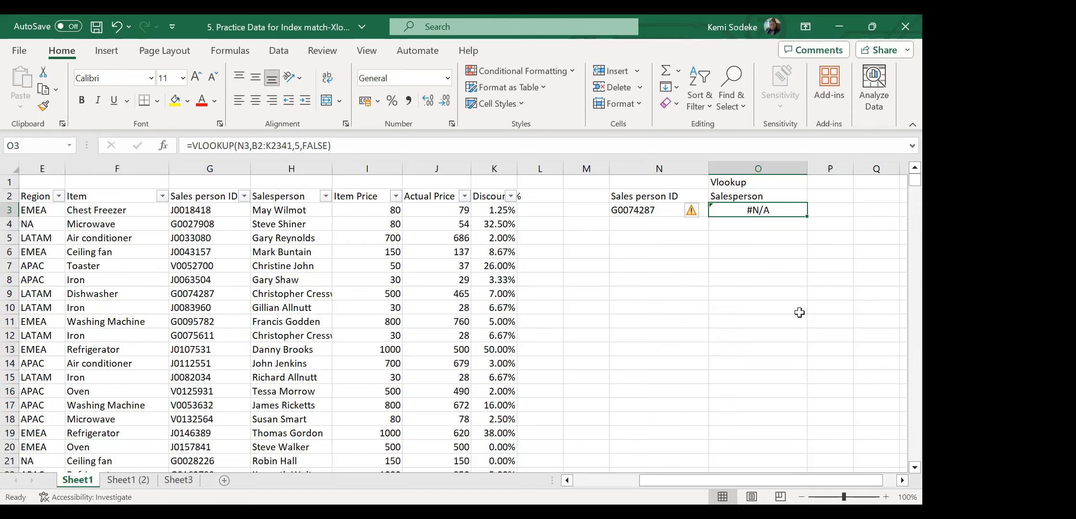
left_click(348, 144)
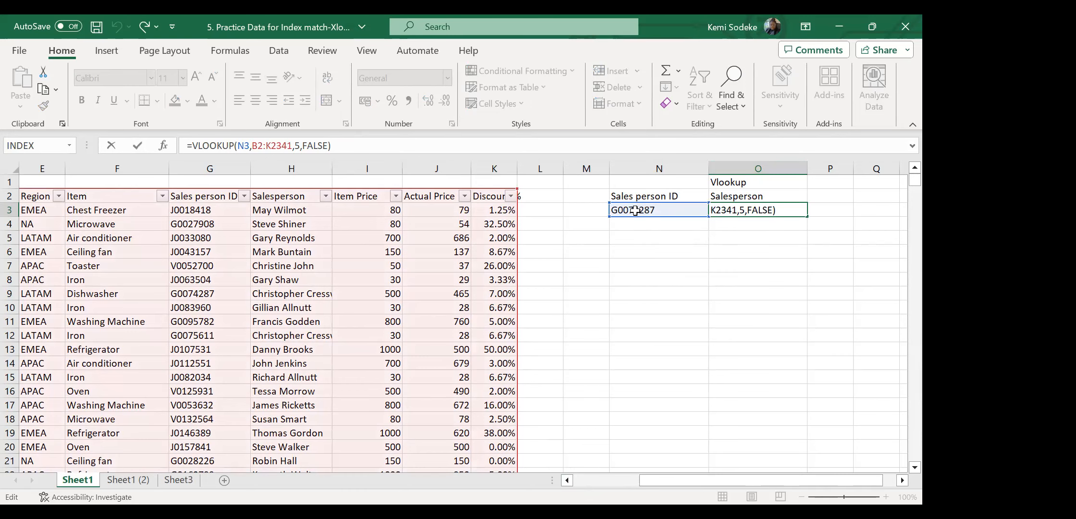
Start the lookup range at G2, change the column index to 2, and widen column O.
left_click_drag(650, 479, 575, 481)
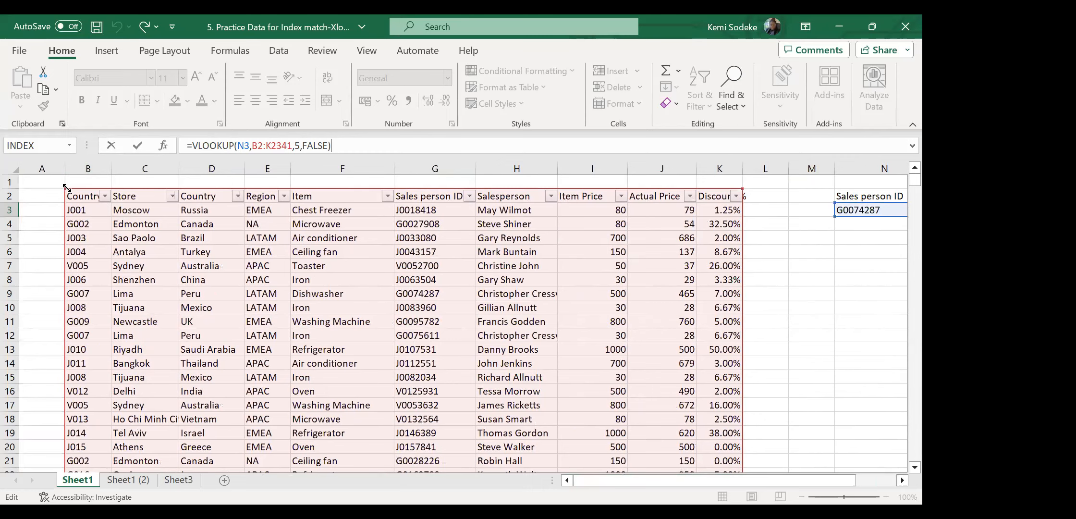
left_click_drag(65, 187, 397, 193)
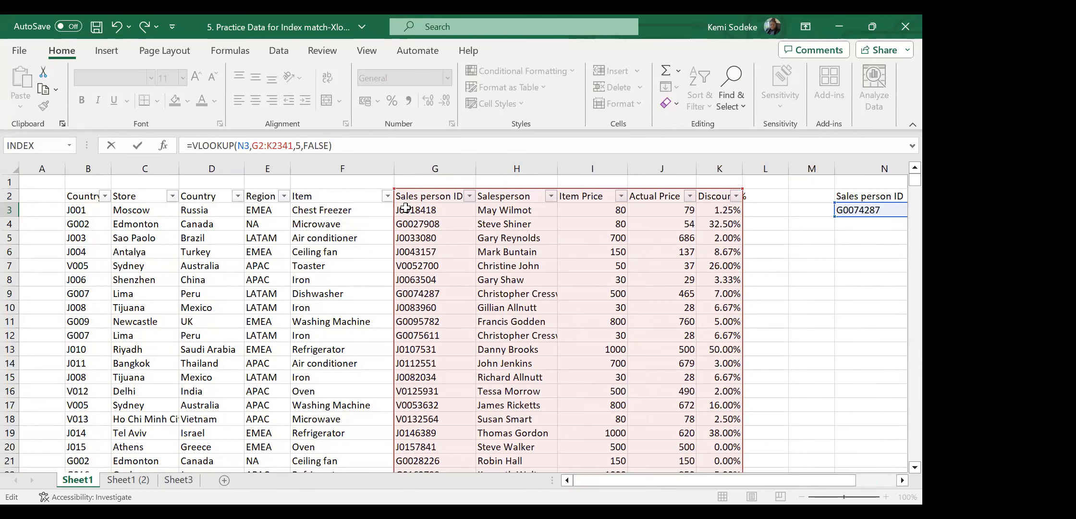
key("BackSpace")
type("2")
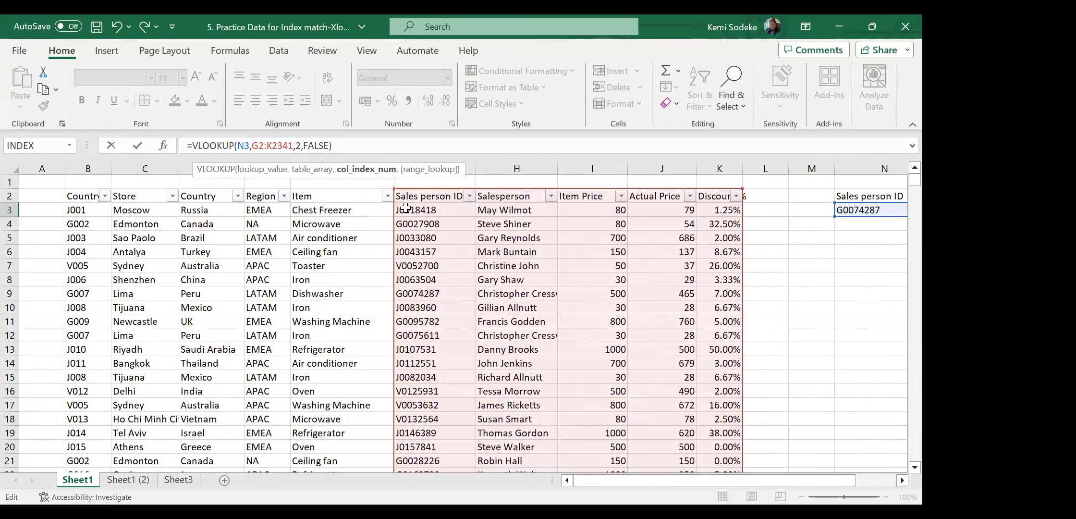
key("Return")
left_click(846, 211)
left_click_drag(873, 169, 887, 169)
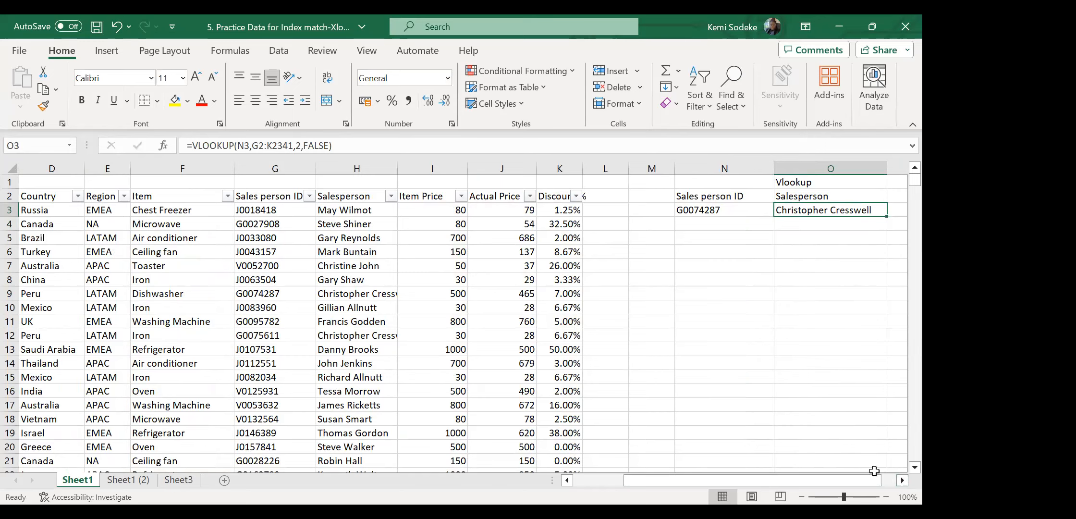
left_click(728, 208)
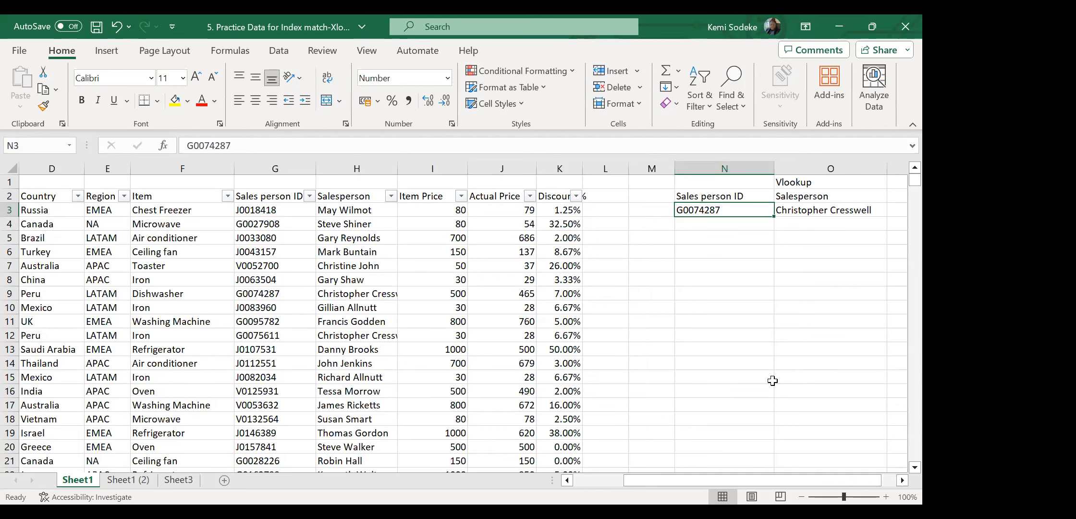
Switch to the '4. Practice Data for H lookup' workbook and select cell F15.
left_click(902, 481)
left_click(902, 480)
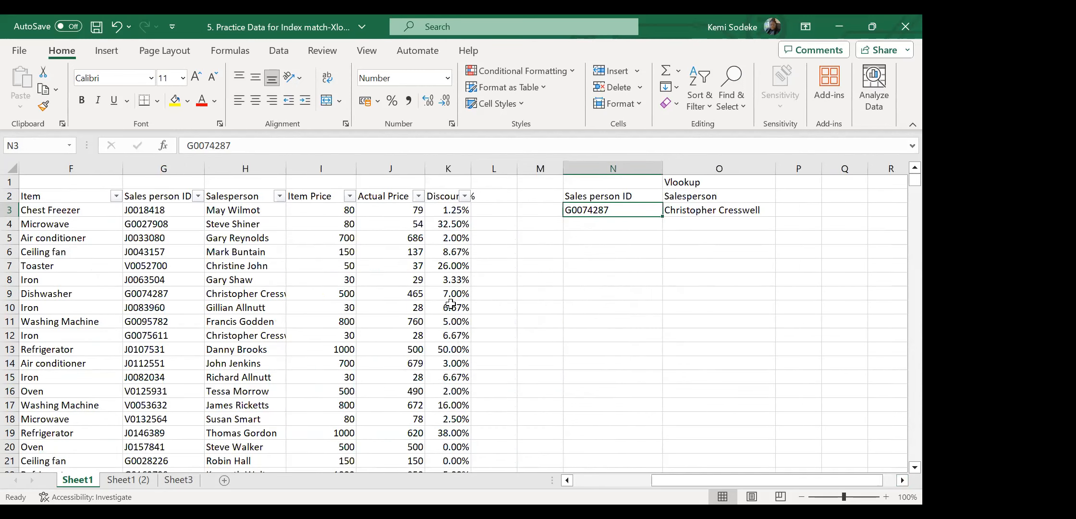
mouse_move(734, 475)
left_mouse_down()
mouse_move(640, 476)
mouse_move(728, 478)
left_mouse_up()
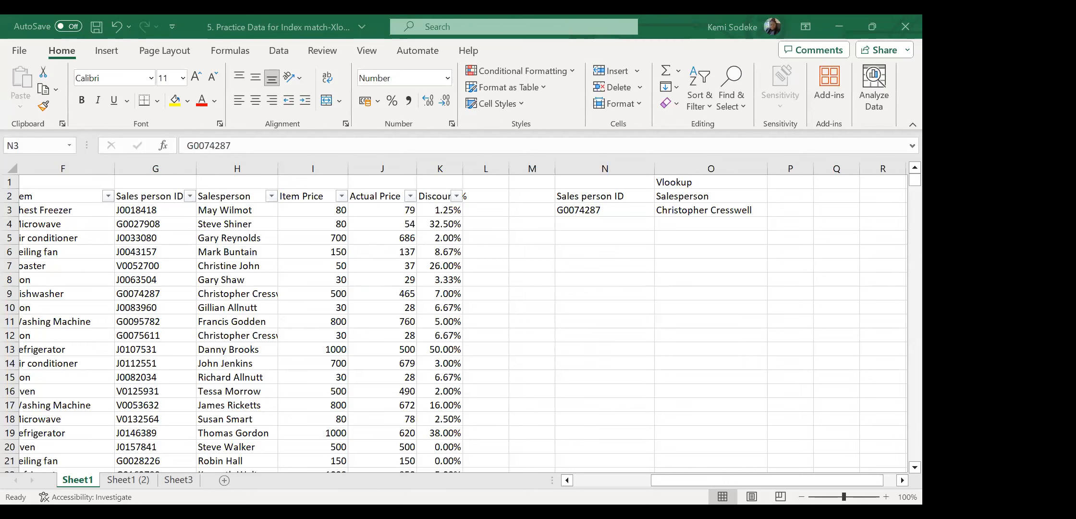
left_click(676, 353)
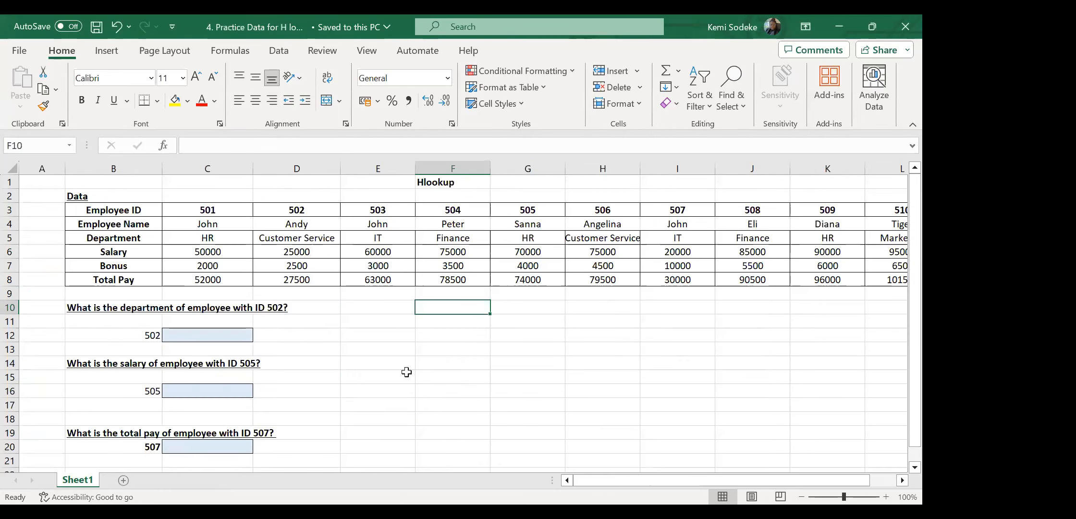
left_click(419, 372)
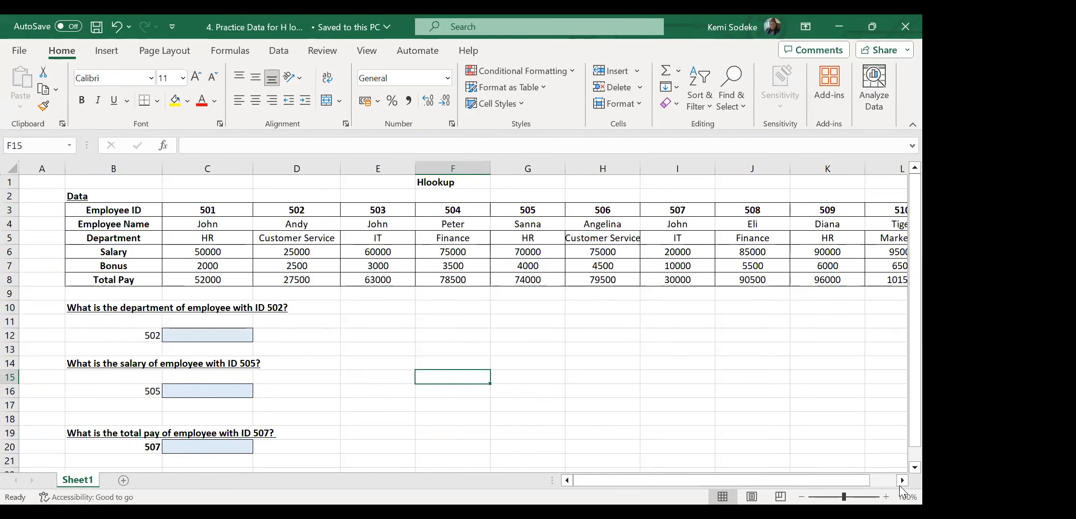
left_click(419, 325)
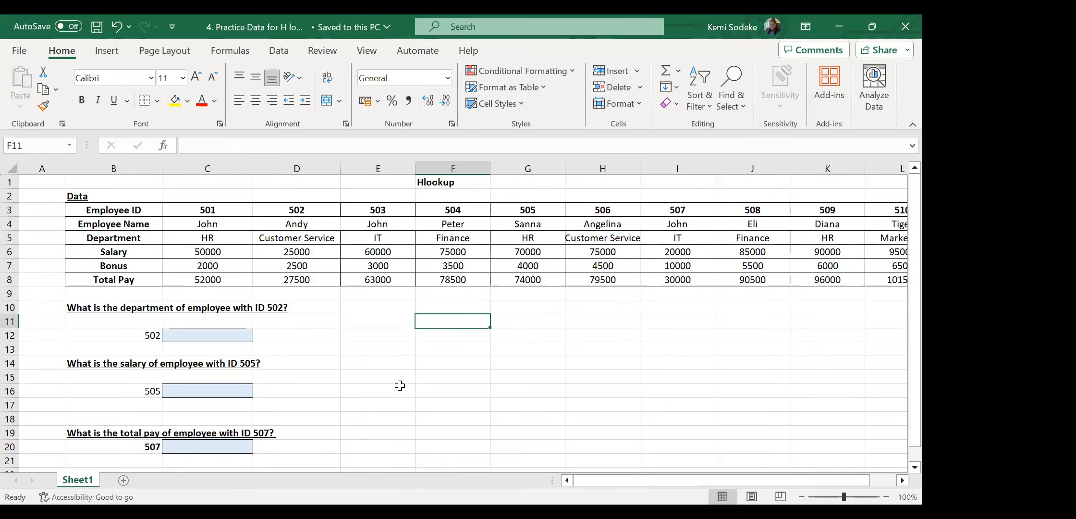
left_click(197, 337)
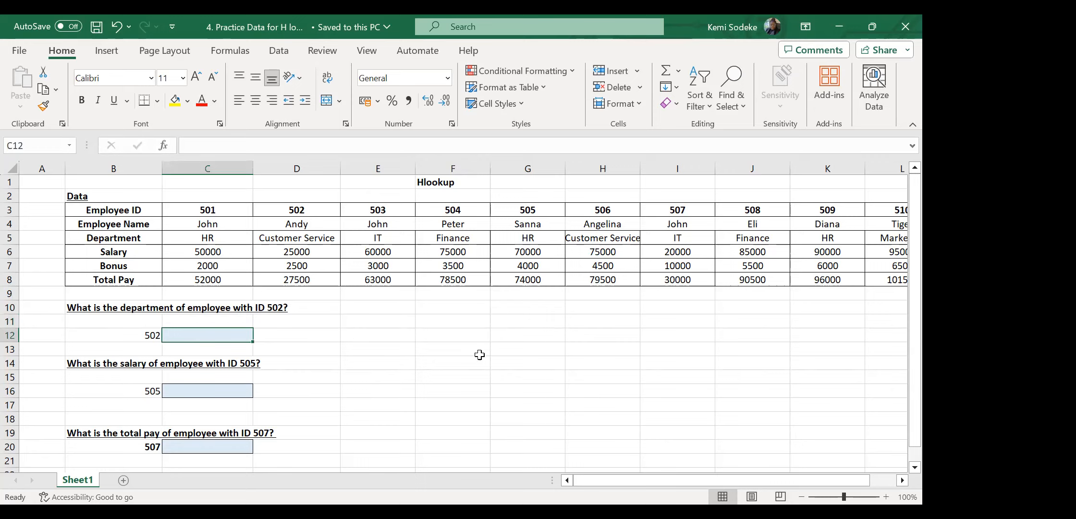
left_click(376, 209)
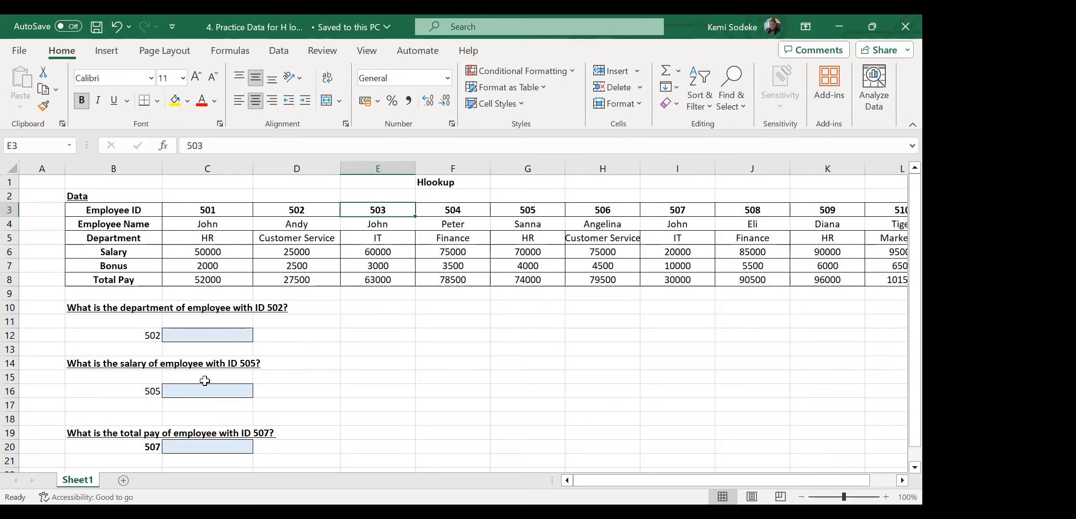
scroll(384, 384, "down", 2)
scroll(366, 382, "up", 2)
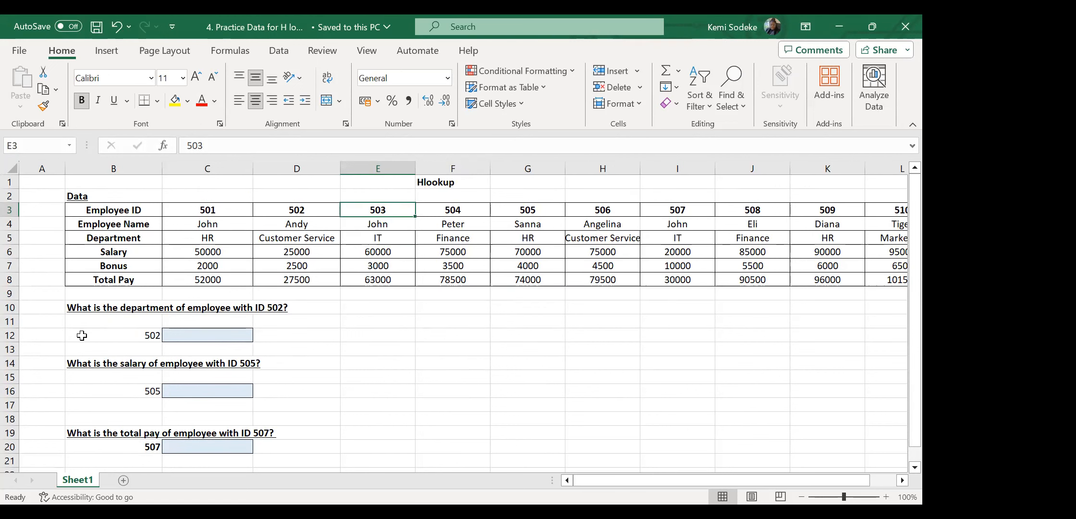
left_click(460, 319)
Enter John in F11 and a Name header in F10.
type("John")
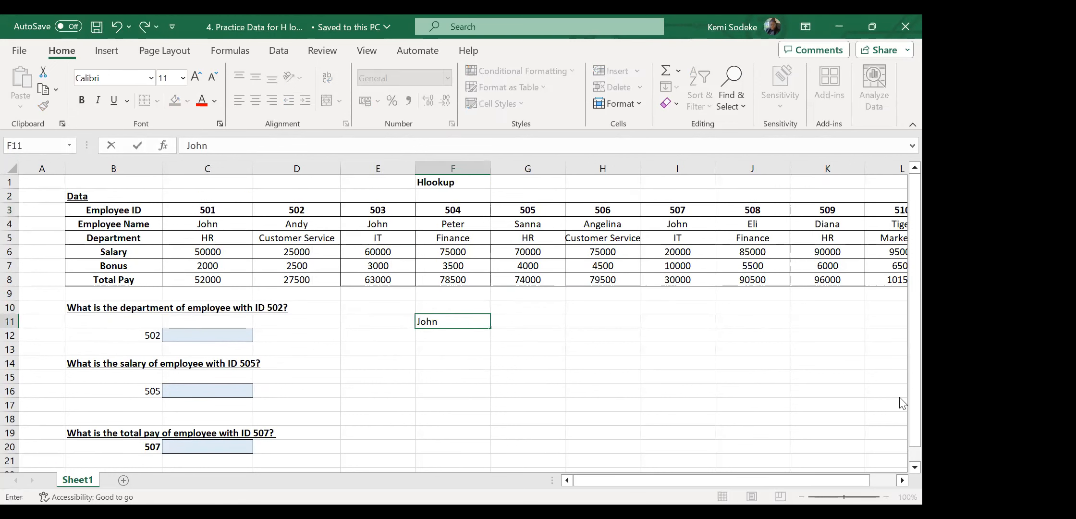
key("Return")
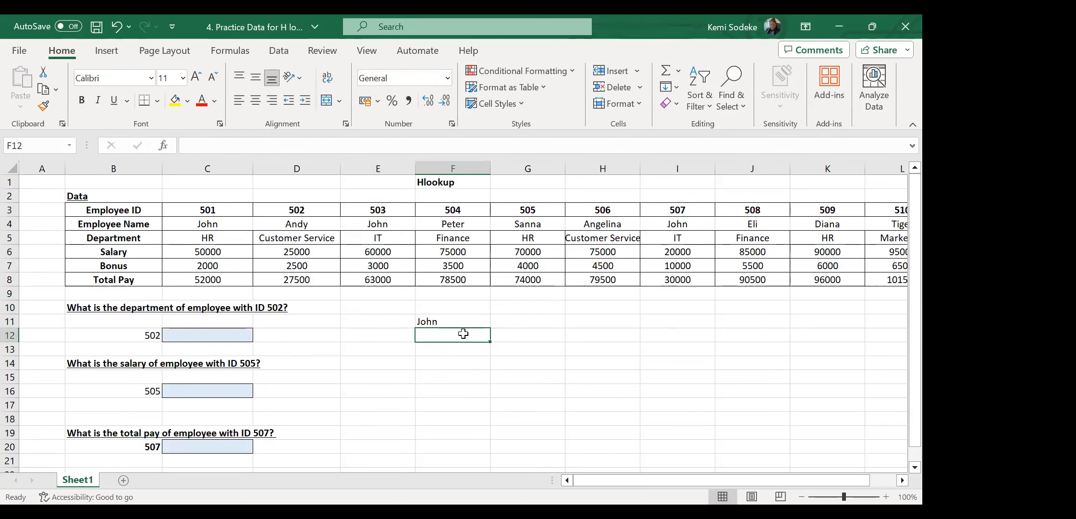
left_click(454, 307)
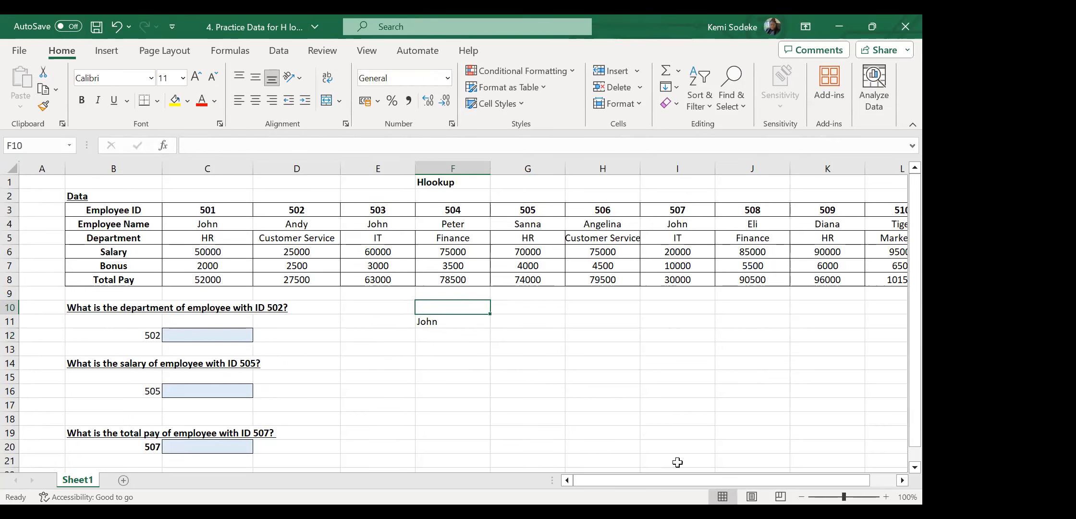
type("Name")
key("Return")
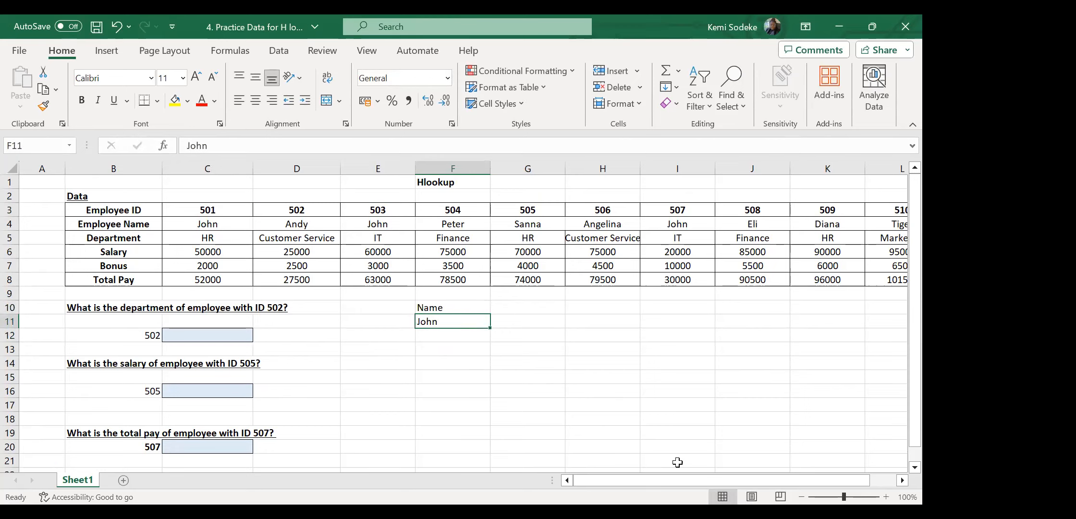
left_click(513, 318)
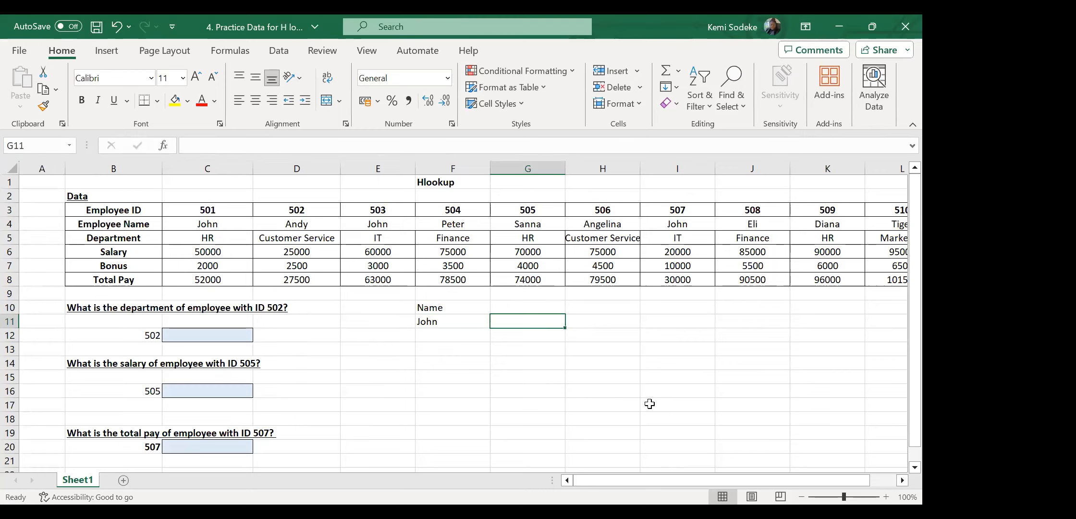
Add a Bonus header in G10 and select G11 beneath it.
left_click(536, 308)
type("B")
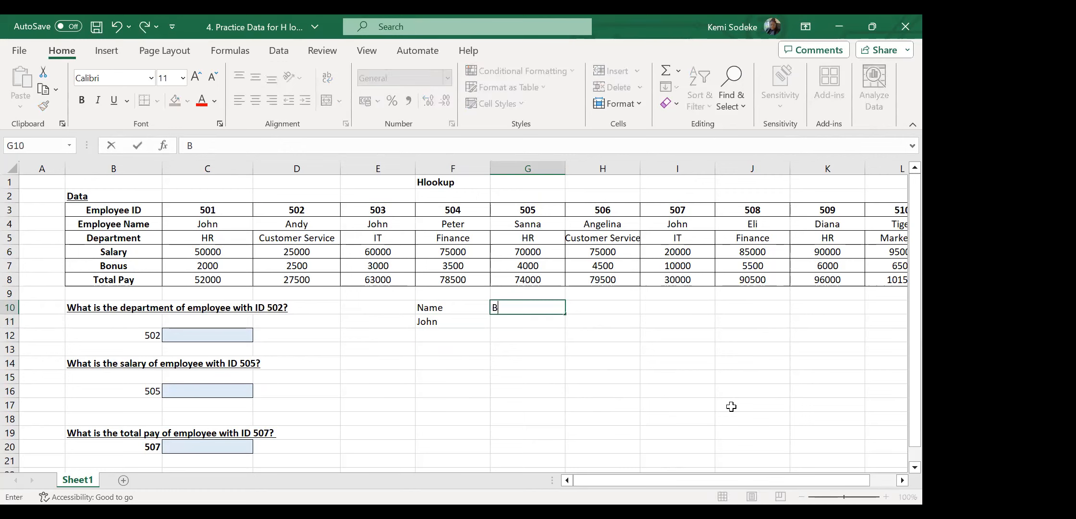
type("onus")
key("Return")
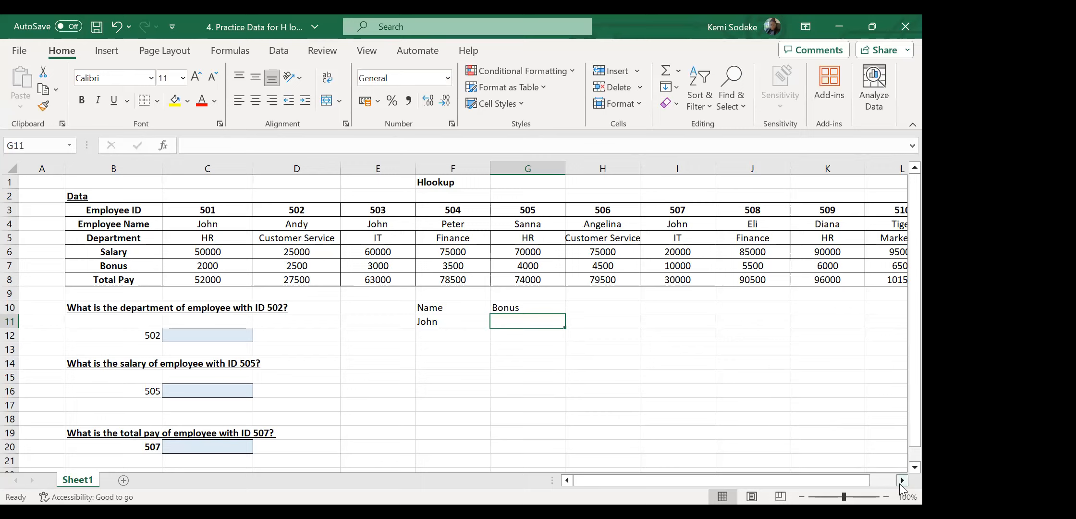
left_click(513, 310)
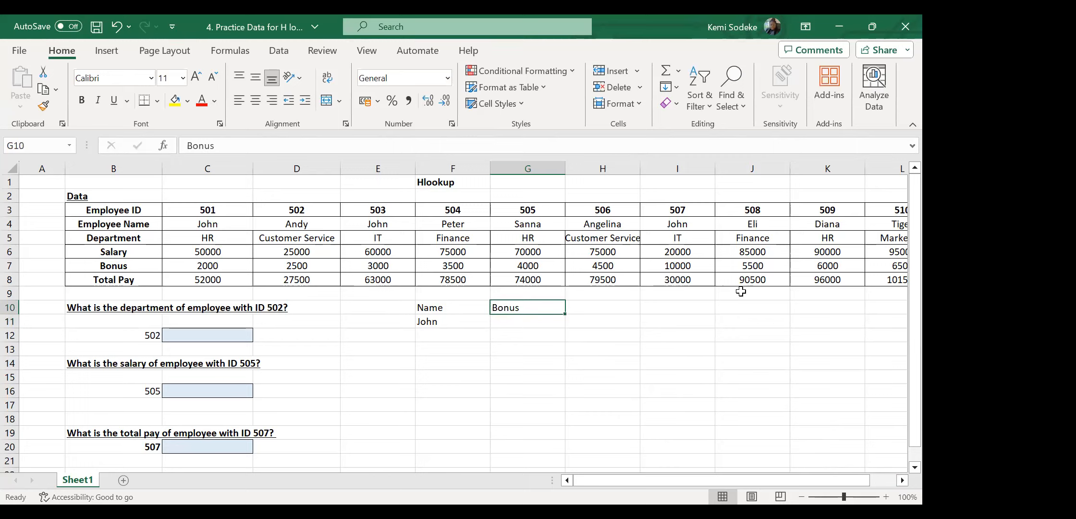
left_click(901, 480)
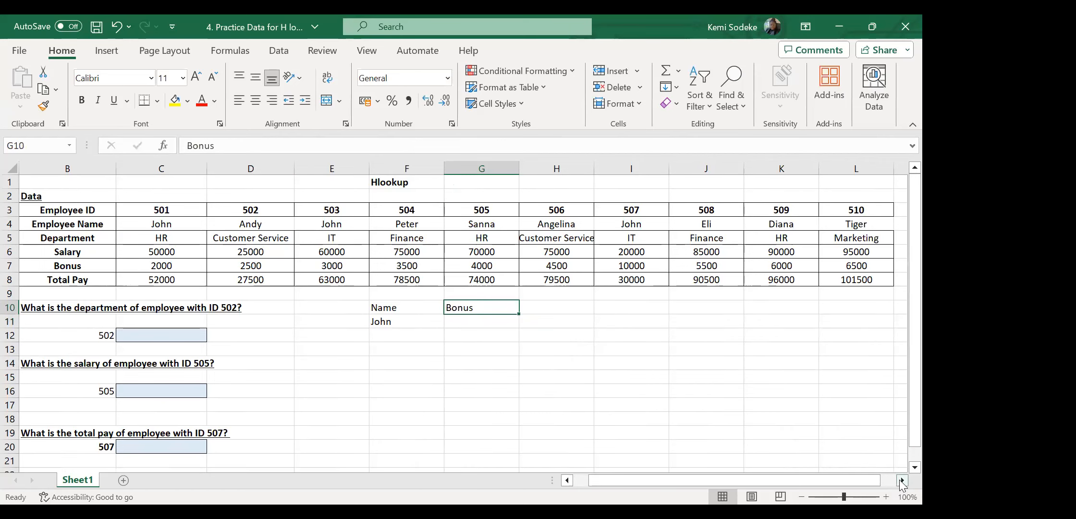
left_click_drag(840, 484, 816, 478)
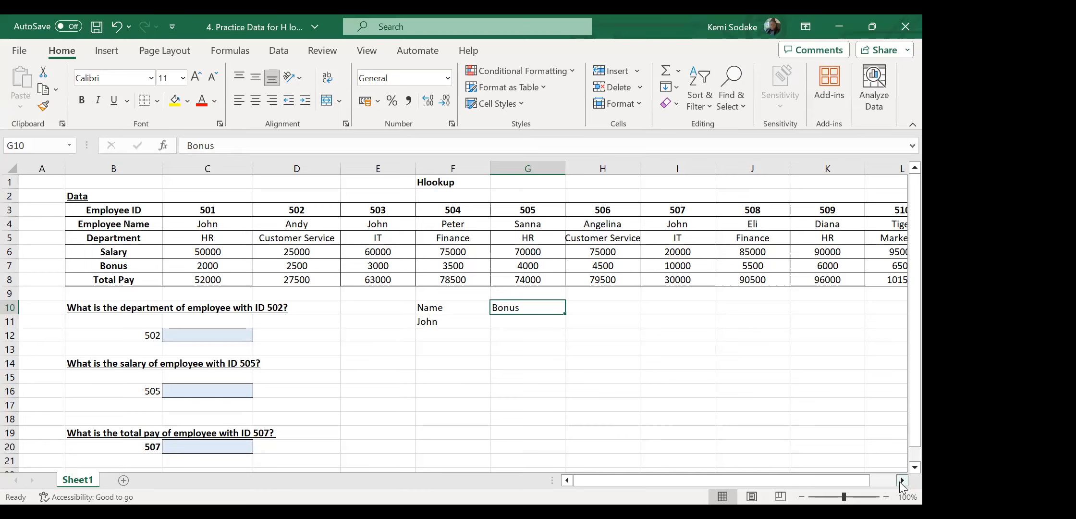
left_click(507, 320)
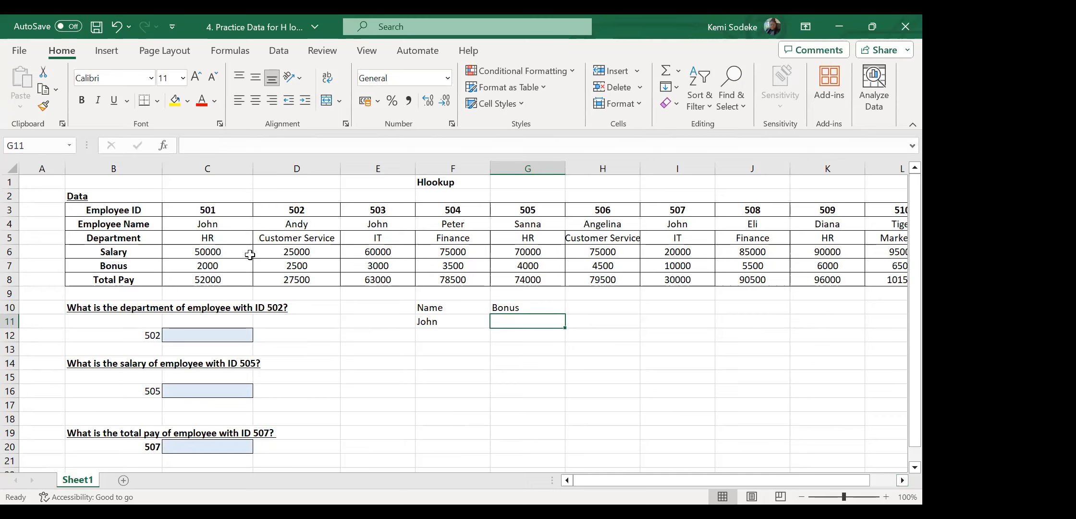
left_click(205, 222)
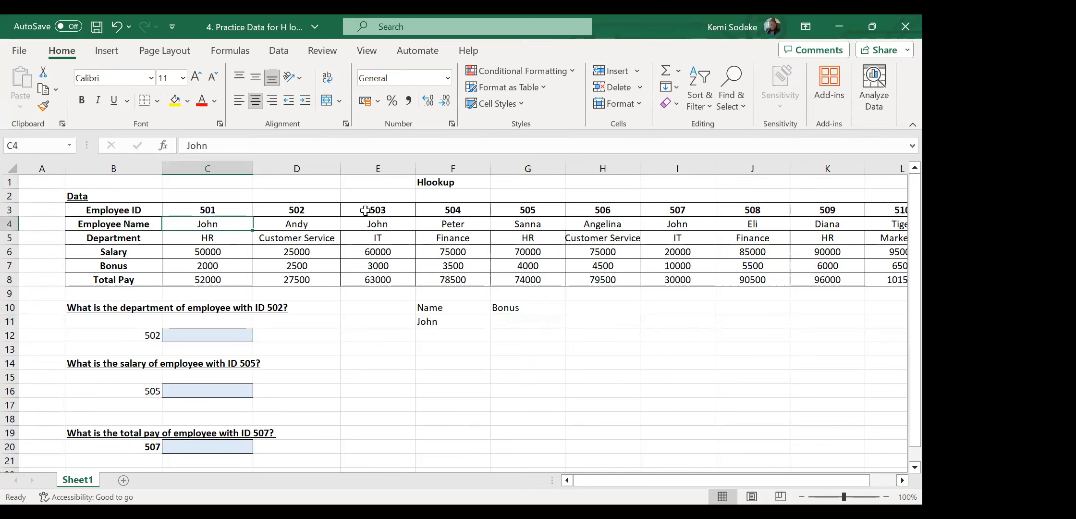
left_click(380, 223, "ctrl")
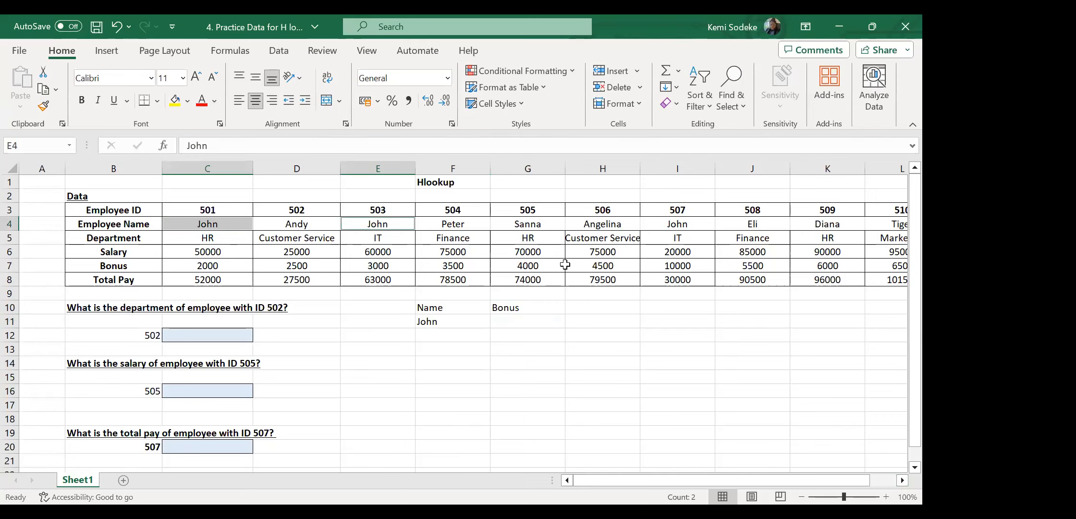
left_click(682, 225, "ctrl")
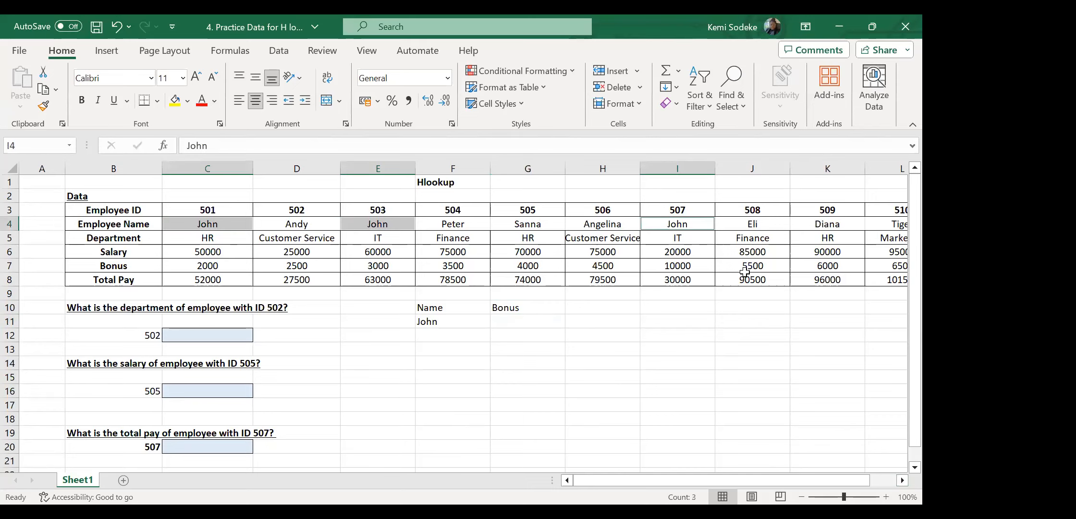
left_click(901, 480)
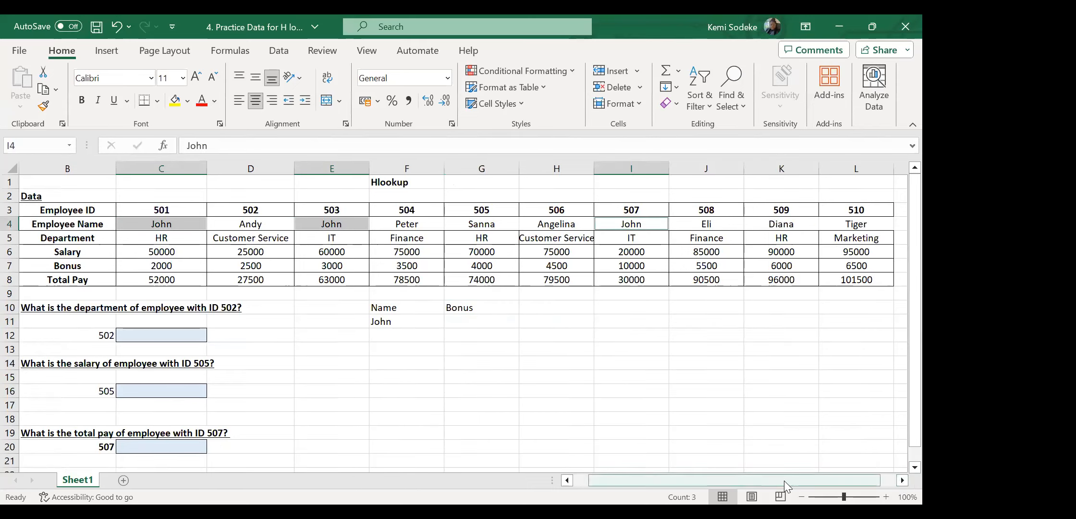
left_click_drag(785, 480, 755, 478)
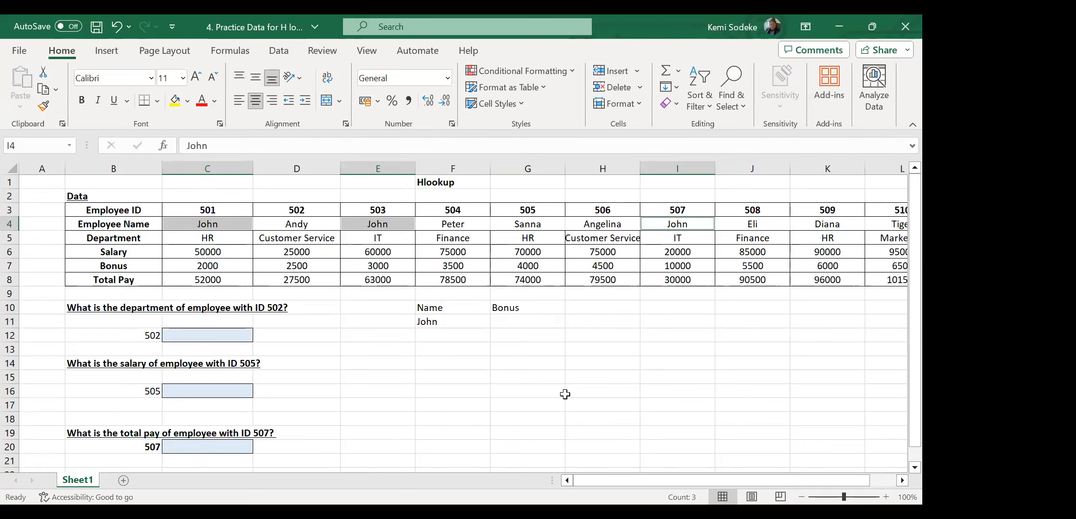
left_click(902, 480)
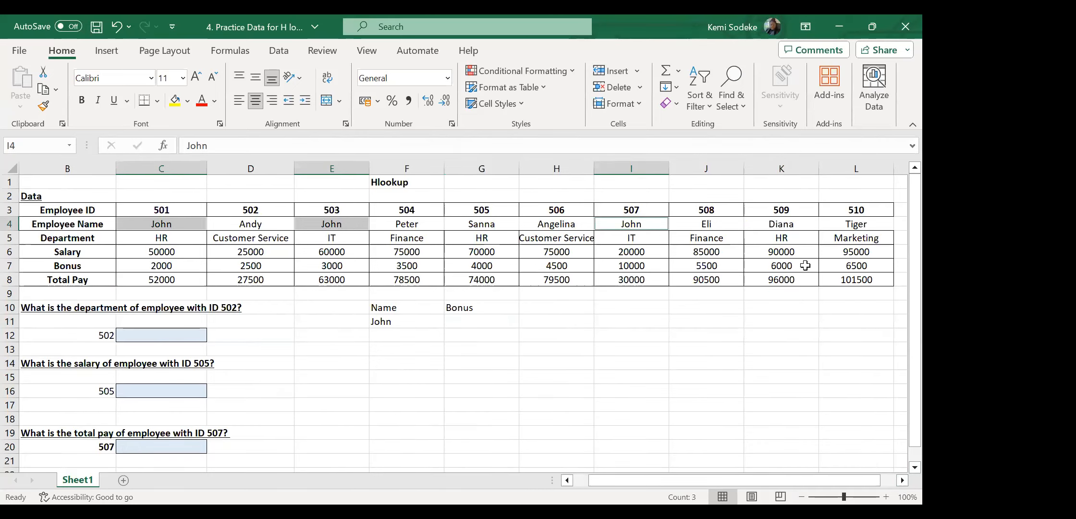
Copy Diana from K4 into F11, replacing John as the lookup name.
left_click(795, 230)
key("ctrl+c")
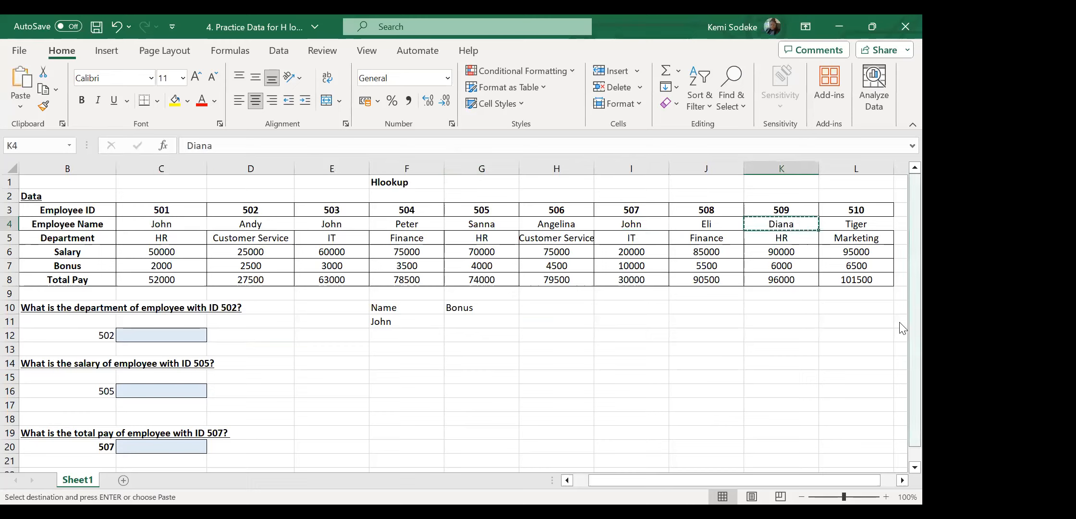
left_click(412, 320)
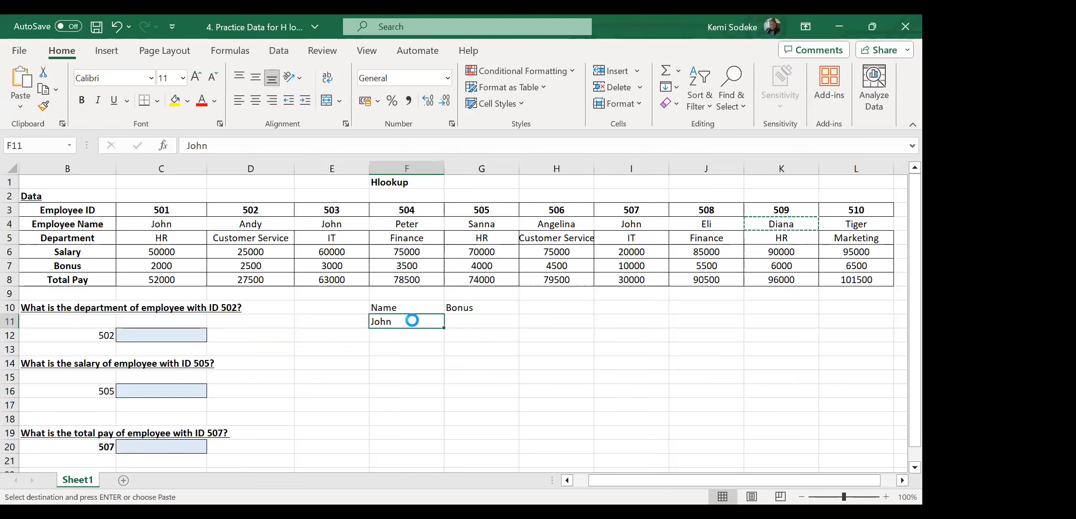
key("Return")
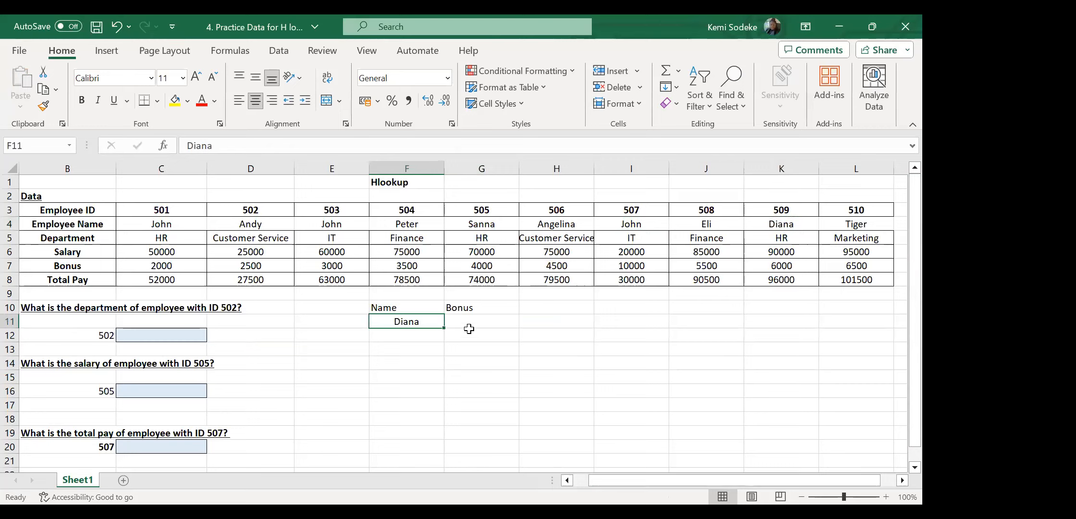
left_click(468, 324)
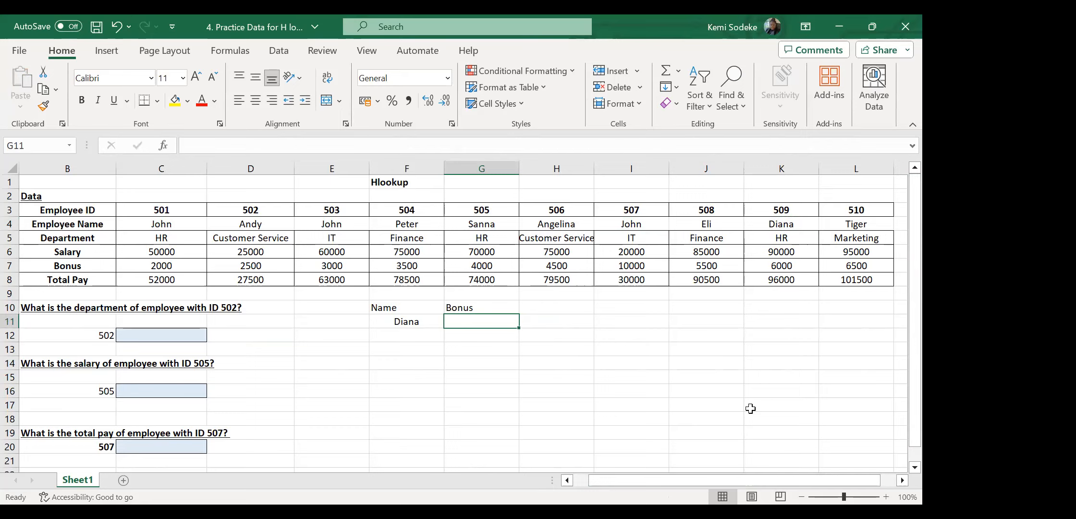
Insert HLOOKUP into G11 from Lookup & Reference, then cancel its Function Arguments dialog.
left_click(226, 50)
left_click(278, 102)
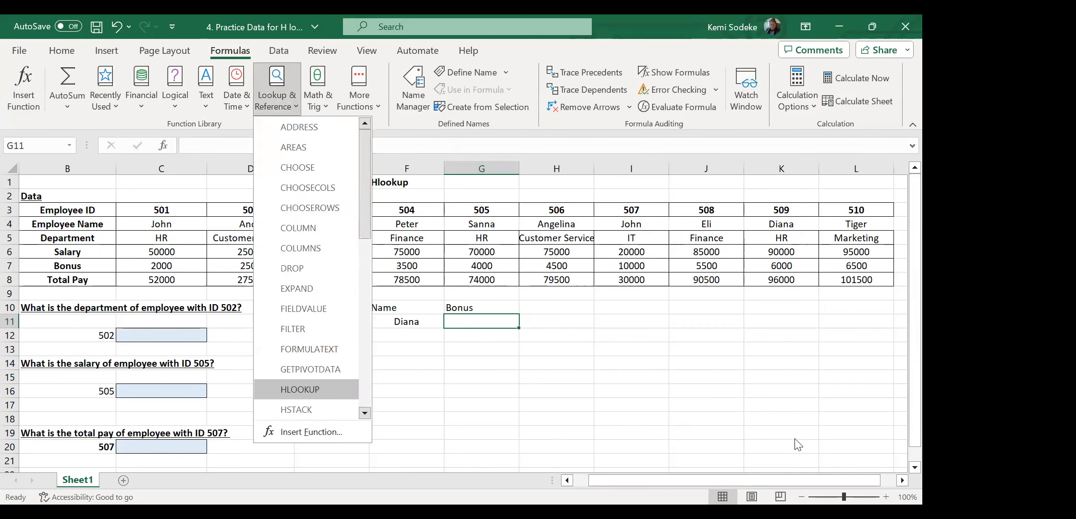
left_click(316, 390)
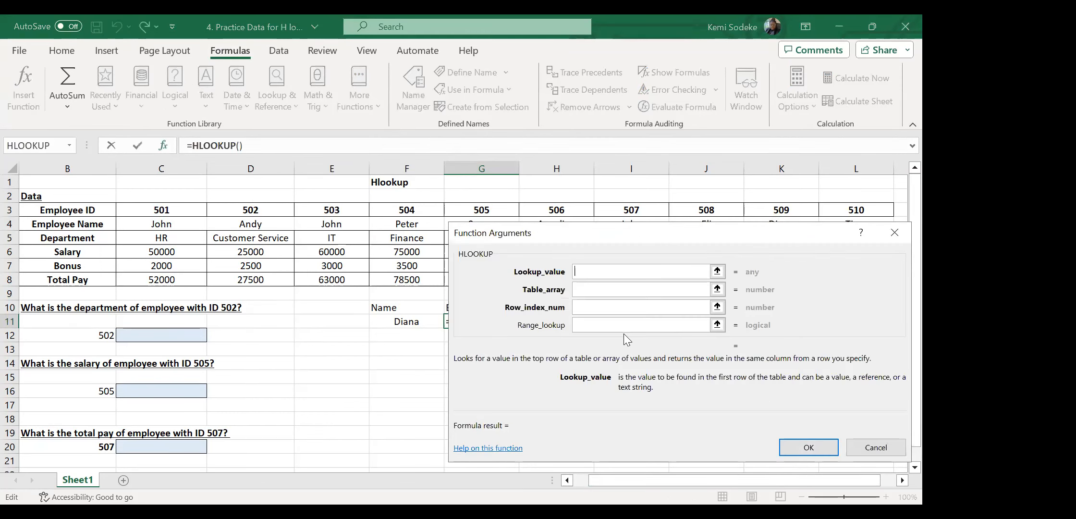
left_click_drag(624, 232, 703, 285)
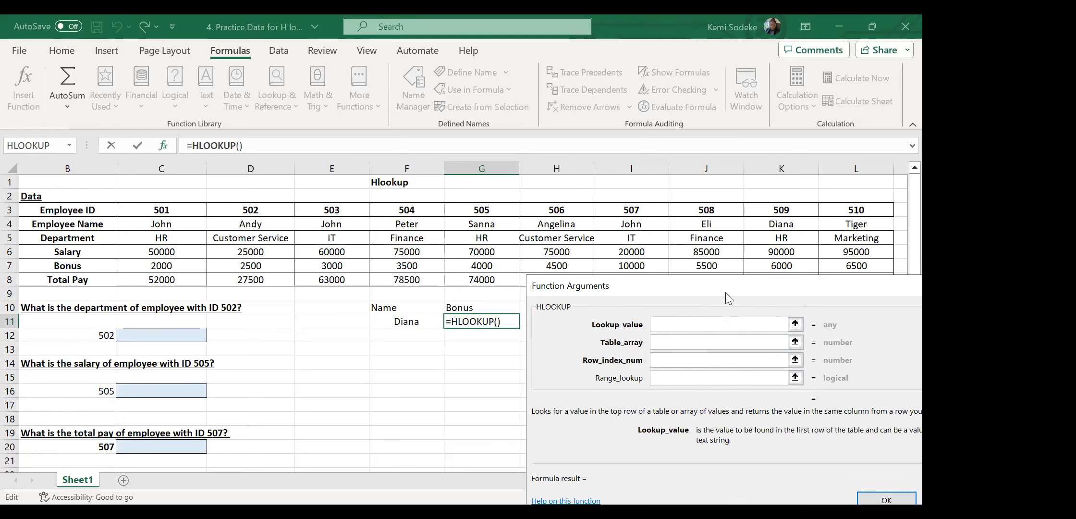
left_click_drag(726, 292, 677, 240)
left_click(834, 447)
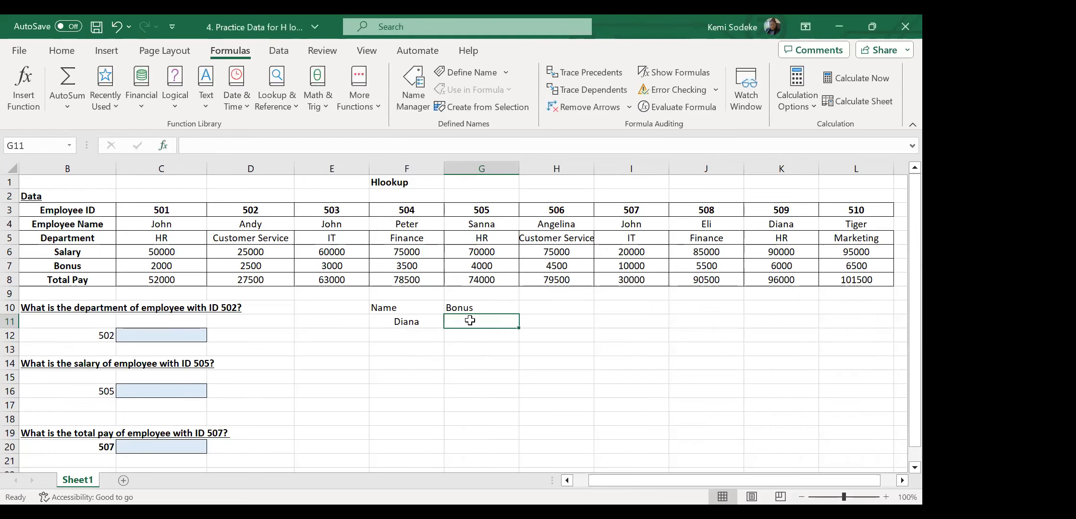
Enter =HLOOKUP(F11,B7:L8,5,FALSE) in G11 to look up Diana's bonus.
type("=")
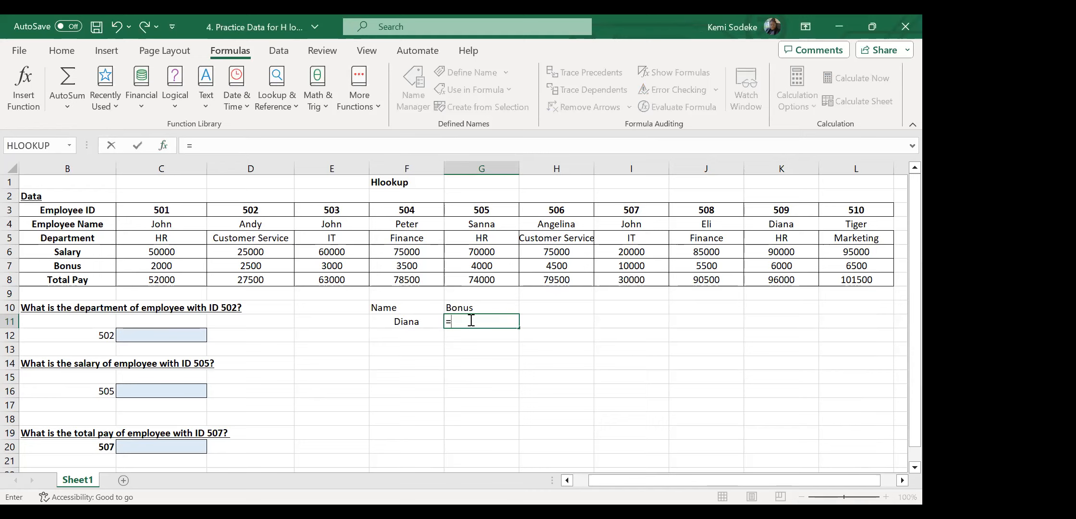
type("hlookup")
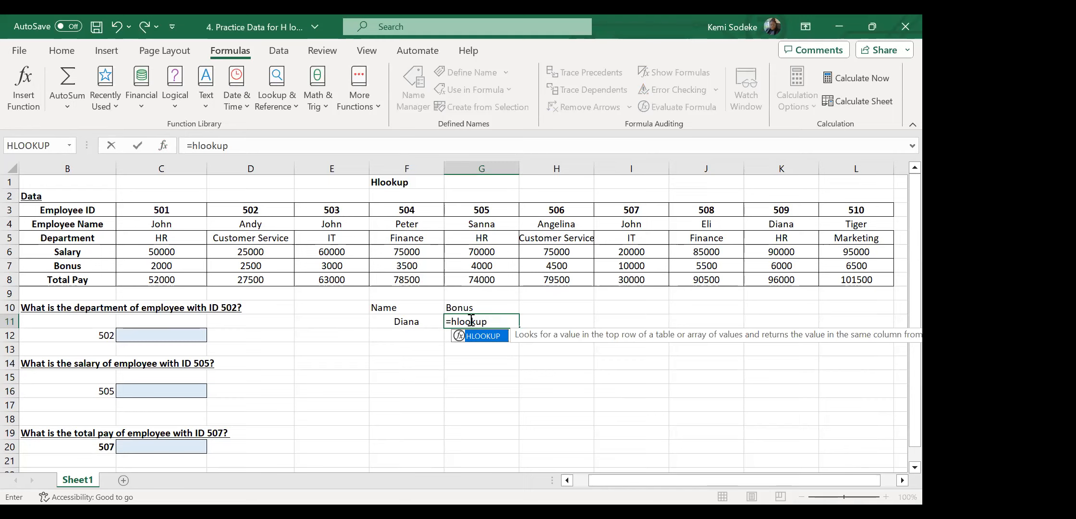
type("(")
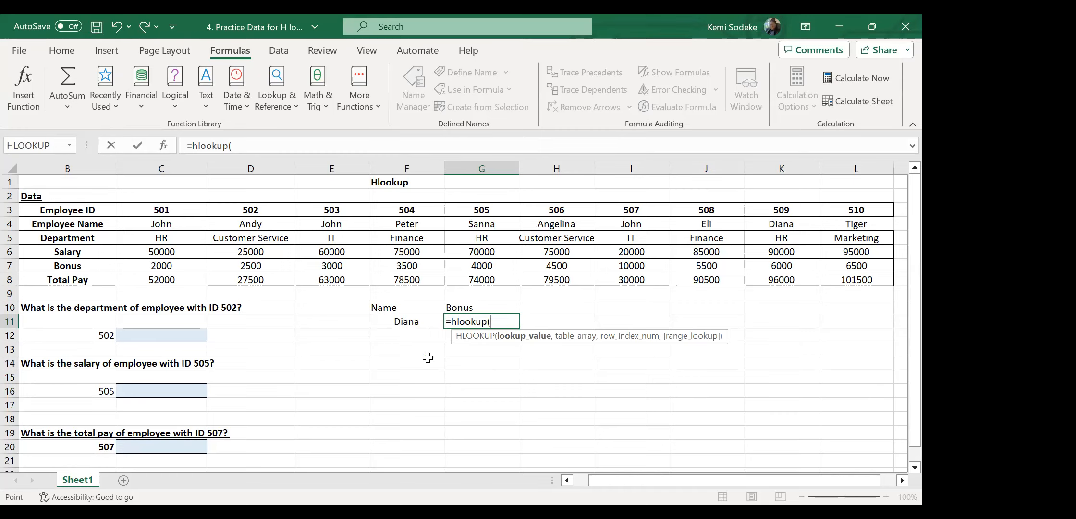
left_click(403, 322)
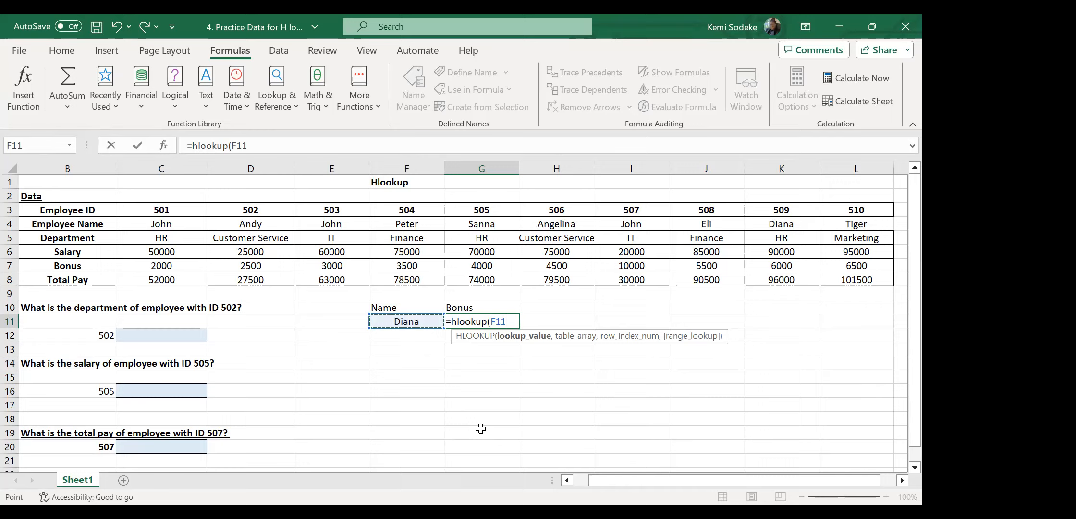
type(",")
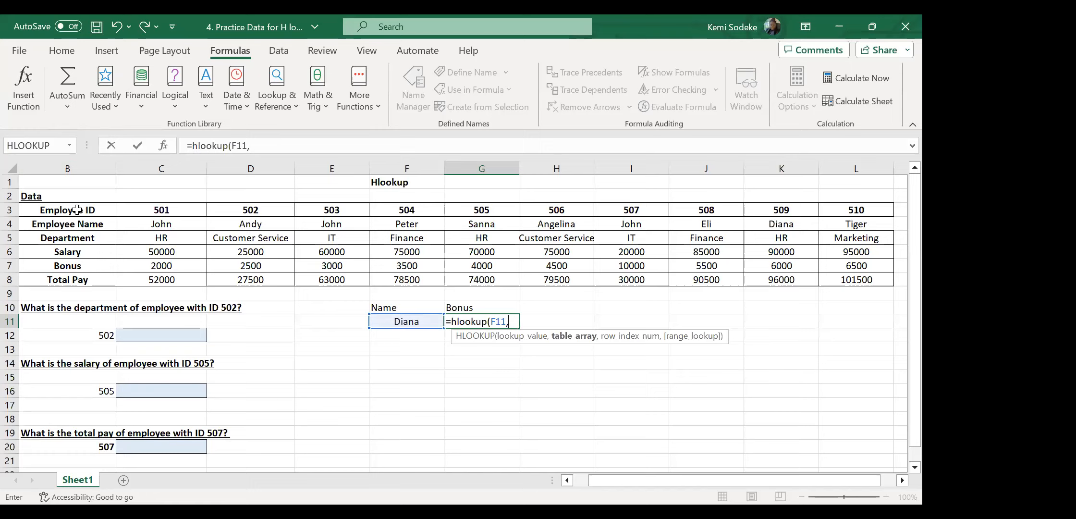
left_click(77, 210)
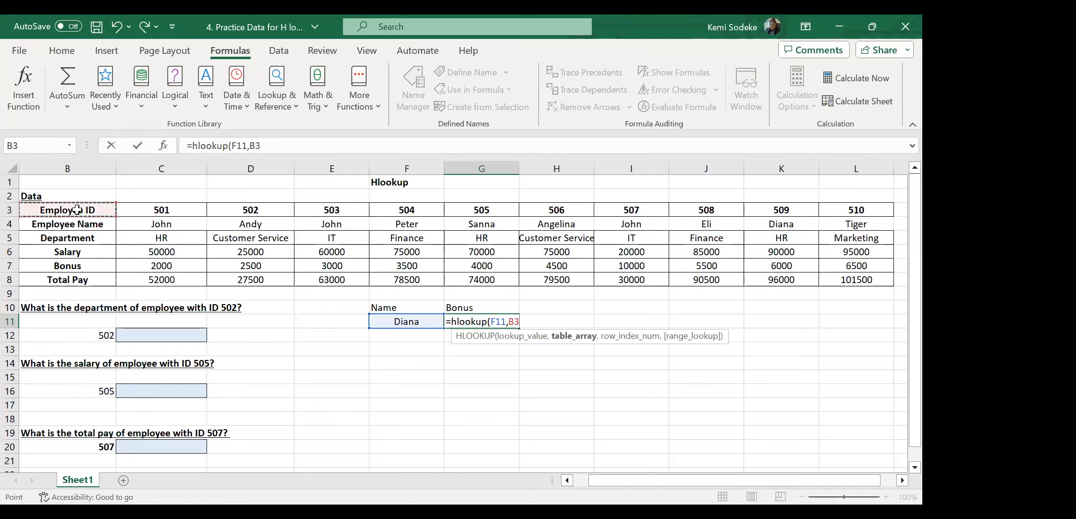
left_click(76, 266)
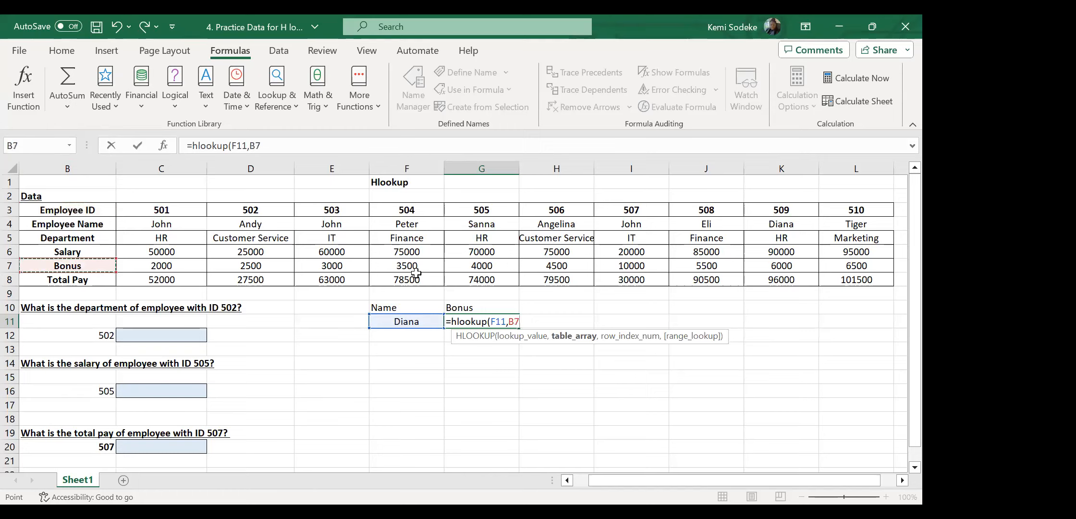
left_click(851, 281, "shift")
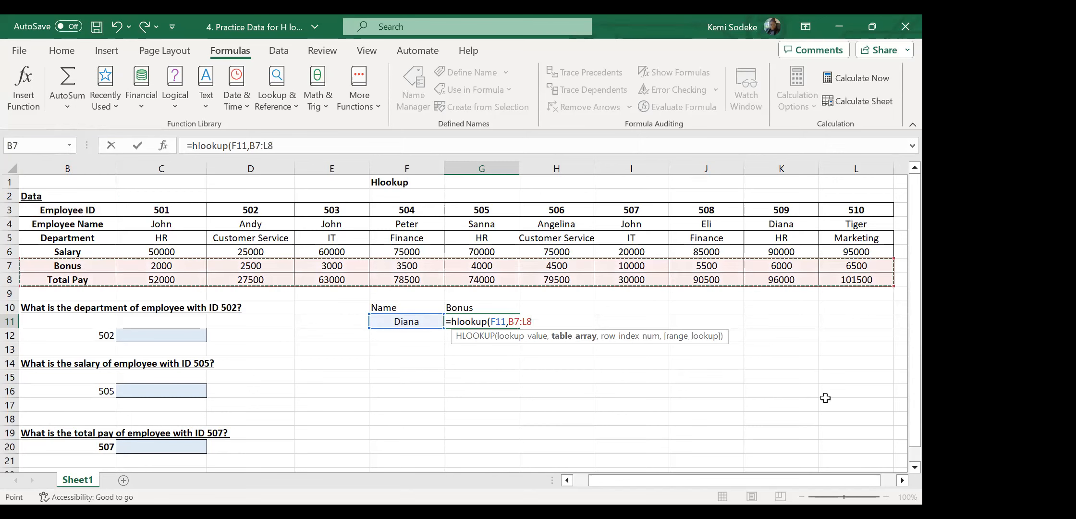
type(",")
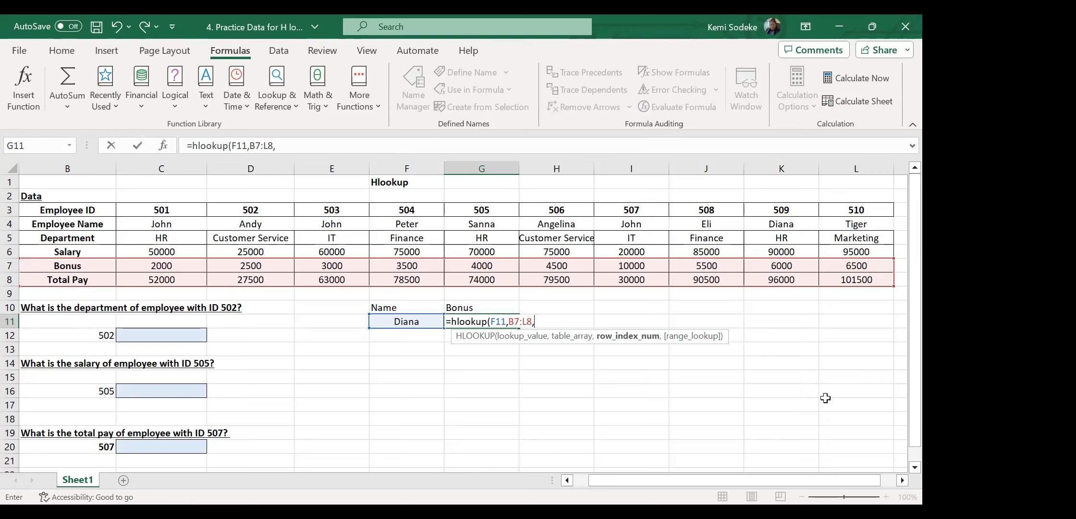
type("3")
key("BackSpace")
type("5,")
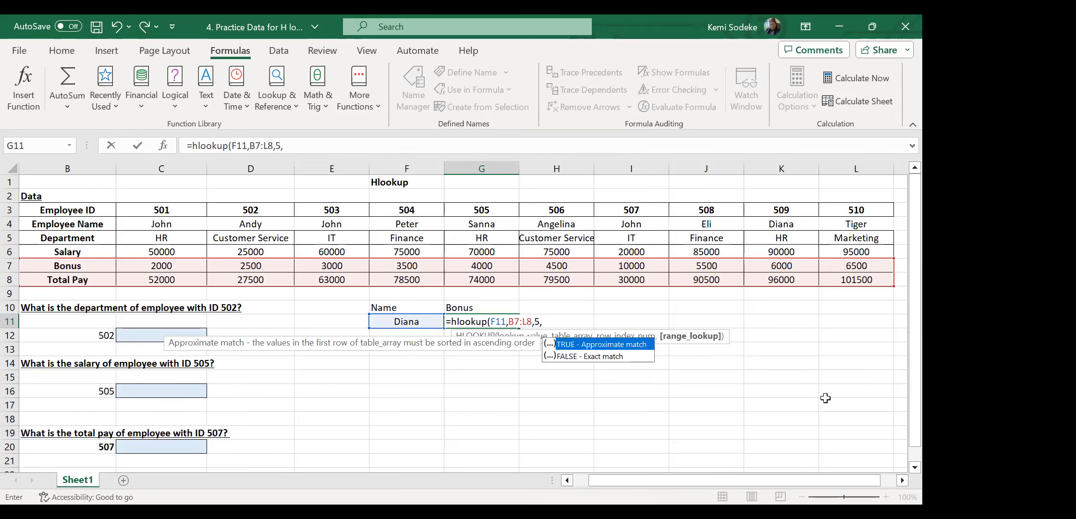
type("false")
key("Return")
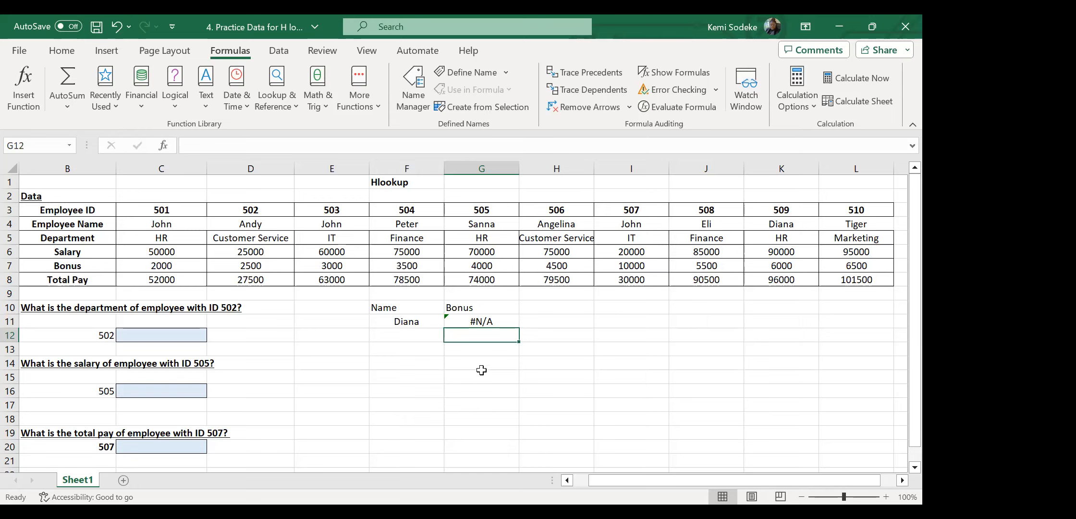
Change the G11 HLOOKUP row index from 5 to 2.
left_click(483, 319)
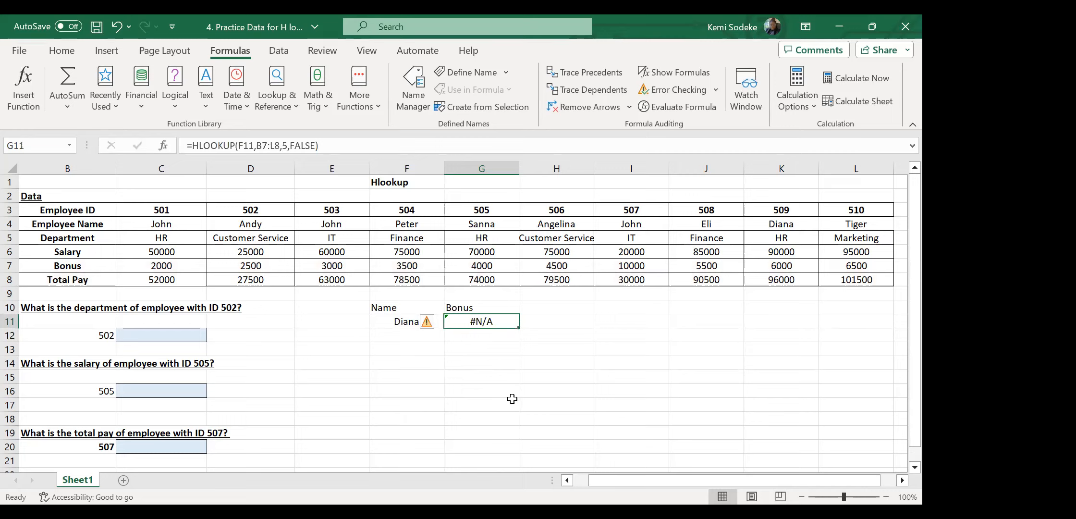
left_click(285, 145)
key("BackSpace")
type("2")
key("Return")
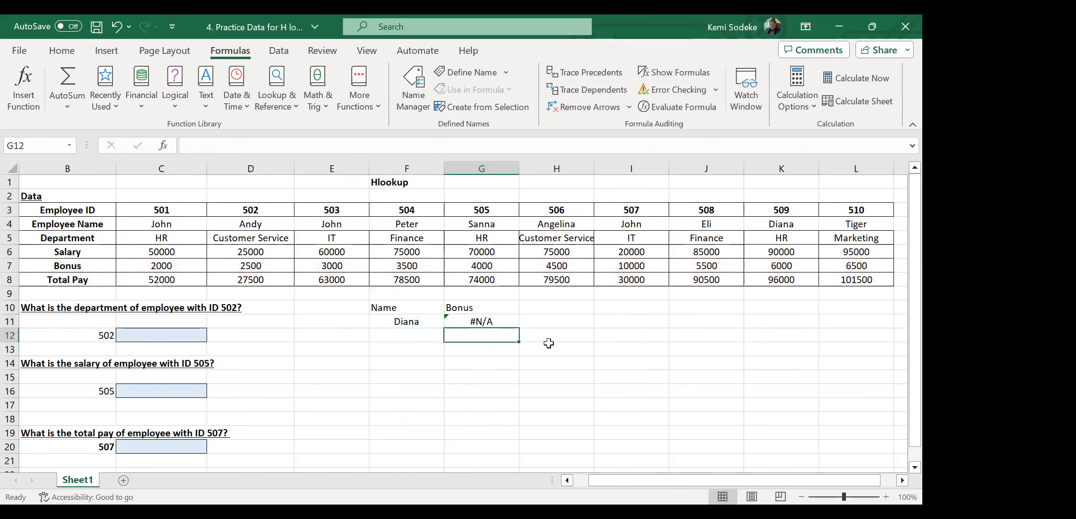
Widen the HLOOKUP table range to B3:L8.
left_click(486, 322)
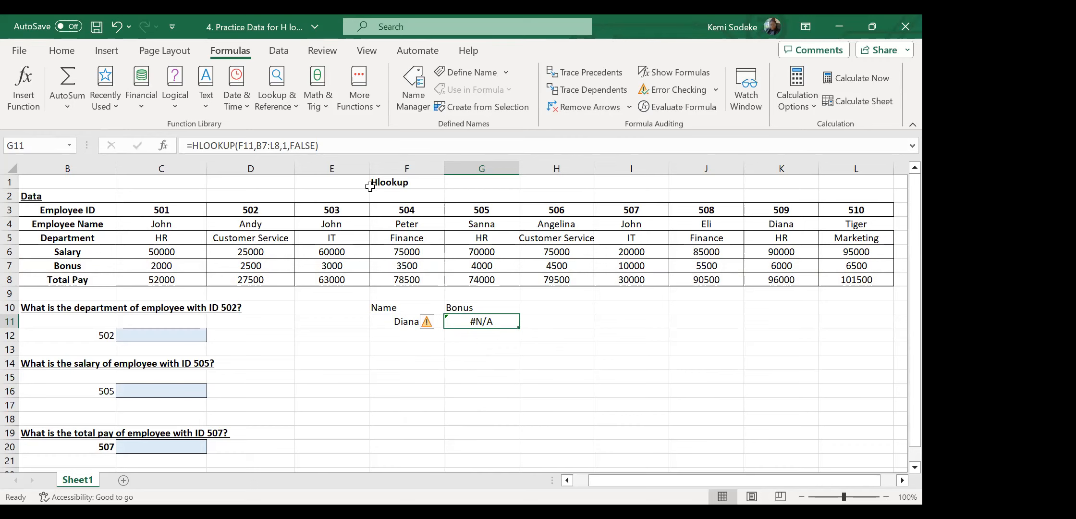
left_click(336, 142)
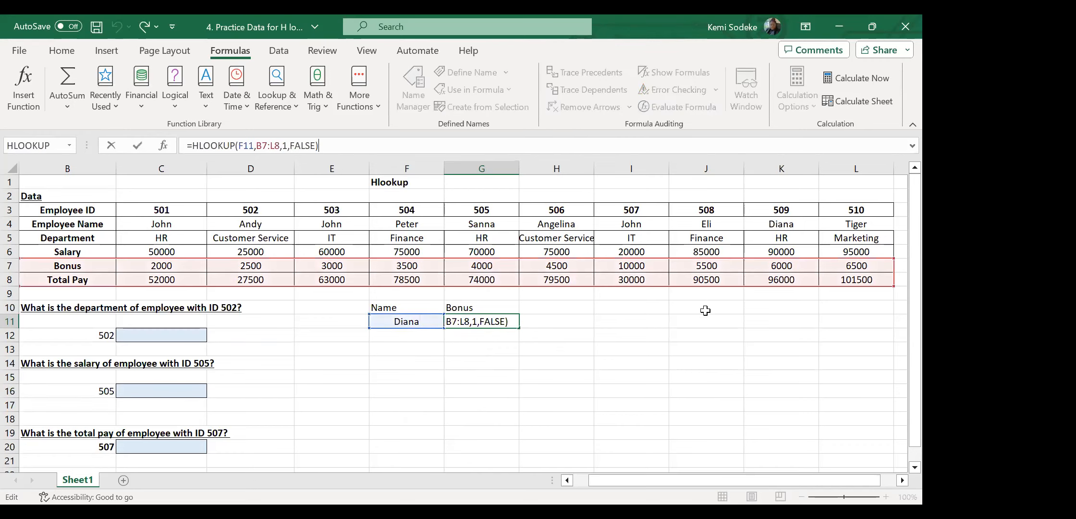
left_click_drag(895, 262, 890, 212)
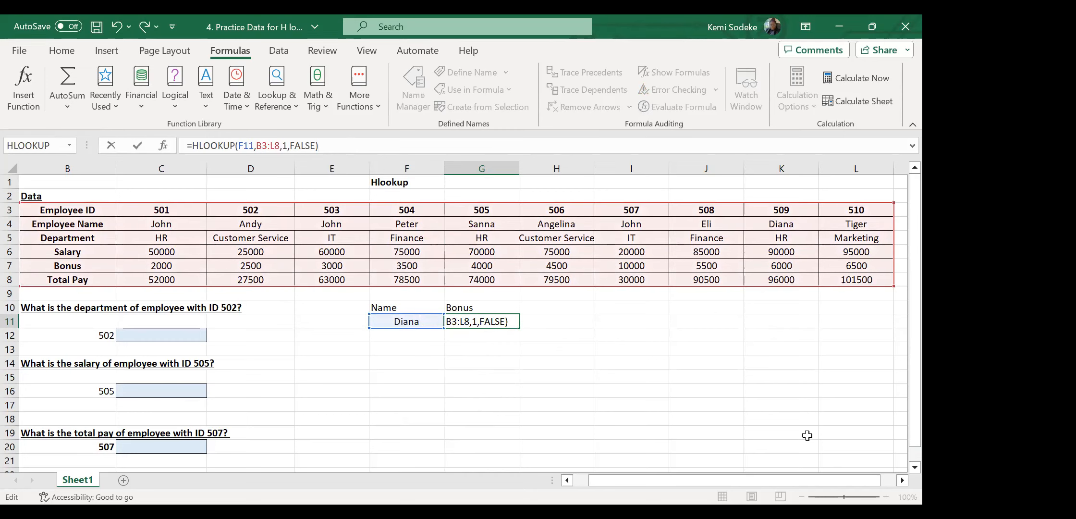
key("Return")
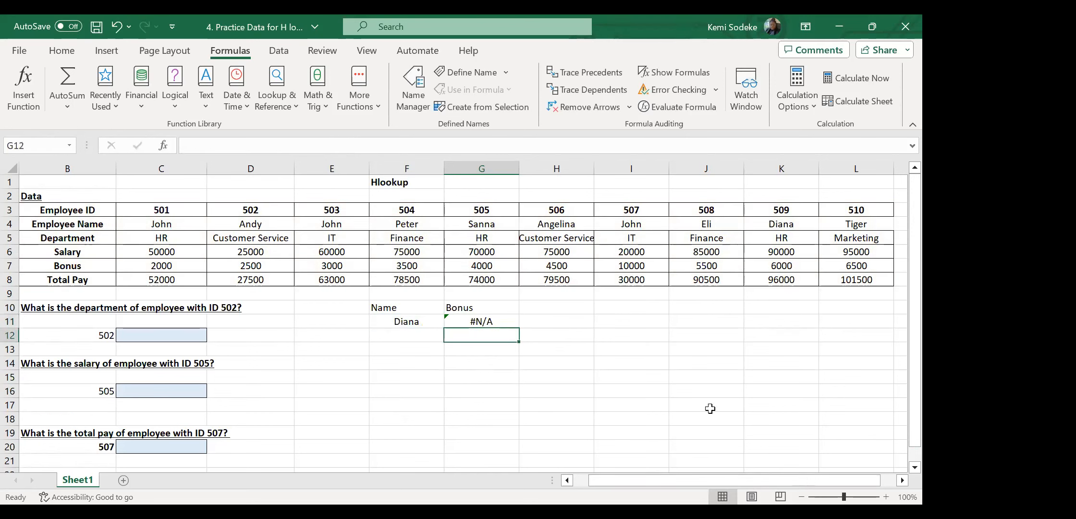
Narrow the HLOOKUP table range to B4:L8, starting at the Employee Name row.
left_click(497, 319)
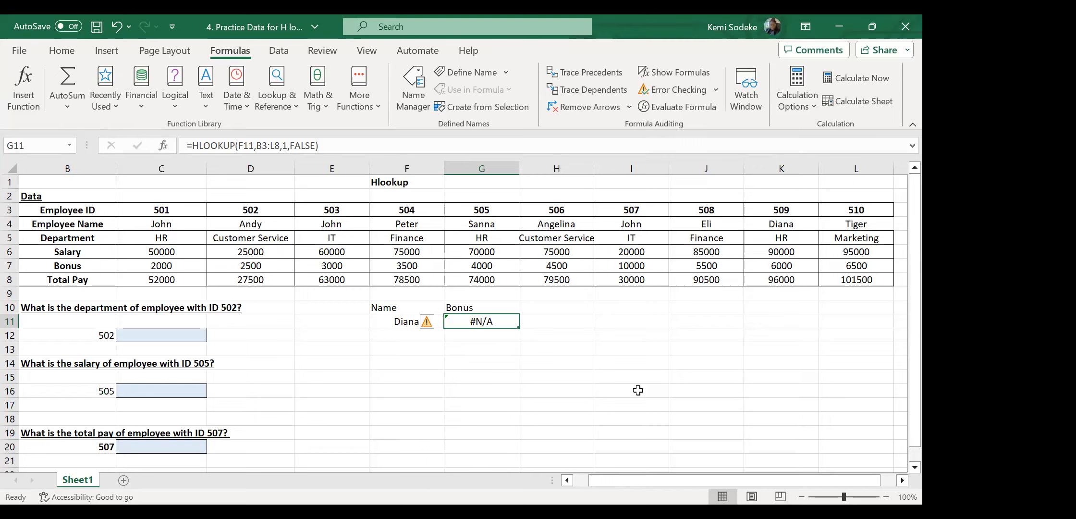
left_click(396, 323)
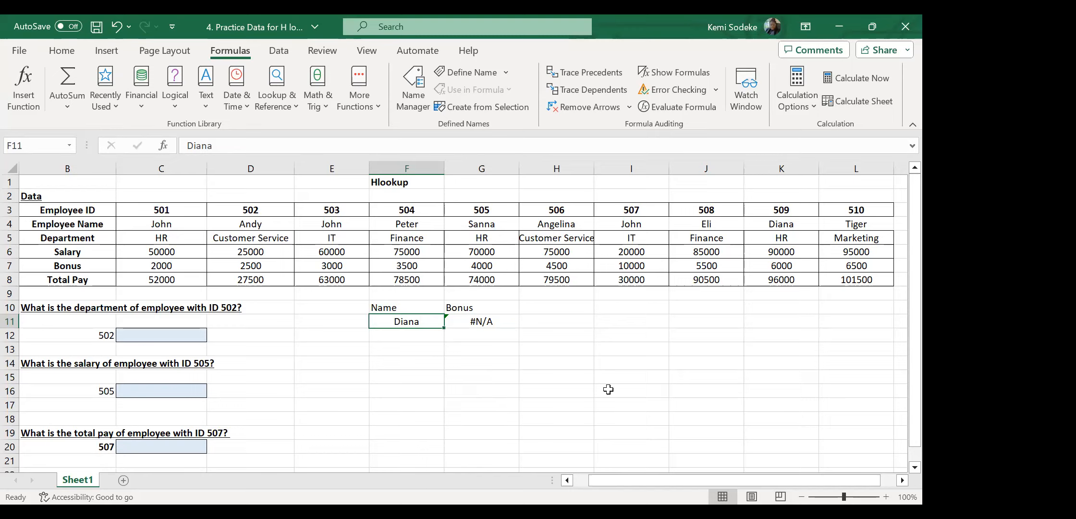
left_click(466, 320)
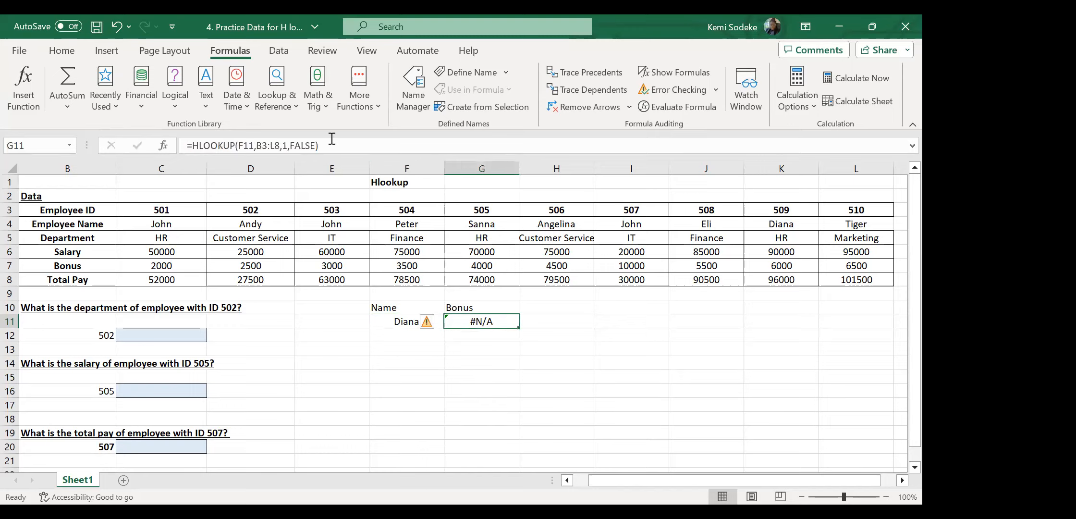
left_click(329, 140)
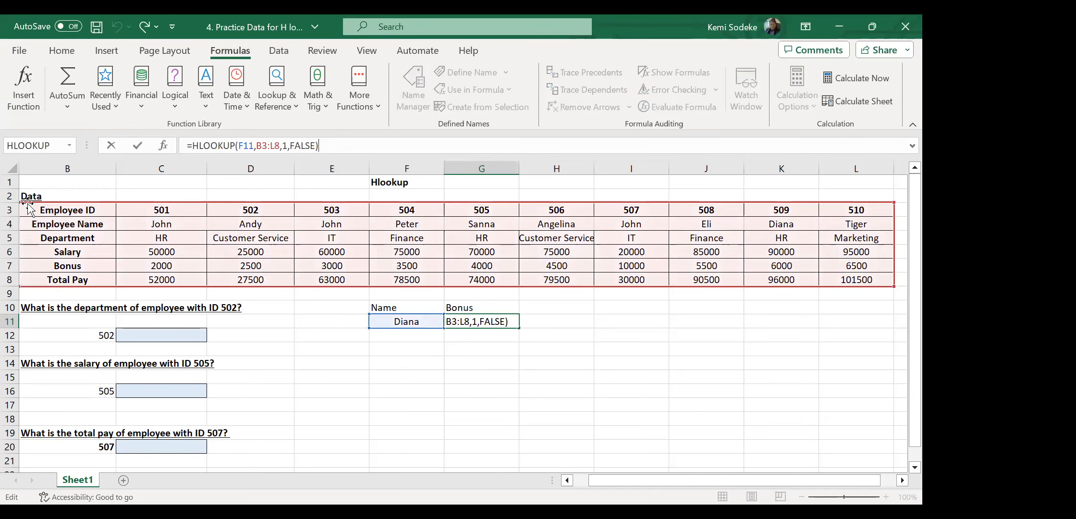
left_click_drag(891, 202, 892, 216)
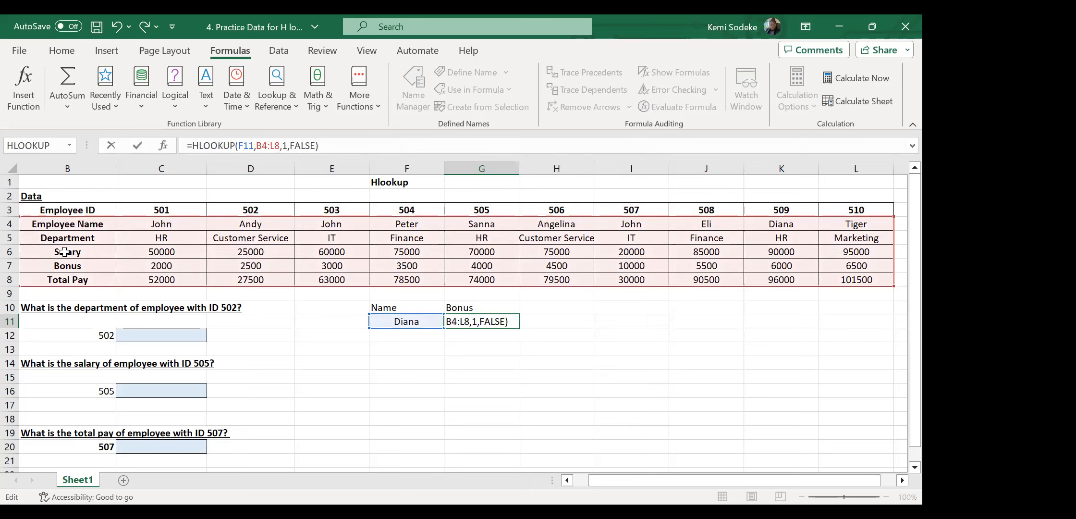
Set the G11 HLOOKUP row index to 4.
left_click(287, 146)
key("BackSpace")
type("4")
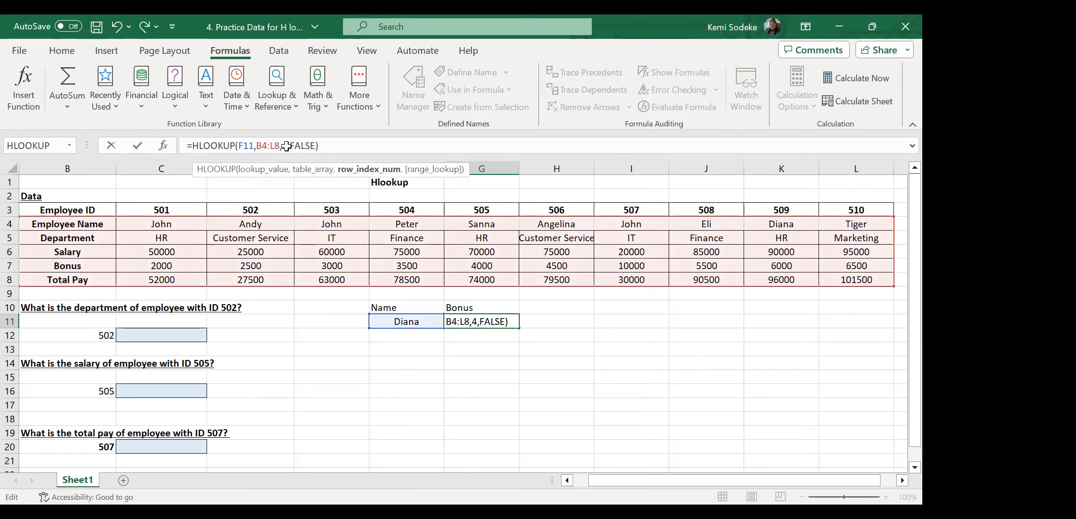
key("Return")
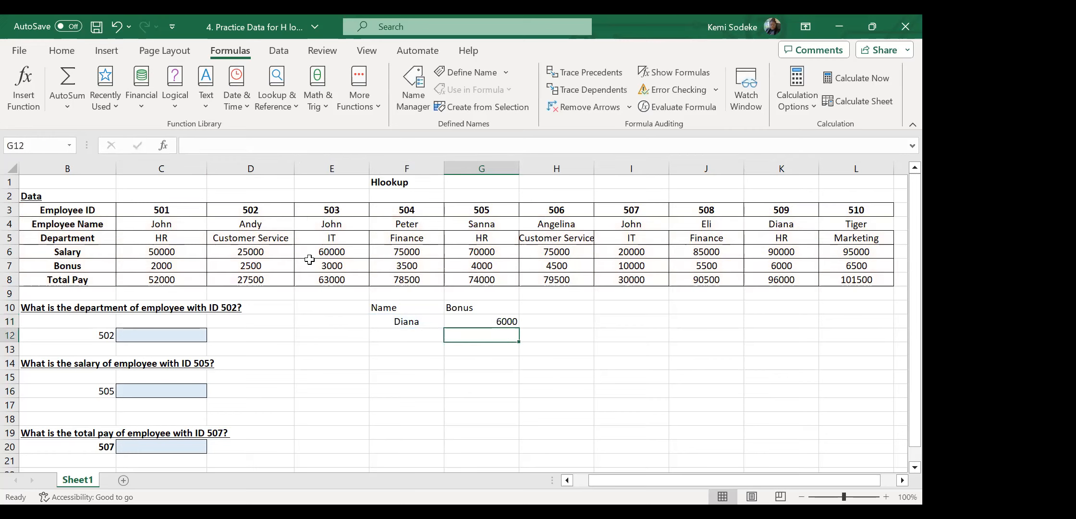
Check K4 and K7 to confirm G11 returns Diana's bonus of 6000.
left_click(791, 268)
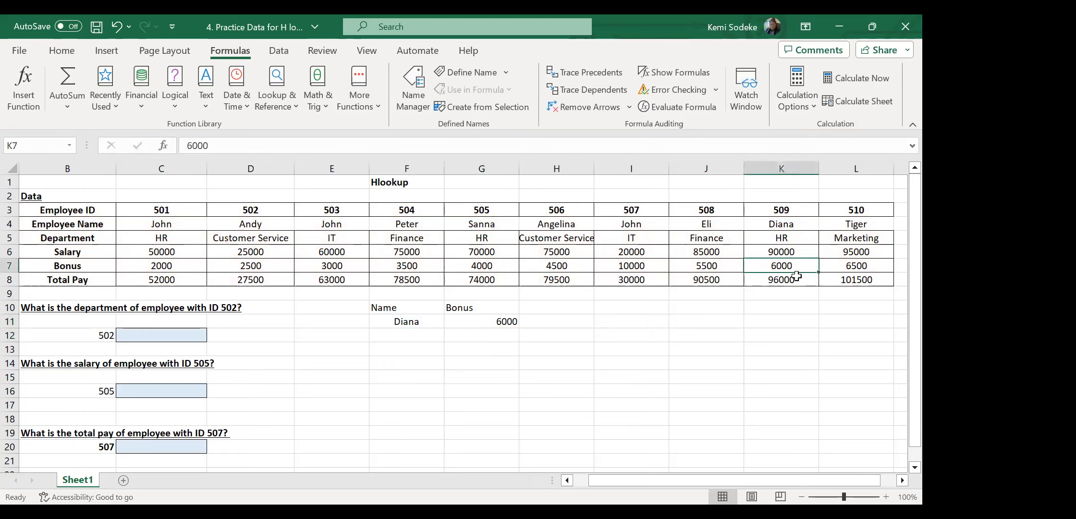
left_click(781, 223)
left_click(781, 263)
left_click(488, 326)
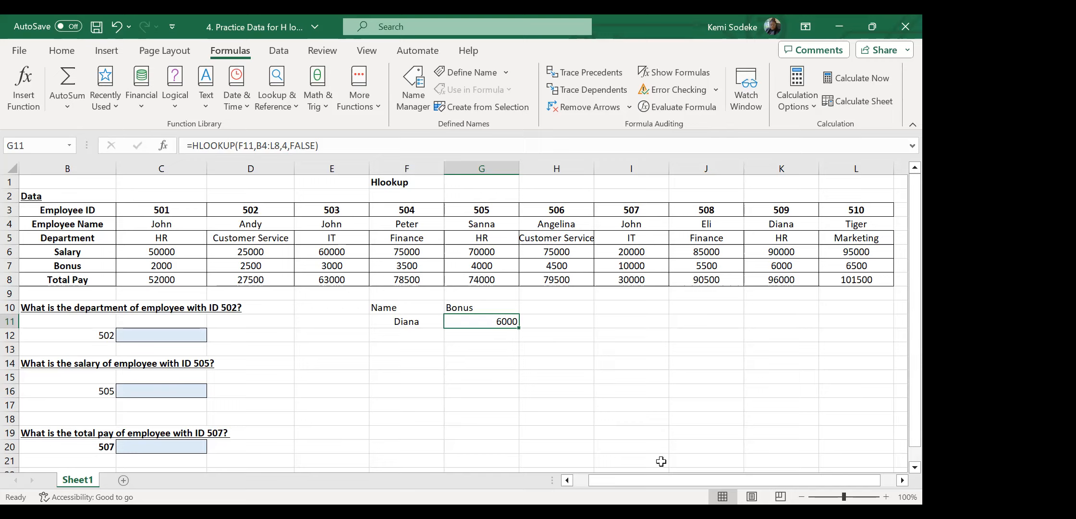
Enter the employee ID 509 as the lookup value in F11.
left_click(410, 321)
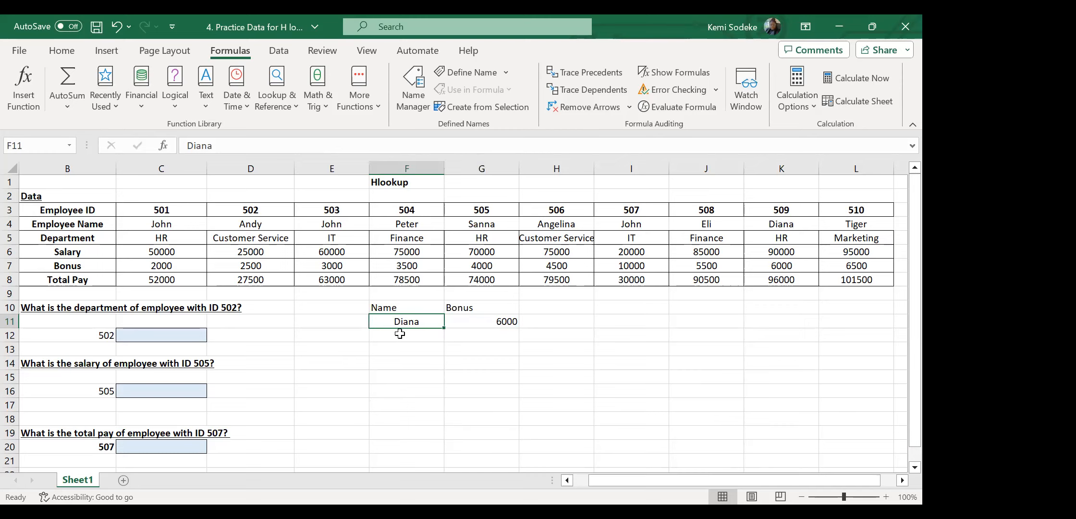
type("509")
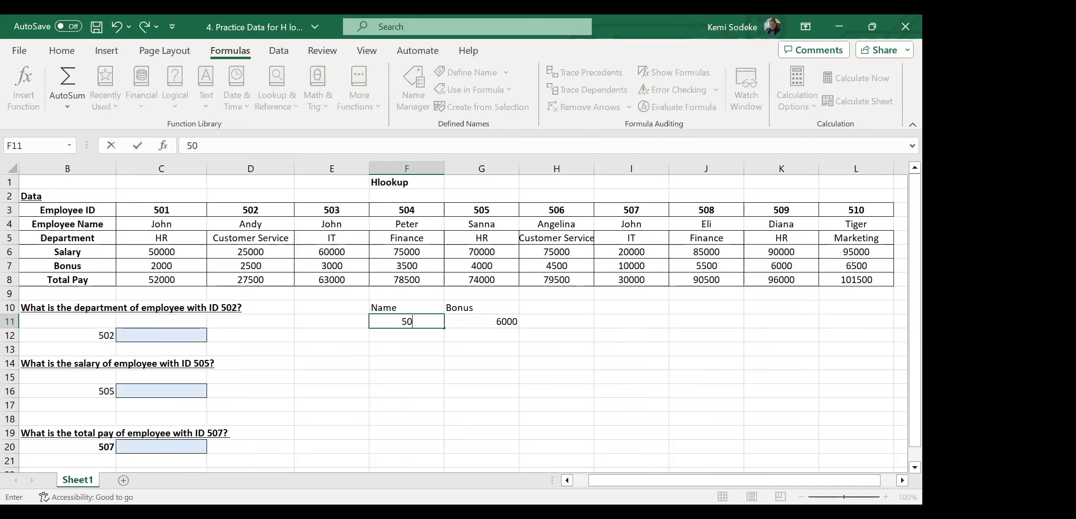
key("Return")
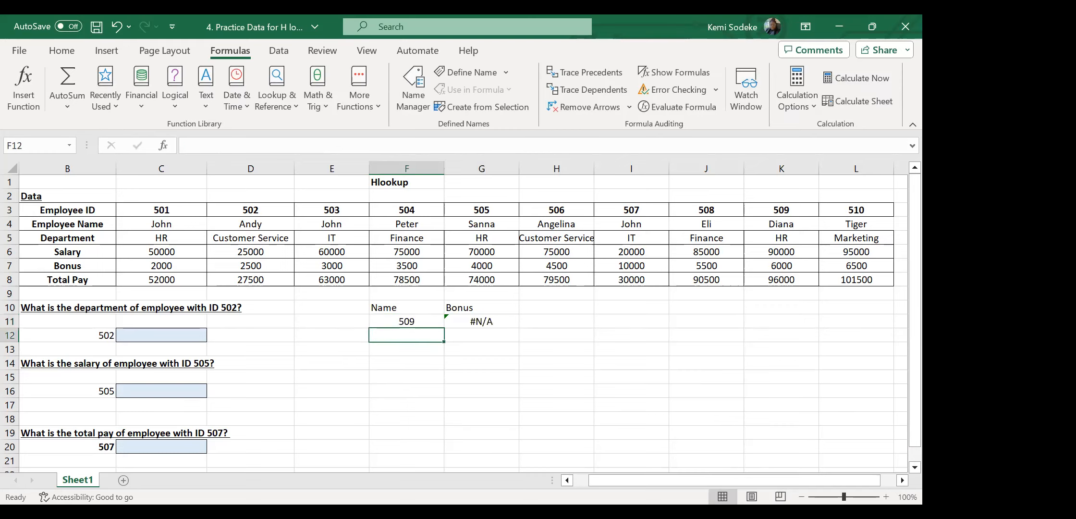
Reselect G11, now showing #N/A, and open its HLOOKUP formula for editing.
left_click(478, 324)
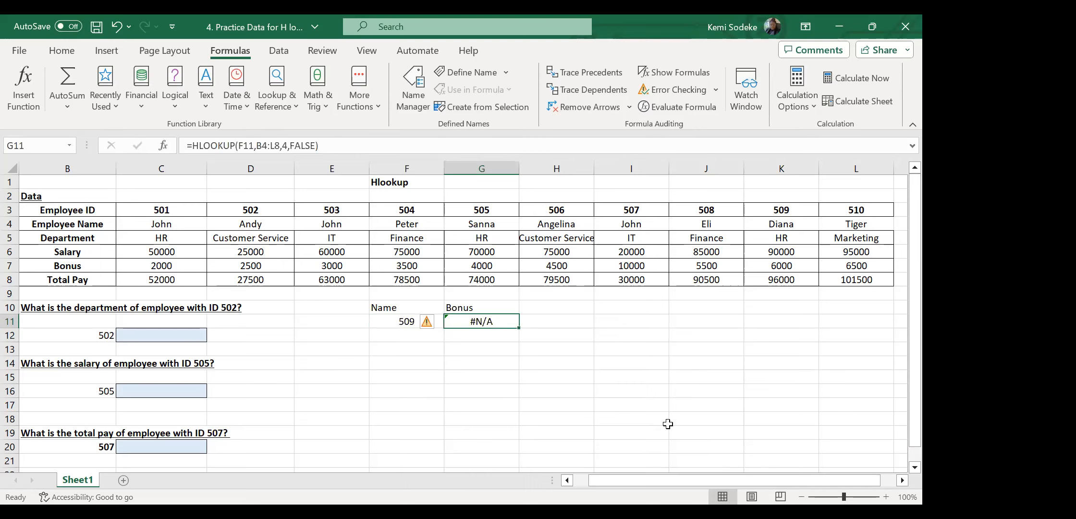
left_click(407, 322)
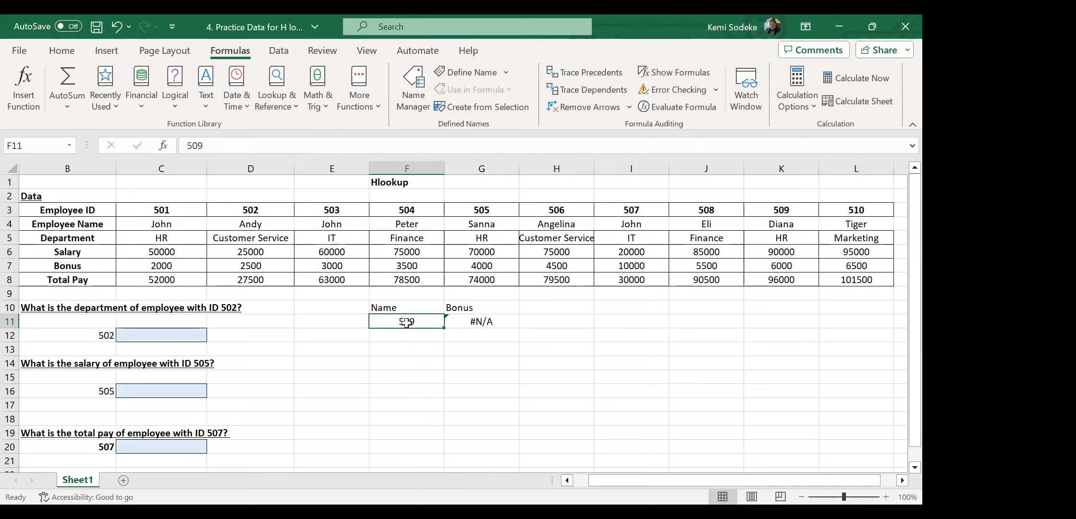
left_click(290, 144)
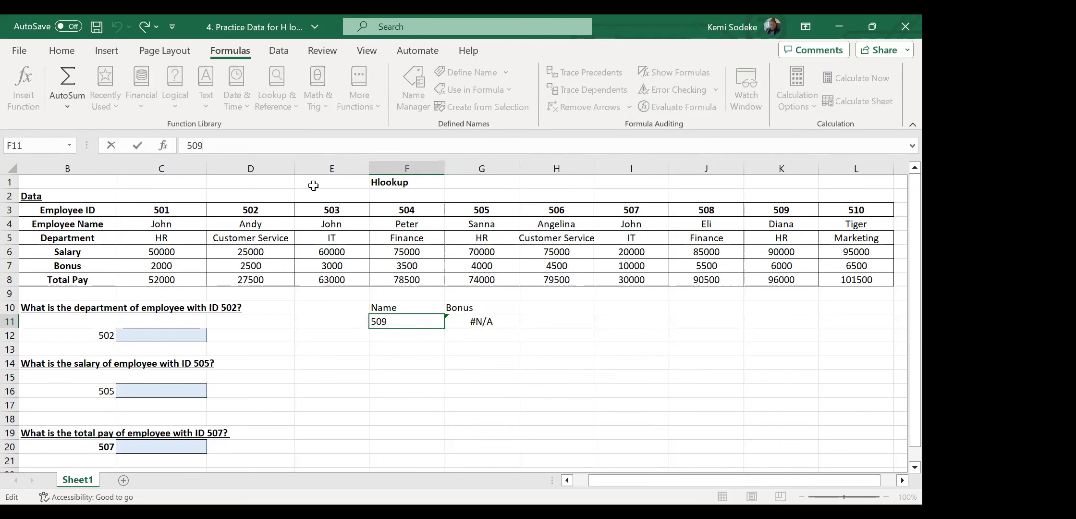
left_click(574, 387)
left_click(476, 321)
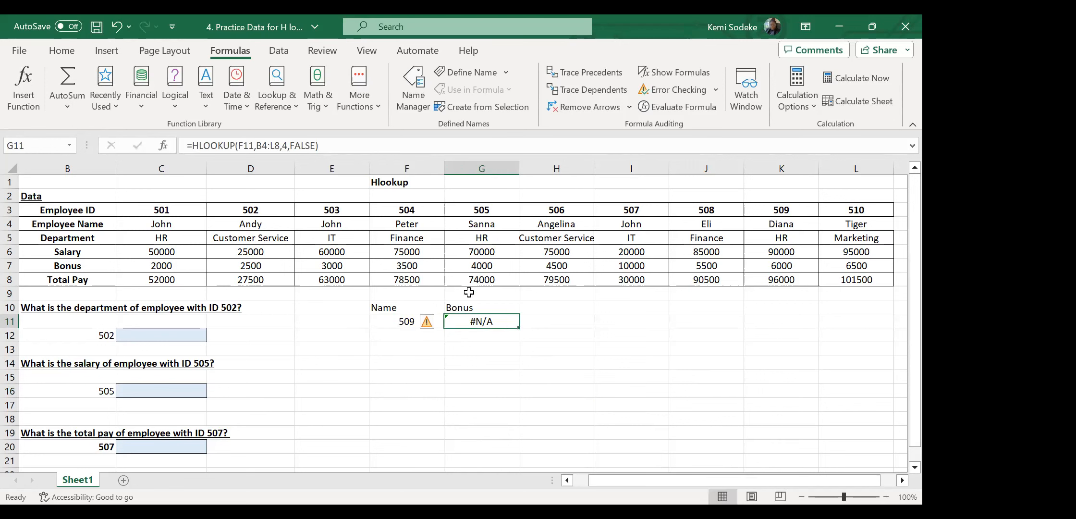
left_click(310, 144)
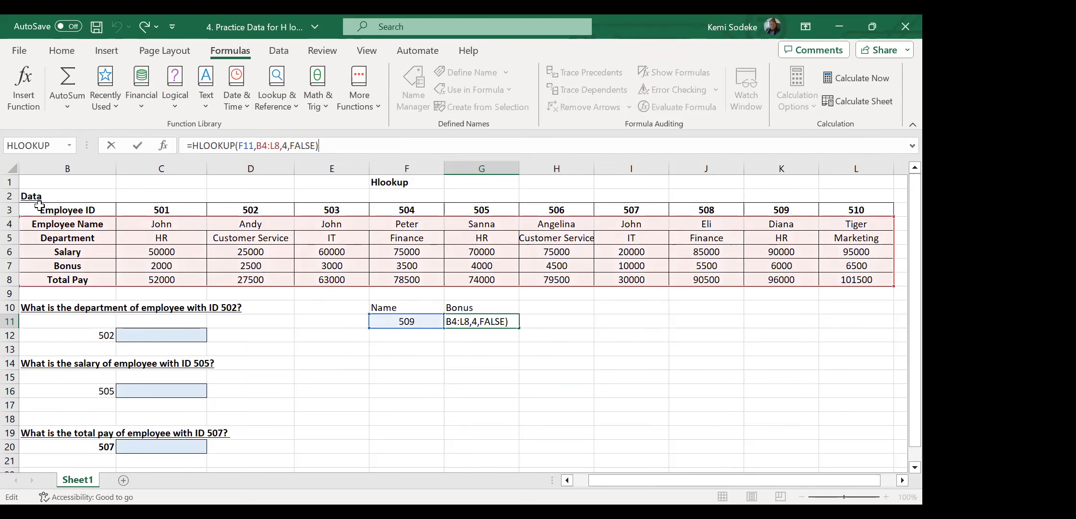
Extend the HLOOKUP range to B3:L8 and set row index 5 so G11 returns 6000.
left_click_drag(892, 219, 892, 205)
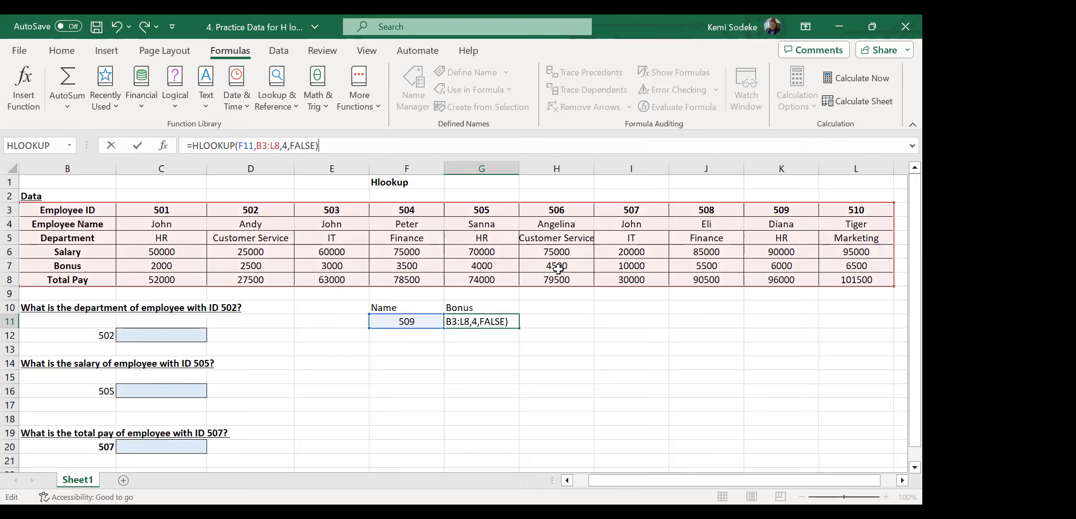
left_click(289, 145)
key("BackSpace")
type("5")
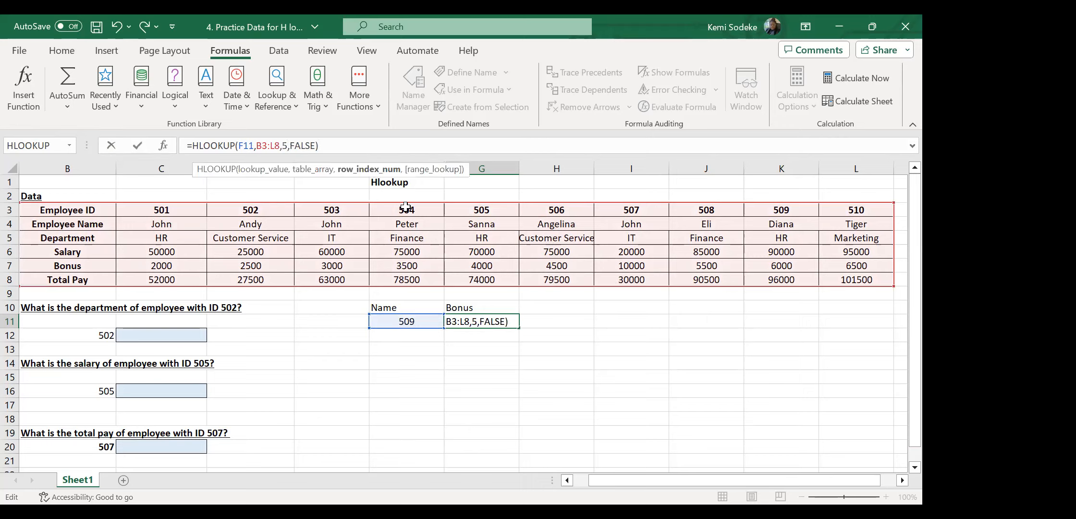
key("Return")
left_click(487, 316)
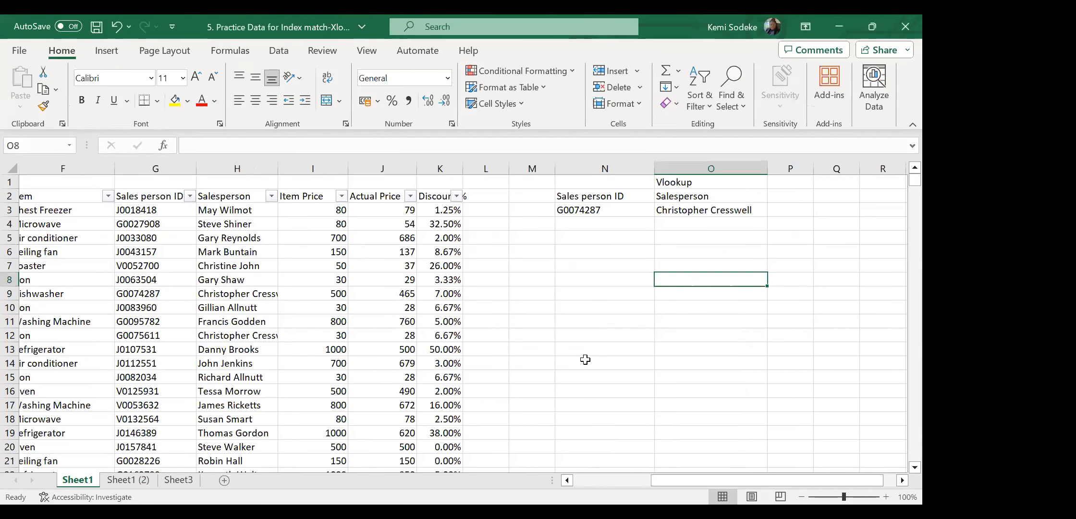
Switch to the Sheet1 (2) copy, comparing its layout with Sheet1.
left_click(598, 362)
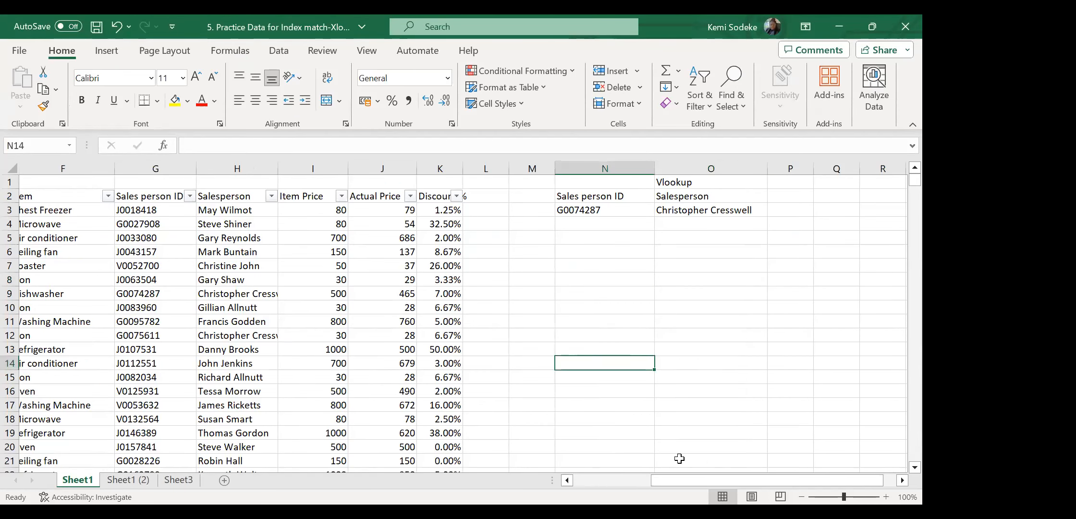
left_click_drag(714, 483, 622, 473)
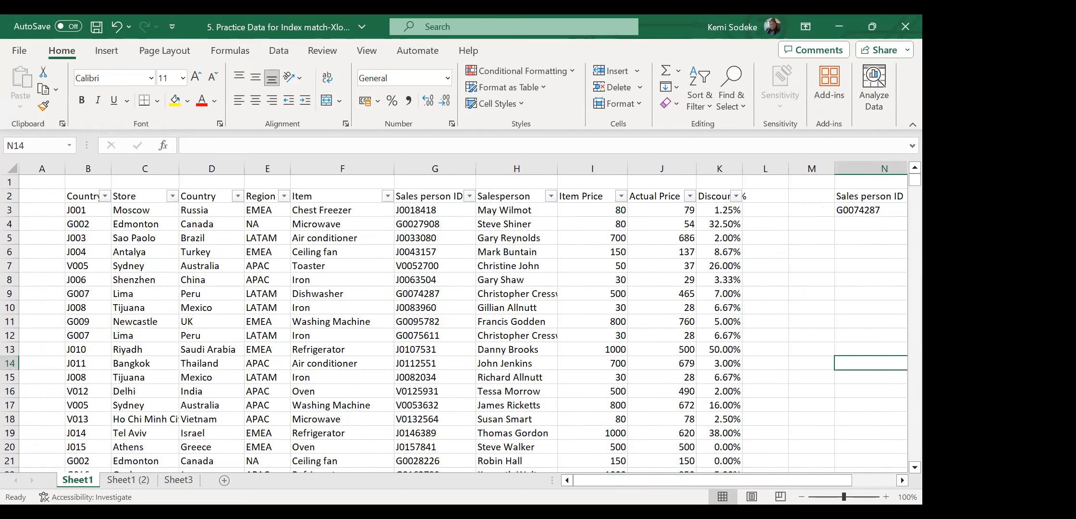
left_click(128, 479)
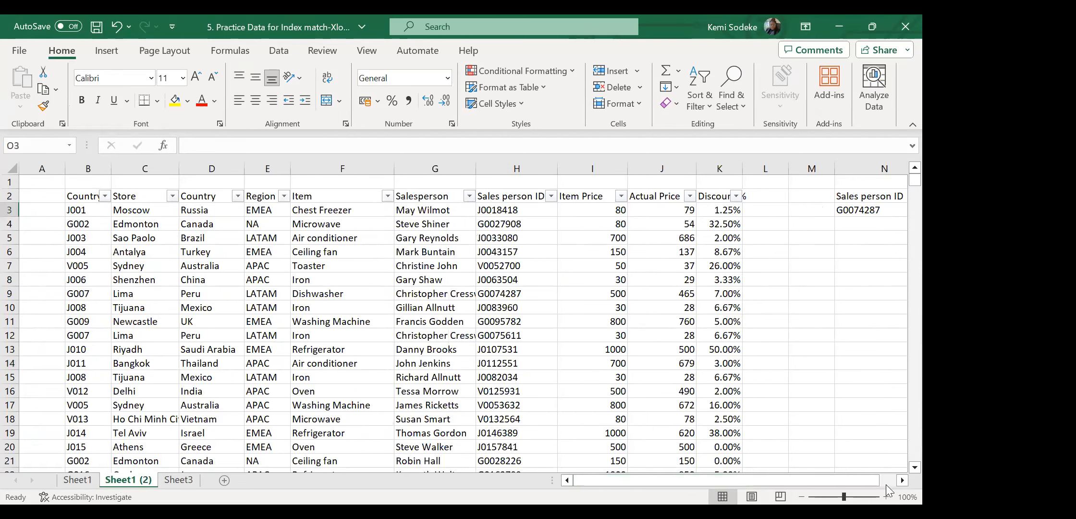
left_click(900, 479)
left_click(899, 479)
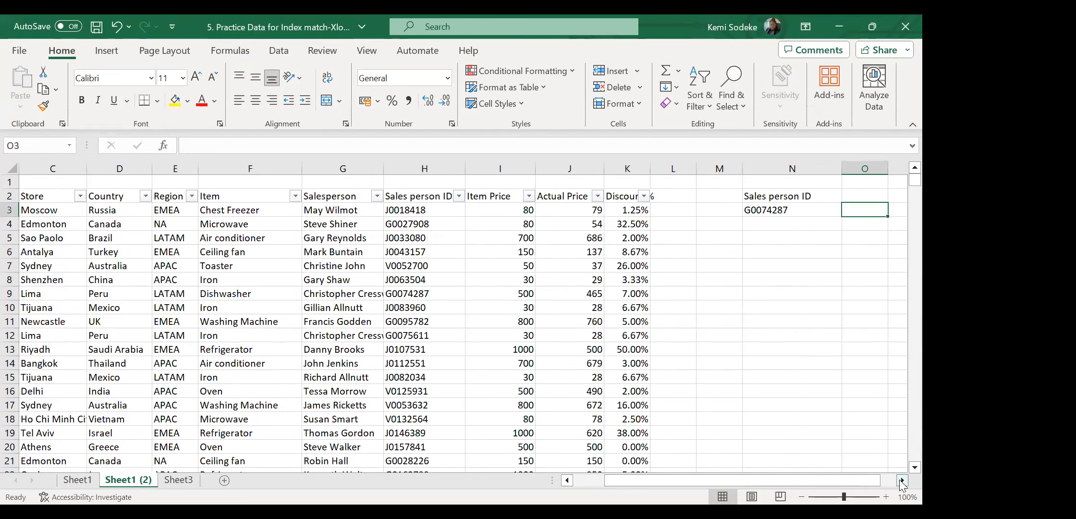
left_click(900, 480)
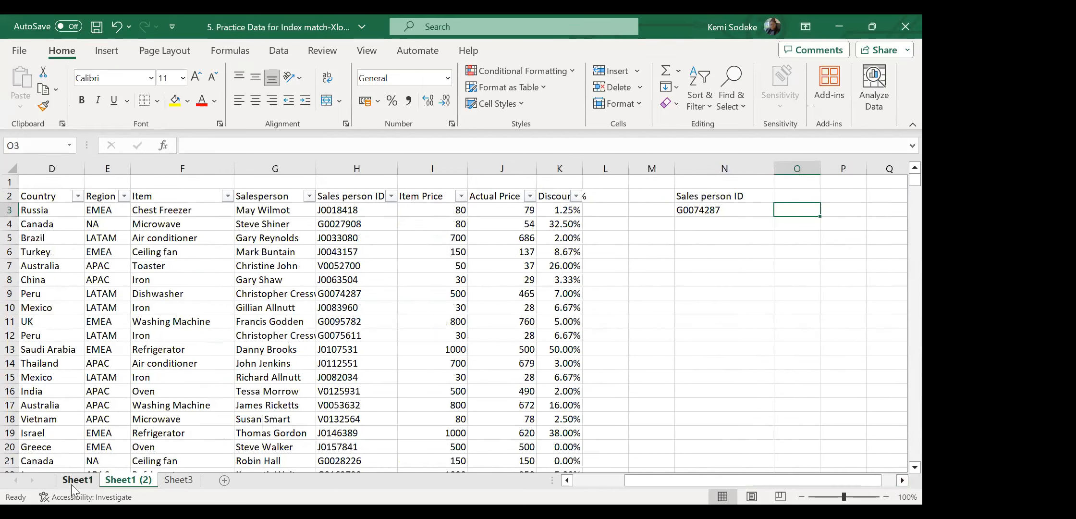
left_click(71, 484)
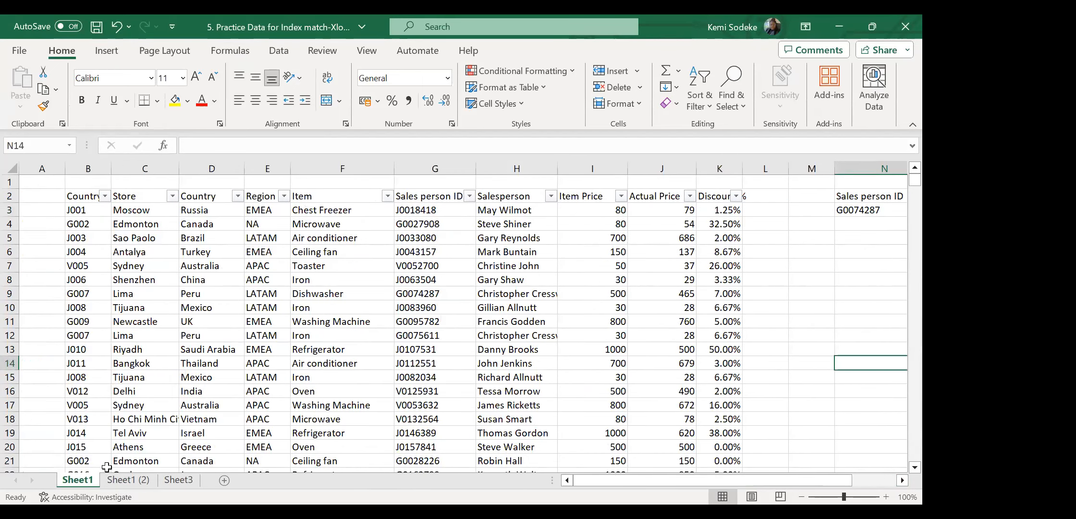
left_click(123, 481)
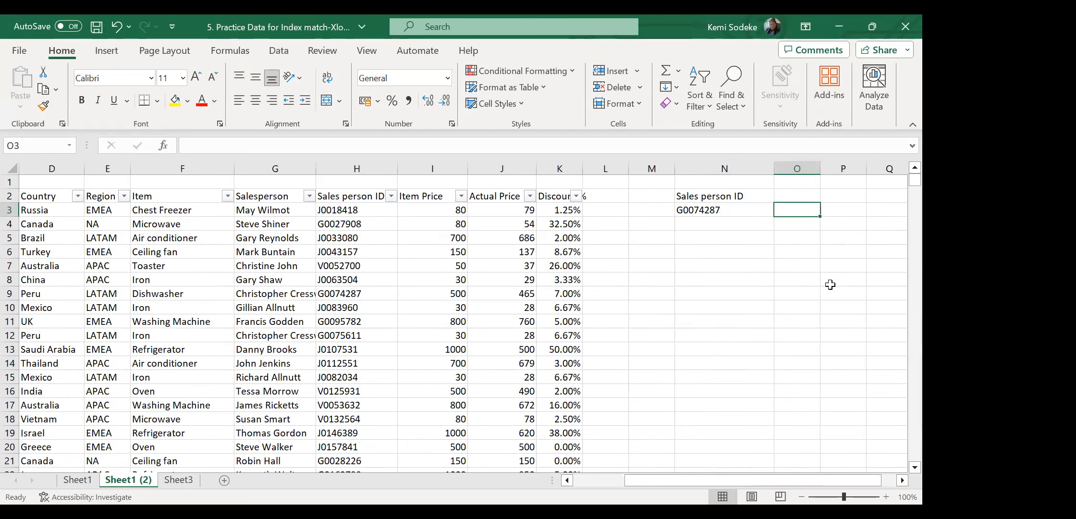
Widen column O beside the Sales person ID in N3.
left_click(757, 284)
left_click(720, 211)
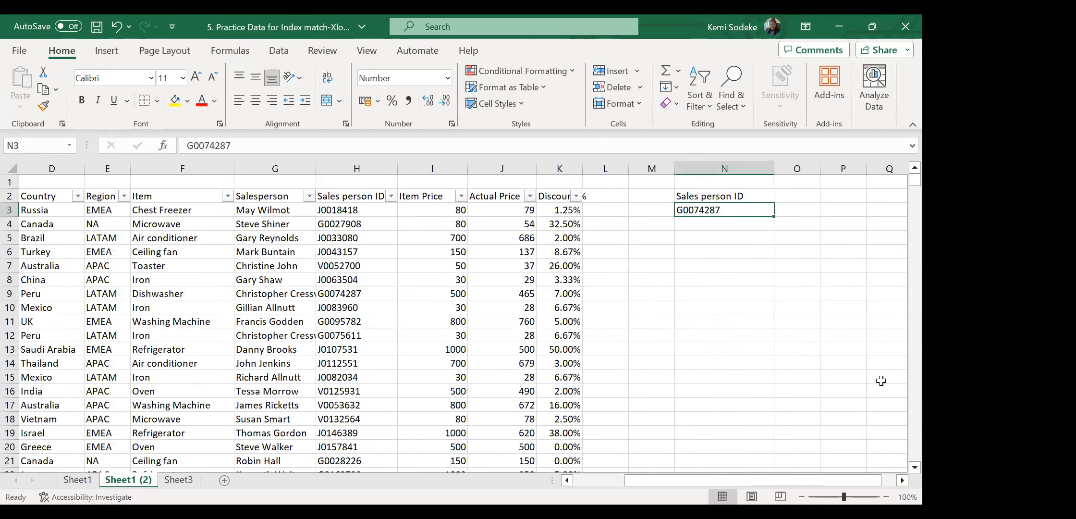
left_click_drag(821, 169, 845, 169)
left_click(902, 480)
left_click(902, 480)
left_click(902, 480)
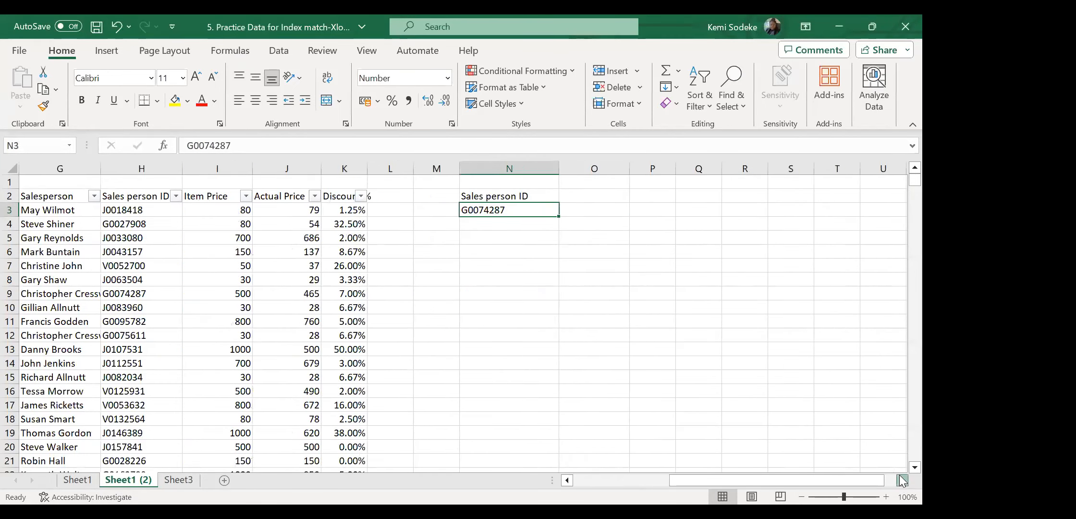
Add the 'Index & Match' heading in O1 and copy the Salesperson label into O2.
left_click(594, 182)
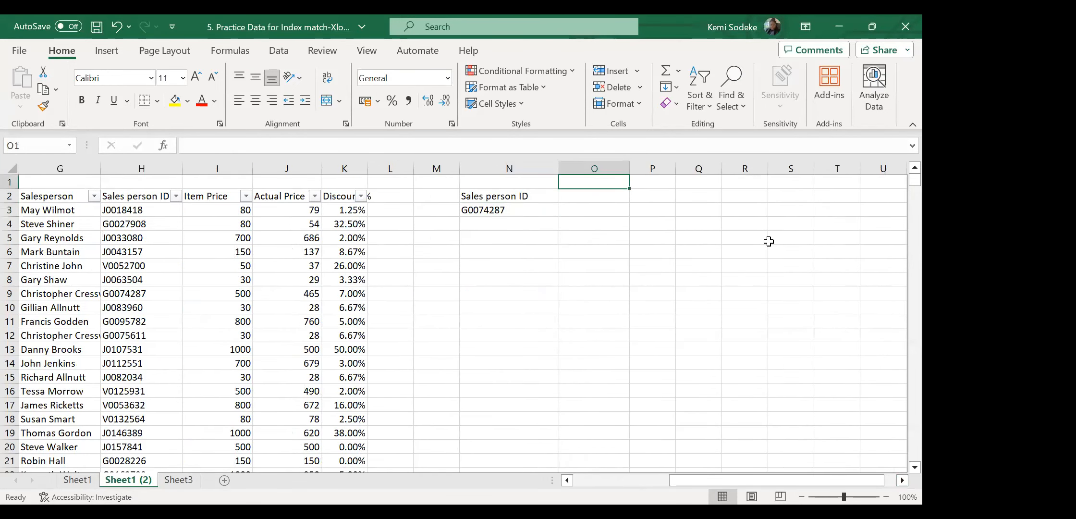
type("Index & Mat")
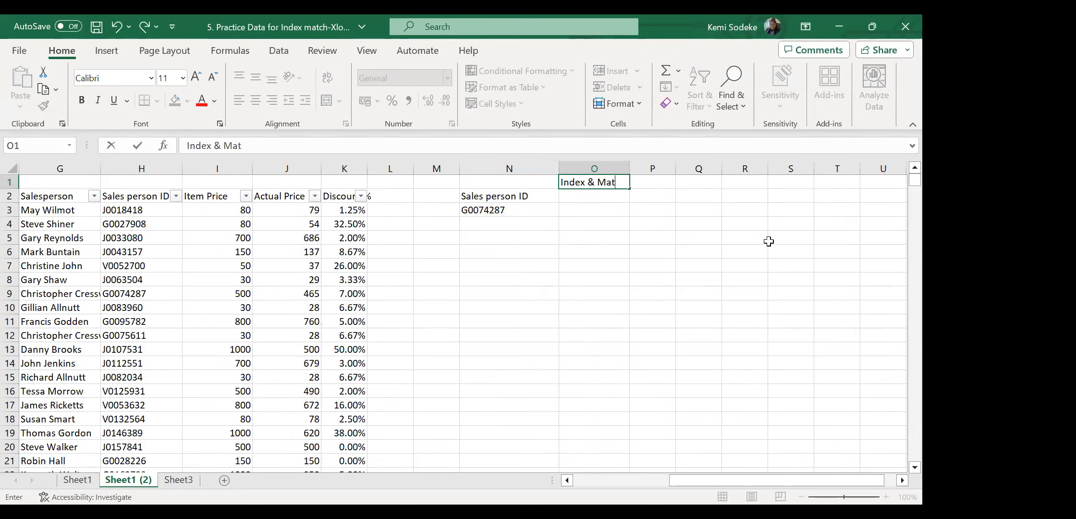
type("ch")
left_click(658, 307)
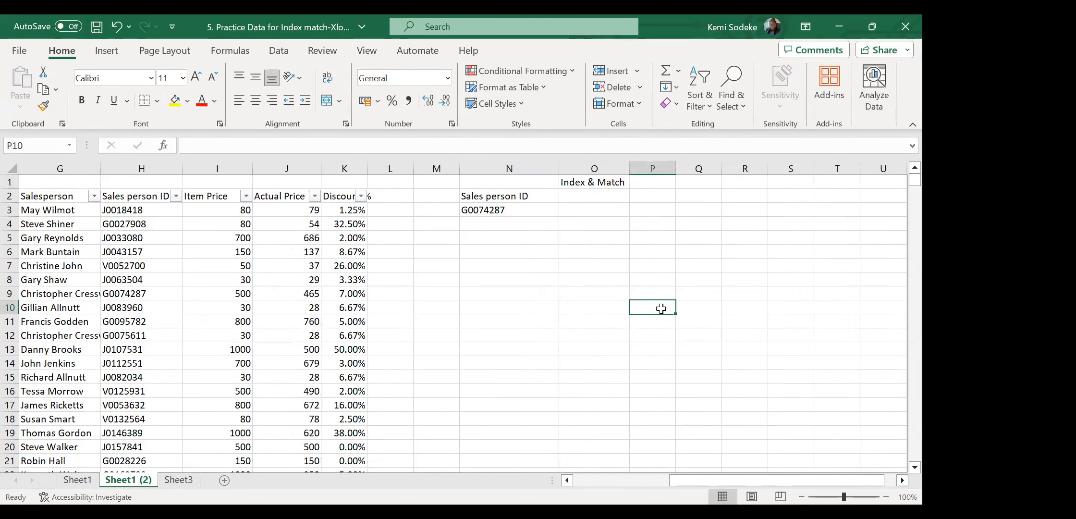
left_click(588, 210)
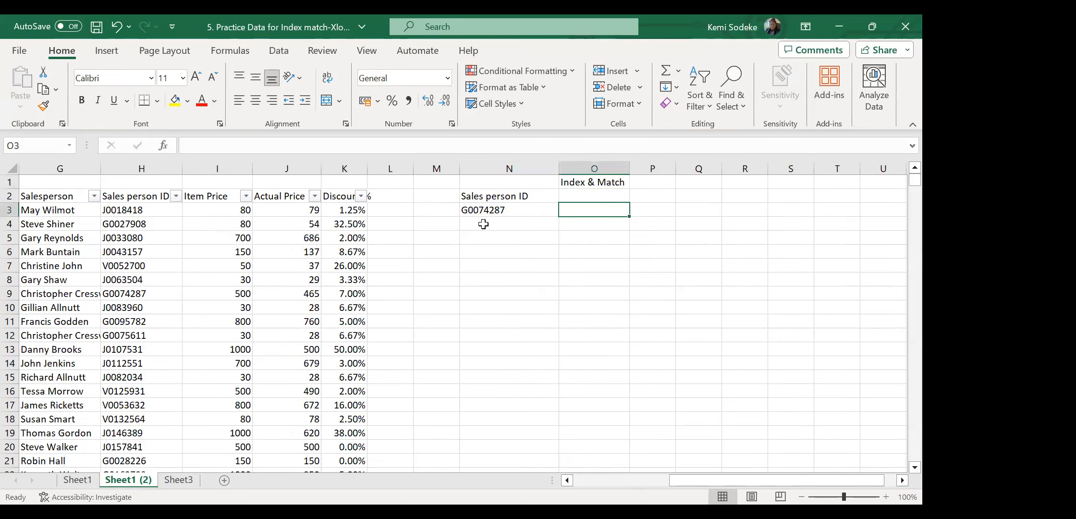
left_click(568, 480)
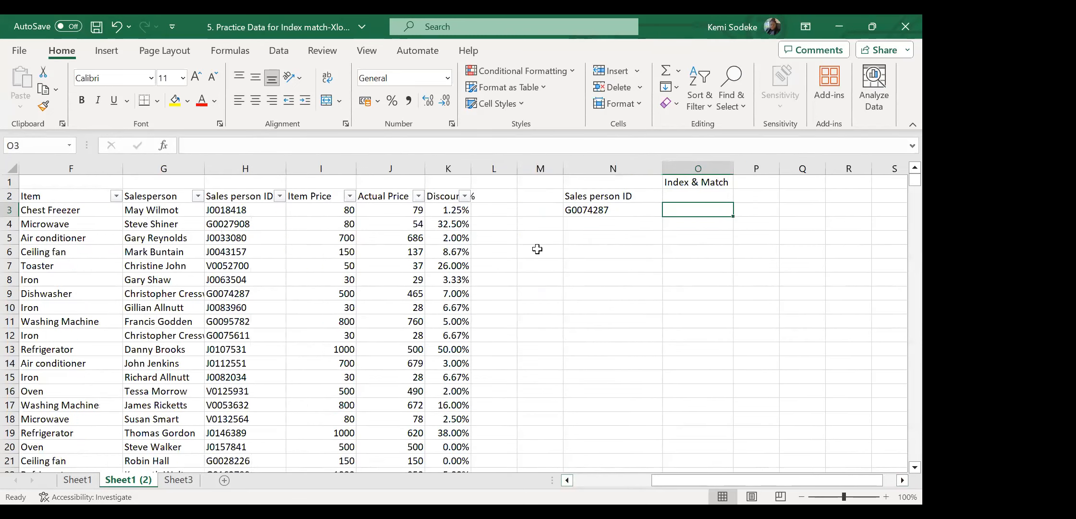
left_click(171, 197)
key("ctrl+c")
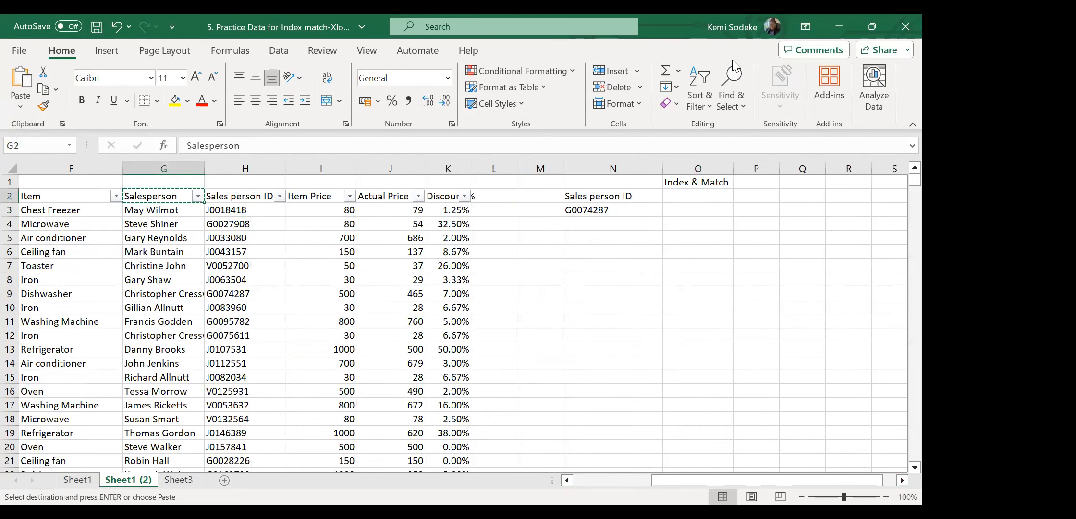
left_click(711, 196)
key("Return")
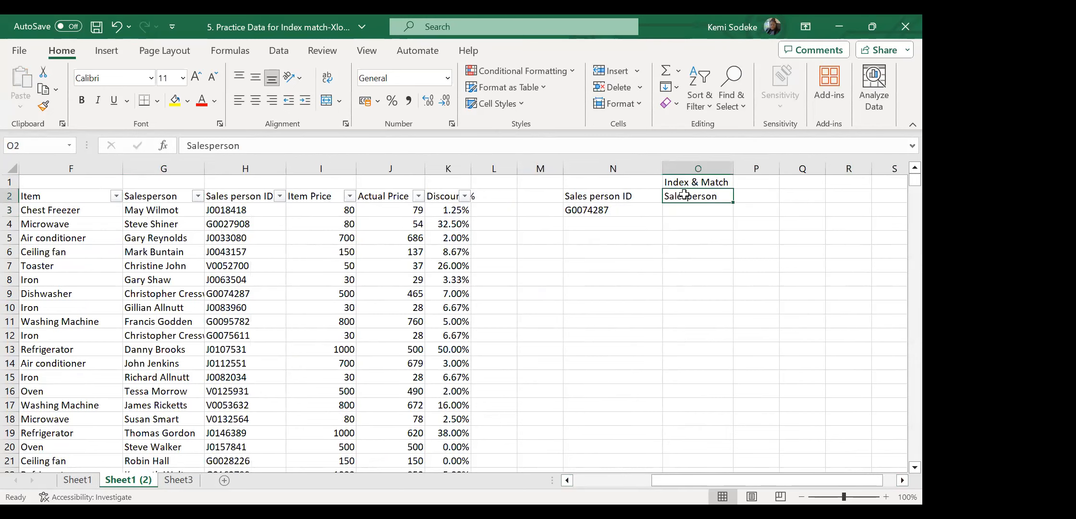
Copy the sales person ID J0146389 from H19 into N3 and widen column O.
left_click(242, 436)
key("ctrl+c")
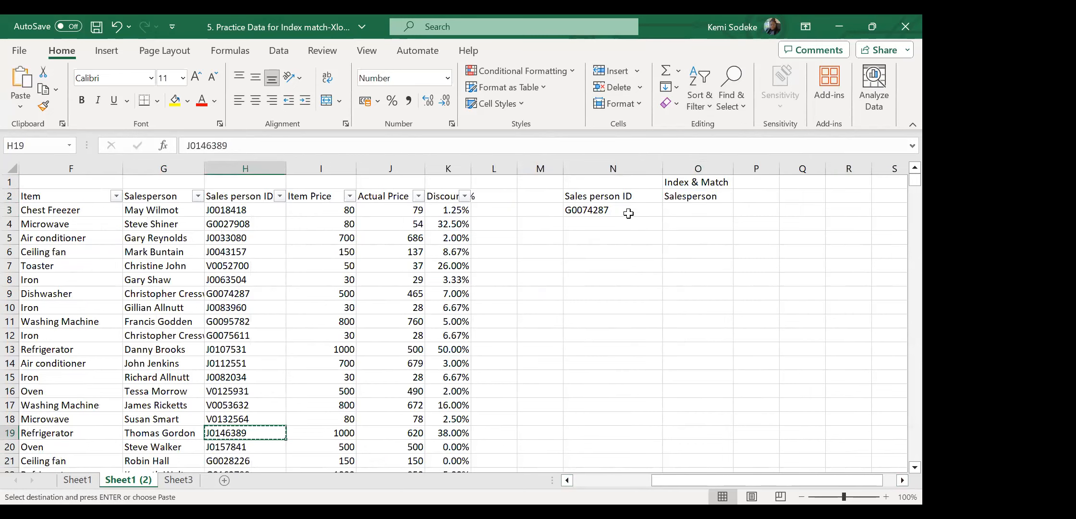
left_click(628, 213)
key("Return")
left_click(698, 211)
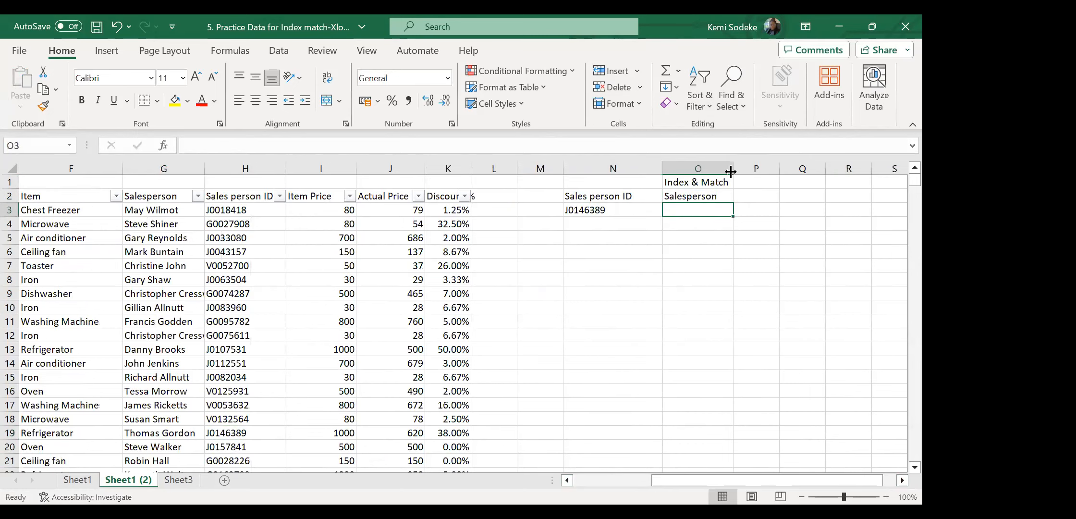
left_click_drag(731, 172, 756, 172)
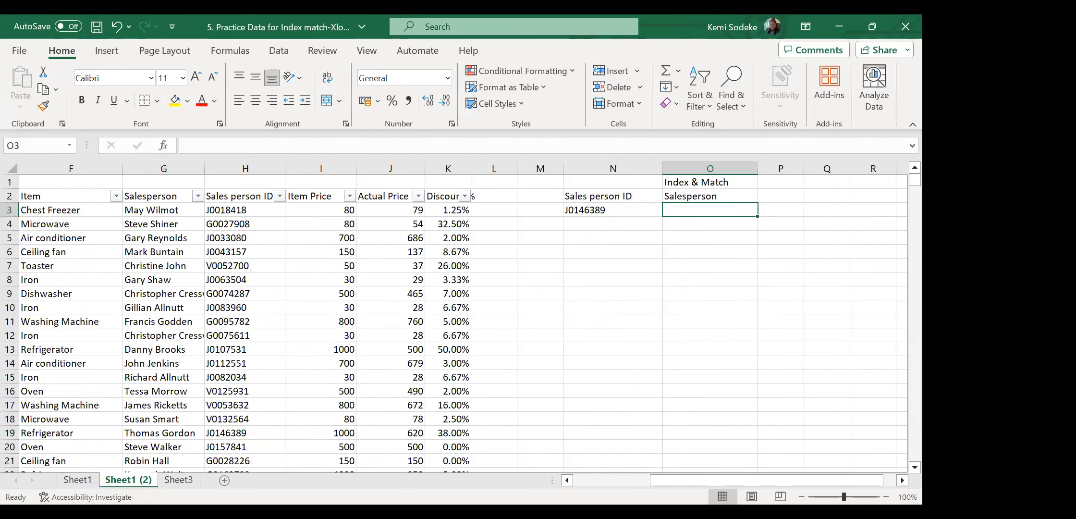
Copy the ID J0146389 from N3 into N7.
left_click(902, 481)
left_click(617, 255)
left_click(598, 212)
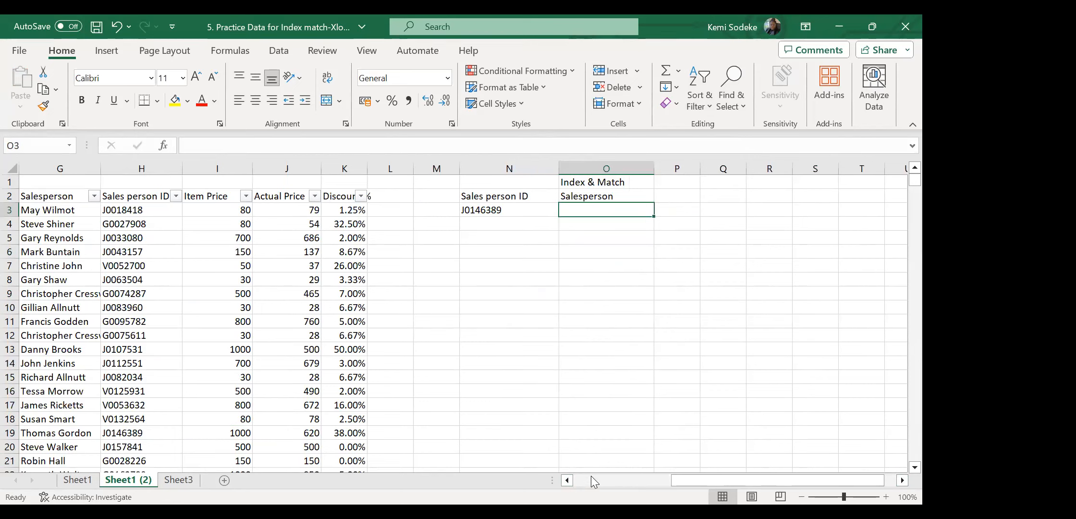
left_click(528, 249)
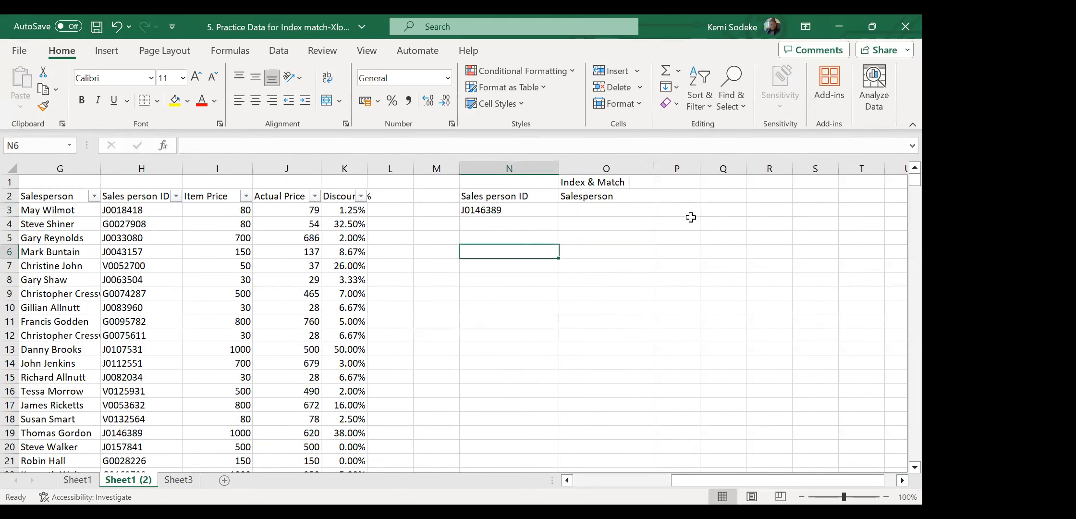
left_click(507, 212)
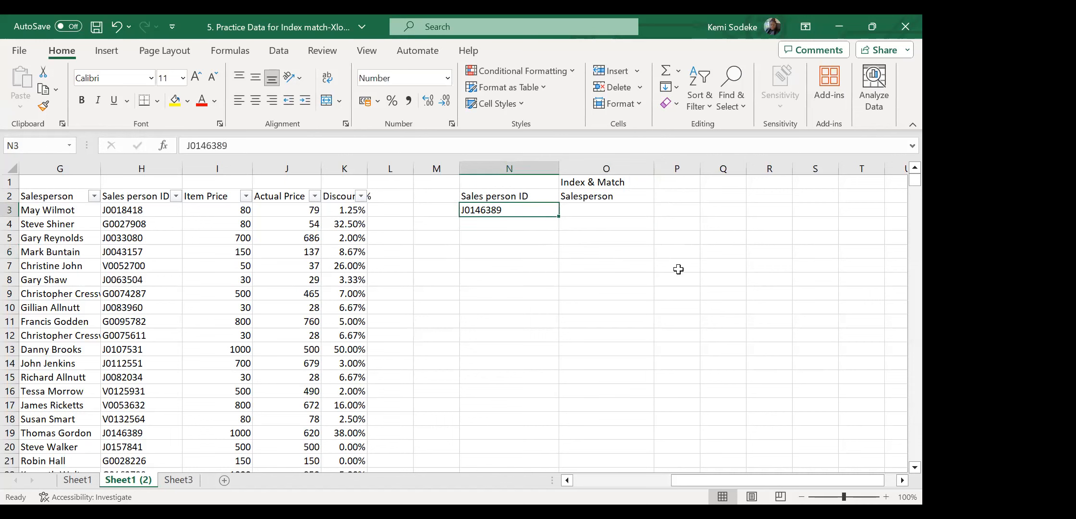
key("ctrl+c")
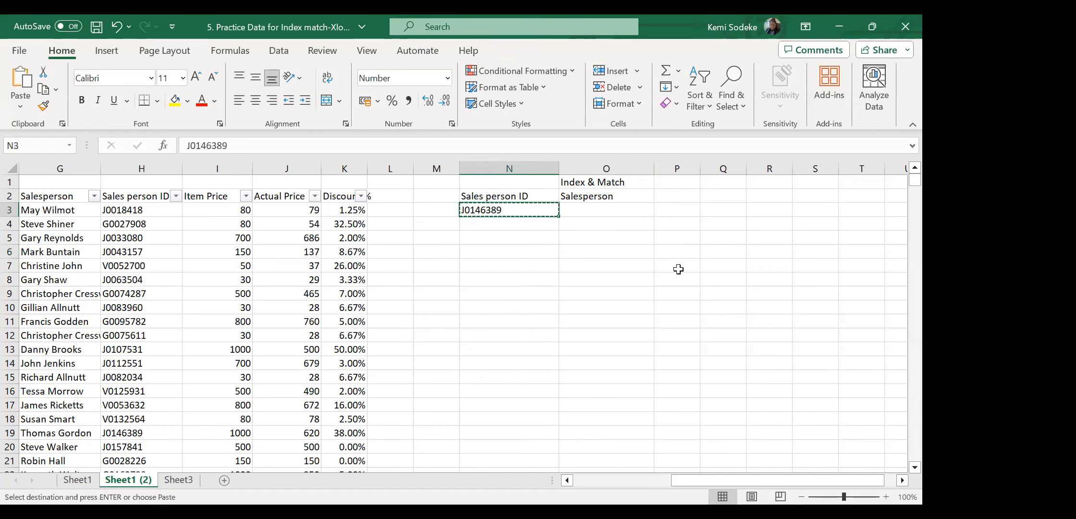
left_click(500, 269)
key("ctrl+v")
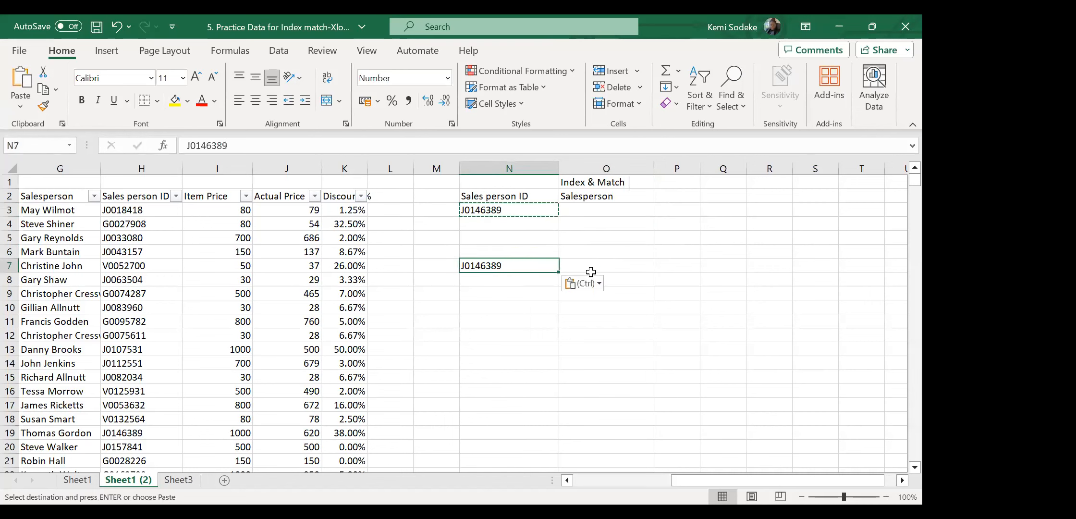
left_click(589, 262)
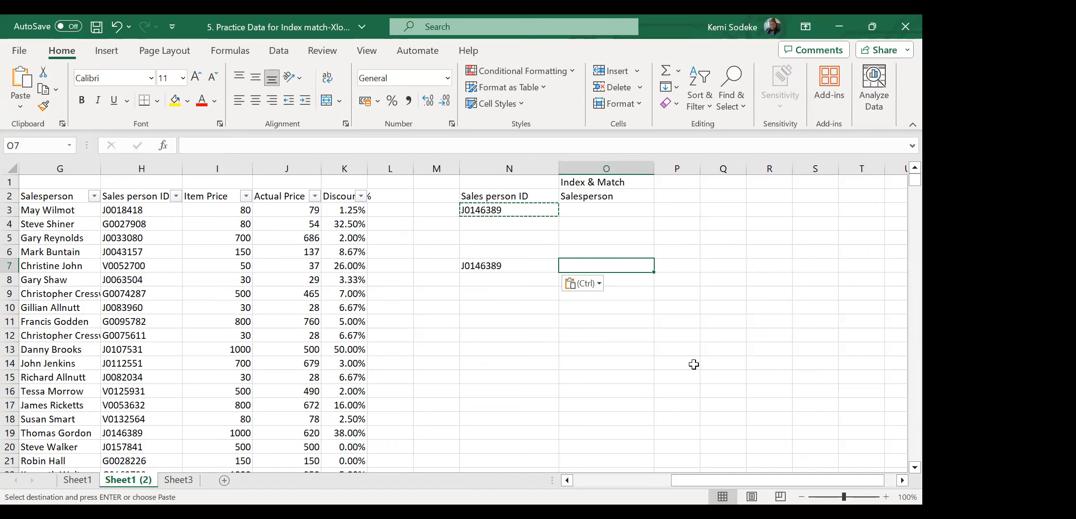
Enter =MATCH(N7,H2:H2341) in O7, returning row position 75.
type("=")
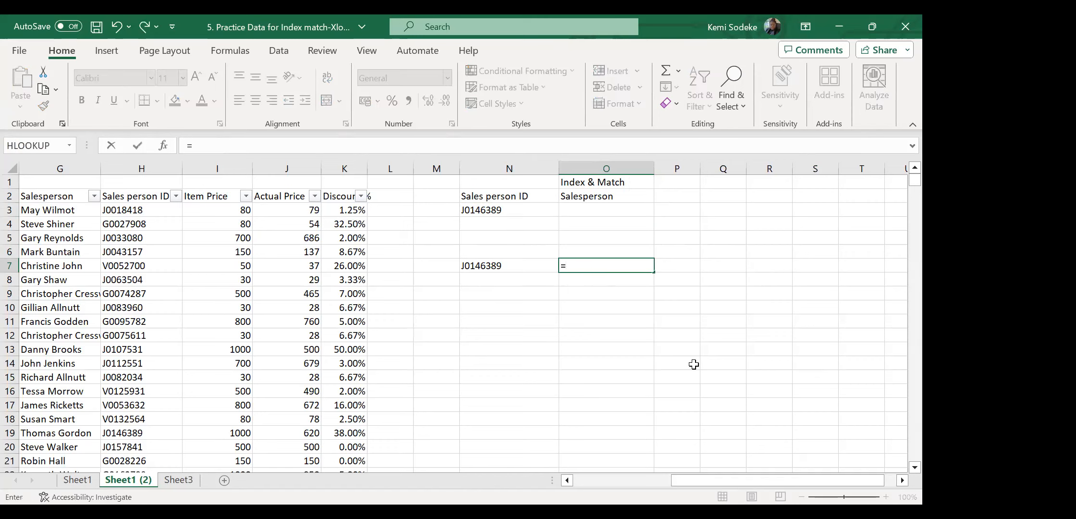
type("match")
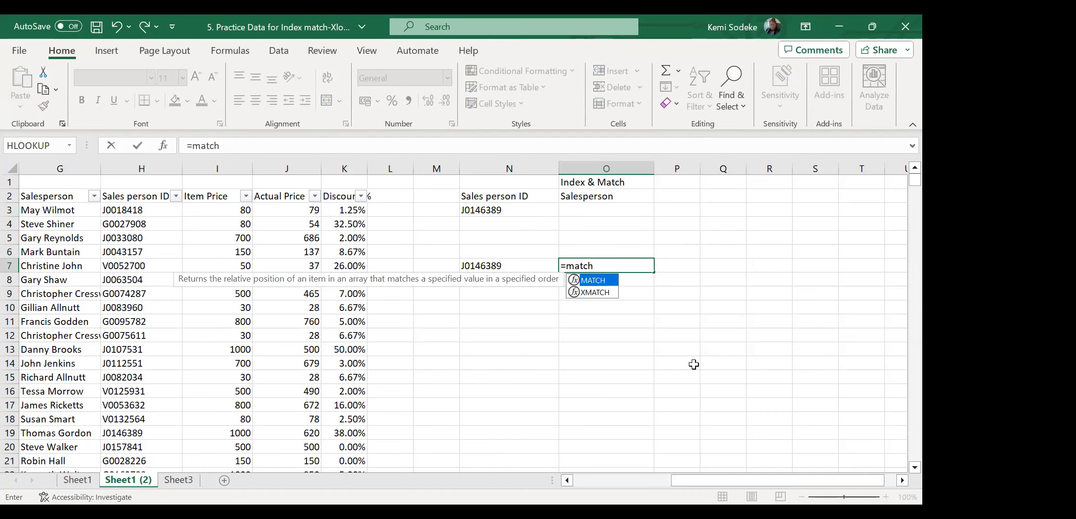
type("(")
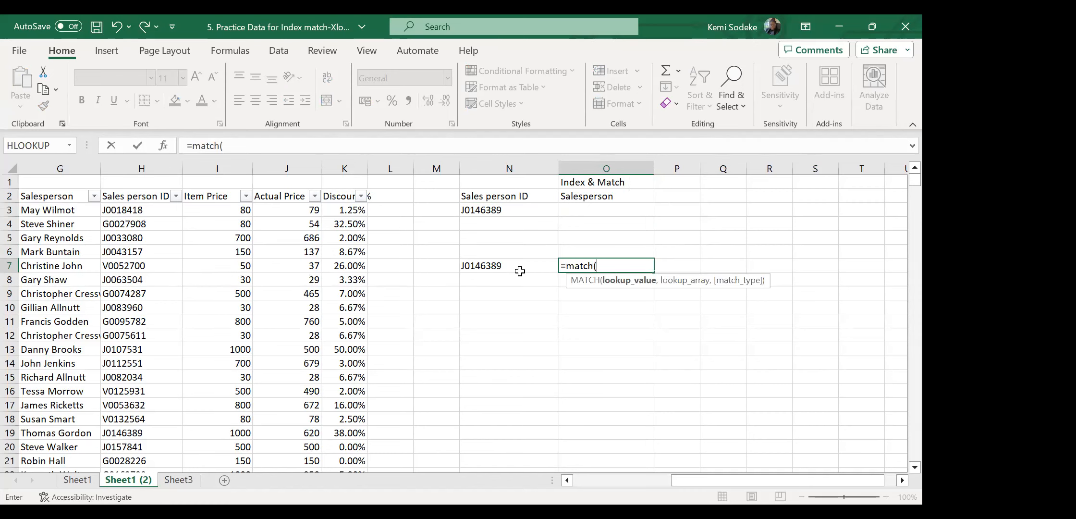
left_click(498, 264)
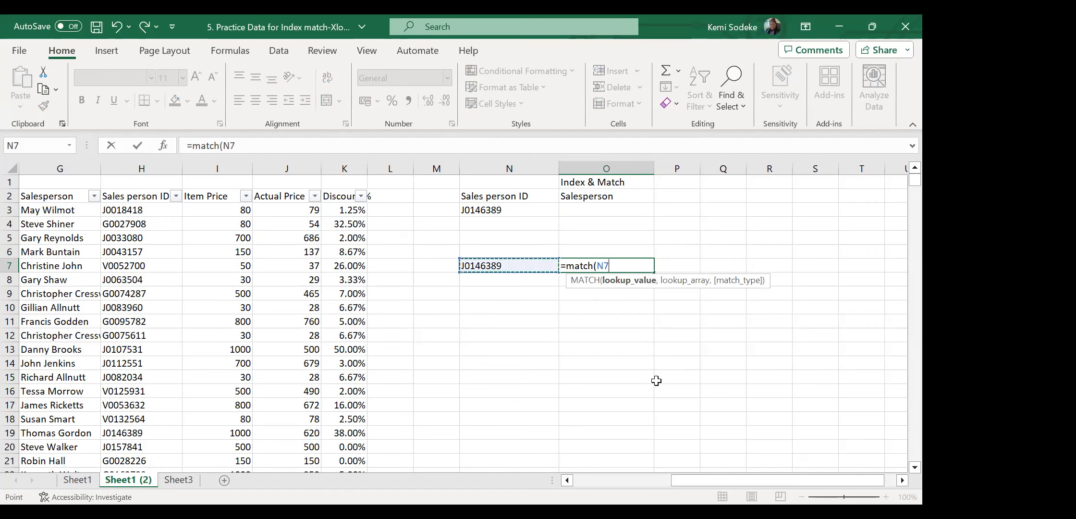
type(",")
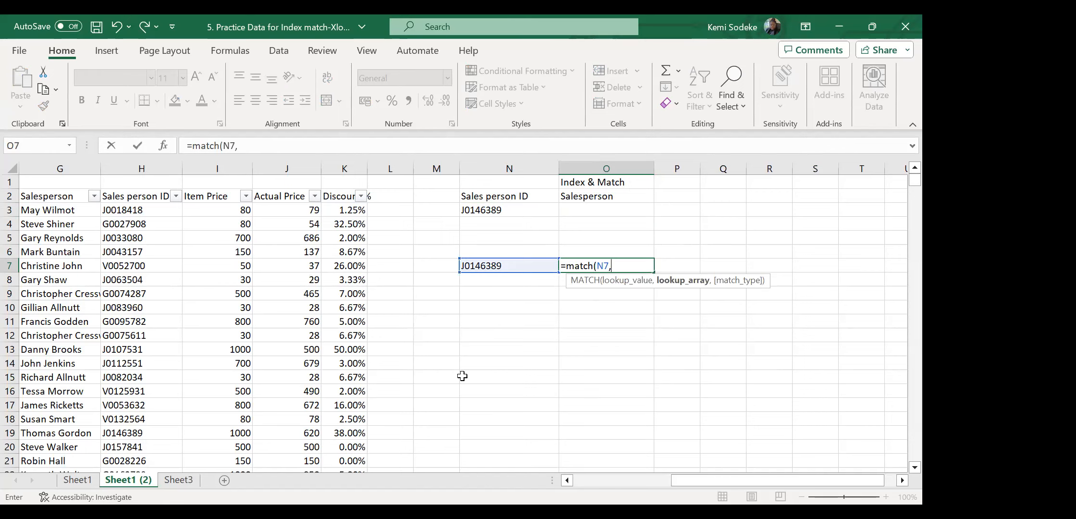
left_click(149, 198)
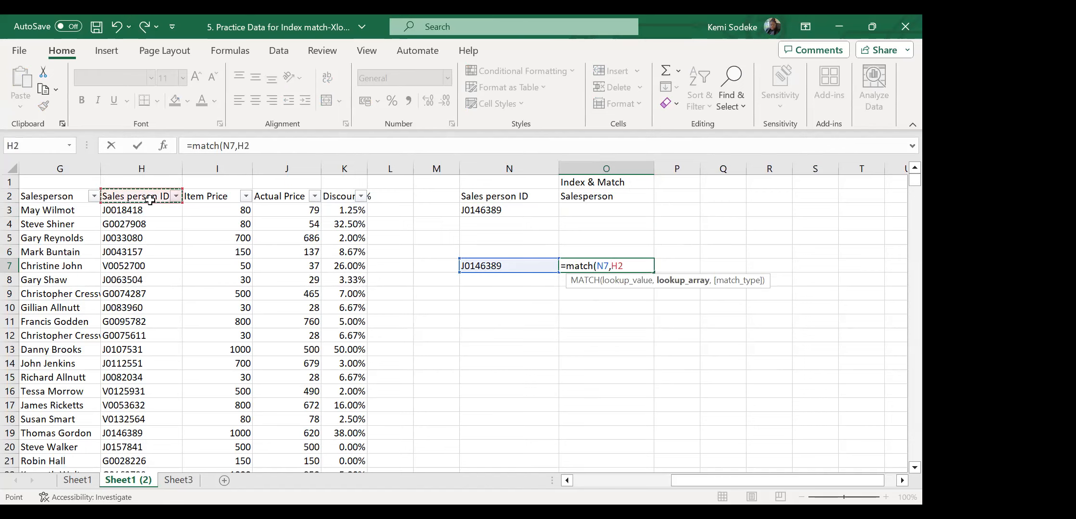
key("ctrl+shift+Down")
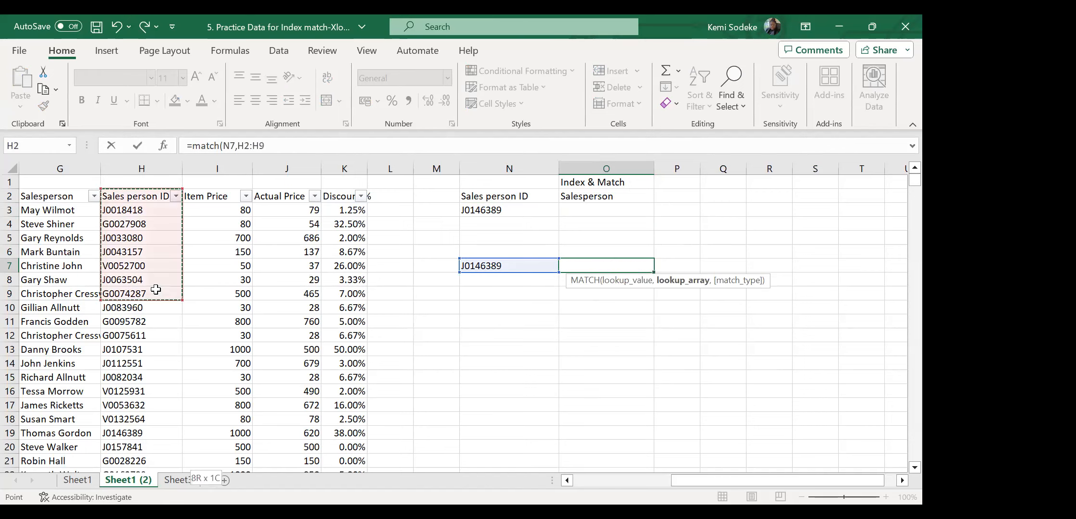
scroll(287, 347, "up", 20)
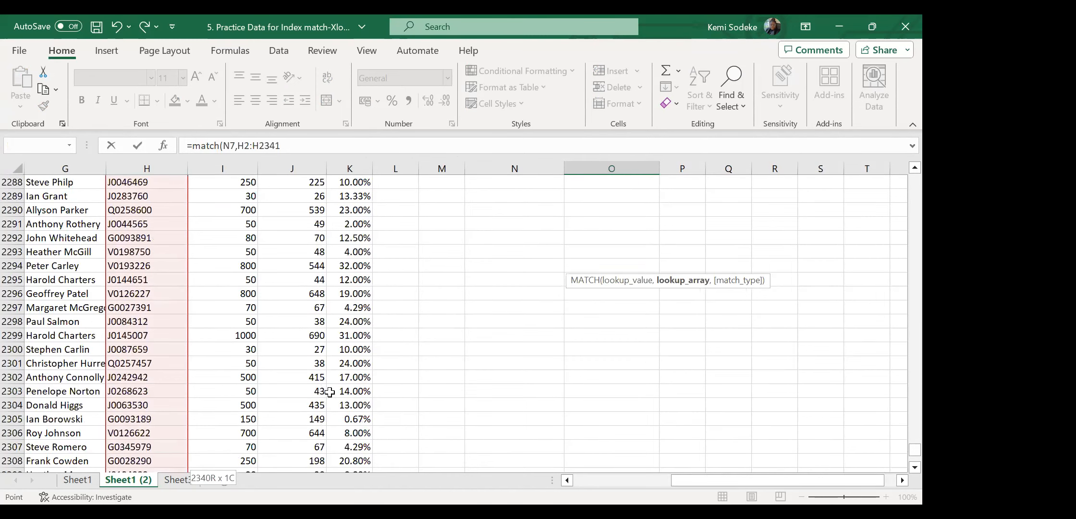
scroll(316, 407, "up", 20)
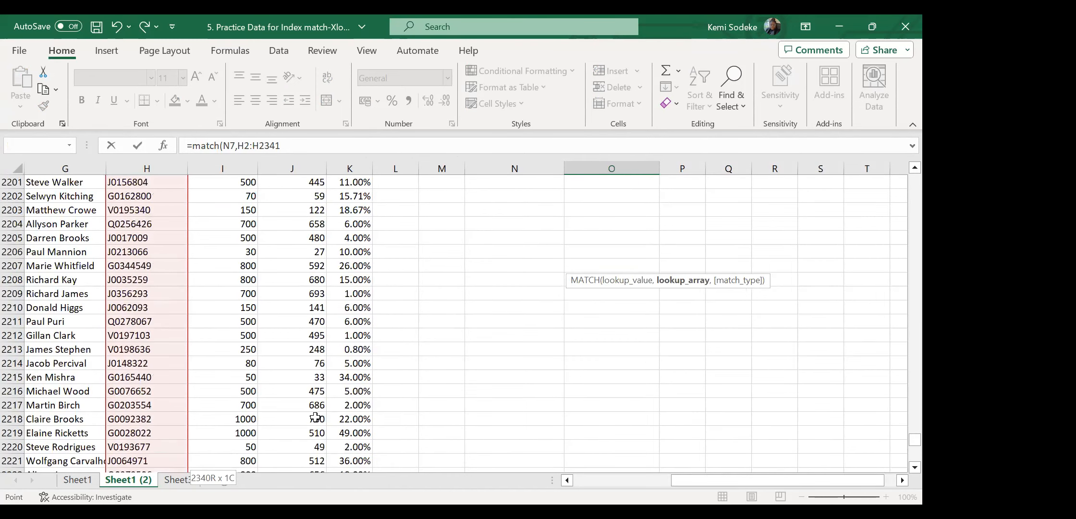
scroll(301, 442, "up", 20)
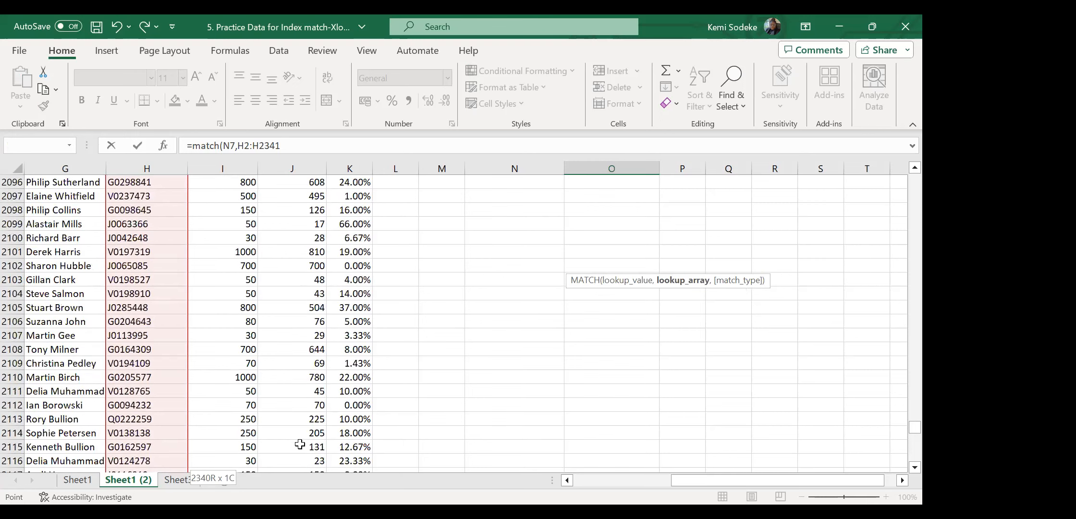
left_click_drag(902, 435, 904, 180)
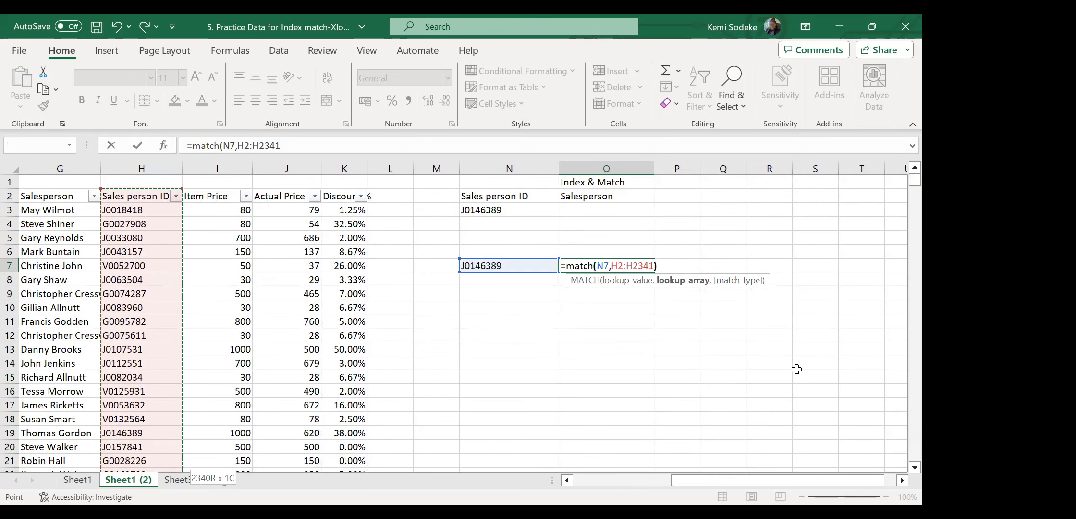
key("Return")
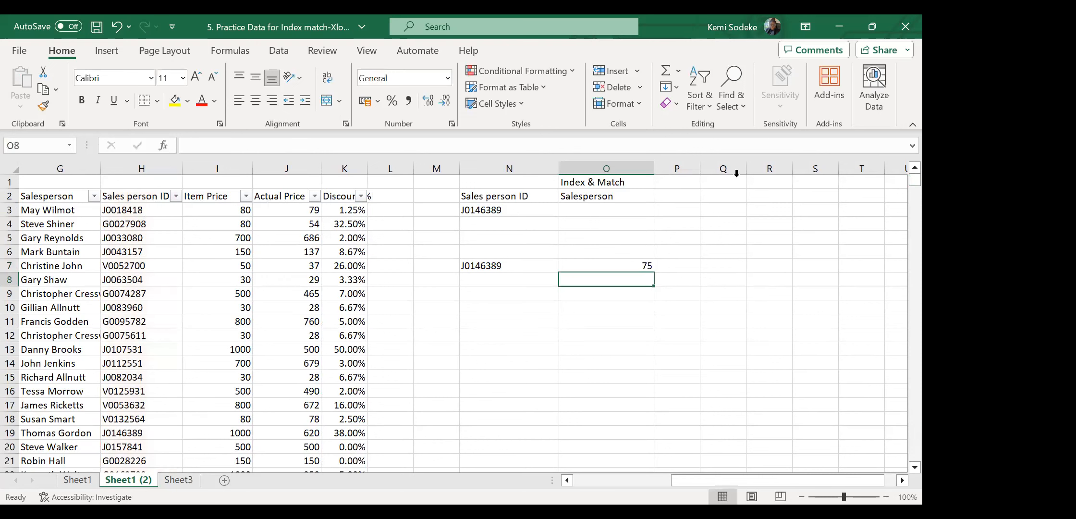
left_click(629, 262)
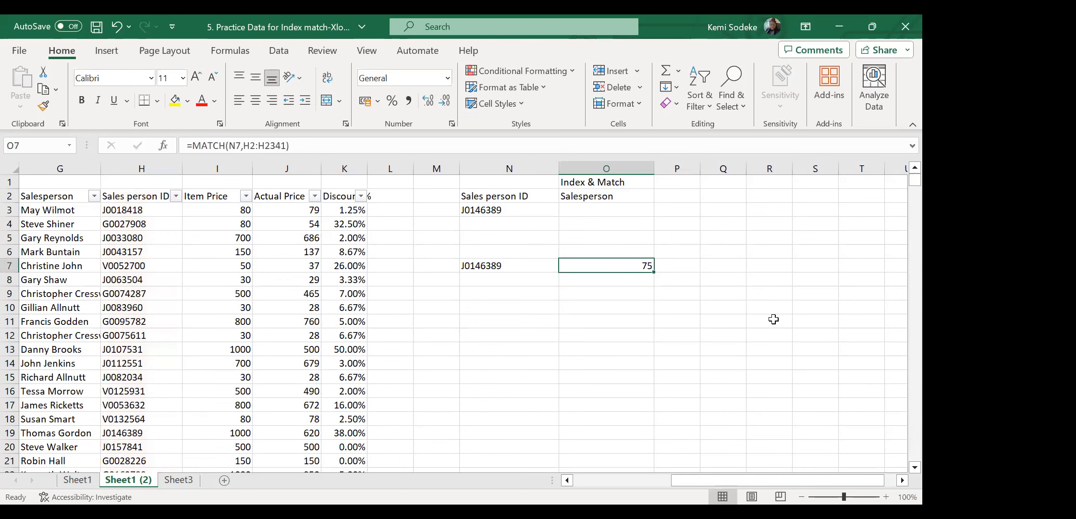
left_click(501, 265)
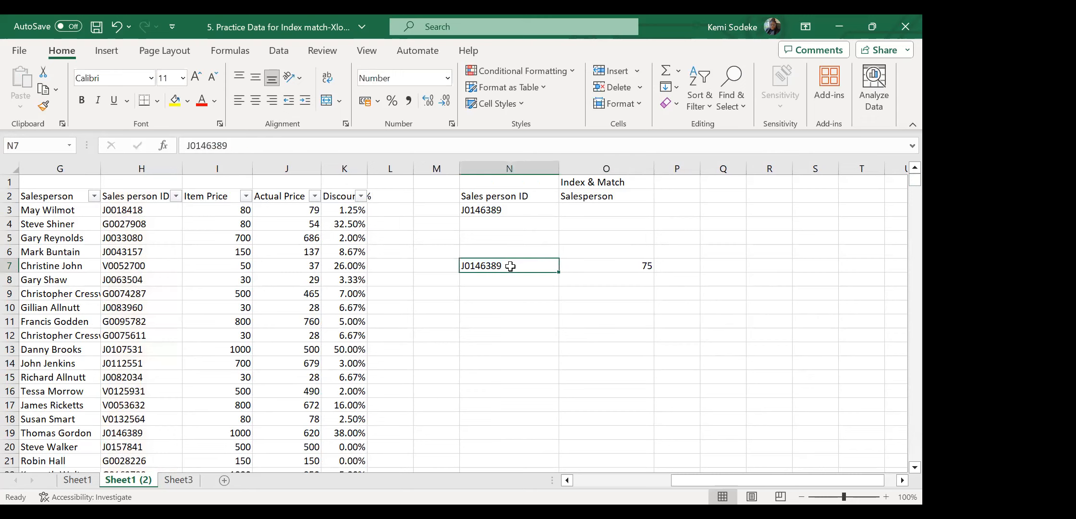
left_click(635, 266)
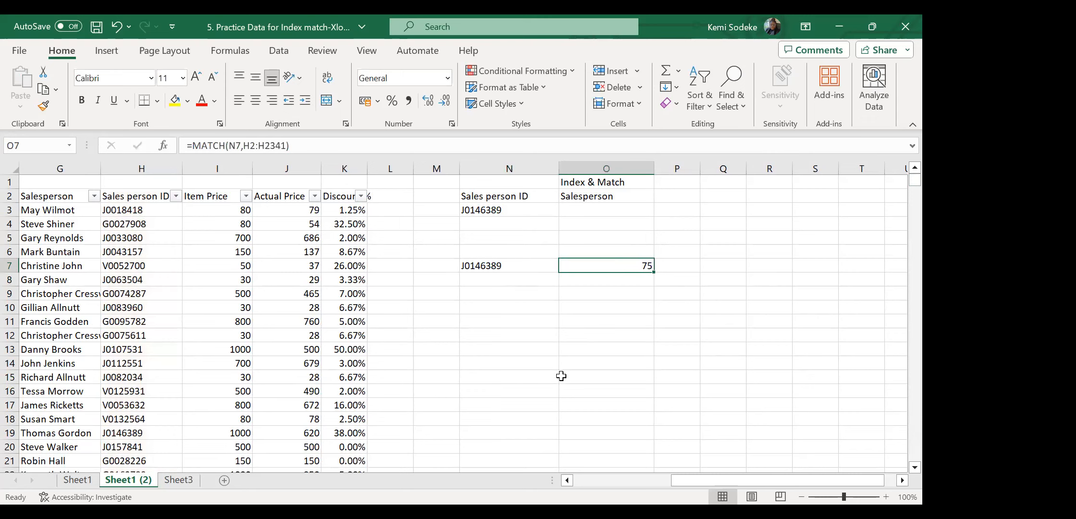
left_click(151, 197)
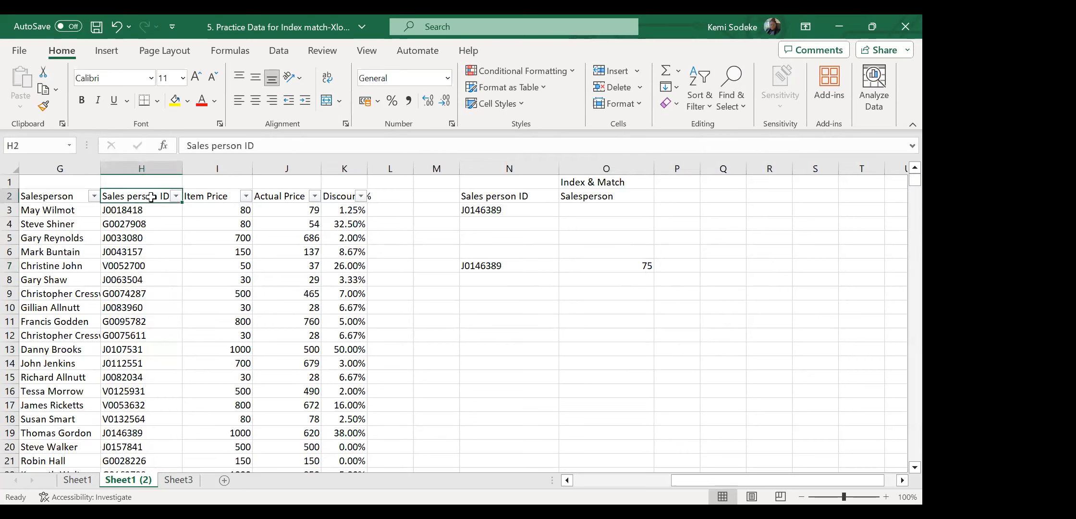
left_click(516, 263)
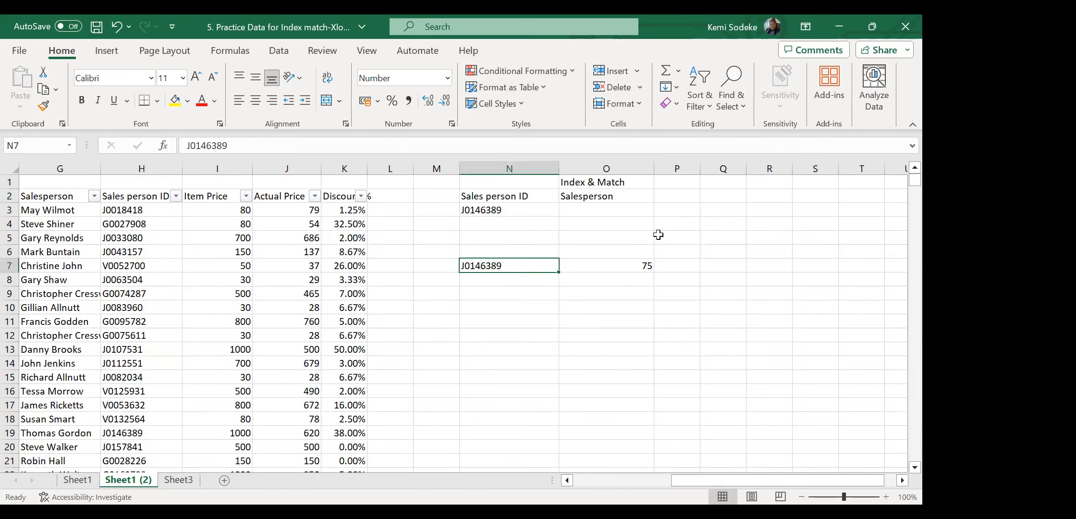
left_click(628, 263)
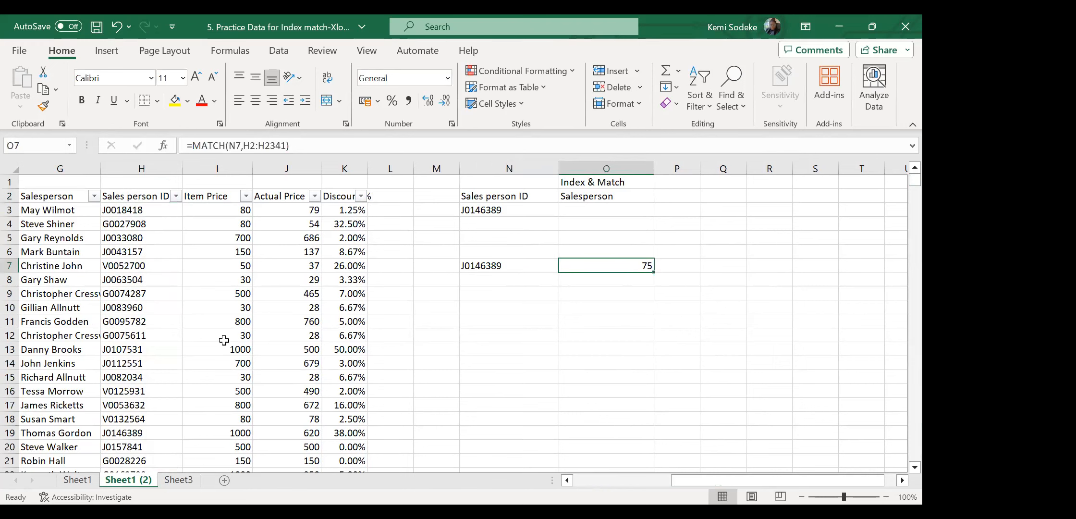
scroll(165, 341, "down", 1)
scroll(168, 340, "up", 1)
scroll(248, 347, "down", 8)
scroll(224, 327, "down", 19)
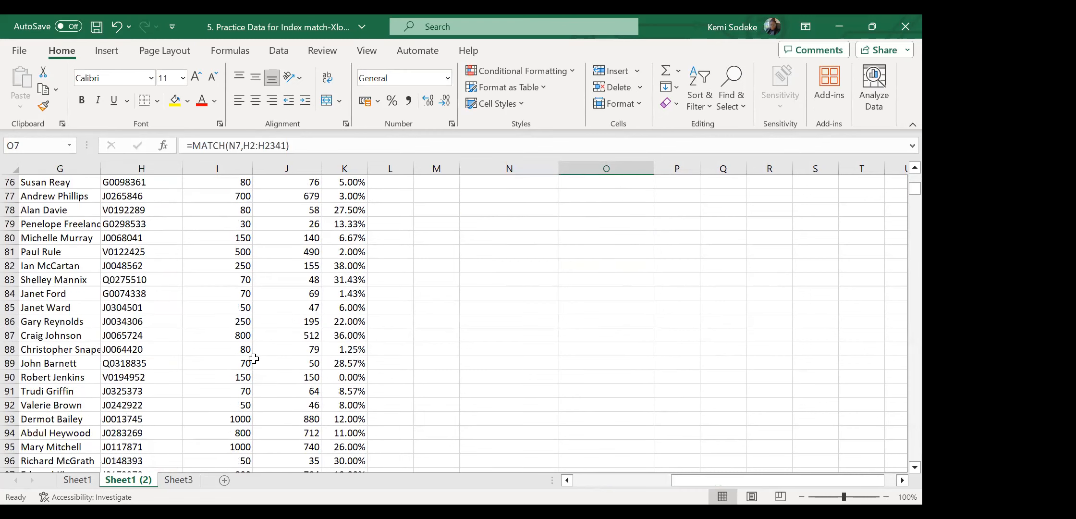
scroll(101, 380, "up", 5)
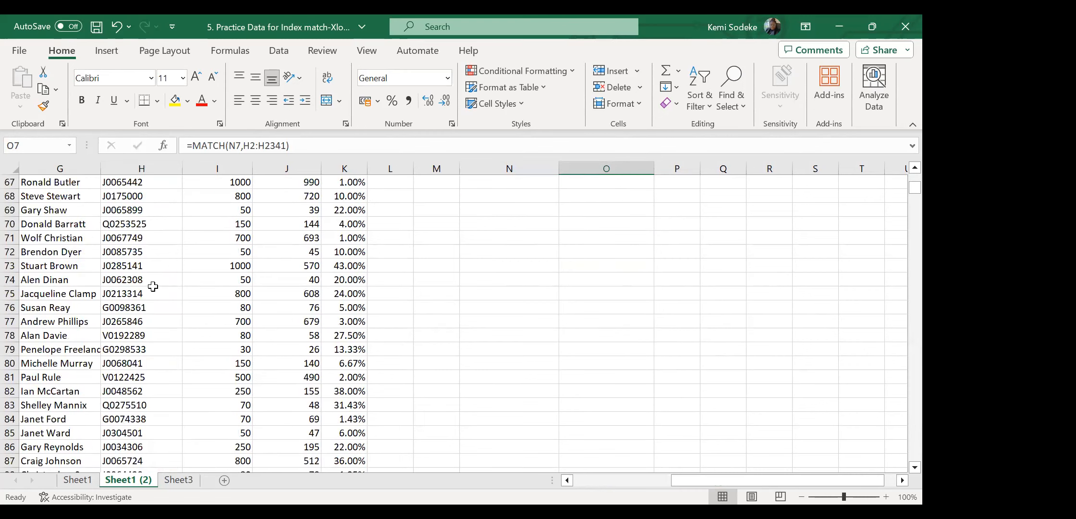
scroll(527, 342, "up", 6)
scroll(523, 339, "up", 16)
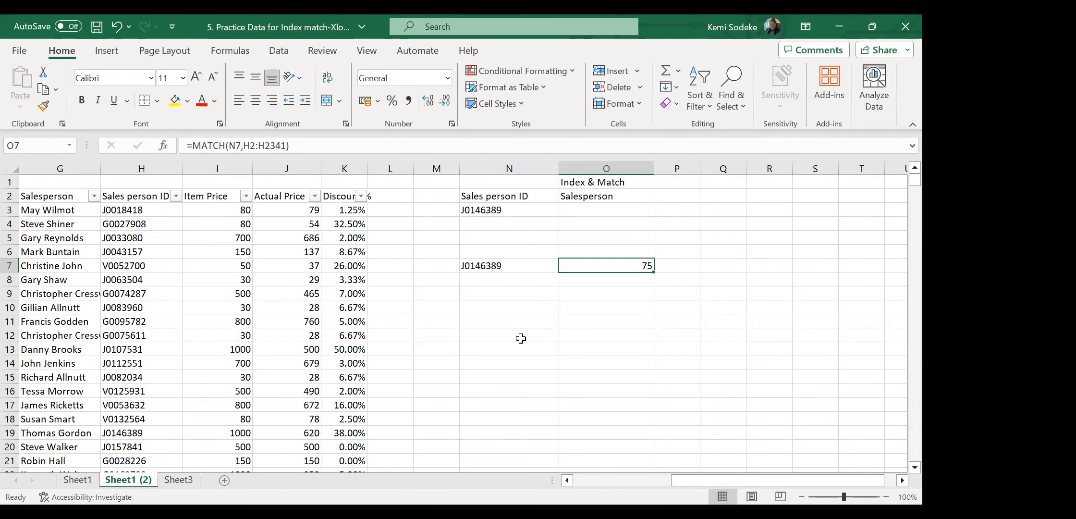
left_click(500, 266)
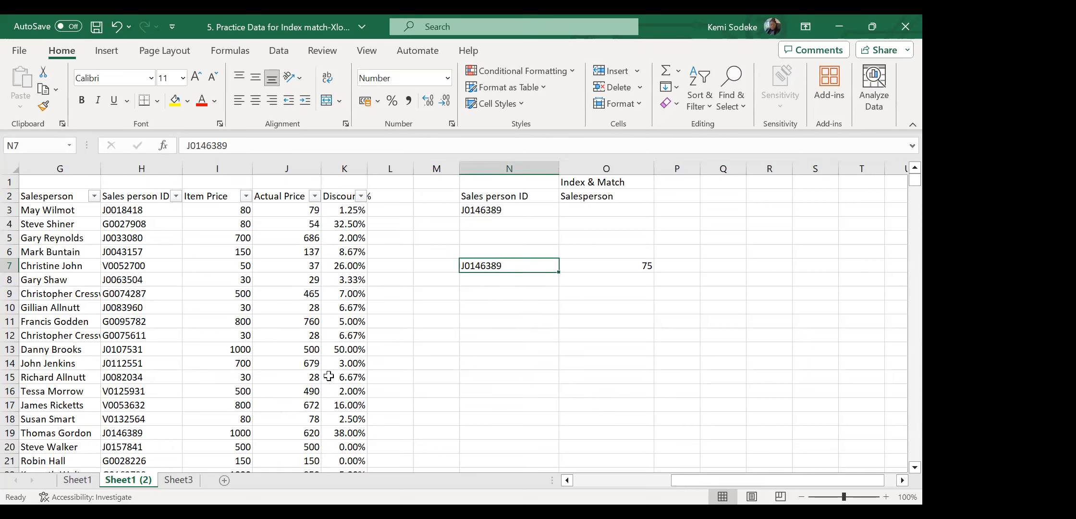
left_click(134, 237)
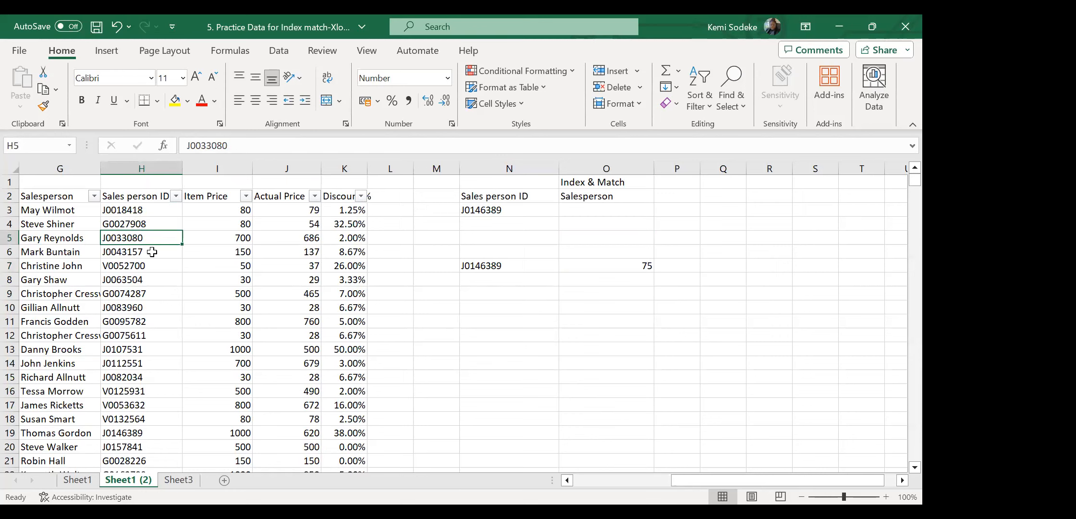
key("ctrl+c")
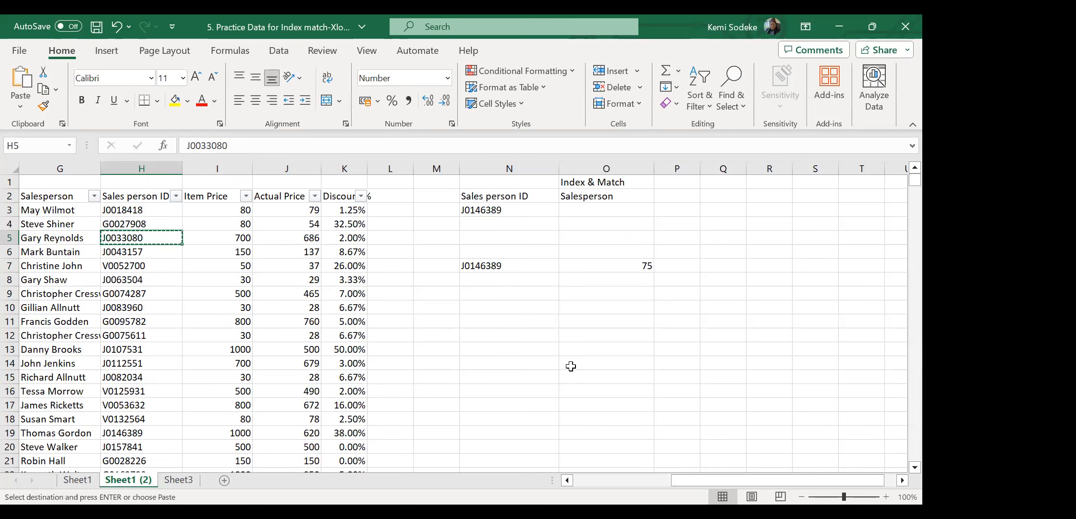
left_click(481, 265)
key("Return")
left_click(642, 267)
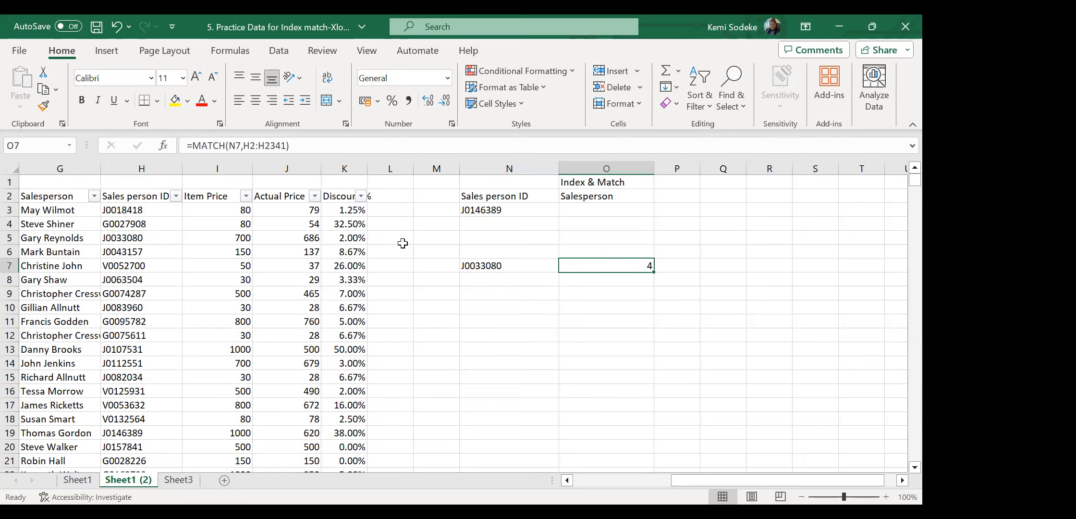
left_click(116, 26)
left_click(676, 418)
left_click(519, 267)
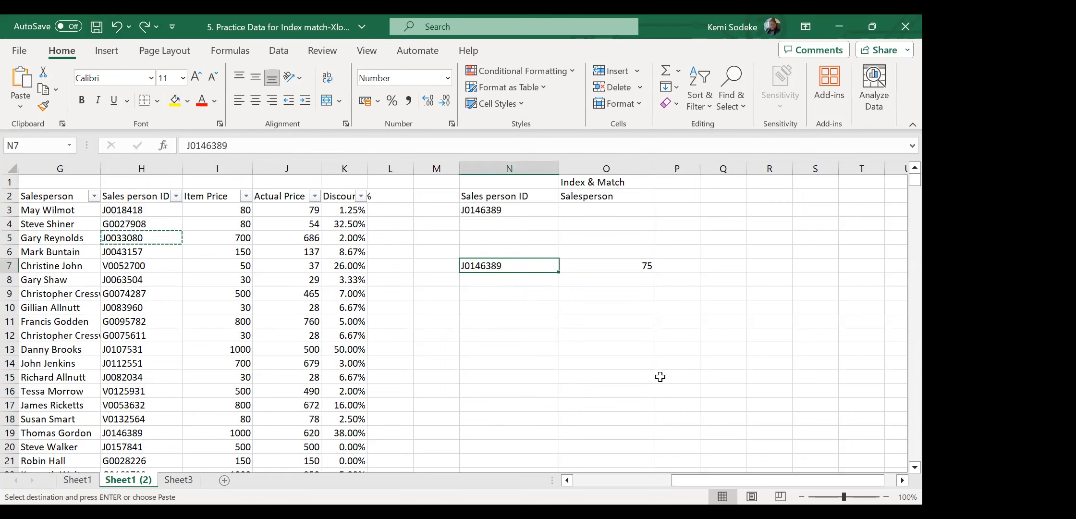
left_click(629, 267)
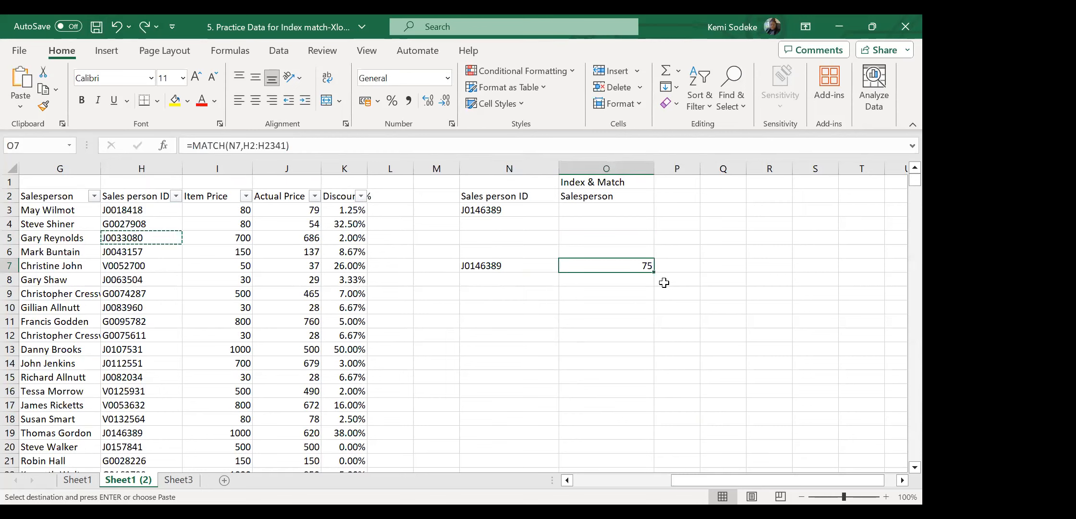
left_click(687, 265)
Type '<<match to find row position in the column' in P7, inserting 'row' and fixing the typo.
type("<<match")
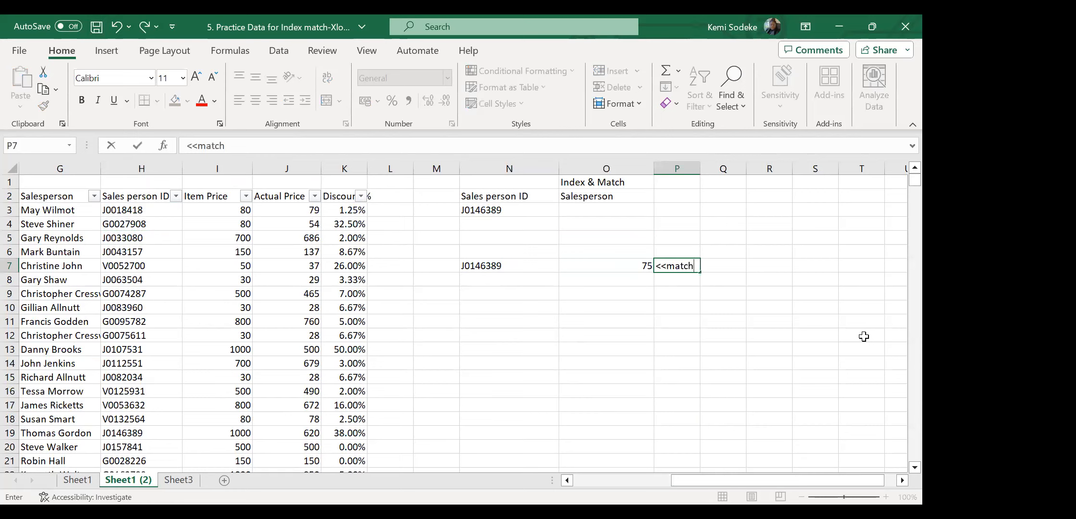
type(" to find posit")
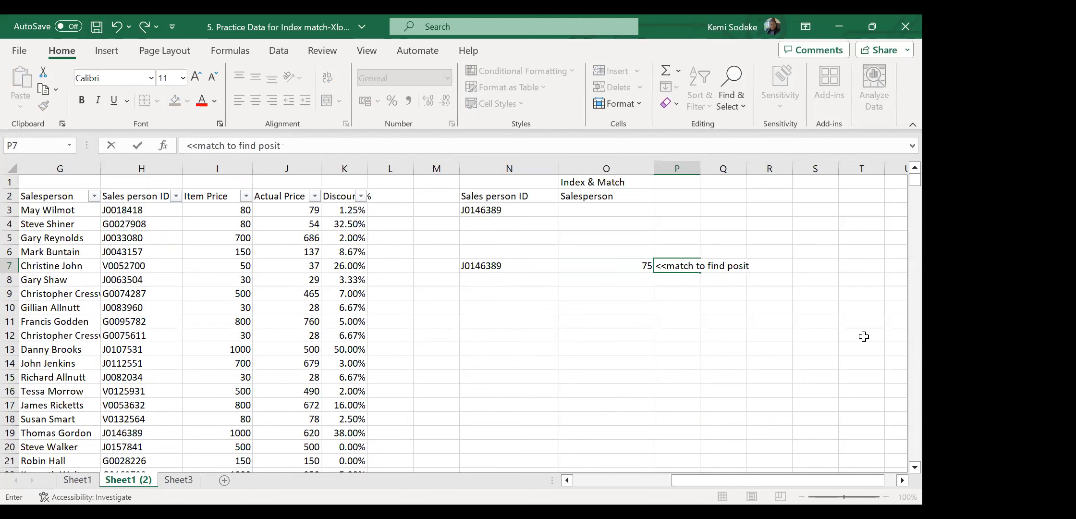
type("ion on th e")
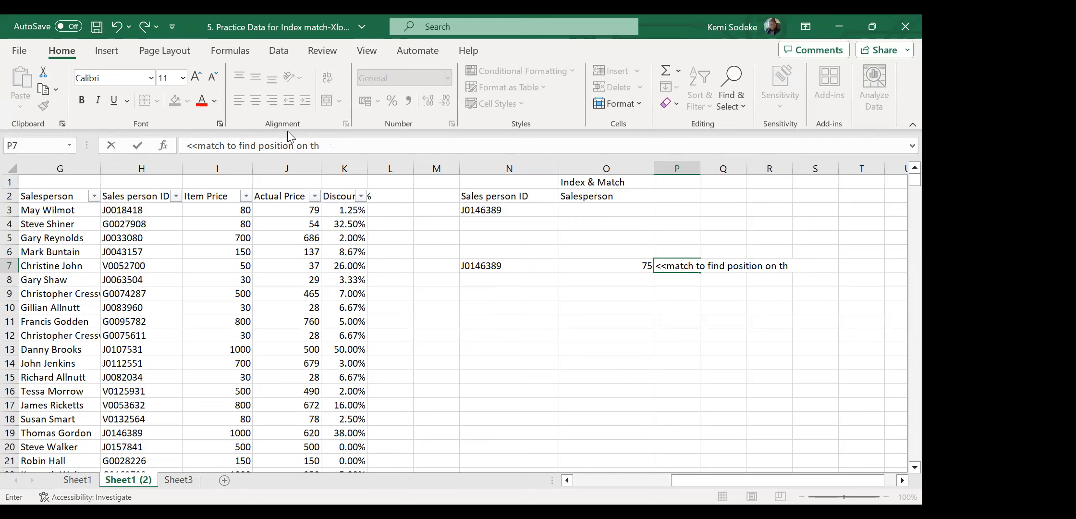
left_click(264, 146)
type("row")
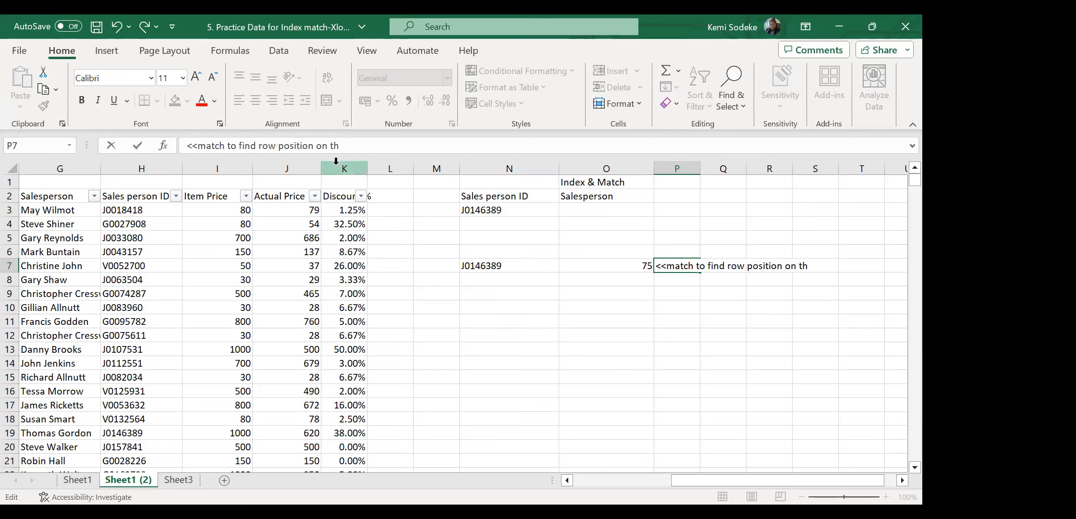
key("BackSpace")
type("i")
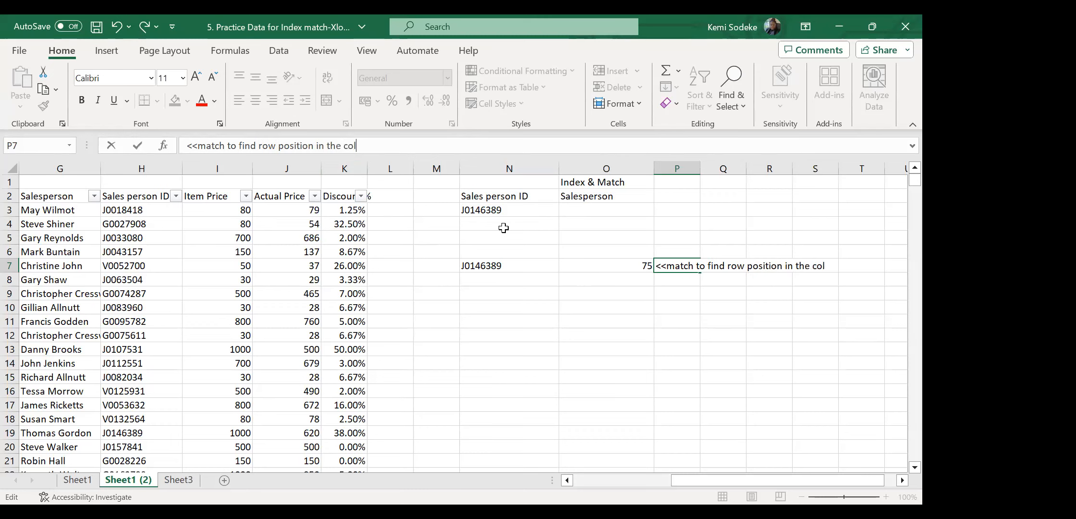
type("mn")
key("Return")
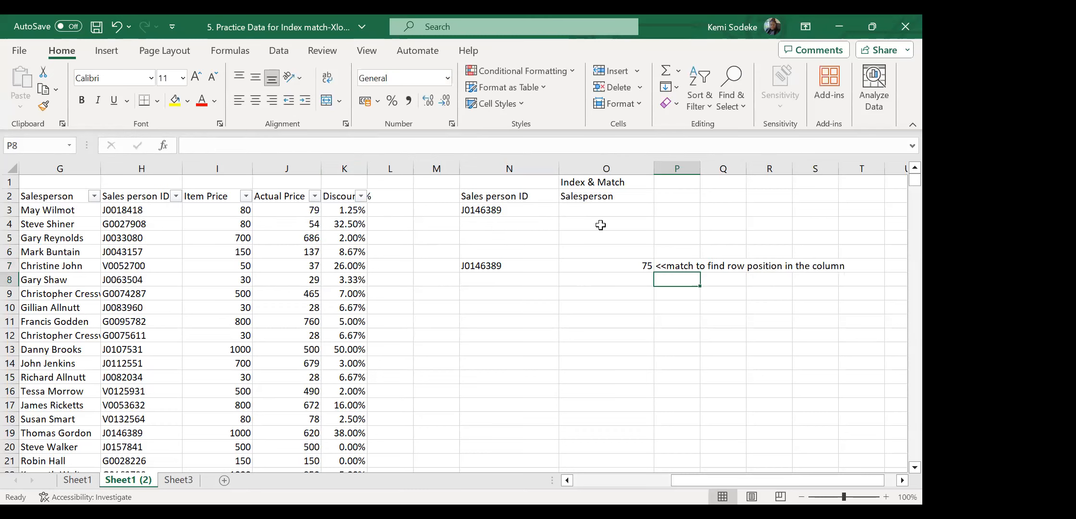
left_click(650, 297)
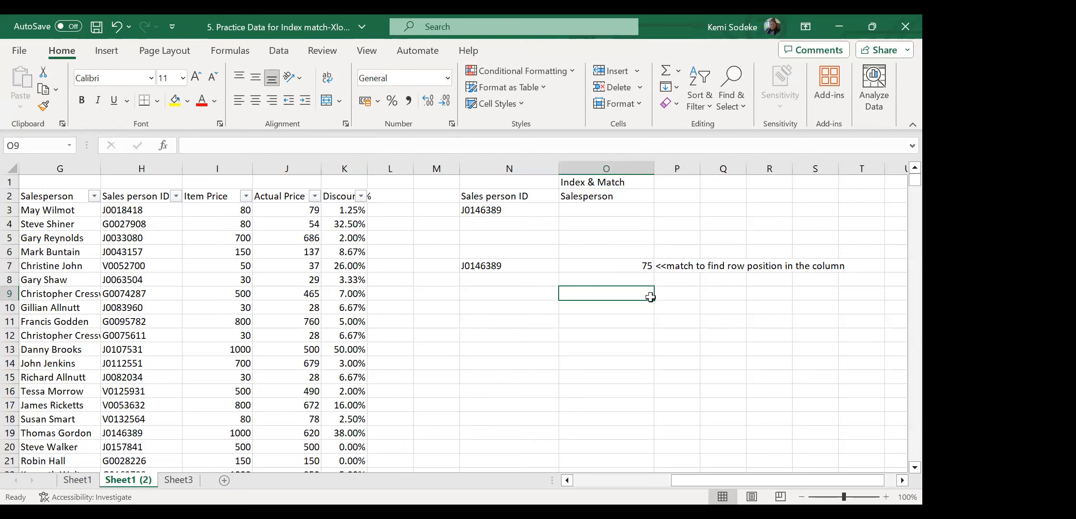
Enter =INDEX(G2:G2341,75,1) in O9 to return the salesperson's name at position 75.
type("=")
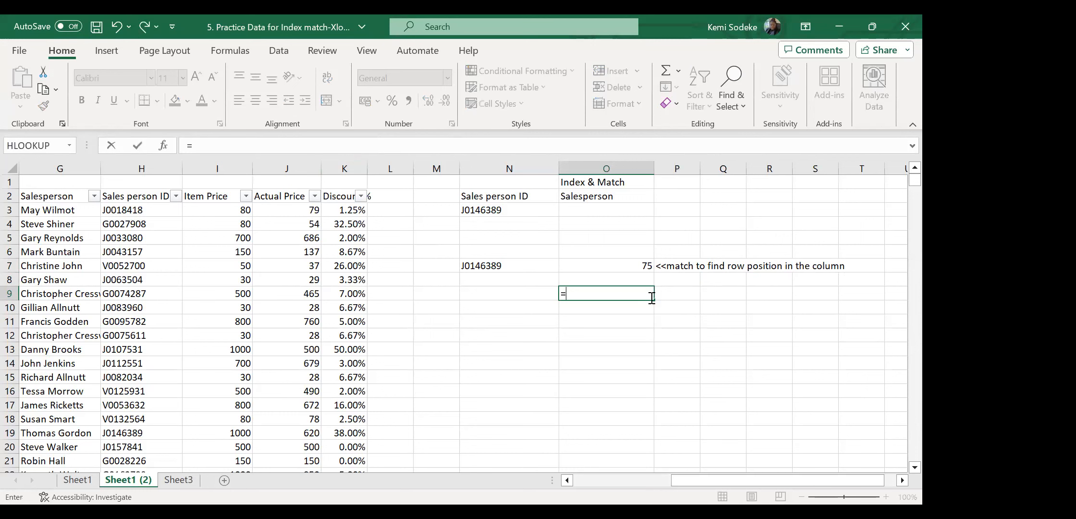
type("index")
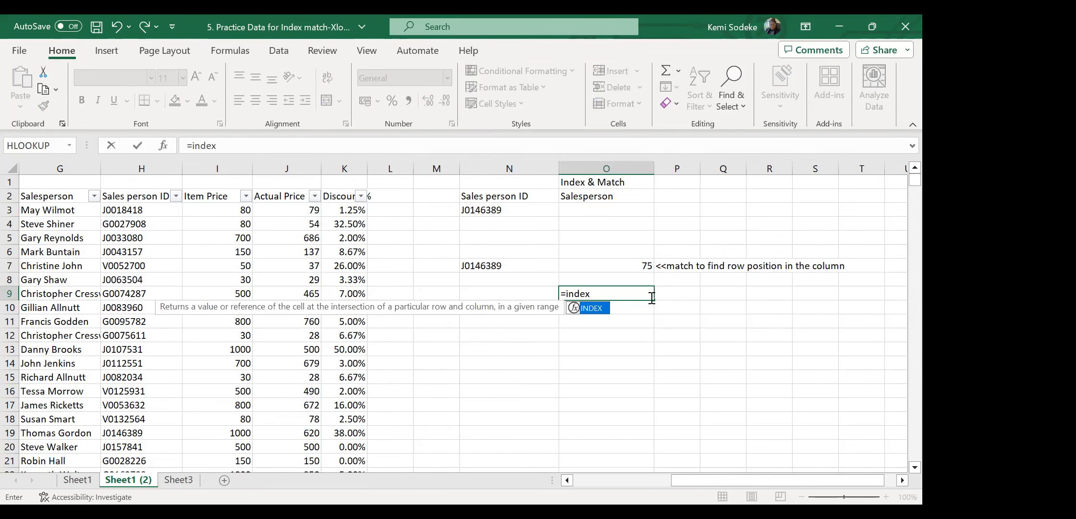
type("(")
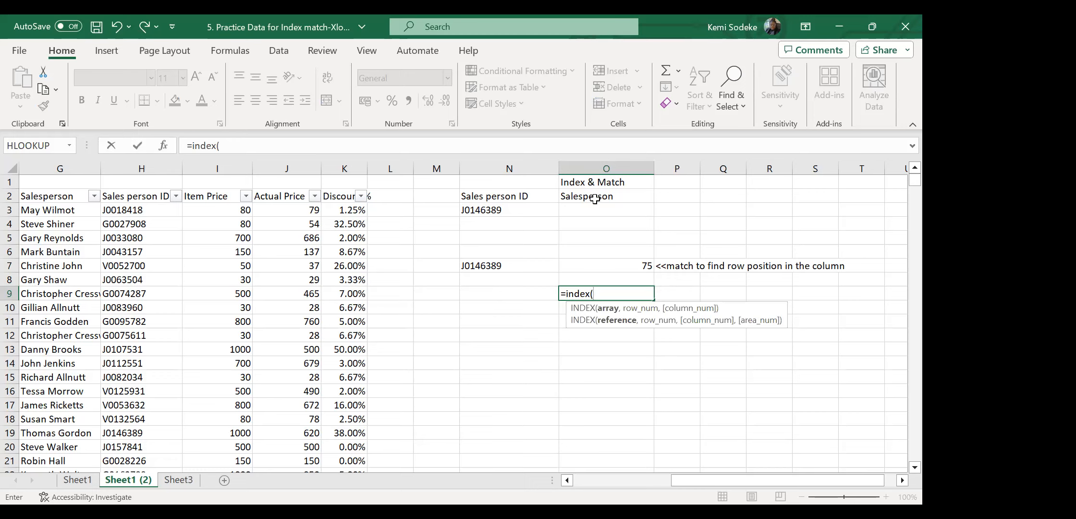
left_click(578, 482)
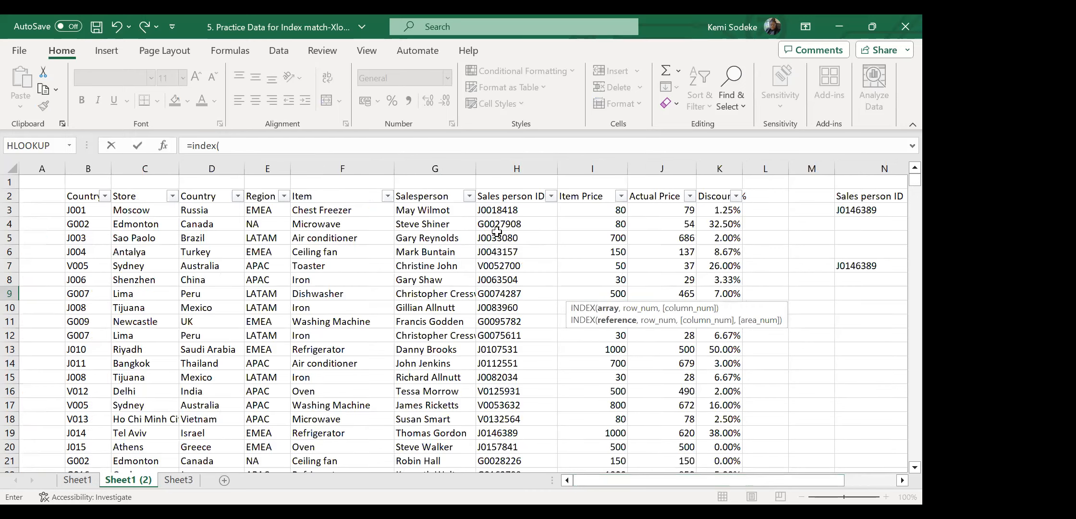
left_click(421, 197)
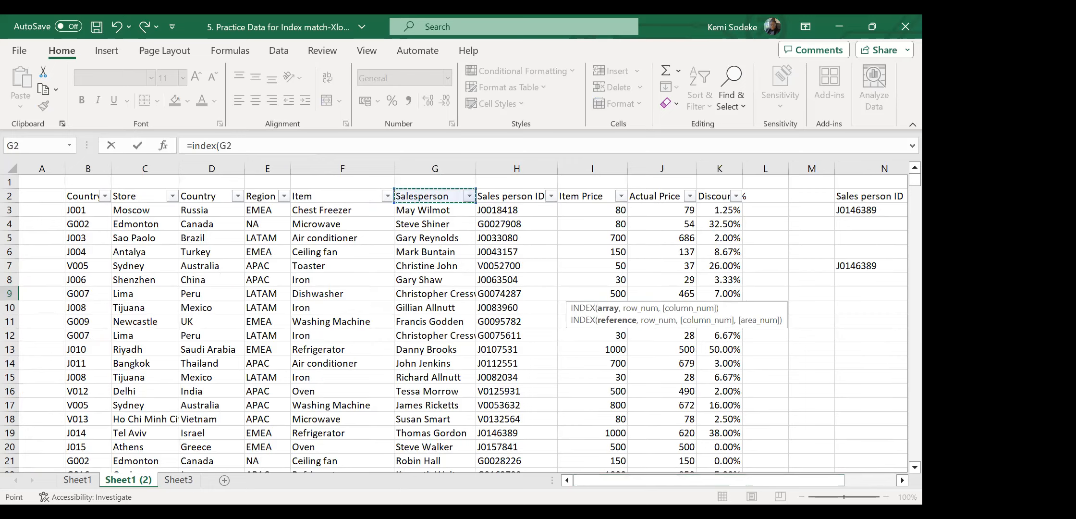
left_click_drag(420, 197, 902, 332)
mouse_move(915, 453)
left_mouse_down()
mouse_move(915, 180)
mouse_move(903, 449)
left_mouse_up()
left_click(902, 480)
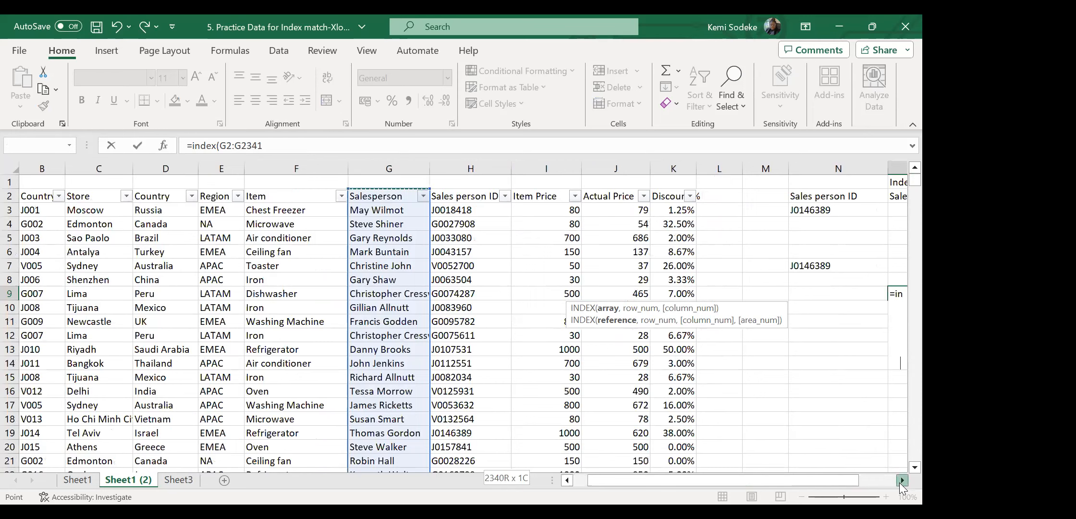
scroll(727, 387, "right", 2)
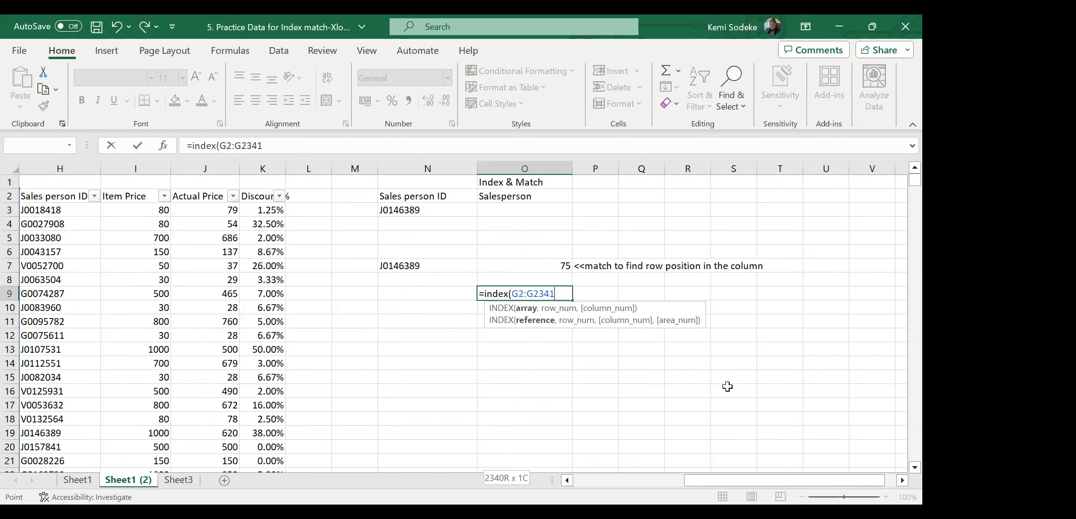
type(",")
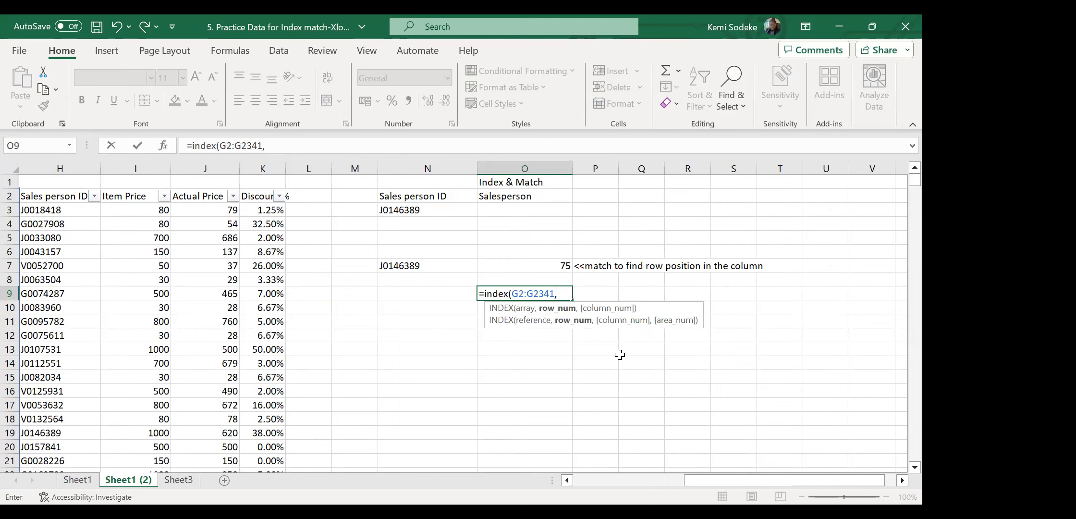
type("75,")
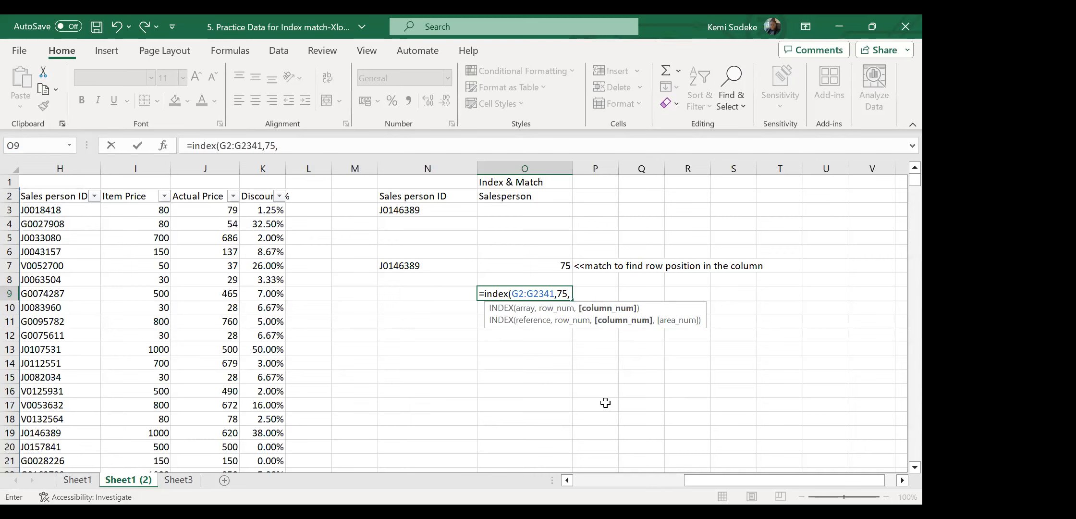
type("1)")
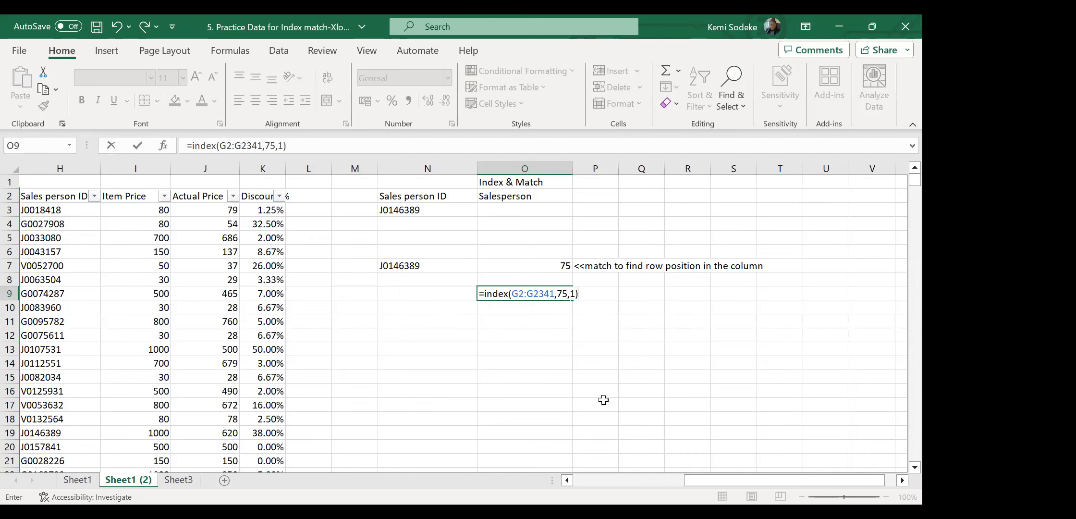
key("Return")
left_click(528, 293)
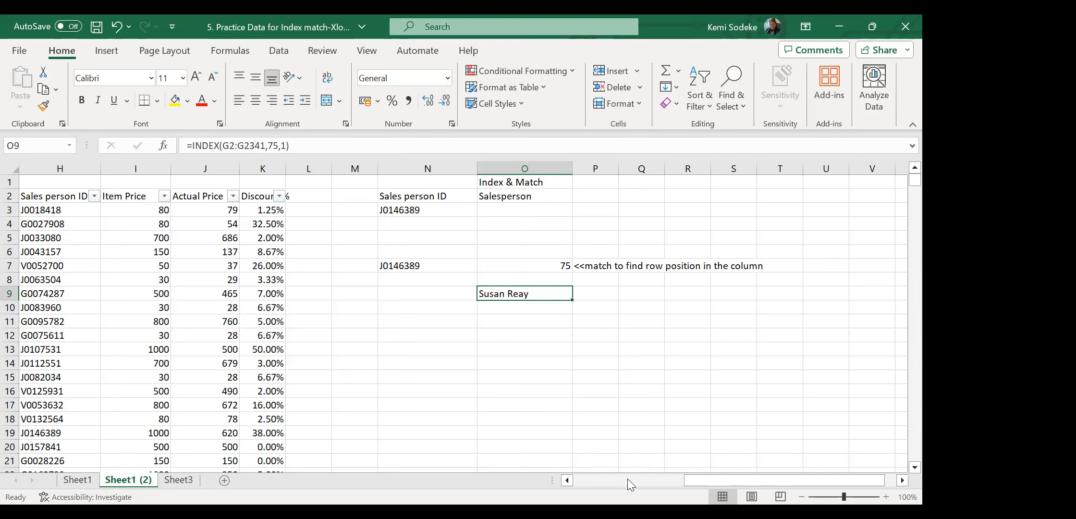
left_click(567, 481)
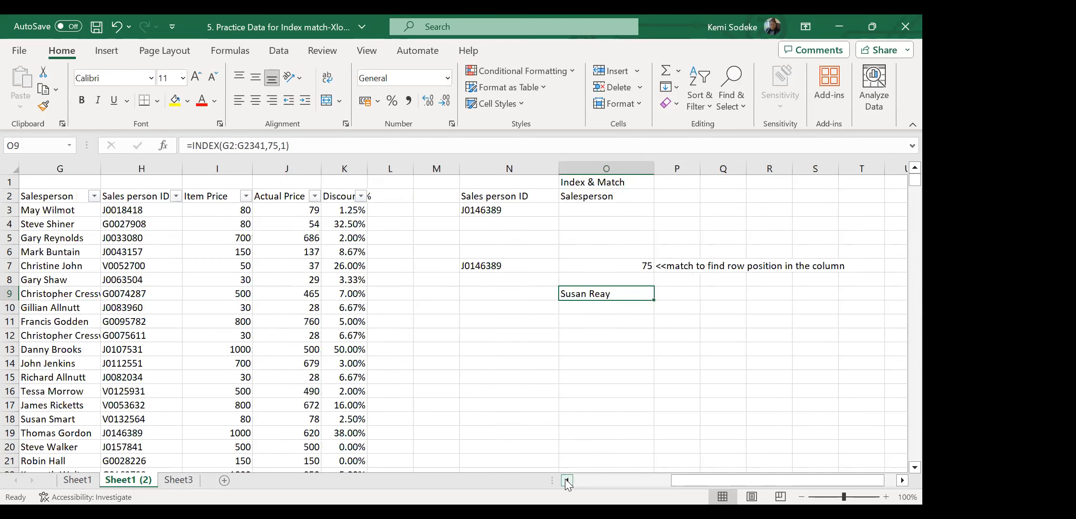
left_click(567, 480)
left_click(567, 481)
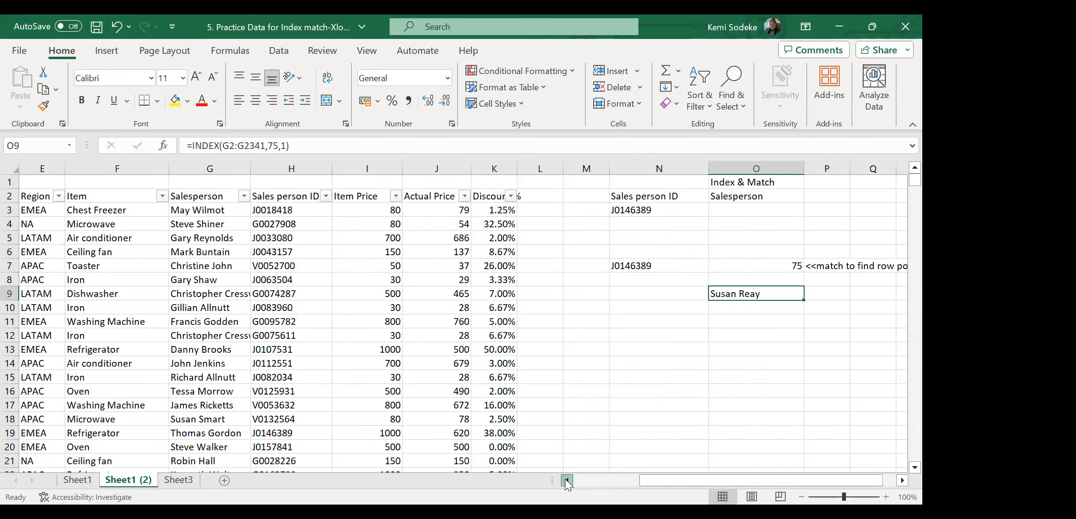
left_click(326, 196)
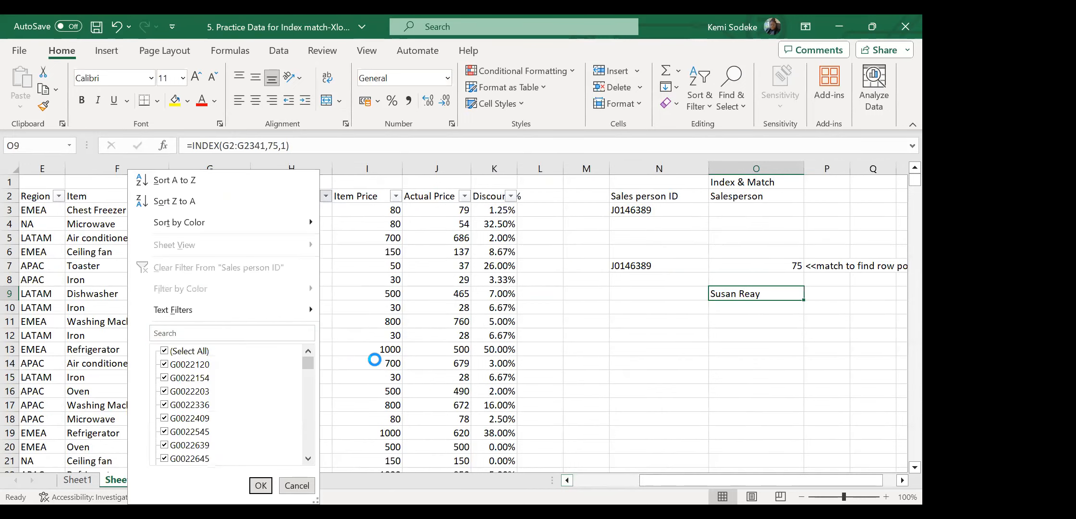
left_click(374, 359)
left_click(244, 196)
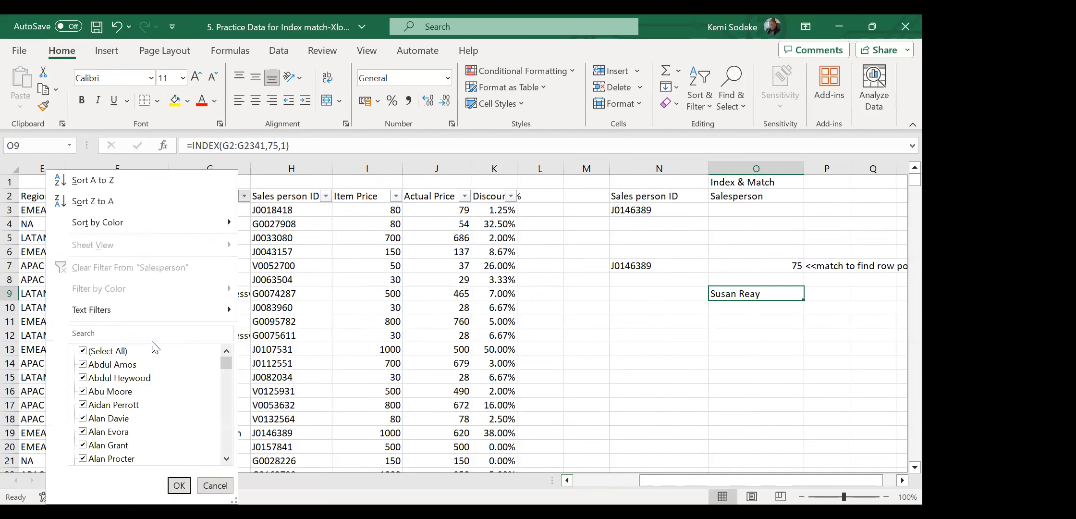
left_click(161, 331)
type("susa")
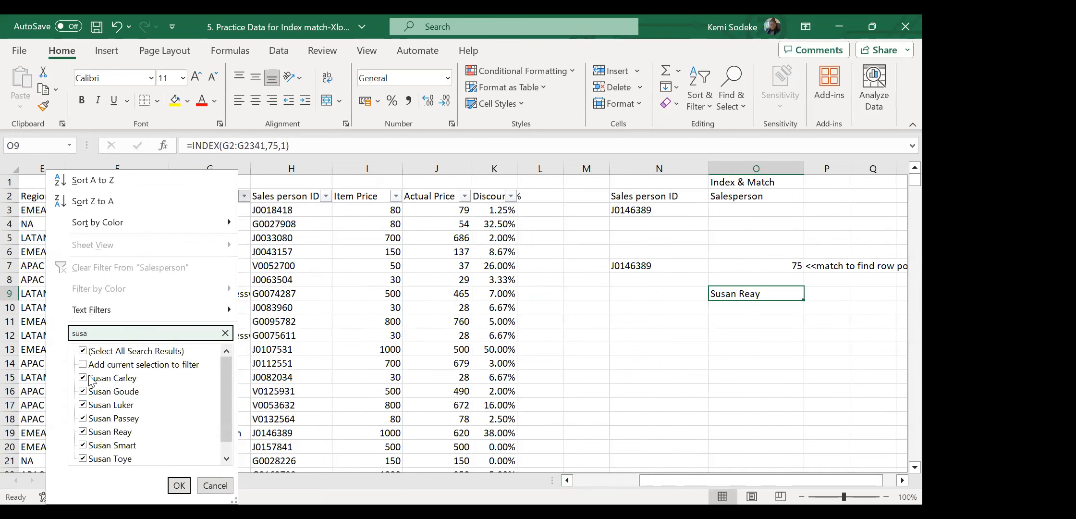
left_click(85, 352)
left_click(120, 432)
left_click(180, 485)
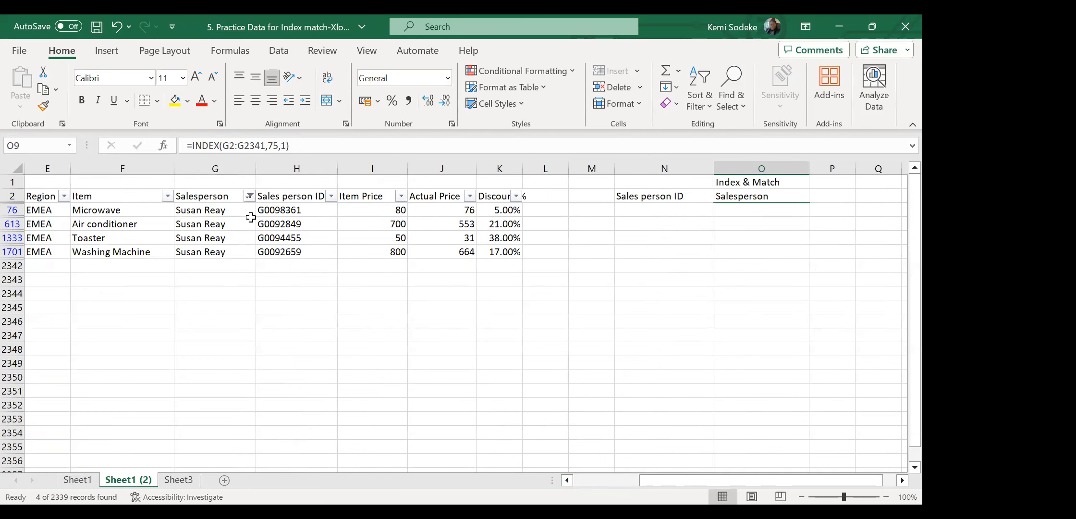
left_click(202, 210)
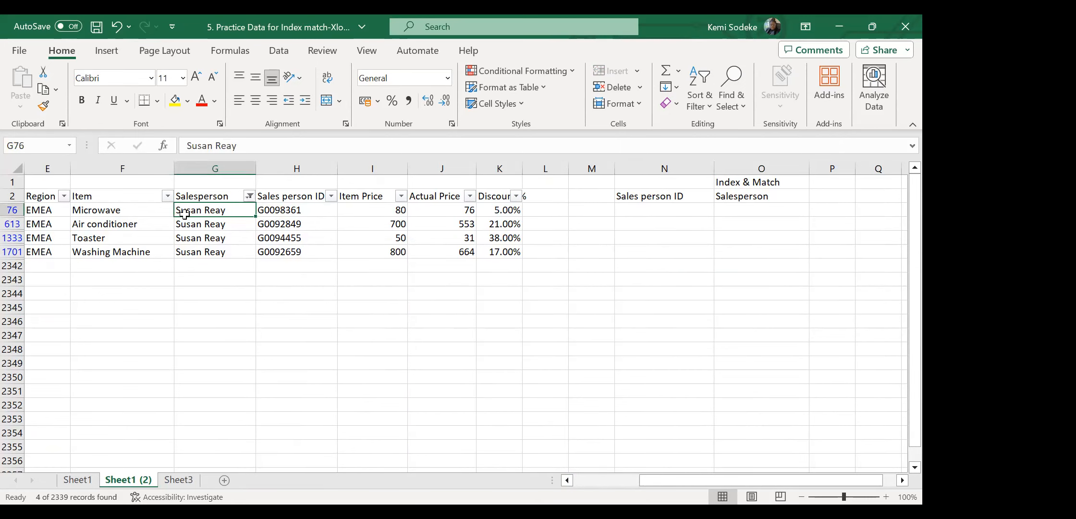
left_click(296, 211)
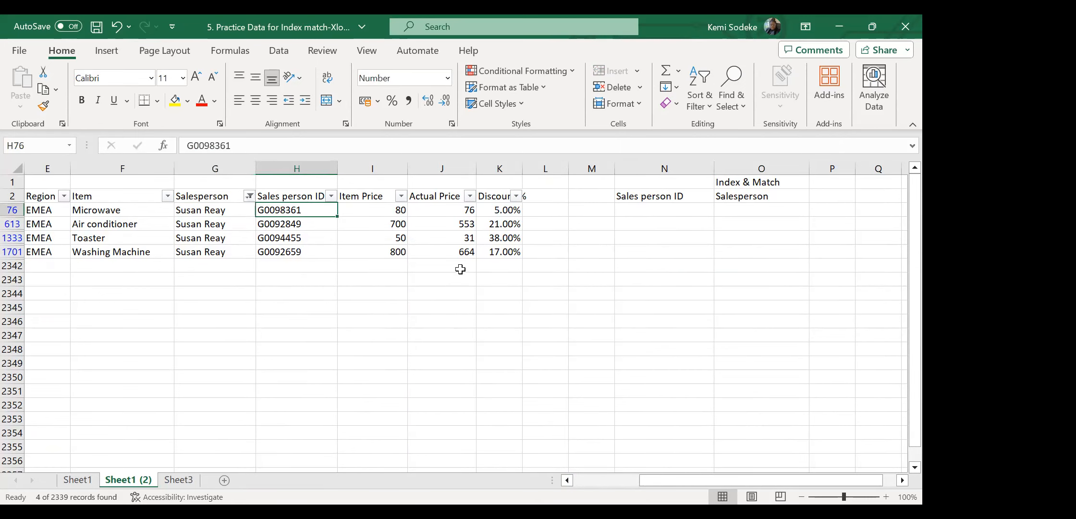
left_click(211, 210)
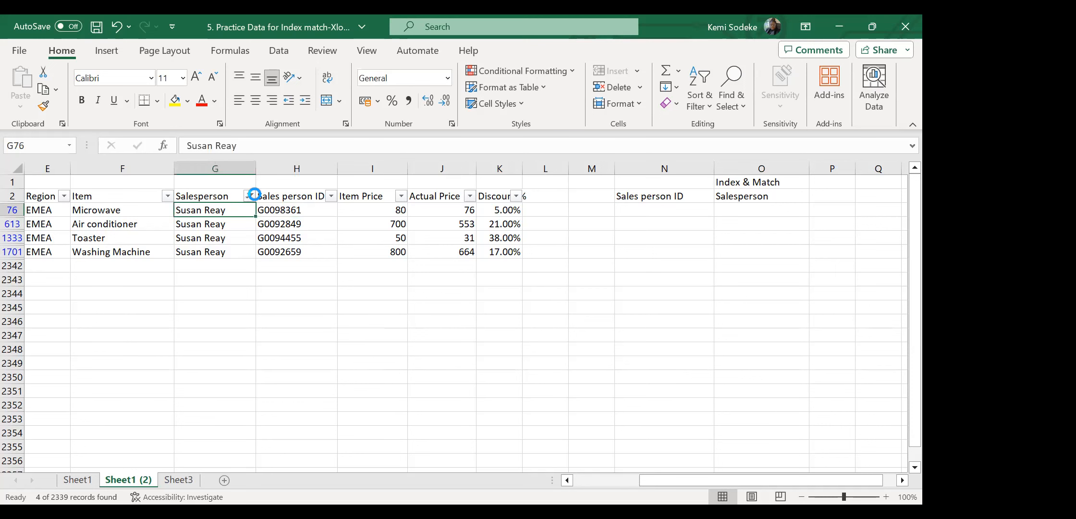
left_click(249, 195)
left_click(172, 270)
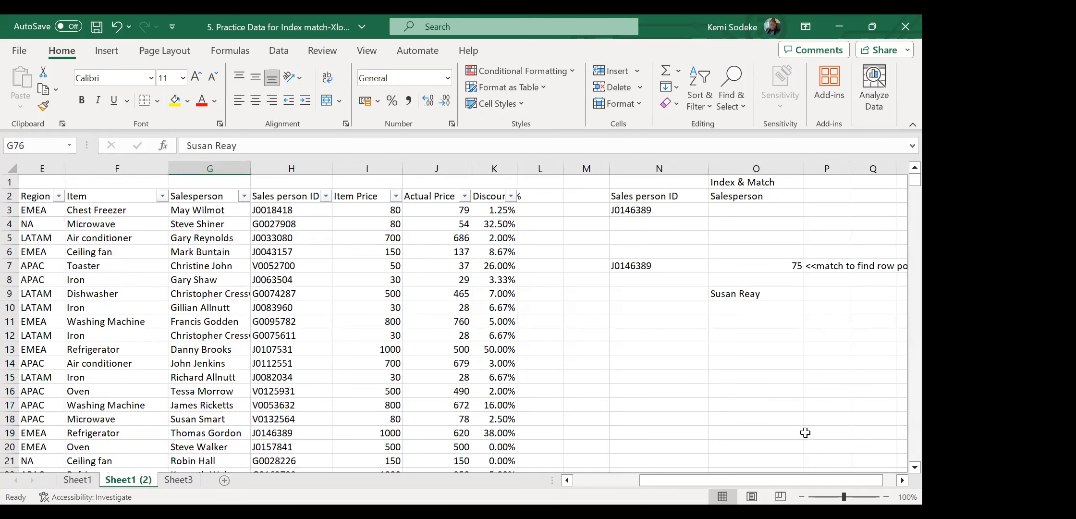
left_click(902, 481)
left_click(901, 480)
left_click(901, 481)
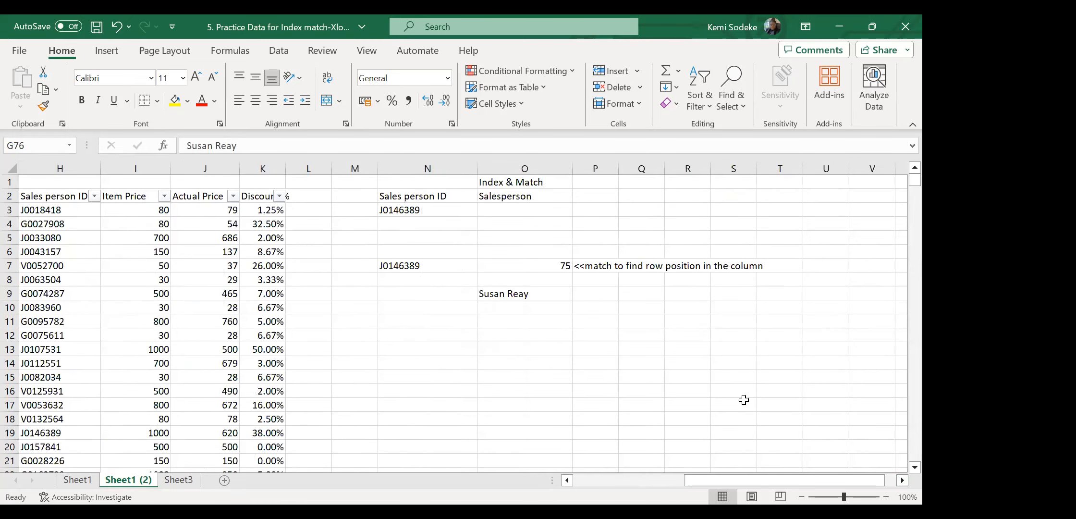
left_click(525, 289)
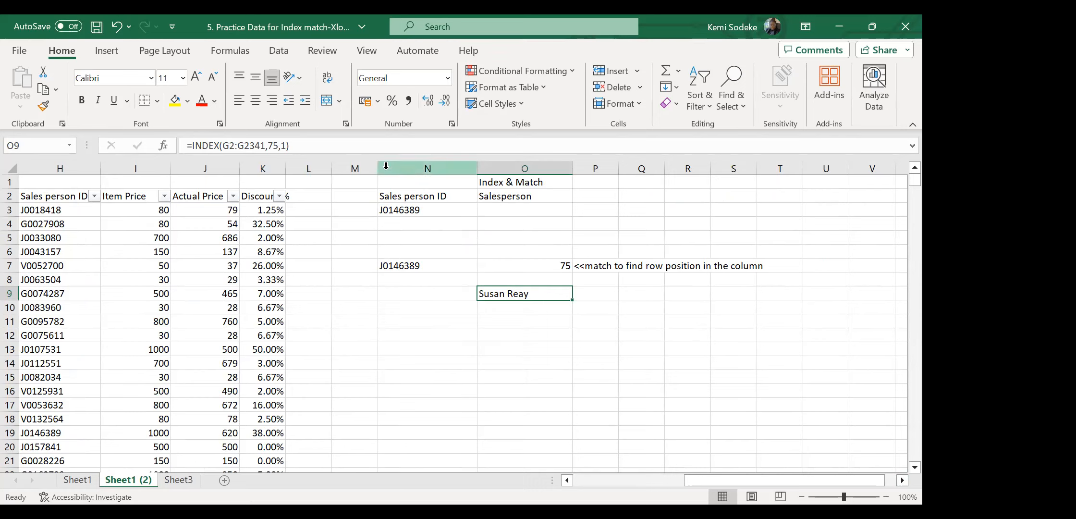
left_click_drag(279, 146, 270, 146)
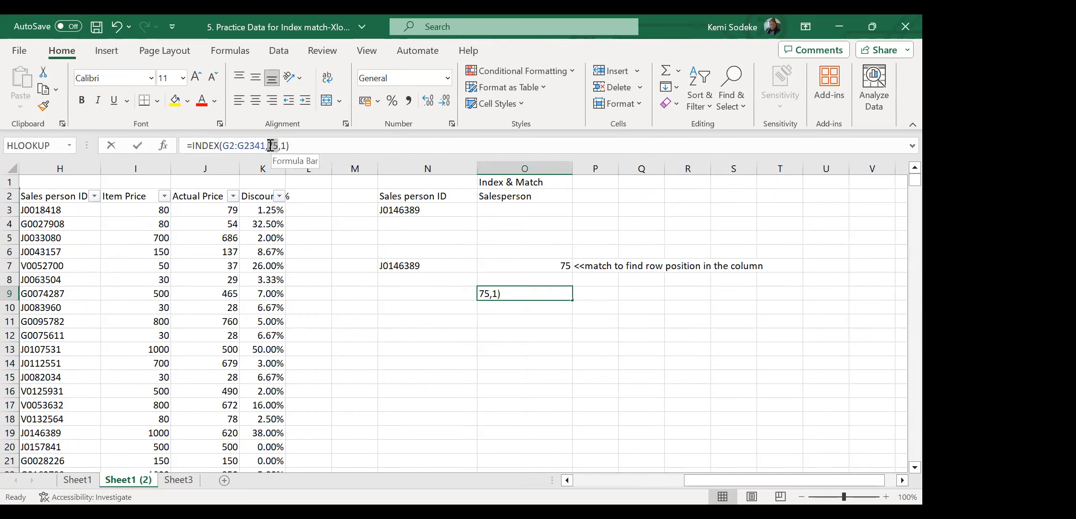
left_click(597, 419)
left_click(533, 298)
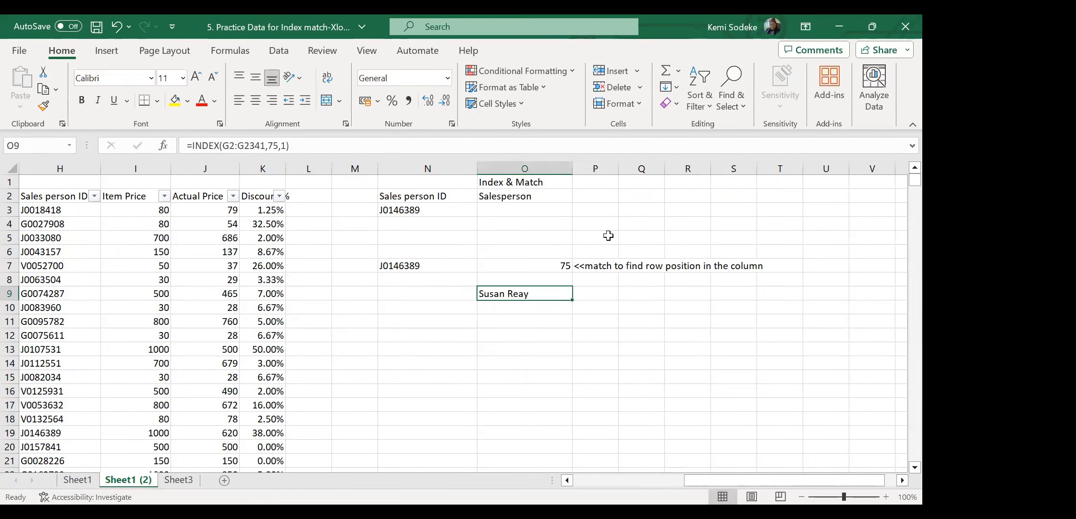
left_click(541, 267)
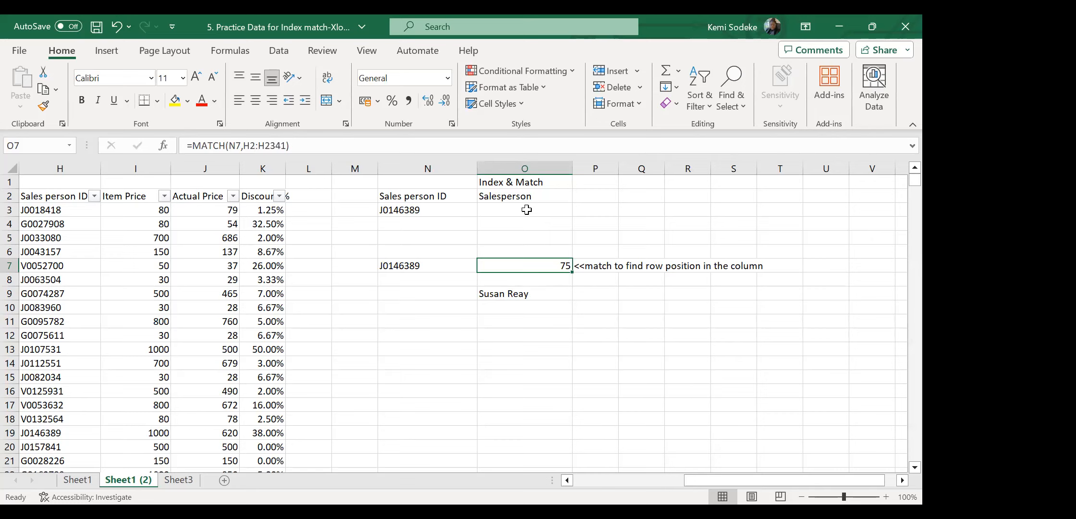
Start =index( in O3 with the full data table B2:K2341 as the array argument.
left_click(511, 210)
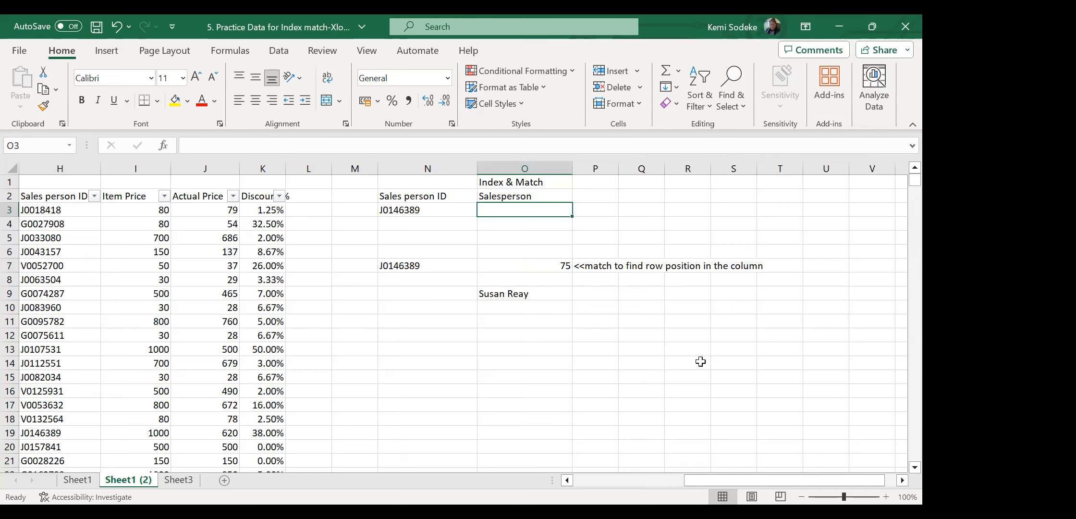
type("=")
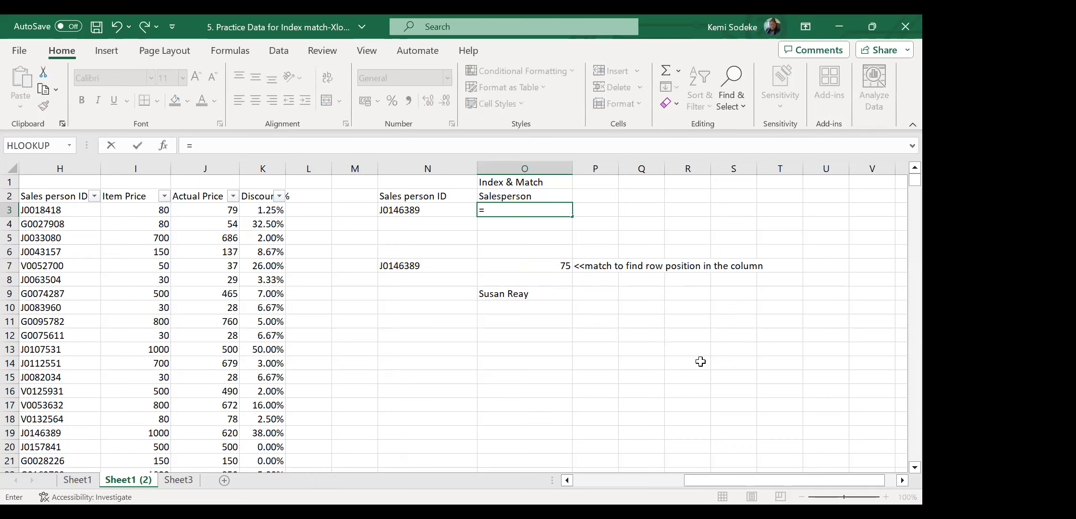
type("index")
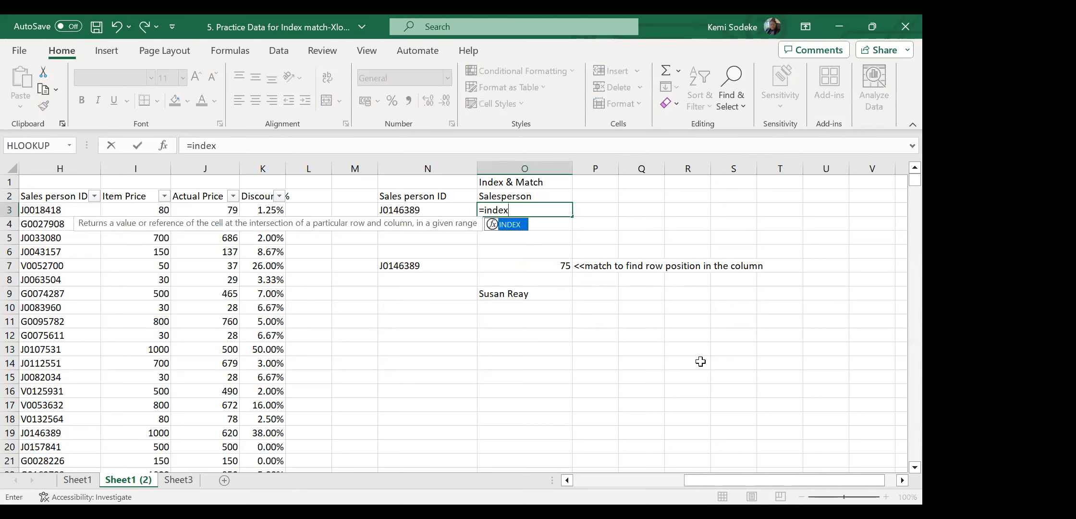
type("(")
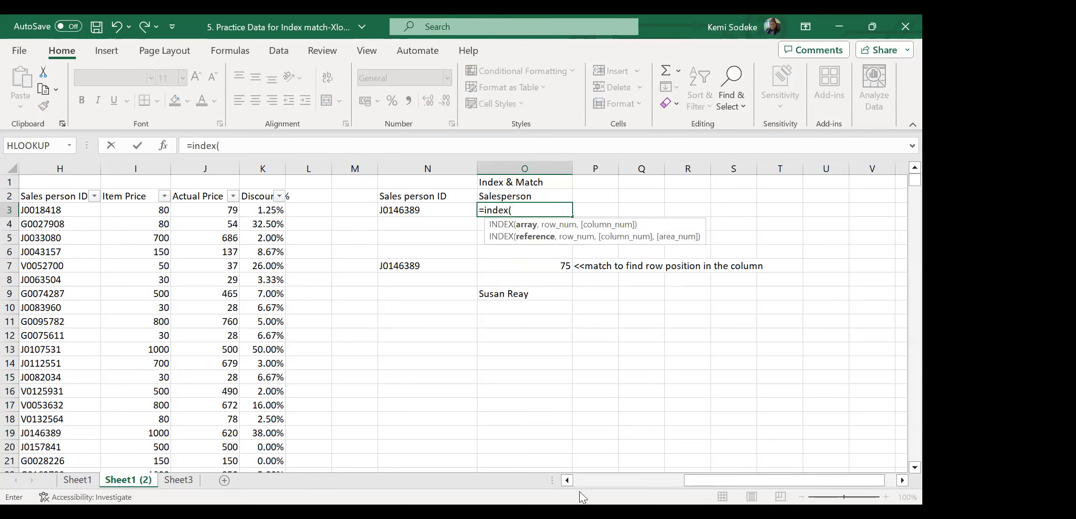
left_click(576, 475)
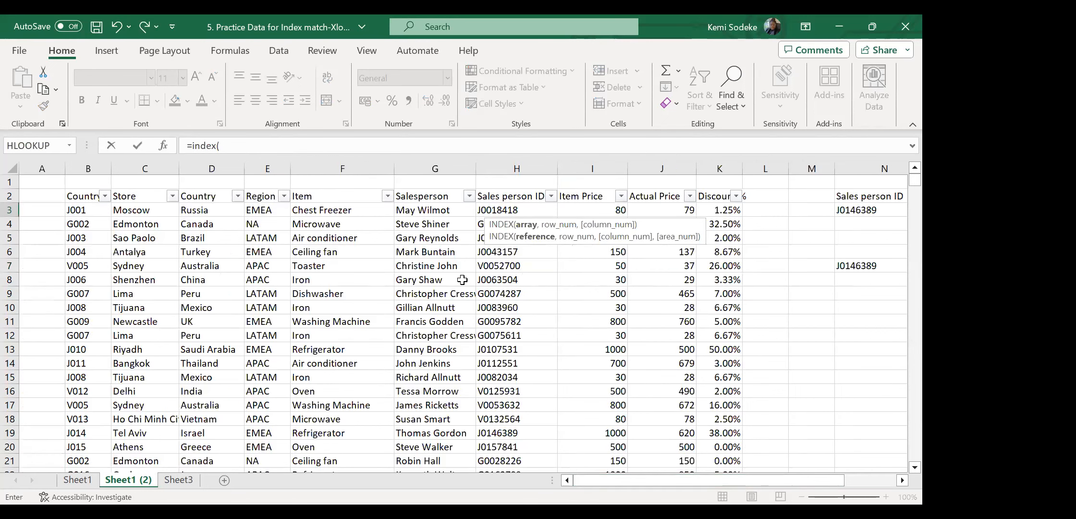
left_click(83, 197)
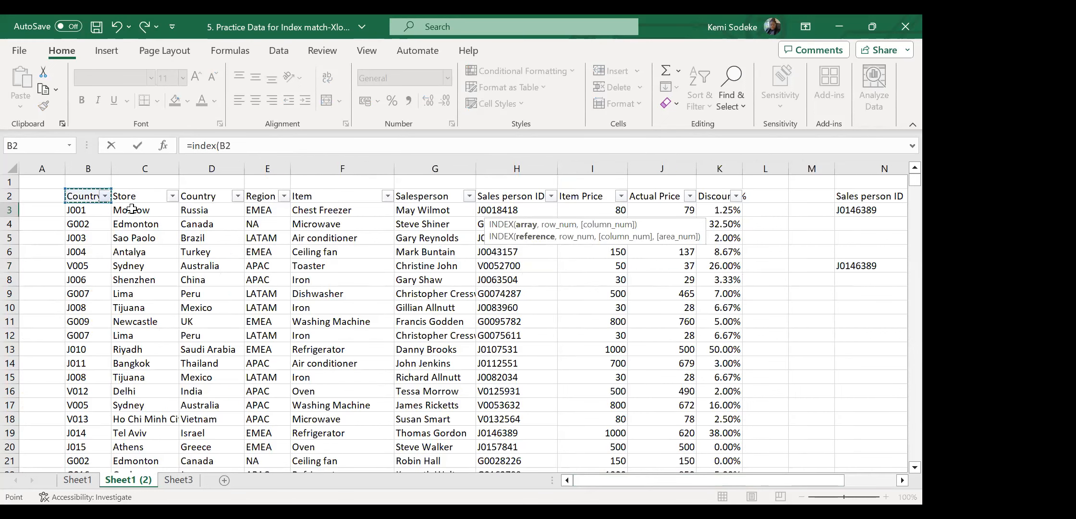
left_click(703, 361, "shift")
key("ctrl+shift+Down")
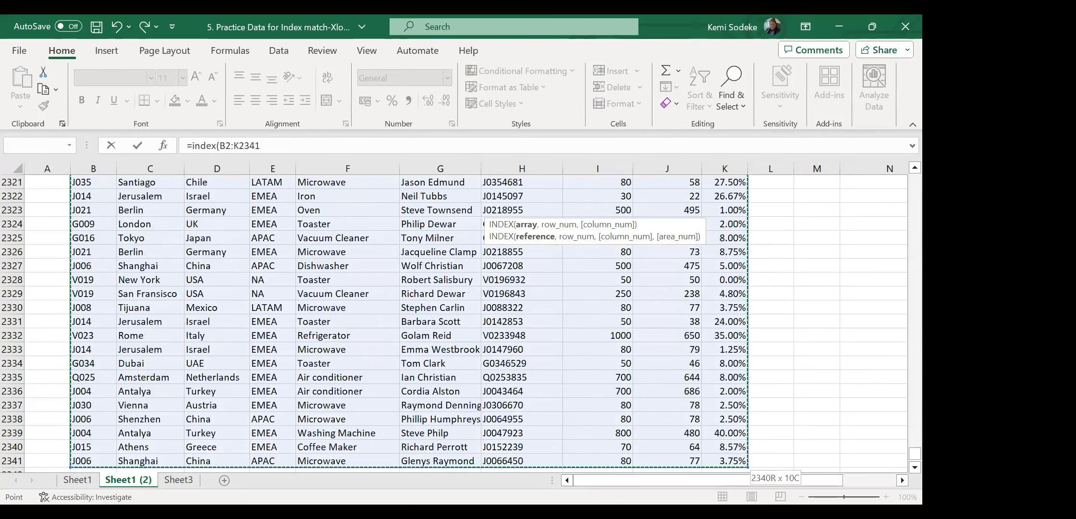
left_click_drag(915, 454, 915, 180)
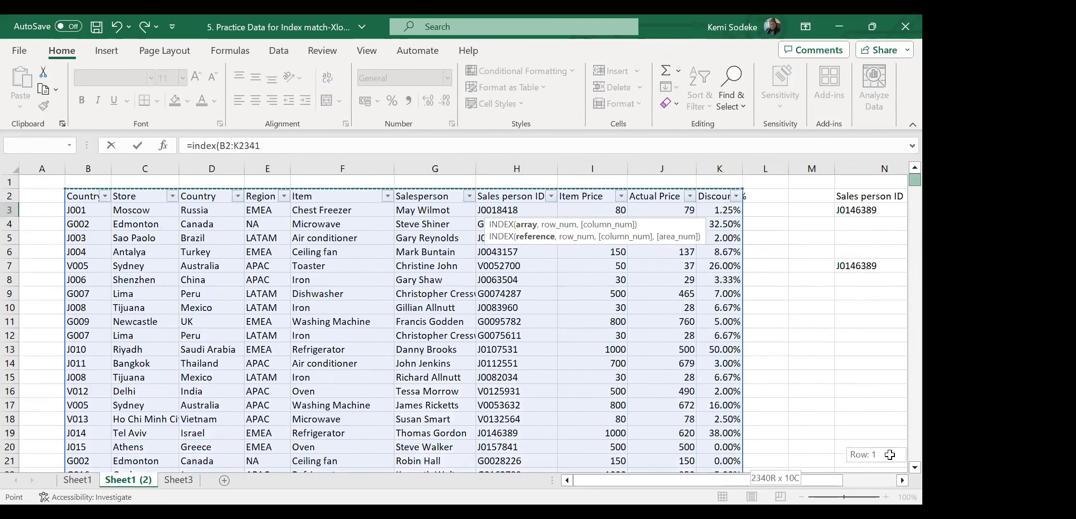
left_click(902, 480)
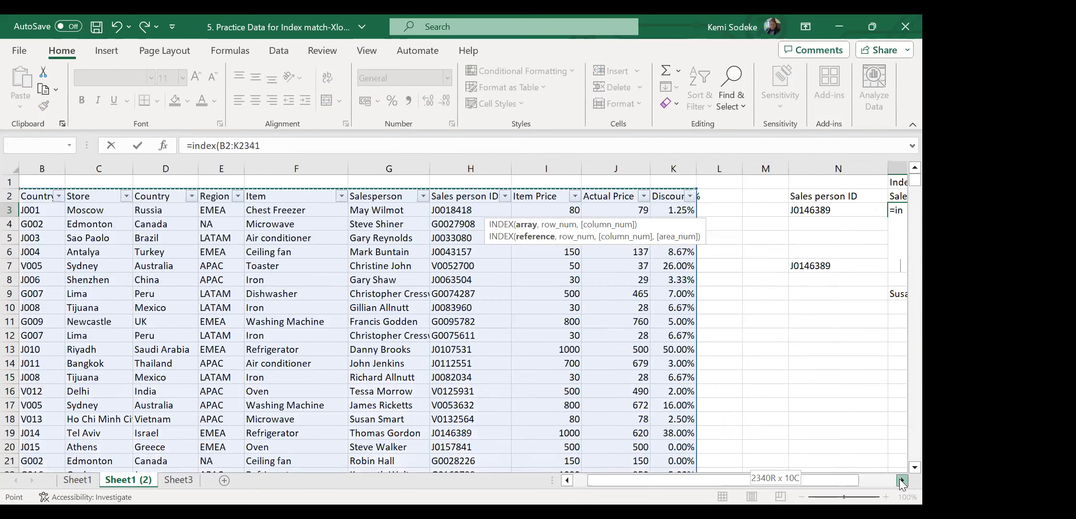
left_click(901, 480)
type(",")
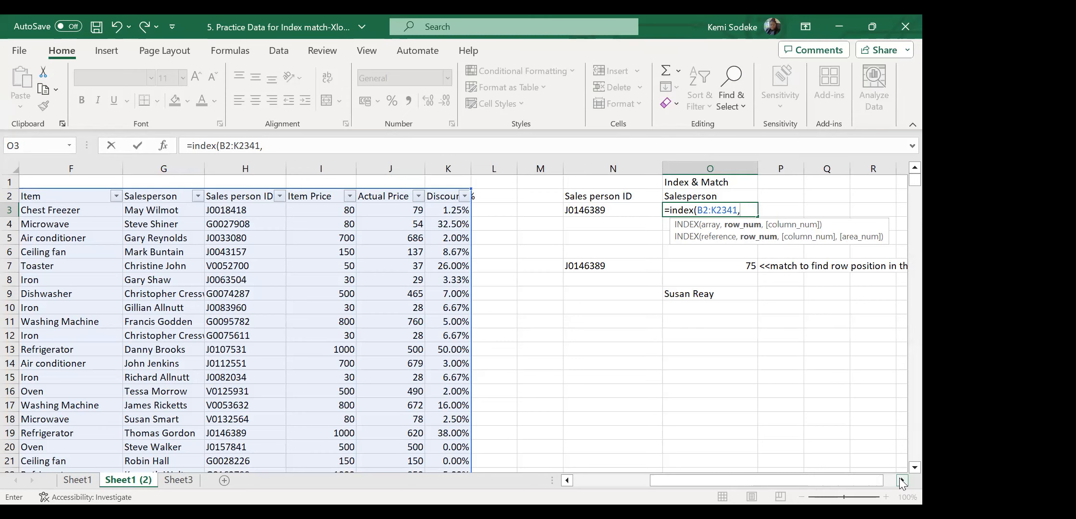
Add match(N3,H2:H2341,0) as the row and 6 as the column in O3's INDEX formula.
type("match")
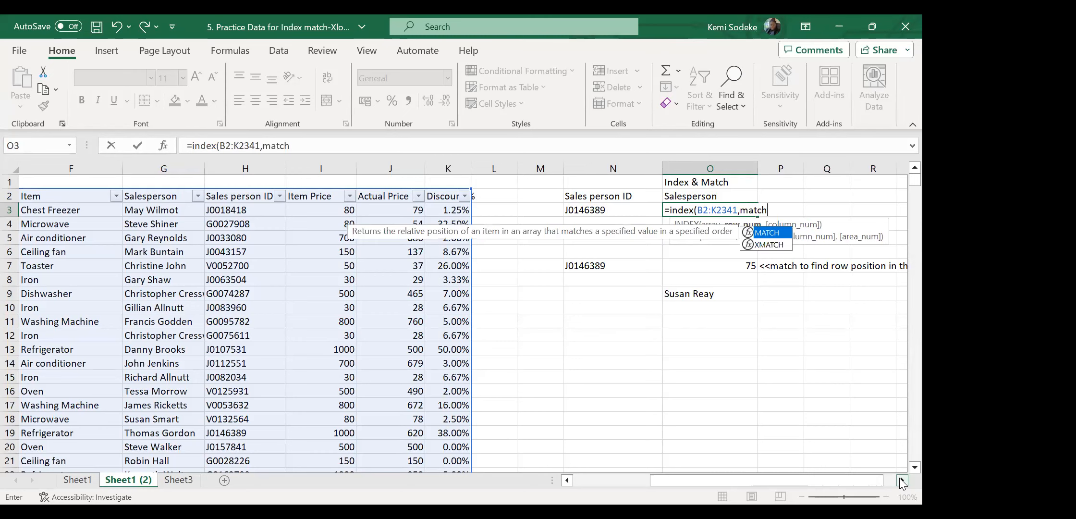
type("(")
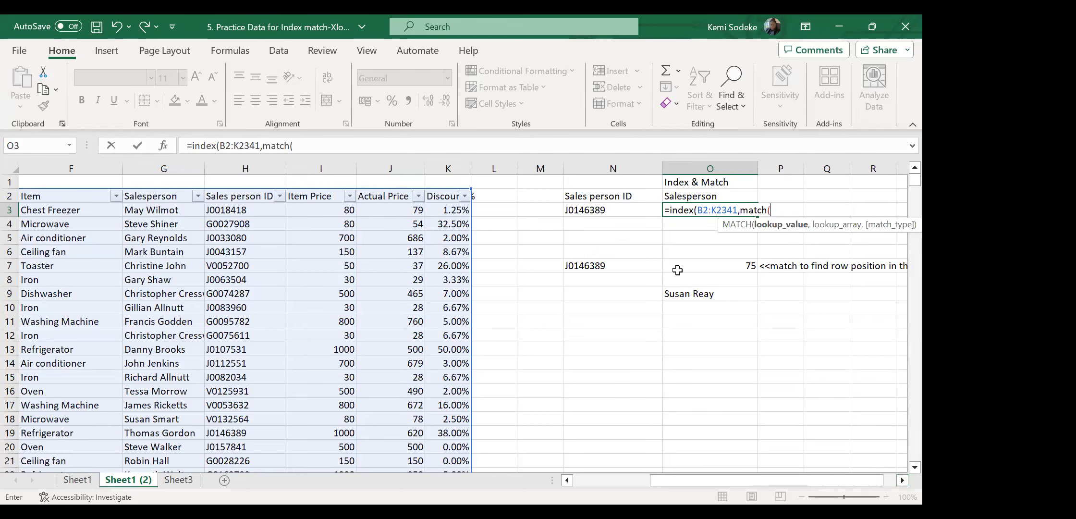
left_click(618, 210)
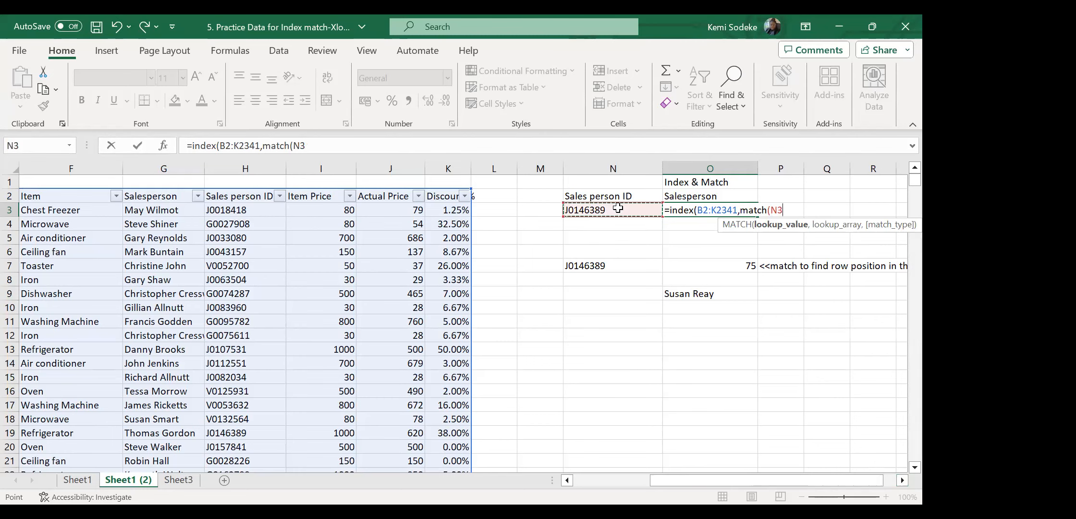
type(",")
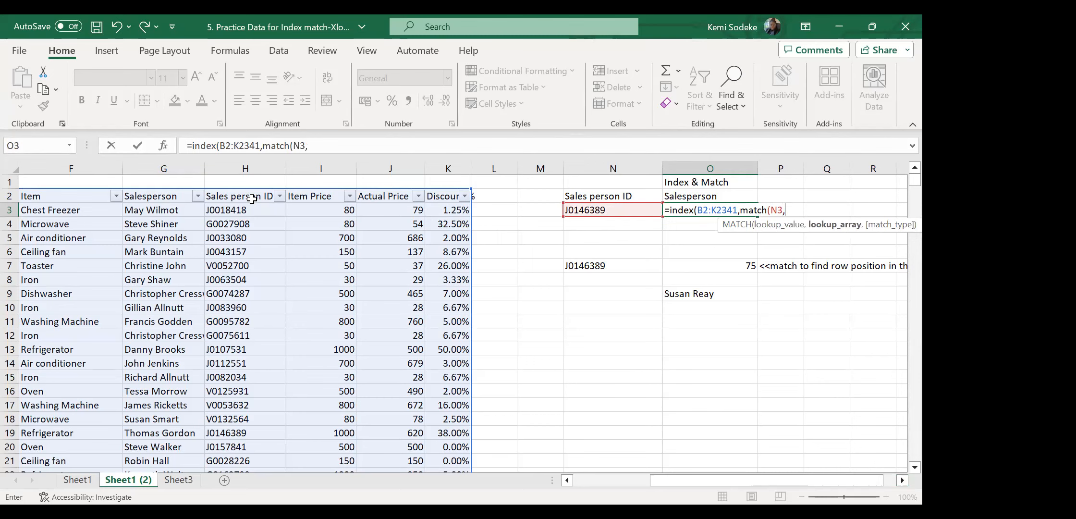
left_click_drag(250, 196, 246, 269)
key("ctrl+shift+Down")
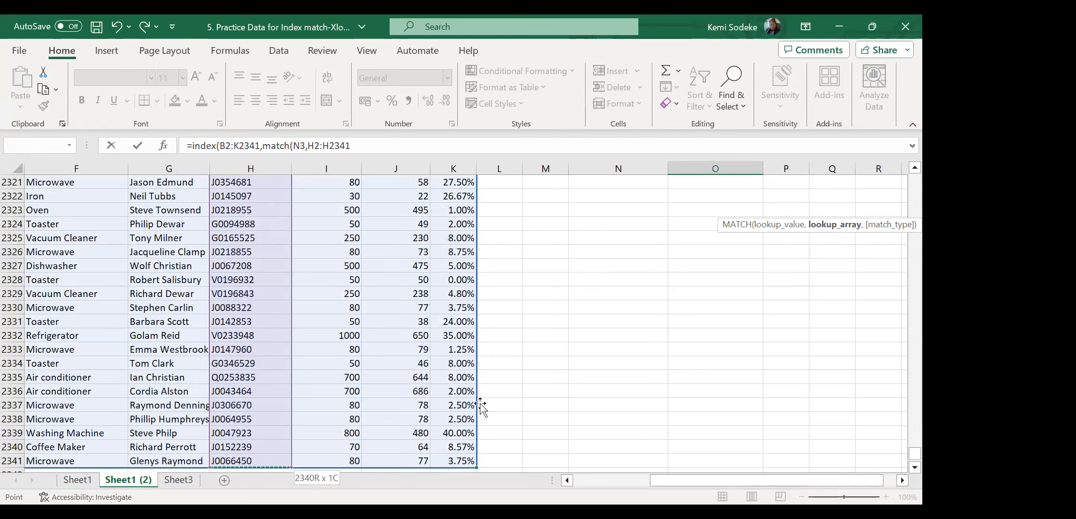
type(",0")
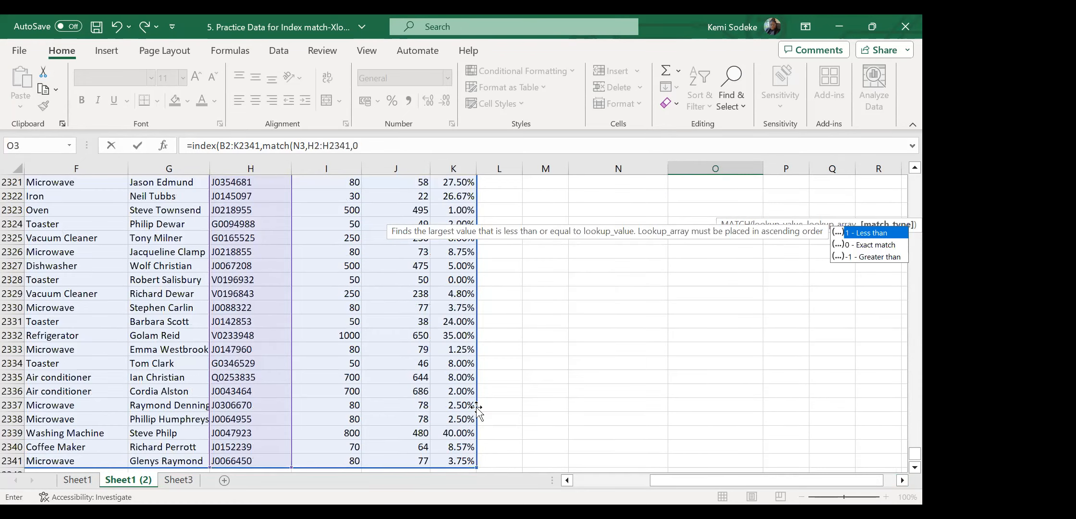
type(")")
left_click_drag(903, 453, 900, 166)
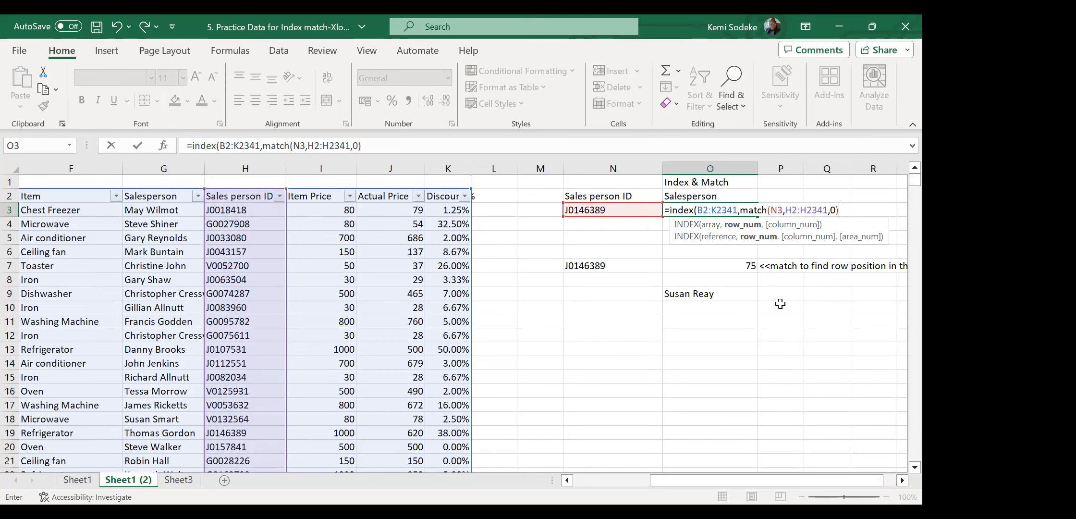
type(",")
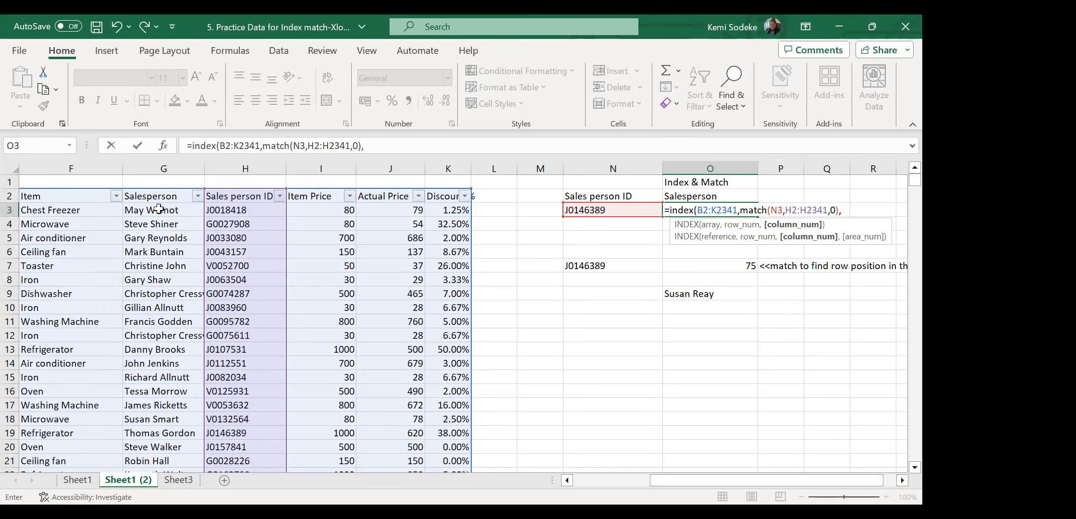
left_click(579, 481)
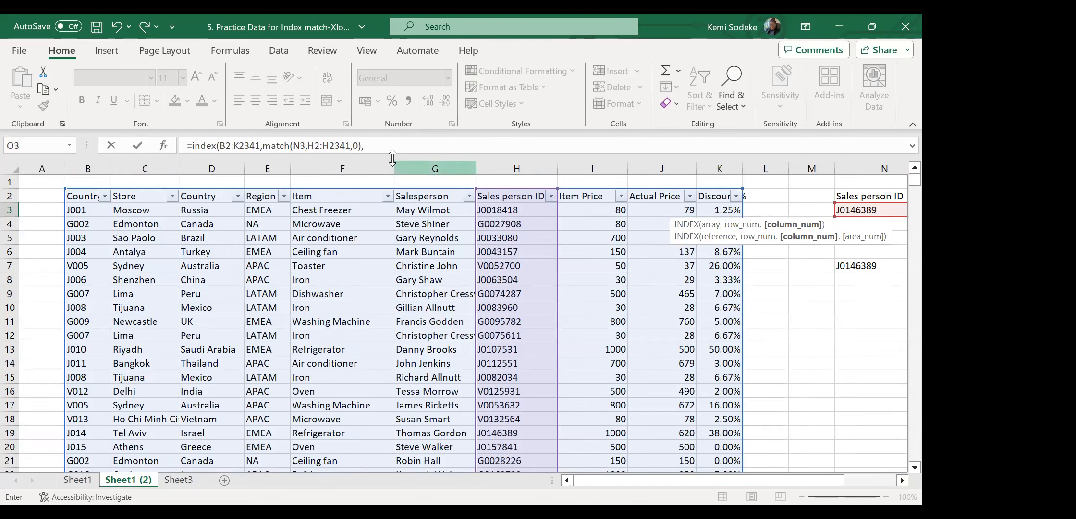
left_click(385, 144)
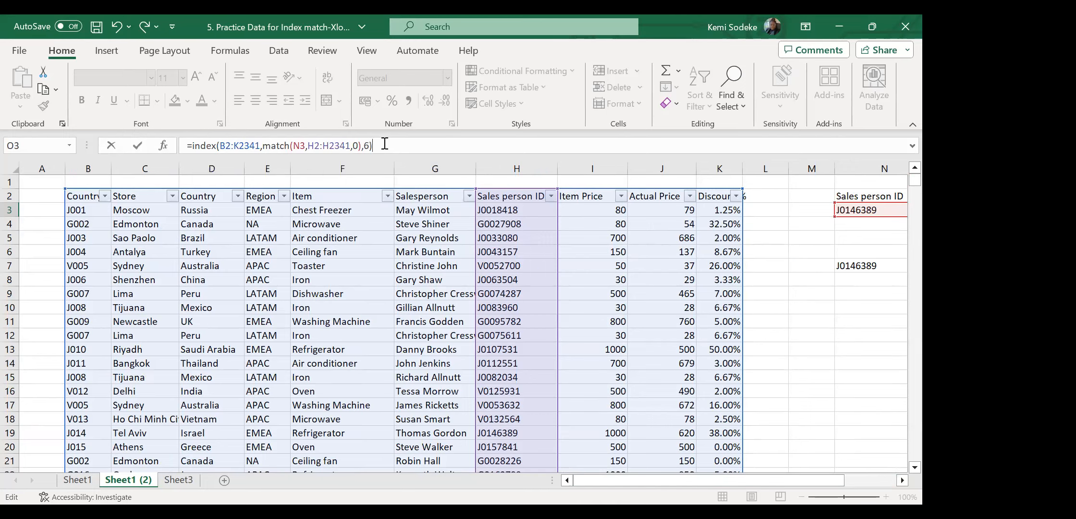
key("Return")
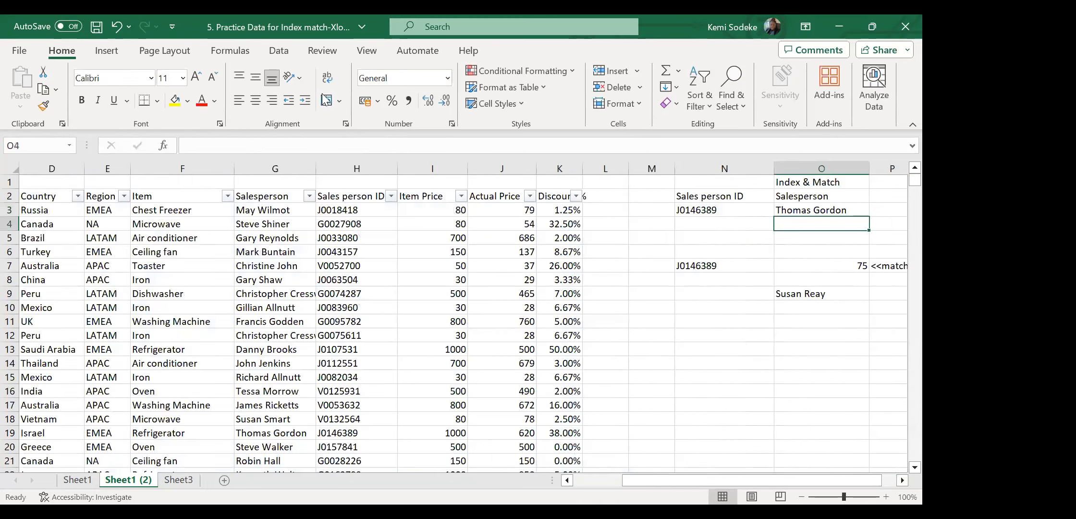
left_click(900, 481)
left_click(900, 481)
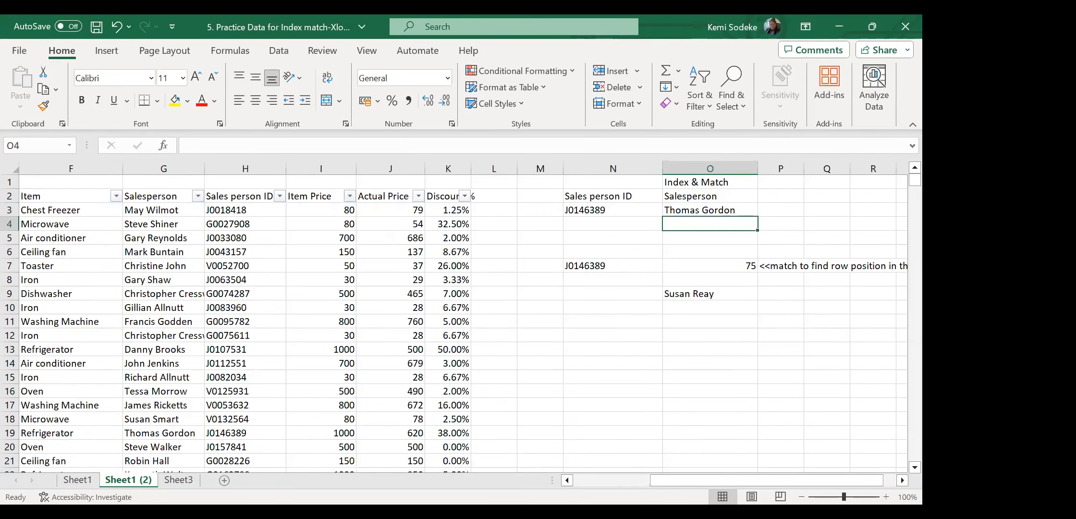
left_click(901, 481)
left_click(900, 481)
left_click(533, 210)
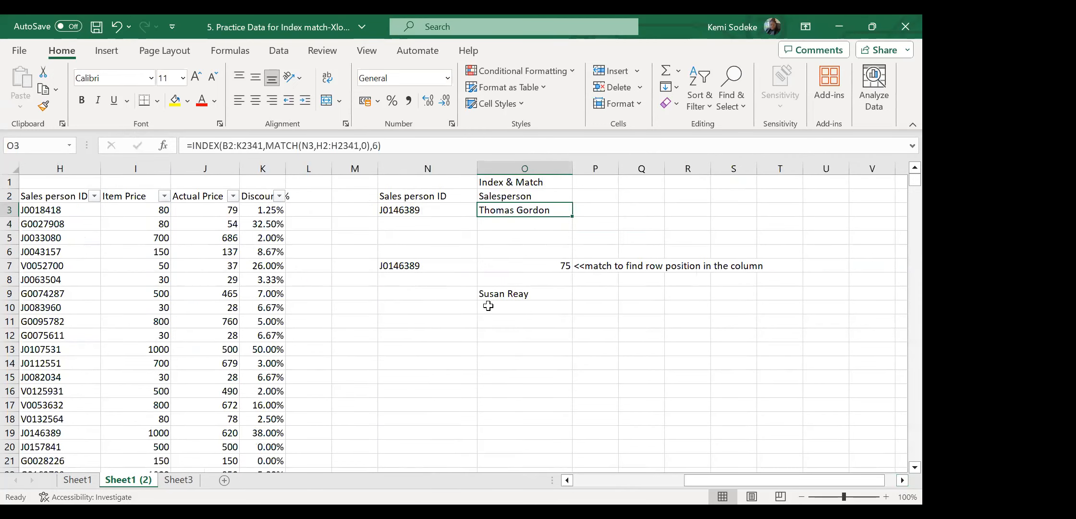
left_click(407, 141)
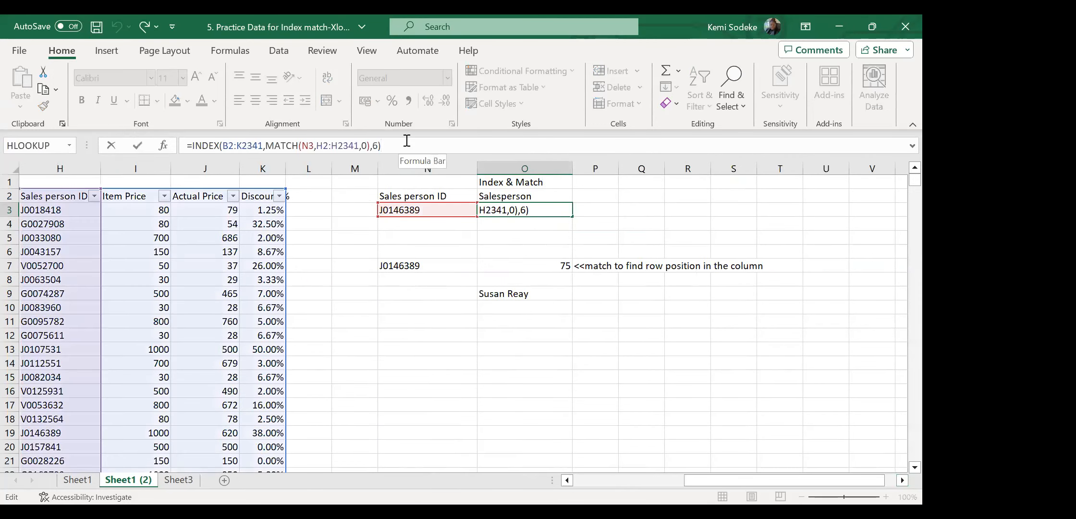
left_click(553, 365)
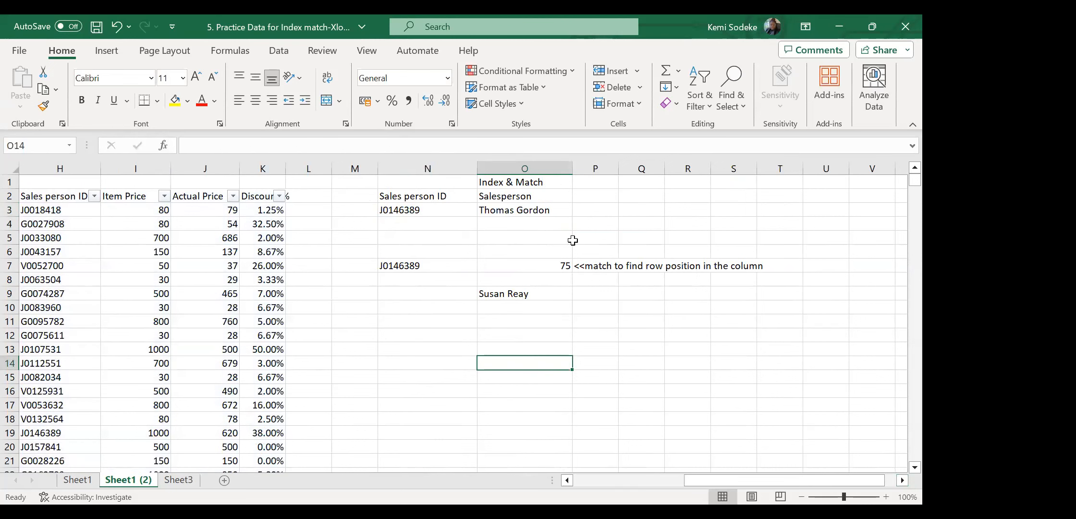
left_click(542, 212)
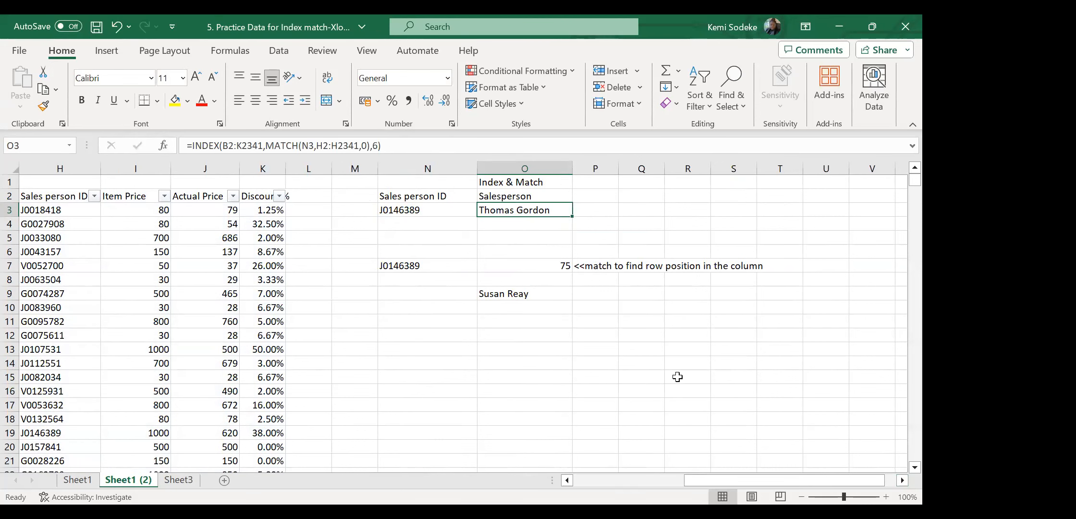
left_click(515, 295)
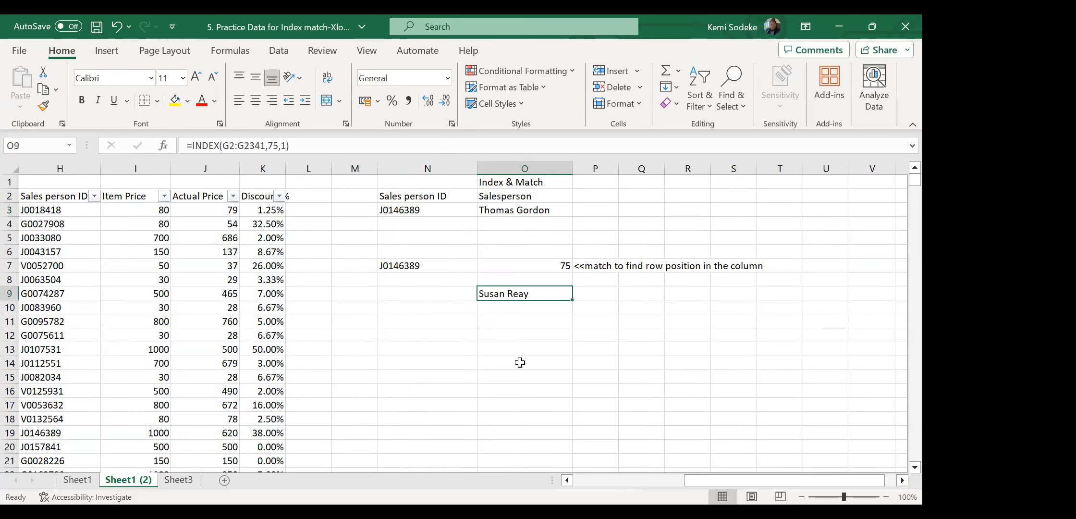
left_click(590, 480)
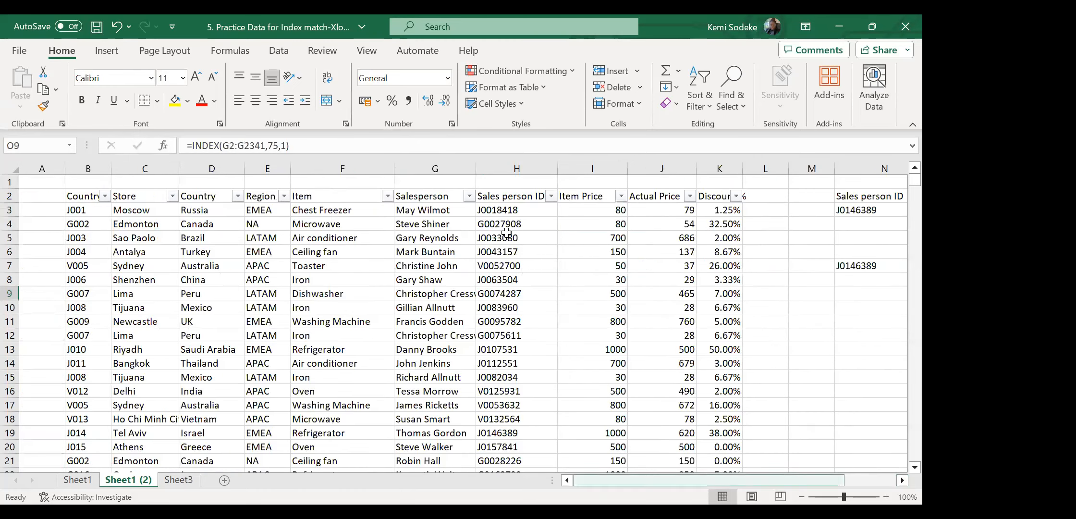
Filter the Sales person ID column to the ID containing 46389 to see its salesperson.
left_click(551, 196)
type("4638")
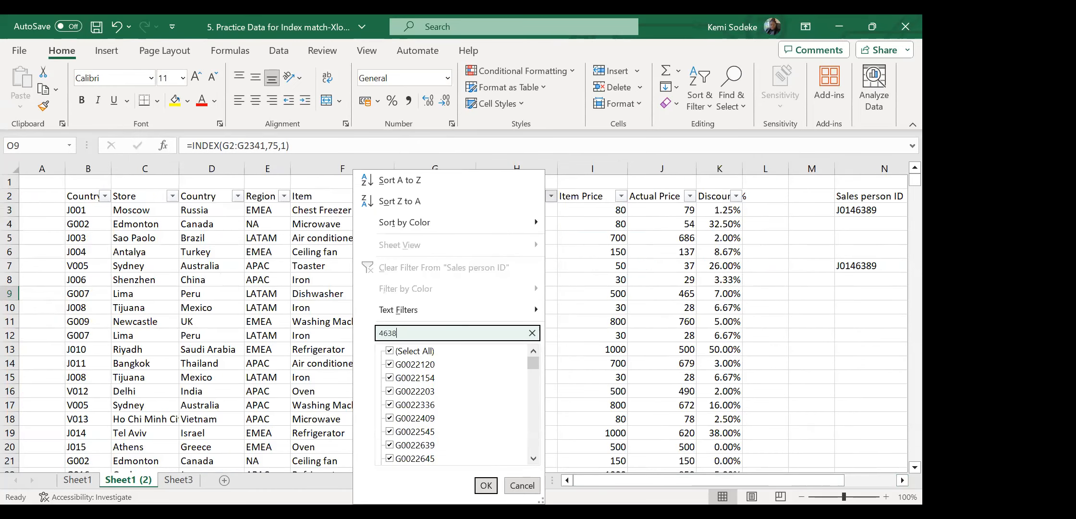
type("9")
left_click(486, 485)
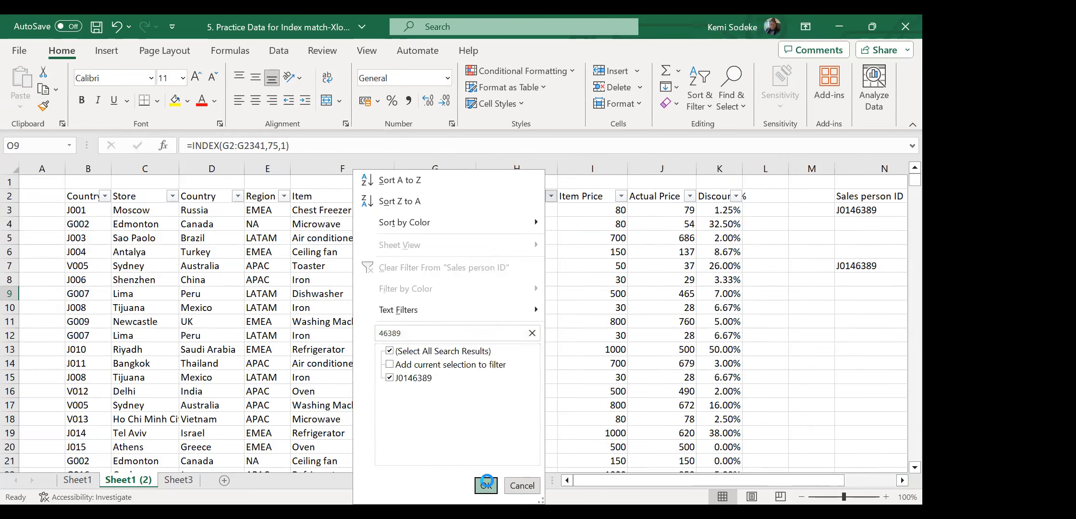
left_click(456, 211)
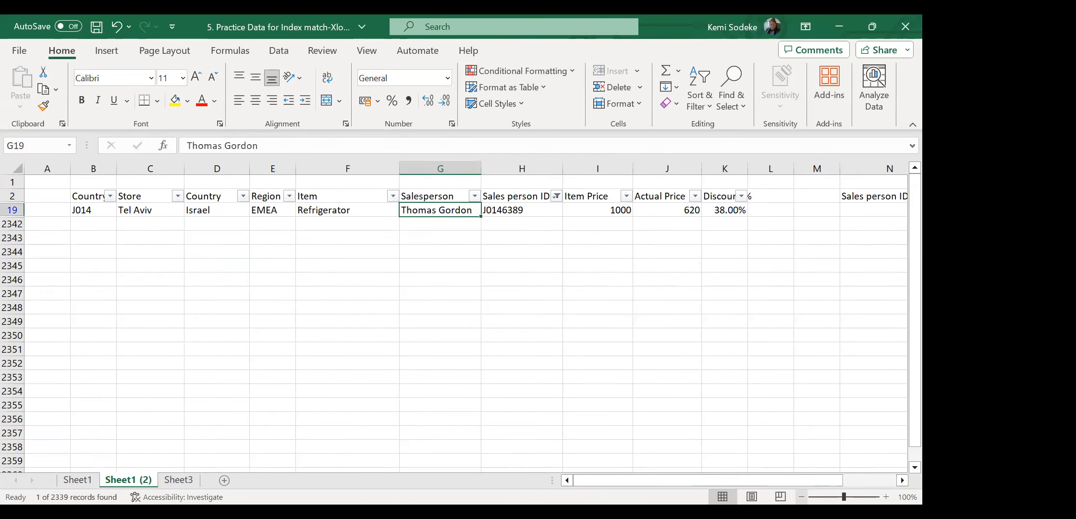
Clear the Sales person ID filter and return to O9's INDEX formula.
left_click(901, 480)
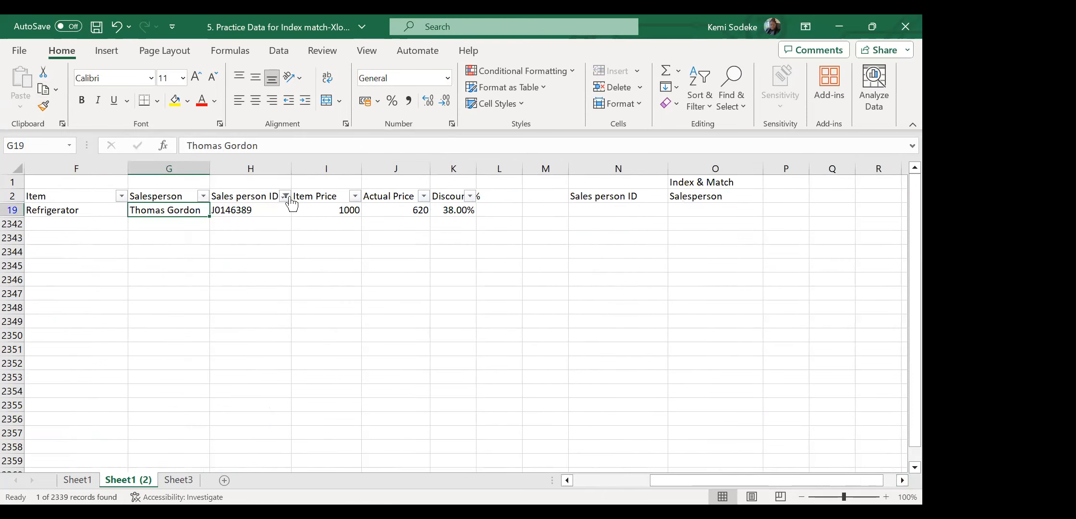
left_click(204, 267)
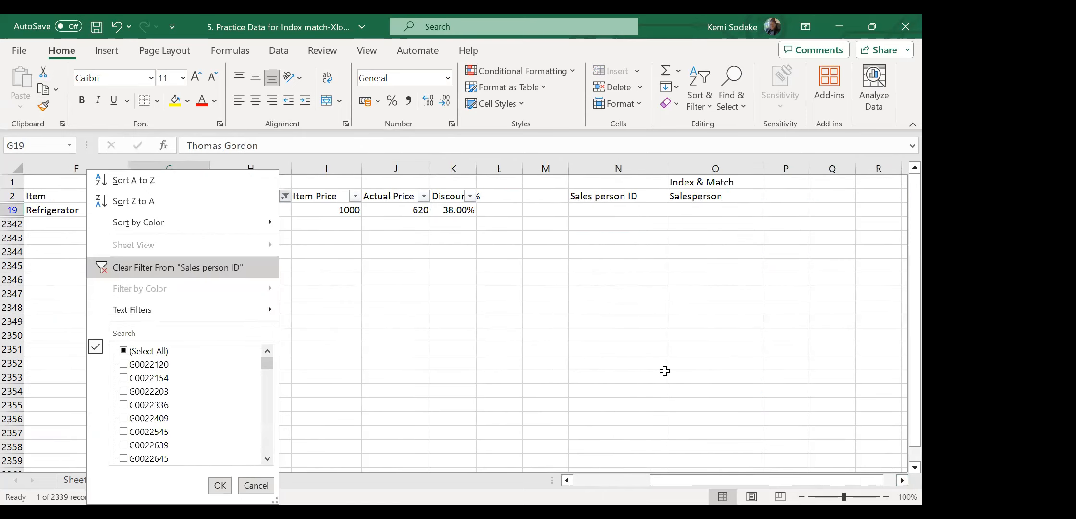
left_click(730, 267)
left_click(734, 296)
left_click(306, 142)
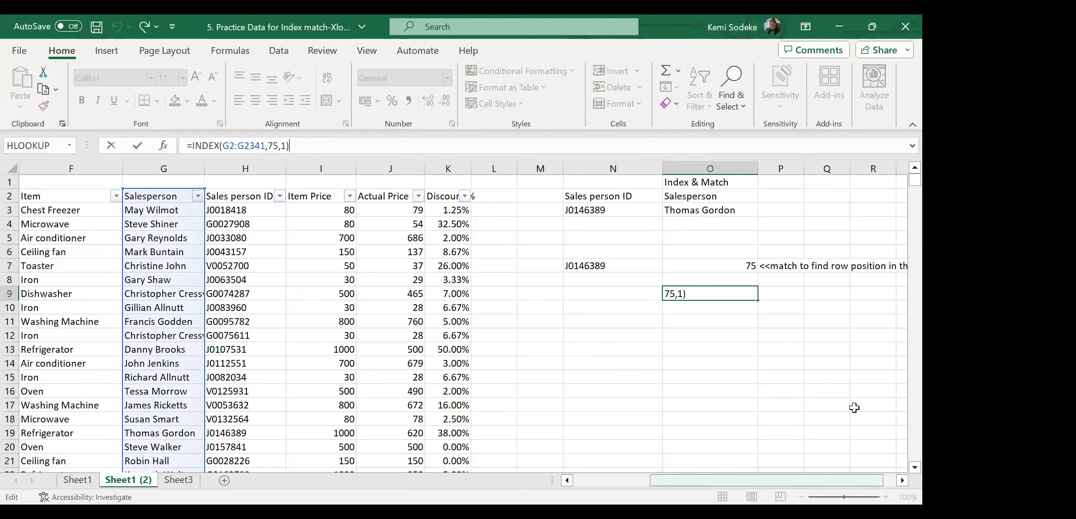
left_click(710, 362)
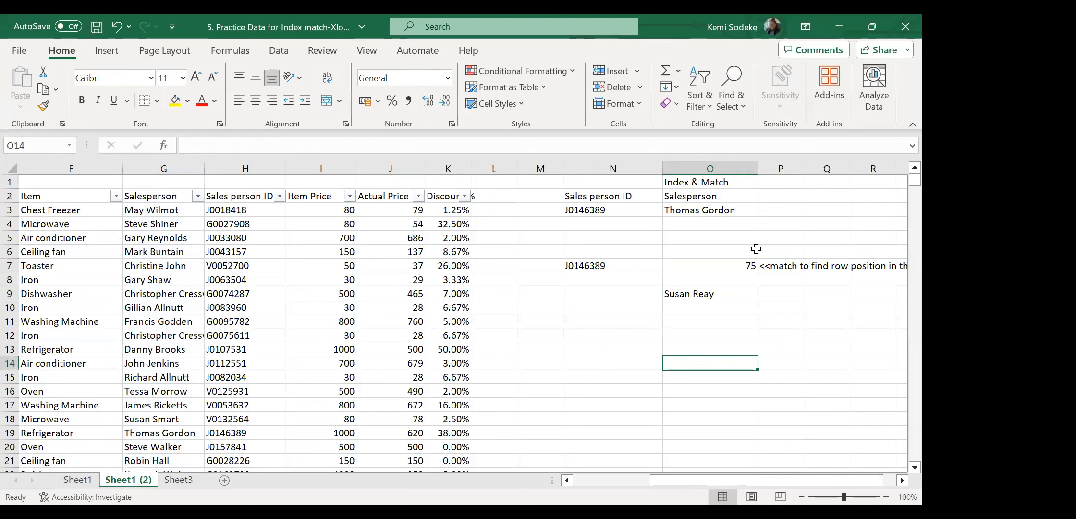
left_click(737, 264)
left_click(702, 291)
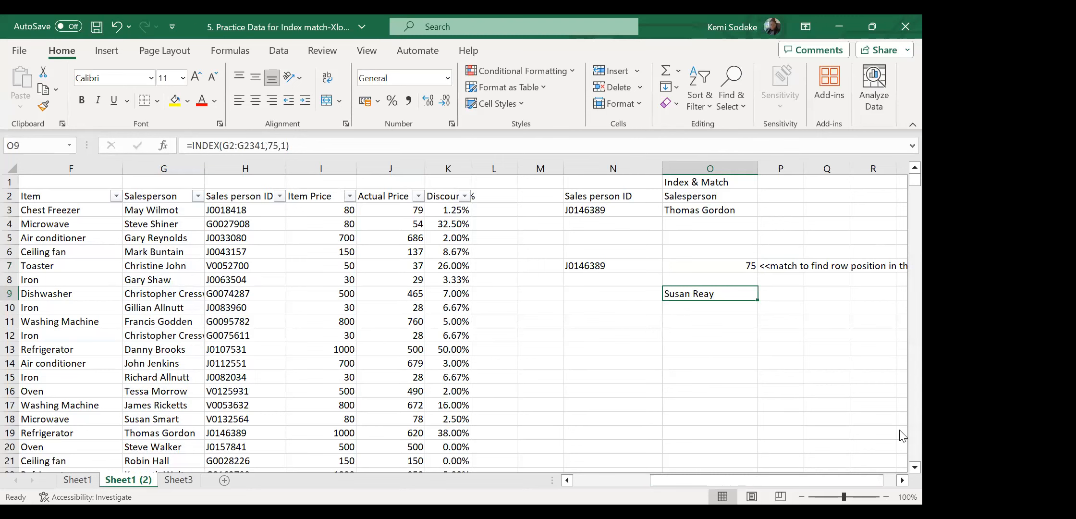
left_click(312, 145)
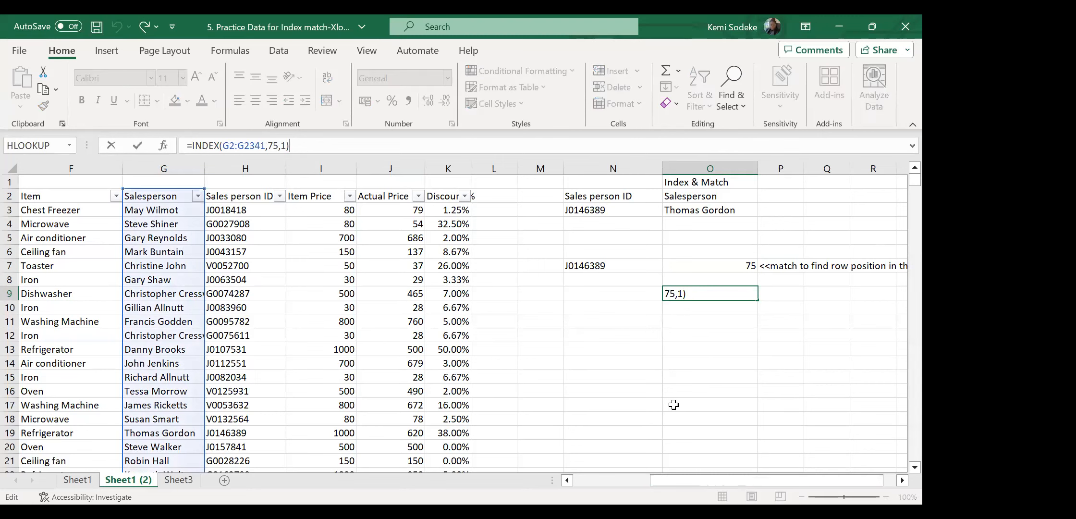
left_click(687, 381)
left_click(732, 264)
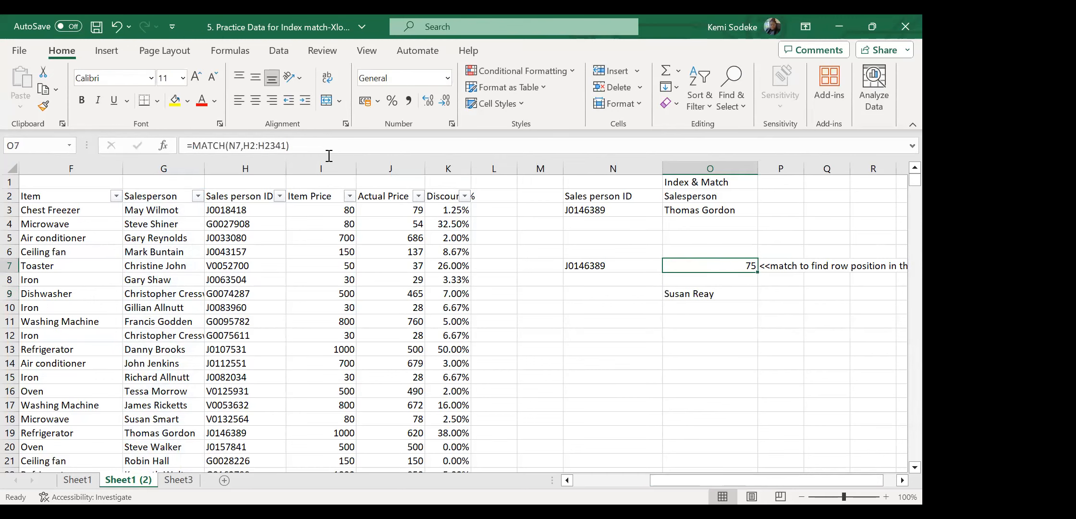
left_click(314, 146)
left_click(703, 386)
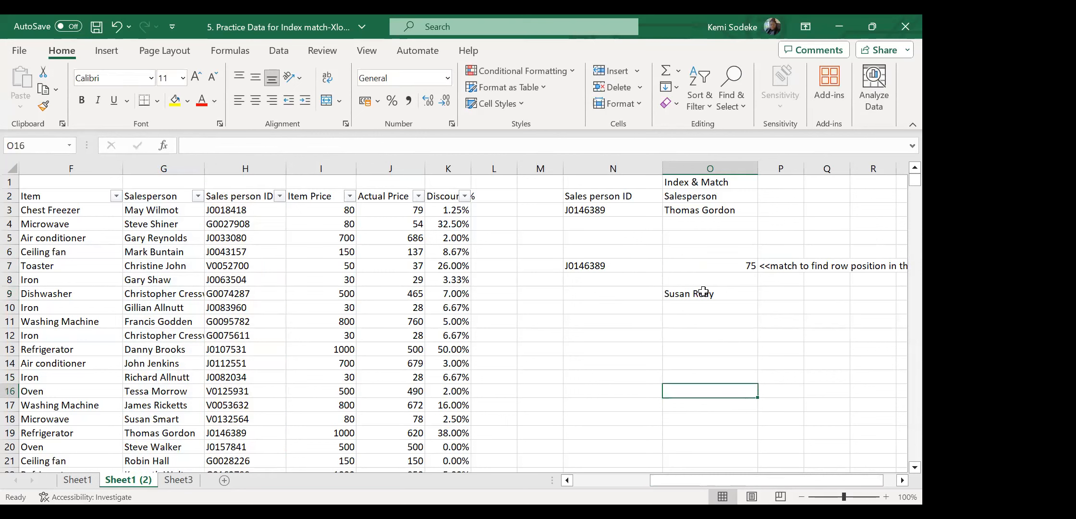
left_click(709, 265)
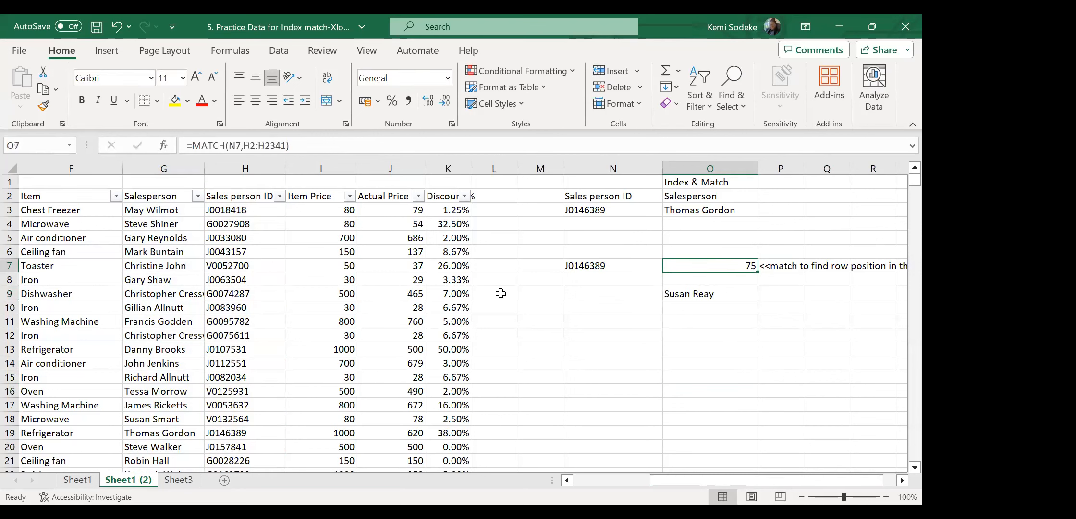
left_click(312, 144)
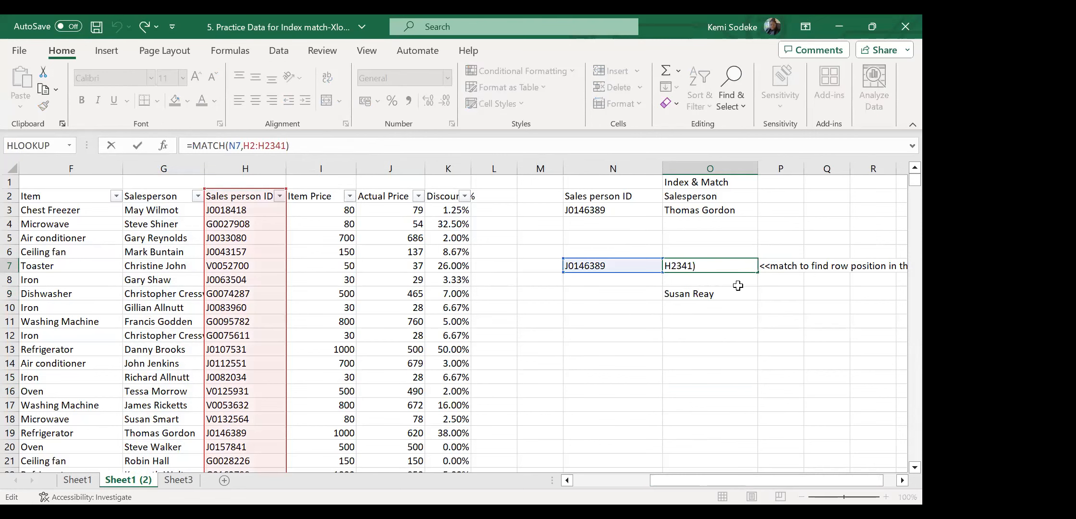
left_click(707, 295)
left_click(728, 264)
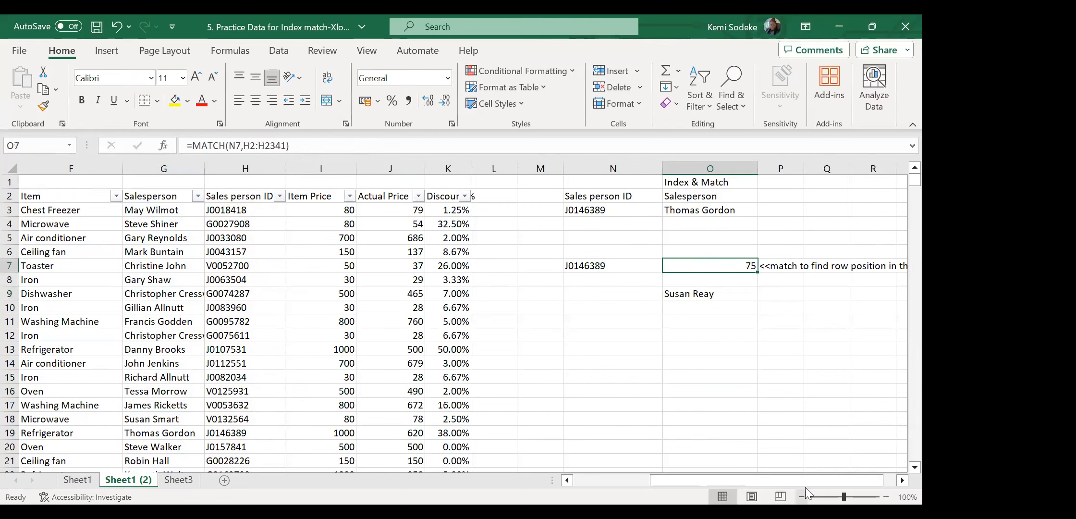
left_click(725, 294)
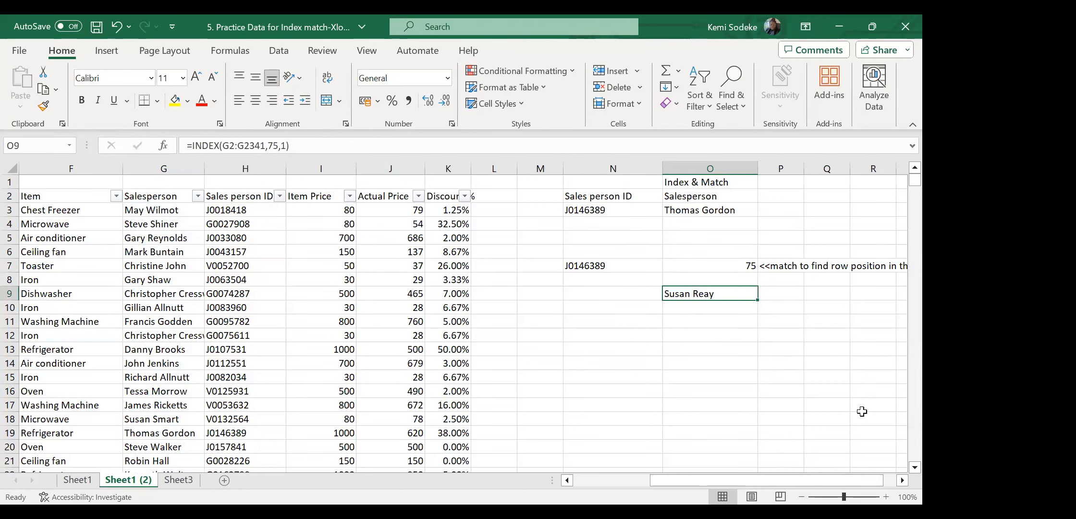
left_click(310, 146)
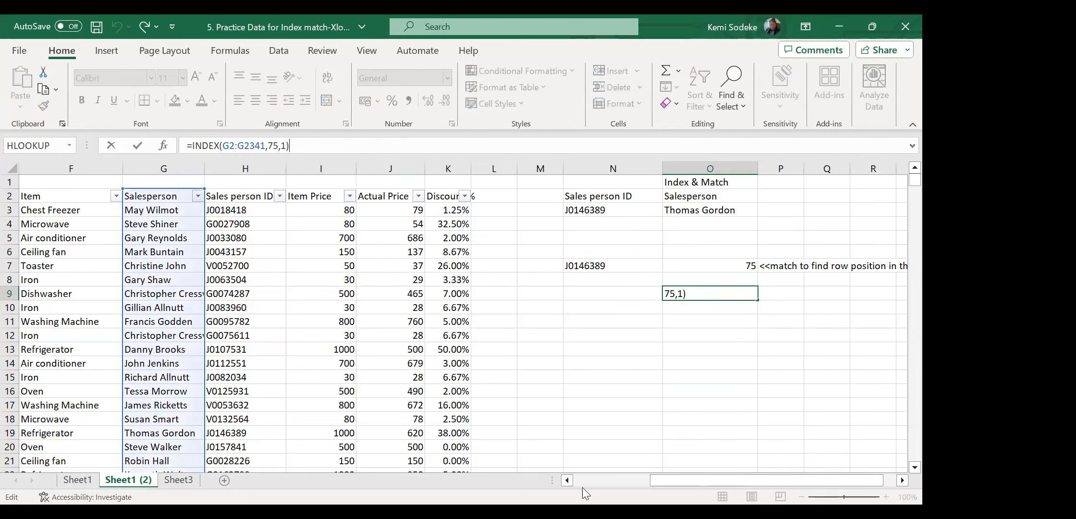
left_click(746, 394)
left_click(716, 267)
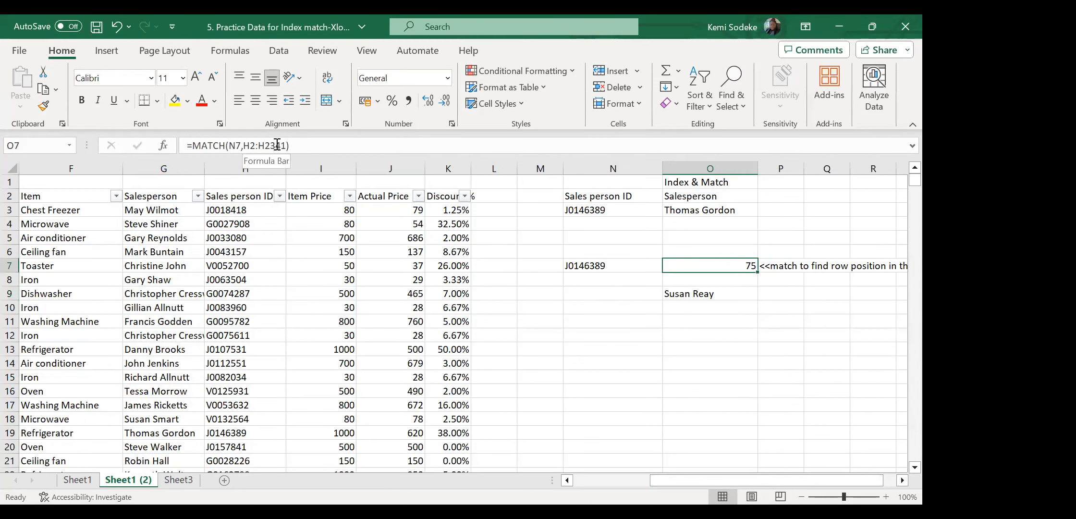
left_click(300, 145)
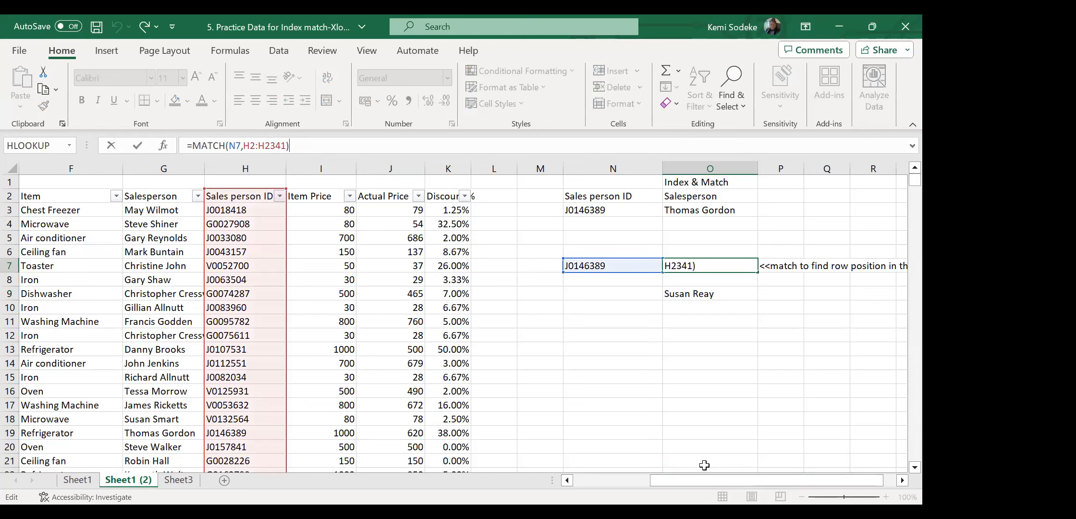
left_click(715, 429)
left_click(710, 293)
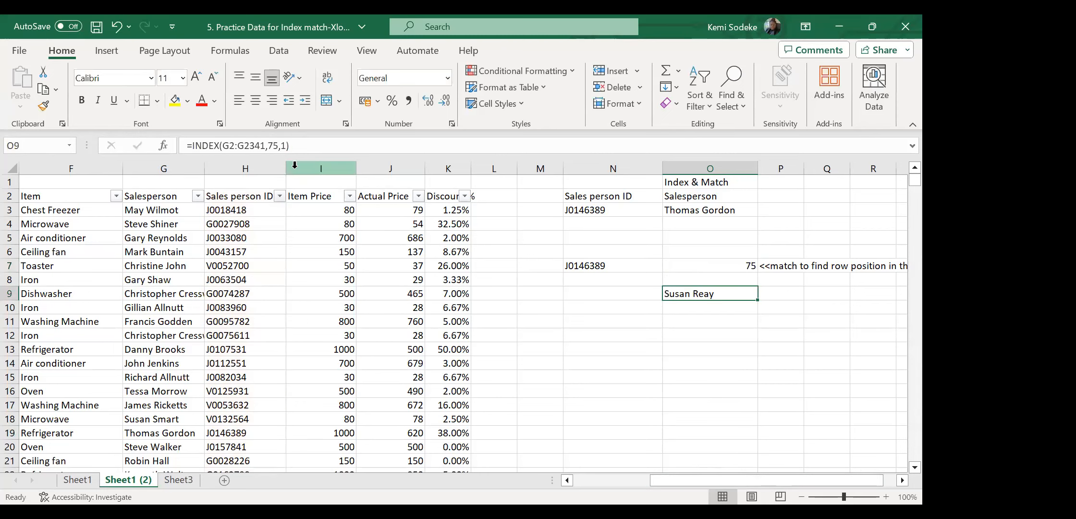
left_click(303, 145)
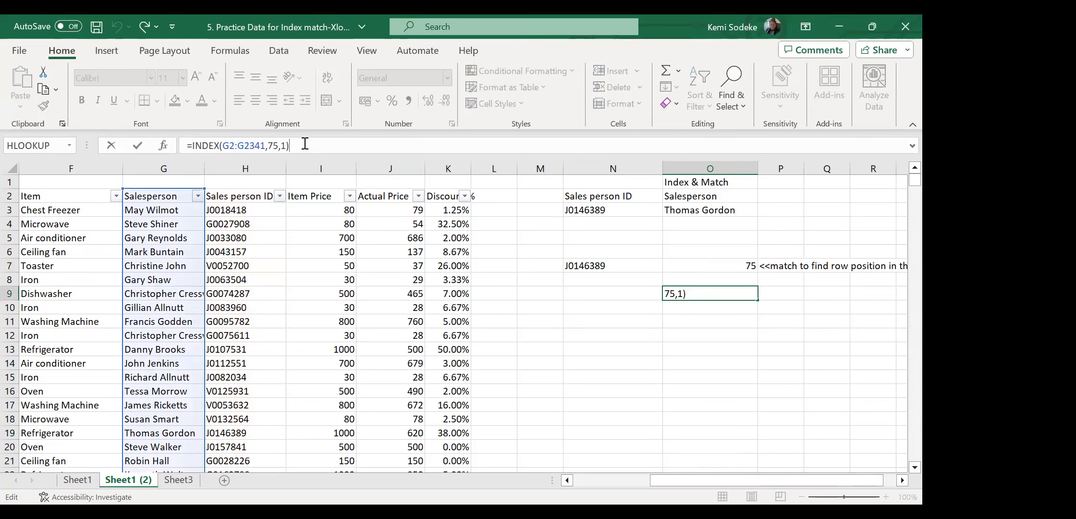
left_click(677, 407)
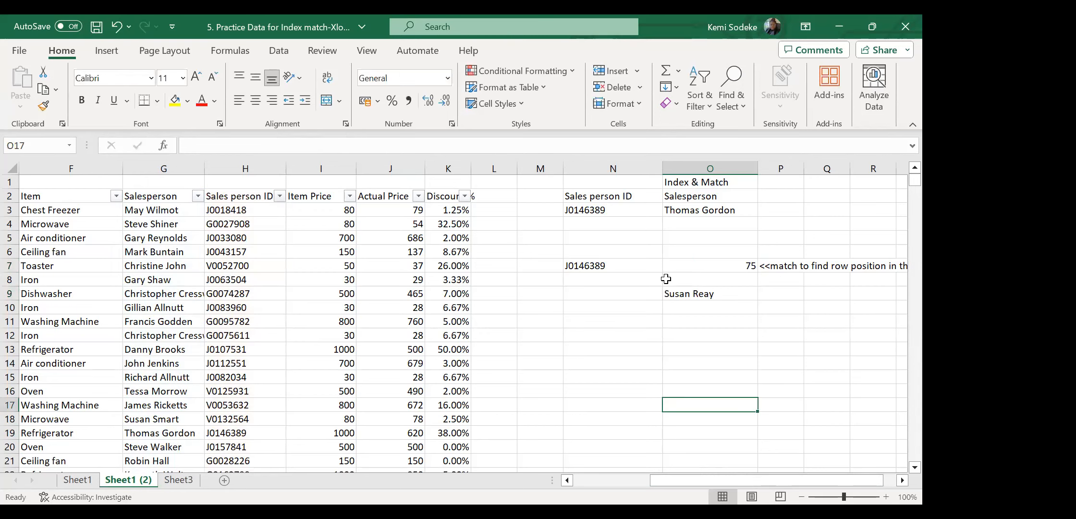
left_click(687, 211)
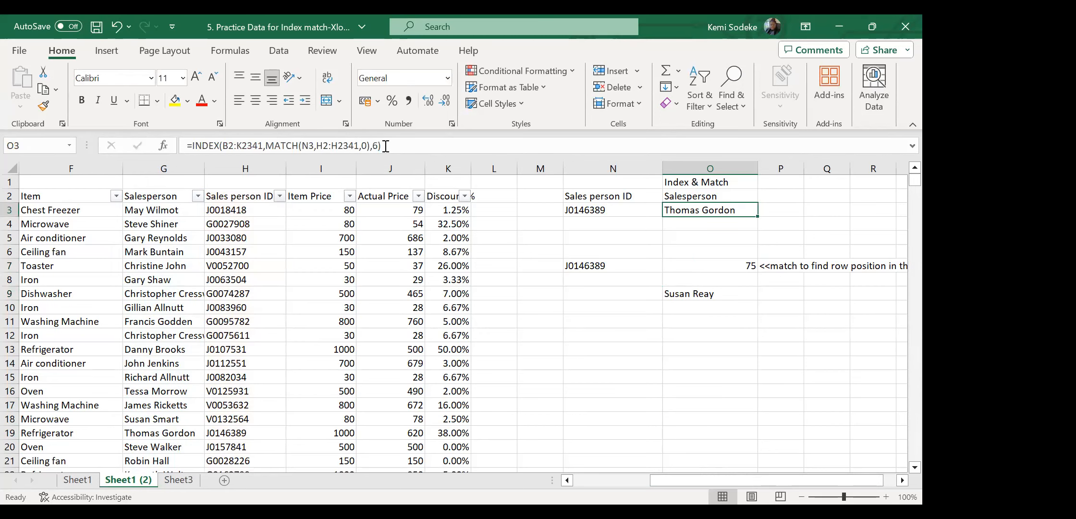
left_click(413, 143)
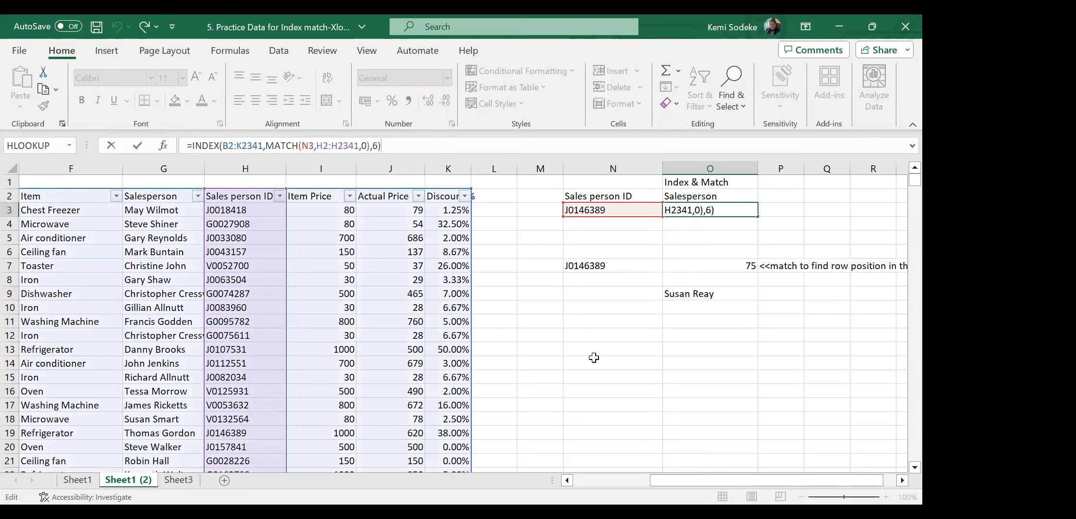
left_click(628, 395)
left_click(722, 294)
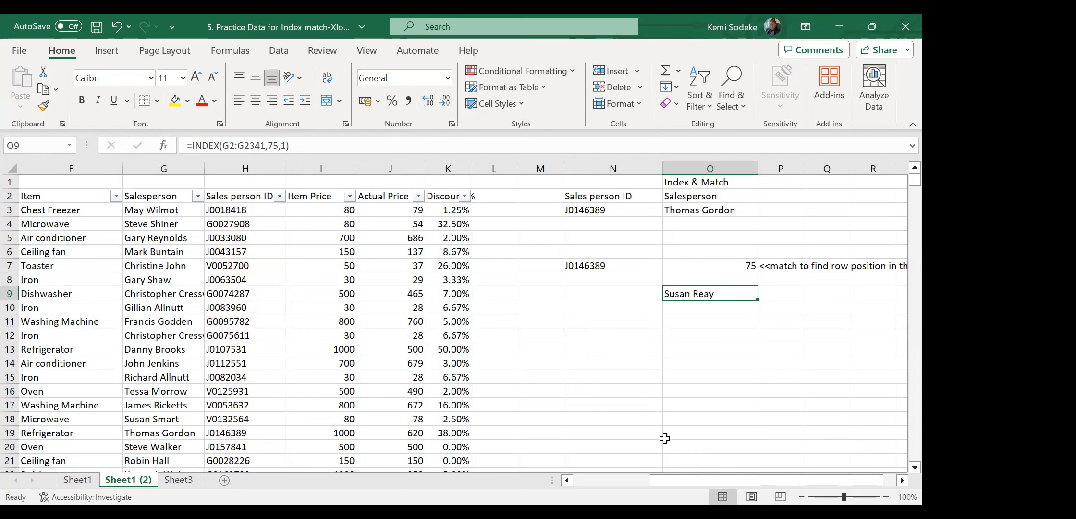
left_click(305, 140)
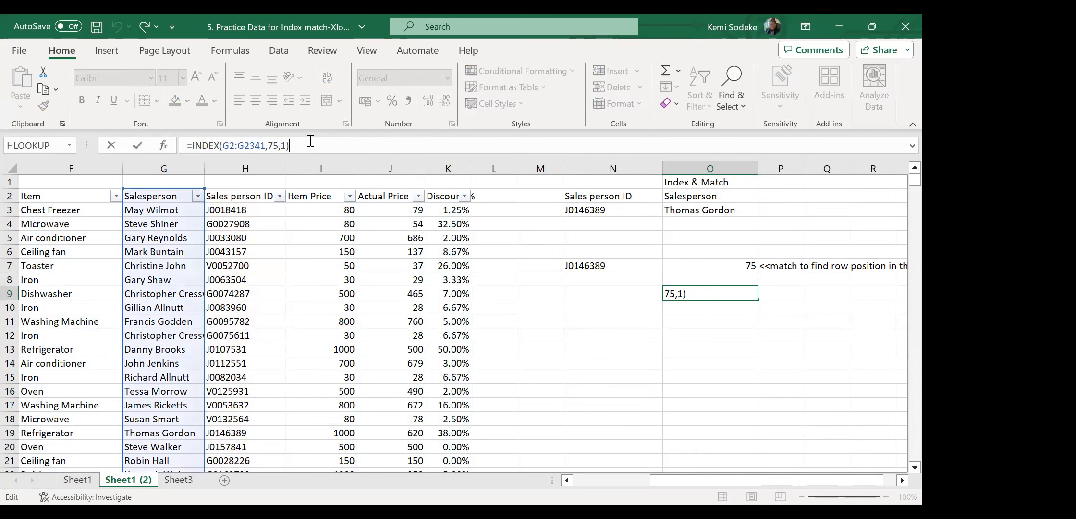
left_click(676, 409)
left_click(692, 294)
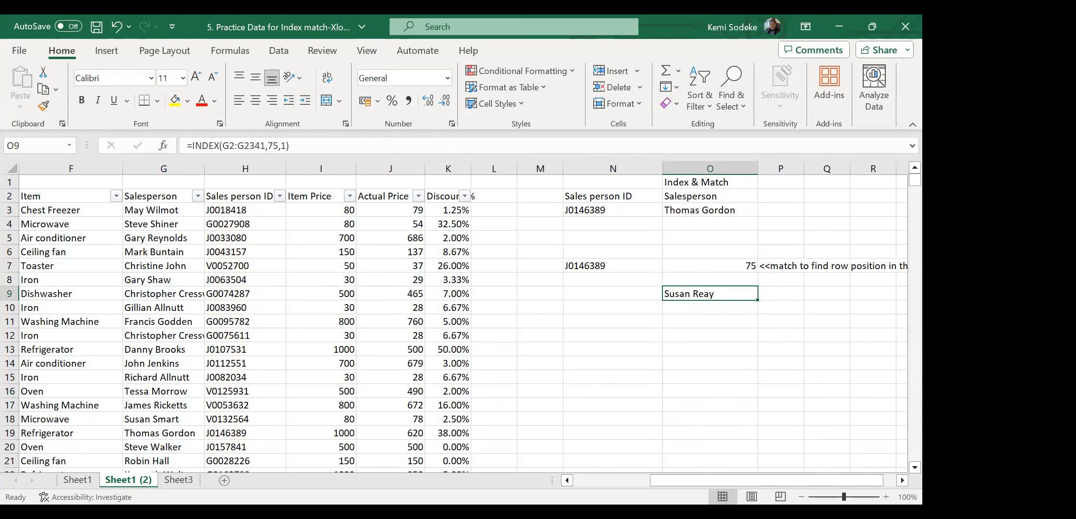
left_click(613, 264)
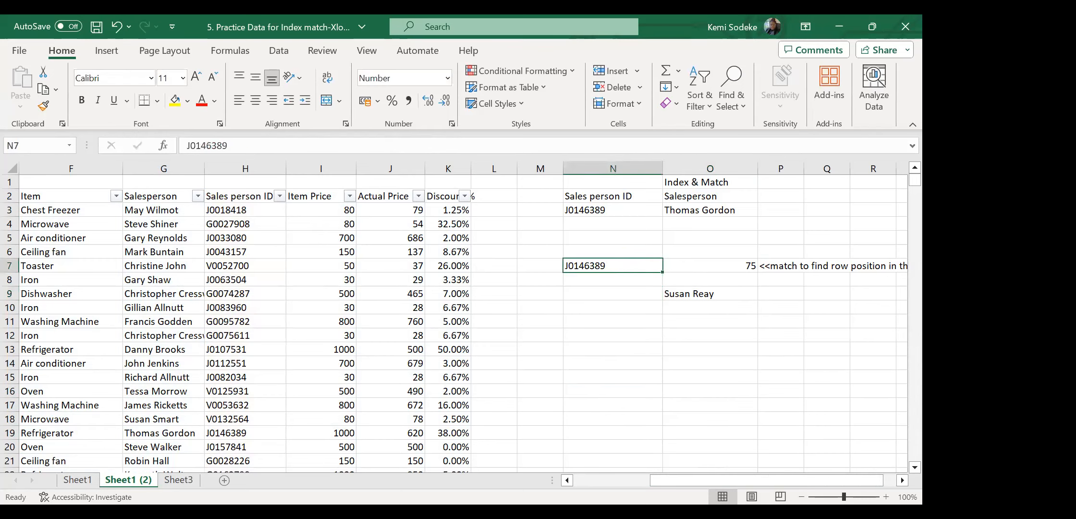
left_click(902, 480)
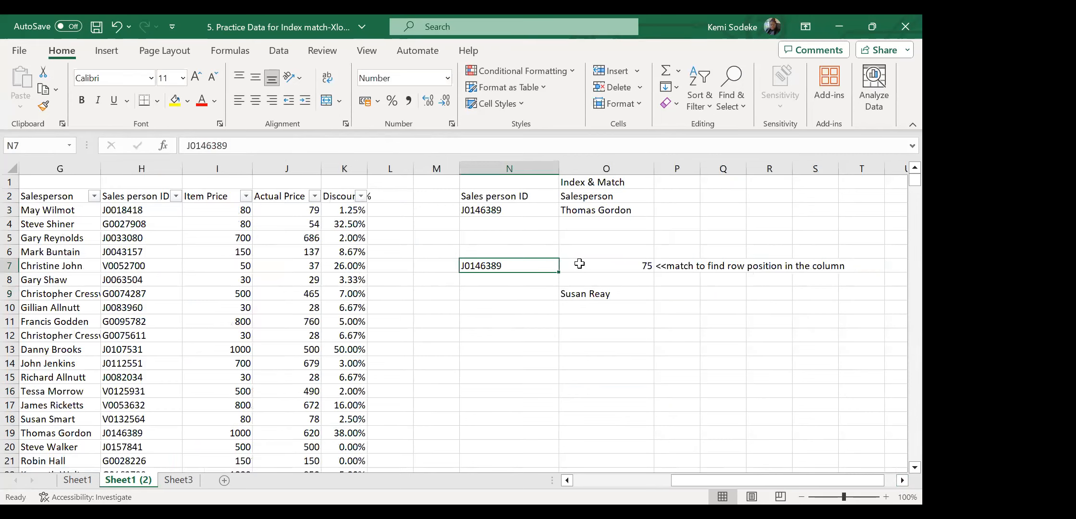
Compare the formulas in O3, O7 (position 75) and O9 (INDEX result).
left_click(610, 263)
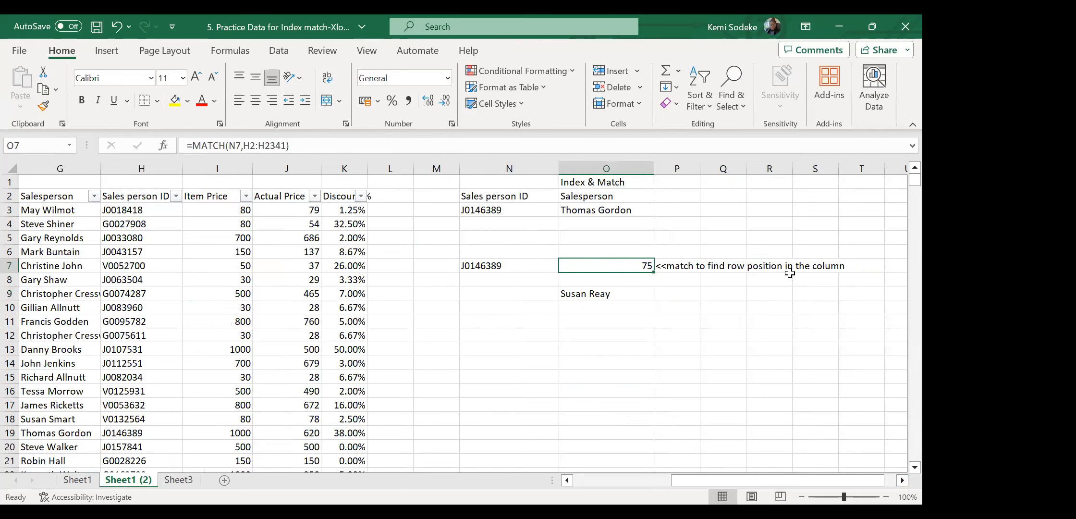
left_click(310, 143)
left_click(623, 379)
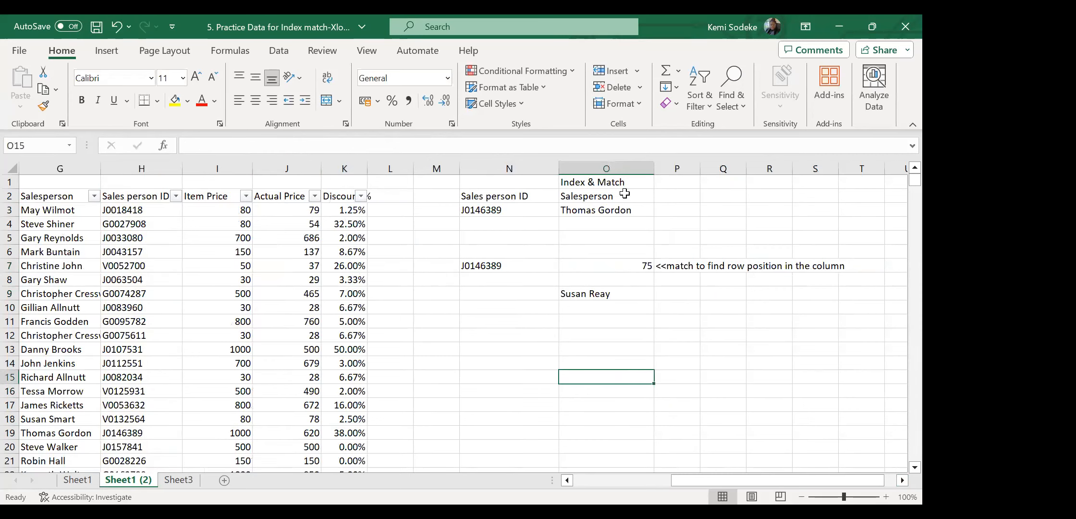
left_click(608, 211)
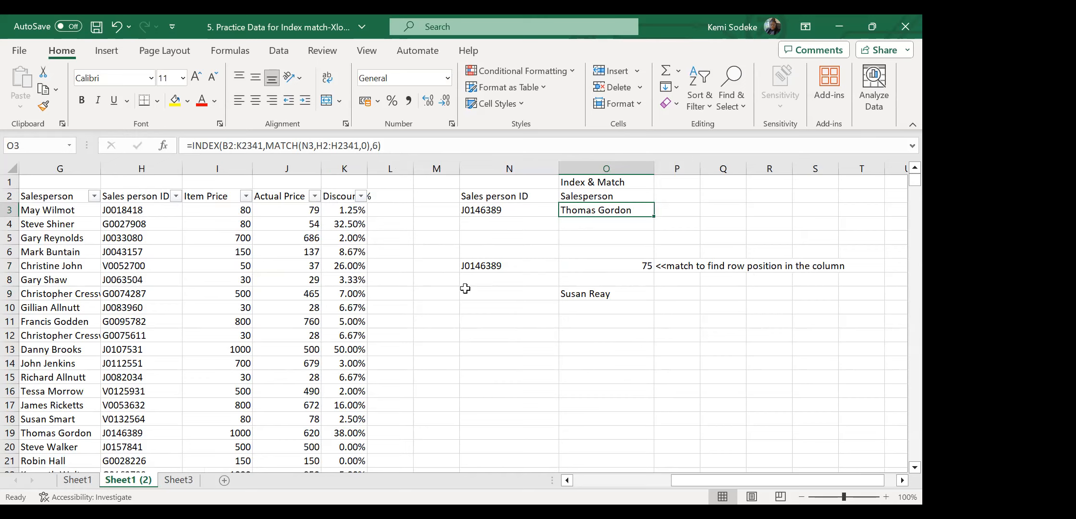
left_click(606, 295)
left_click(618, 266)
left_click(597, 293)
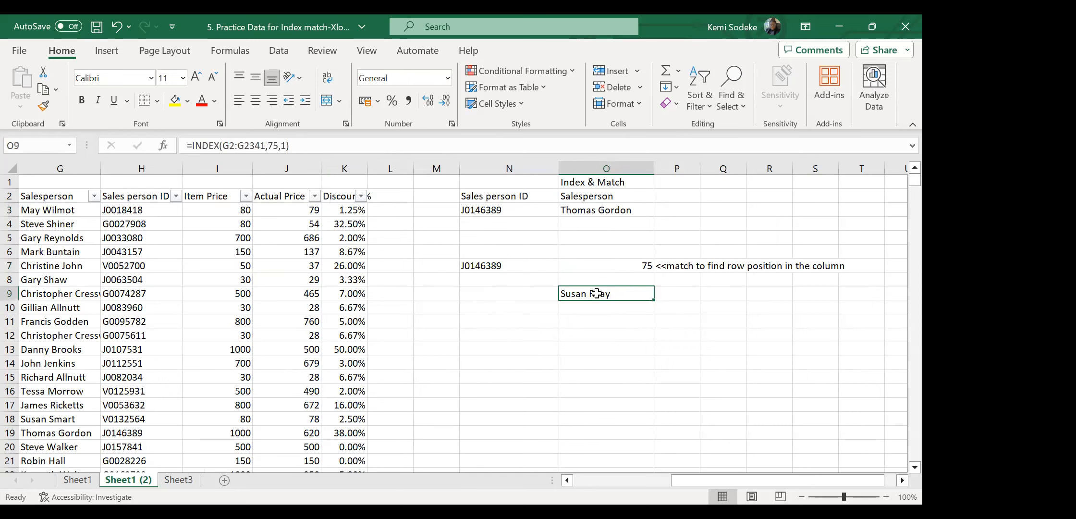
left_click(623, 265)
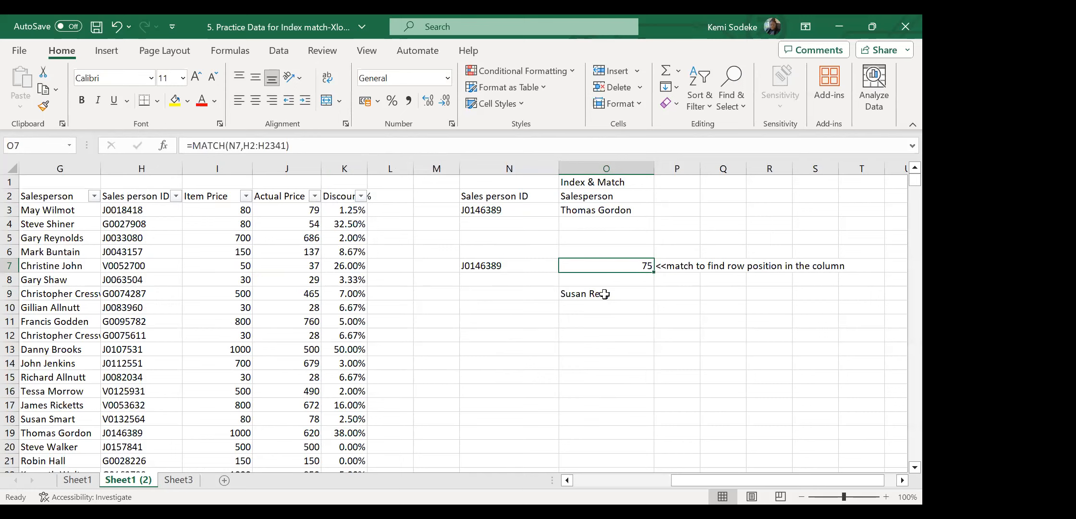
left_click(605, 294)
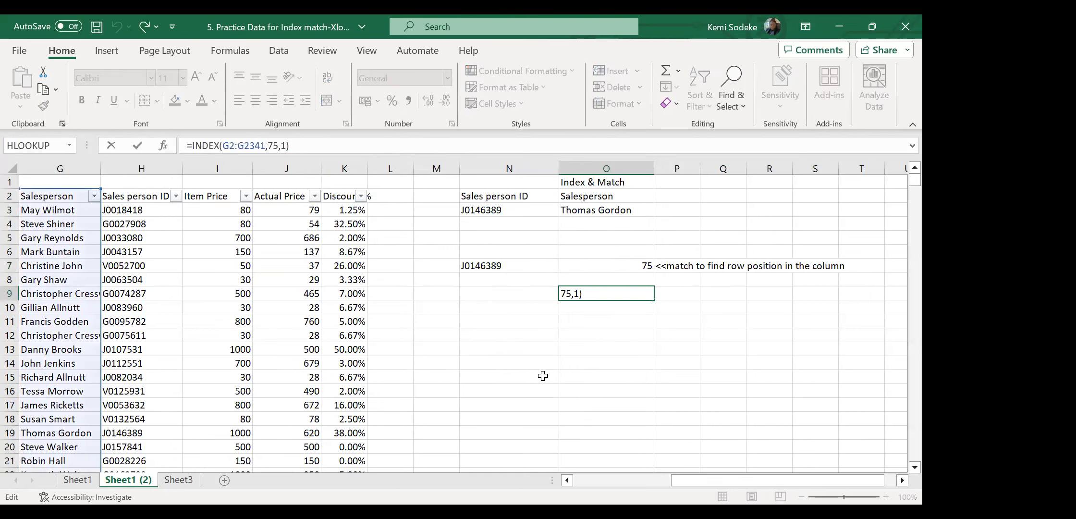
left_click(633, 264)
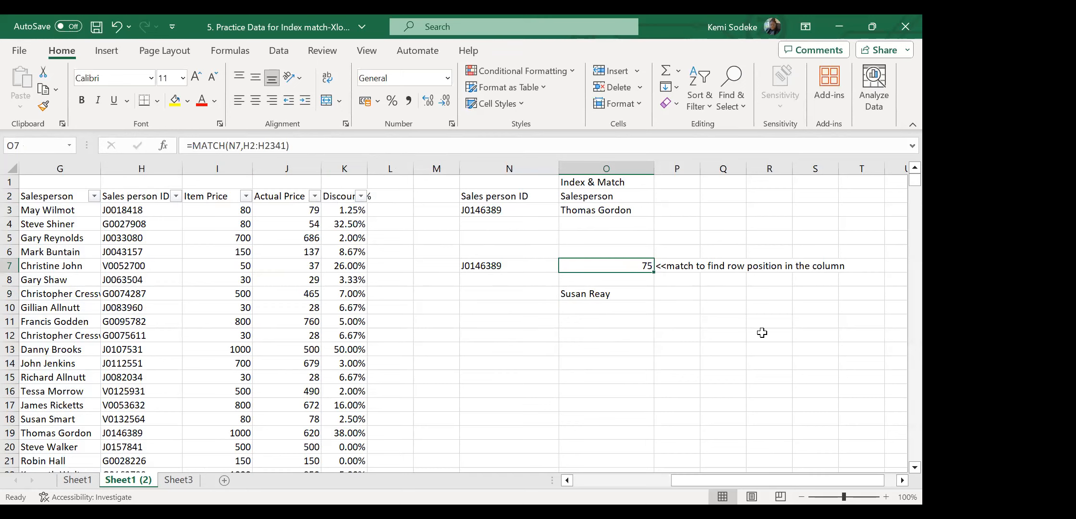
Enter =MATCH(N3,H2:H2341,0) in O7, returning row position 18.
type("=match")
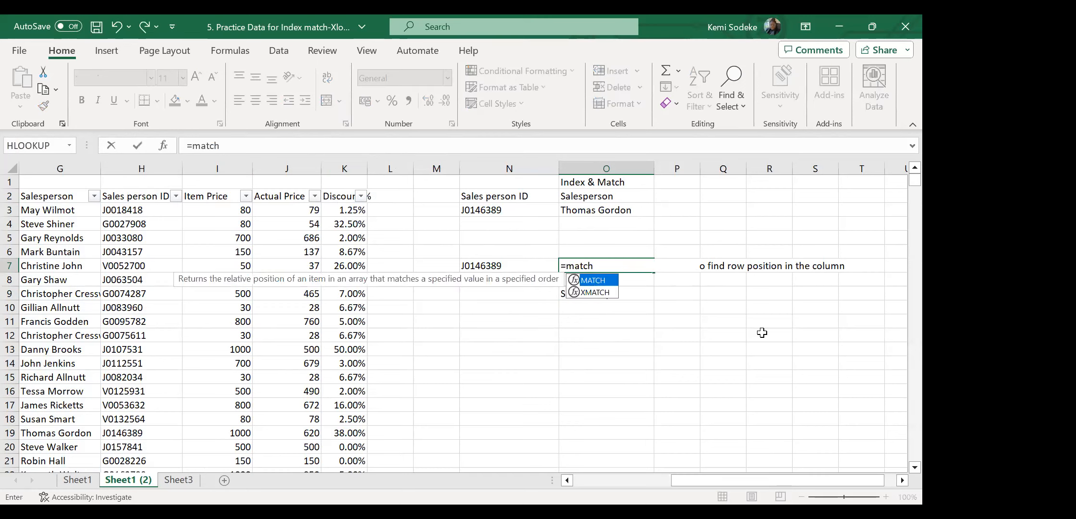
type("(")
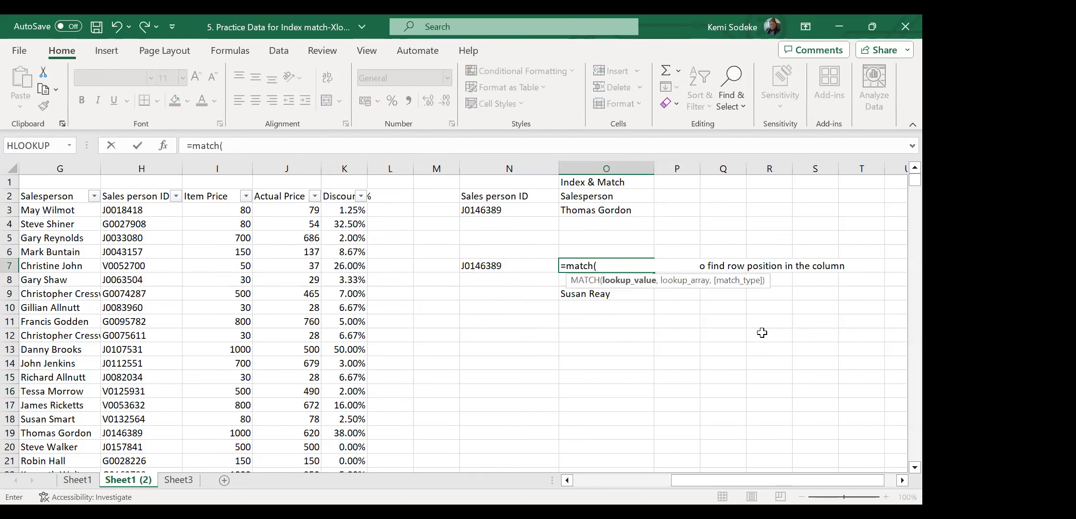
left_click(506, 210)
type(",")
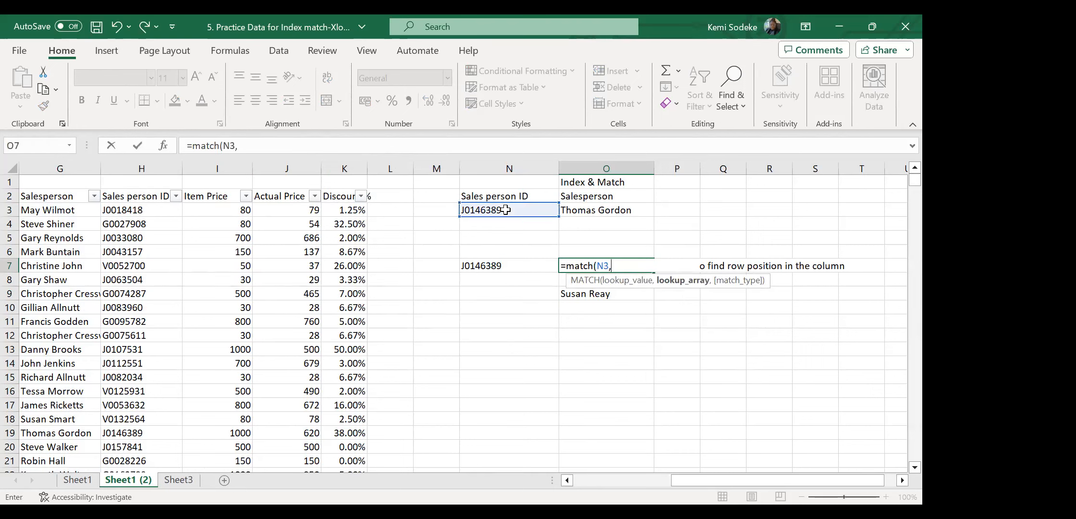
left_click_drag(141, 196, 134, 381)
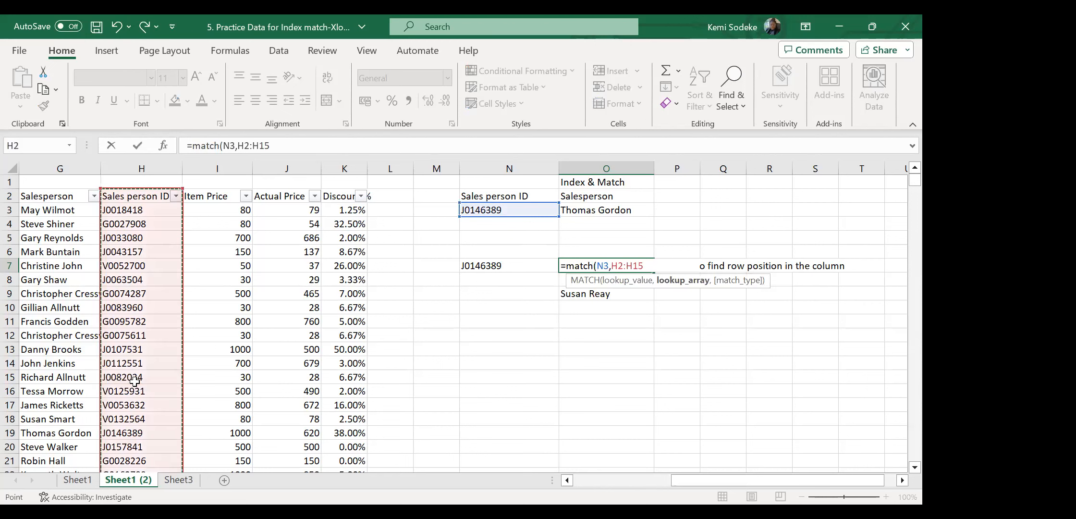
key("ctrl+shift+Down")
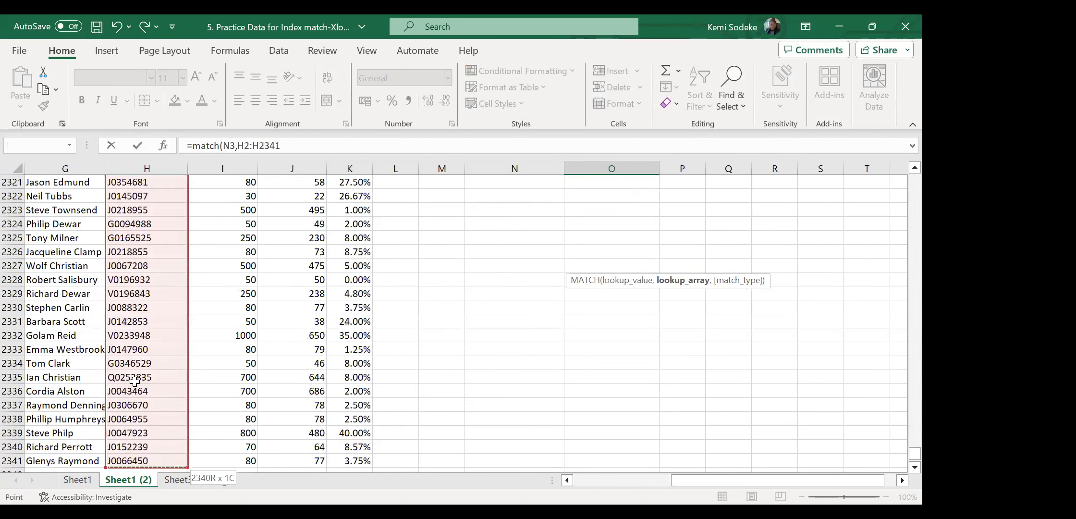
type(",0")
key("Return")
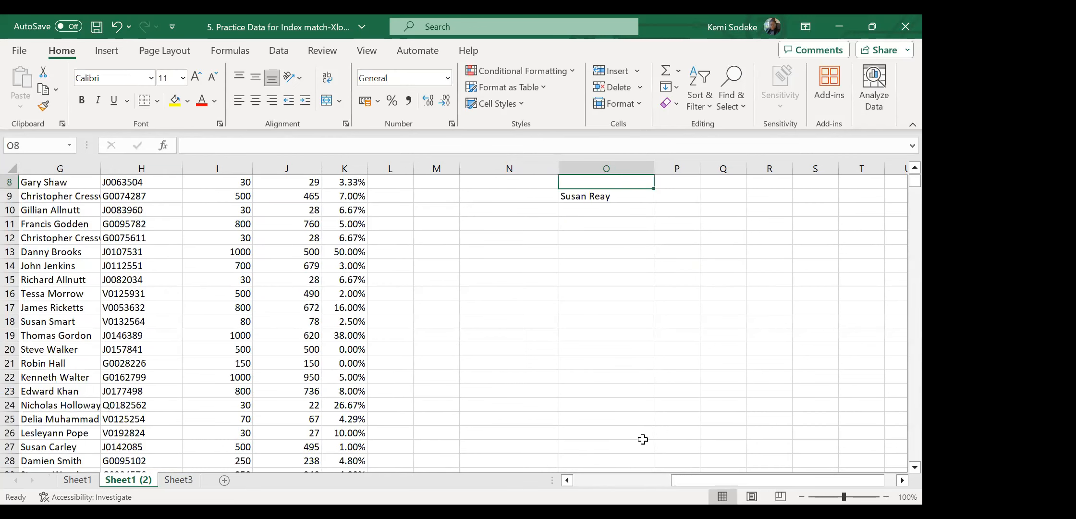
scroll(749, 430, "up", 3)
left_click(633, 267)
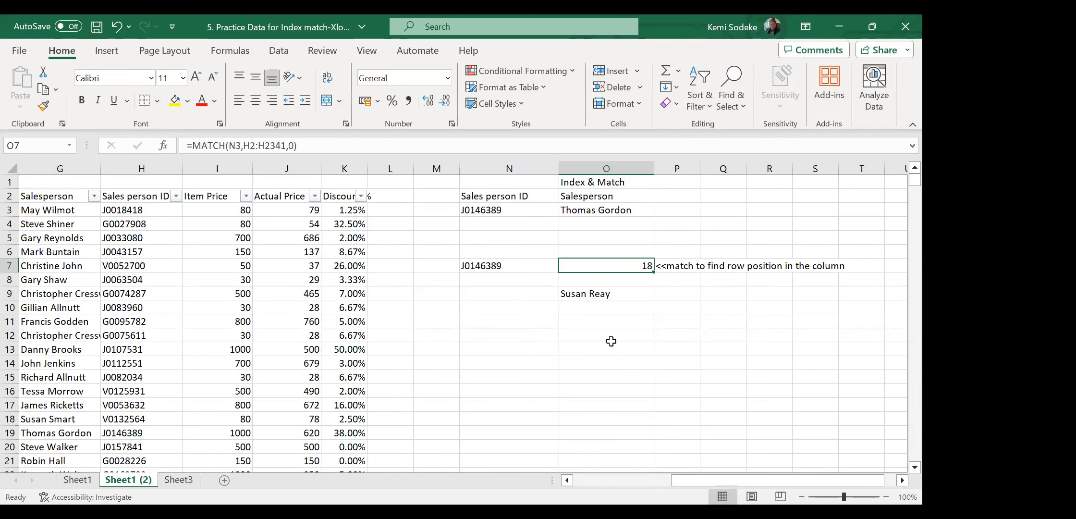
Inspect O7's MATCH formula and compare the ID in N7 with the matching ID in H19.
left_click(327, 144)
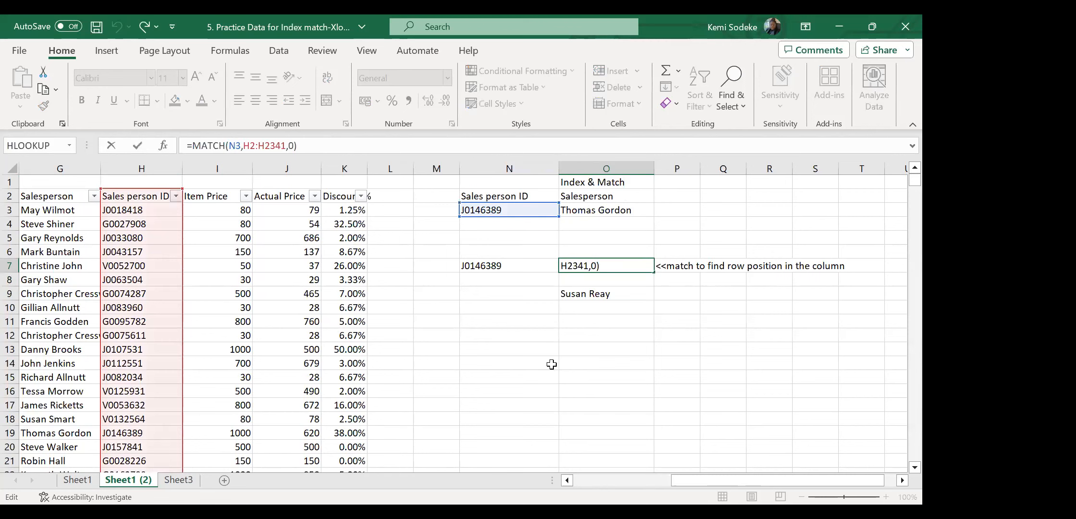
left_click(596, 387)
left_click(624, 271)
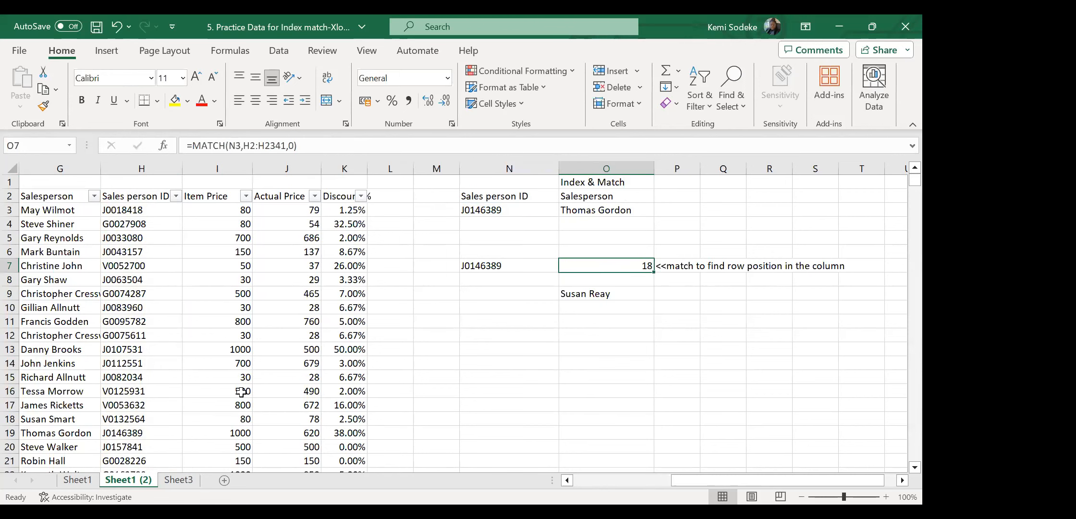
left_click(231, 378)
left_click(502, 267)
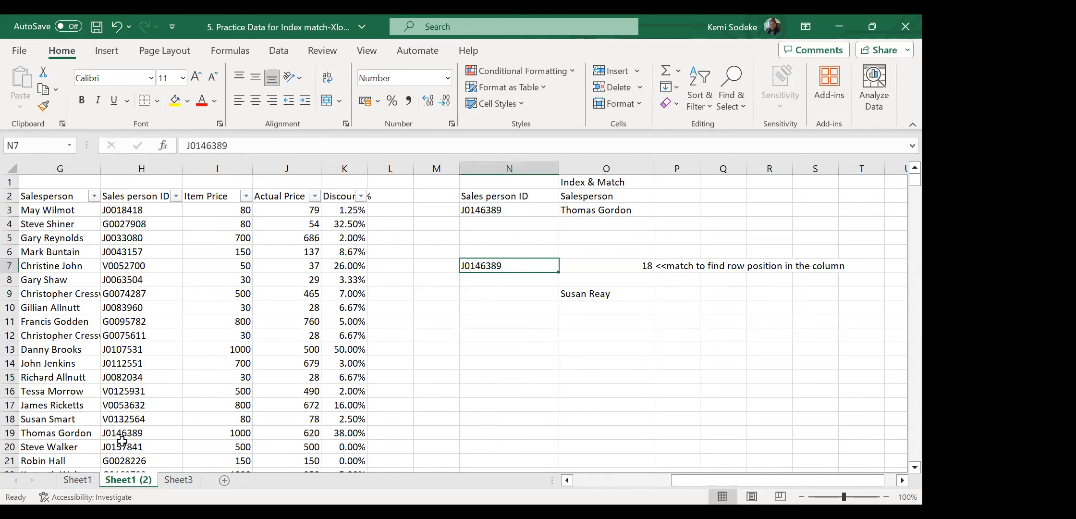
left_click(141, 438)
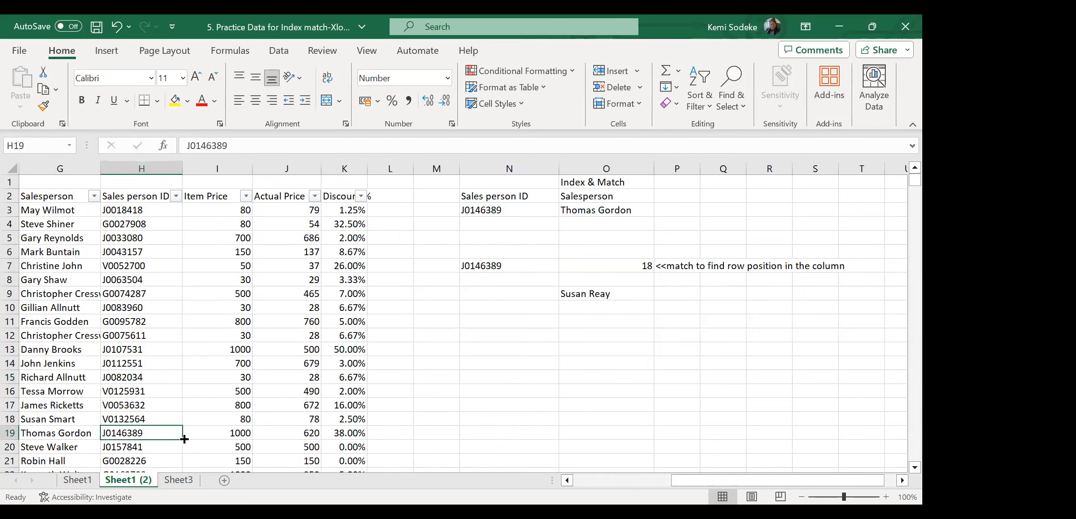
left_click(176, 196)
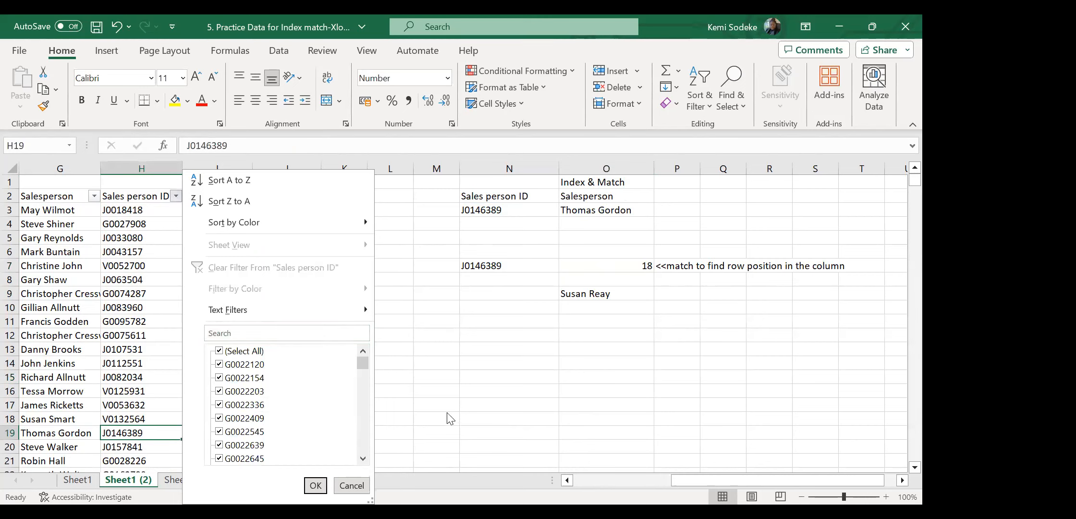
left_click(640, 357)
left_click(514, 268)
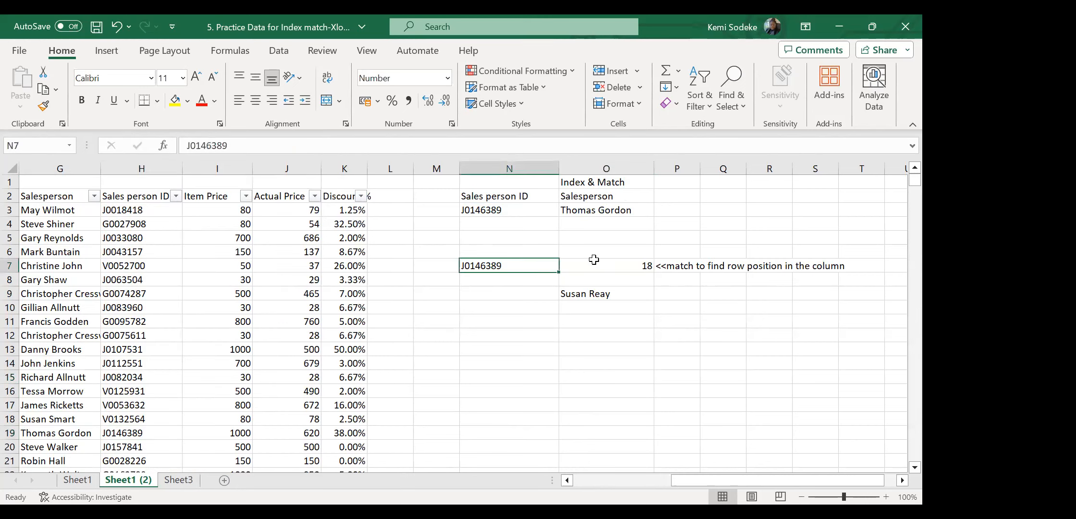
left_click(611, 265)
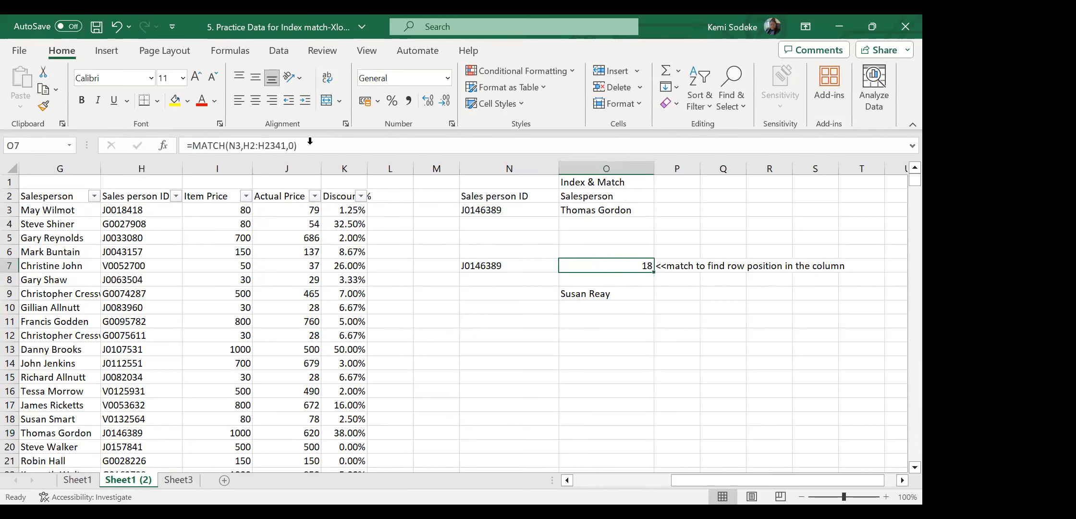
left_click(637, 419)
Change O7's MATCH lookup value from N3 to N7, still returning 18.
left_click(312, 144)
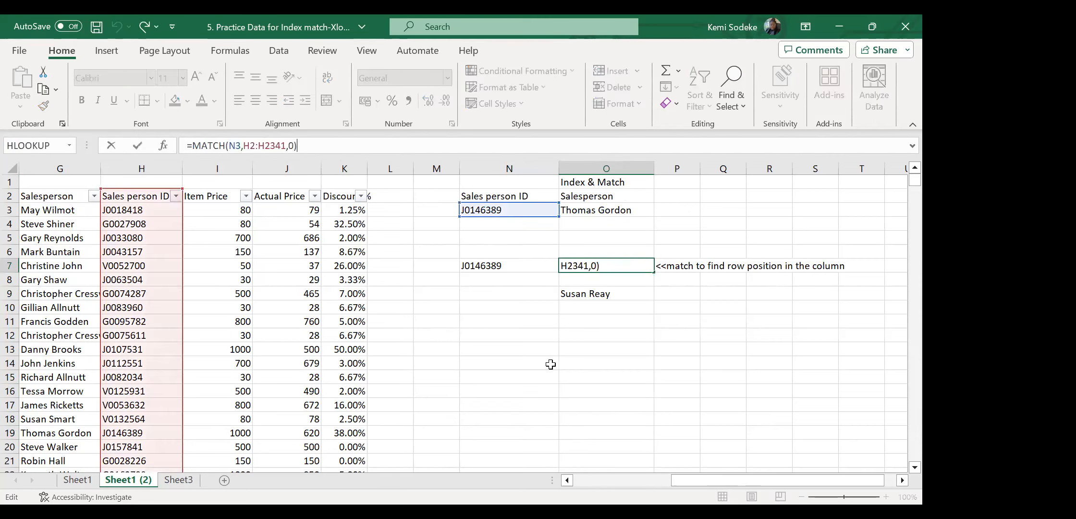
left_click(536, 364)
left_click(545, 266)
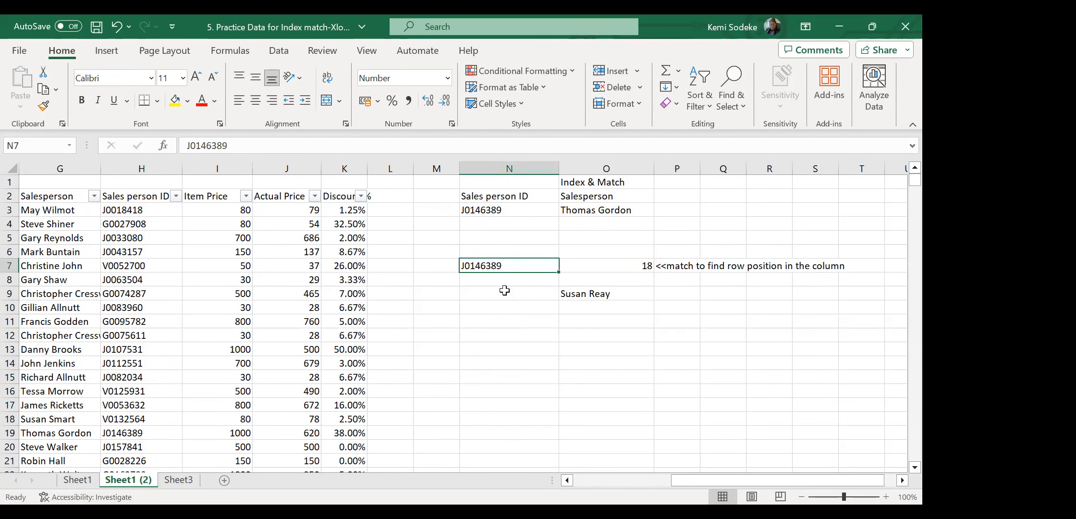
left_click(611, 267)
left_click(319, 142)
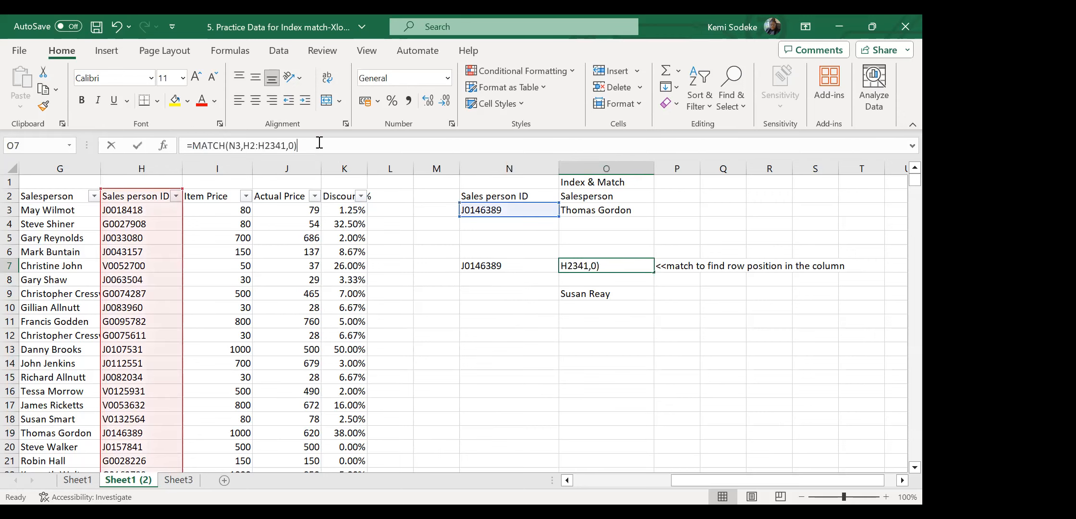
left_click(132, 433)
left_click(542, 393)
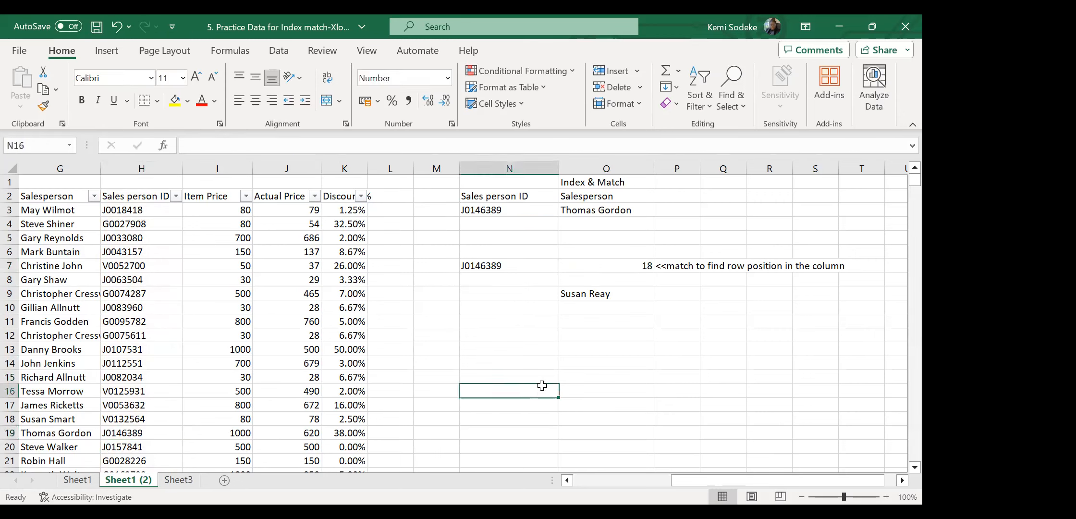
left_click(103, 431)
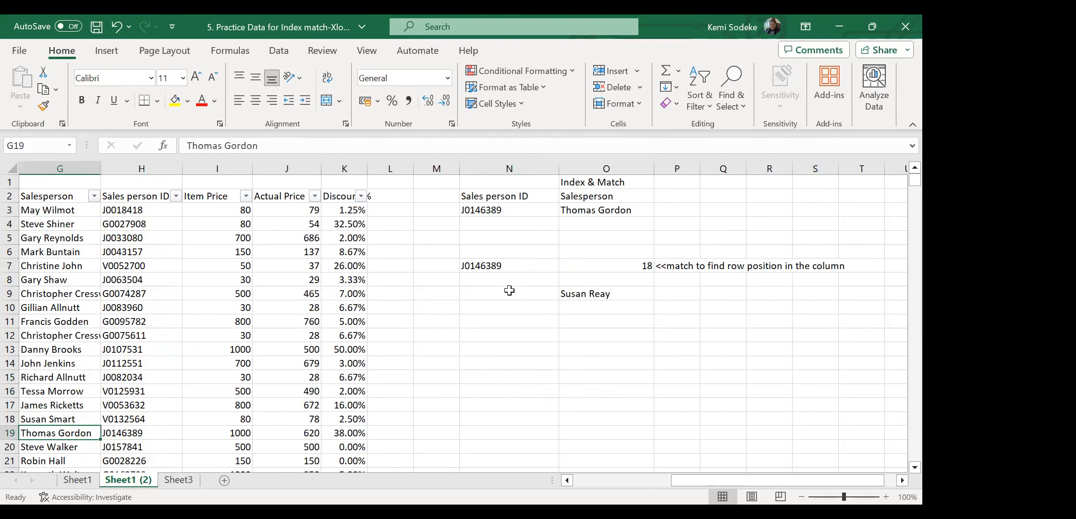
left_click(502, 267)
left_click(632, 267)
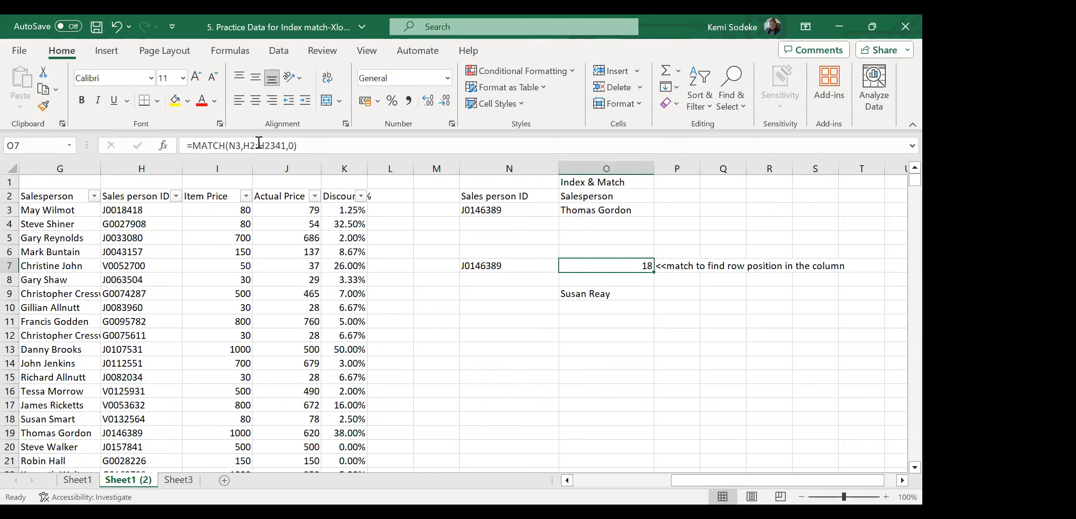
left_click(331, 146)
left_click_drag(505, 221, 507, 267)
key("Return")
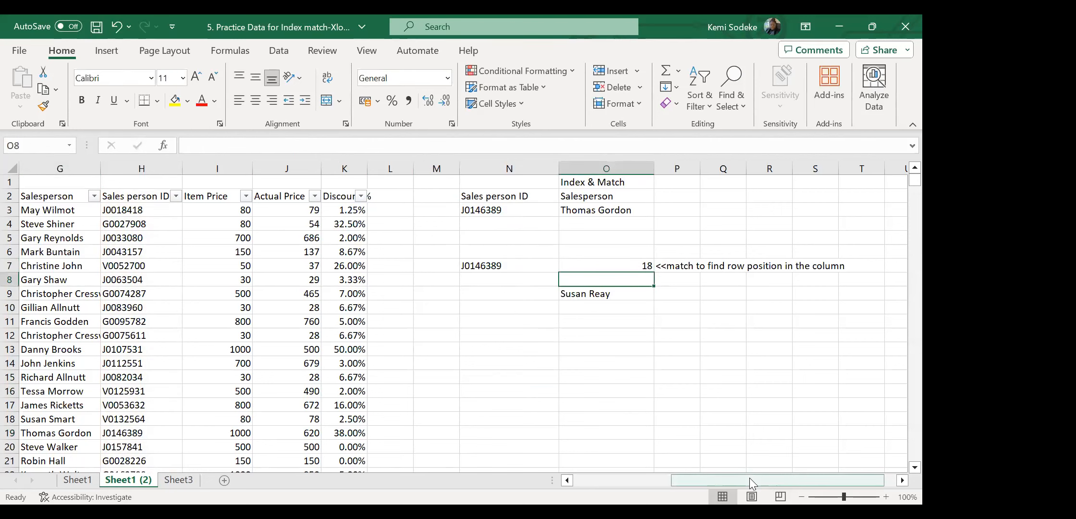
Check the updated MATCH formula in O7 and the INDEX/MATCH formula in O3.
left_click(631, 261)
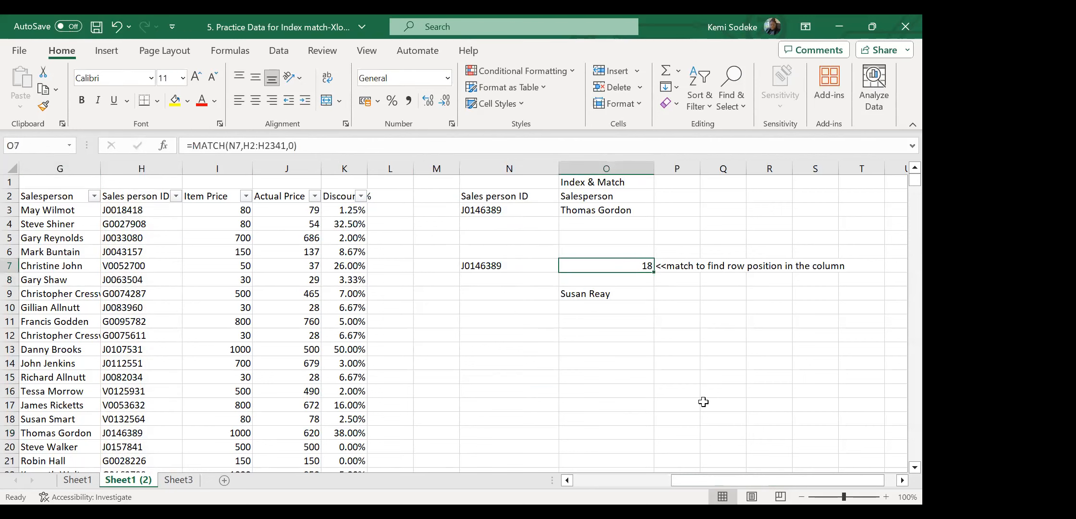
left_click(591, 335)
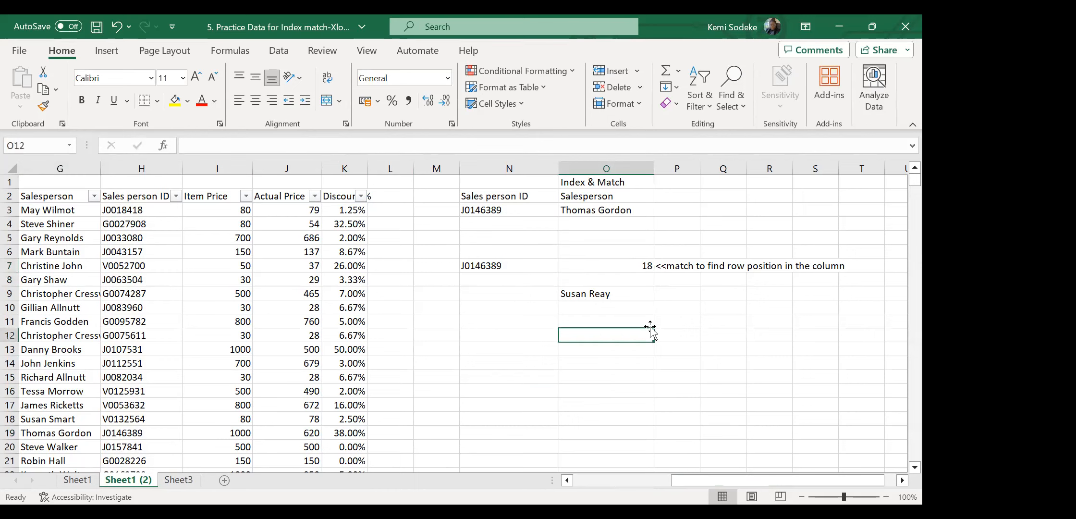
left_click(631, 267)
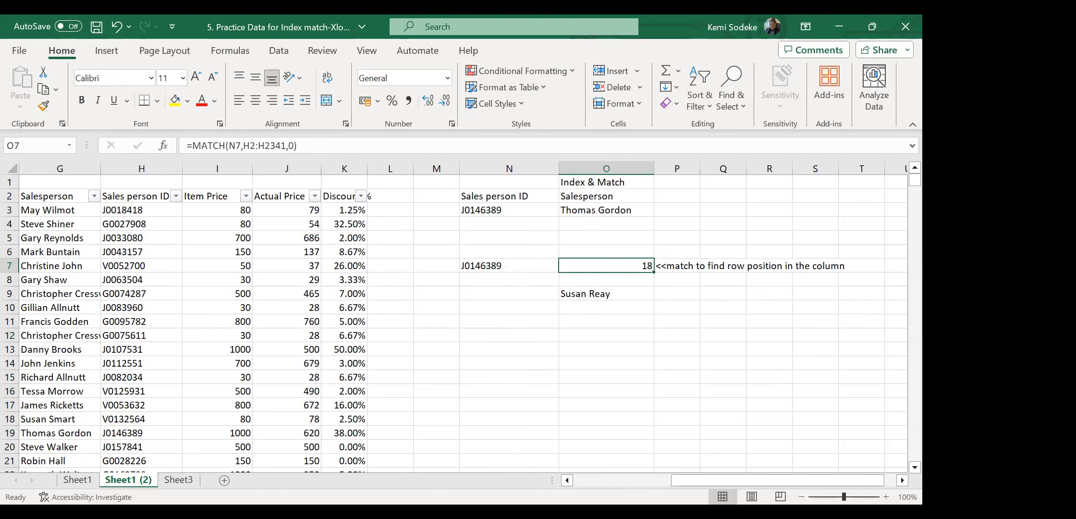
left_click(583, 482)
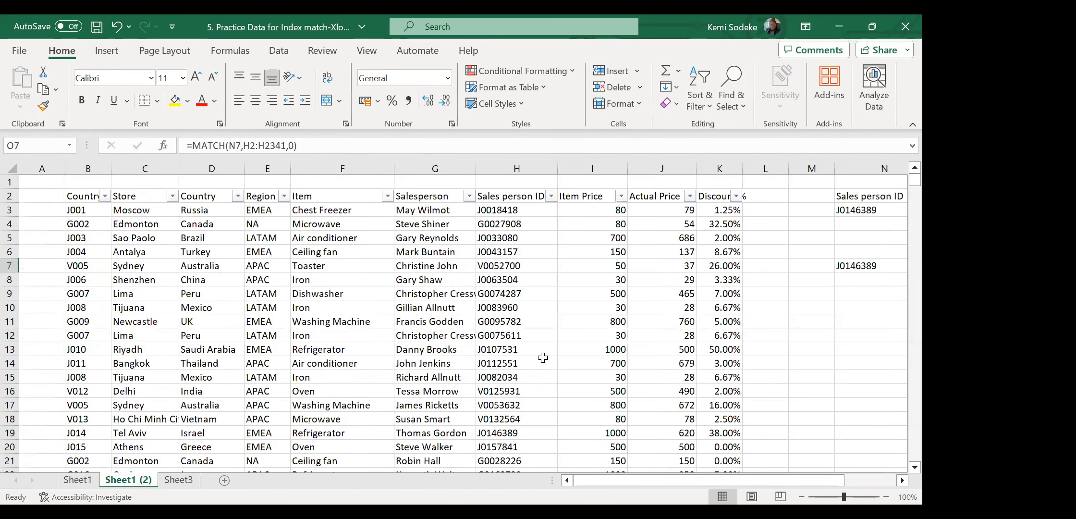
left_click(897, 479)
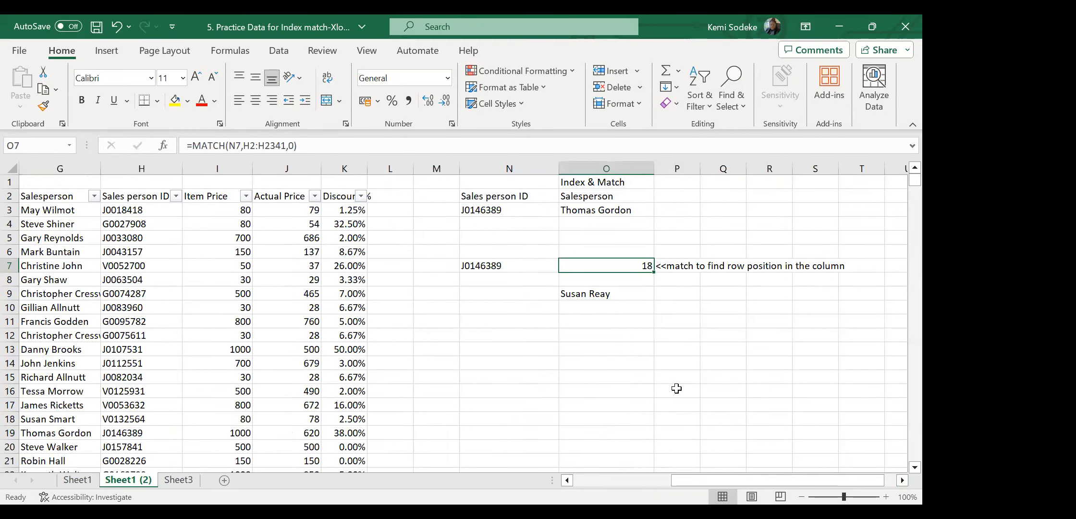
left_click(649, 378)
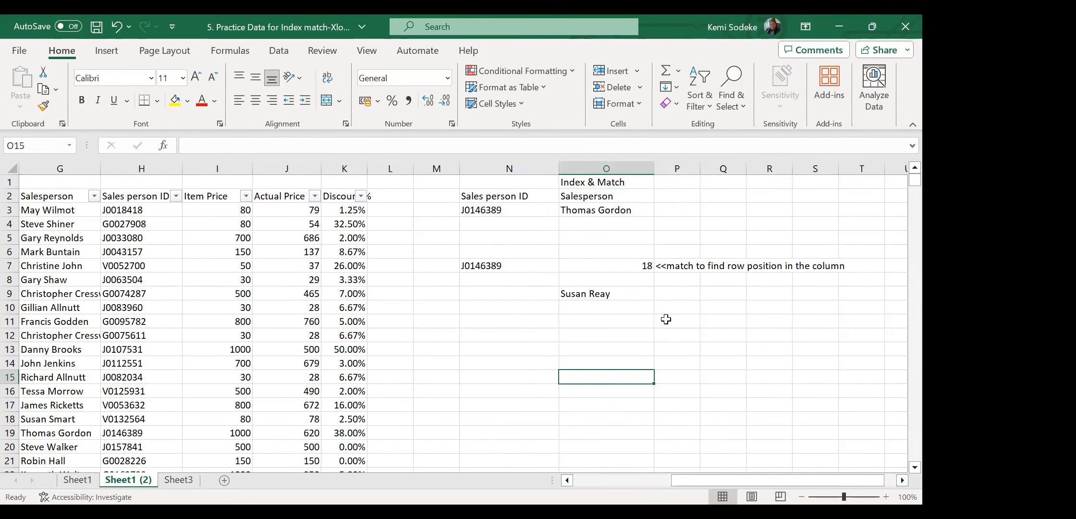
left_click(609, 210)
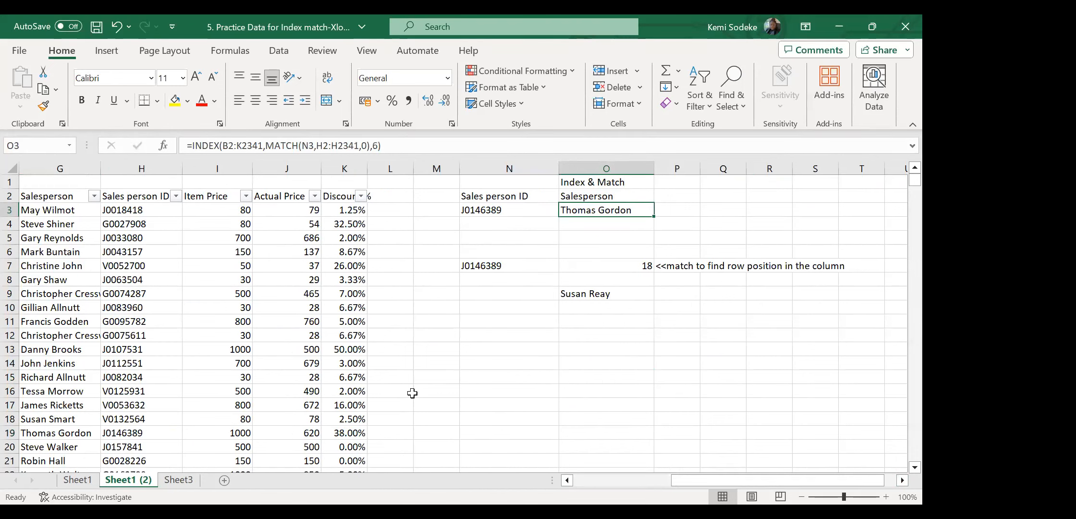
Delete the INDEX/MATCH formula in O3 and the MATCH formula in O7.
left_click(550, 377)
left_click(605, 206)
key("Delete")
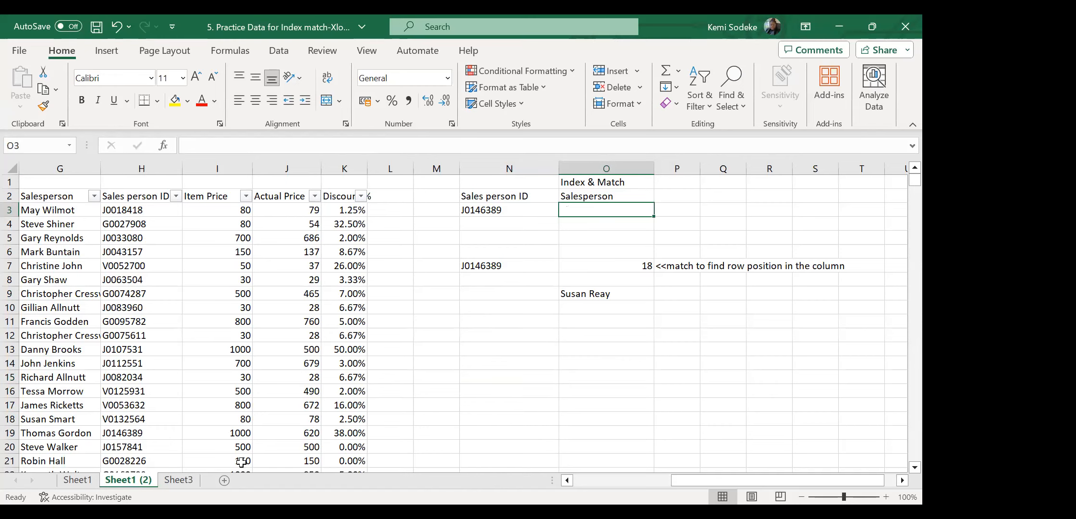
scroll(174, 381, "down", 2)
scroll(193, 368, "up", 2)
left_click(632, 266)
key("Delete")
left_click(624, 350)
left_click(587, 292)
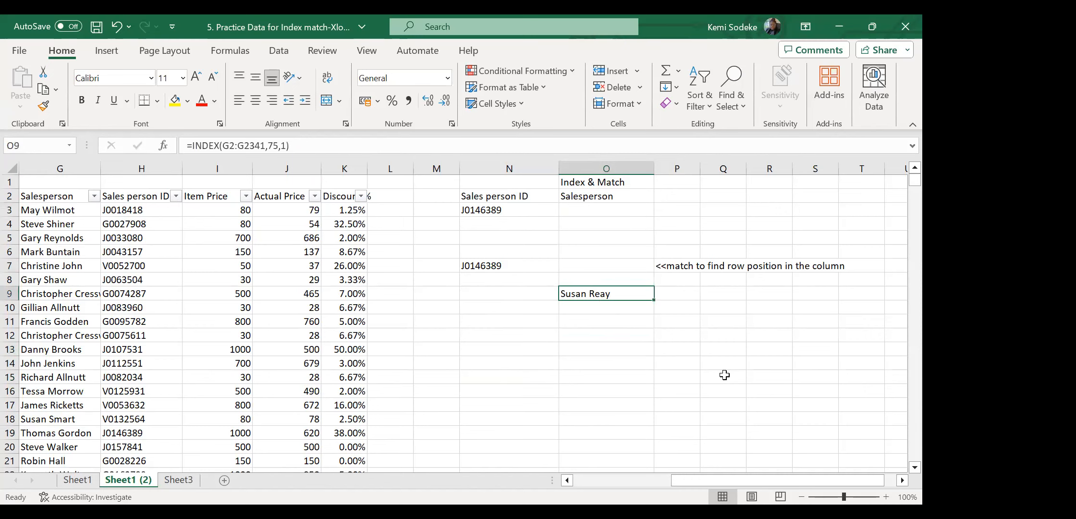
left_click(303, 142)
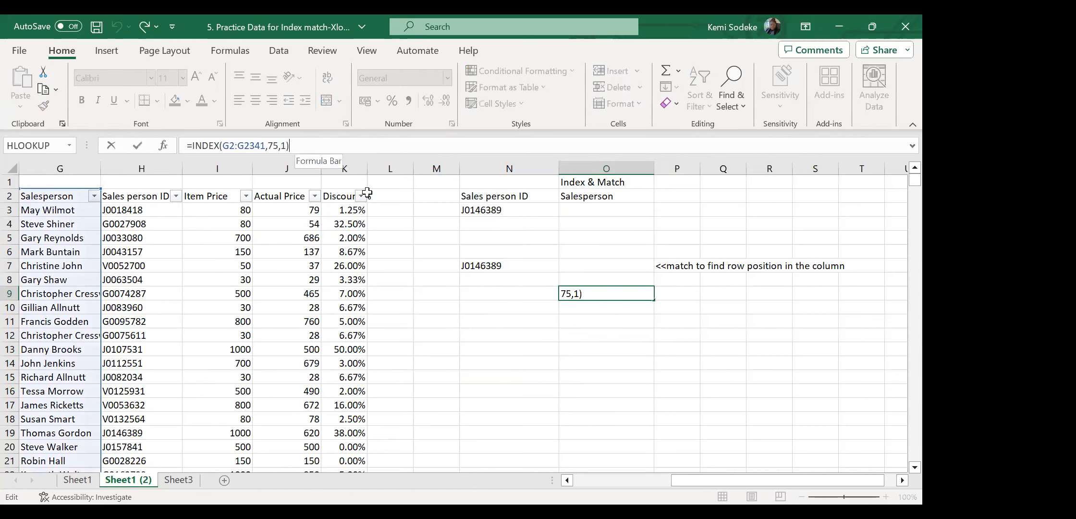
left_click(697, 380)
left_click(618, 296)
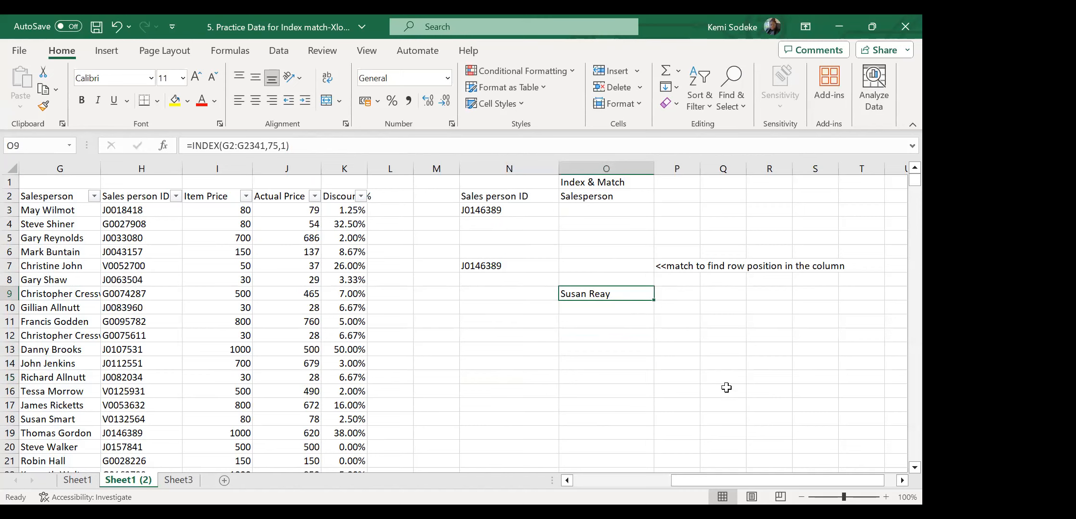
key("Delete")
left_click(618, 267)
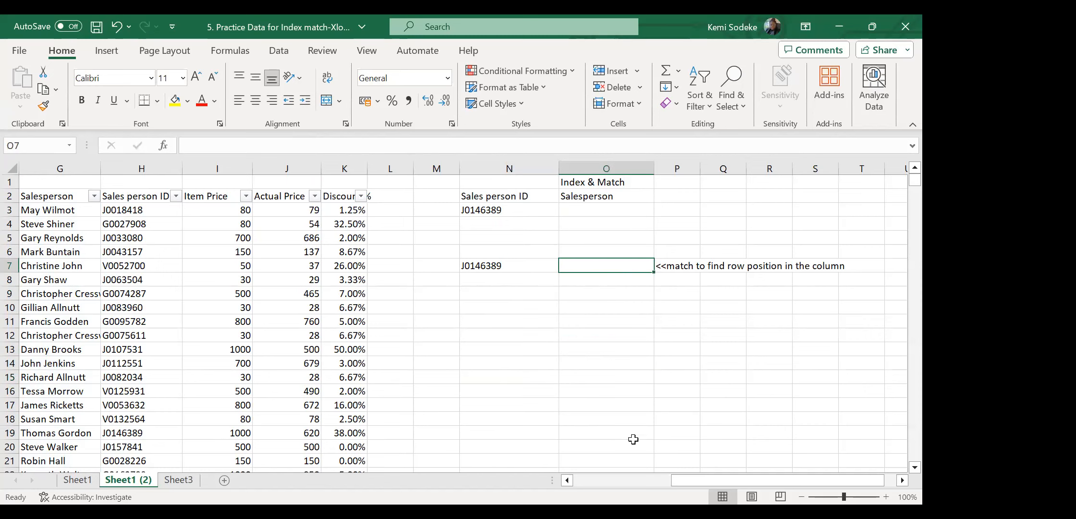
left_click(598, 212)
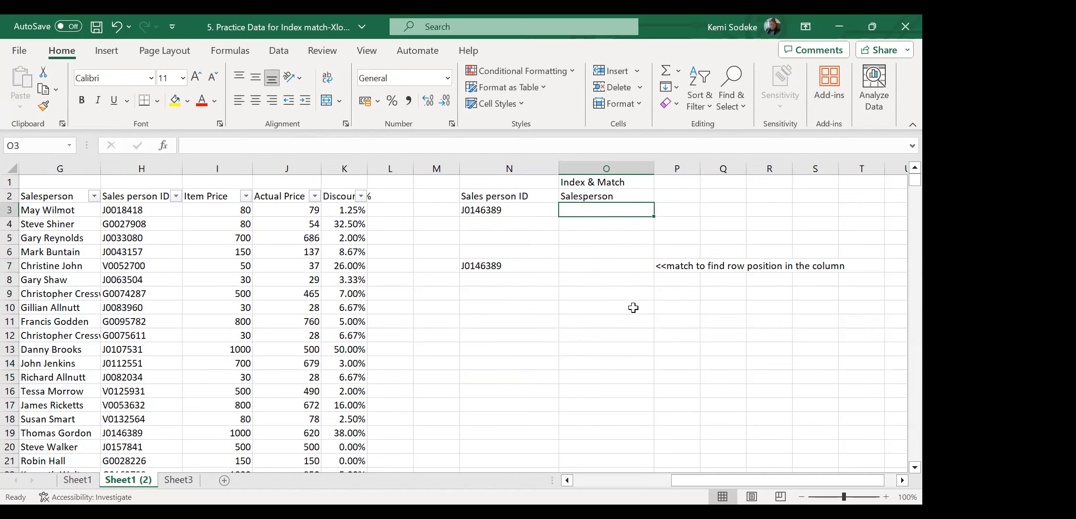
left_click(602, 267)
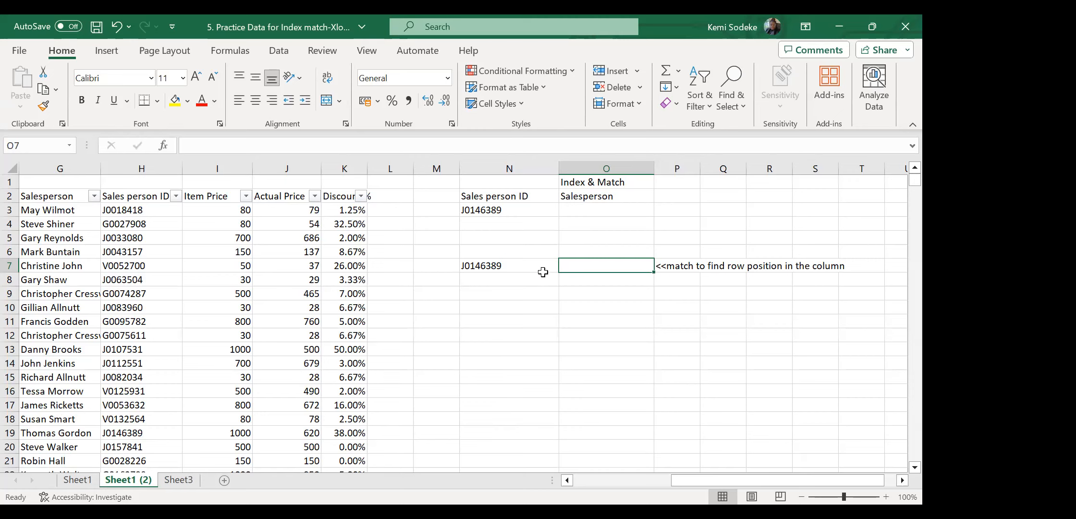
Copy ID V0132564 from H18 into N3 and N7.
left_click(129, 419)
key("ctrl+c")
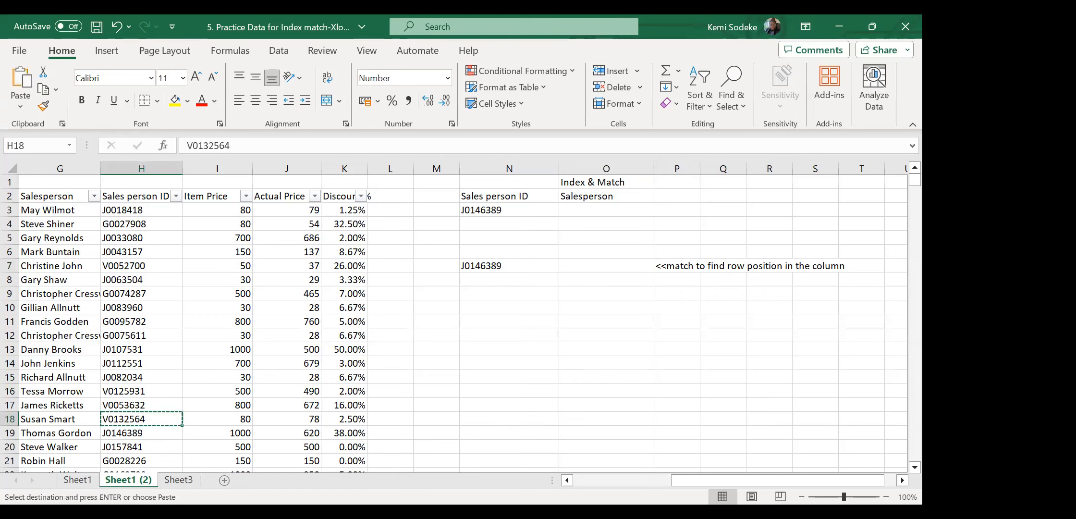
left_click(509, 266)
left_click(516, 211, "ctrl")
key("Return")
Enter =MATCH(N7,H2:H2341,0) in O7, returning row position 17.
left_click(617, 265)
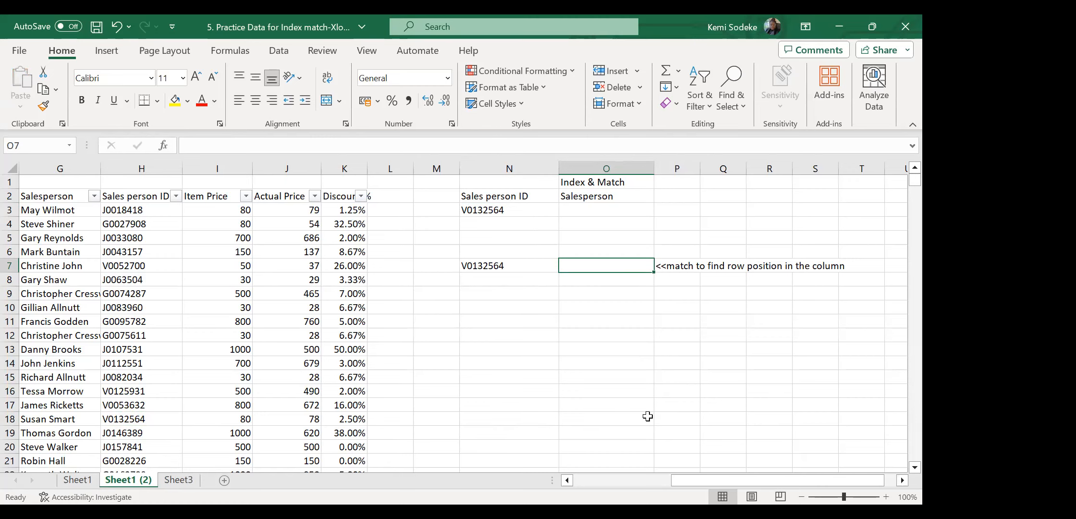
type("=")
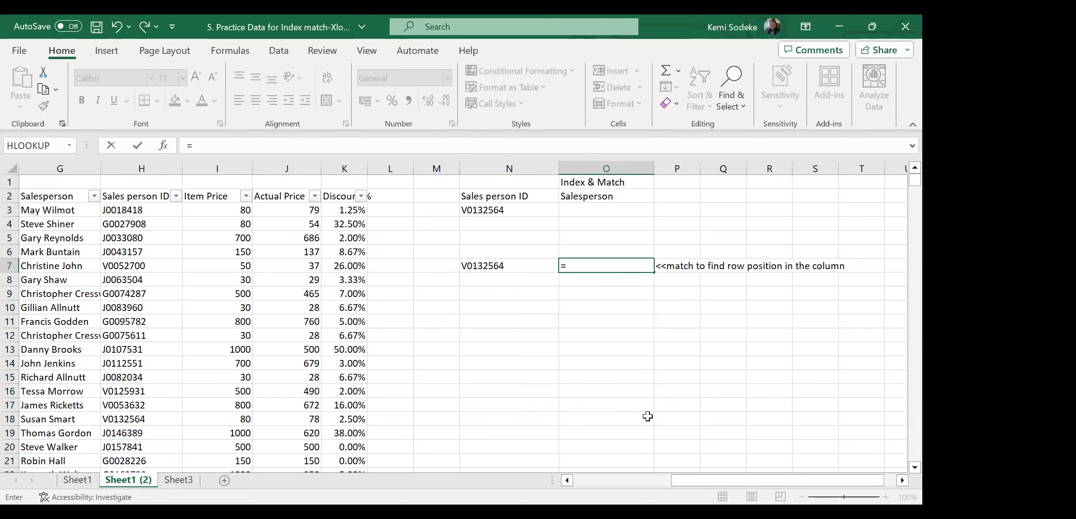
type("match")
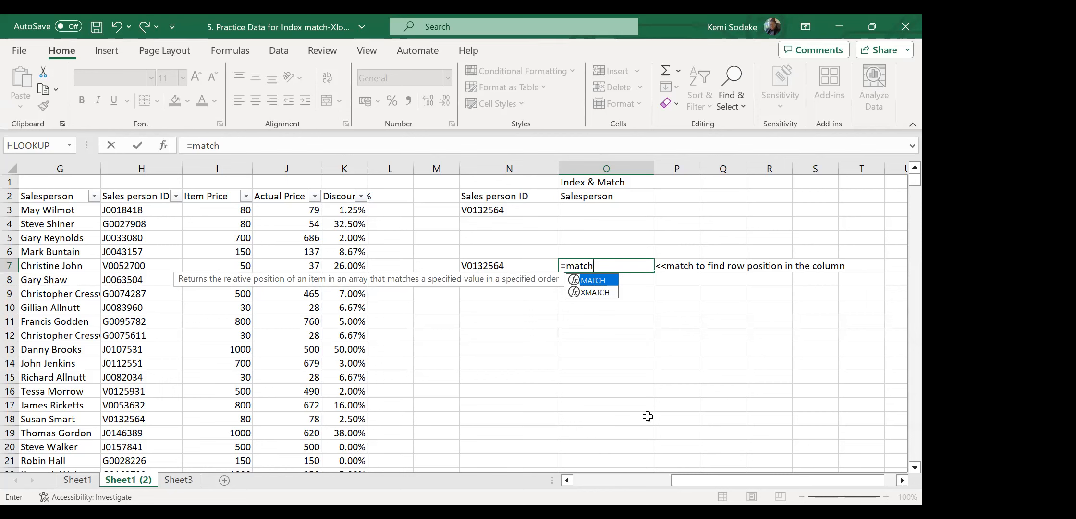
type("(")
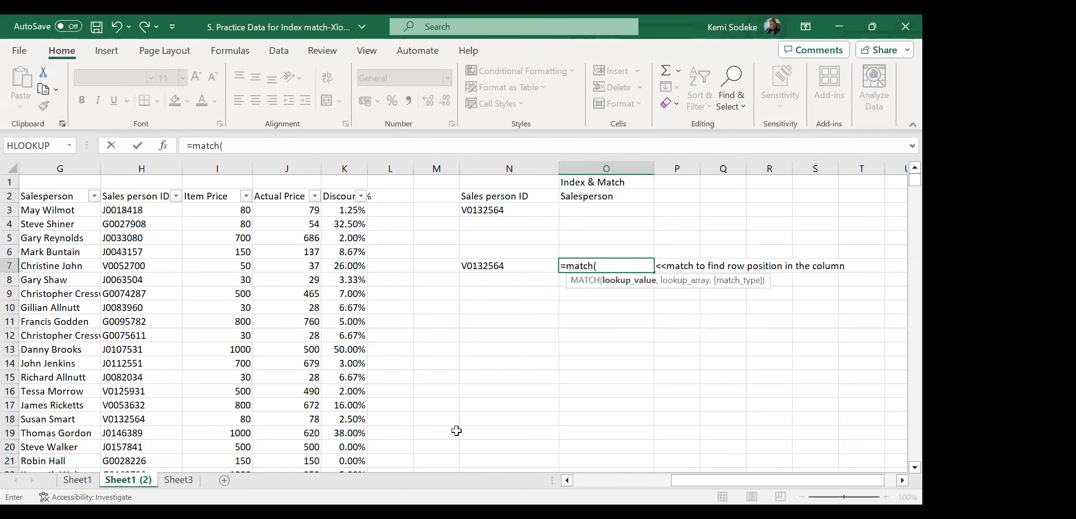
left_click(503, 268)
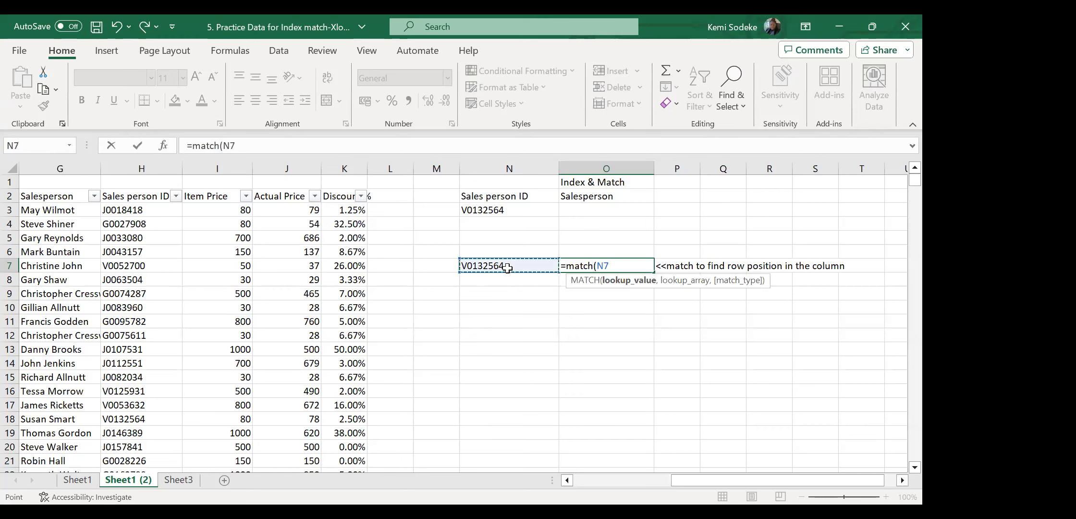
type(",")
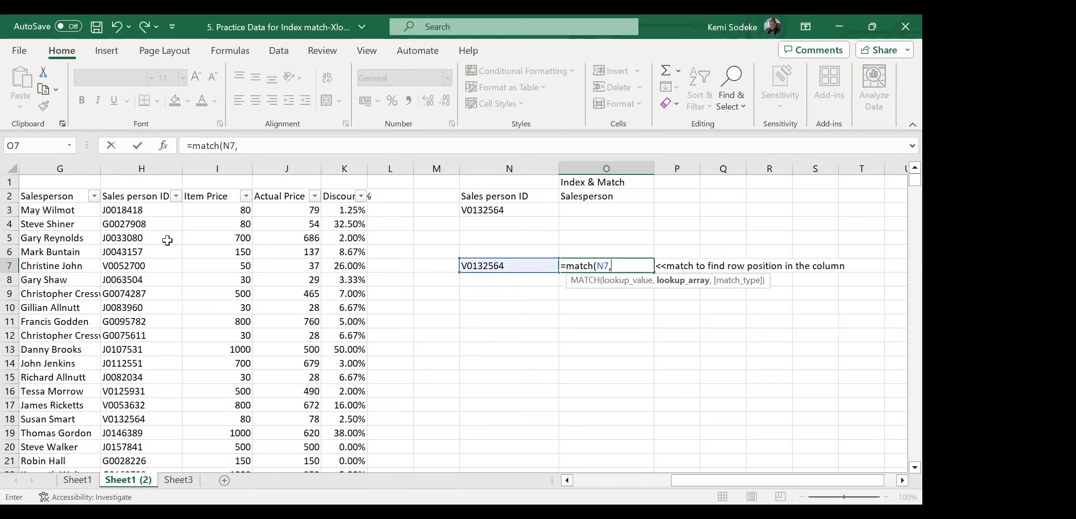
left_click_drag(147, 196, 149, 268)
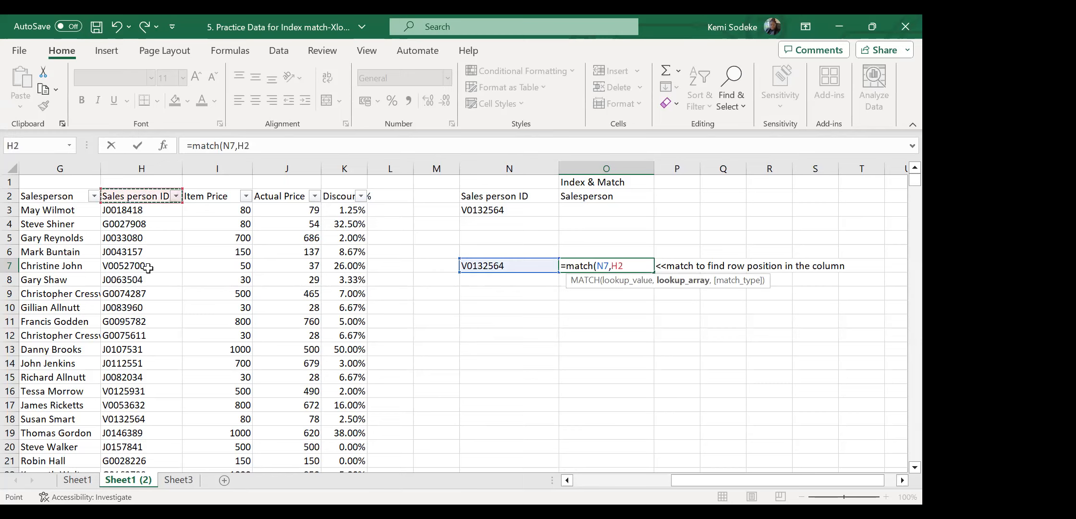
key("ctrl+shift+Down")
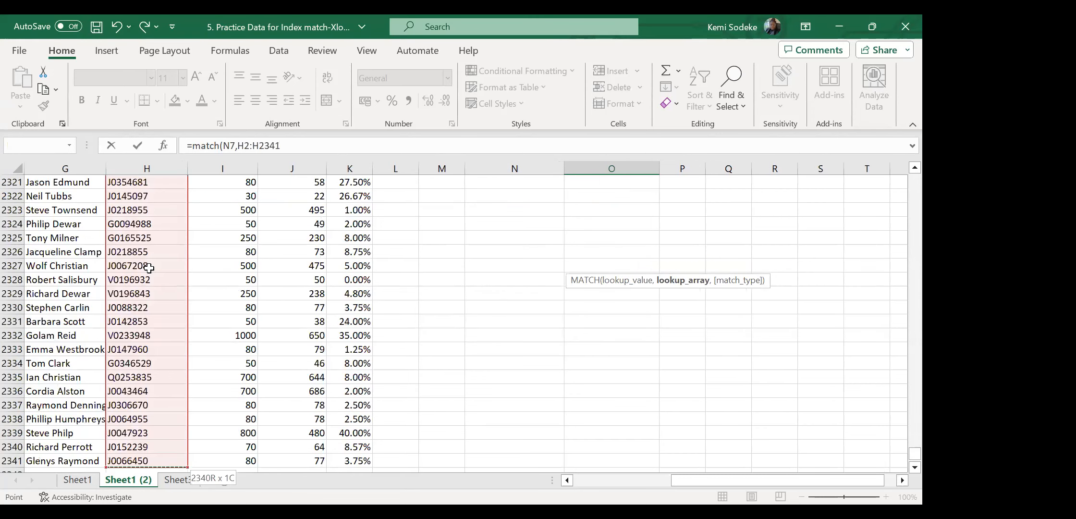
type(",")
left_click_drag(914, 454, 900, 158)
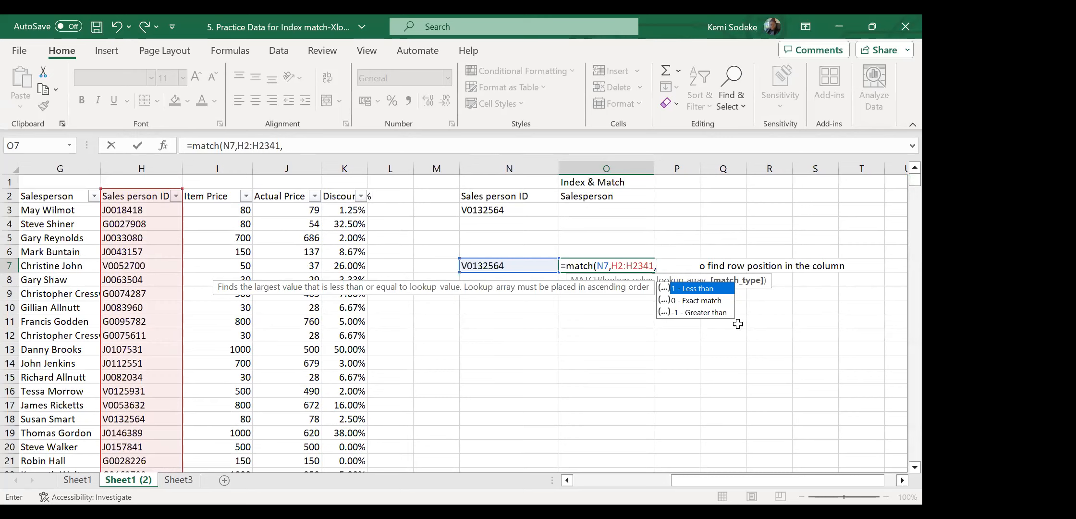
type("0")
key("Return")
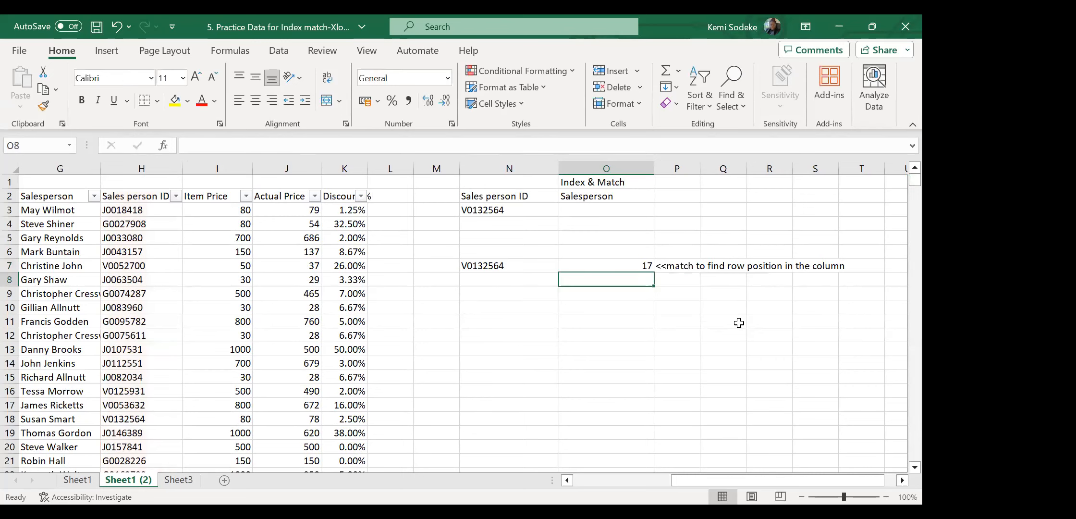
left_click(637, 267)
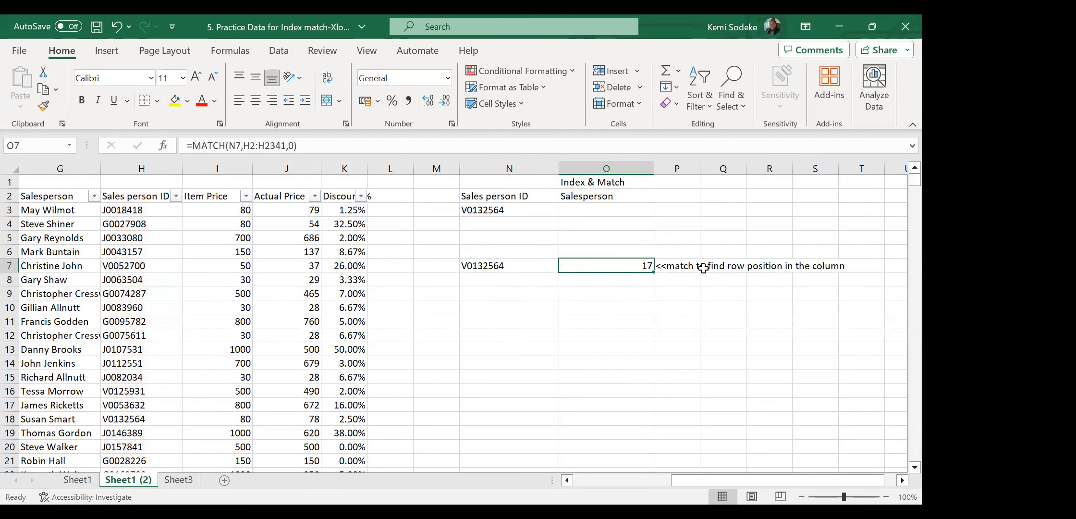
Begin an INDEX formula in O3 with the array B2:K2341.
left_click(608, 211)
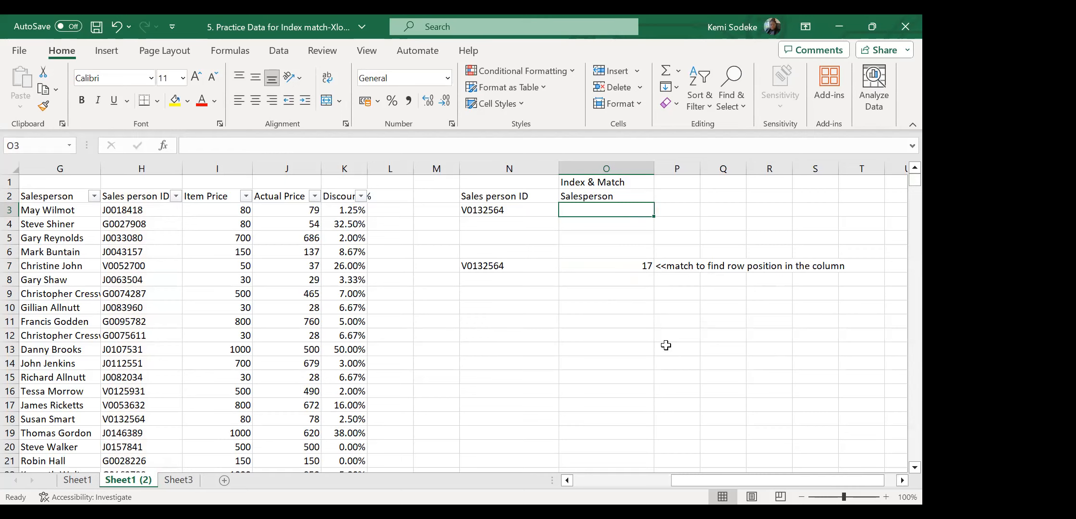
type("=")
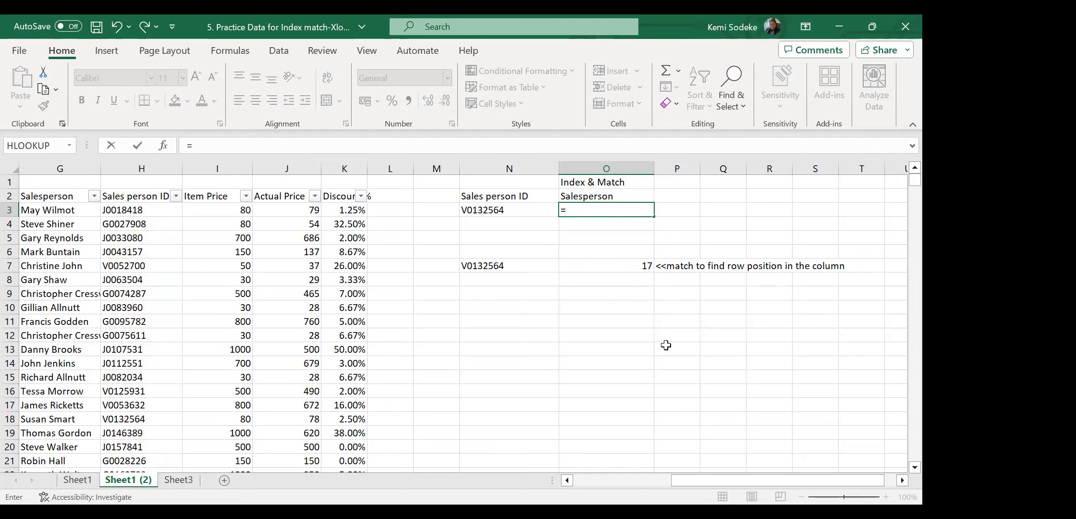
type("index")
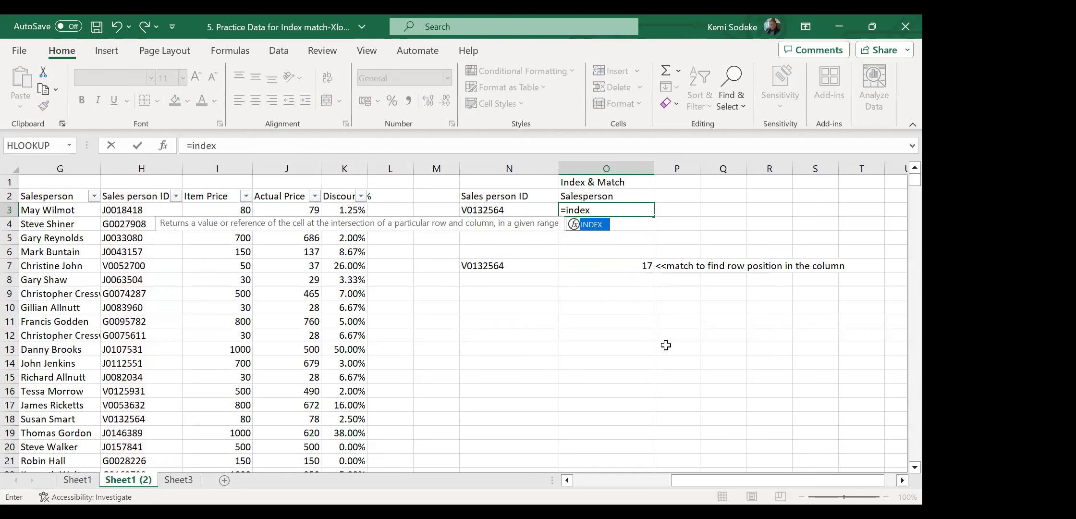
type("(")
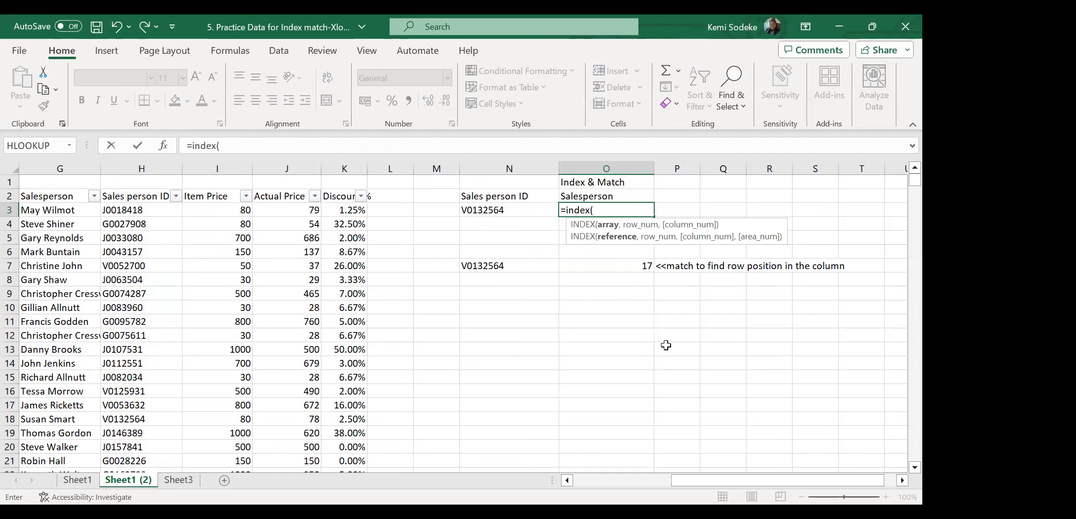
left_click_drag(688, 482, 572, 482)
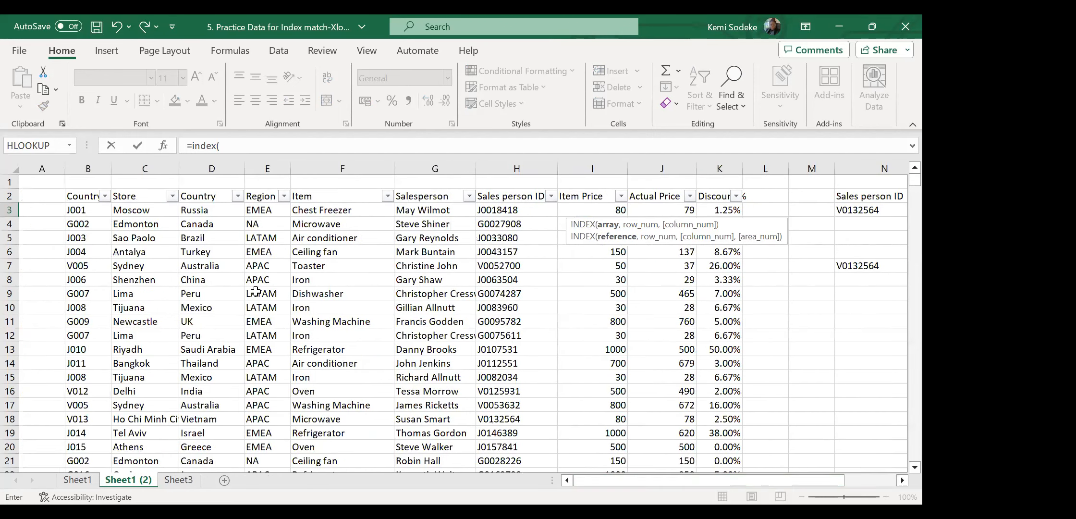
left_click(86, 195)
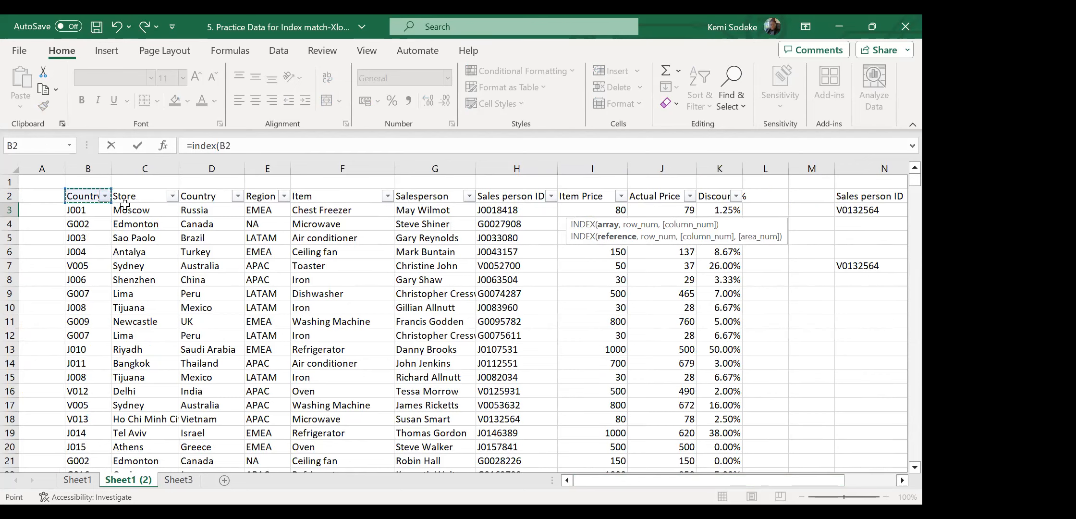
left_click(708, 294, "shift")
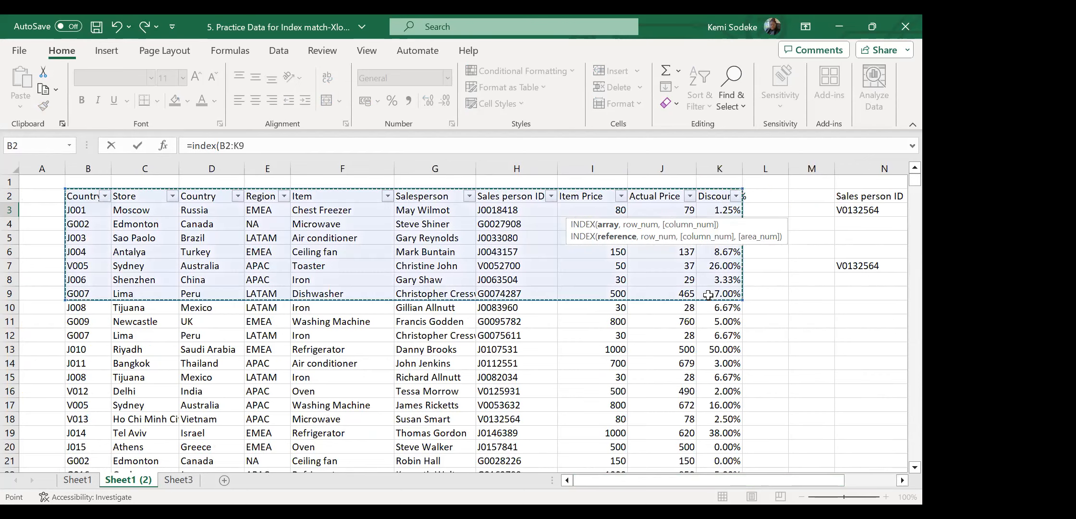
key("ctrl+shift+Down")
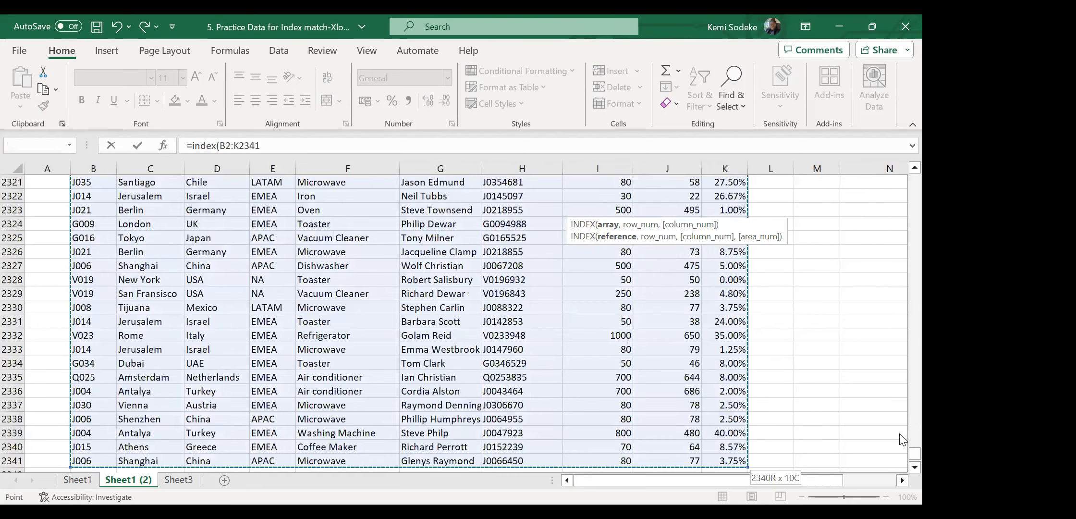
left_click_drag(914, 453, 894, 178)
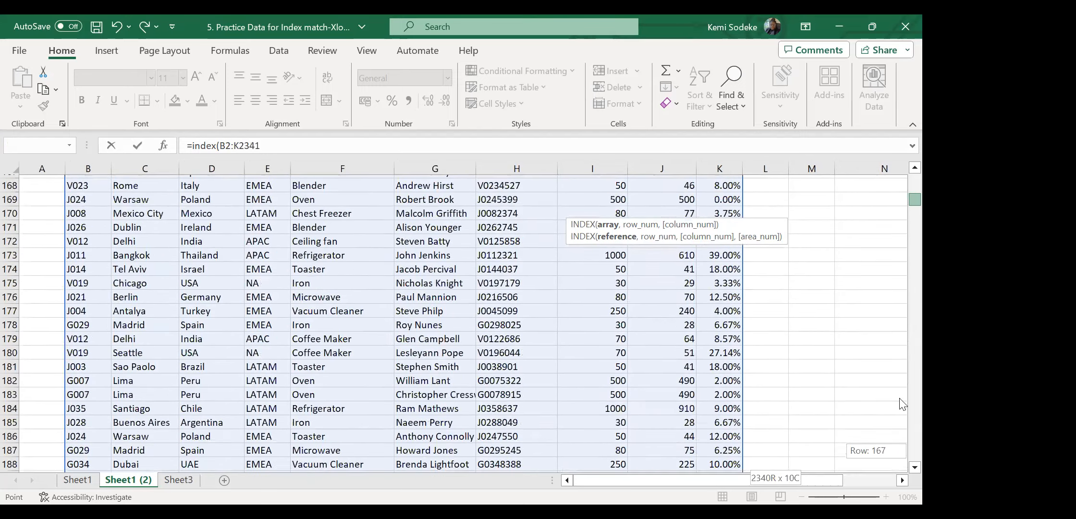
left_click(901, 480)
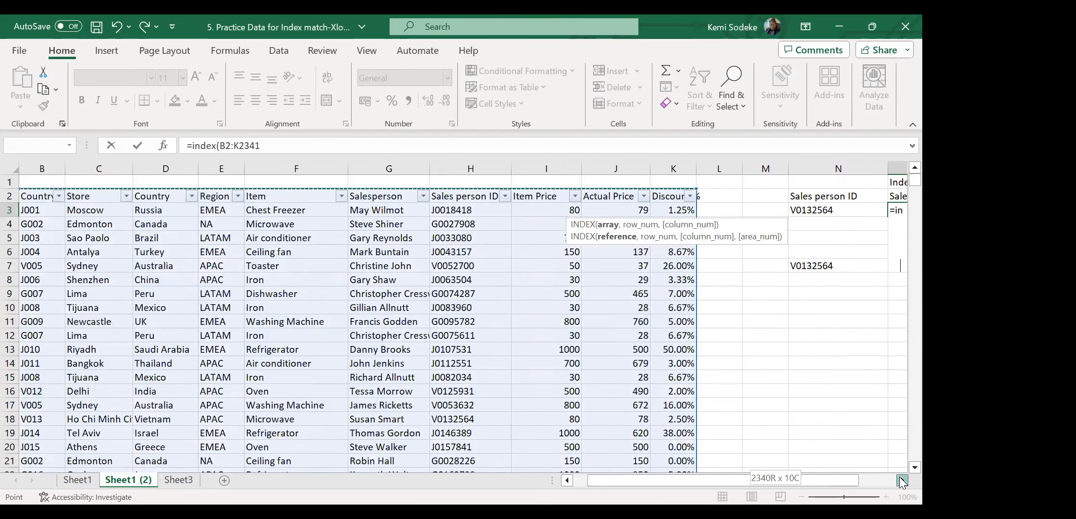
left_click(901, 480)
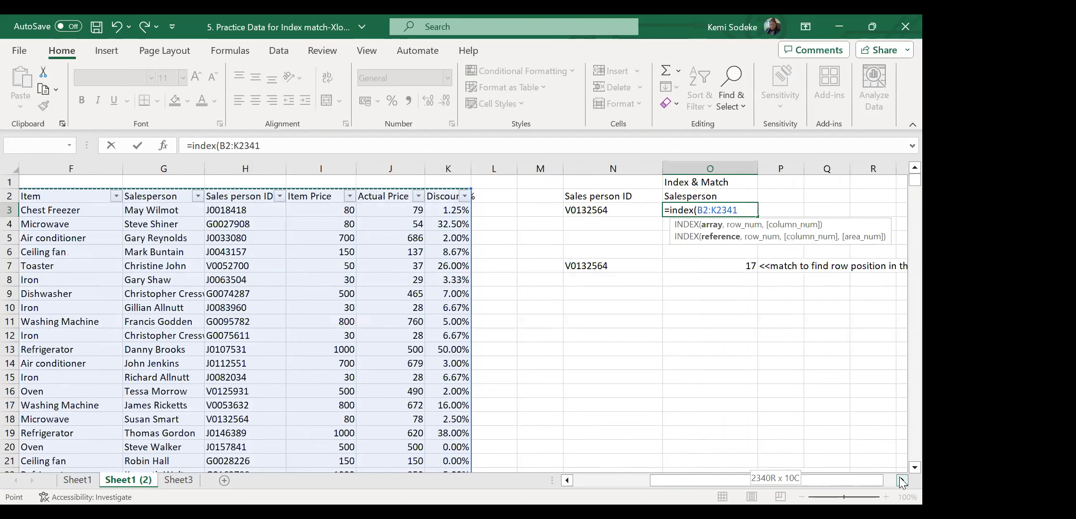
type(",")
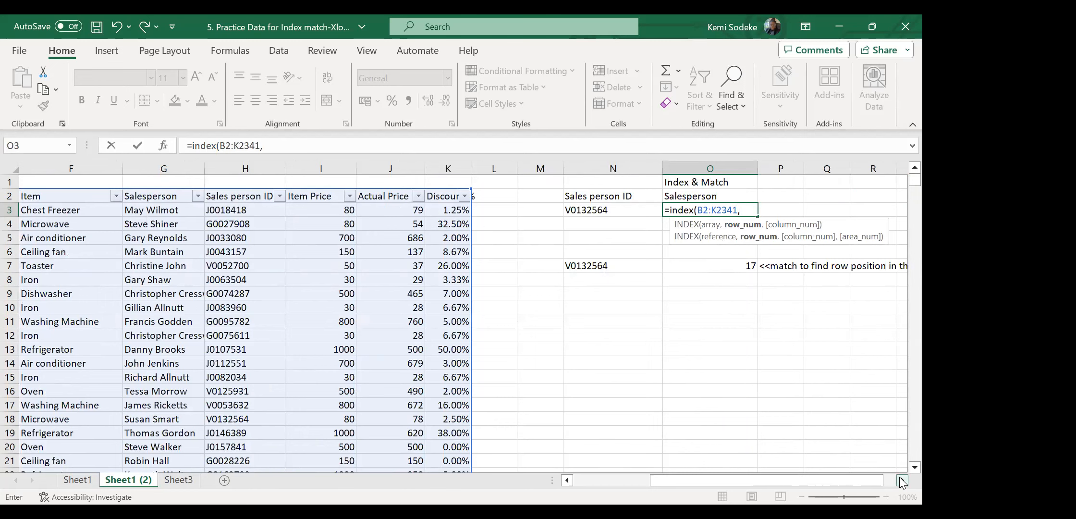
type("match")
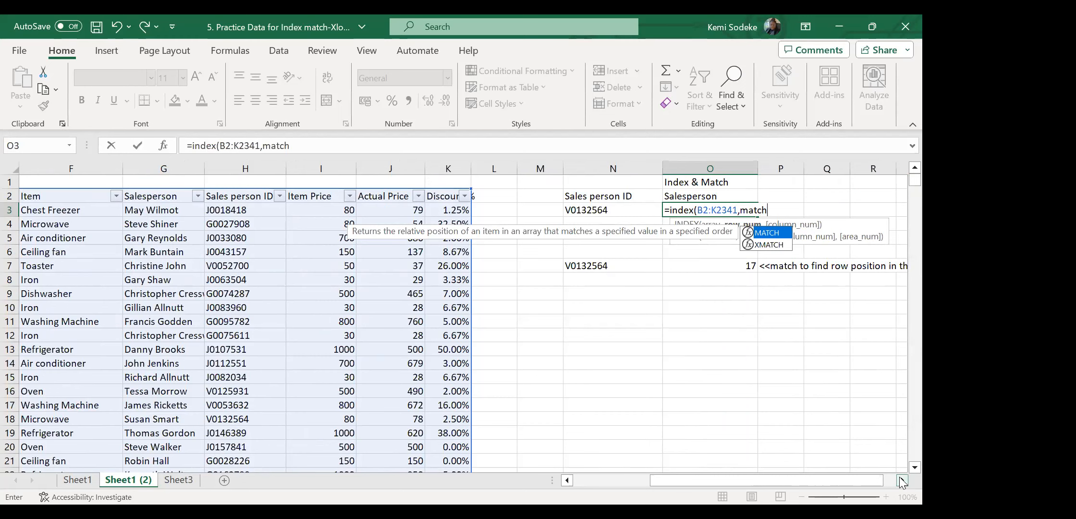
key("BackSpace")
key("BackSpace")
key("BackSpace")
key("BackSpace")
key("BackSpace")
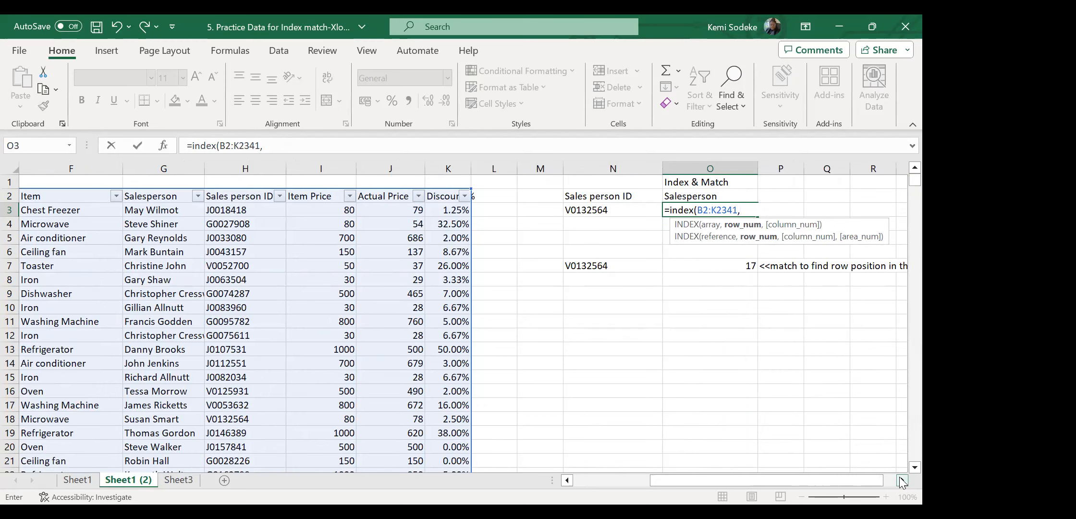
type("17,")
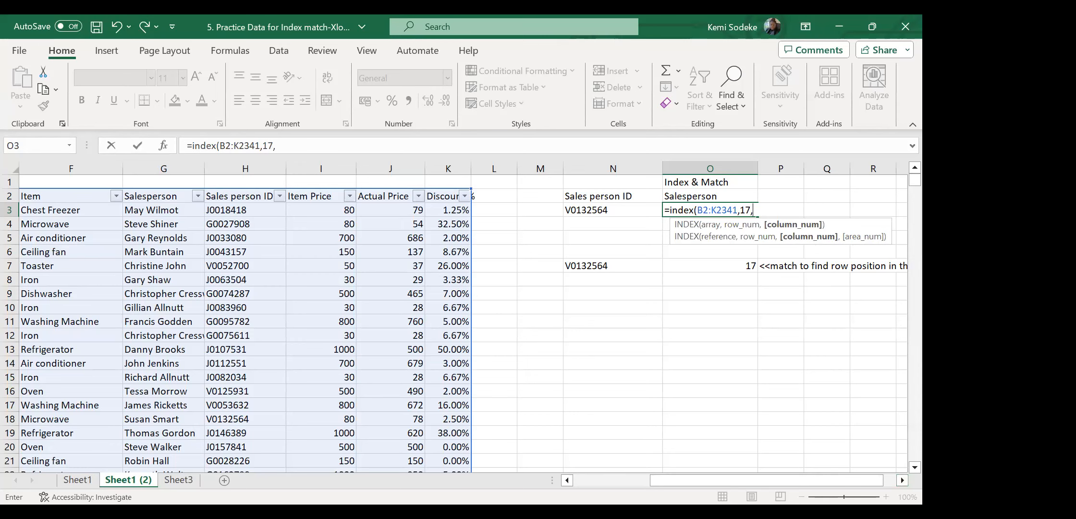
left_click_drag(679, 485, 586, 491)
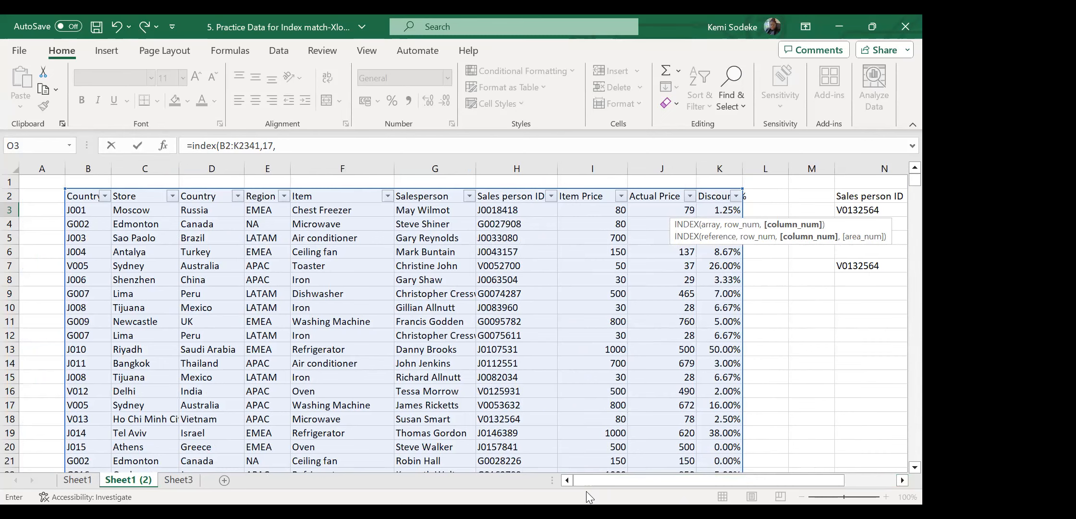
type("6")
key("Return")
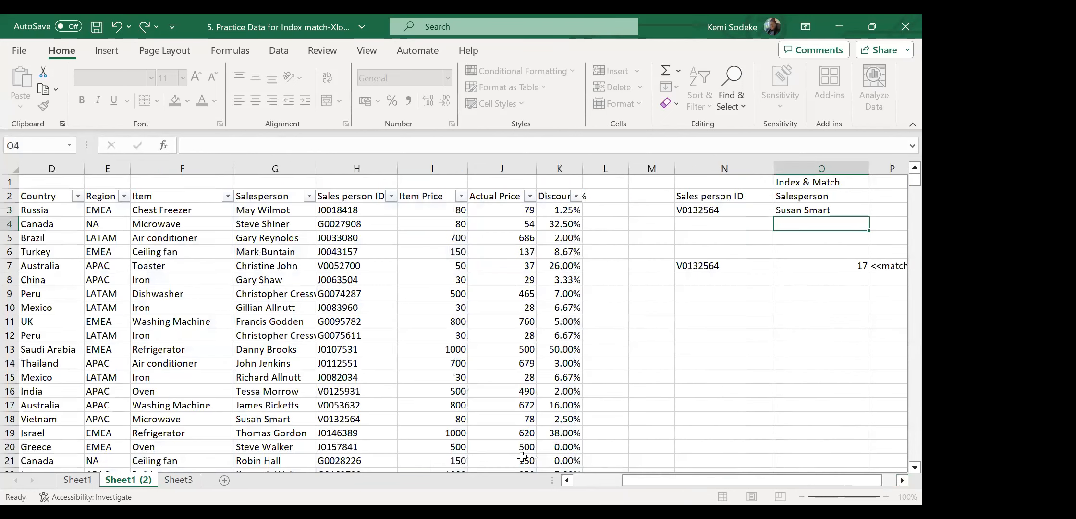
Review O3's INDEX formula against O7's MATCH formula.
left_click(902, 480)
left_click(901, 480)
left_click(729, 212)
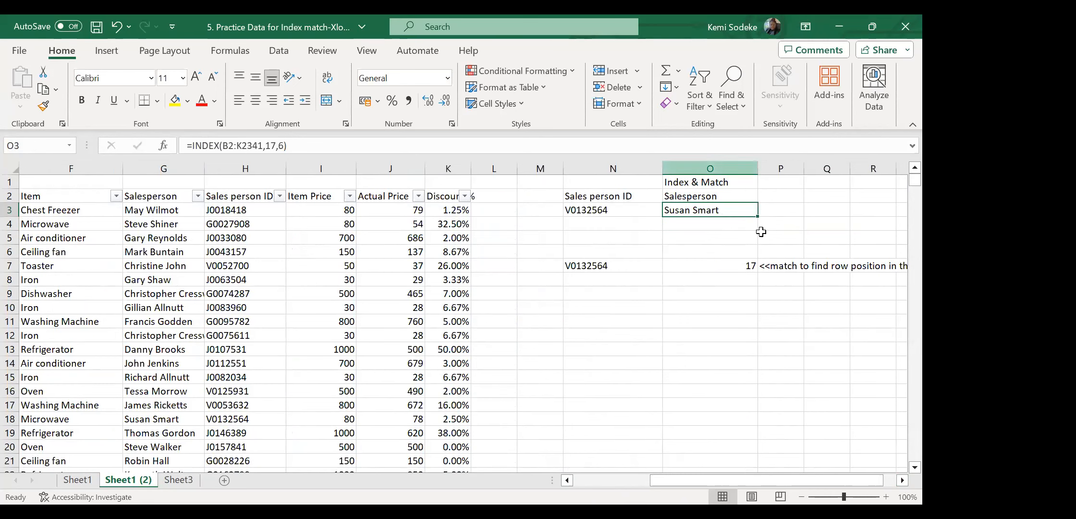
left_click(742, 265)
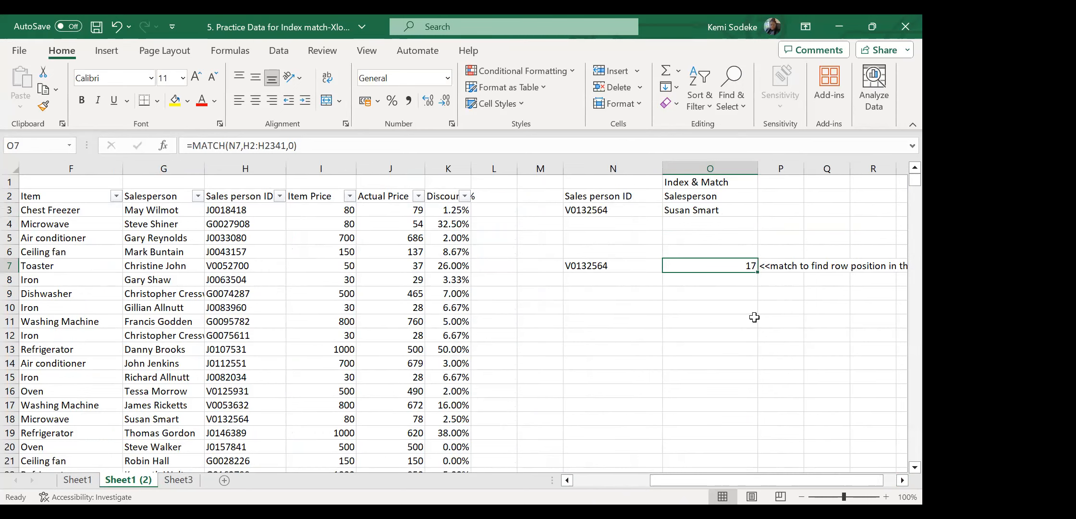
left_click(738, 211)
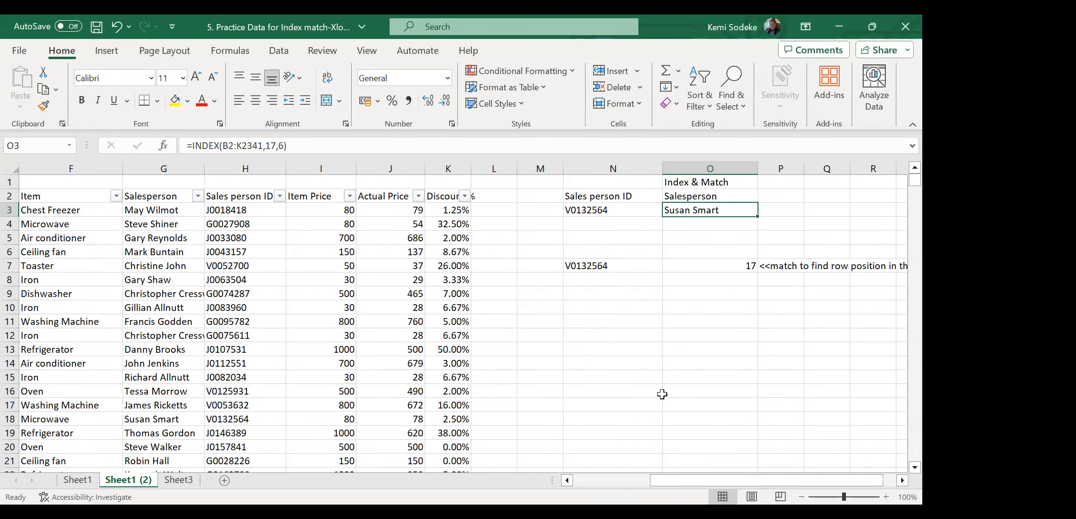
left_click(698, 224)
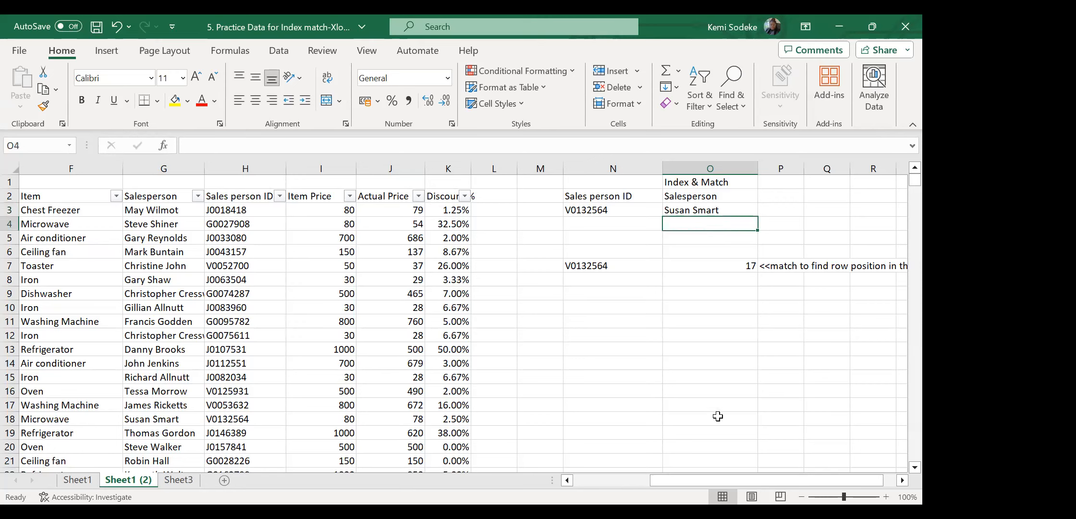
Begin =INDEX( in O4 with the array B2:K2341.
type("=")
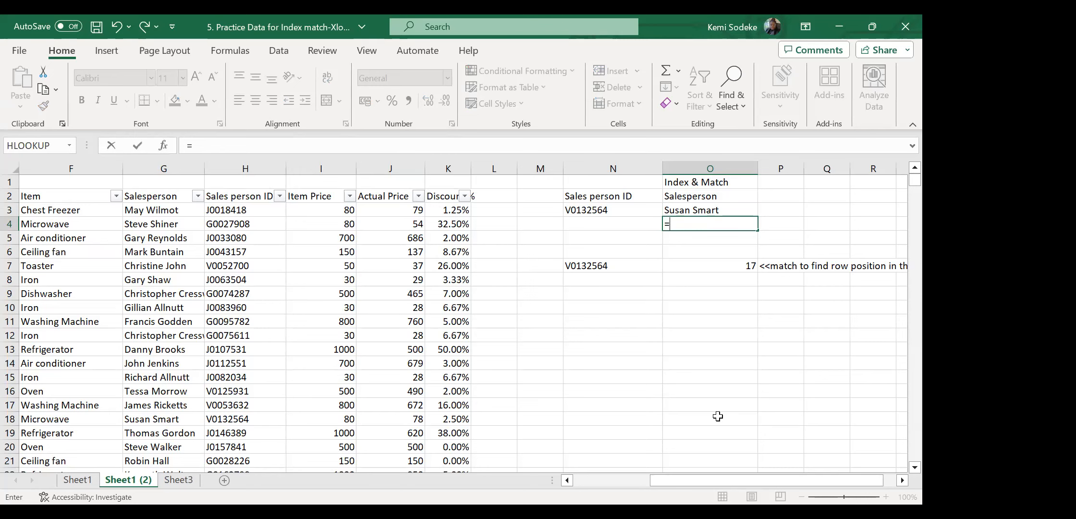
type("index")
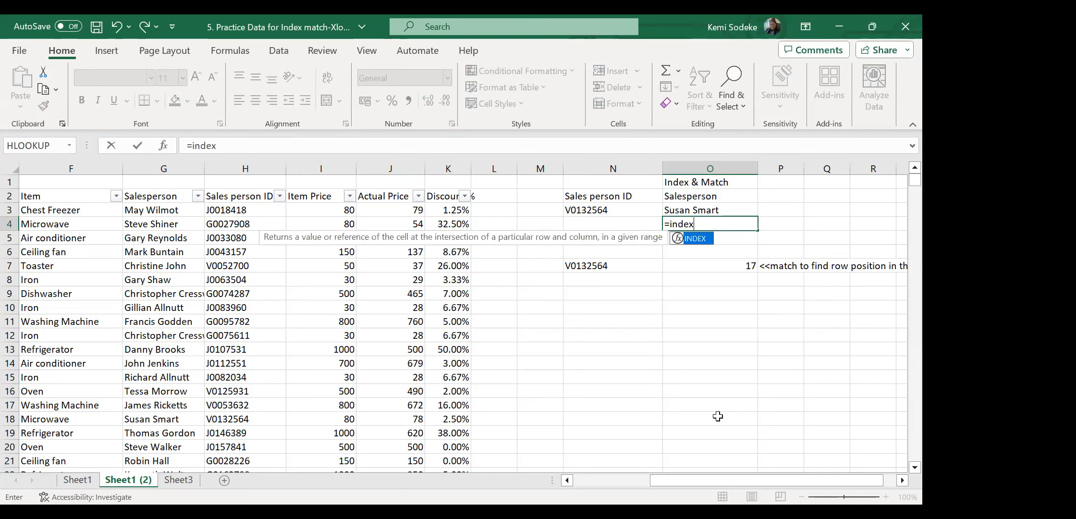
type("(")
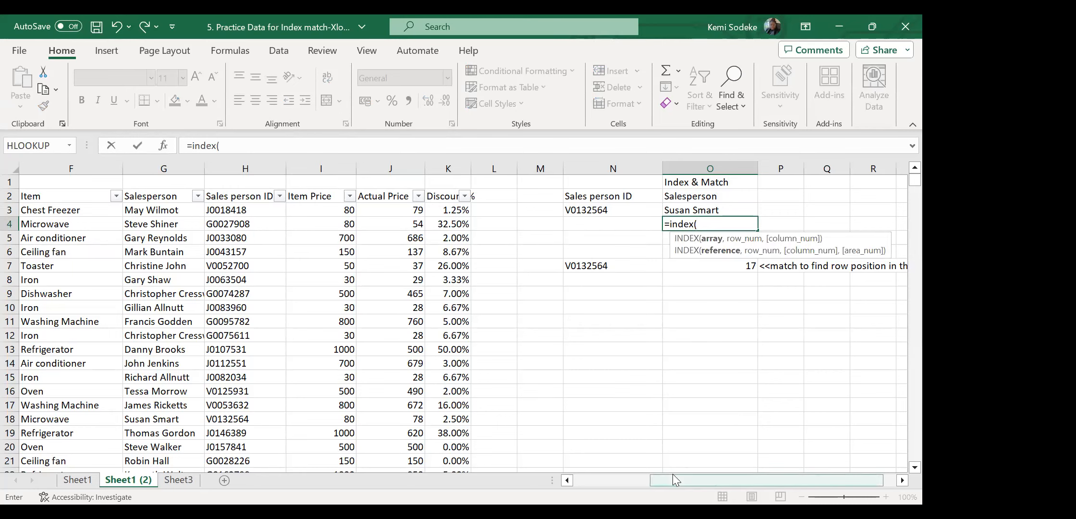
left_click_drag(697, 481, 614, 485)
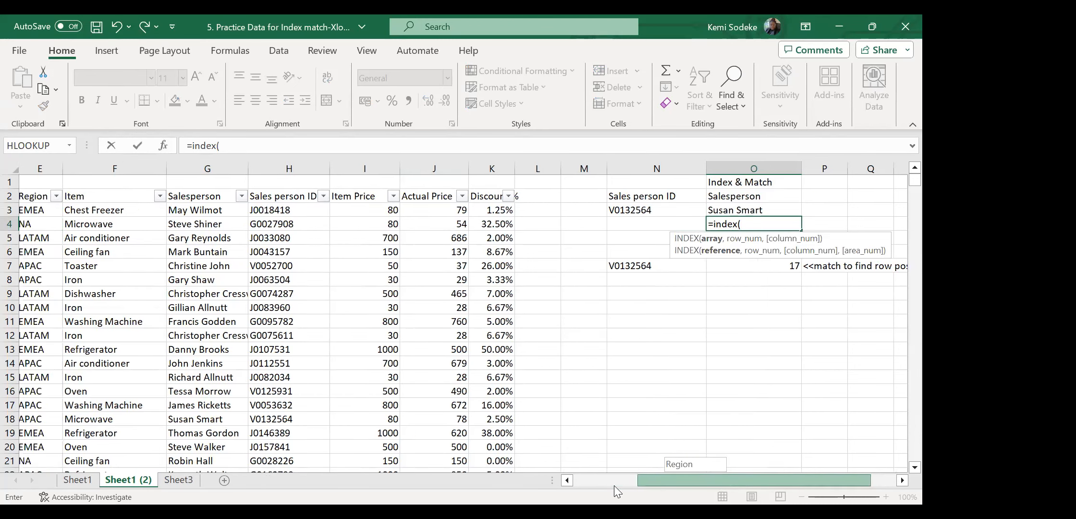
left_click(75, 197)
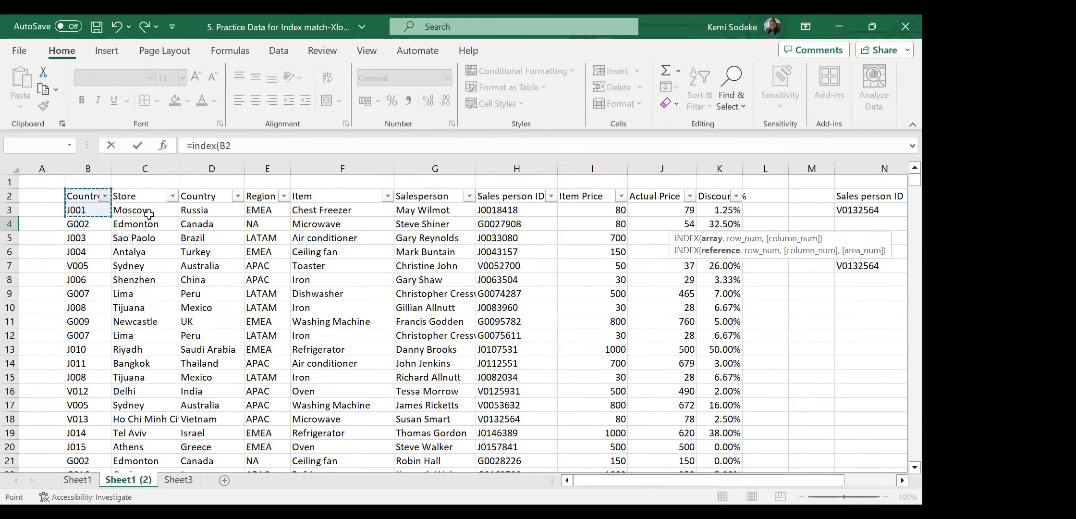
key("ctrl+shift+Right")
key("ctrl+shift+Down")
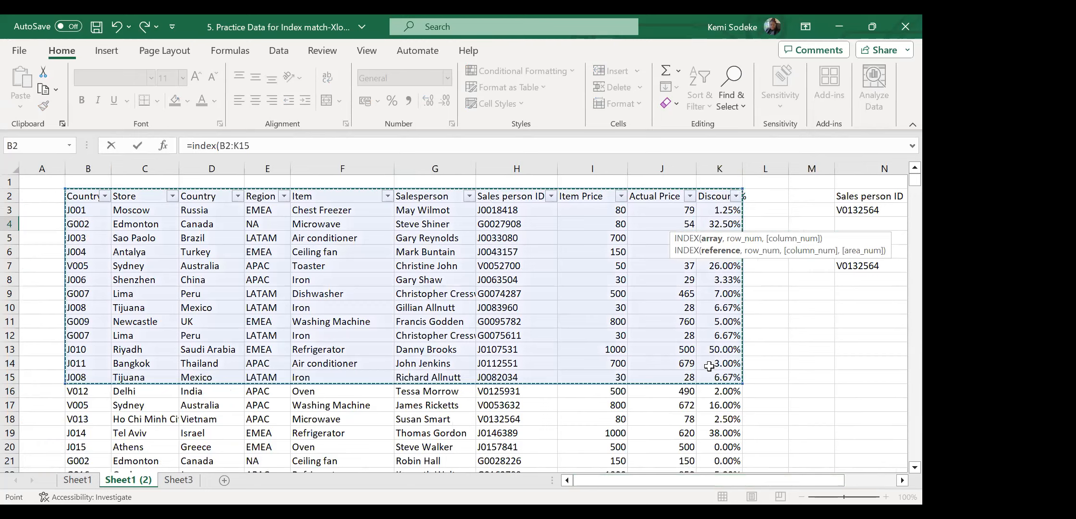
left_click_drag(909, 454, 902, 179)
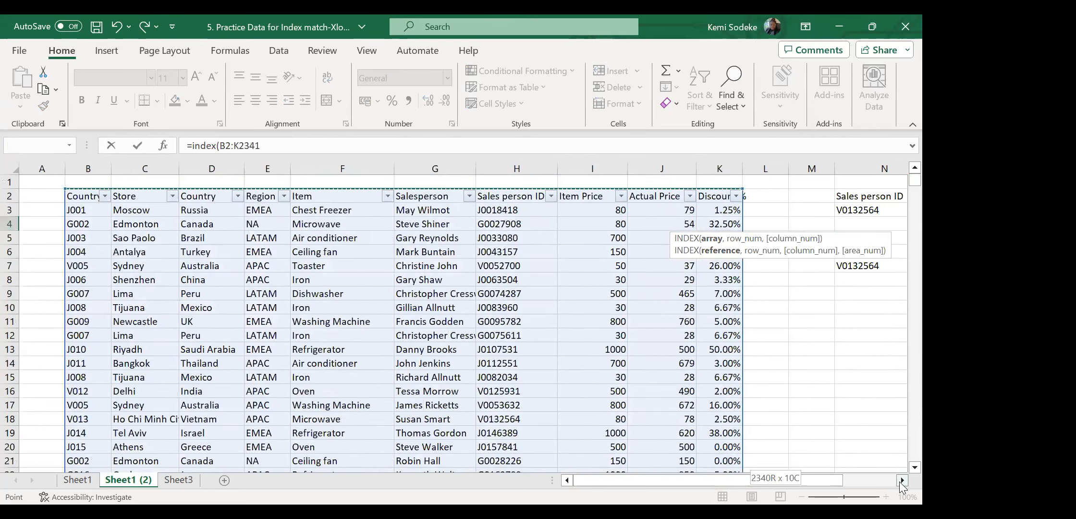
left_click(901, 480)
left_click(902, 481)
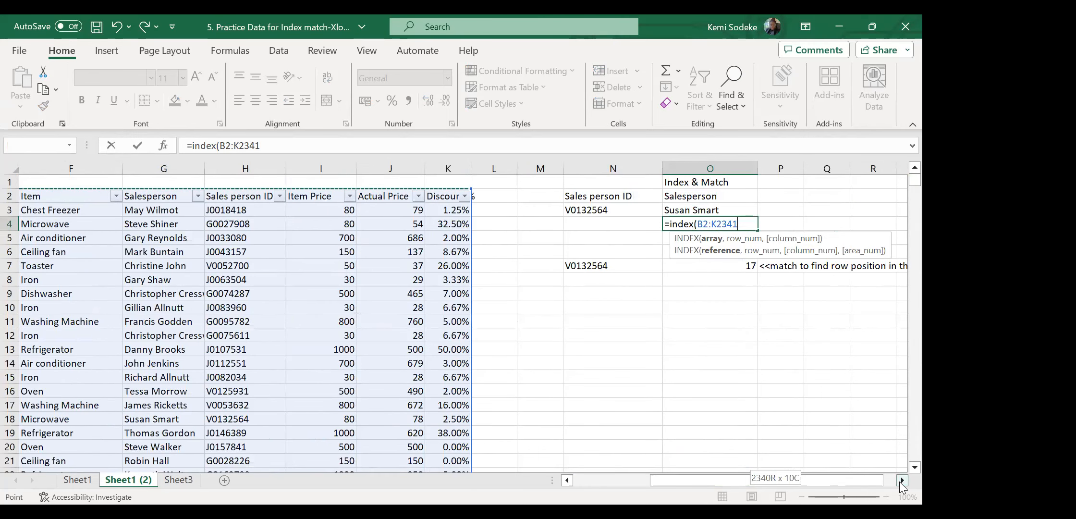
Add a MATCH as the row argument, using the ID in N3 as lookup value.
type(",")
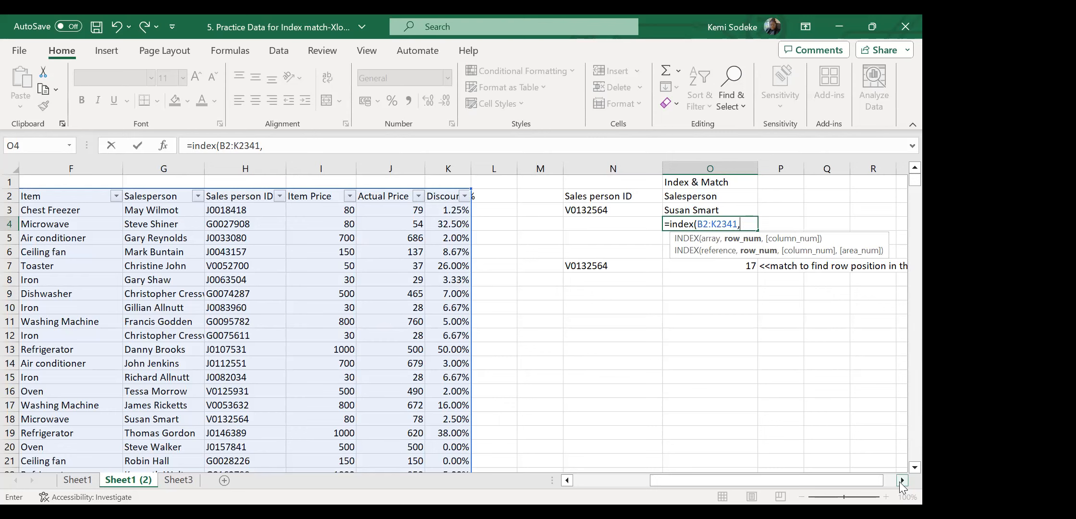
type("match")
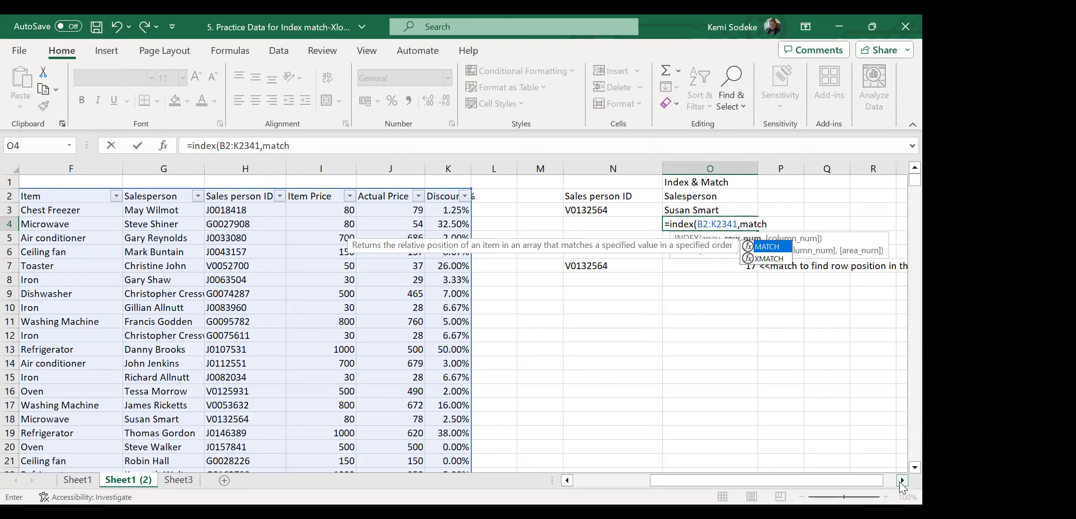
type("(")
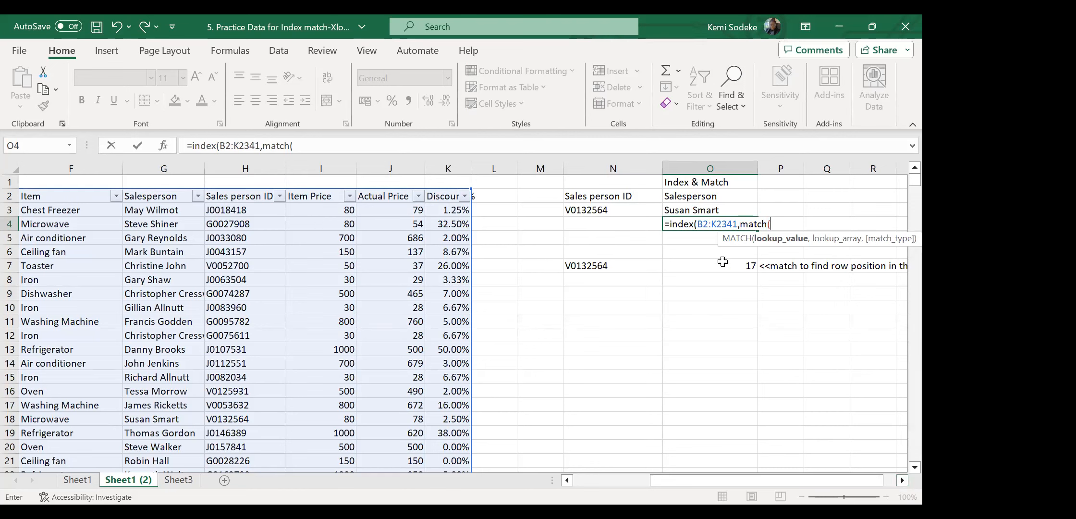
left_click(603, 211)
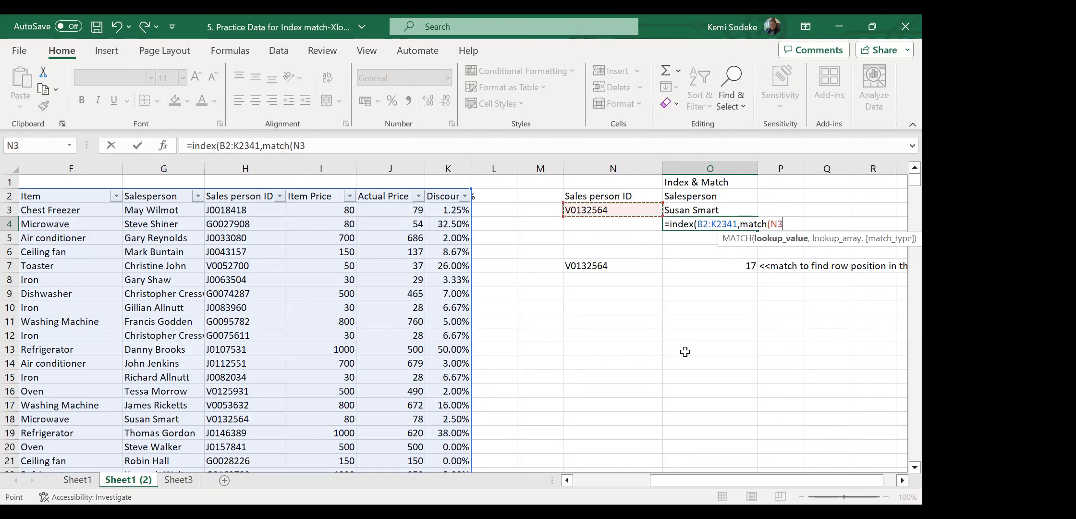
type(",")
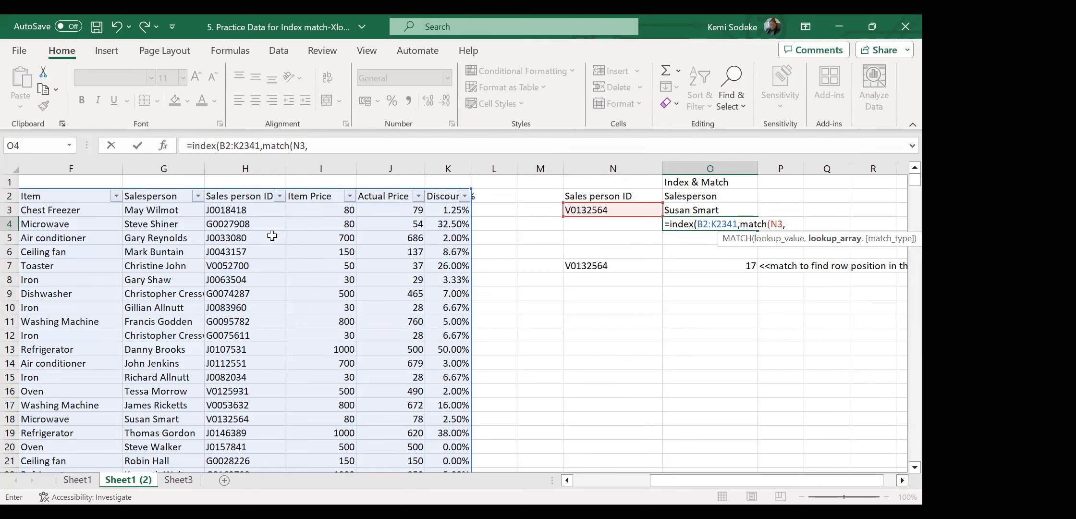
Finish and commit O4 as =INDEX(B2:K2341,MATCH(N3,H2:H2341,0),6), returning the salesperson's name.
left_click_drag(245, 196, 237, 404)
key("ctrl+shift+Down")
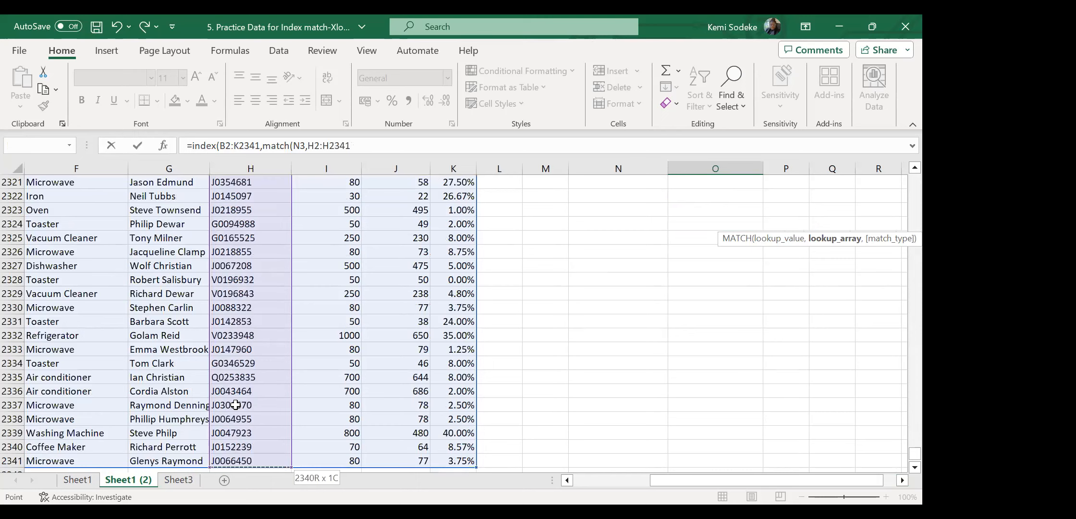
type(",")
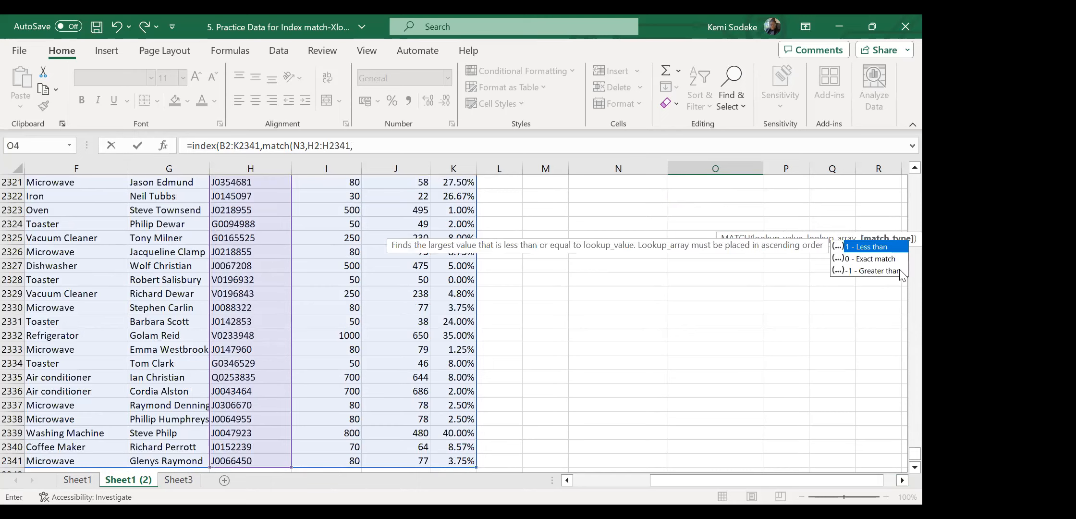
left_click_drag(914, 454, 888, 163)
type("0")
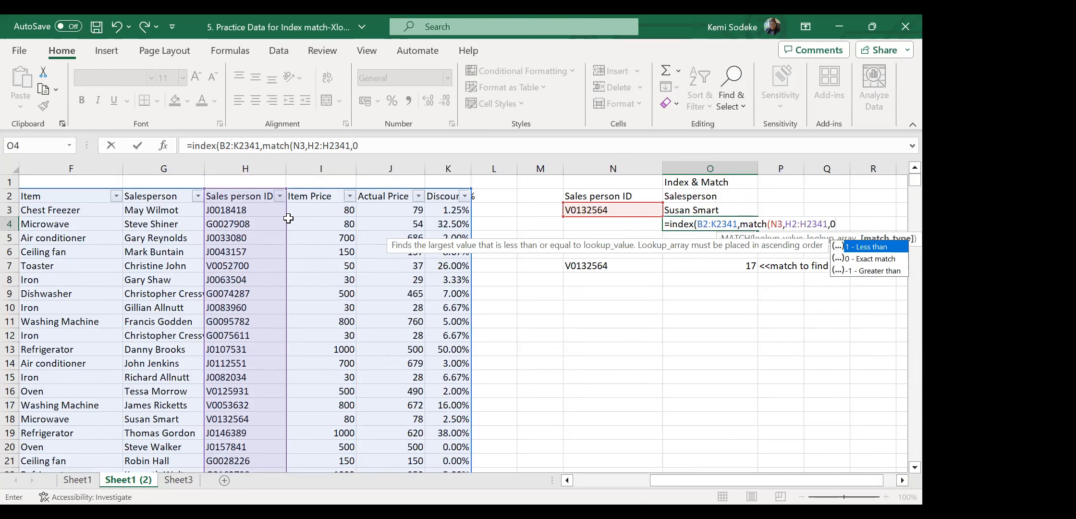
type(")")
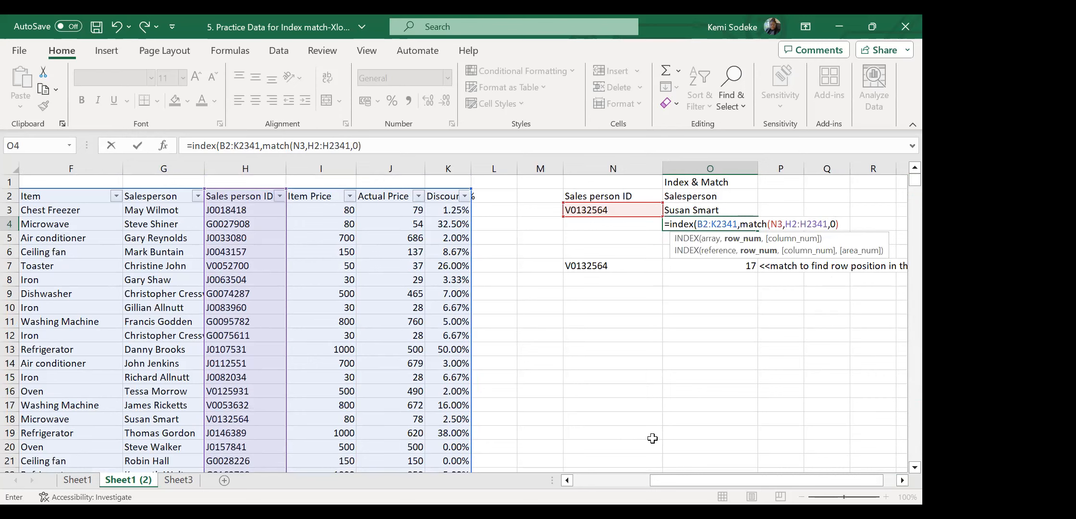
type(",")
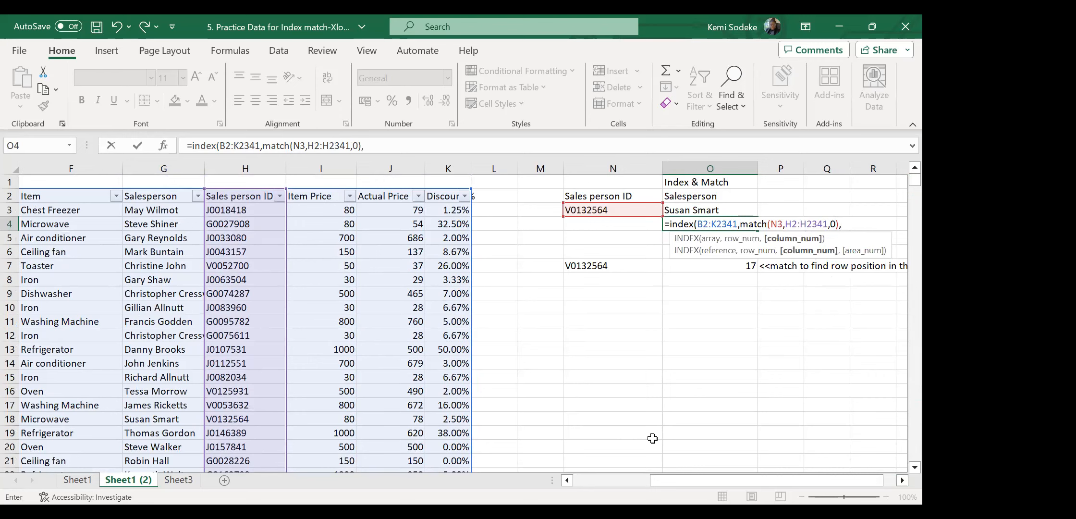
left_click_drag(675, 480, 600, 481)
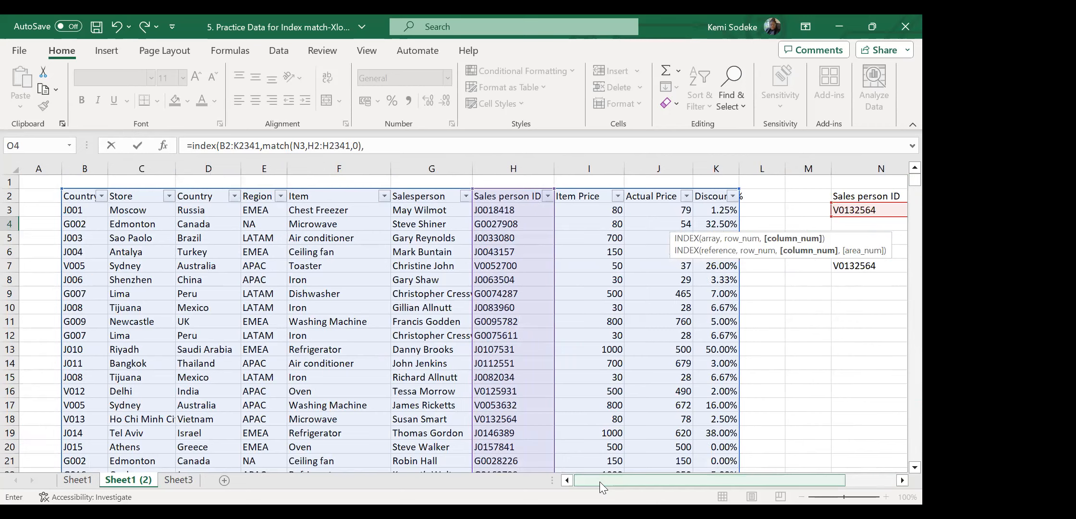
type("6)")
key("Return")
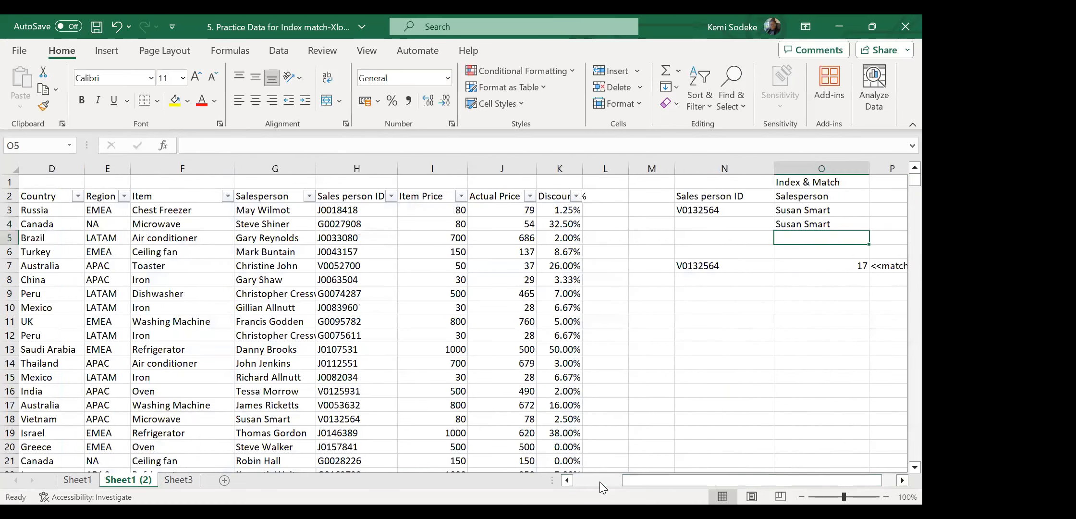
Compare the new INDEX-MATCH formula in O4 with the MATCH formula in O7.
left_click(902, 480)
left_click(901, 480)
left_click(902, 480)
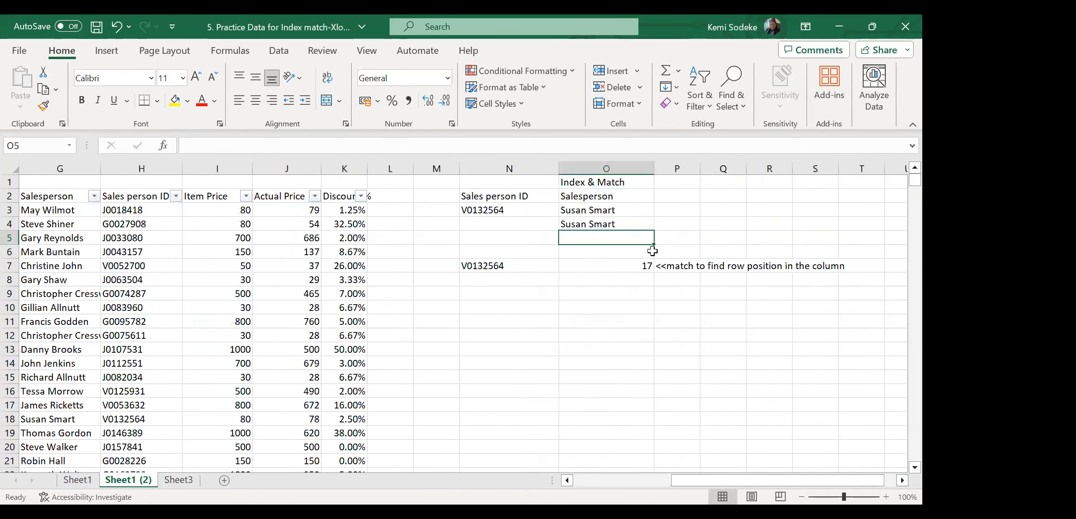
left_click(614, 227)
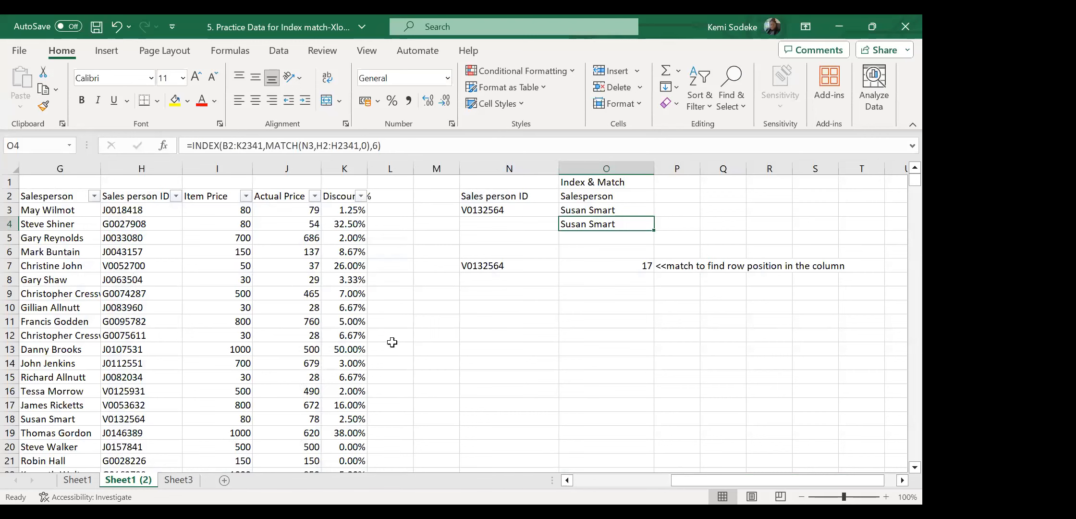
left_click(642, 267)
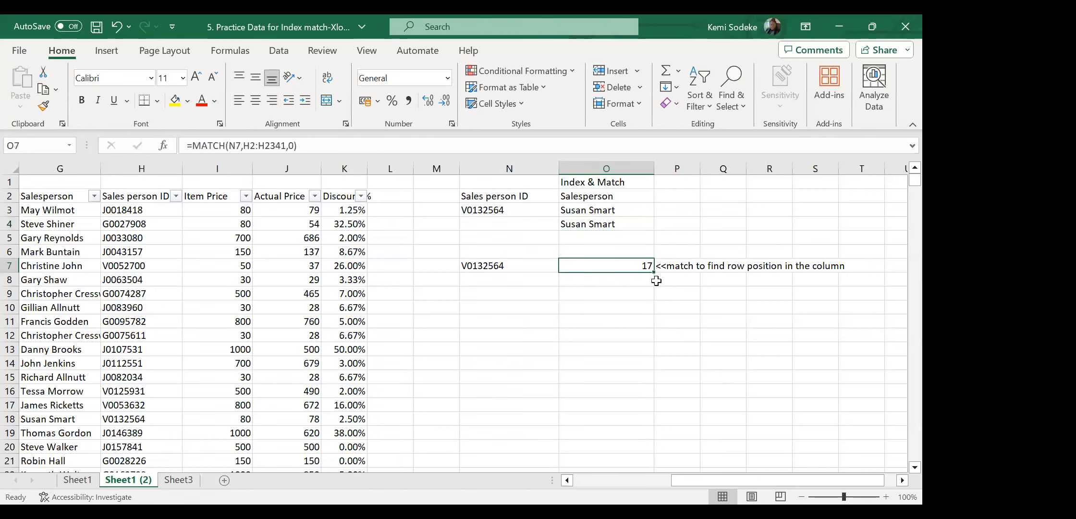
left_click(903, 480)
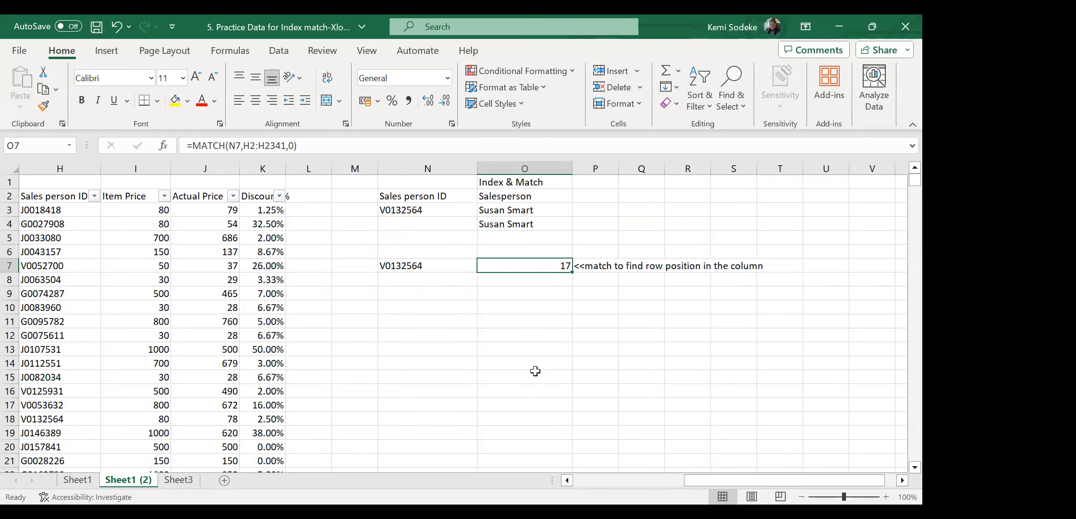
Enter the heading 'Xlookup' in Q1, then move to the cells below it.
left_click(635, 182)
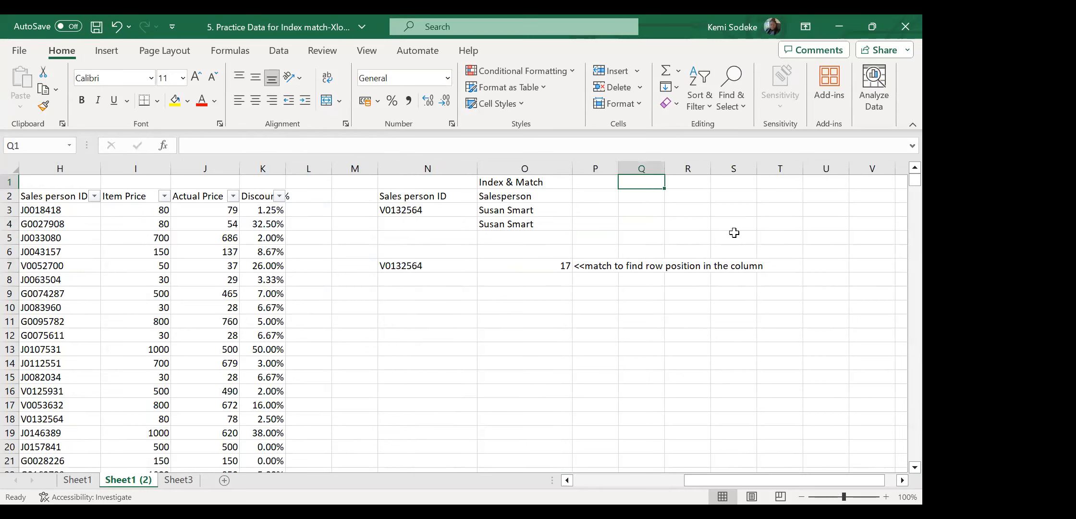
type("Xlookup")
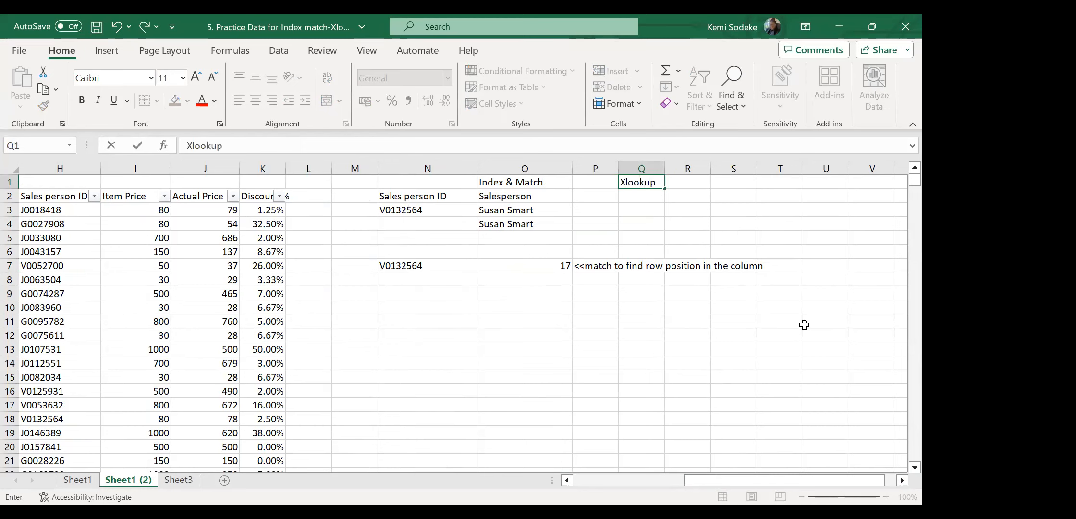
left_click(761, 333)
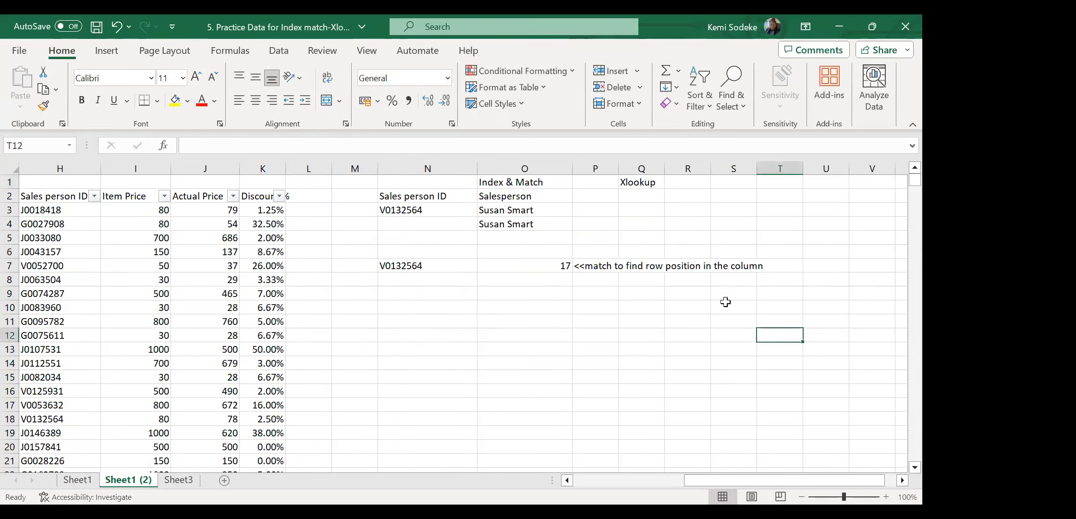
left_click(647, 196)
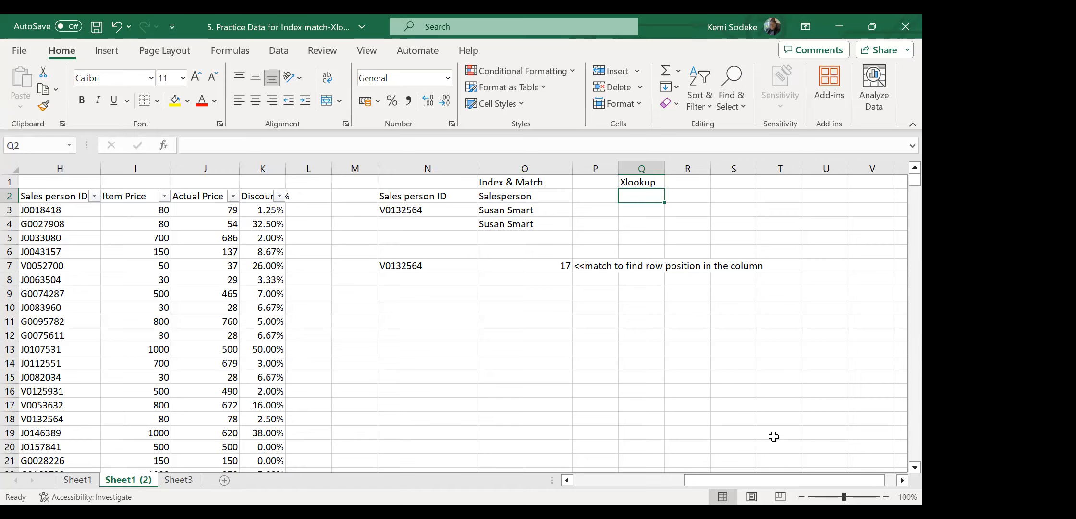
left_click(685, 194)
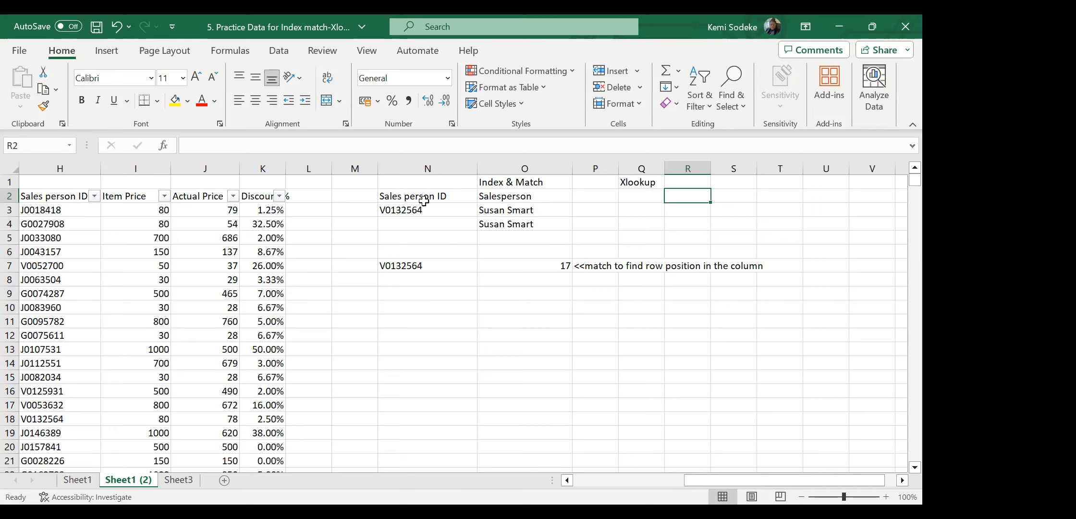
Copy the Sales person ID and Salesperson block to Q2, clearing the pasted result cell.
left_click_drag(440, 197, 503, 205)
key("ctrl+c")
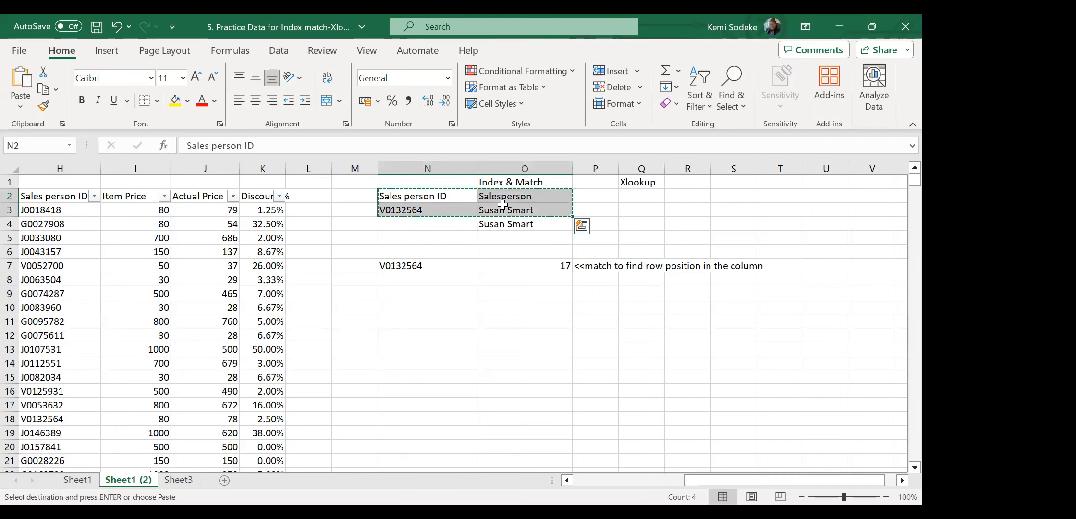
left_click(638, 198)
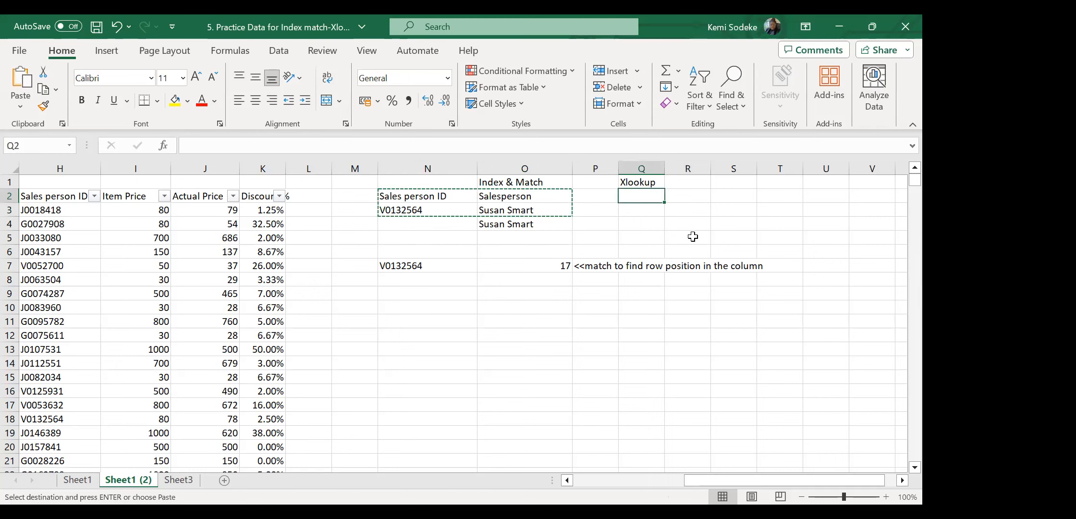
key("Return")
left_click(706, 209)
key("Delete")
left_click_drag(726, 363, 726, 349)
Clear the old MATCH example row and delete the Index & Match columns N:O.
left_click_drag(390, 263, 815, 293)
key("Delete")
left_click(687, 362)
left_click_drag(414, 168, 540, 165)
right_click(540, 165)
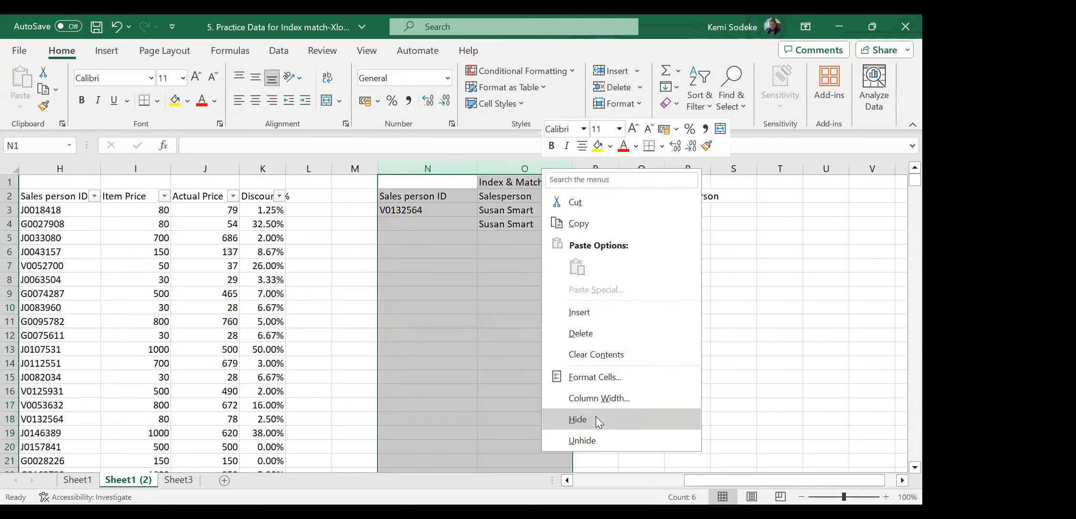
left_click(577, 336)
left_click(355, 321)
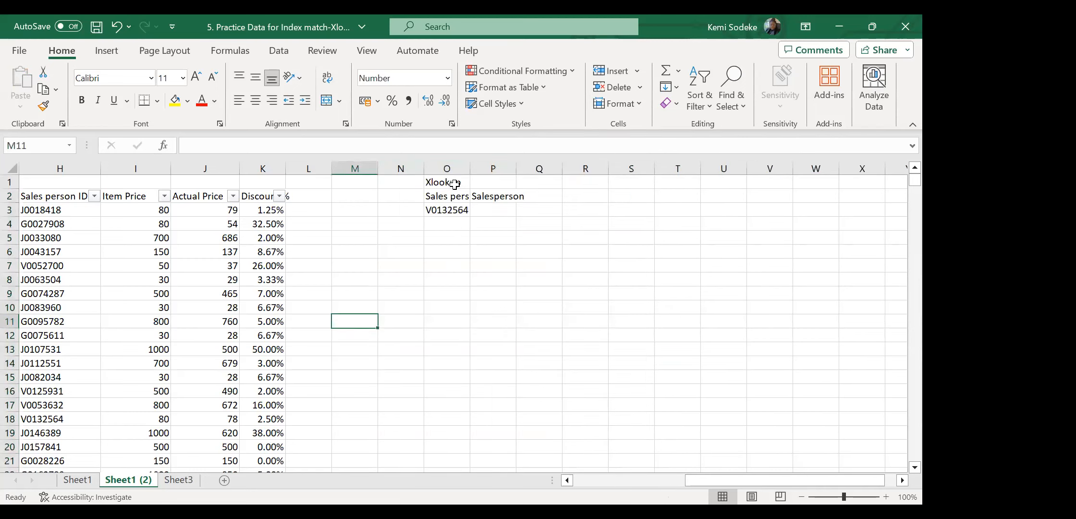
Widen column O to fit 'Sales person ID' and start =XLOOKUP( in P3.
left_click(445, 196)
left_click_drag(474, 169, 610, 169)
left_click(541, 210)
left_click(490, 210)
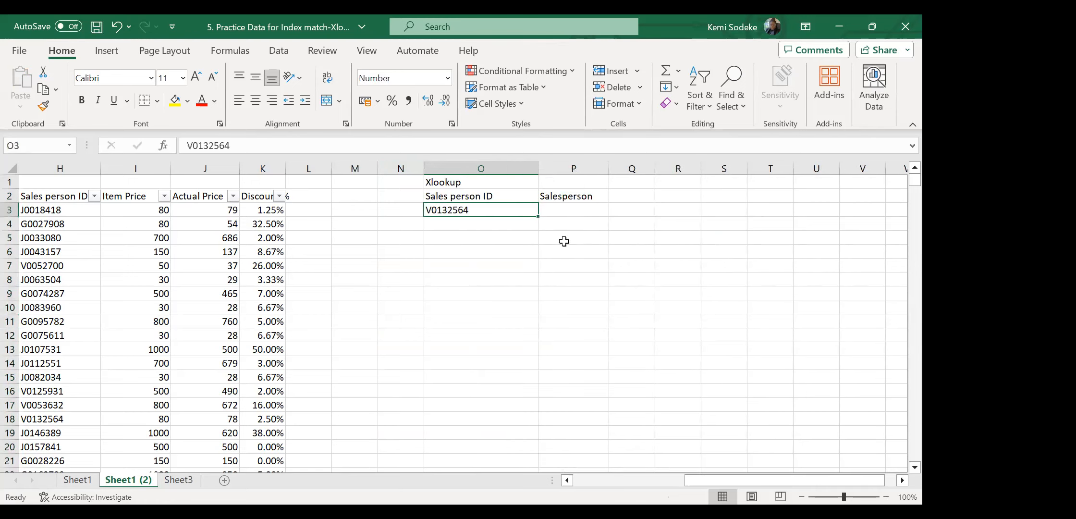
left_click(581, 212)
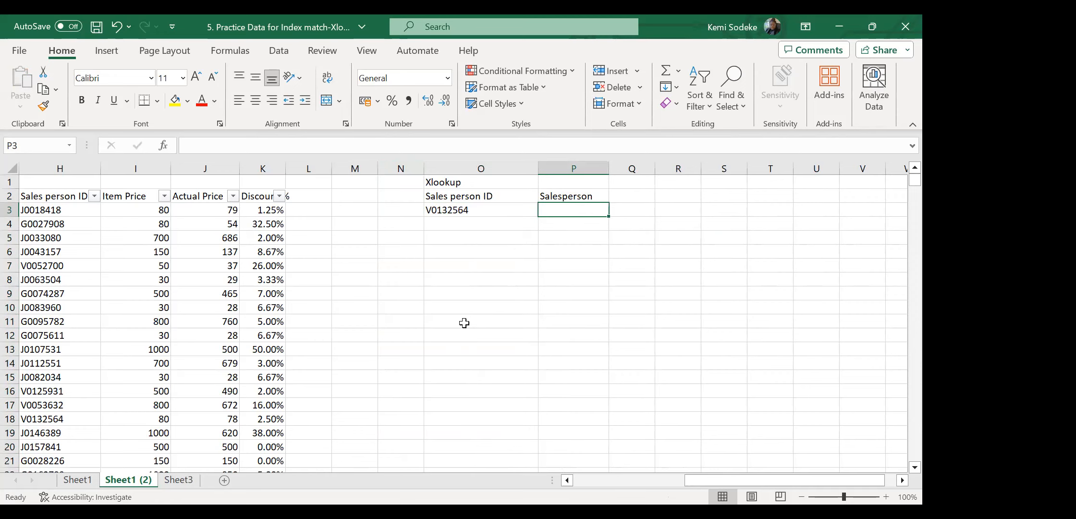
type("=")
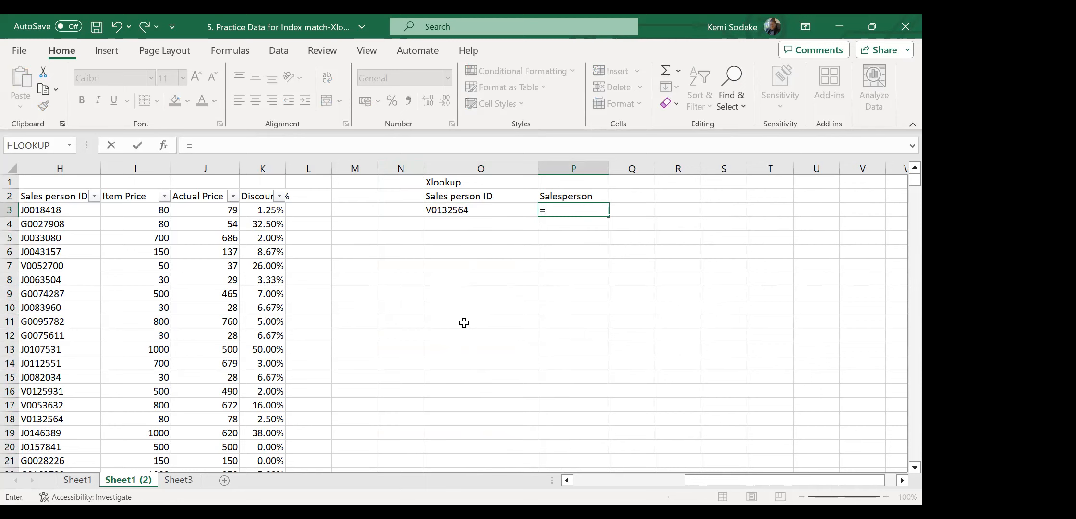
type("xlookup(")
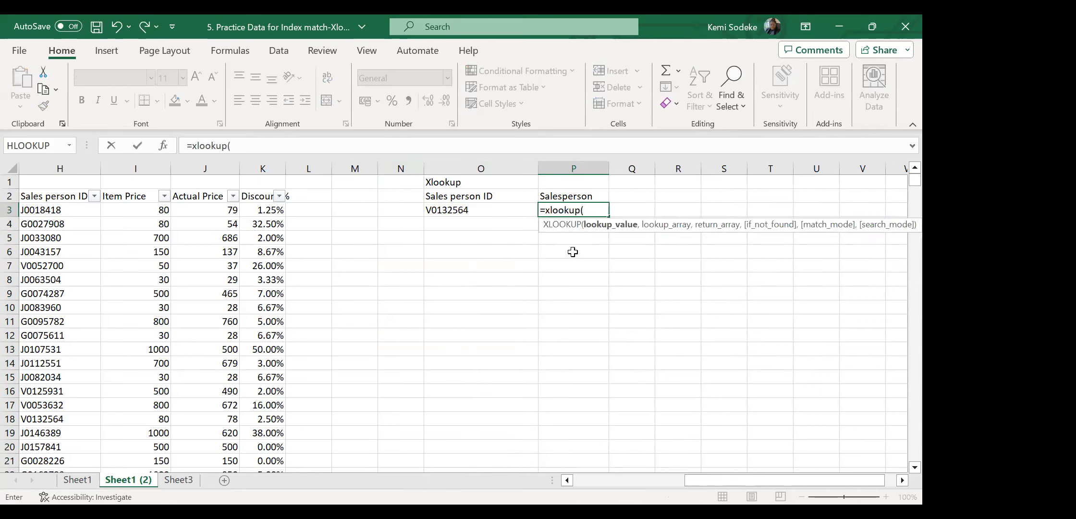
Give the XLOOKUP O3 as lookup value and H2:H2341 as lookup array.
left_click(479, 212)
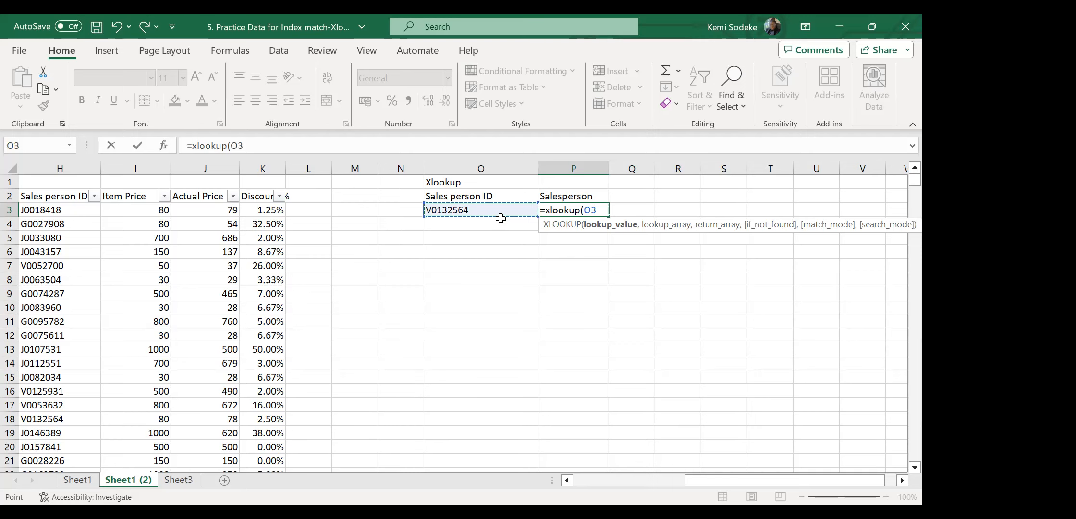
type(",")
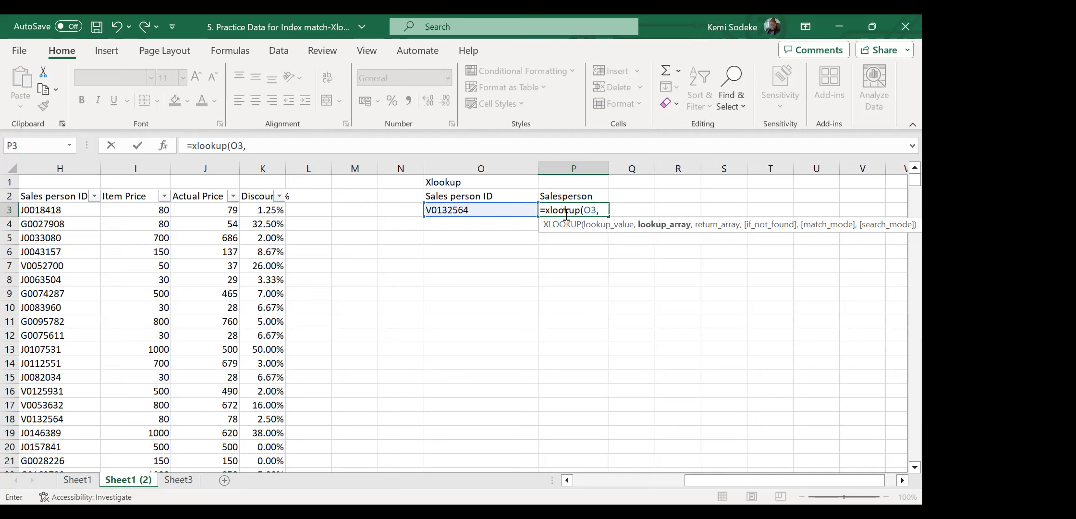
left_click_drag(694, 480, 650, 477)
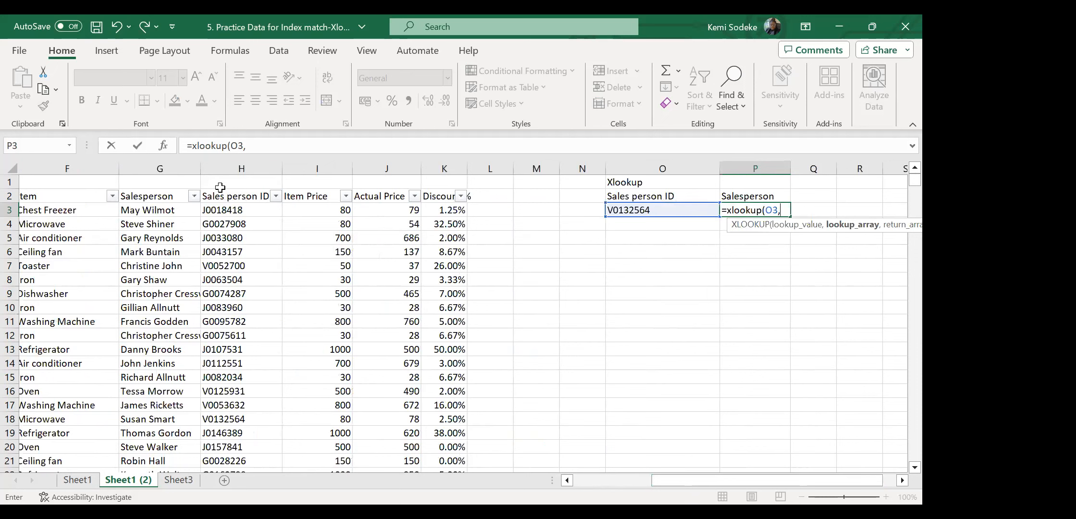
left_click_drag(235, 199, 239, 307)
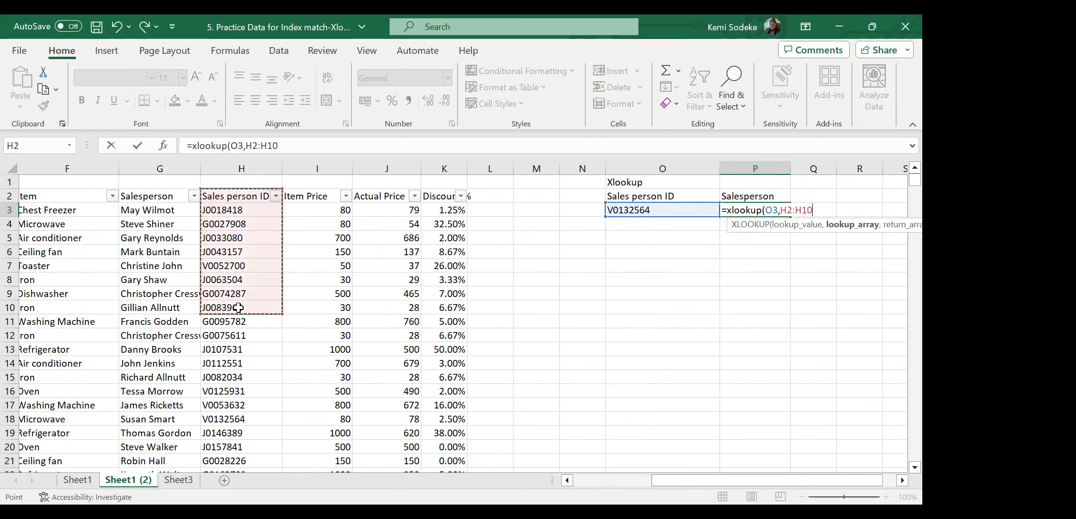
key("ctrl+shift+Down")
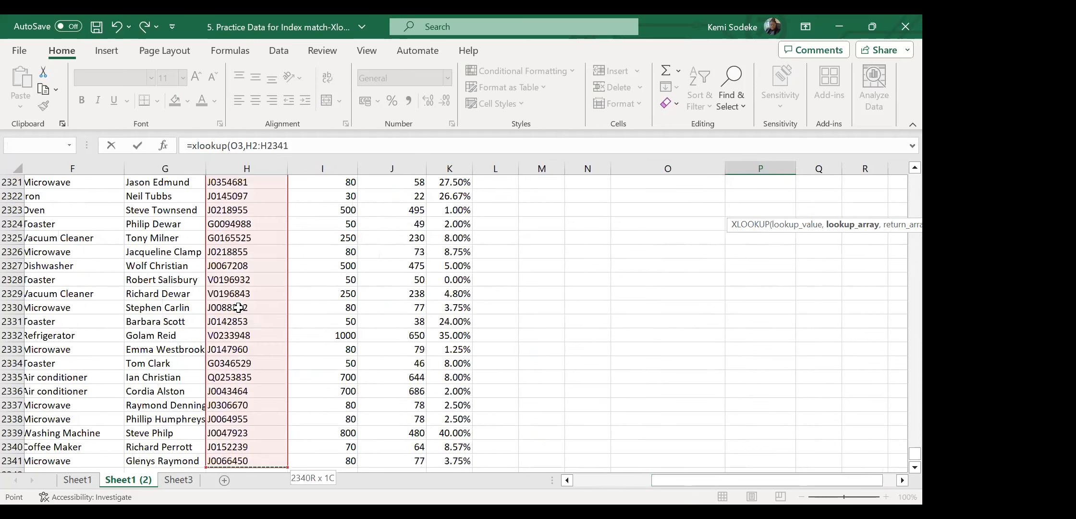
type(",")
Set G2:G2341 as the return array and commit, returning the salesperson's name.
left_click_drag(672, 479, 594, 478)
scroll(363, 366, "up", 20)
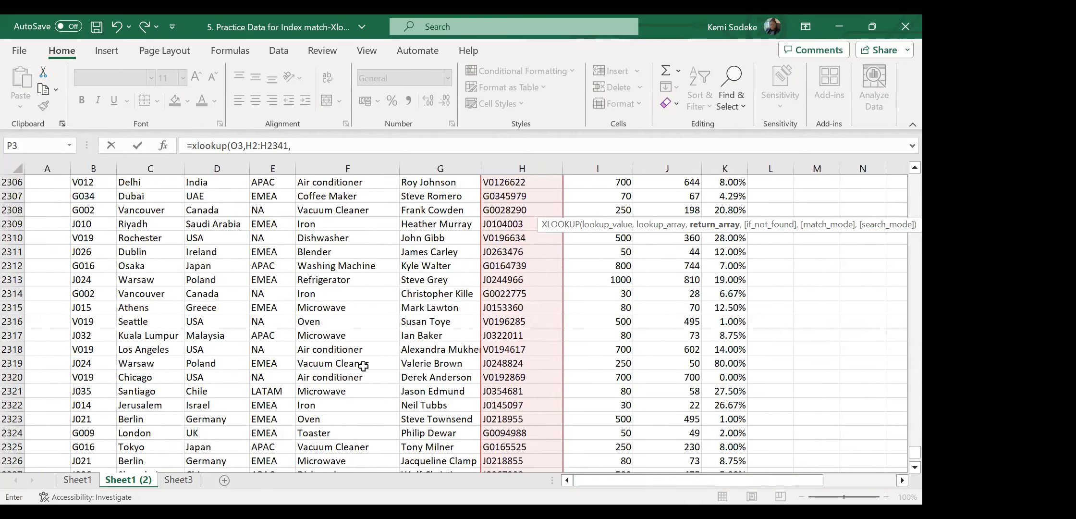
scroll(363, 366, "up", 20)
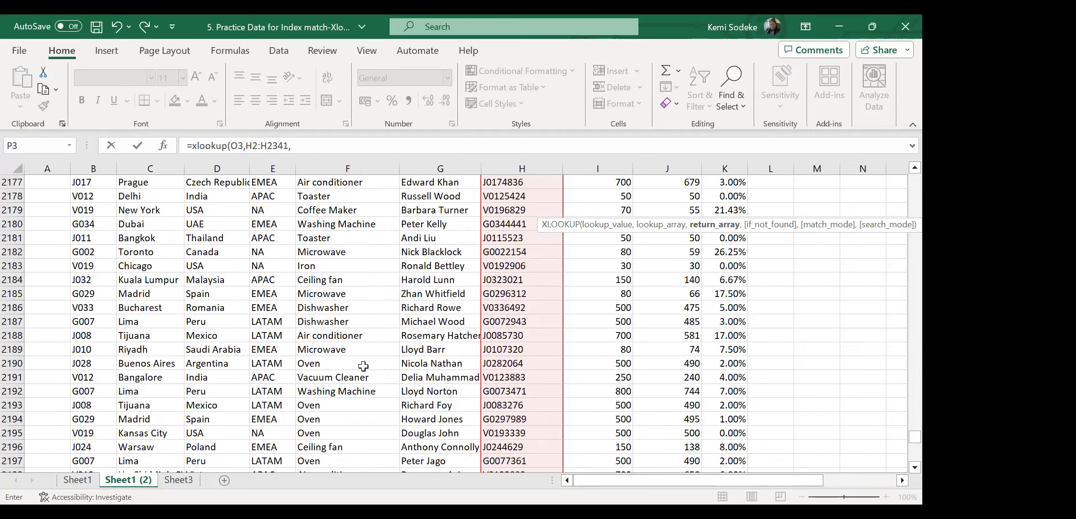
left_click_drag(915, 431, 901, 174)
left_click(433, 193)
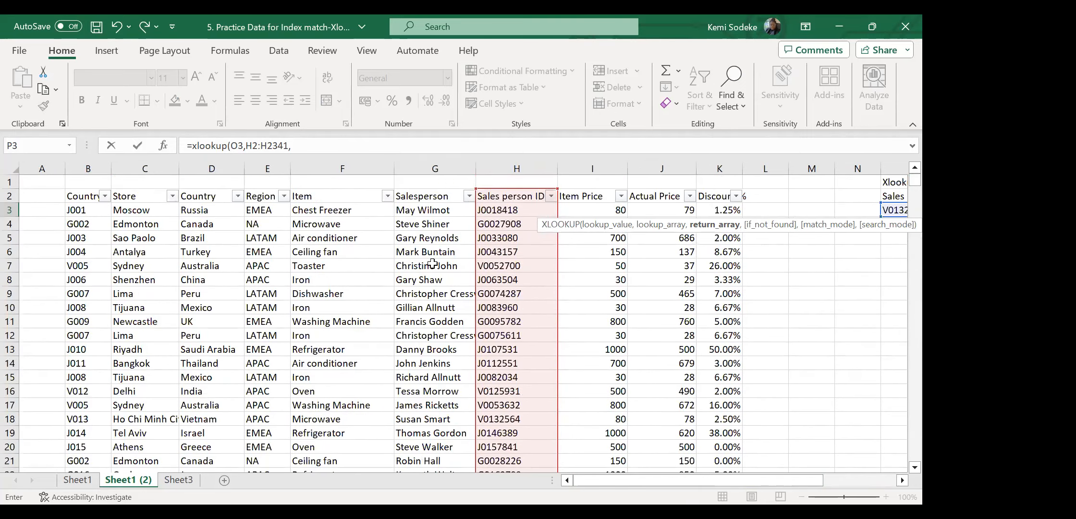
key("ctrl+shift+Down")
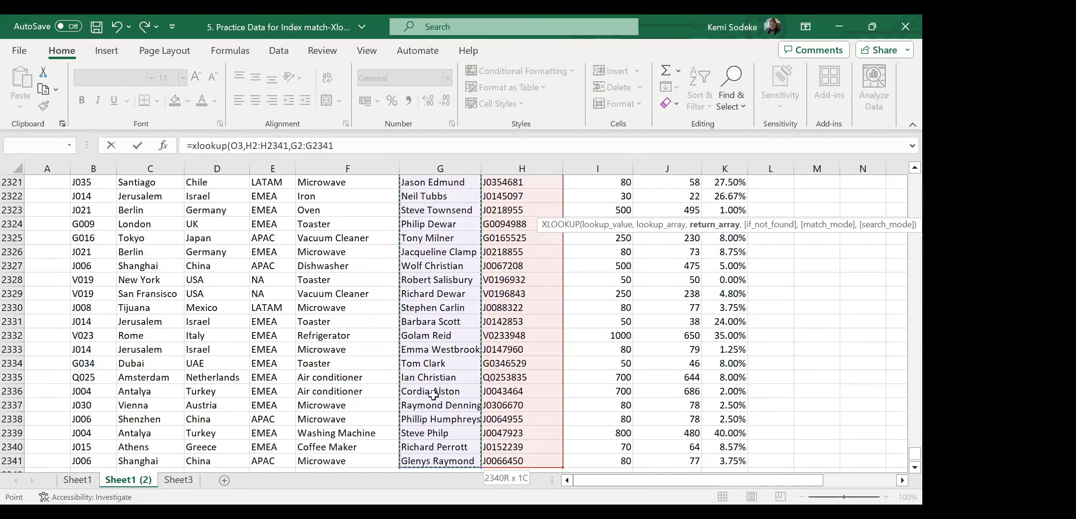
key("Return")
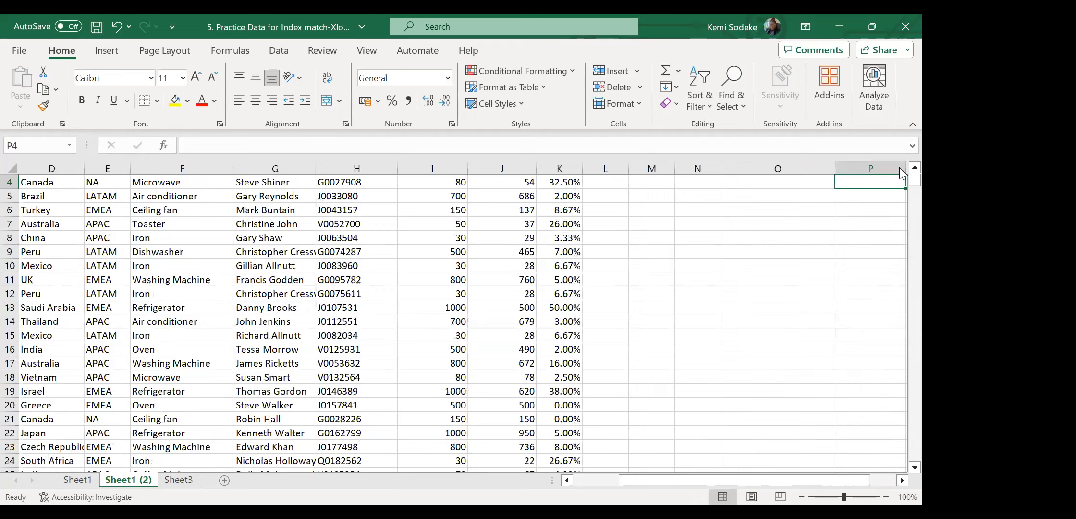
Check P3's formula and begin retyping =XLOOKUP( to rebuild it.
scroll(902, 175, "up", 1)
left_click(902, 480)
left_click(902, 480)
left_click(486, 210)
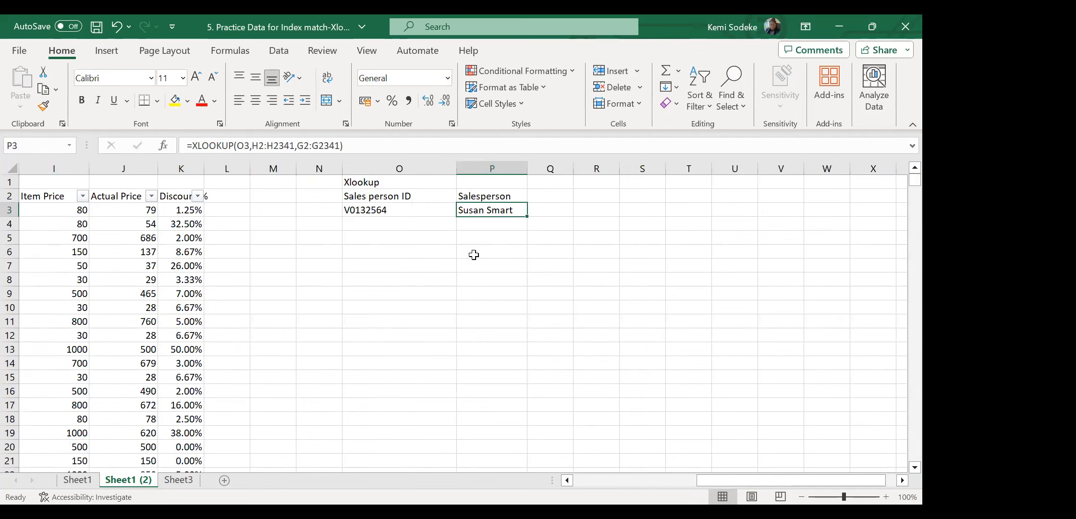
type("=")
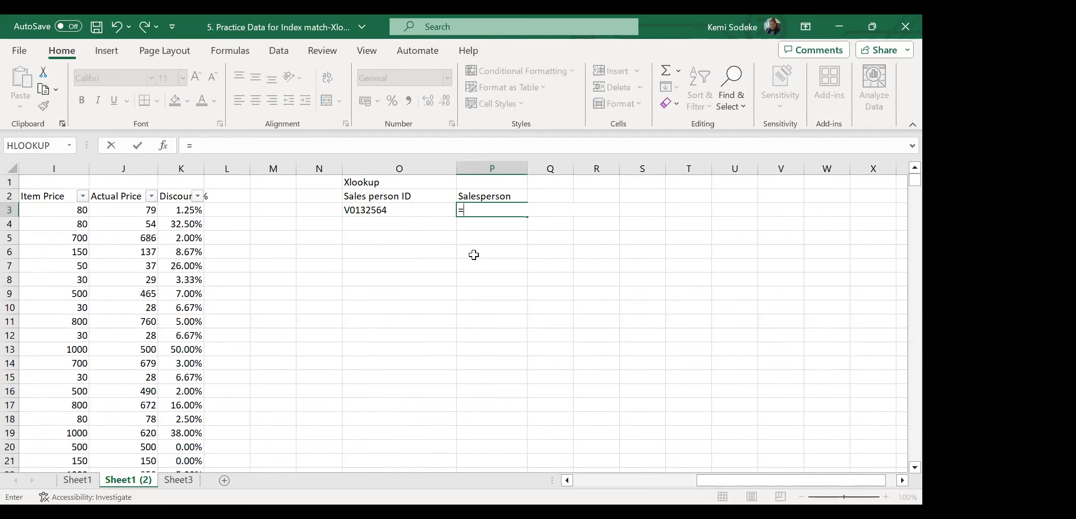
type("xlooku")
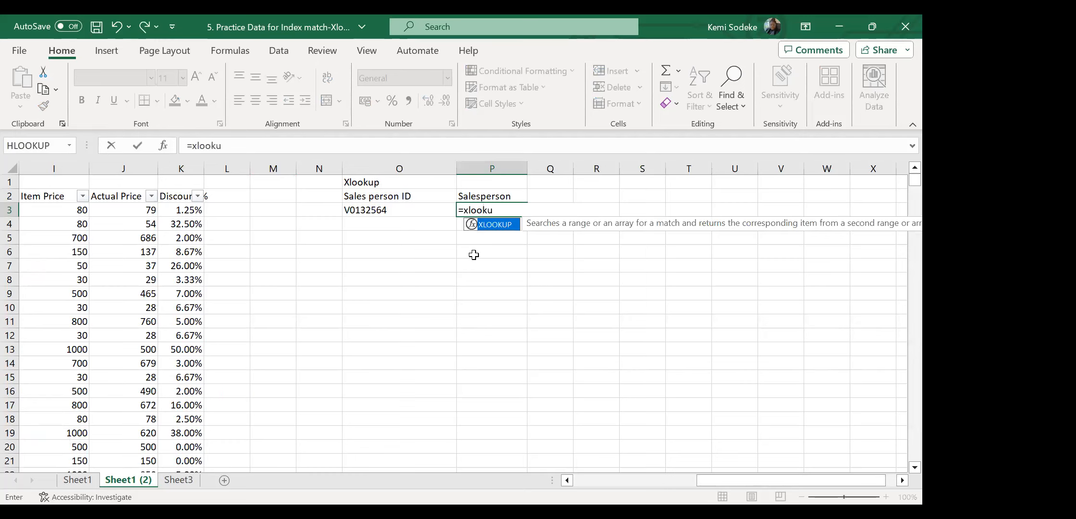
type("p(")
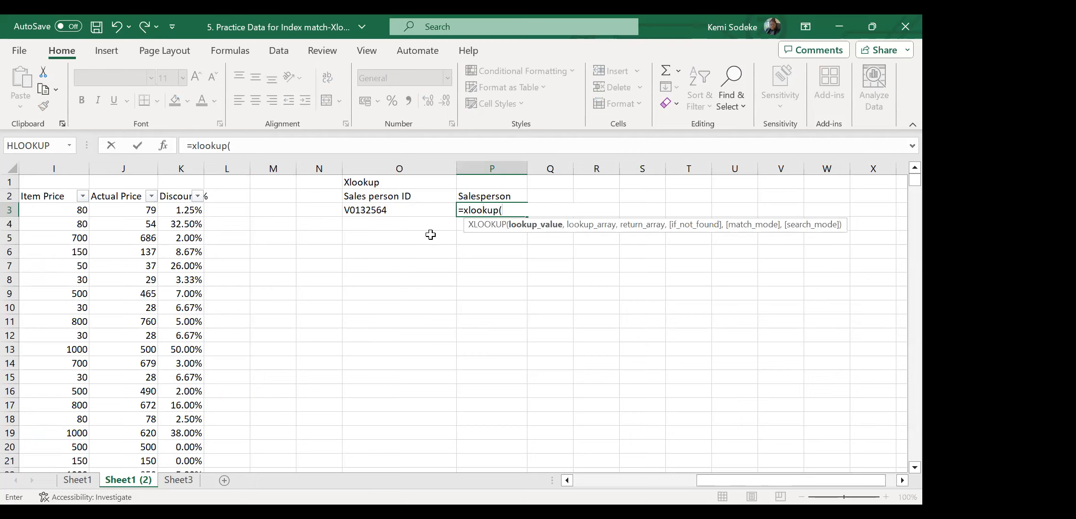
Re-enter O3 as lookup value and H2:H2341 as lookup array.
left_click(397, 209)
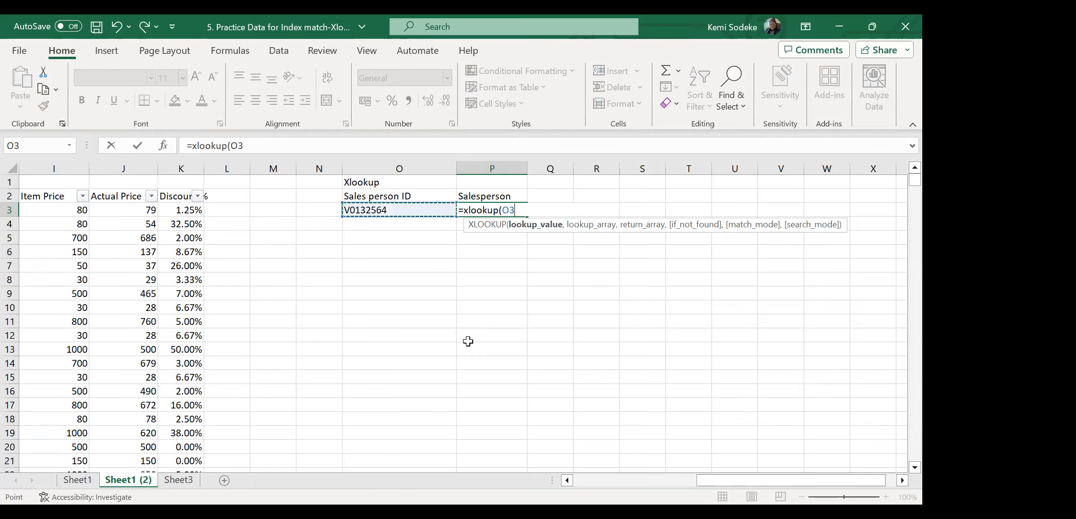
type(",")
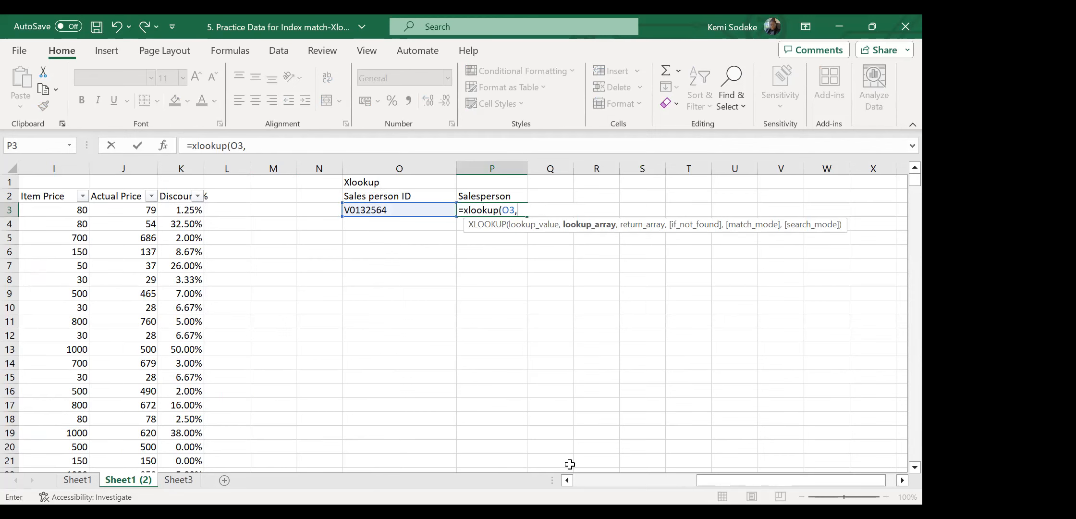
left_click(581, 481)
left_click_drag(505, 194, 508, 344)
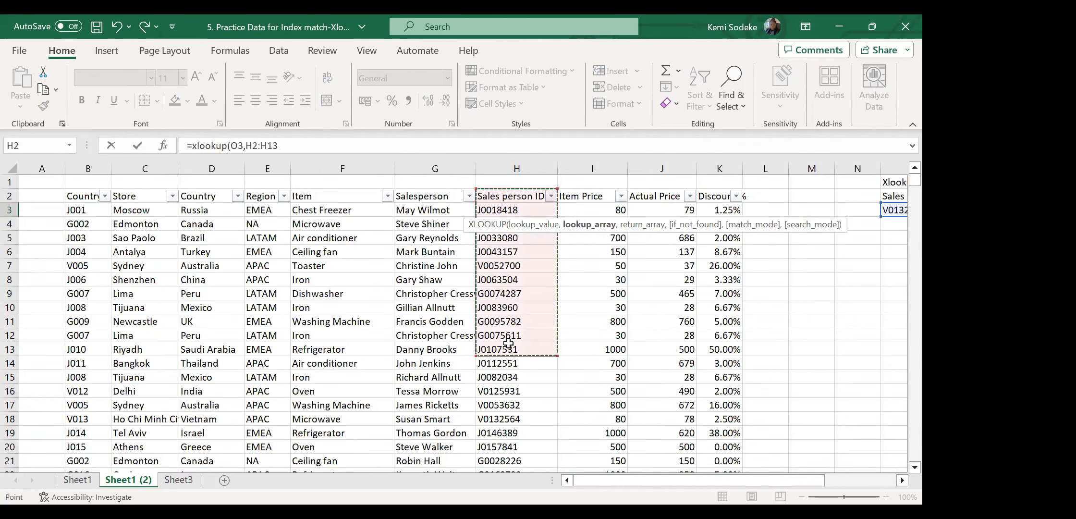
key("ctrl+shift+Down")
type(",")
Use G2:G2341 as the return array and commit P3's XLOOKUP.
left_click_drag(913, 455, 904, 183)
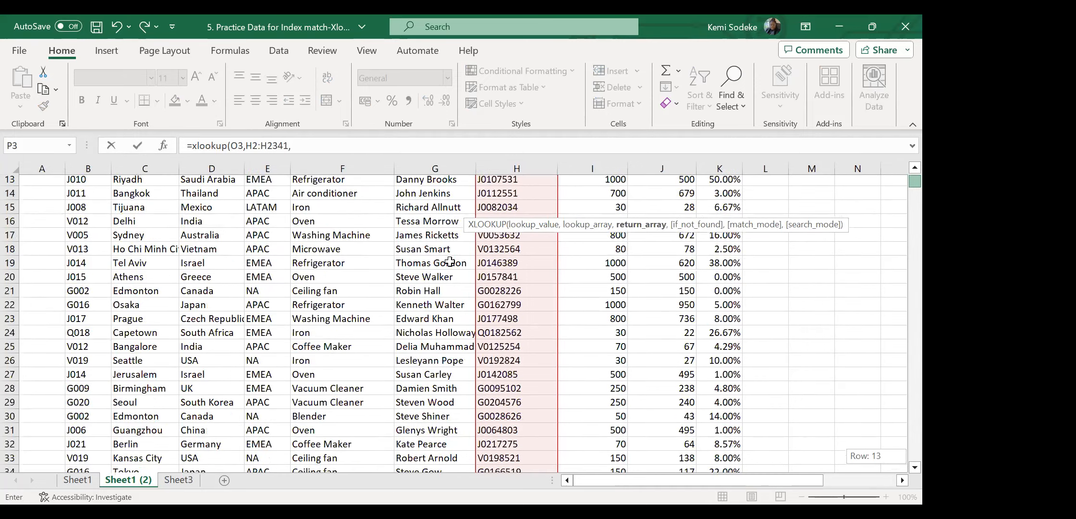
scroll(449, 261, "up", 4)
left_click(415, 193)
left_click_drag(401, 316, 401, 317)
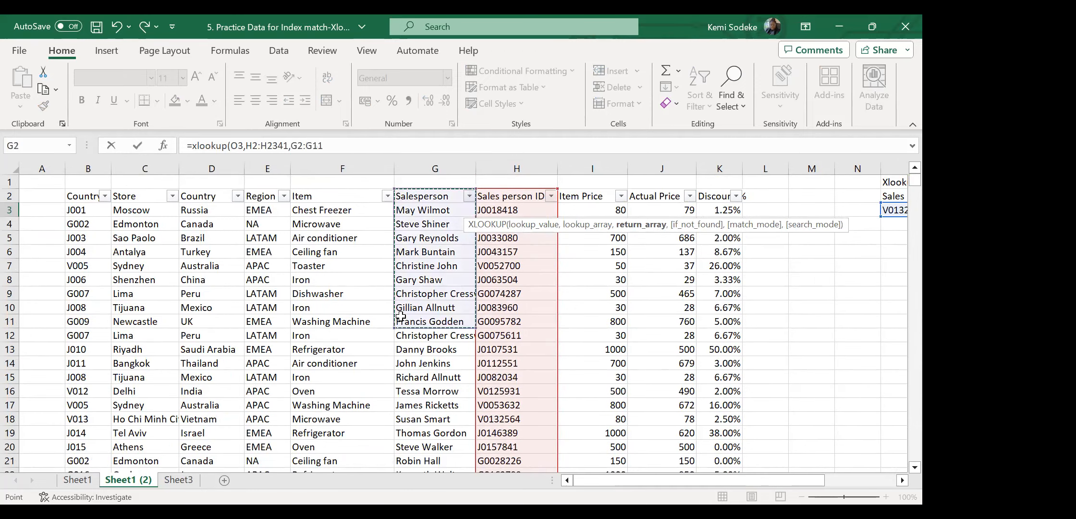
key("ctrl+shift+Down")
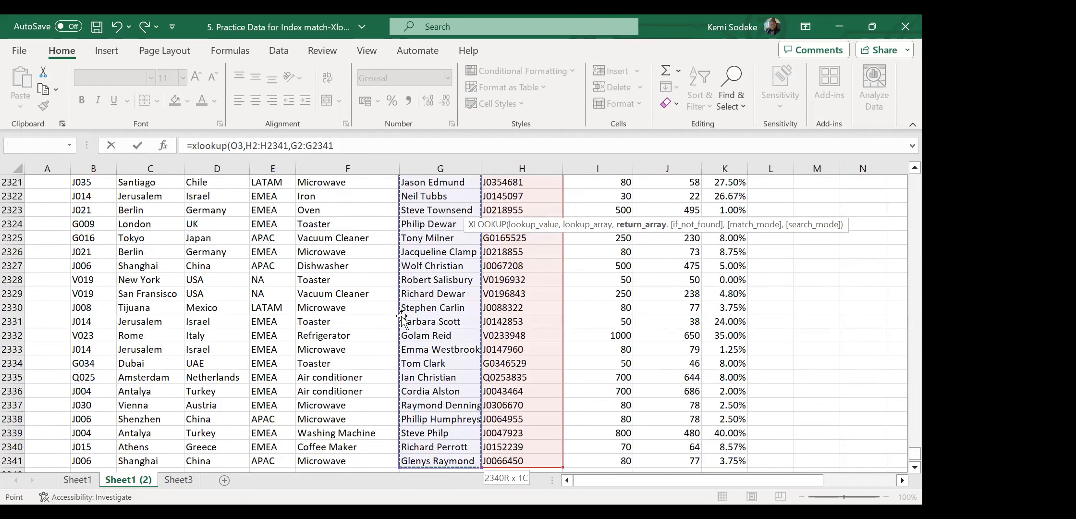
key("Return")
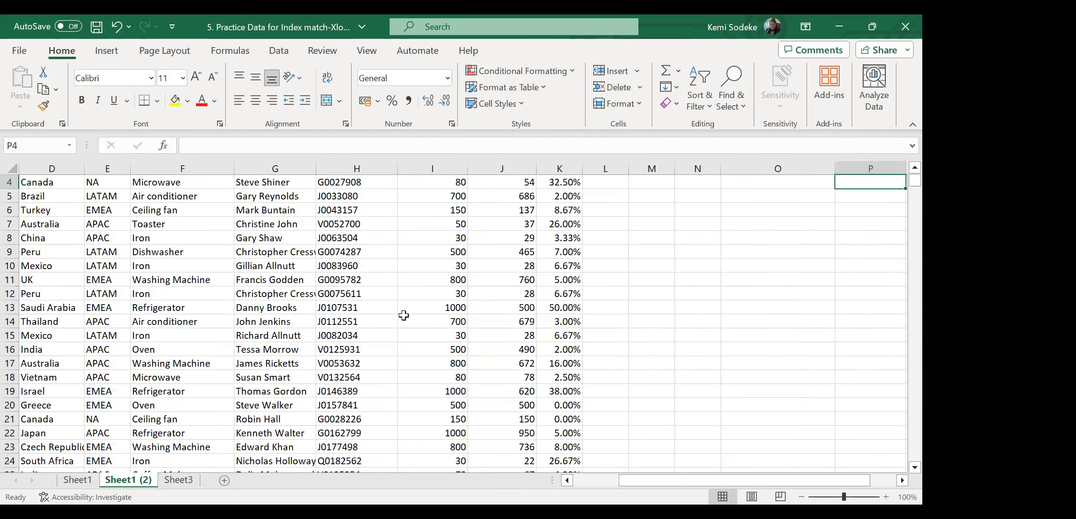
Verify the XLOOKUP formula in P3 and select Q3 for a second lookup.
scroll(901, 181, "up", 1)
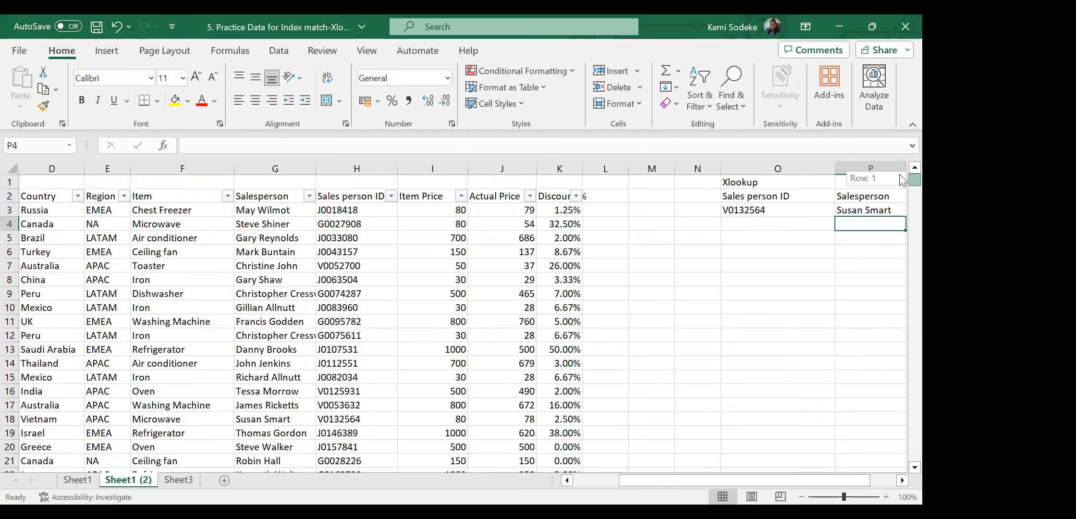
left_click(903, 481)
left_click(902, 481)
left_click(903, 481)
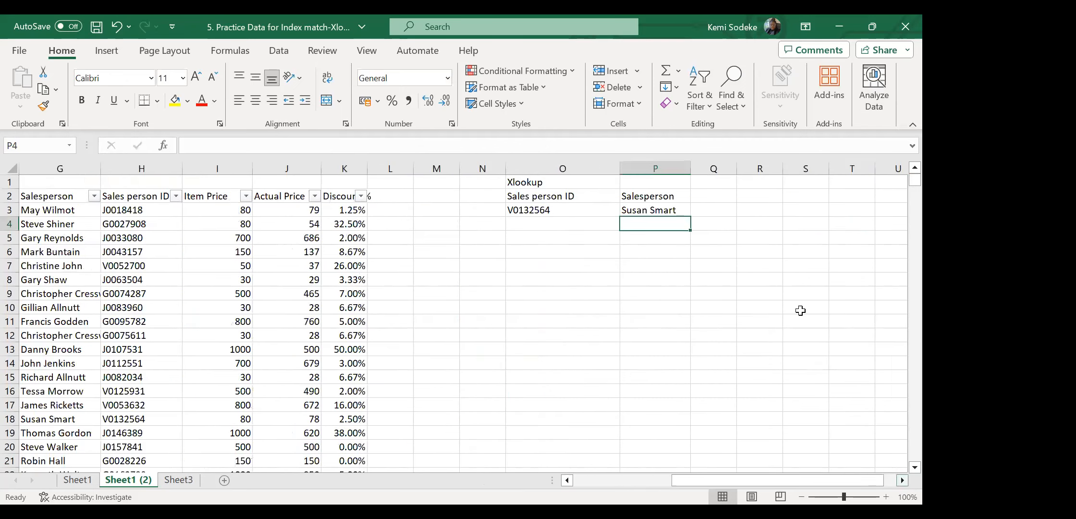
left_click(647, 204)
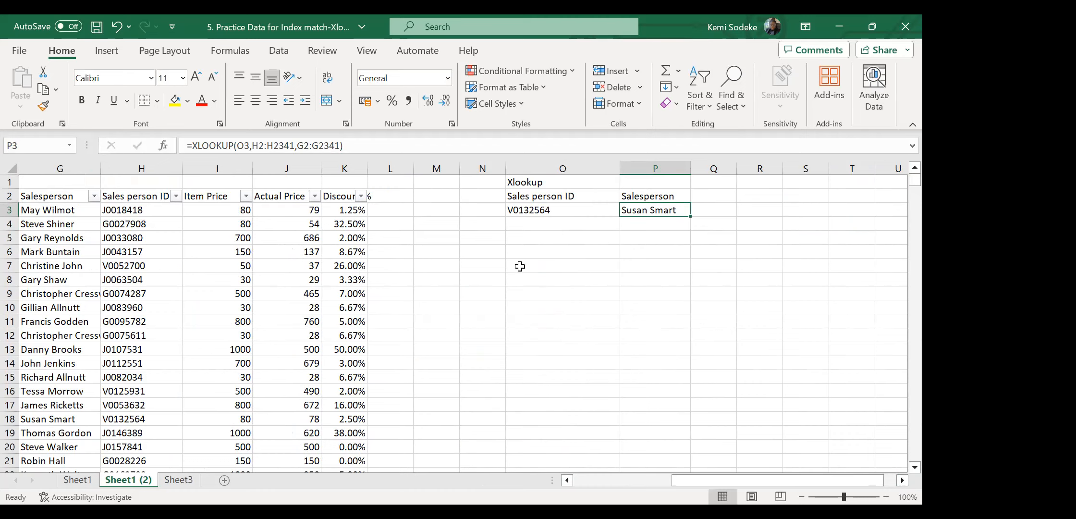
left_click(707, 210)
left_click_drag(739, 169, 753, 170)
Insert XLOOKUP into Q3 from Formulas > Lookup & Reference, with O3 as lookup value.
left_click(239, 53)
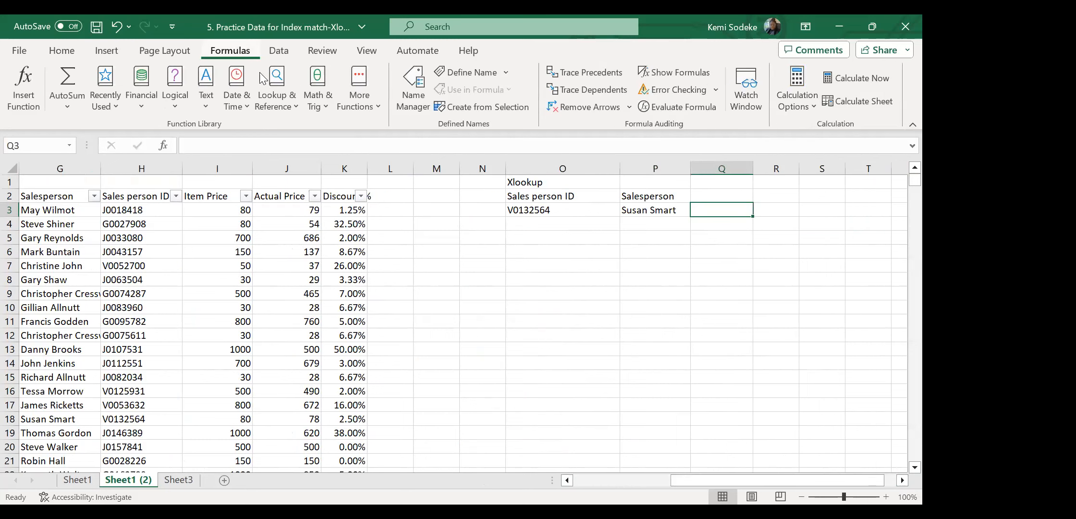
left_click(289, 105)
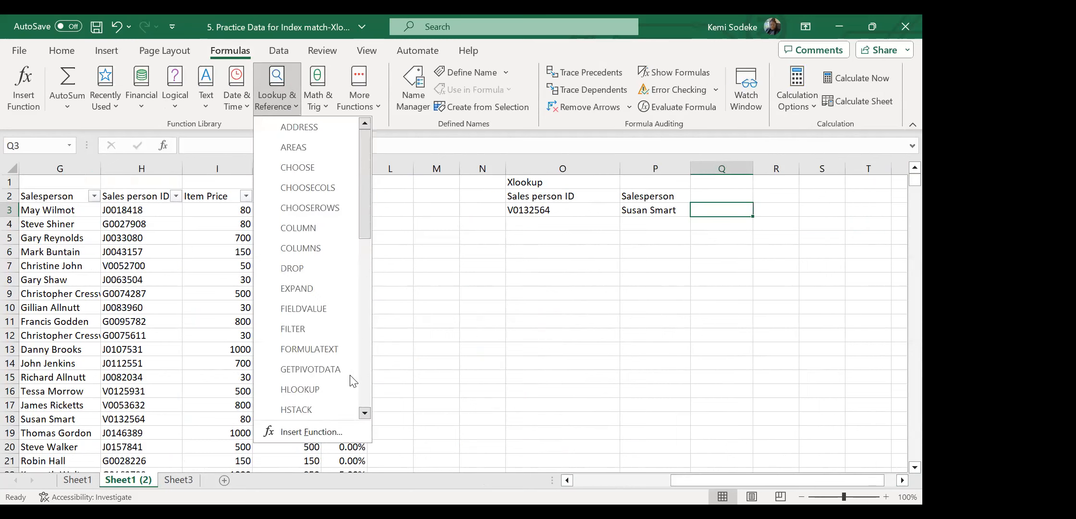
left_click_drag(364, 224, 368, 411)
left_click(318, 390)
left_click_drag(532, 224, 529, 274)
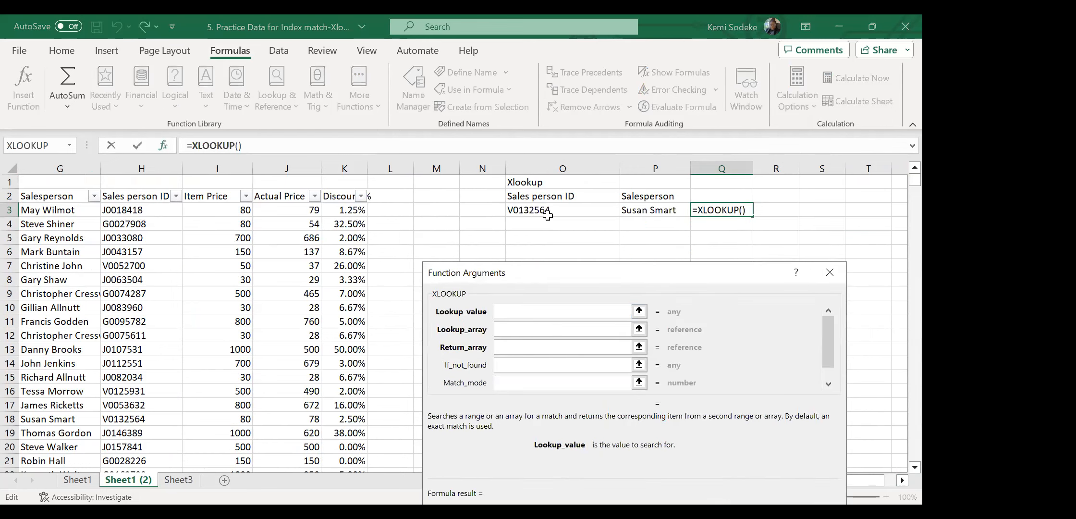
left_click(563, 210)
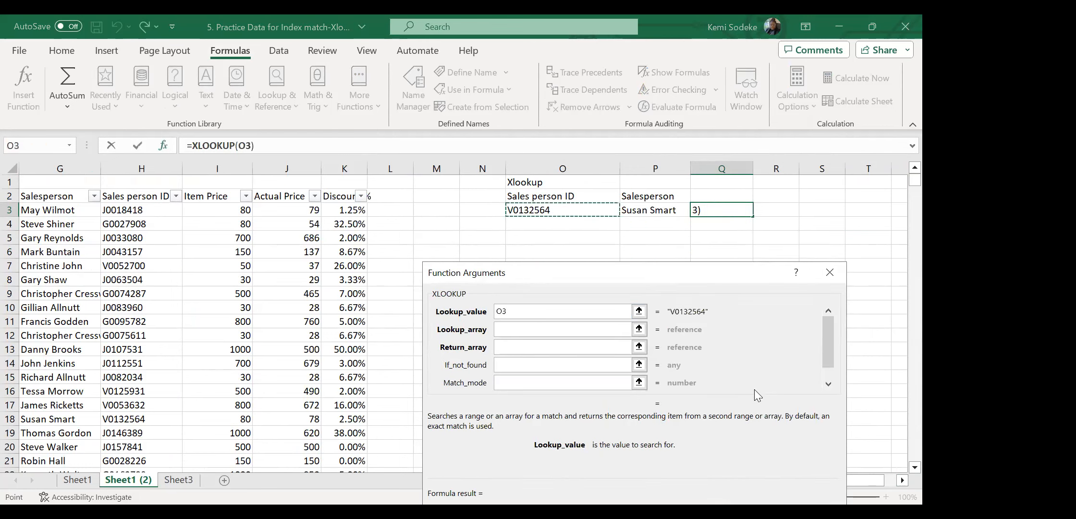
Set lookup array H2:H2341 and return array G2:G2341, then confirm with OK.
left_click(531, 330)
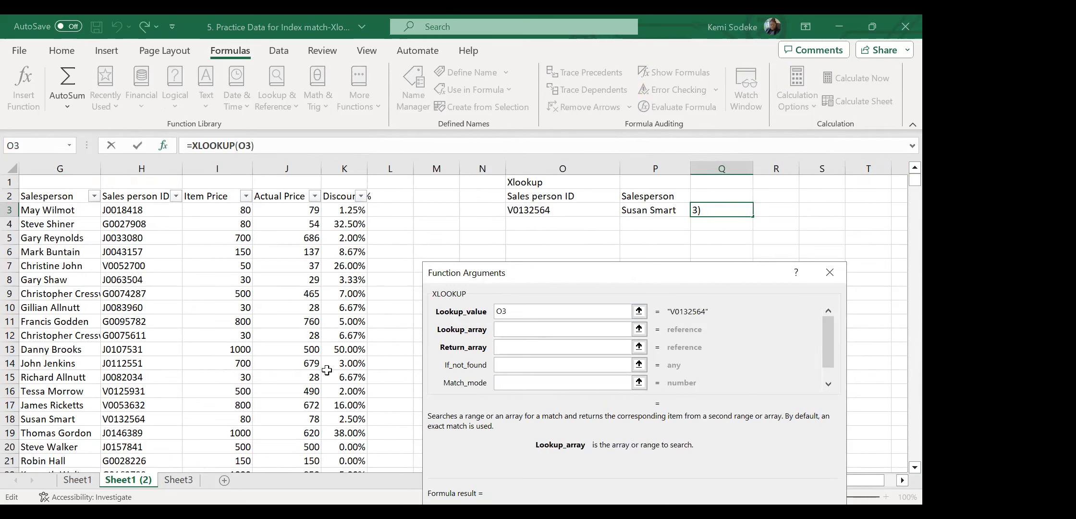
left_click(140, 196)
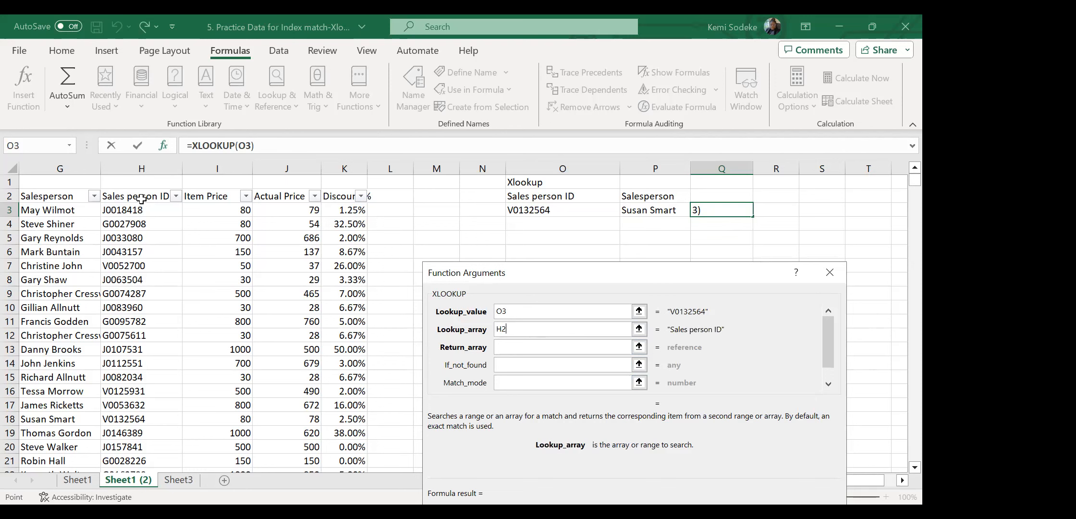
key("ctrl+shift+Down")
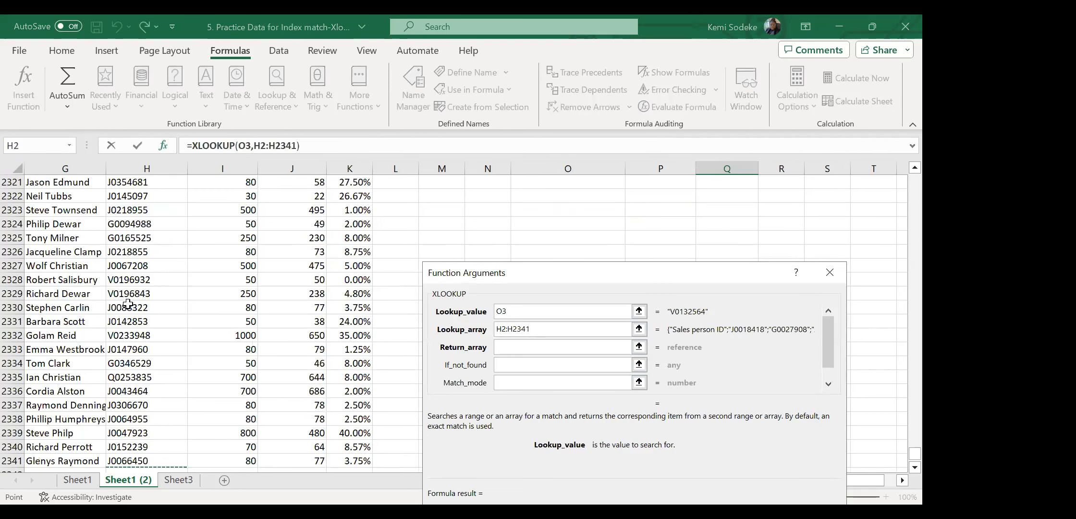
left_click(521, 347)
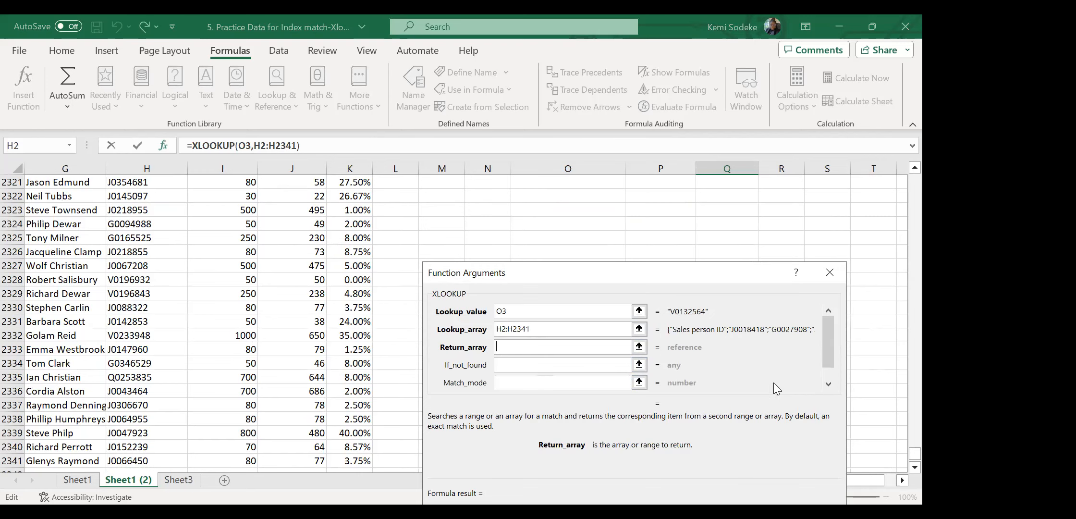
left_click_drag(914, 454, 878, 168)
left_click(80, 196)
key("ctrl+shift+Down")
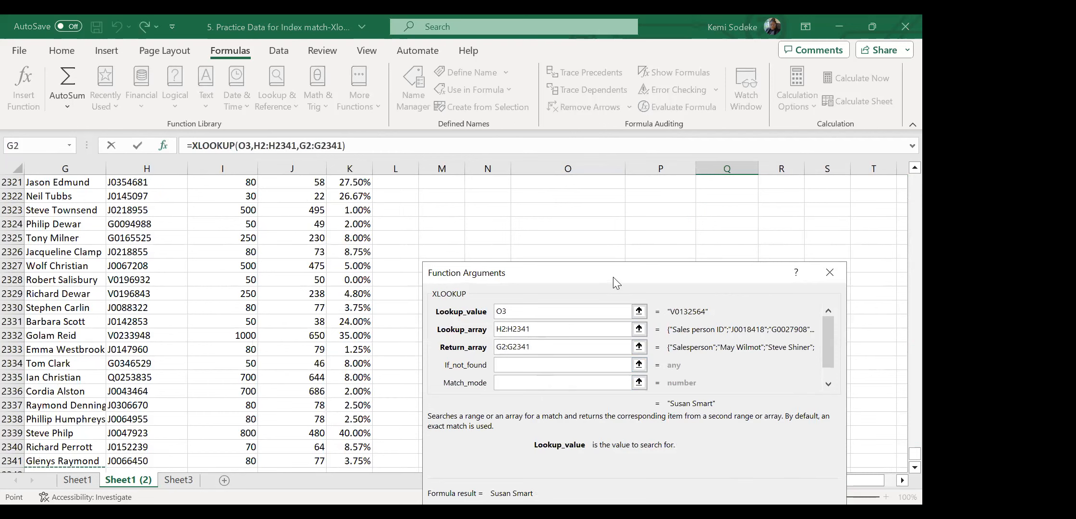
left_click_drag(613, 277, 624, 254)
left_click(754, 493)
left_click(718, 306)
left_click(713, 210)
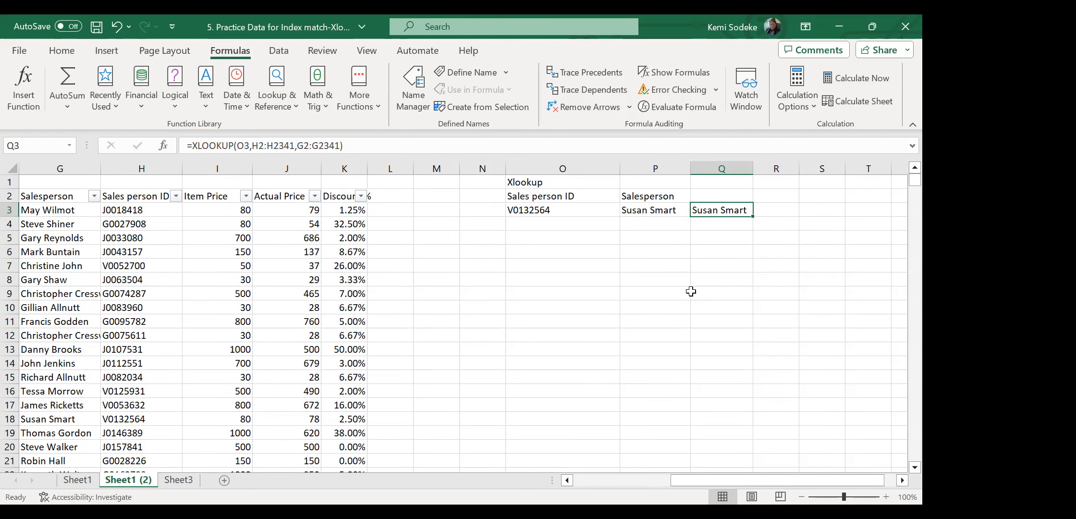
type("=")
left_click(633, 322)
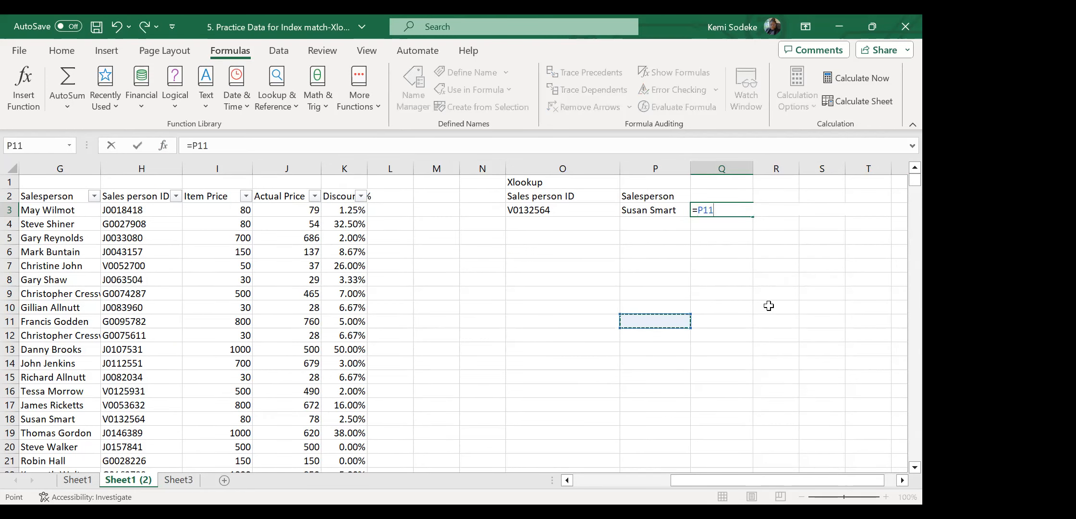
key("Escape")
key("Delete")
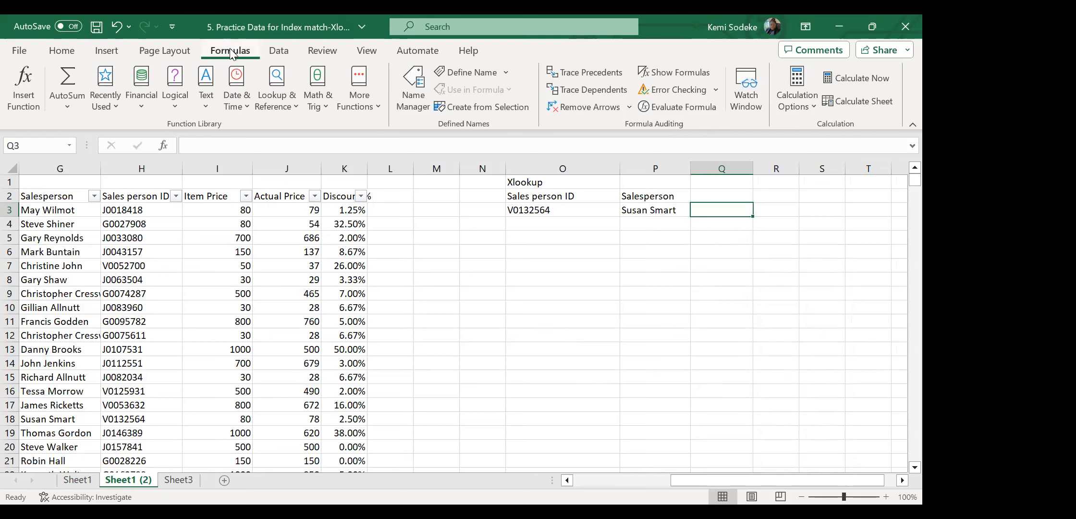
left_click(295, 107)
left_click_drag(365, 235, 370, 399)
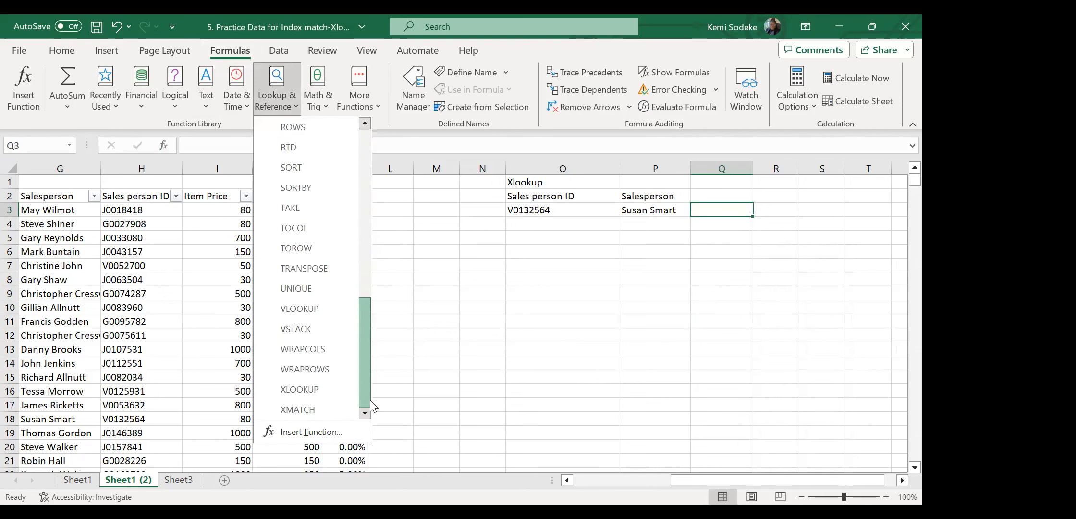
left_click(318, 388)
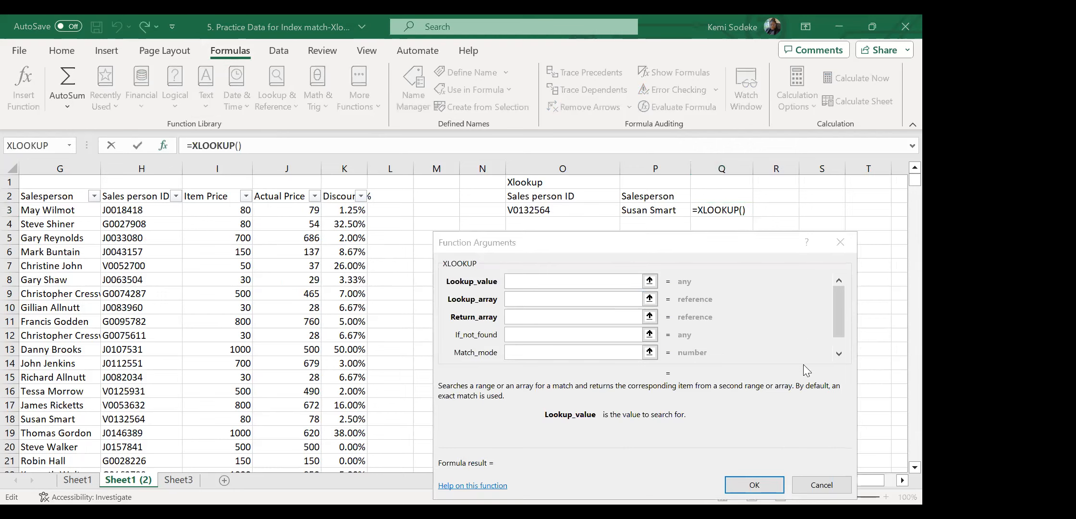
left_click(828, 282)
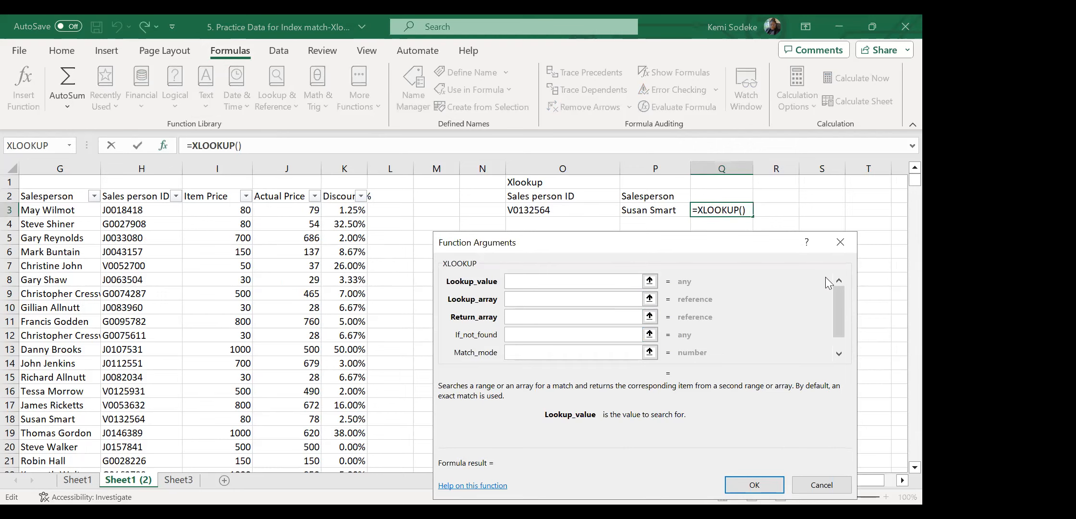
left_click(547, 213)
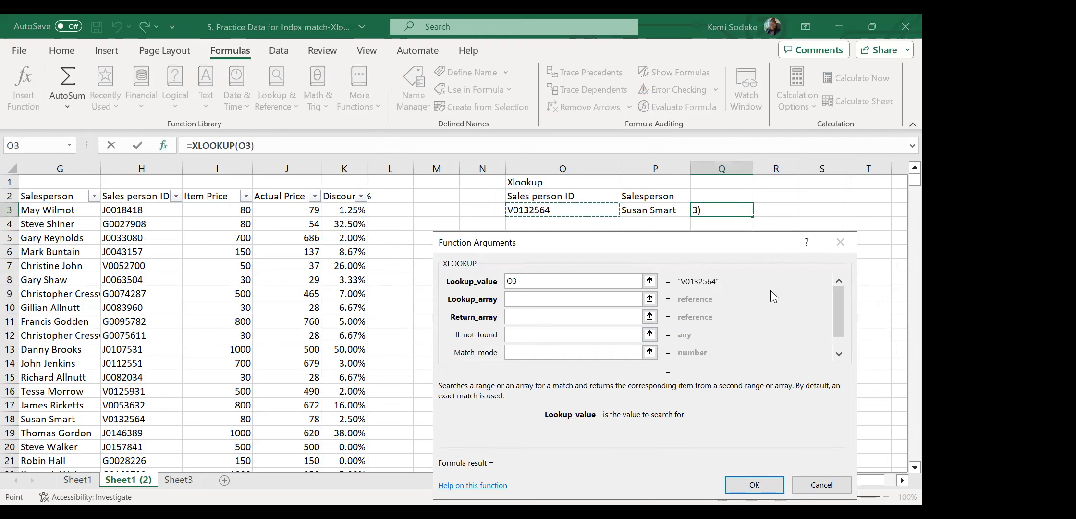
left_click(539, 298)
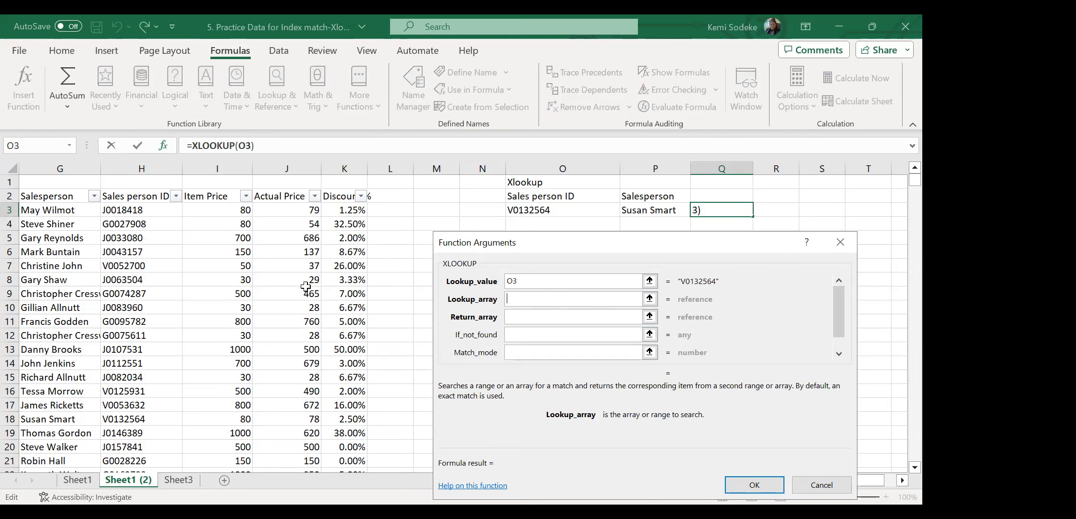
left_click(128, 197)
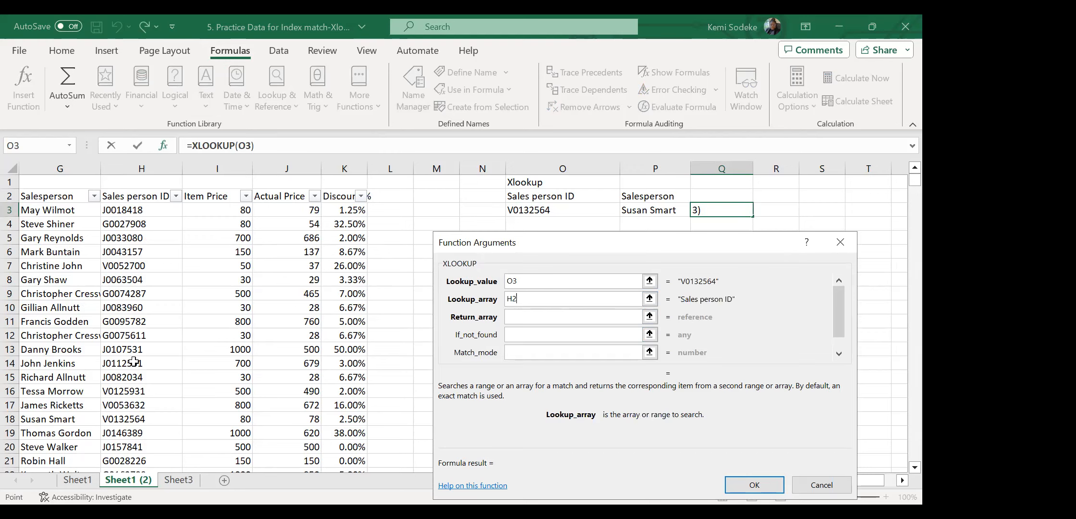
key("ctrl+shift+Down")
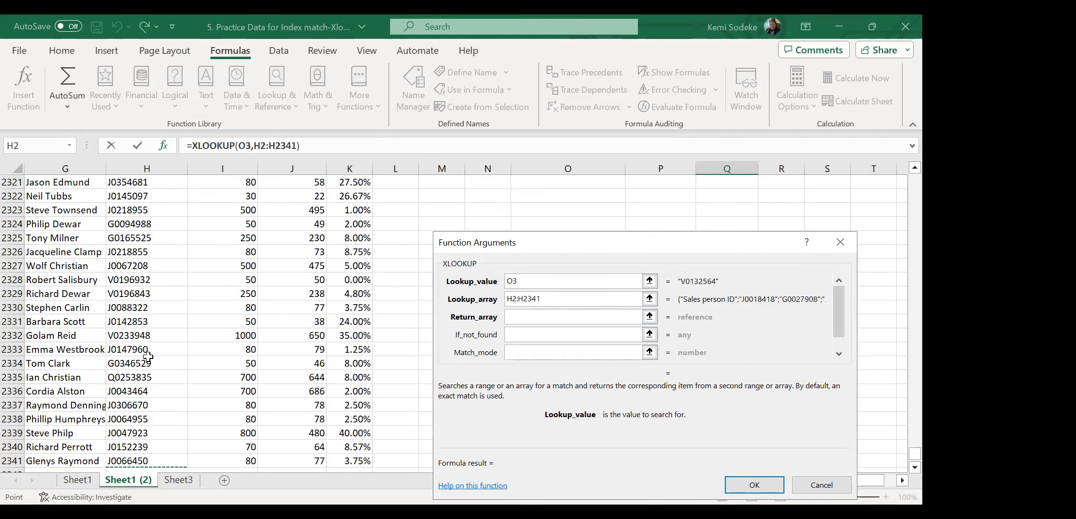
left_click(533, 318)
left_click_drag(903, 462, 888, 174)
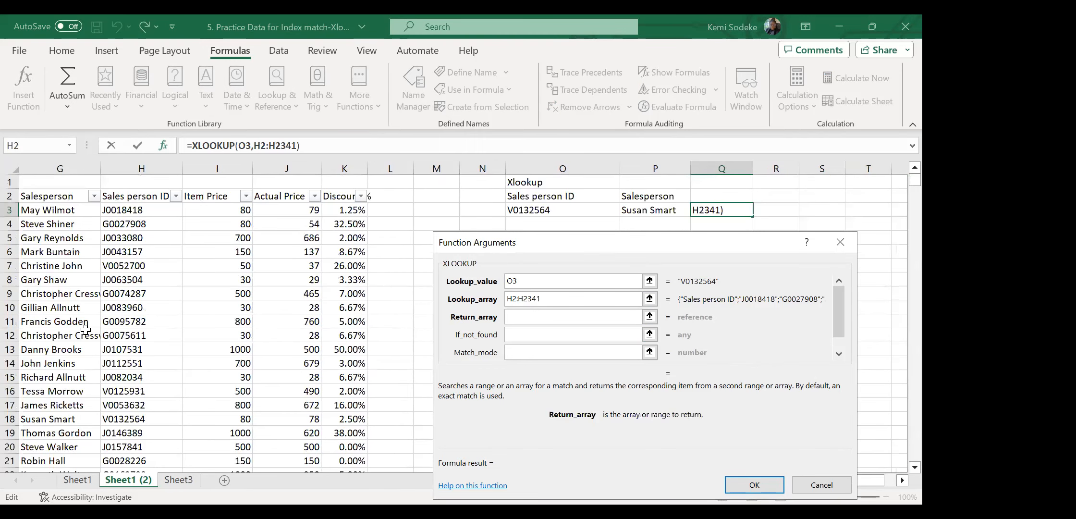
left_click(60, 198)
left_click(52, 391, "shift")
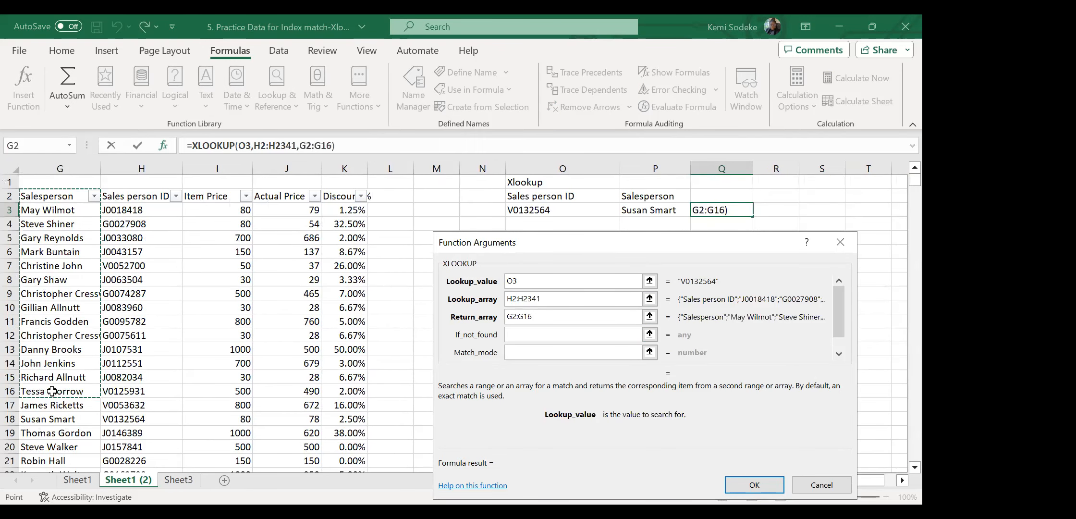
key("ctrl+shift+Down")
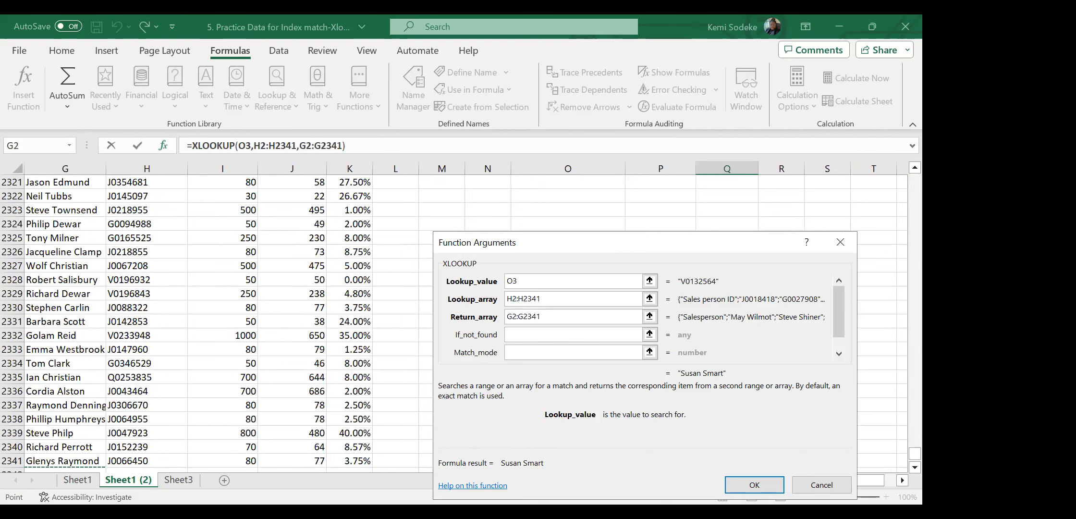
left_click(765, 486)
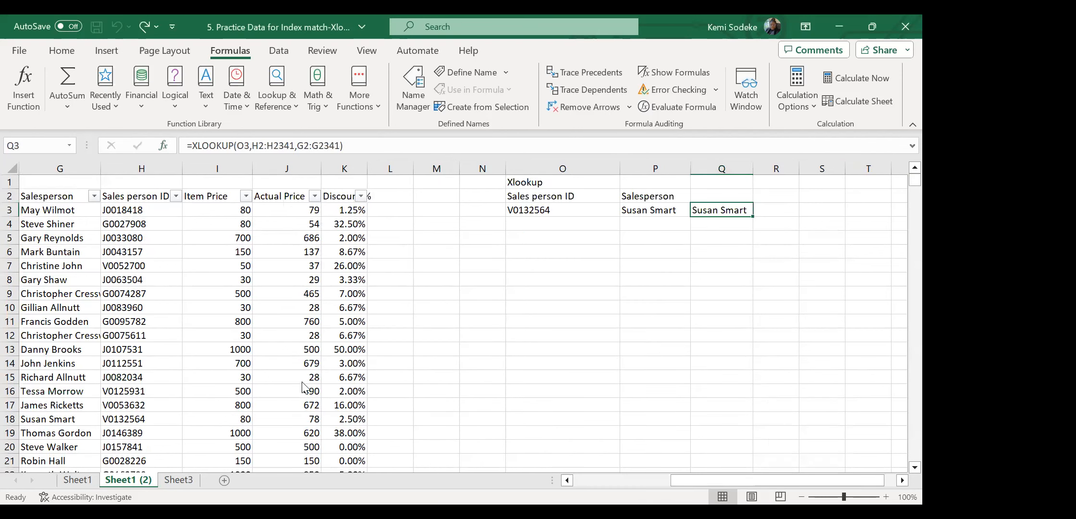
Copy the salesperson's name from row 13 into O7.
left_click(113, 352)
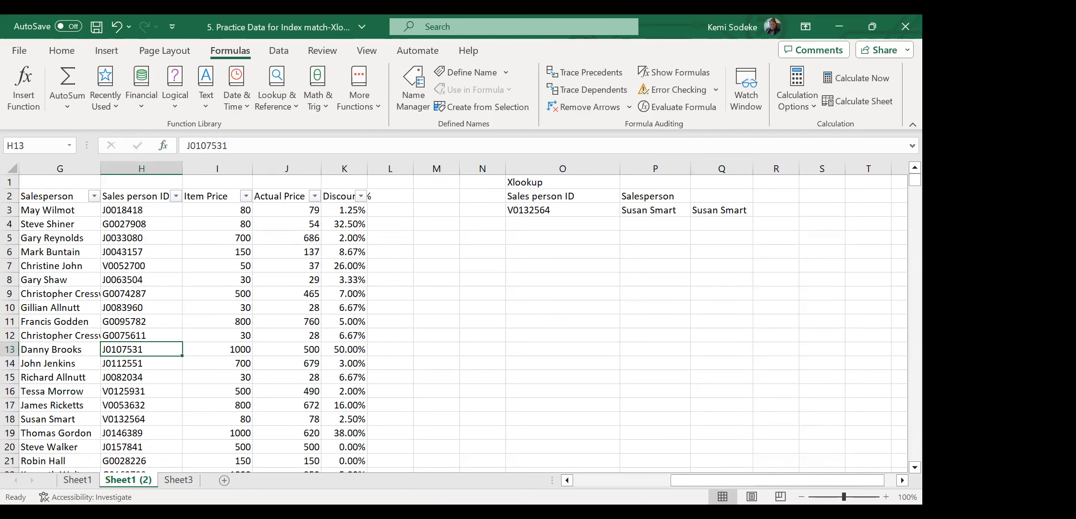
left_click(583, 480)
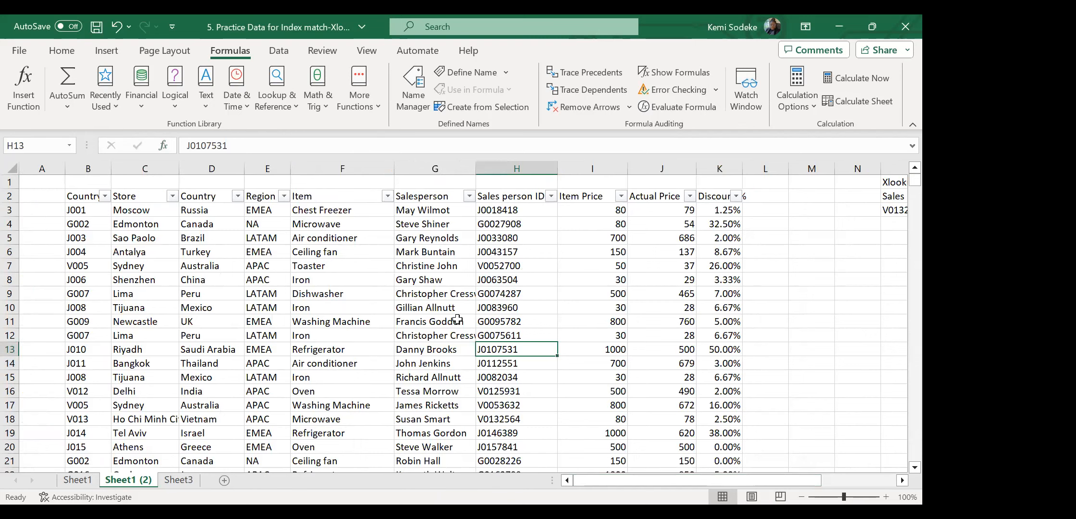
left_click(426, 349)
key("ctrl+c")
left_click(902, 480)
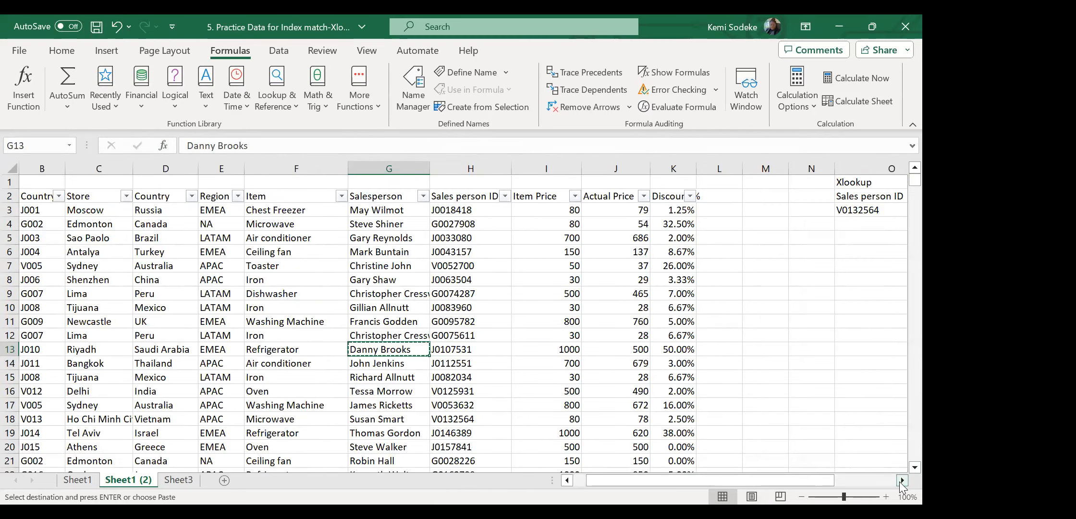
left_click(902, 480)
left_click(698, 265)
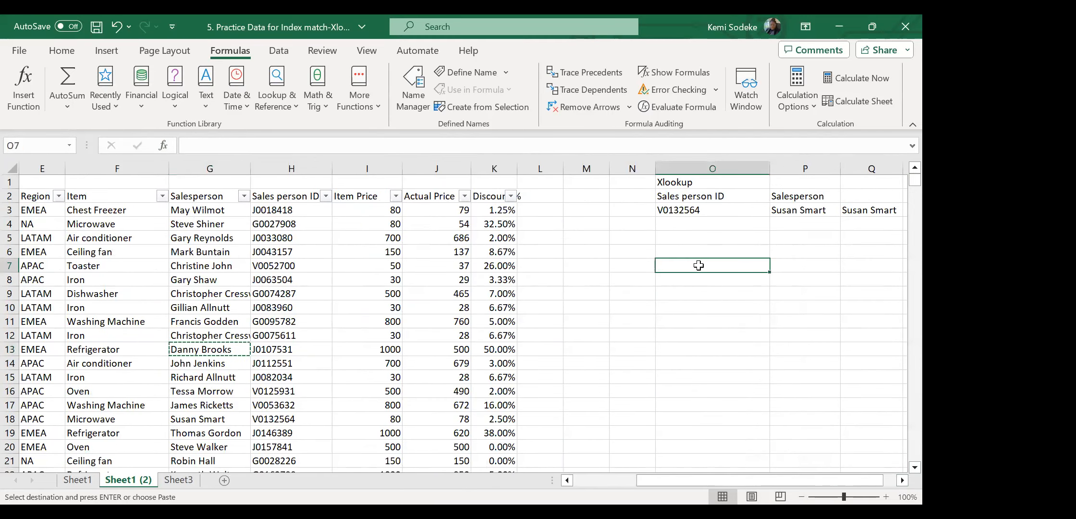
key("ctrl+v")
Add the headings 'Name' in O6 and 'Item' in P6 above the lookup block.
left_click(812, 264)
left_click(750, 251)
type("Nam")
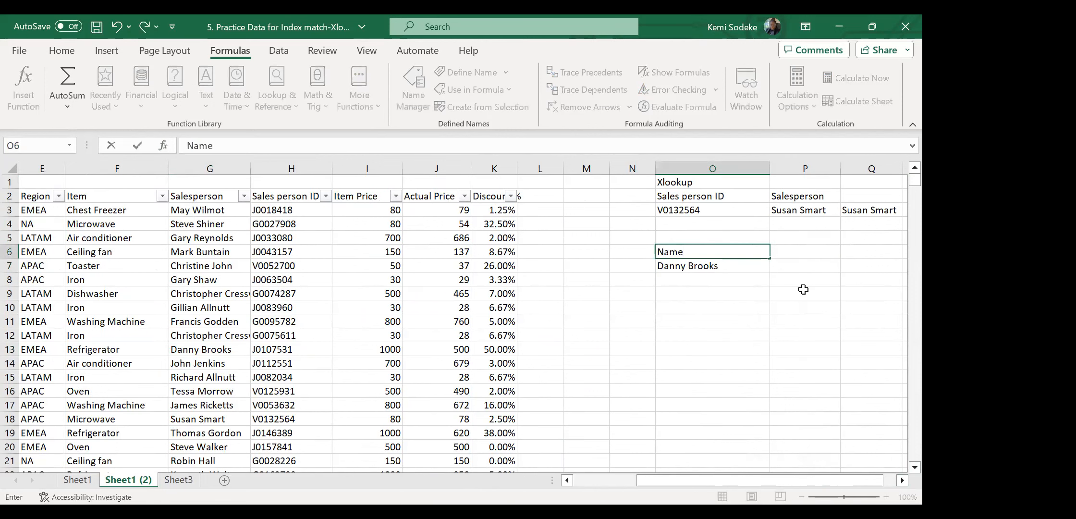
left_click(803, 254)
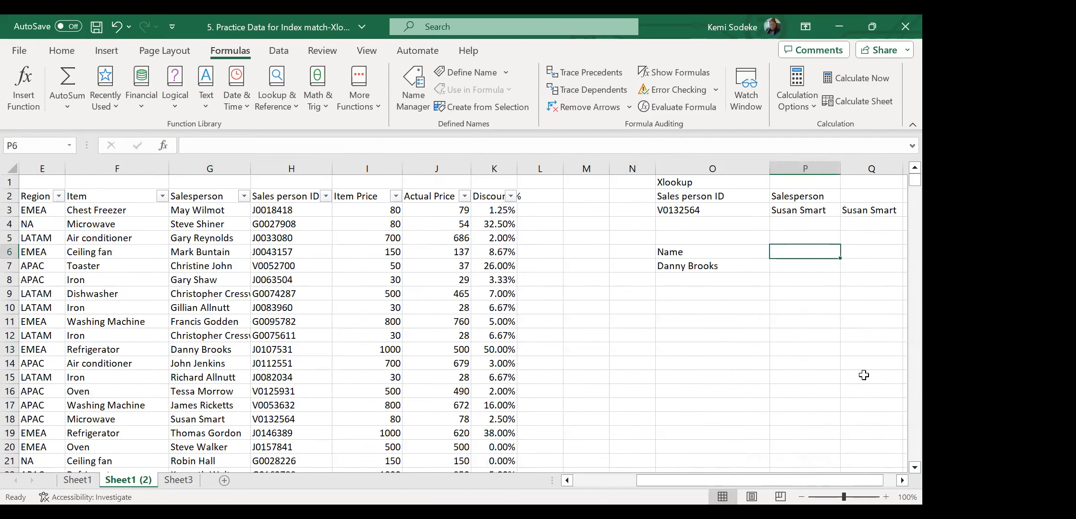
type("Item")
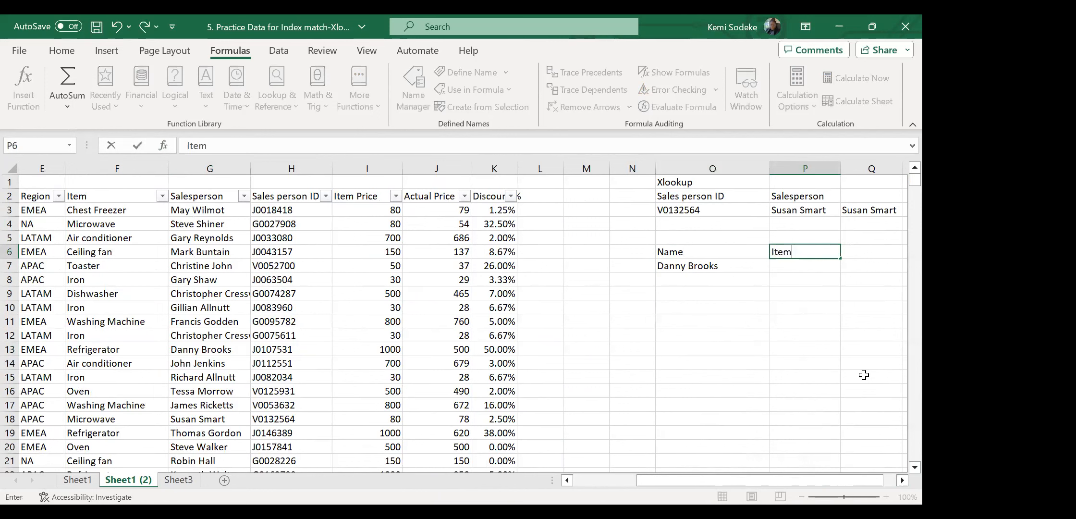
left_click(864, 375)
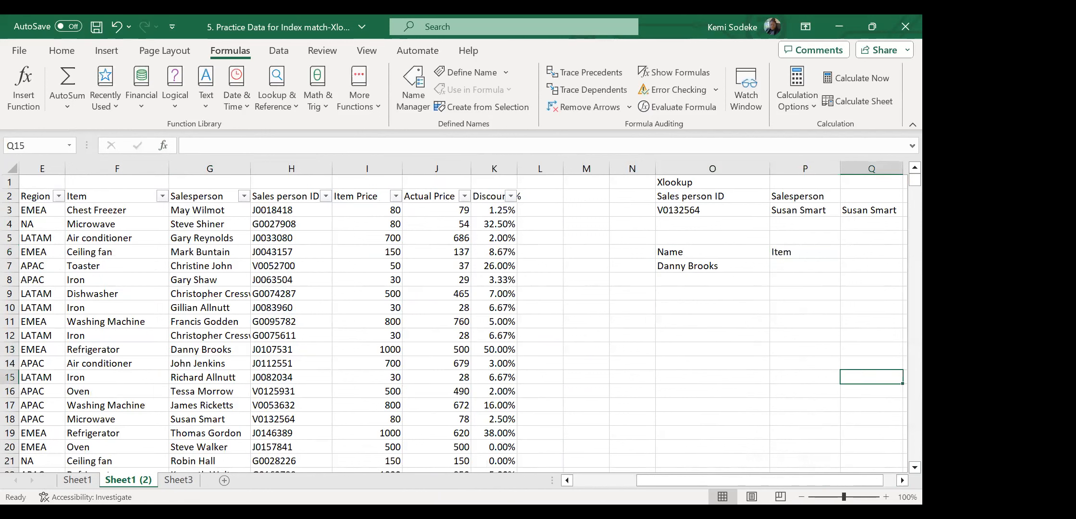
left_click(901, 480)
left_click(740, 266)
left_click(900, 480)
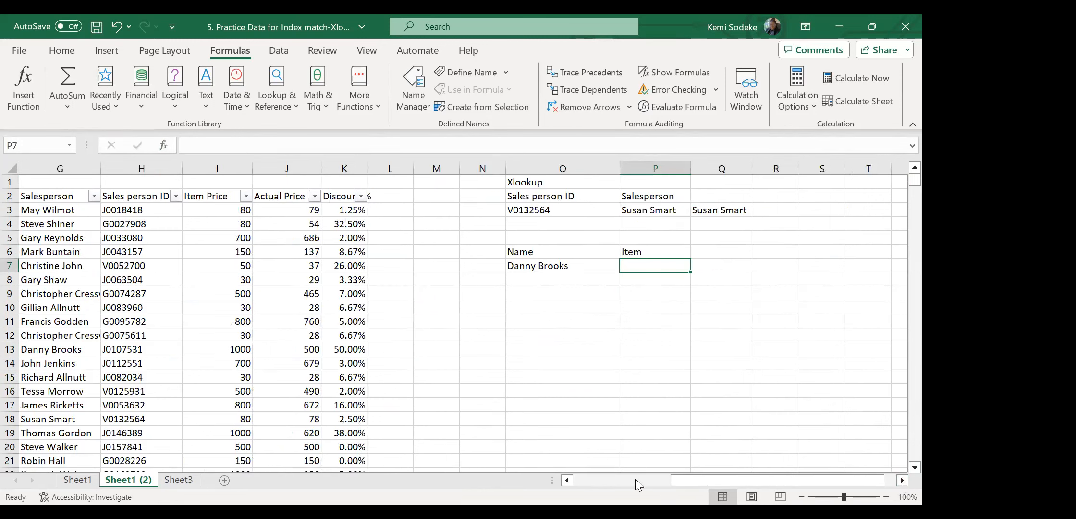
left_click(545, 268)
left_click(659, 268)
Fill the Refrigerator and salesperson cells in row 13 yellow.
left_click(567, 480)
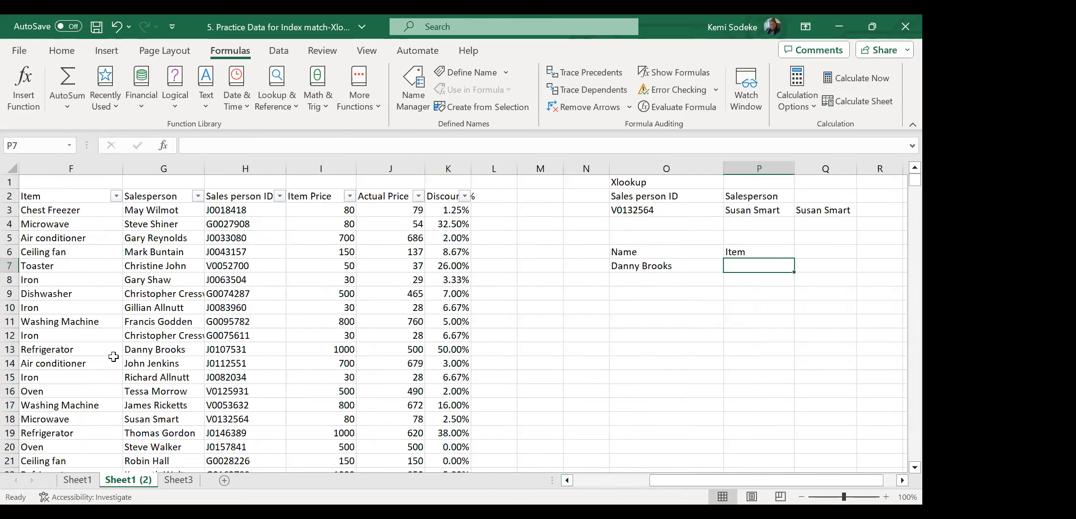
left_click_drag(50, 350, 161, 349)
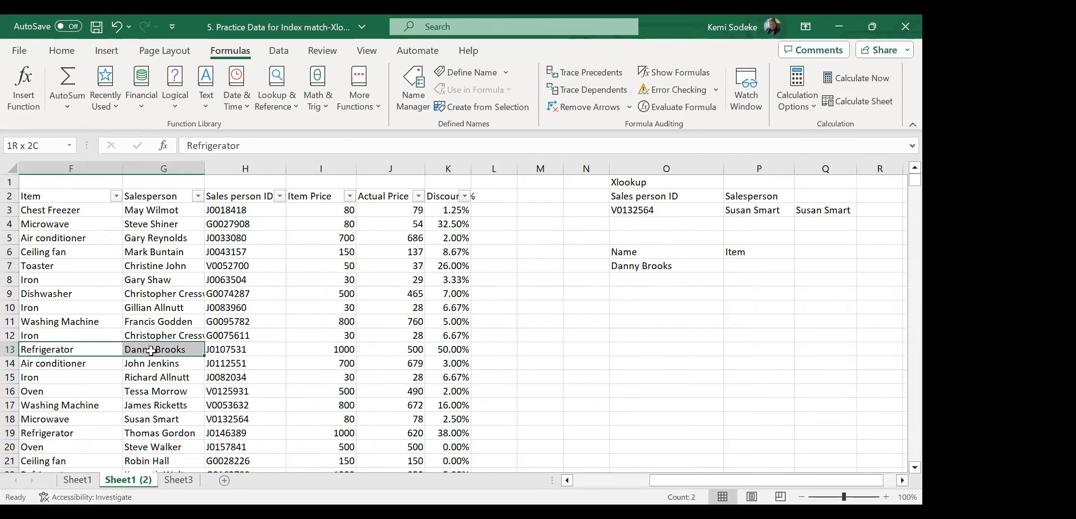
left_click(62, 52)
left_click(175, 101)
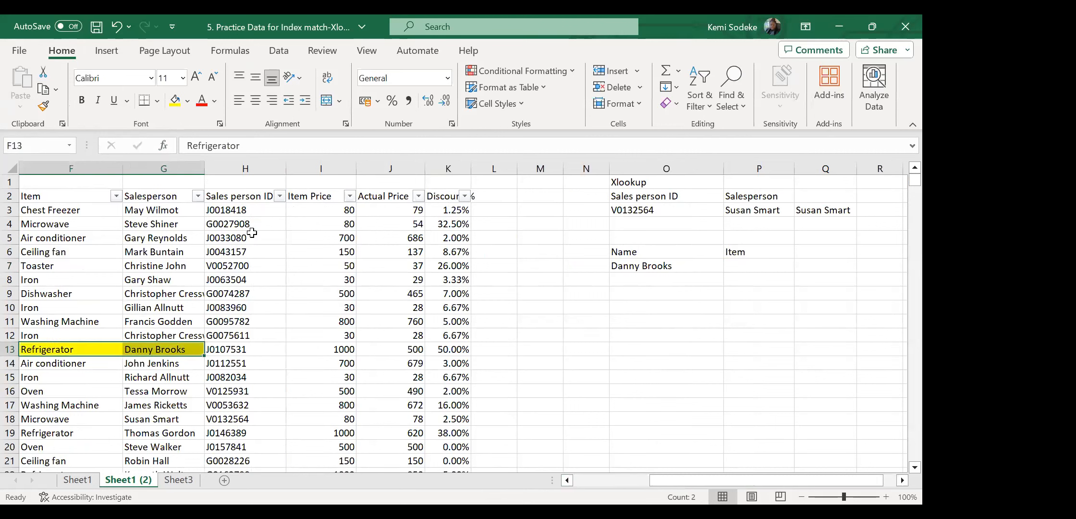
left_click(755, 267)
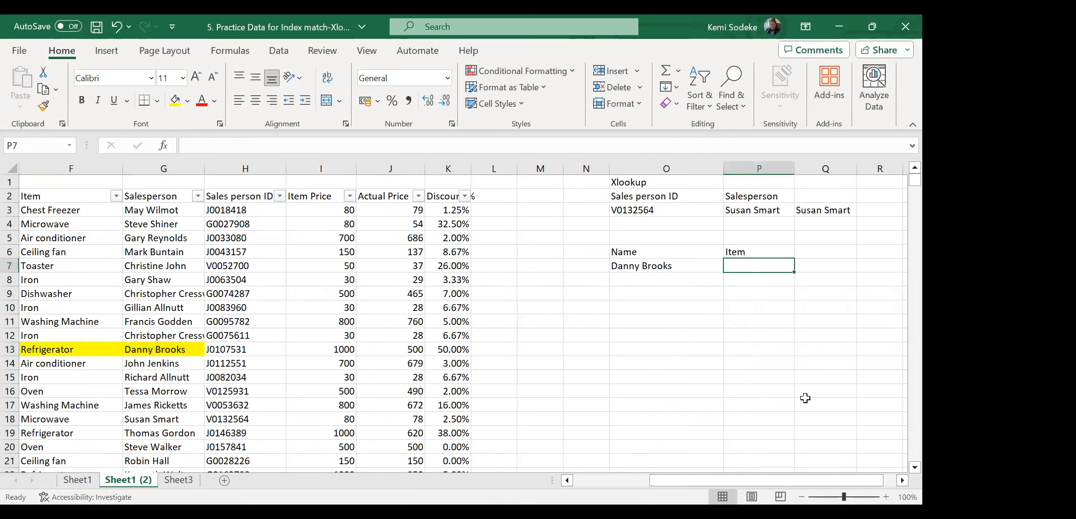
Begin an XLOOKUP in P7 with O7 as lookup value and G2:G2341 as lookup array.
type("=")
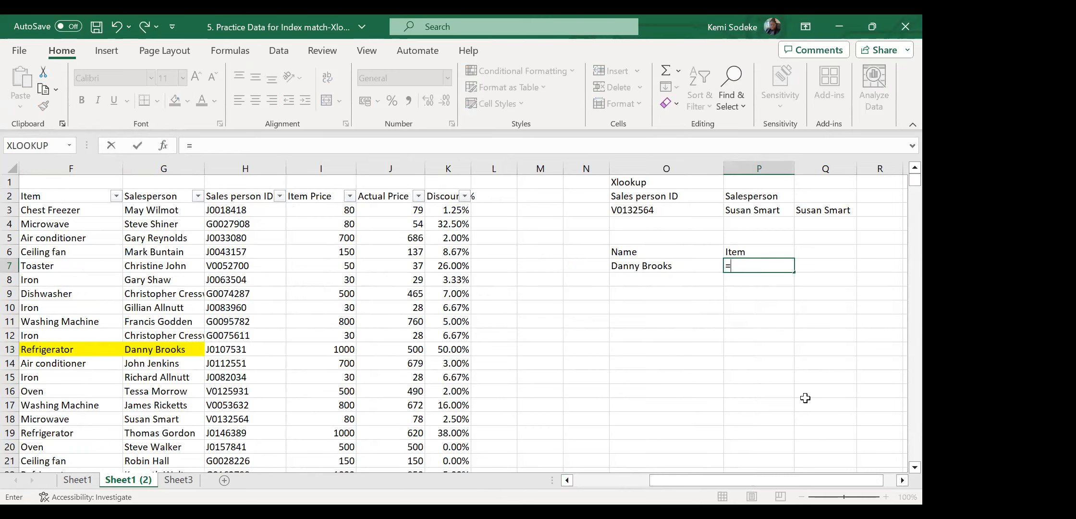
type("xlookup")
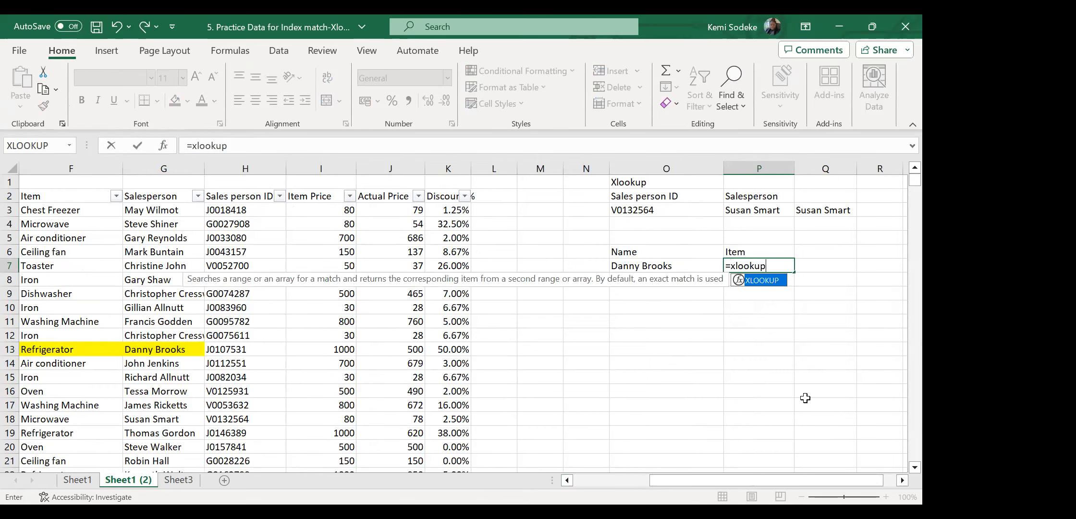
type("(")
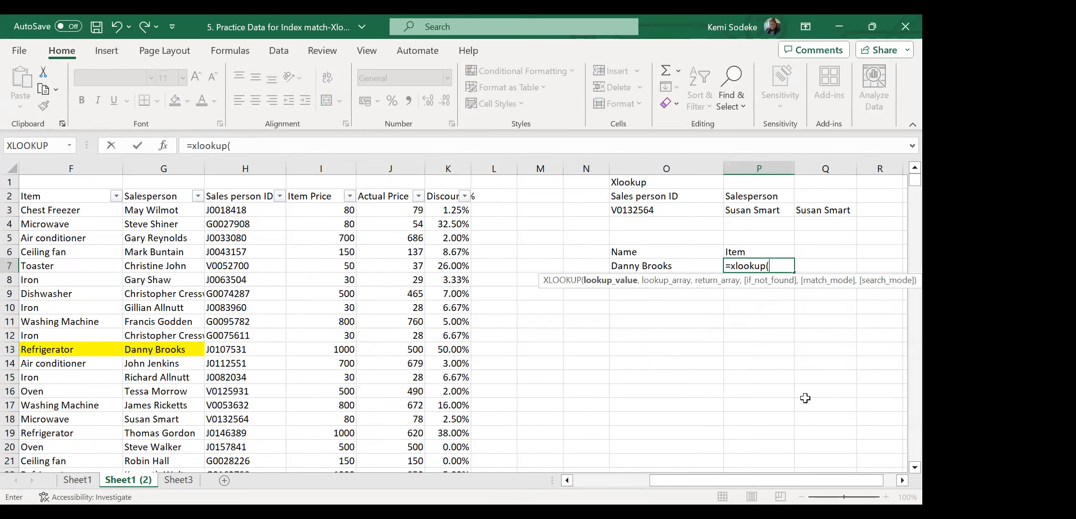
left_click(662, 267)
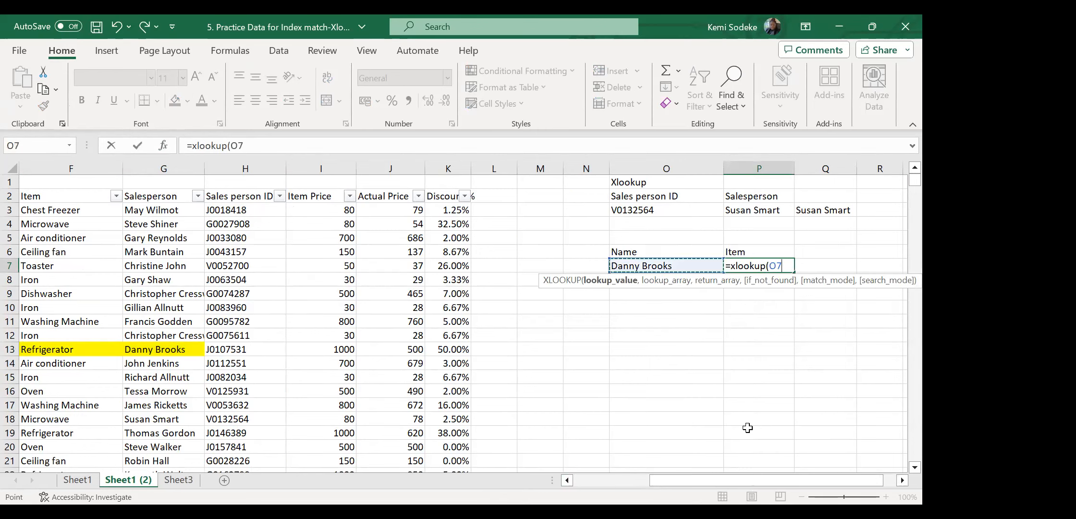
type(",")
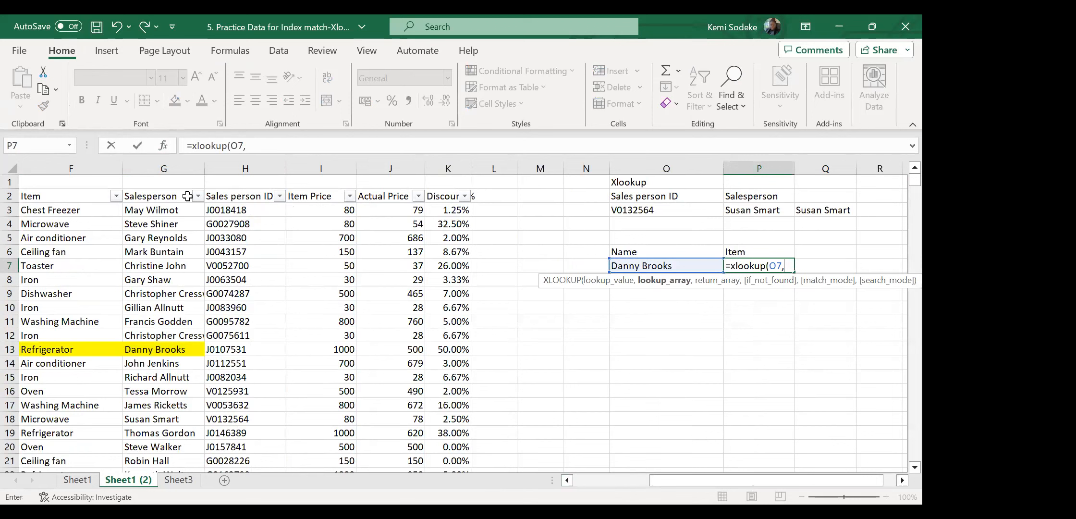
left_click_drag(169, 196, 152, 397)
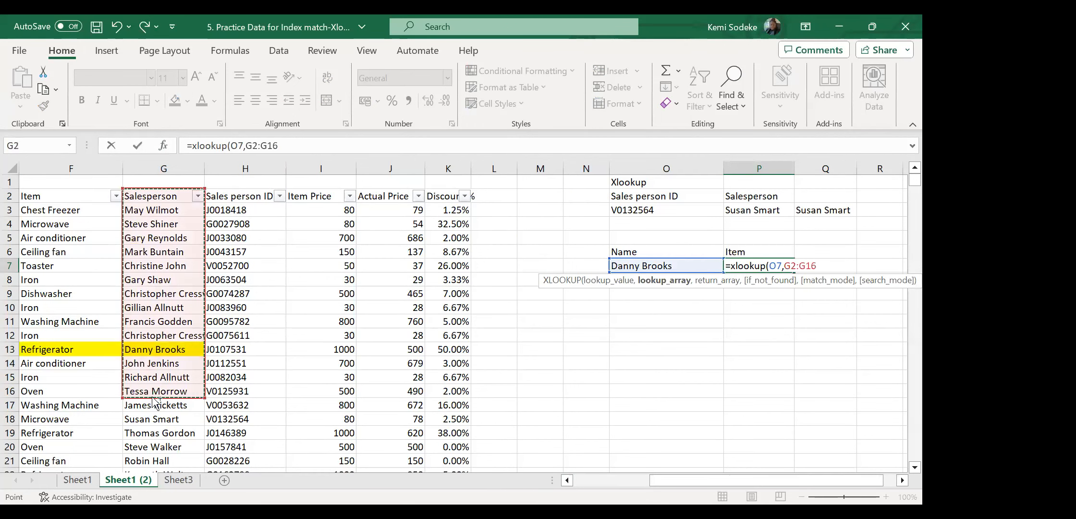
key("ctrl+shift+Down")
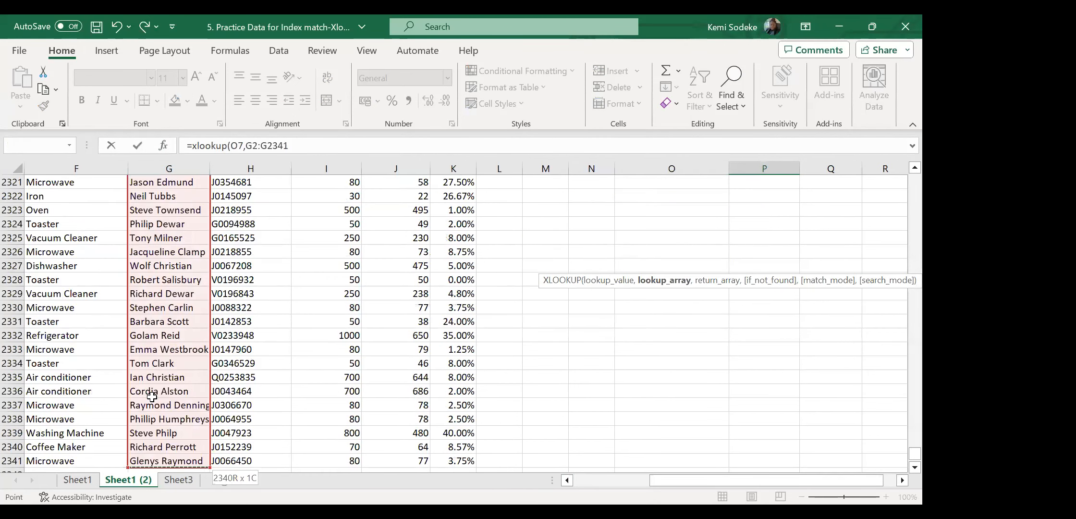
type(",")
Complete the formula with return range F2:F2341 so P7 shows Refrigerator.
left_click_drag(915, 453, 890, 175)
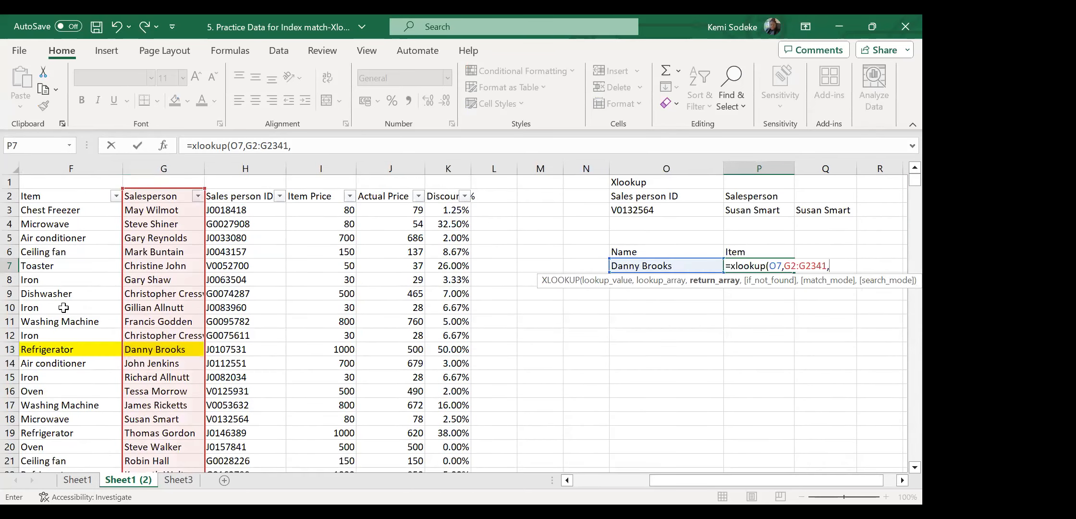
left_click(61, 199)
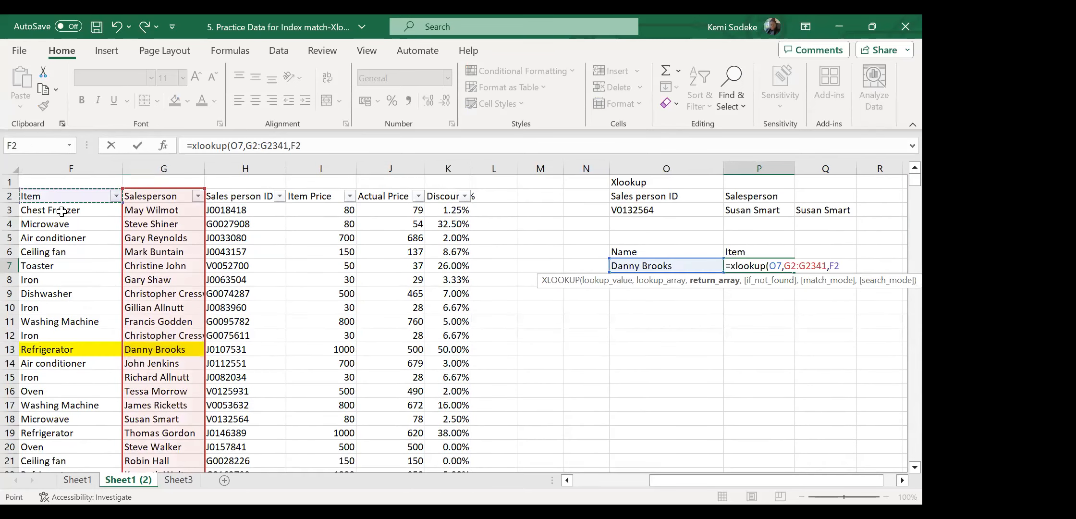
left_click(55, 411, "shift")
key("ctrl+shift+Down")
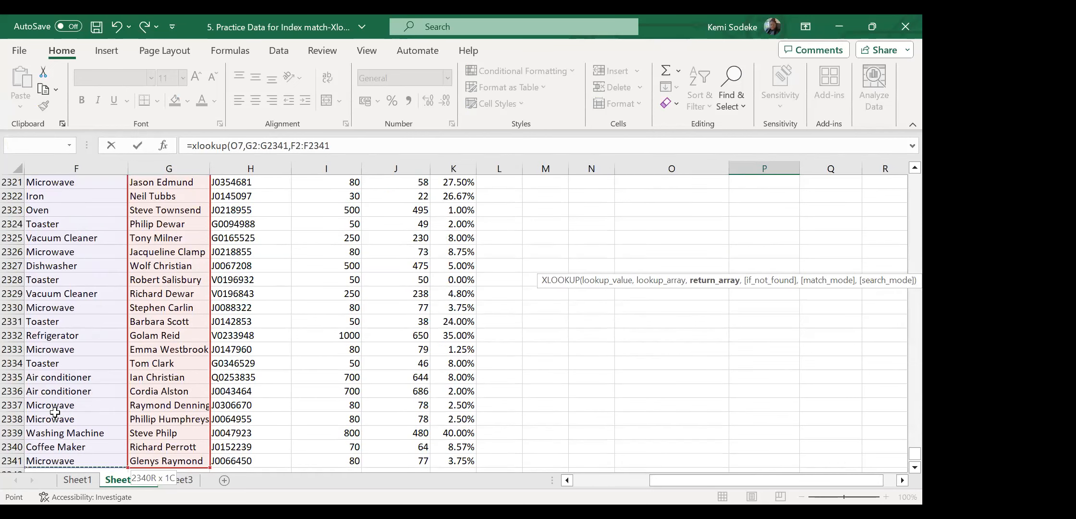
type(")")
key("Return")
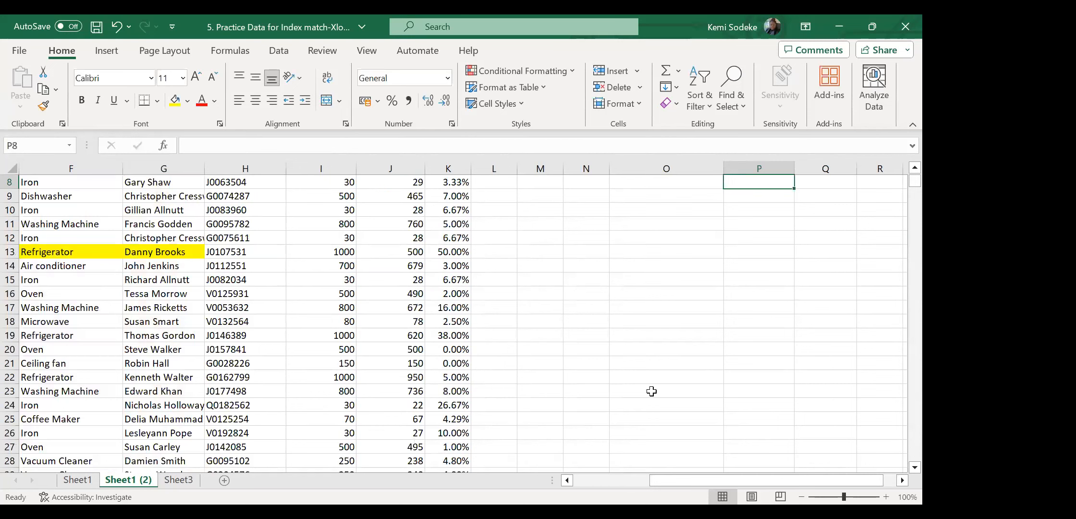
left_click(761, 266)
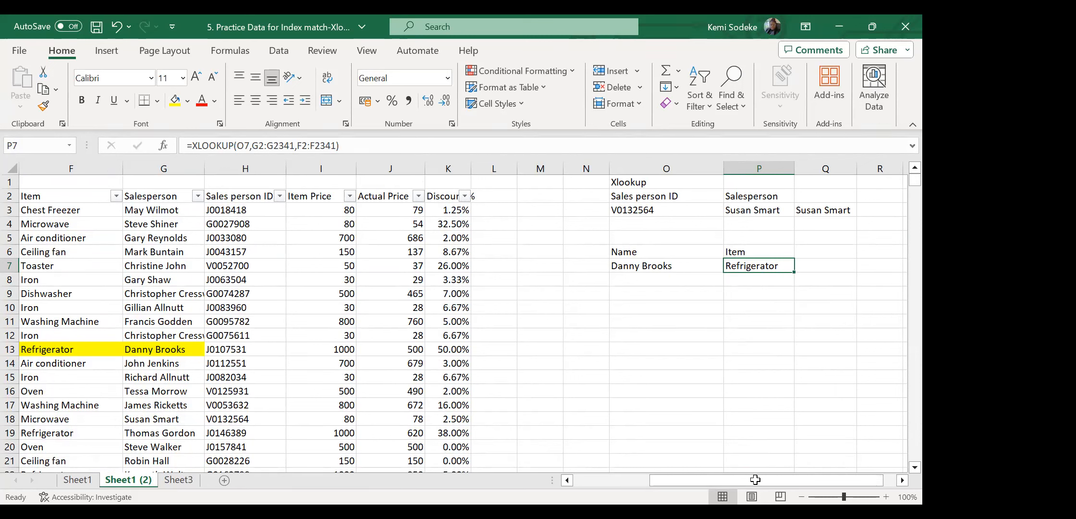
Close '5. Practice Data for Index match-Xlookup.xlsx', bringing up the save-changes prompt.
left_click(778, 348)
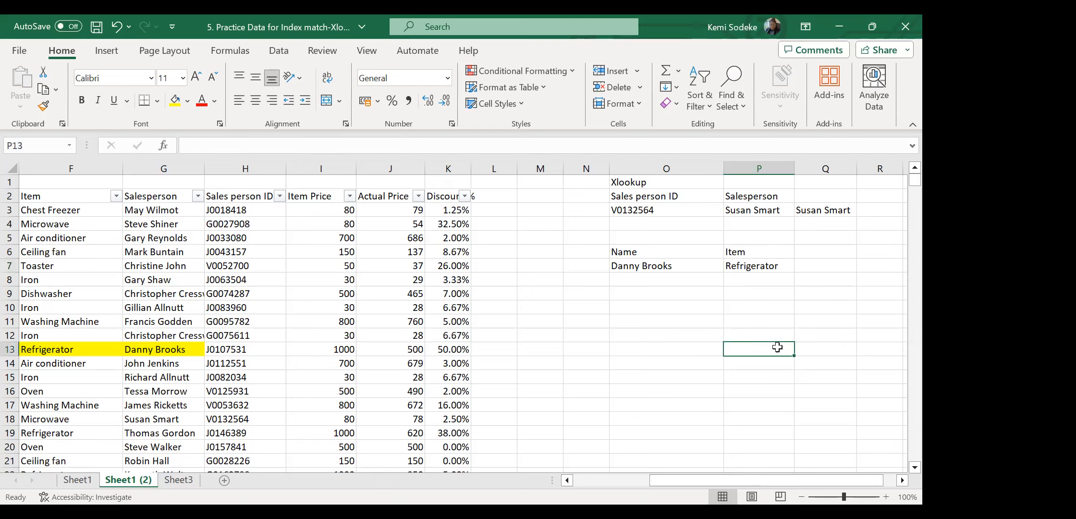
left_click(902, 480)
left_click(902, 480)
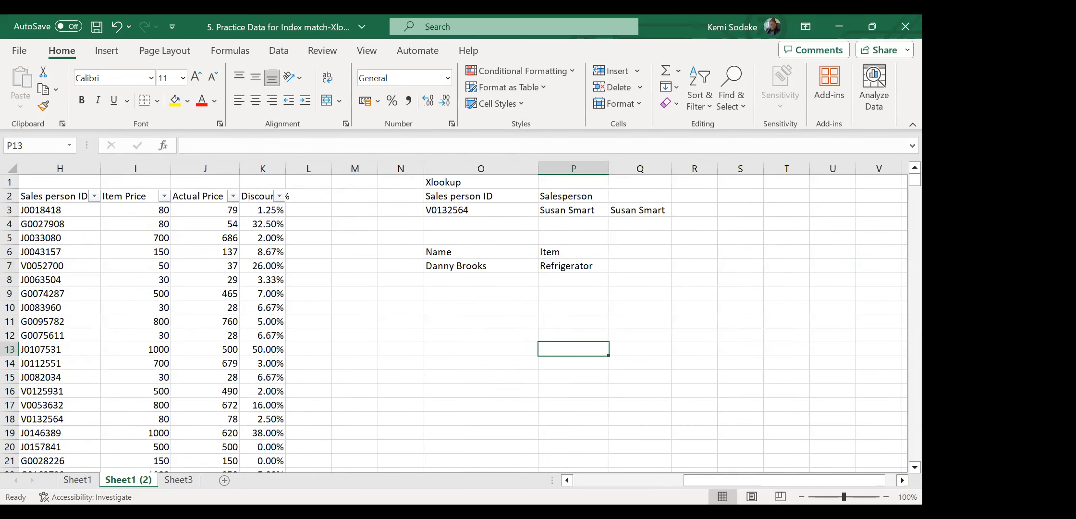
left_click(577, 481)
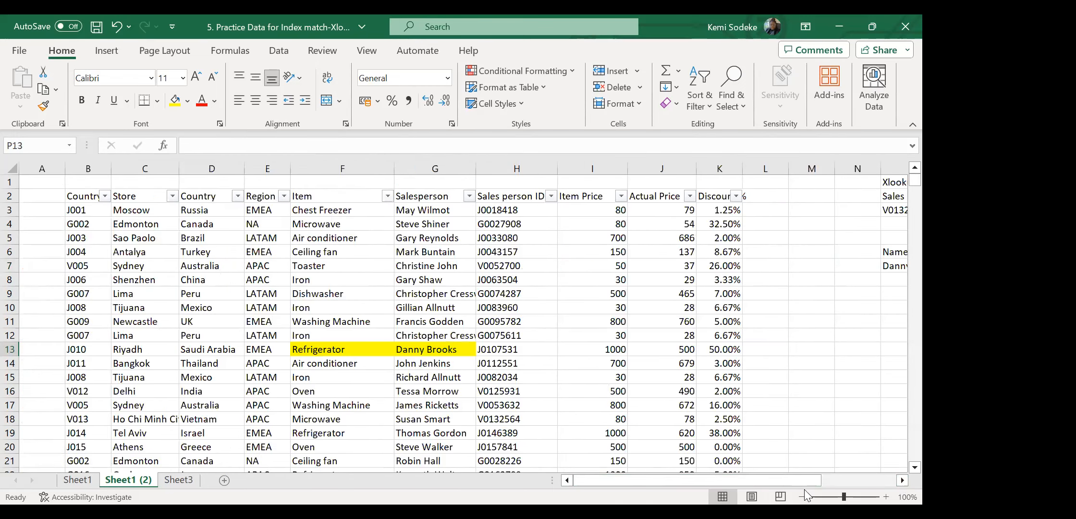
left_click(902, 480)
left_click(902, 480)
left_click(902, 480)
left_click(902, 480)
left_click(902, 480)
left_click(901, 480)
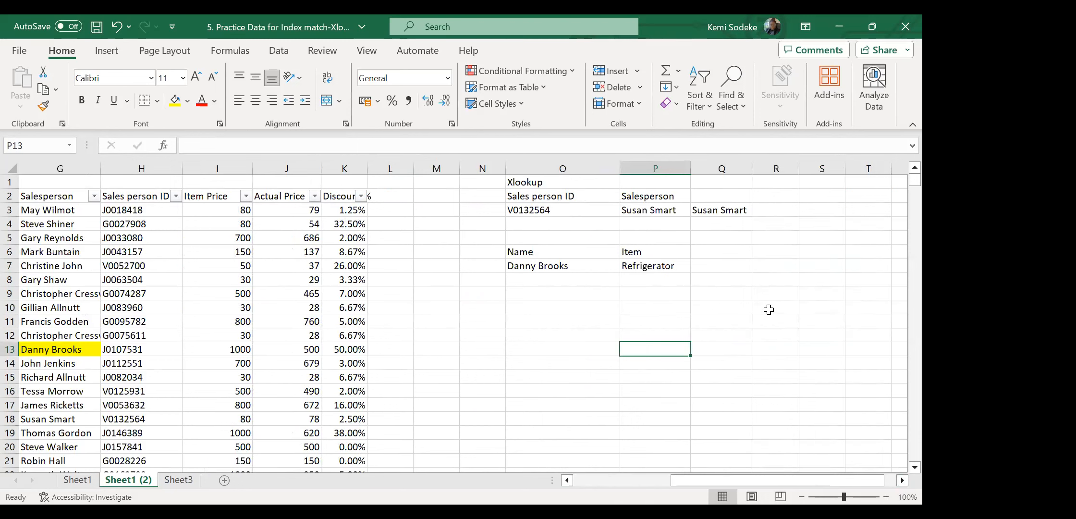
left_click(654, 308)
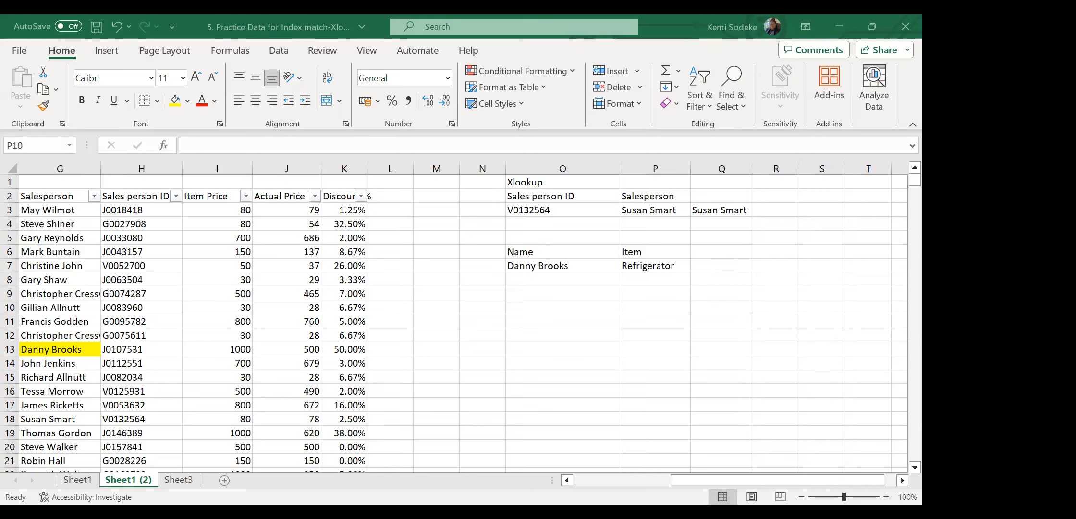
left_click(906, 27)
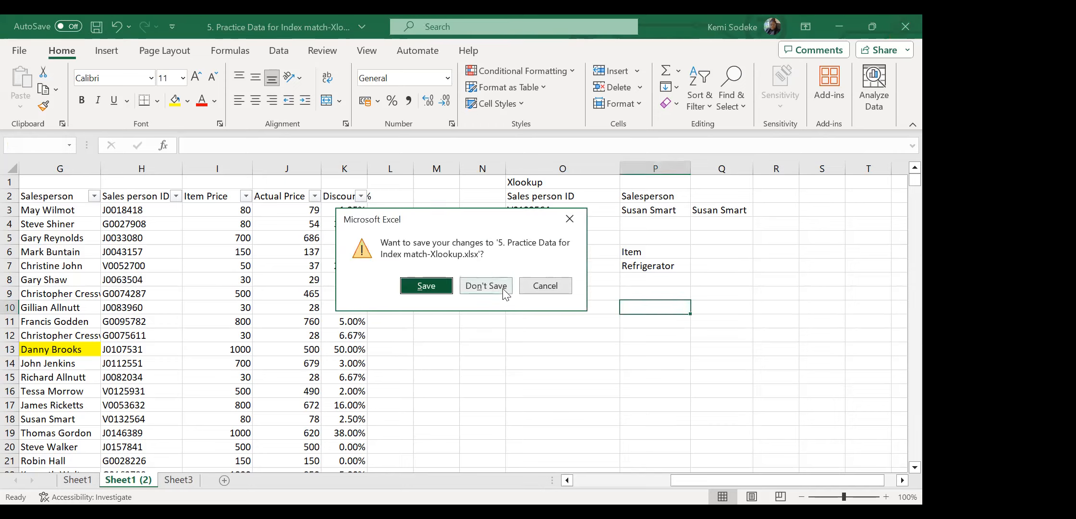
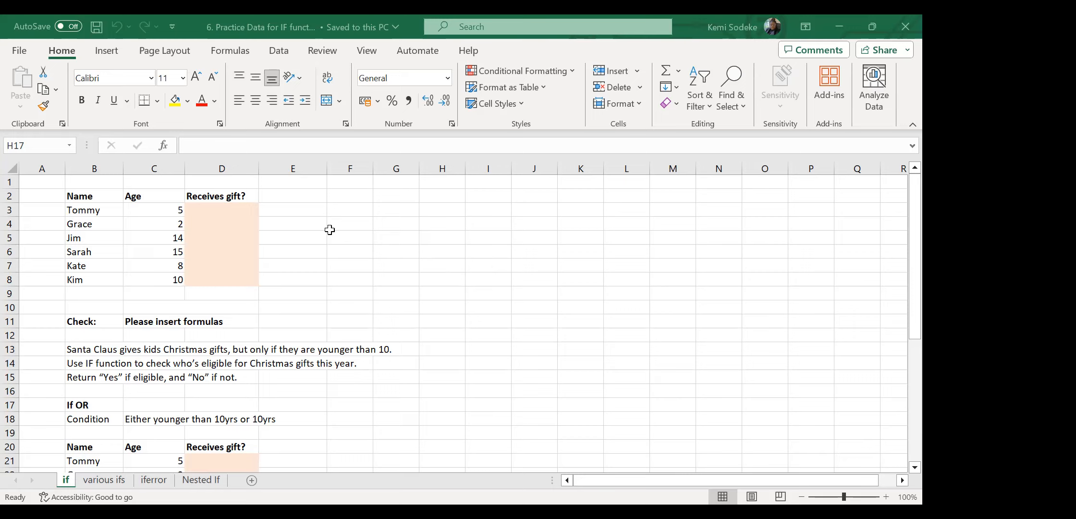
Bring the Excel workbook back into focus on the IF practice sheet.
left_click(377, 234)
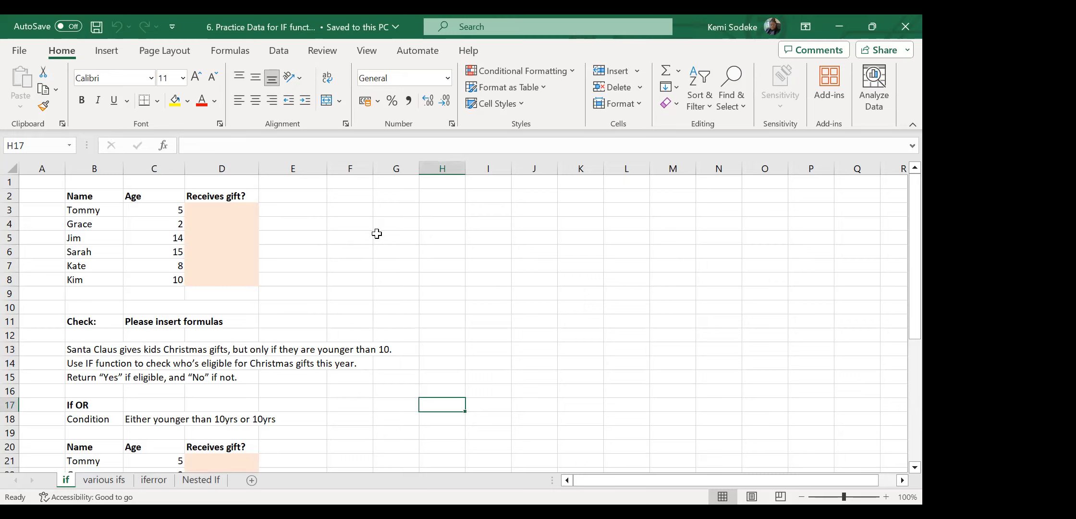
left_click(305, 239)
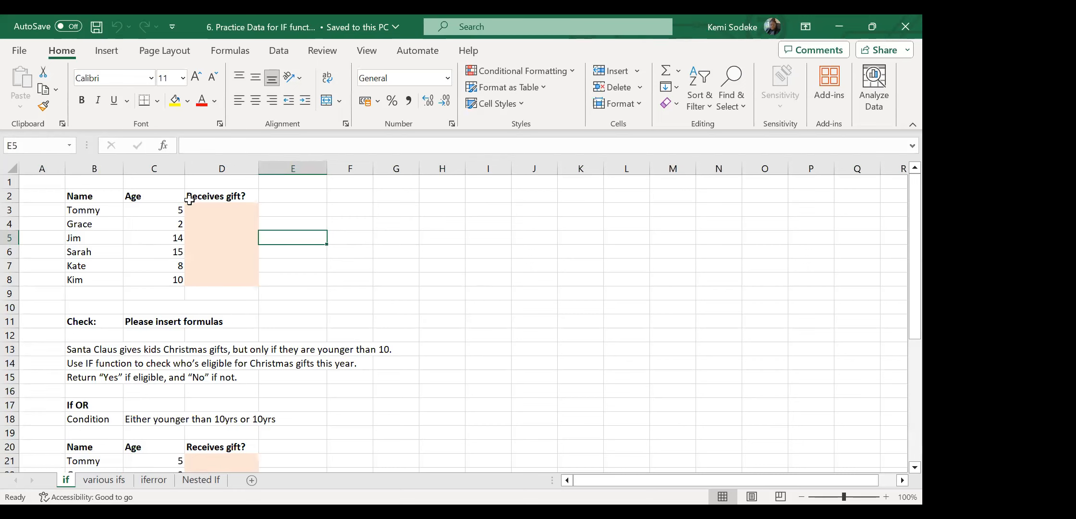
left_click(92, 181)
left_click(158, 180)
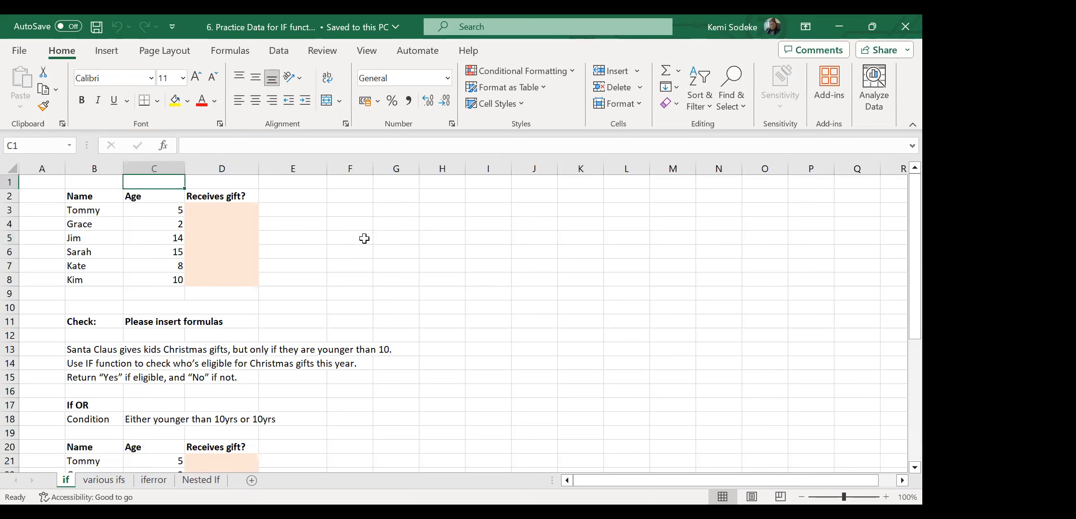
left_click(285, 184)
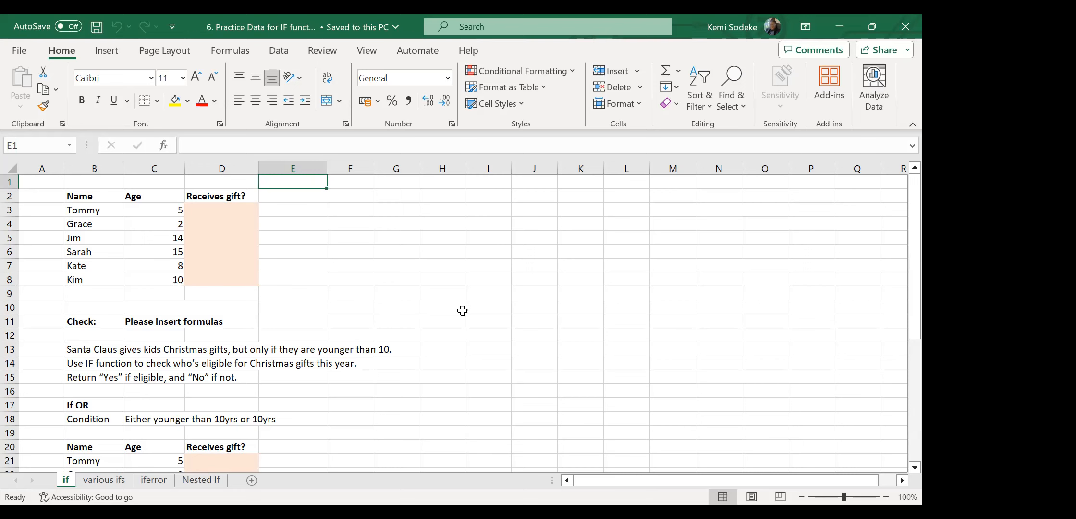
left_click(368, 255)
Review the children's ages in C3:C8 and select D3 for the first formula.
left_click(220, 209)
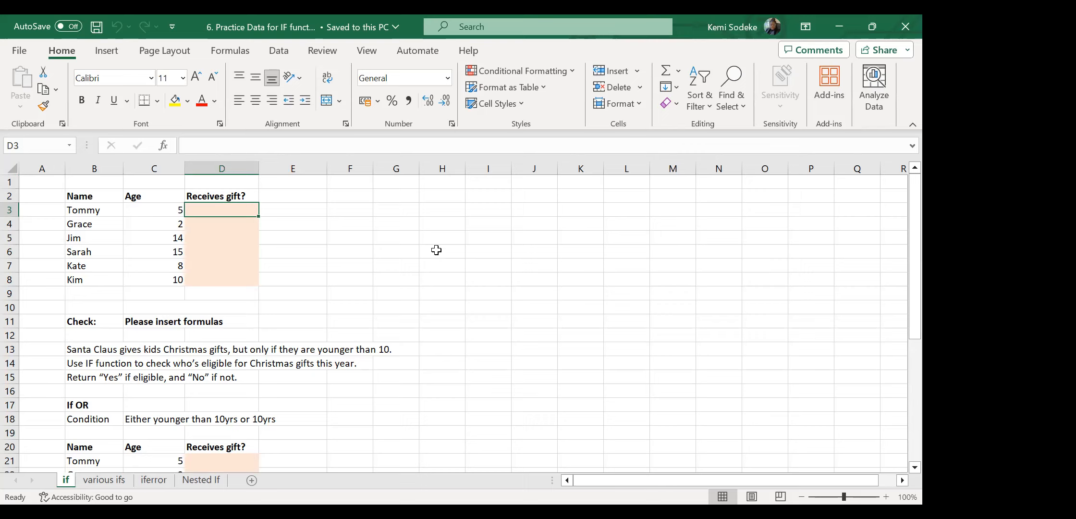
left_click(154, 208)
left_click(150, 225)
left_click(160, 241)
left_click(158, 258)
left_click(162, 265)
left_click(171, 279)
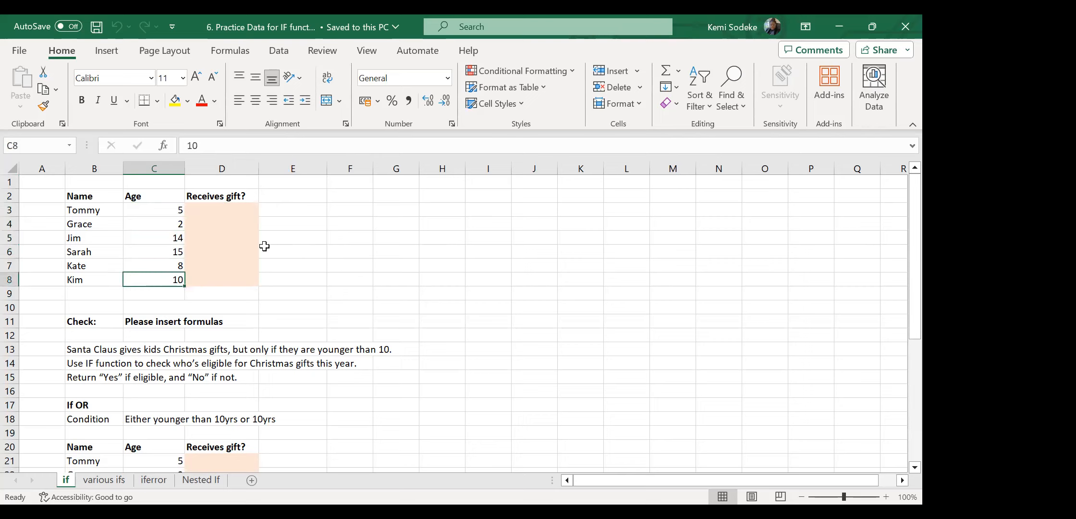
left_click(203, 213)
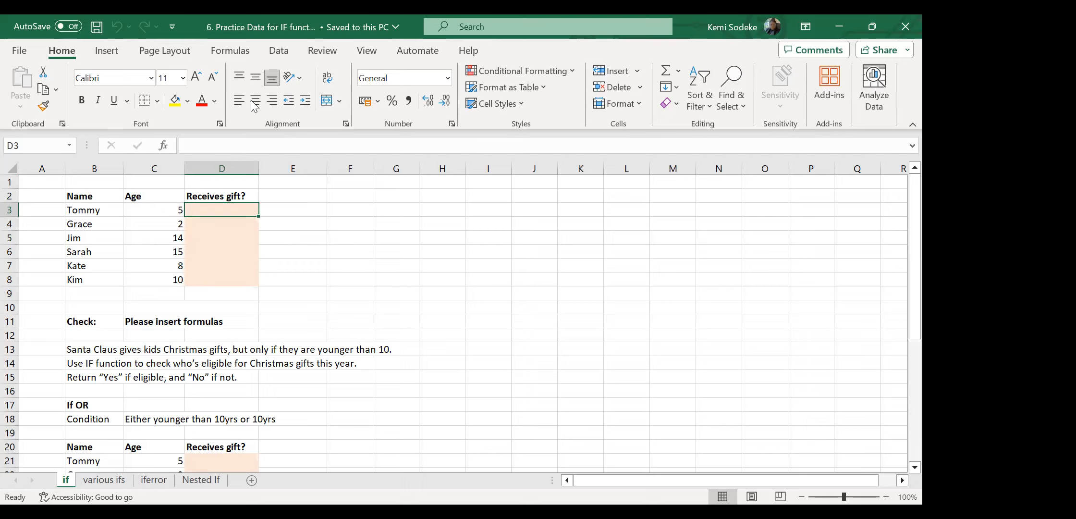
Insert IF into D3 with test C3<10, returning Yes if true and No if false.
left_click(234, 51)
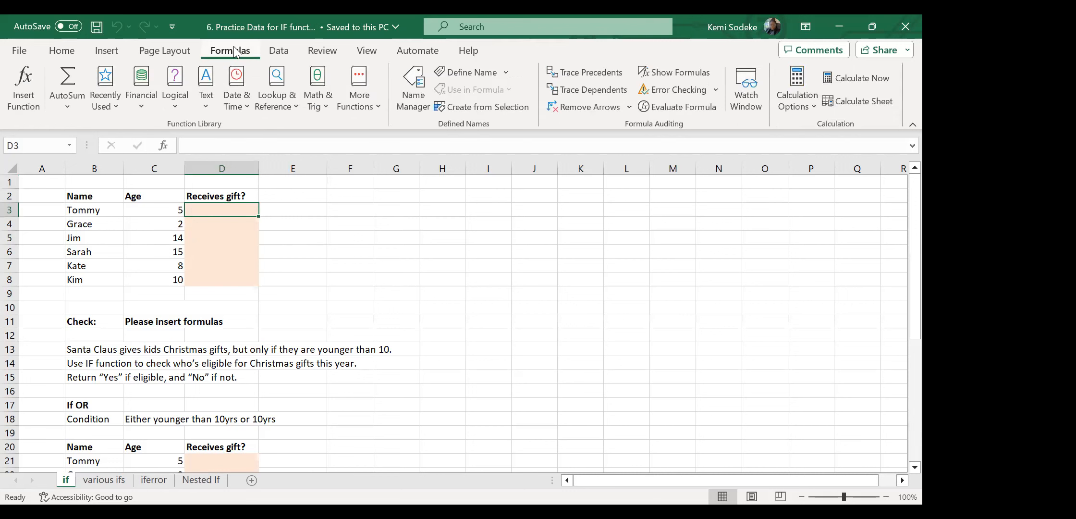
left_click(170, 105)
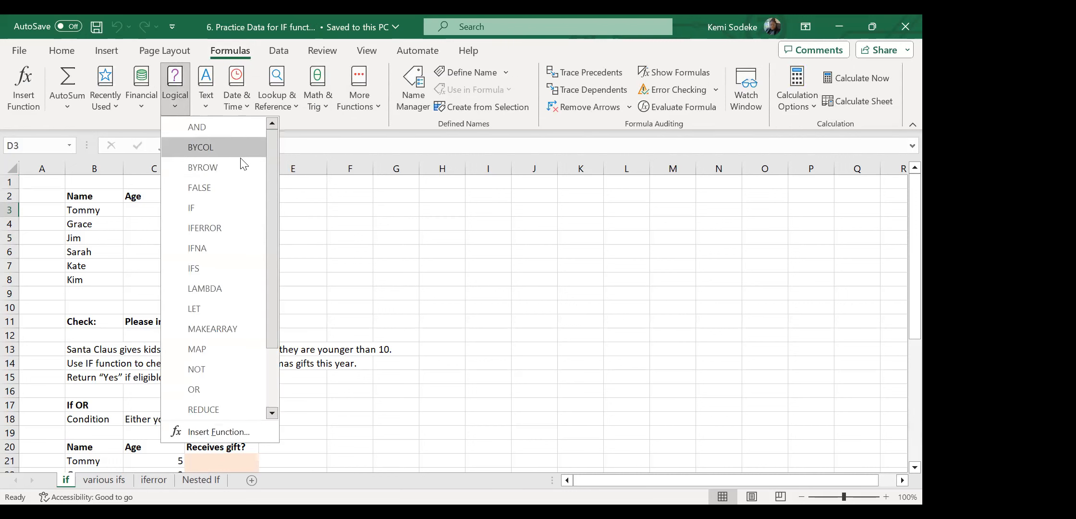
left_click(216, 210)
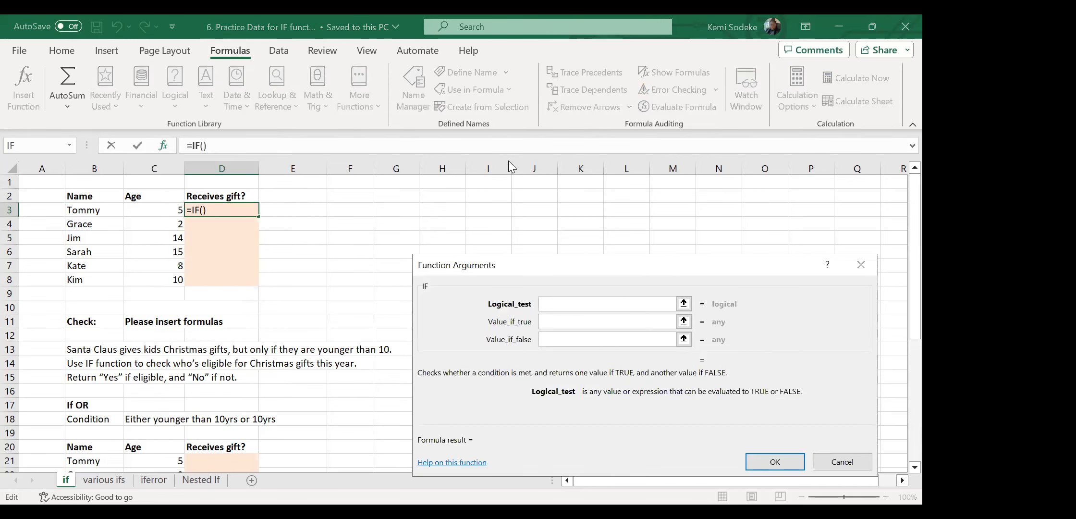
left_click_drag(537, 265, 508, 183)
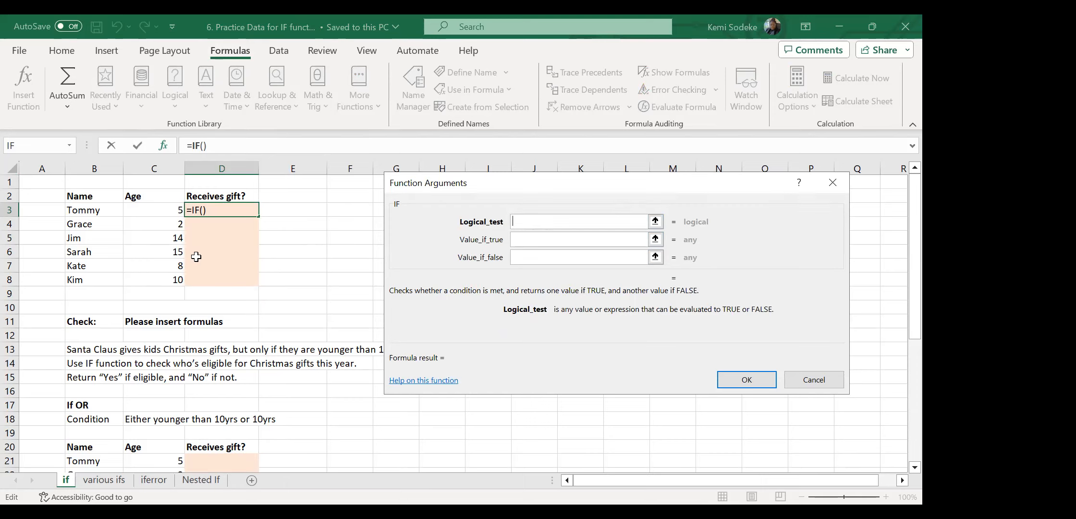
left_click(157, 209)
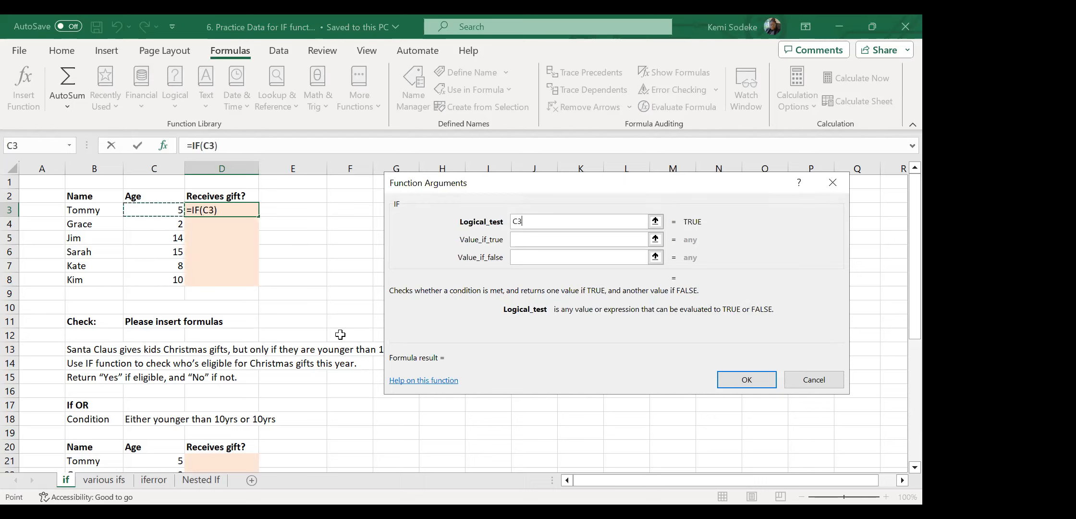
type("<10")
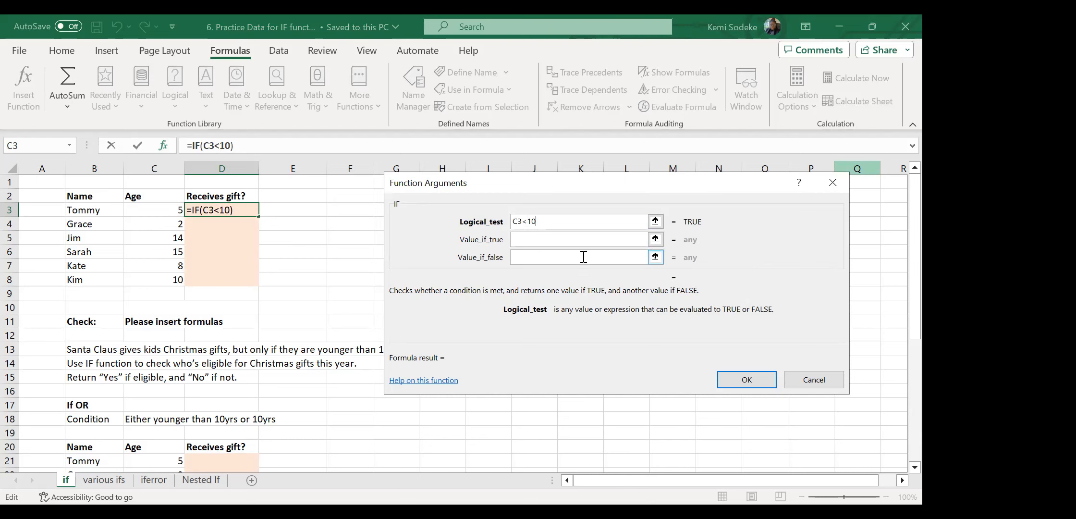
left_click(532, 239)
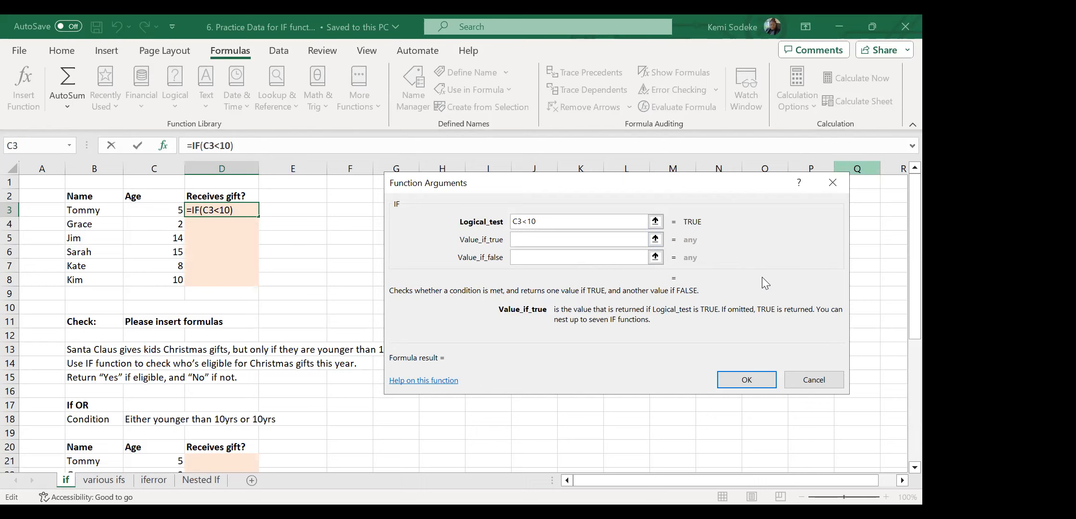
type("Yes")
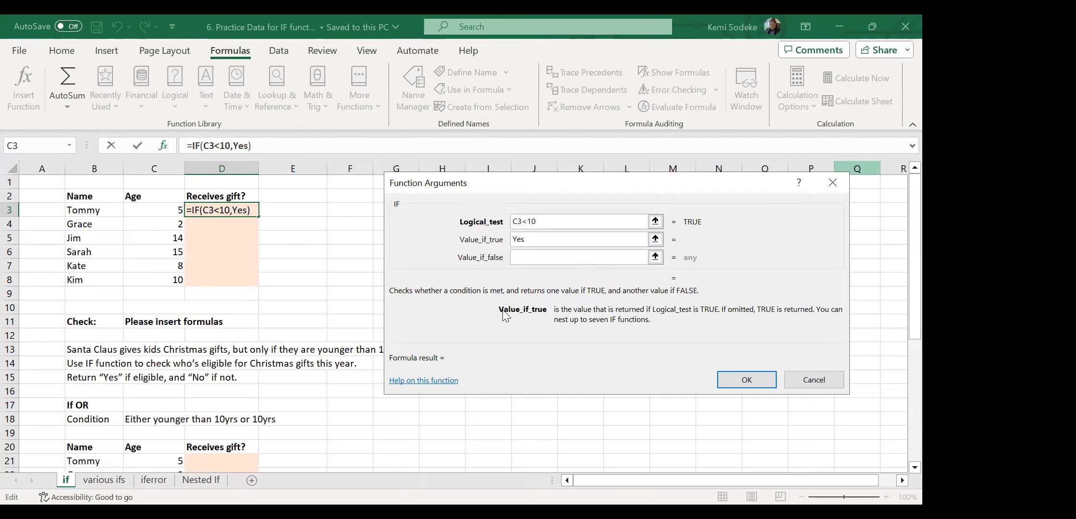
left_click(532, 256)
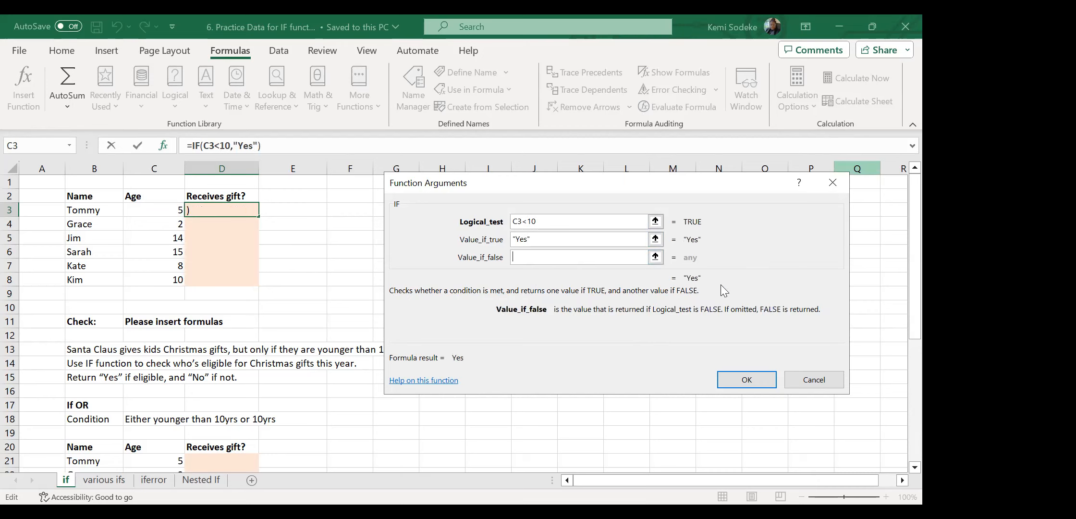
type("No")
left_click(746, 379)
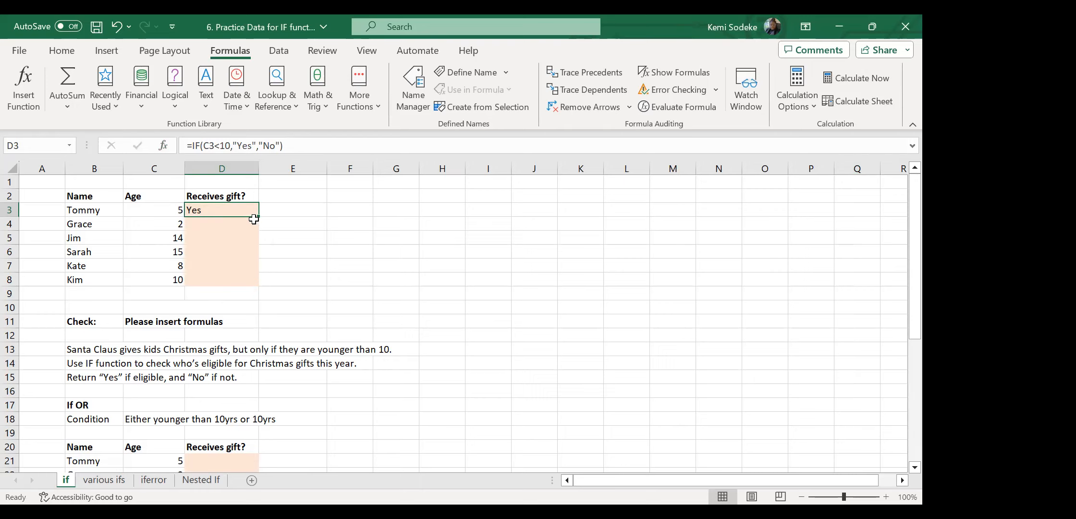
Fill D3's IF formula down to D8 and compare the D5, D6 and D8 results with their ages.
left_click_drag(258, 215, 254, 284)
left_click(329, 254)
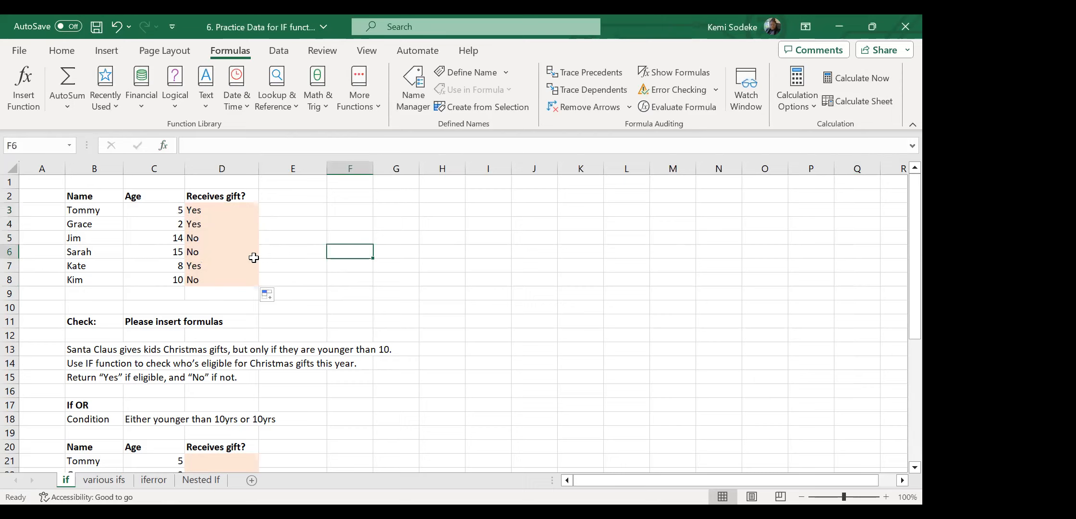
left_click(161, 238)
left_click(201, 238)
left_click(182, 250)
left_click(199, 252)
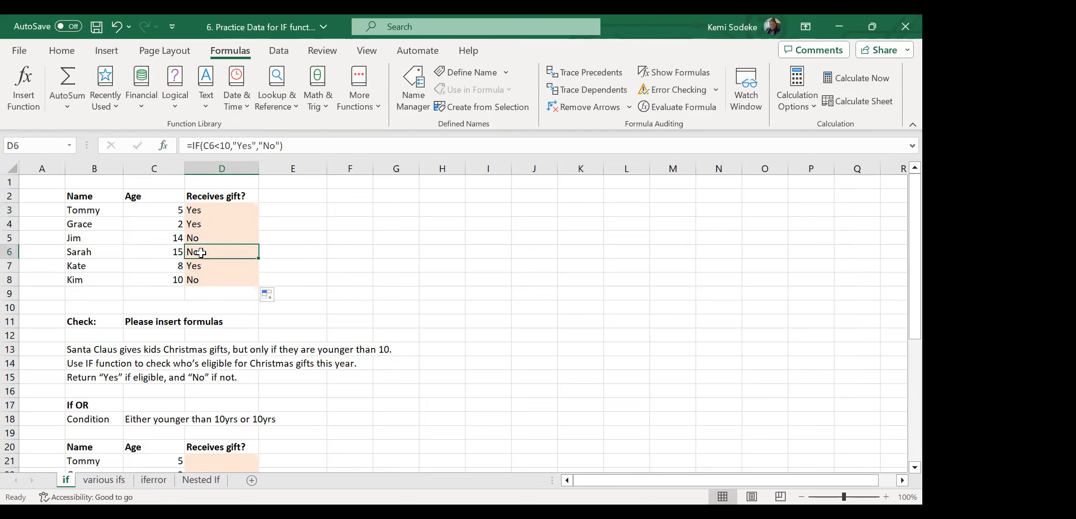
left_click(166, 280)
left_click(210, 283)
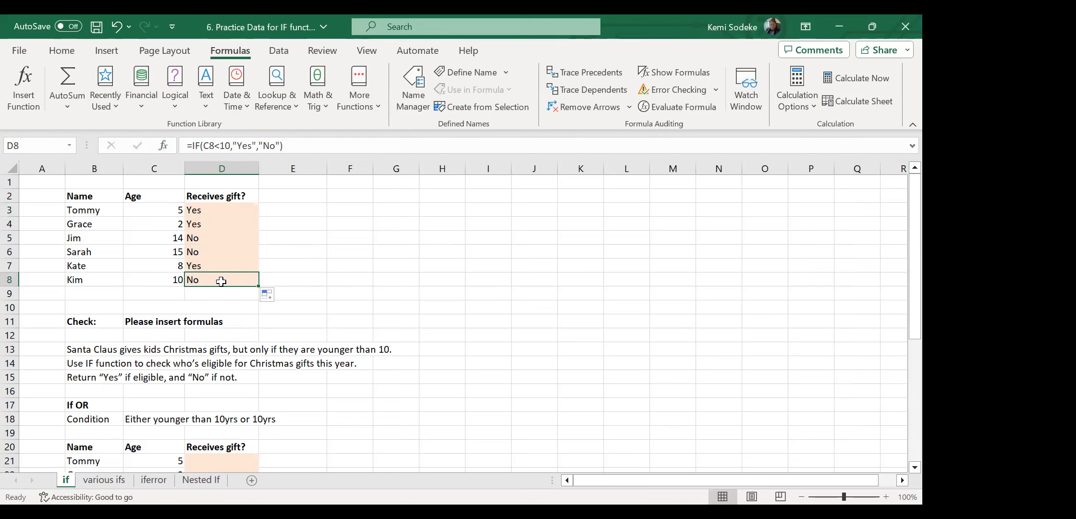
left_click(163, 280)
key("Right")
left_click(208, 211)
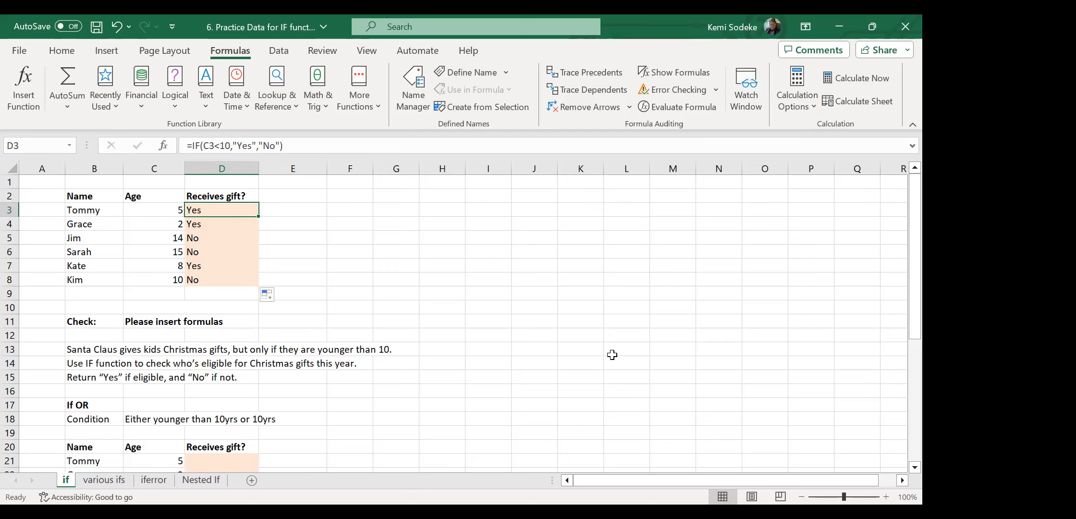
Retype D3 by hand as =IF(C3<10,"yes","no").
key("F2")
key("Escape")
type("=")
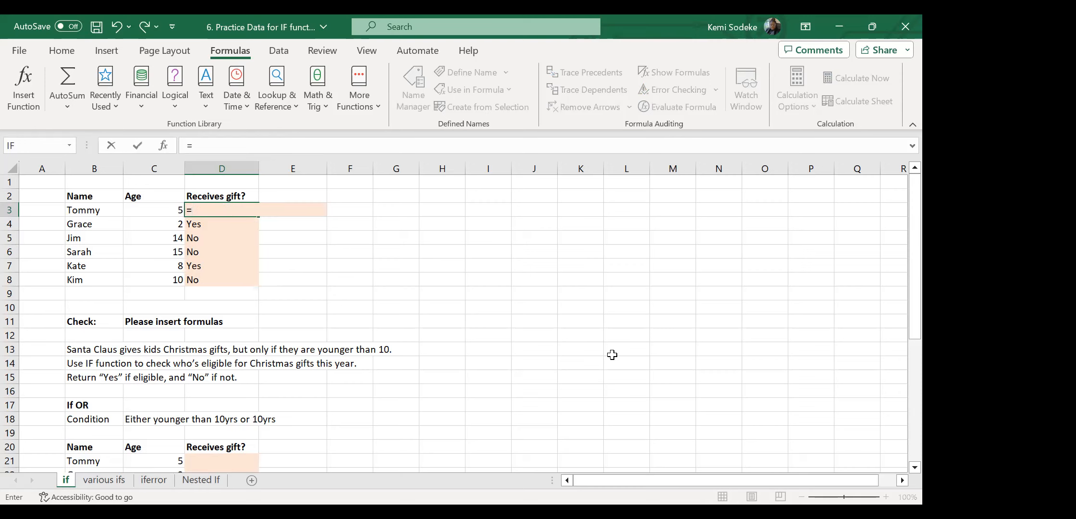
type("if")
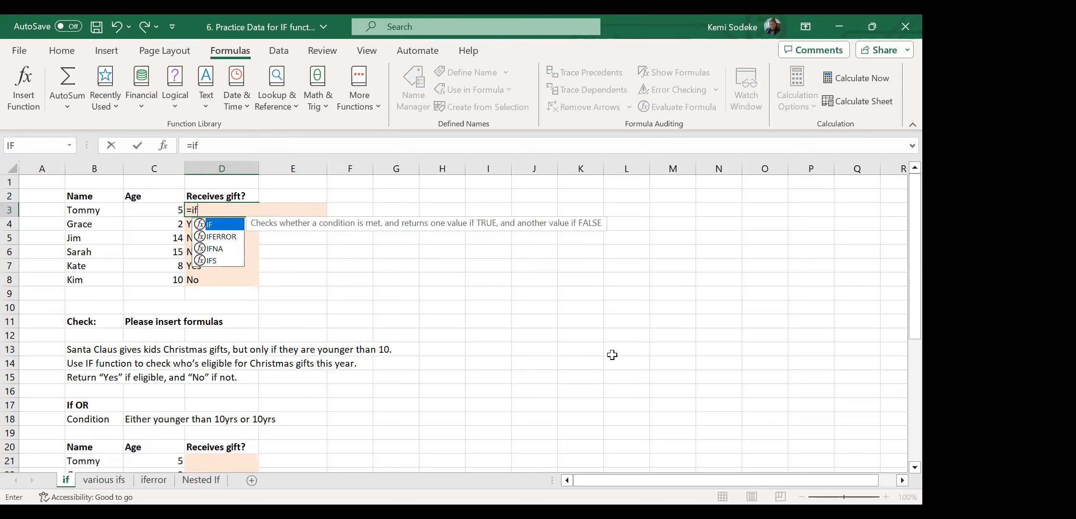
type("(")
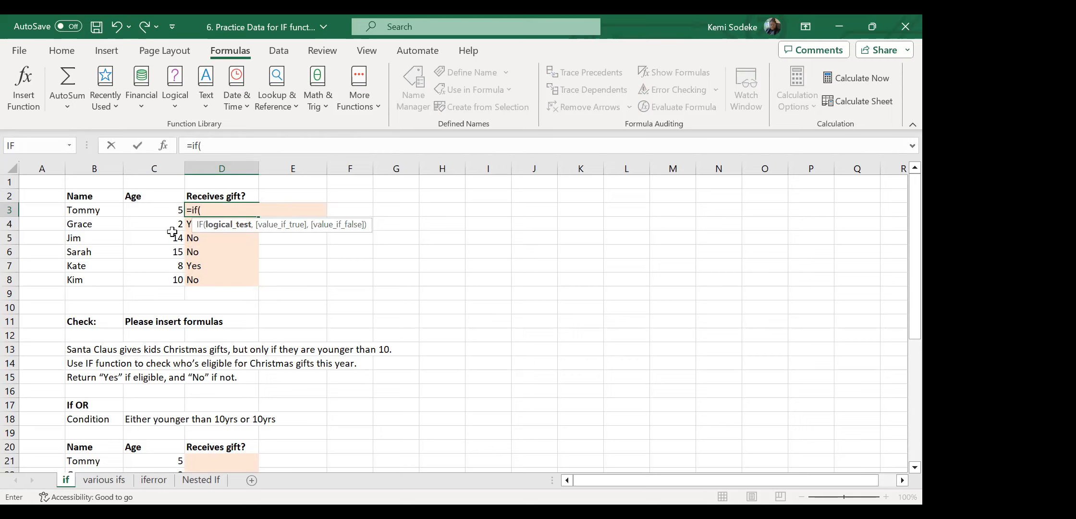
left_click(164, 216)
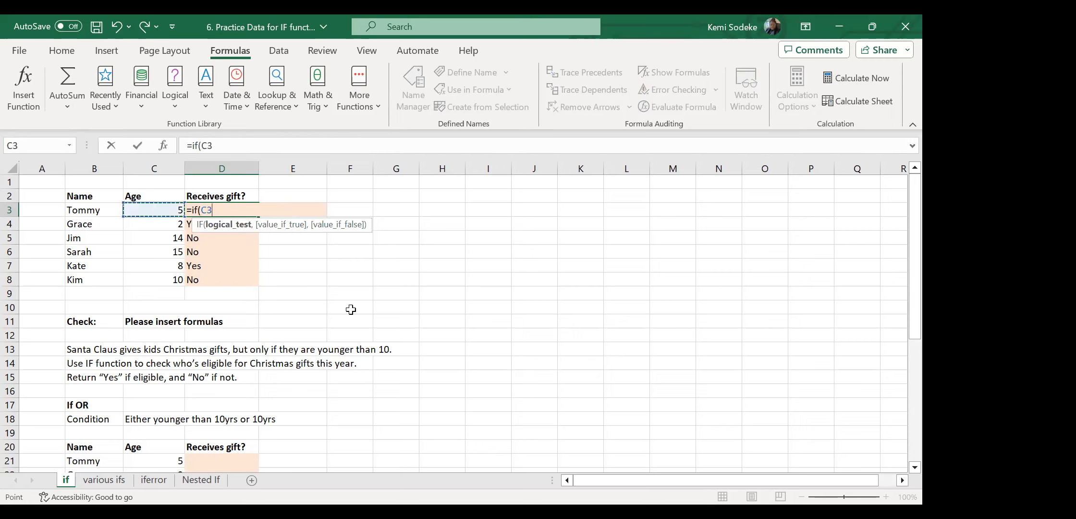
type("<10,")
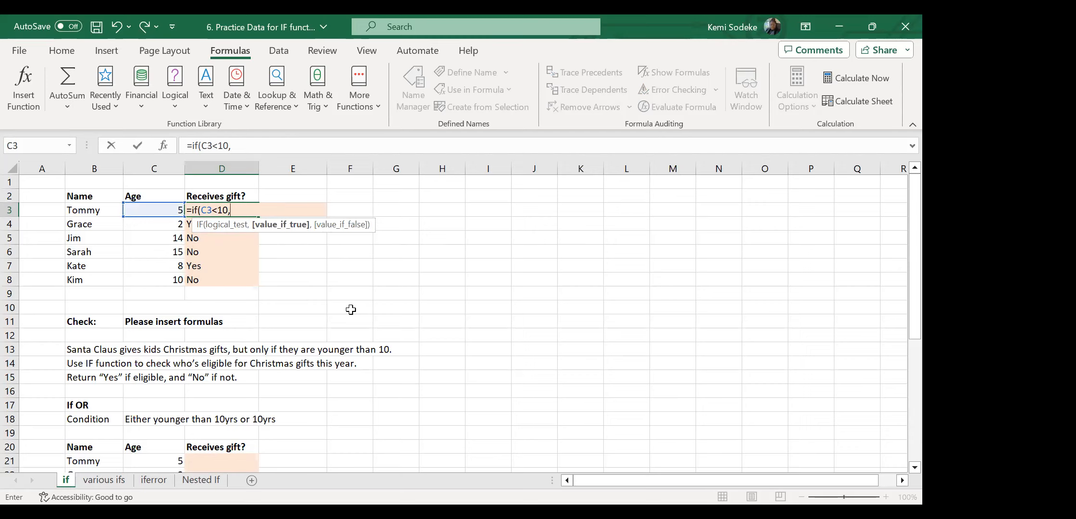
type("\"yes\"")
type(",")
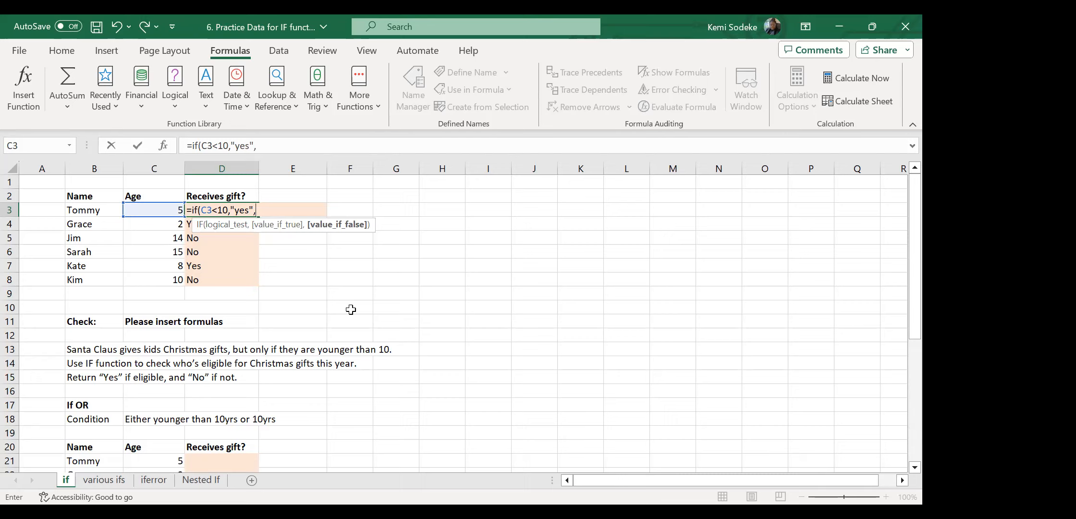
type("\"no\")")
key("Return")
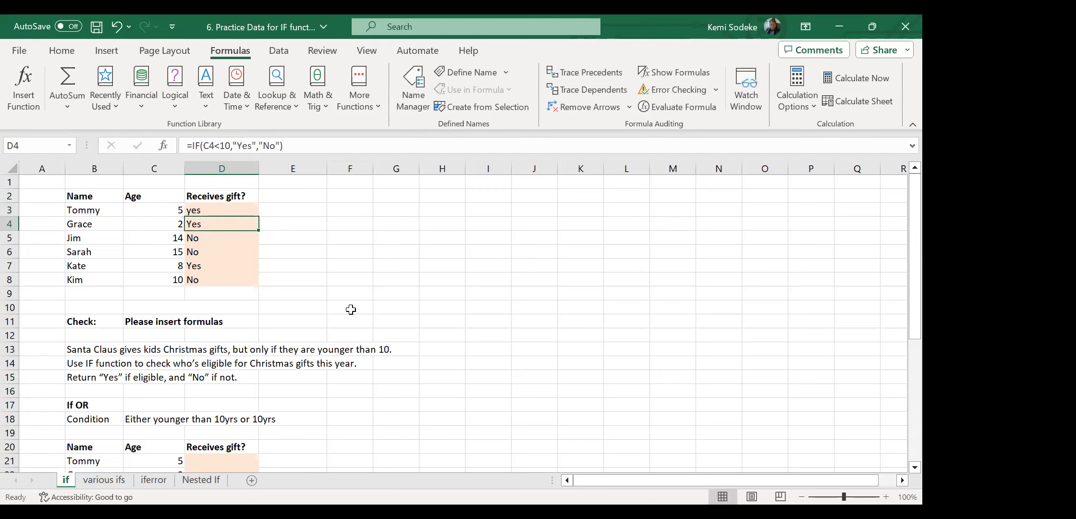
Copy the retyped formula down to D8 and check it in D3 and D4.
left_click(222, 211)
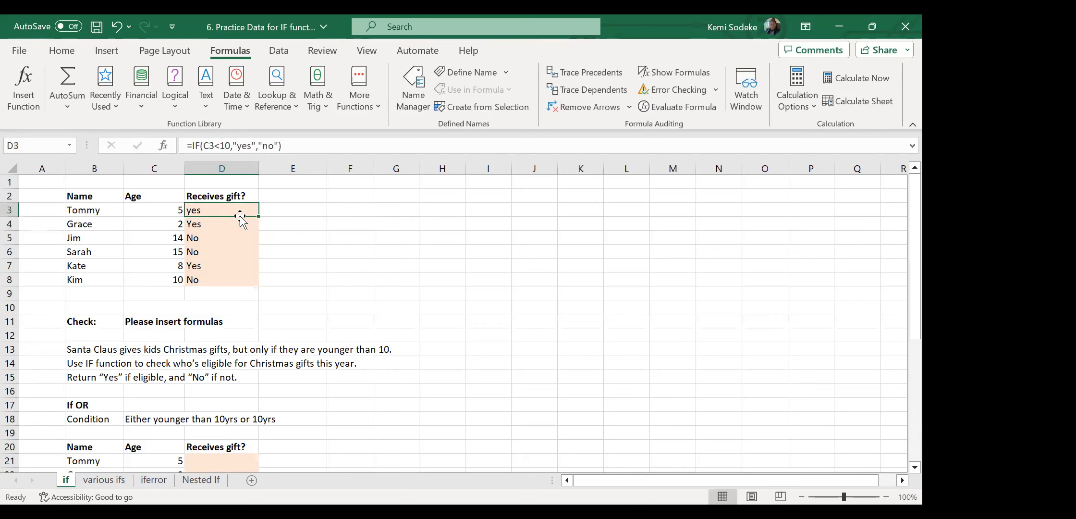
left_click_drag(261, 218, 250, 283)
left_click(317, 265)
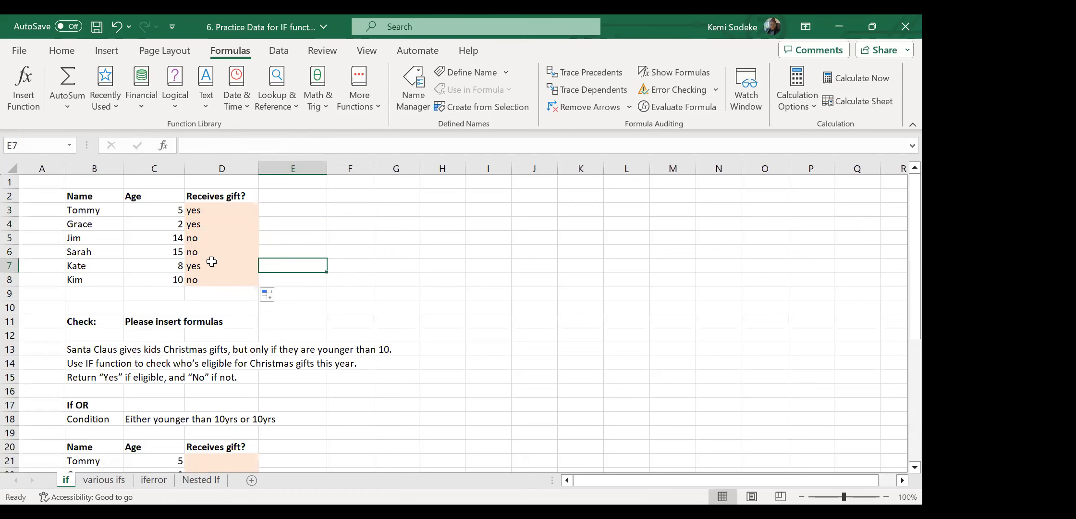
left_click(212, 210)
left_click(203, 223)
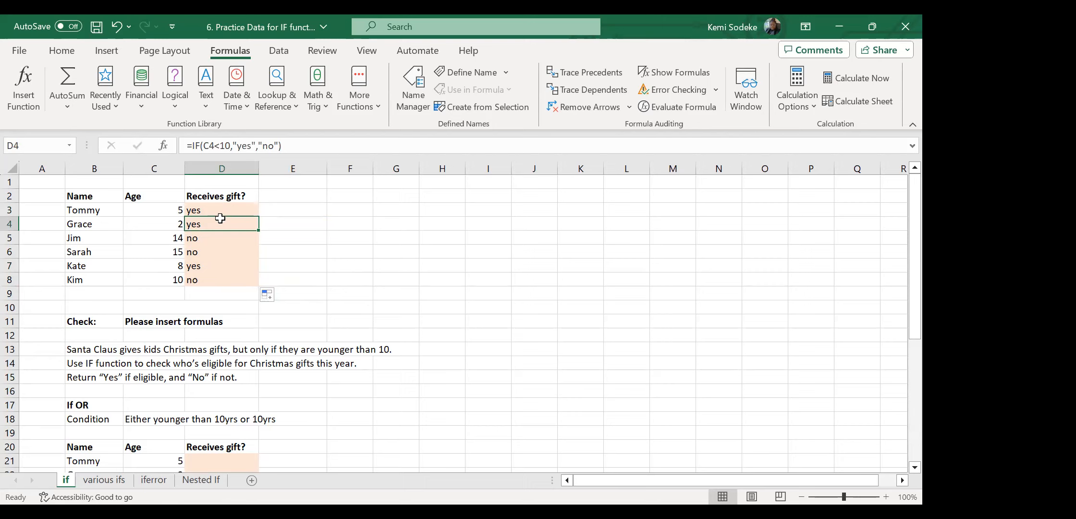
Select D3:D8 and delete the yes/no answers.
left_click_drag(220, 211, 219, 282)
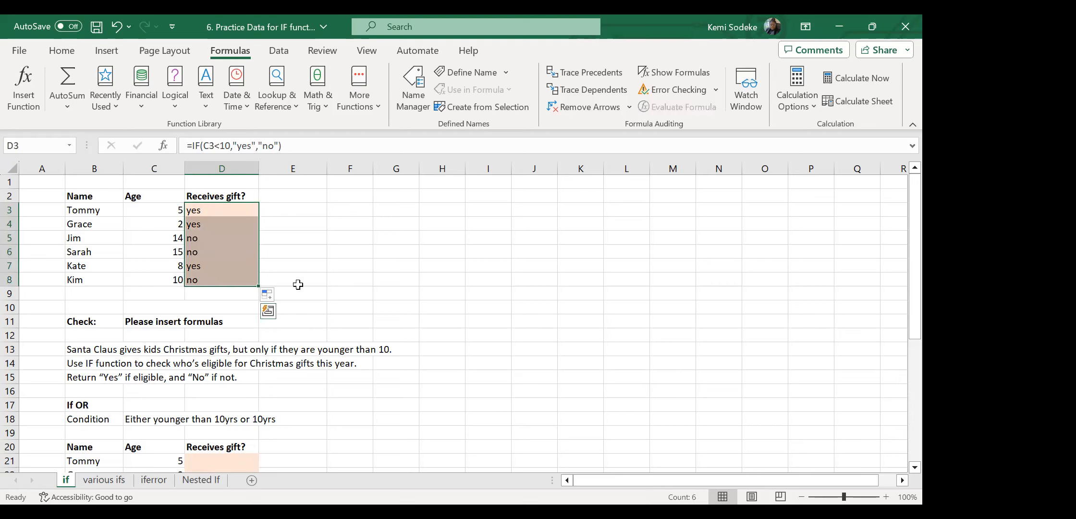
key("Delete")
left_click(414, 279)
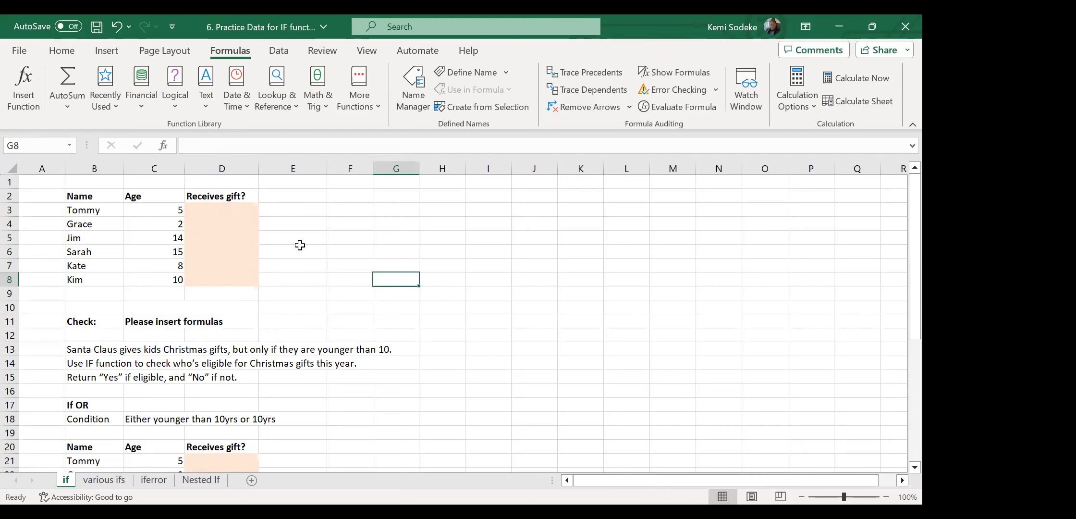
Type =IF(C3<10,"Yes","No") into D3.
left_click(224, 214)
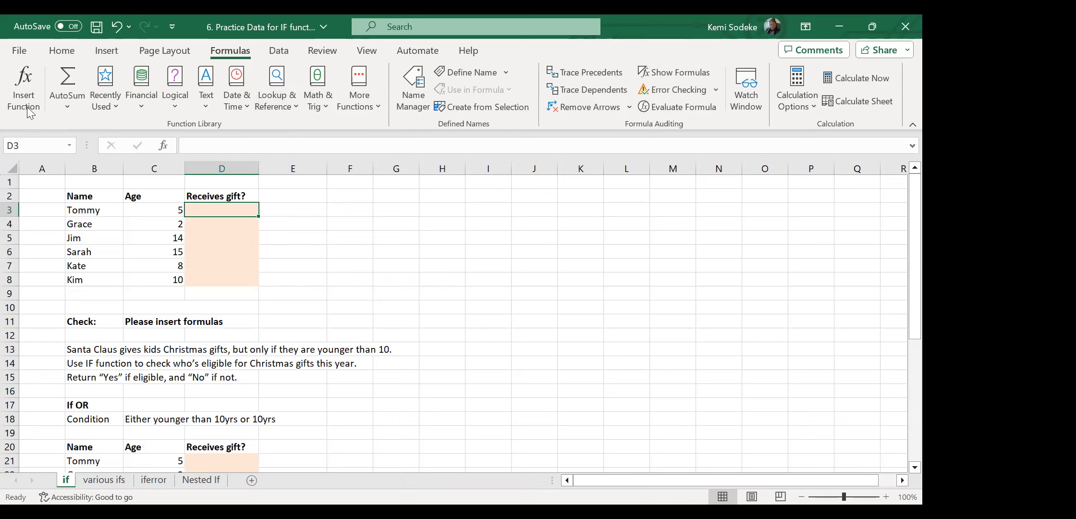
type("=")
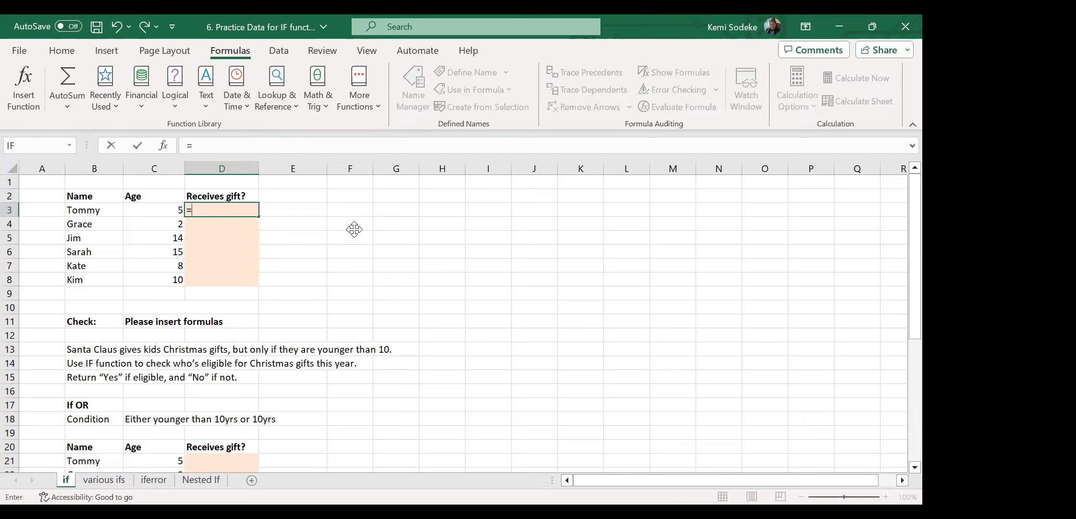
type("if")
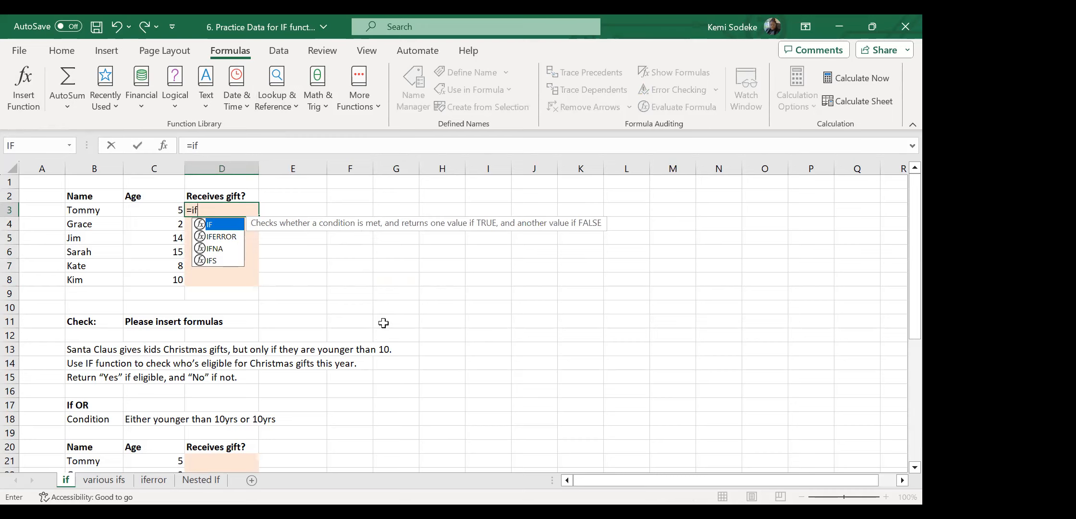
type("(")
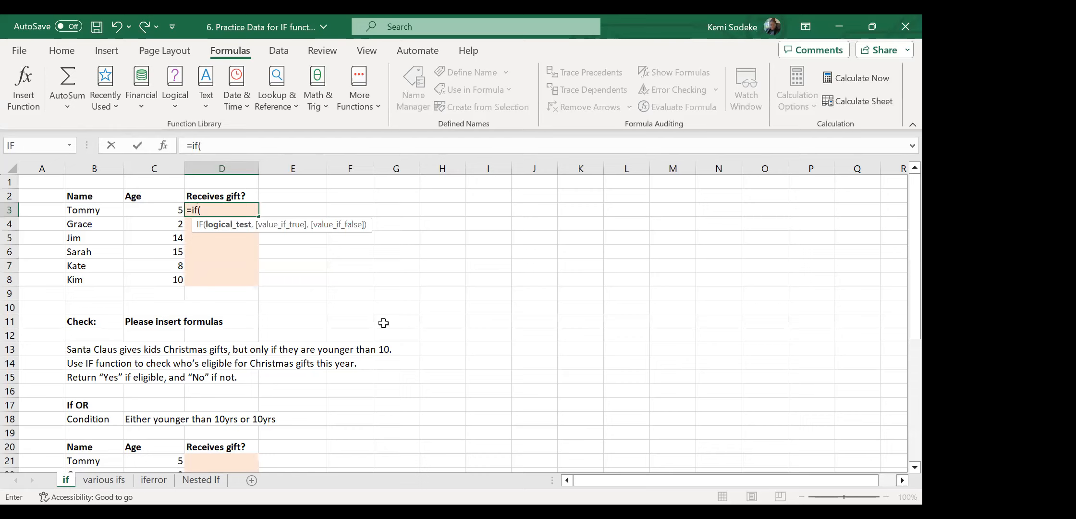
left_click(170, 214)
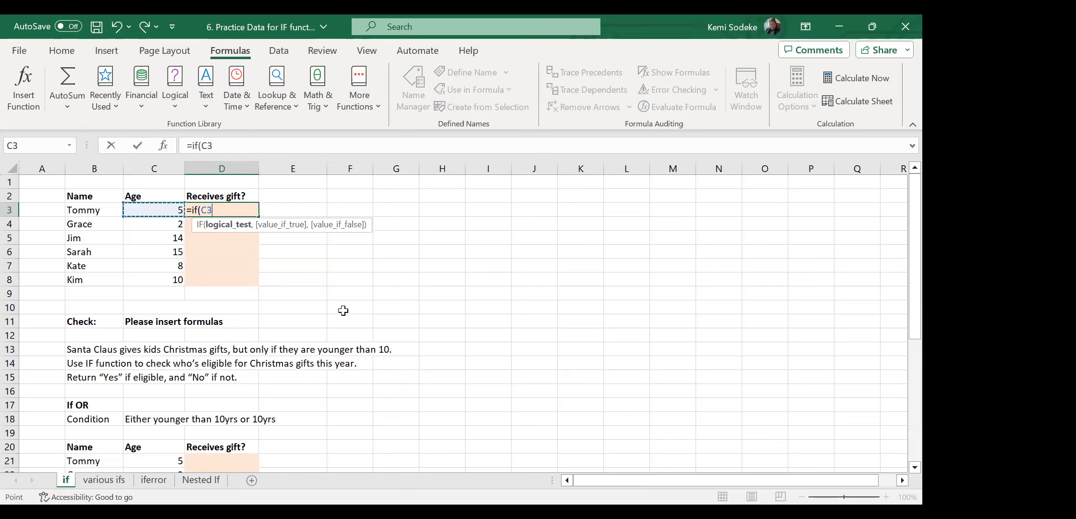
type("<10,")
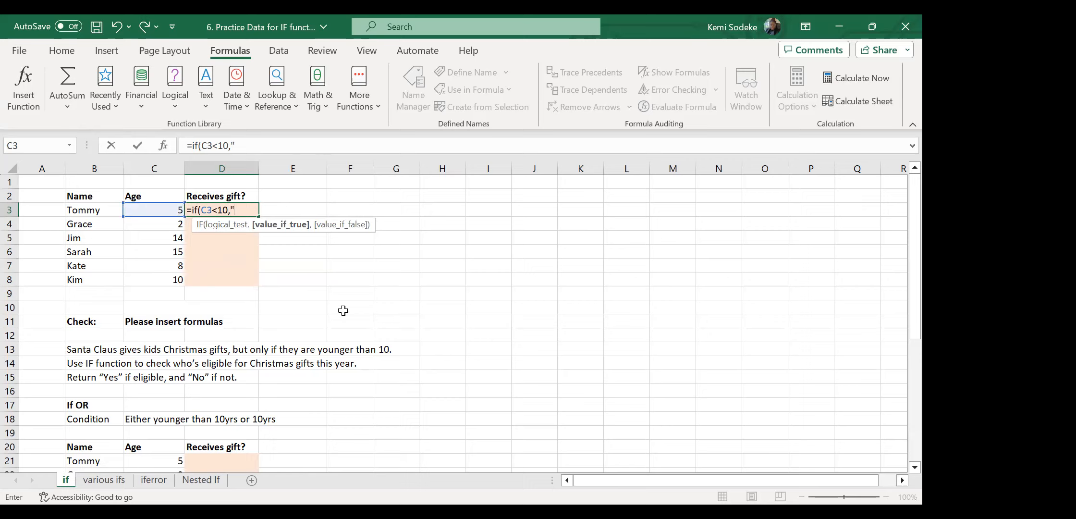
type("\"Yes\",")
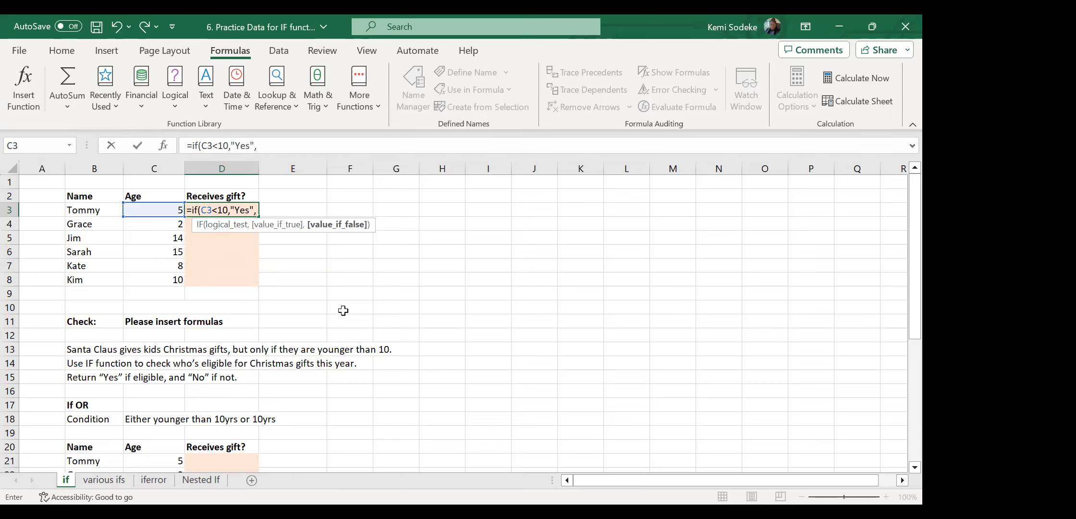
type("\"")
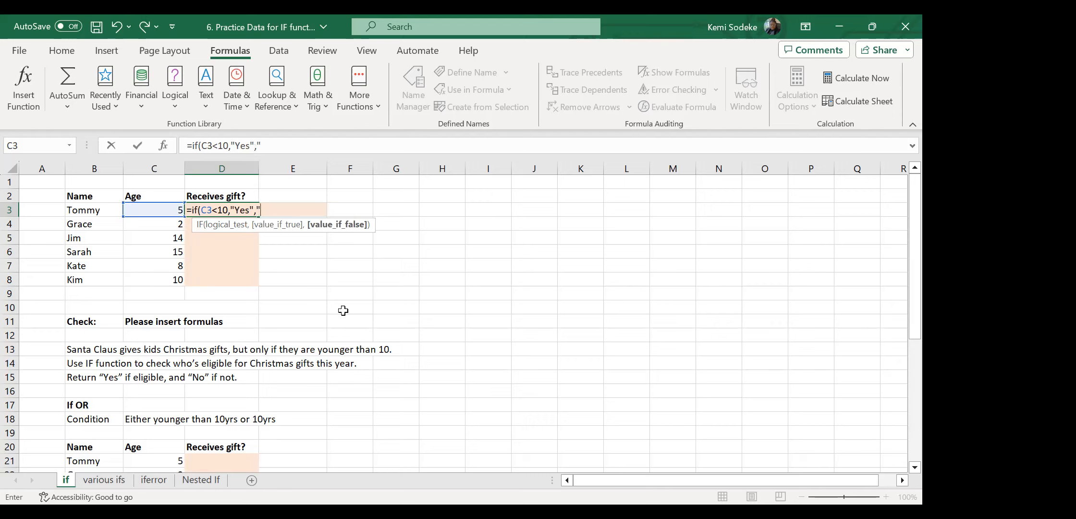
type("No\")")
key("Return")
Fill the formula down to D8 and select the Yes answers in D3, D4 and D7.
left_click(202, 209)
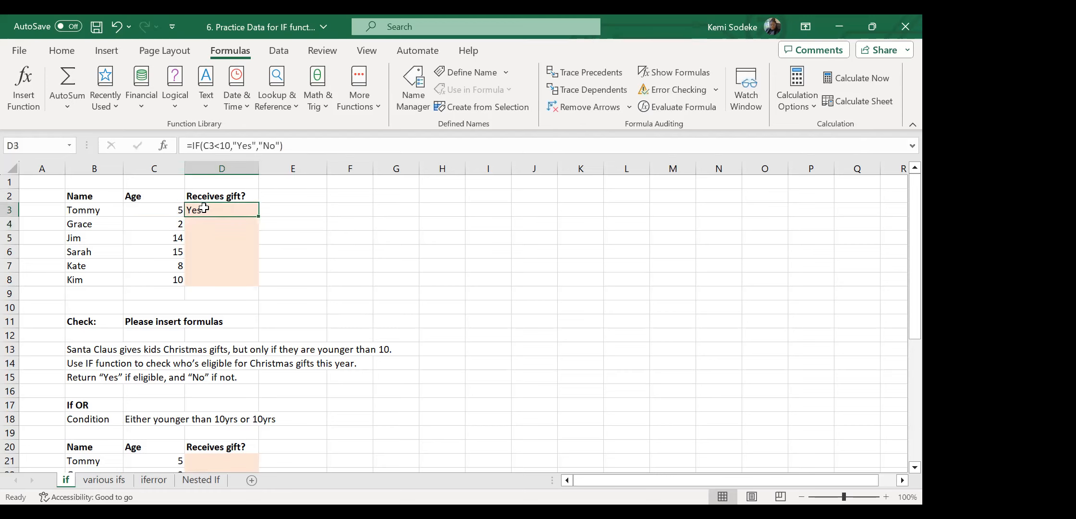
left_click_drag(258, 217, 246, 285)
left_click(294, 265)
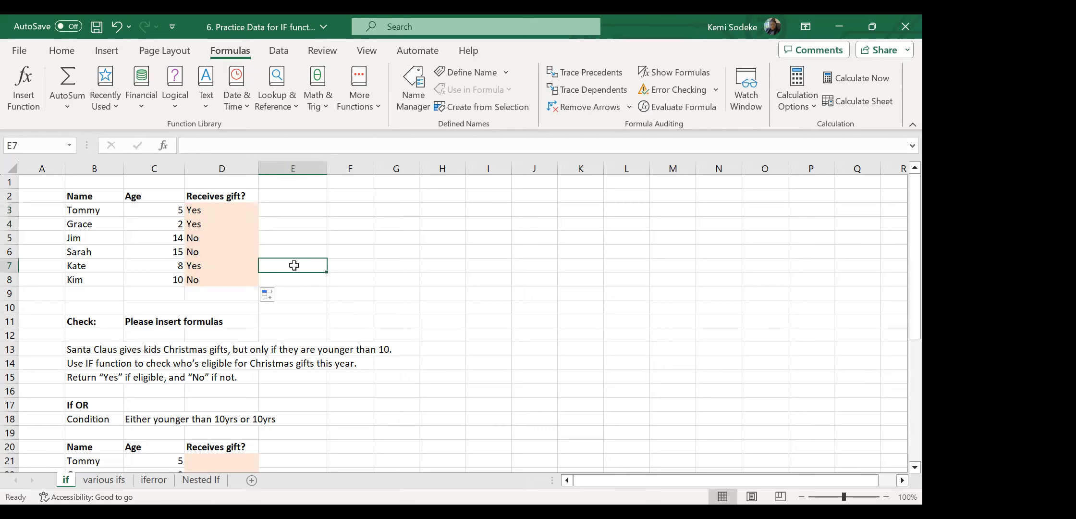
left_click(227, 213)
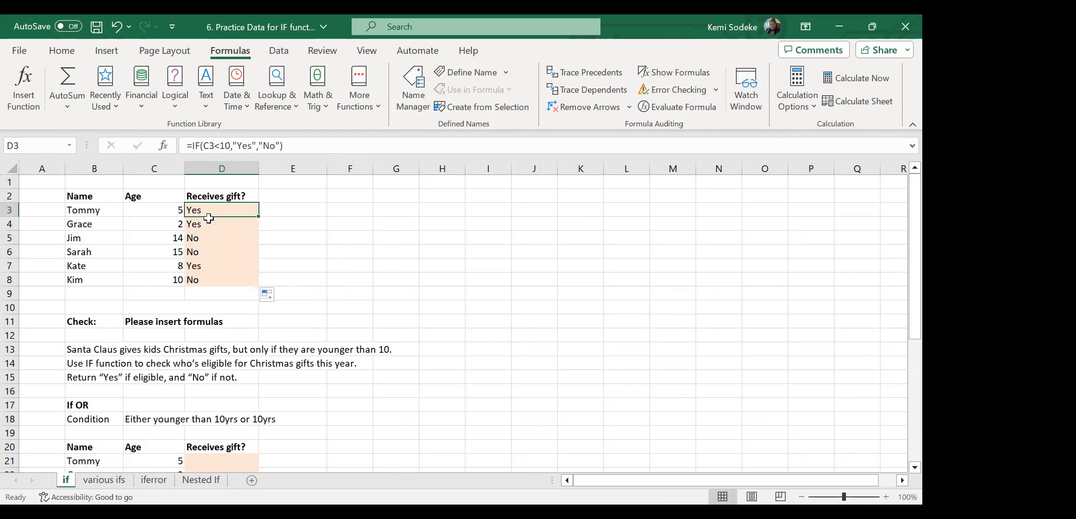
left_click_drag(208, 212, 208, 224)
left_click(207, 267, "ctrl")
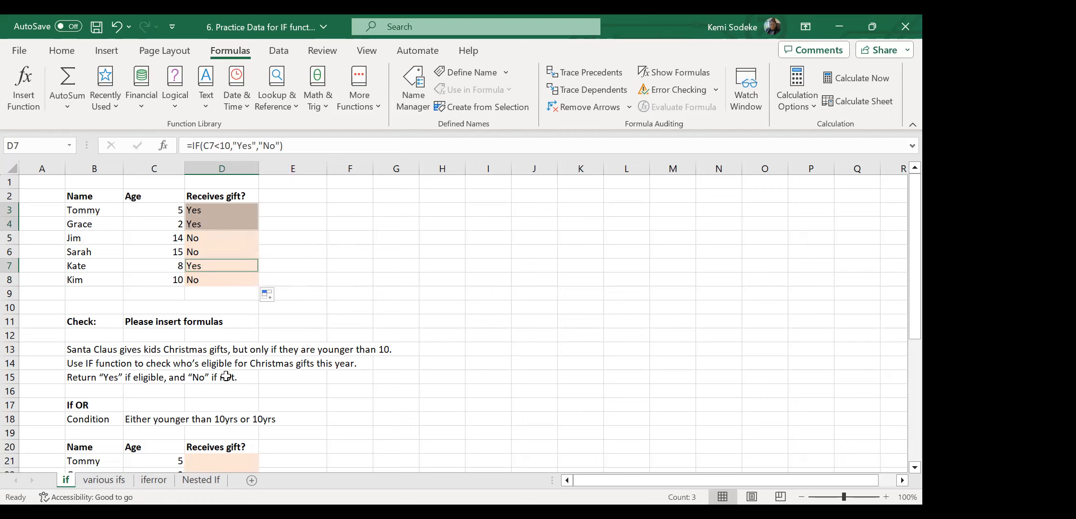
left_click(500, 362)
scroll(424, 323, "down", 2)
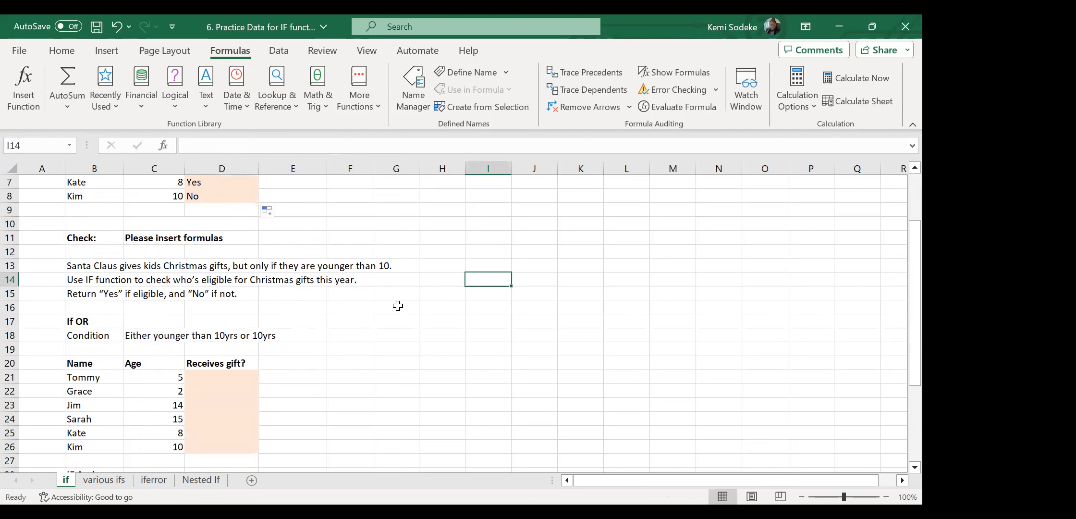
scroll(358, 298, "up", 2)
scroll(356, 293, "down", 2)
scroll(352, 288, "up", 2)
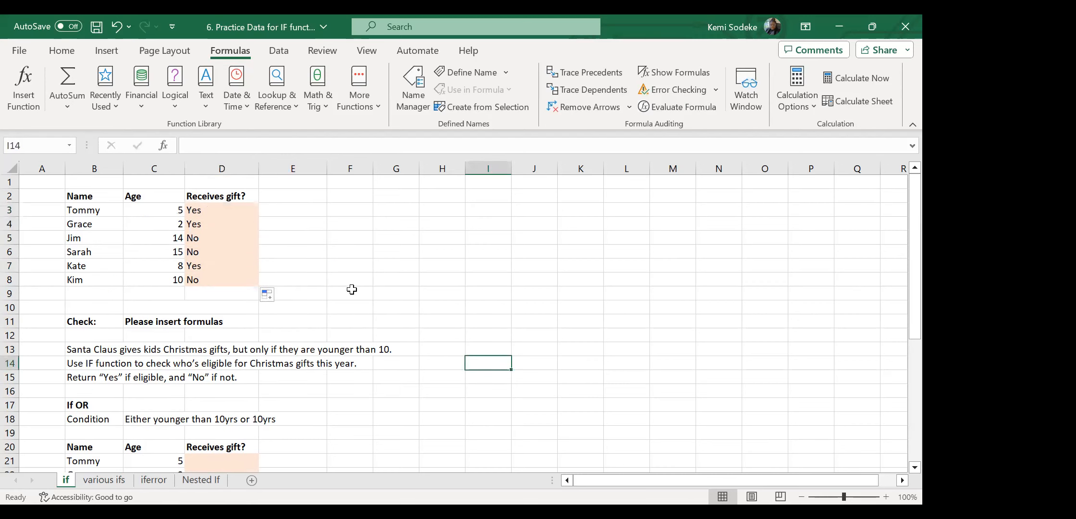
scroll(383, 295, "down", 2)
scroll(384, 295, "up", 1)
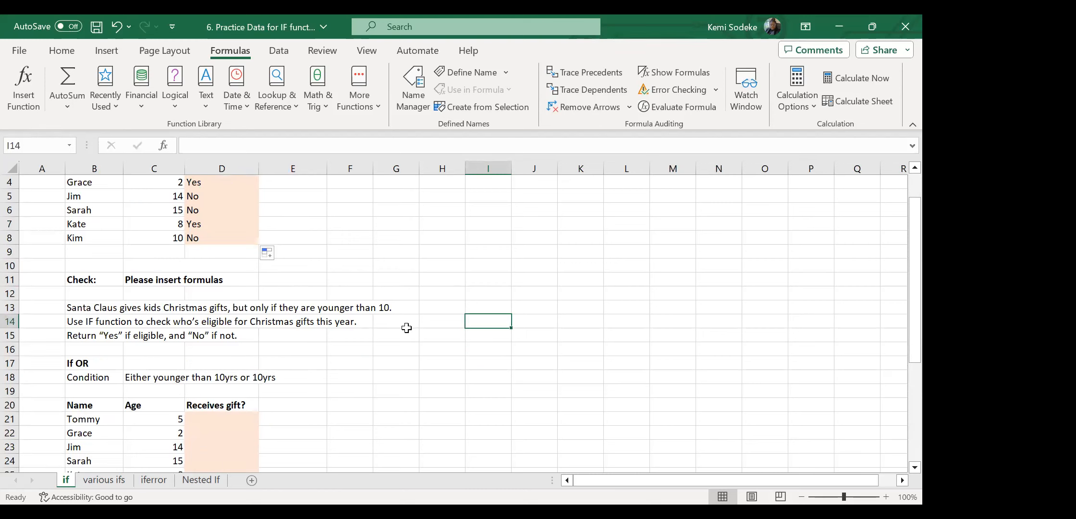
left_click(97, 239)
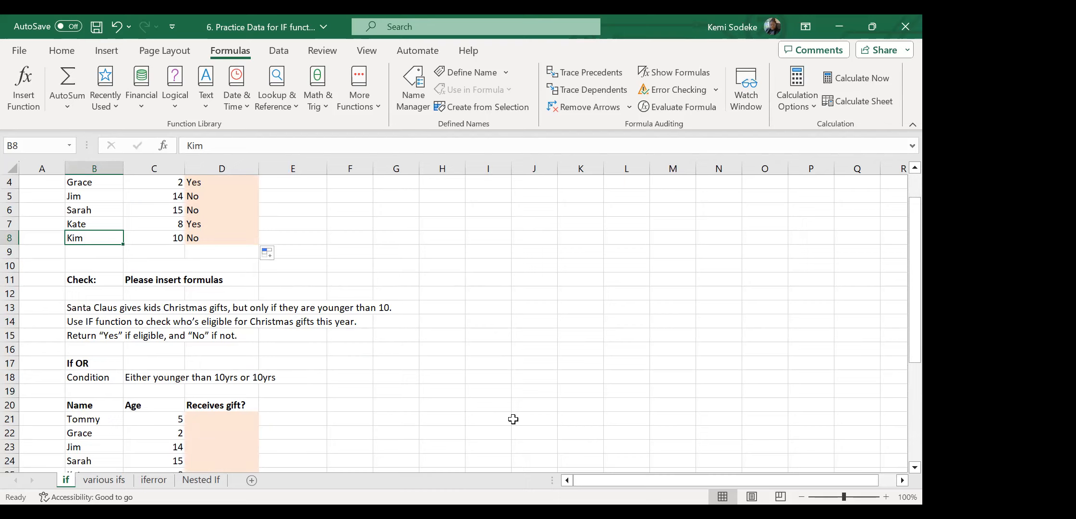
scroll(408, 384, "down", 1)
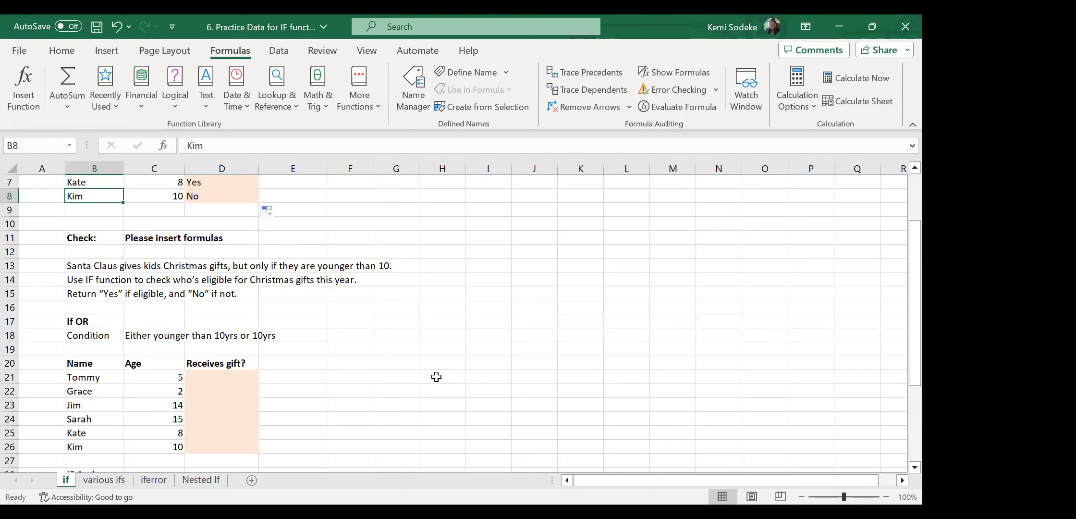
left_click(365, 398)
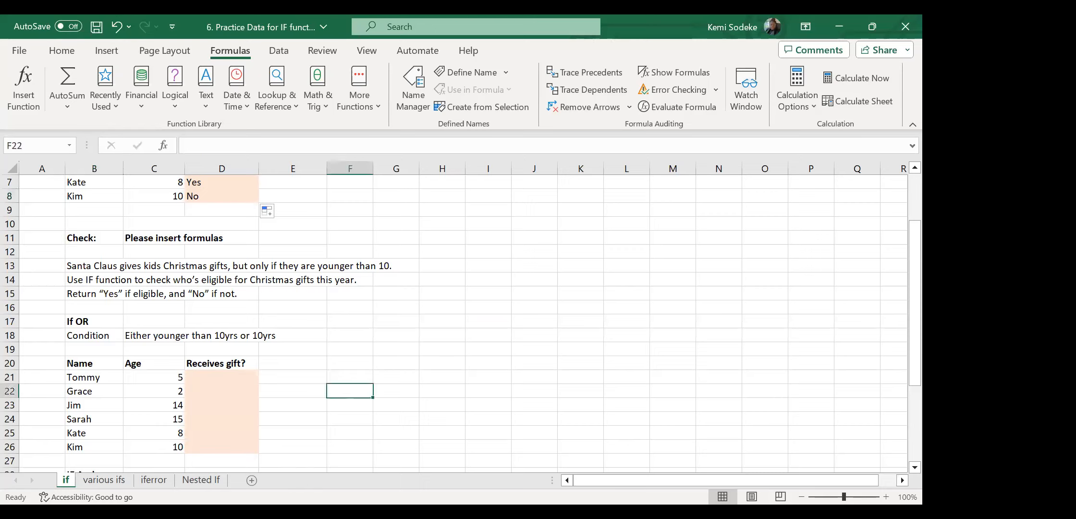
left_click(353, 71)
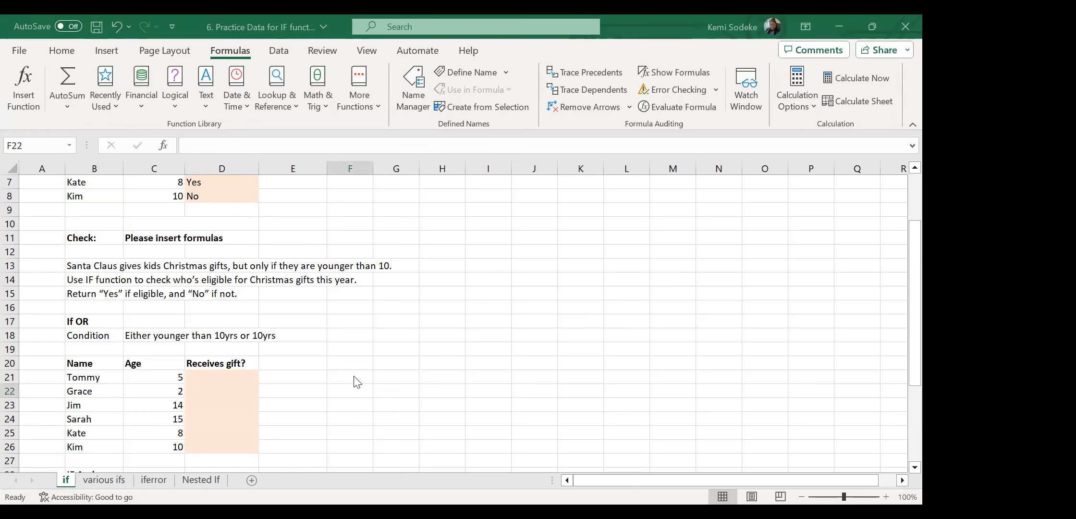
left_click(194, 383)
scroll(576, 331, "down", 2)
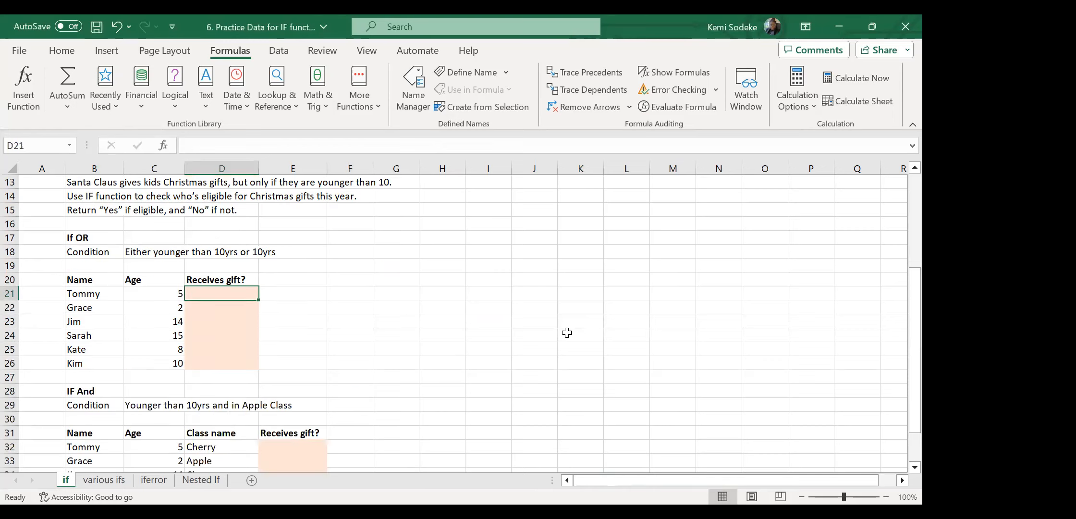
scroll(488, 318, "up", 4)
left_click(199, 282)
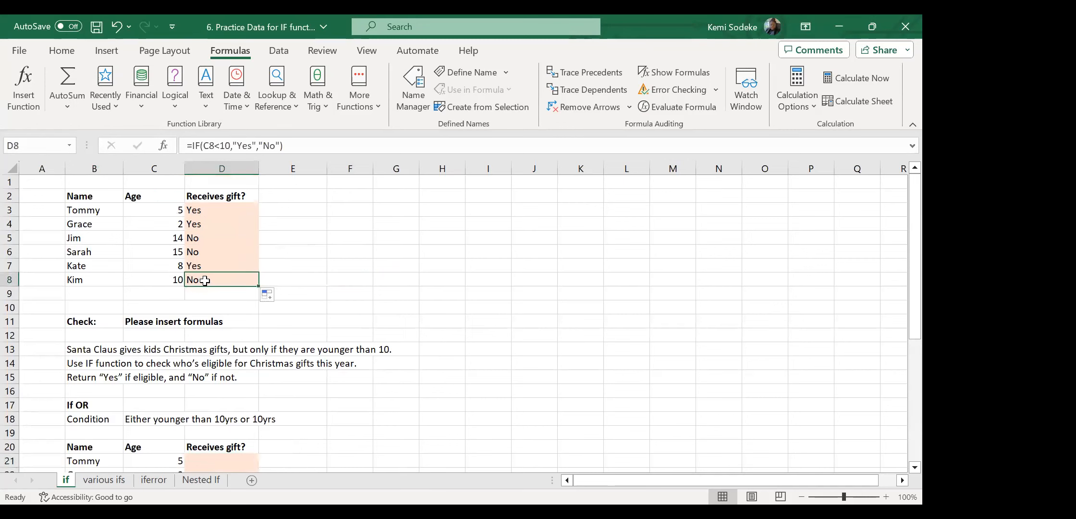
scroll(318, 337, "down", 2)
scroll(322, 335, "down", 1)
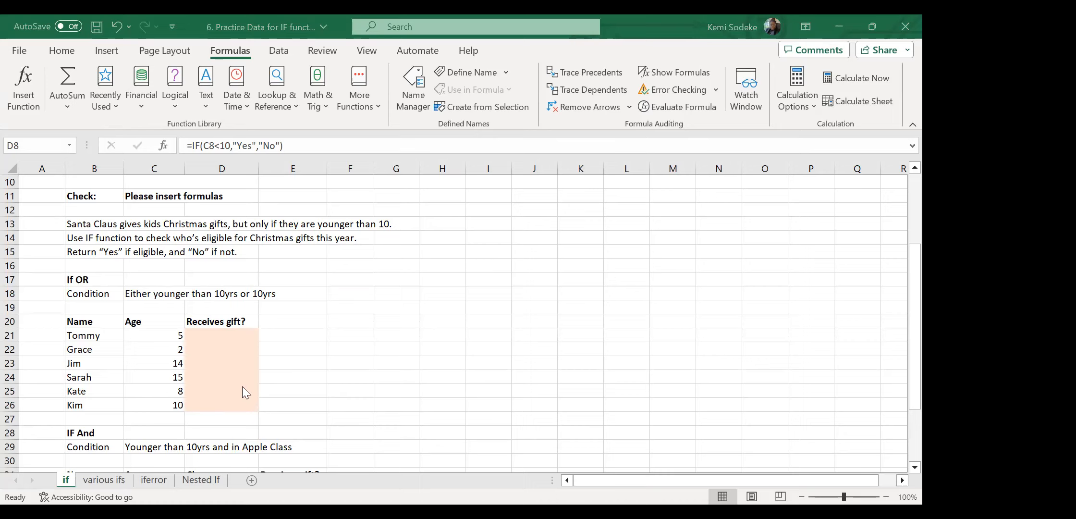
left_click(215, 337)
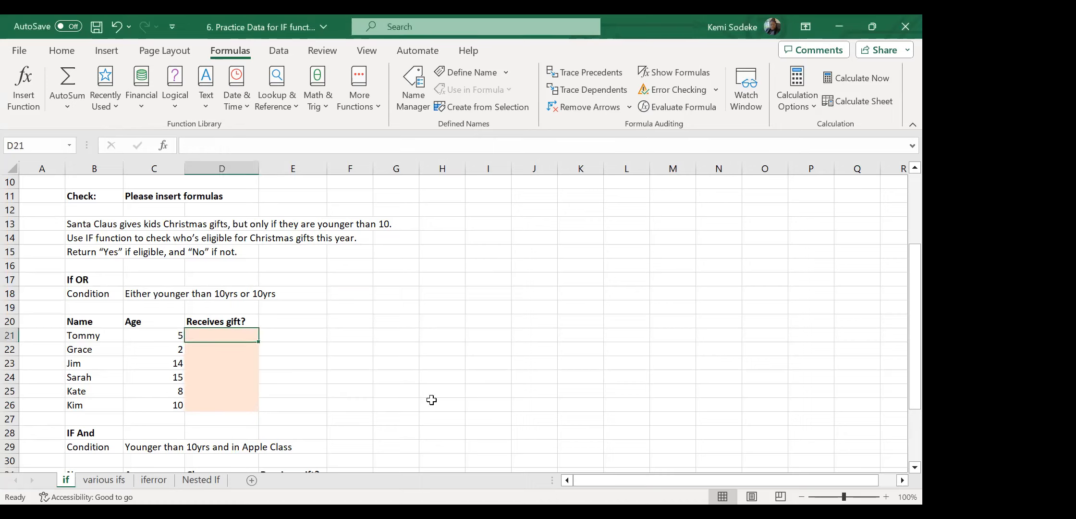
Insert OR into D21 with conditions C21<10 and C21=10.
type("=")
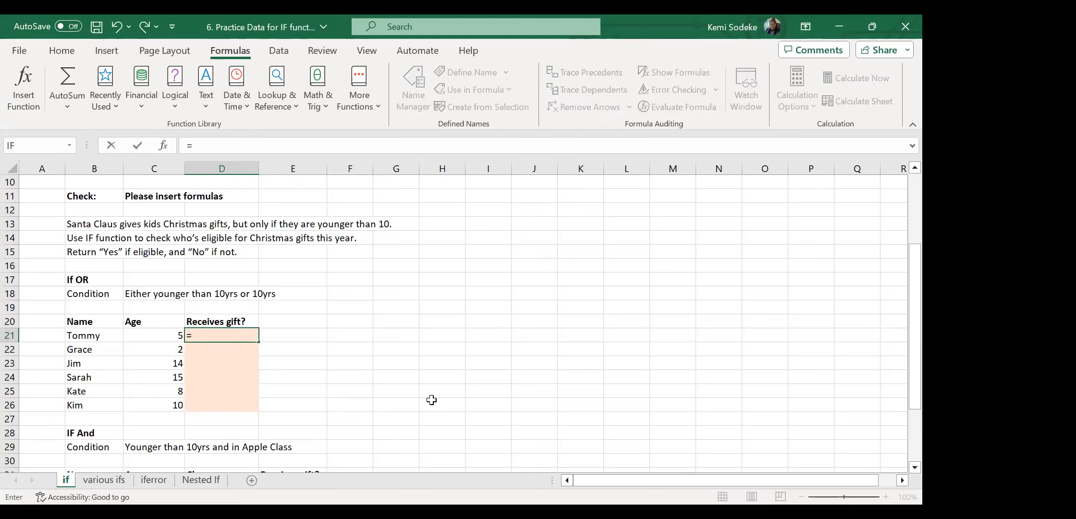
type("or")
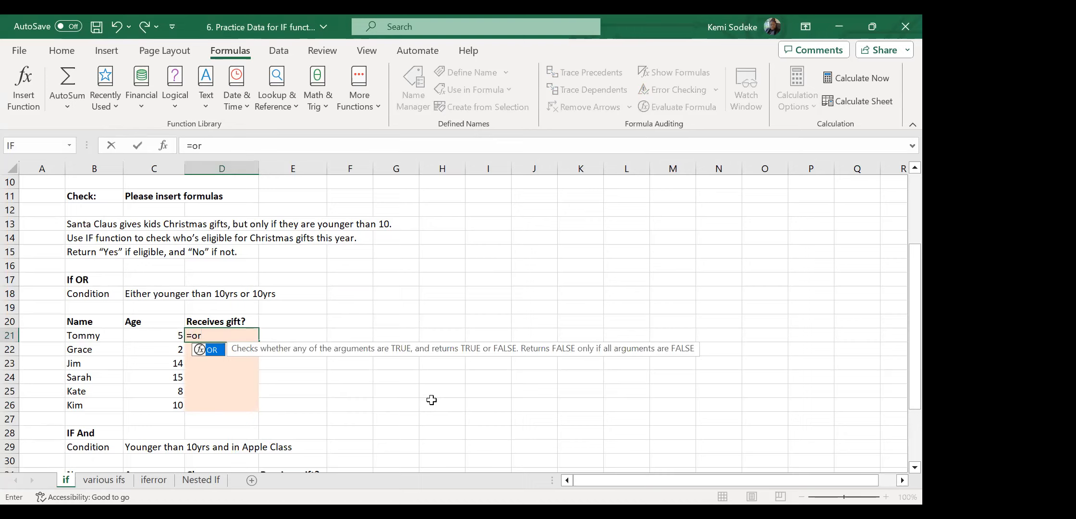
type("(")
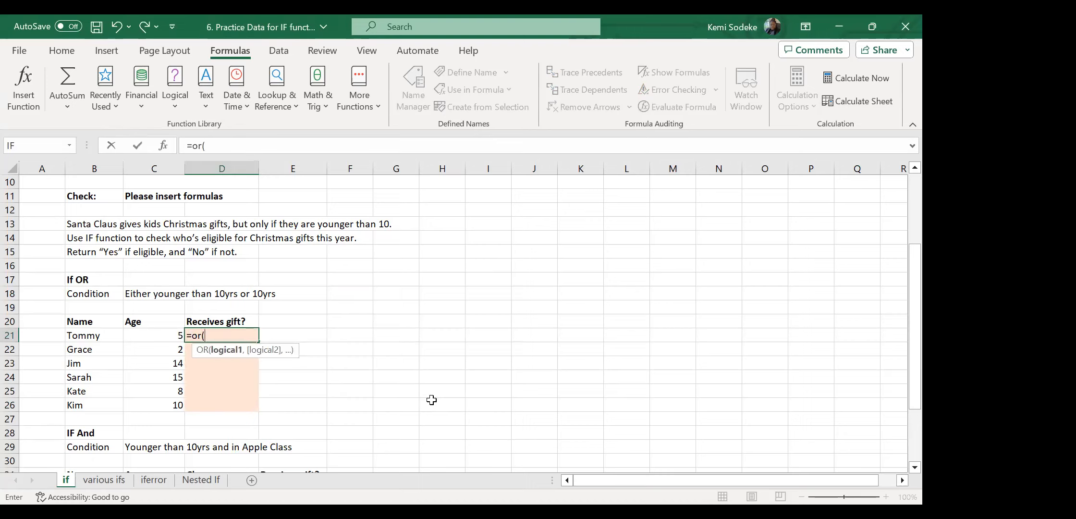
key("BackSpace")
key("BackSpace")
key("BackSpace")
key("BackSpace")
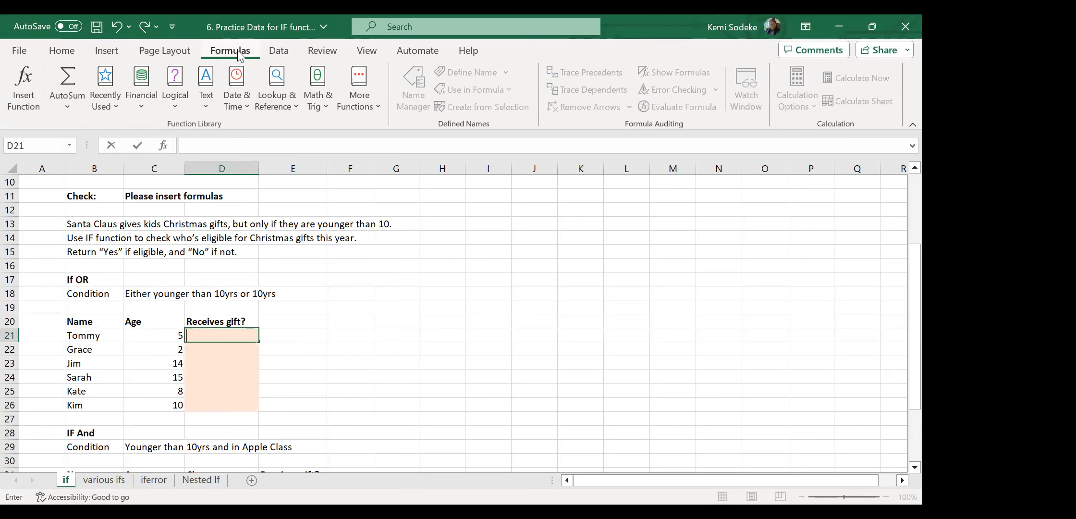
left_click(176, 101)
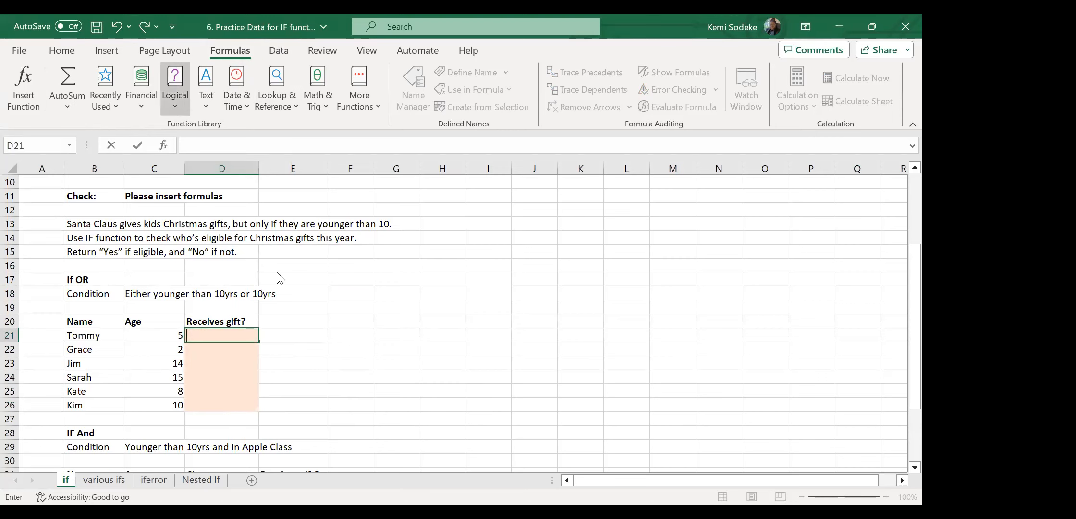
left_click(203, 391)
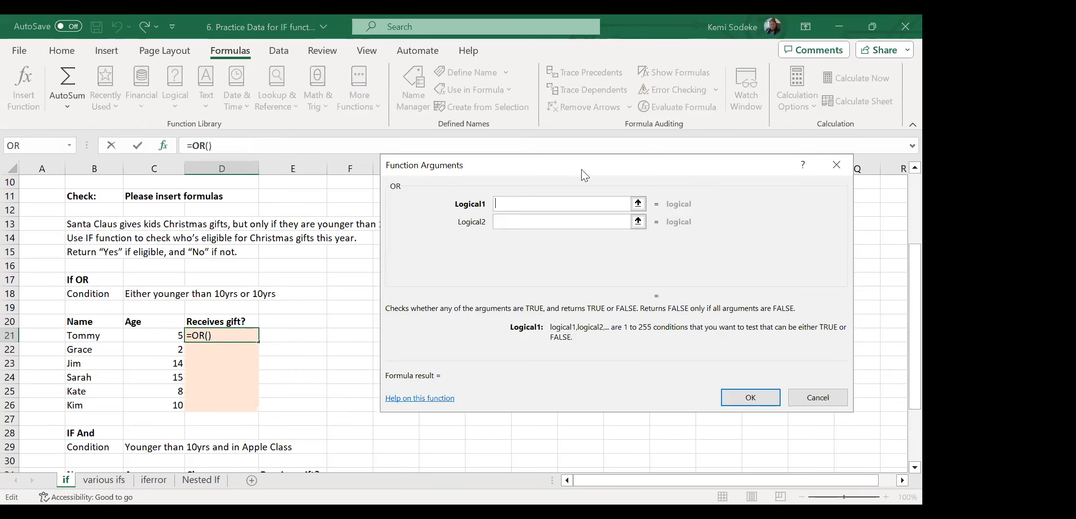
left_click_drag(580, 179, 577, 223)
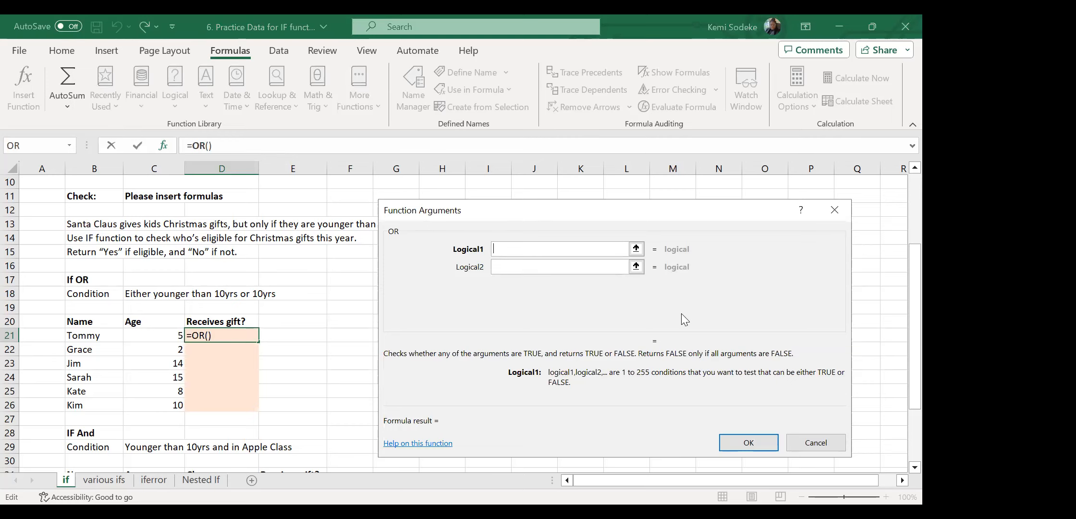
left_click(155, 332)
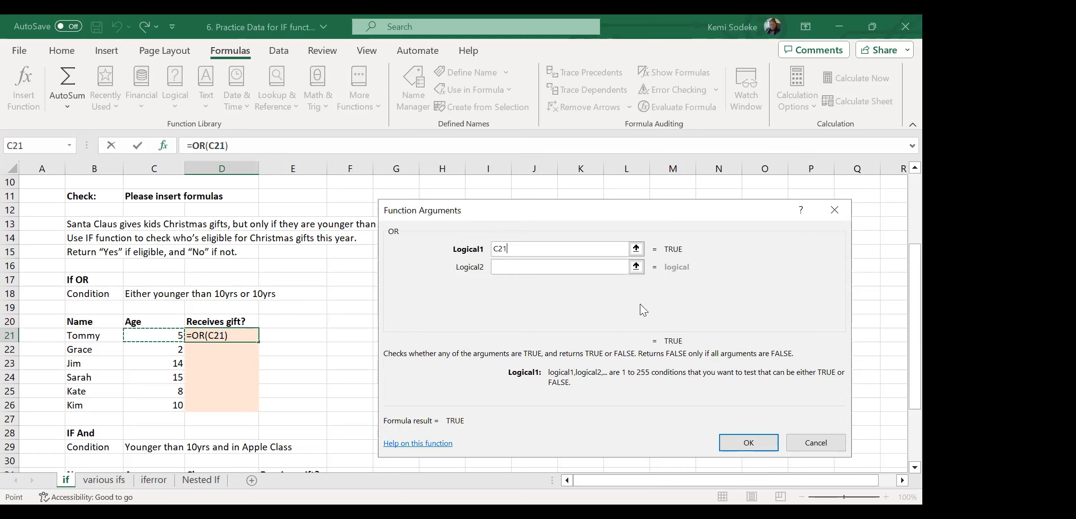
type("<10")
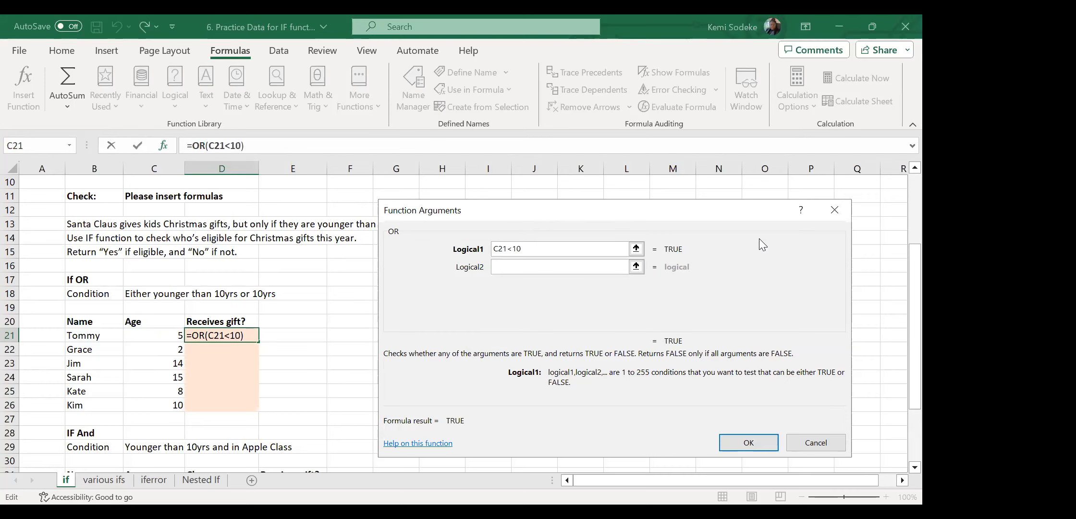
left_click(557, 267)
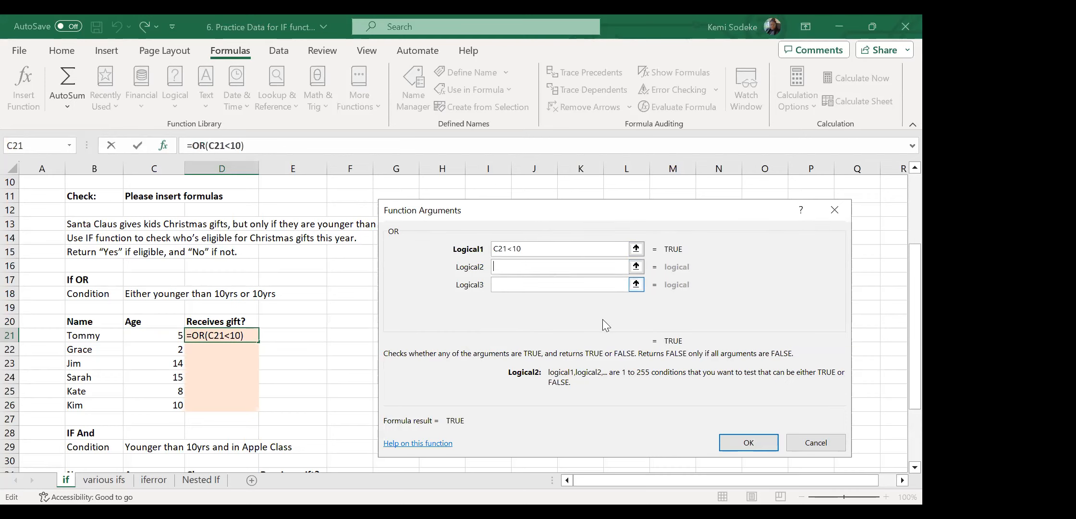
left_click(163, 335)
type("=10")
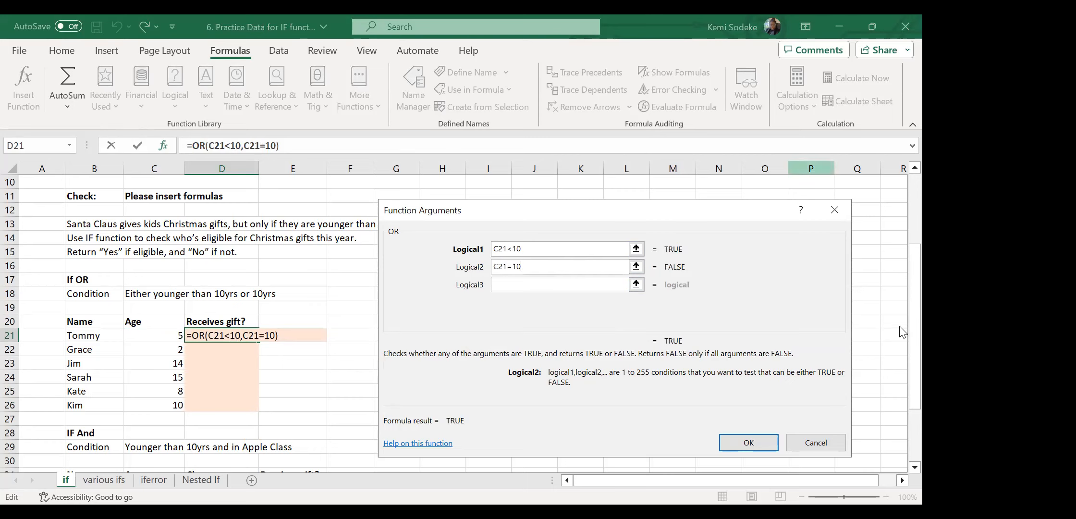
left_click(761, 448)
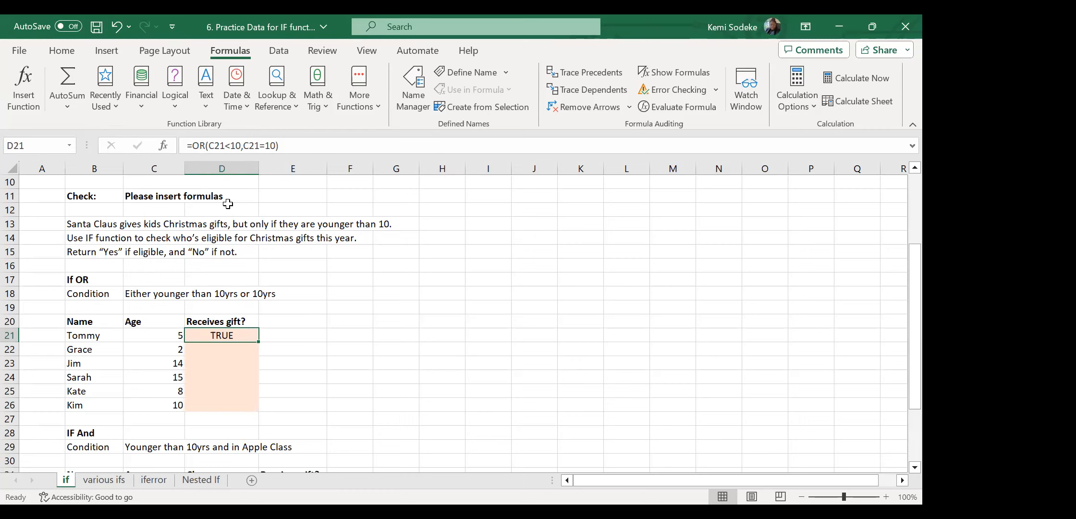
Wrap D21's OR test in IF so it returns "yes" or "no".
left_click(193, 145)
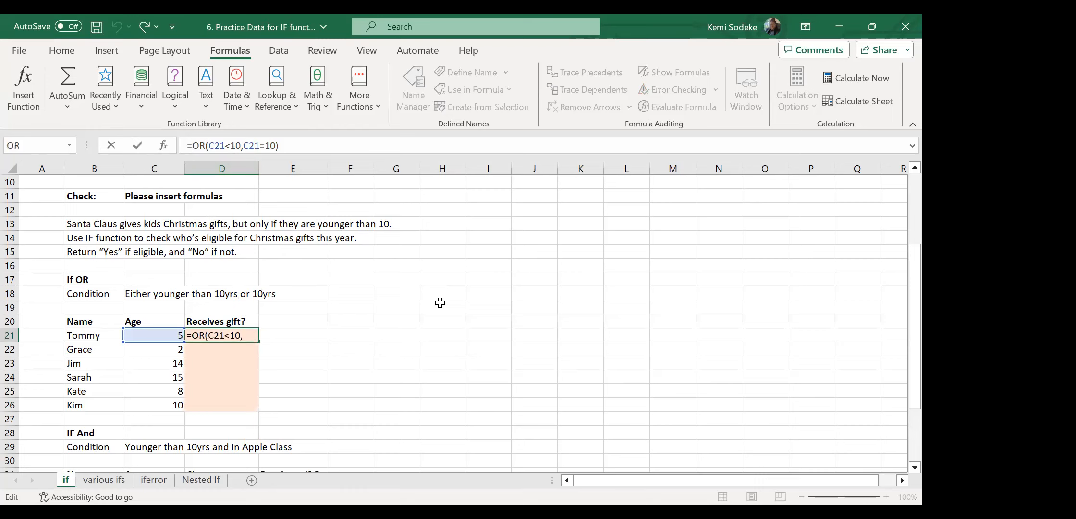
type("if")
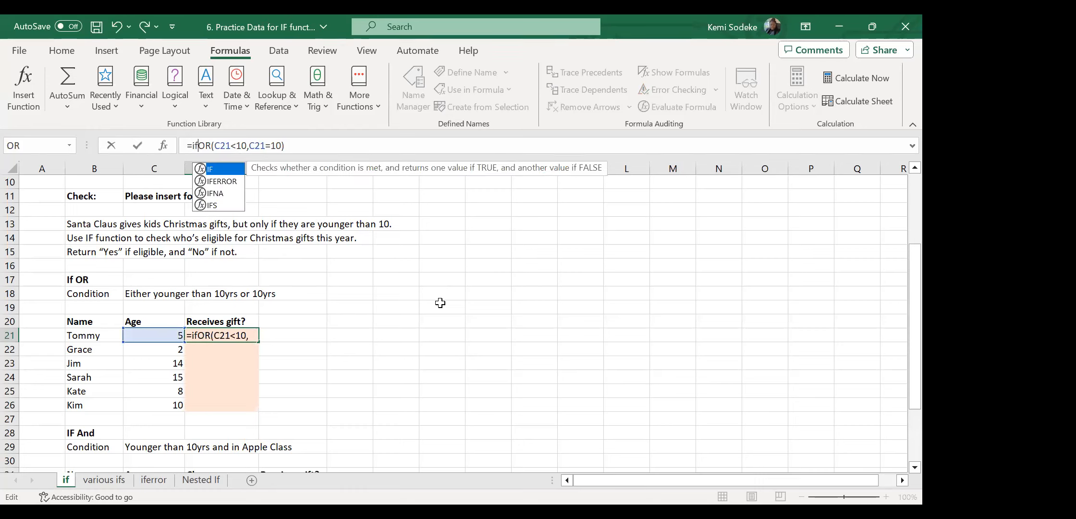
type("(")
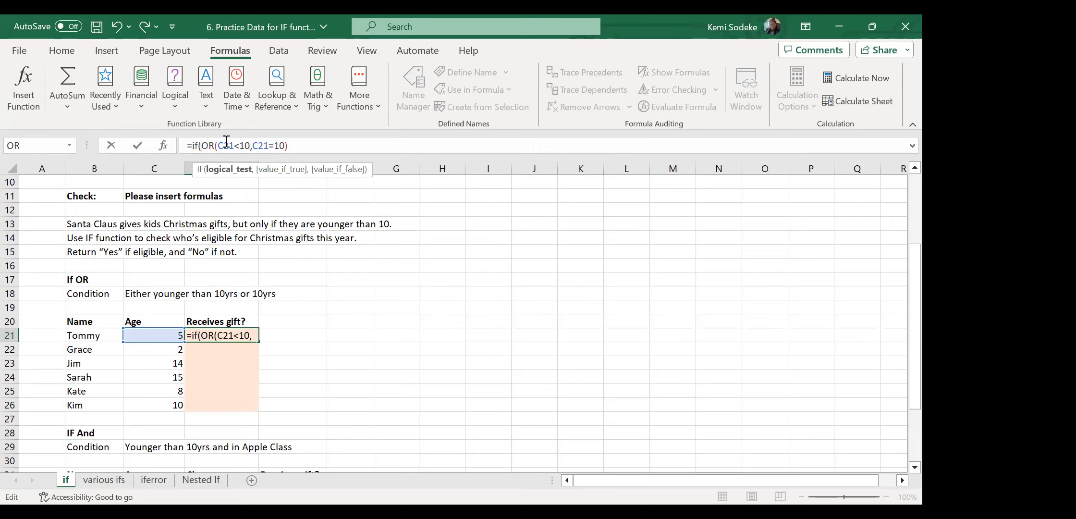
left_click(299, 145)
type(",")
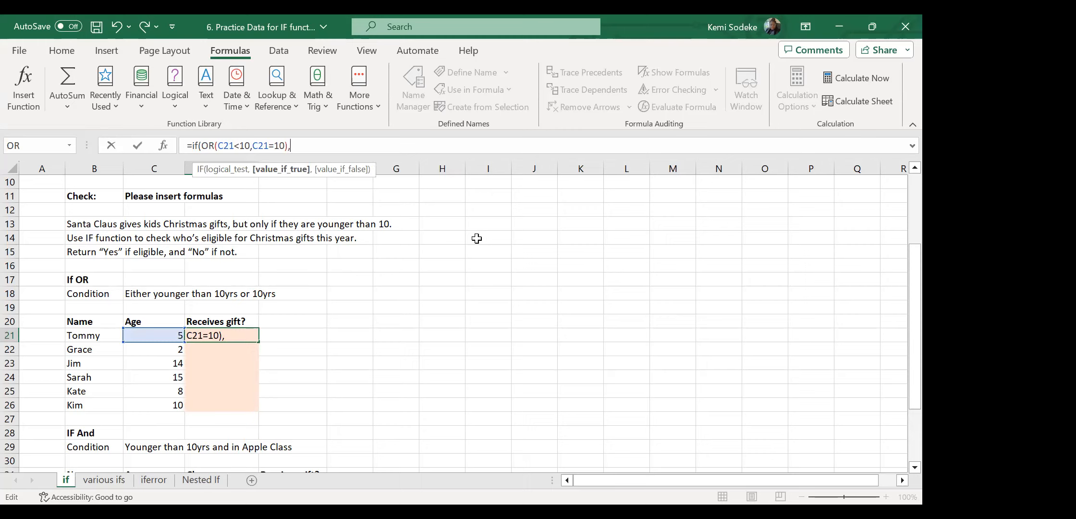
type("\"yes\",\"no\"")
key("Return")
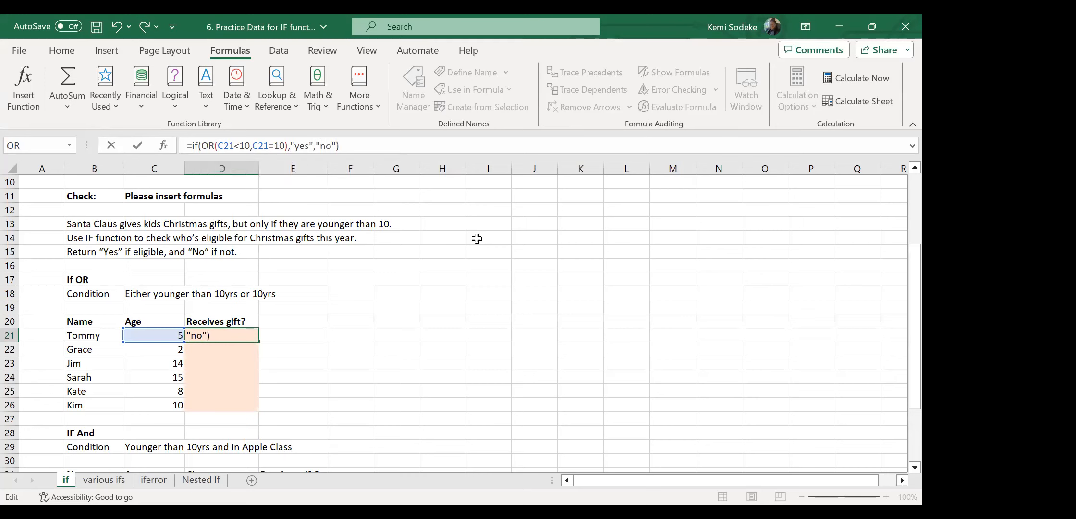
left_click(234, 336)
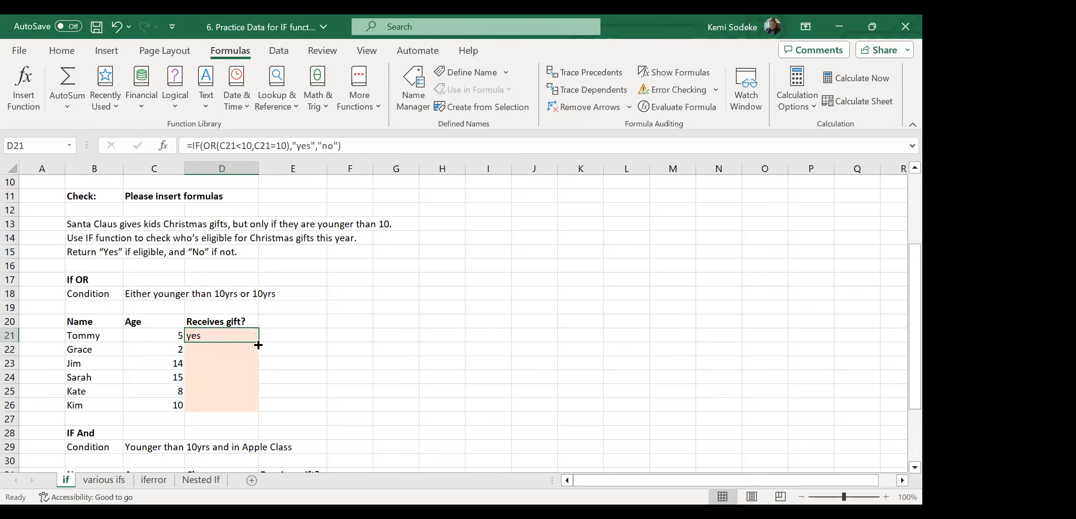
Fill D21's IF/OR formula down to D26 and check the copies in D26, D21 and D22.
left_click_drag(258, 342, 258, 411)
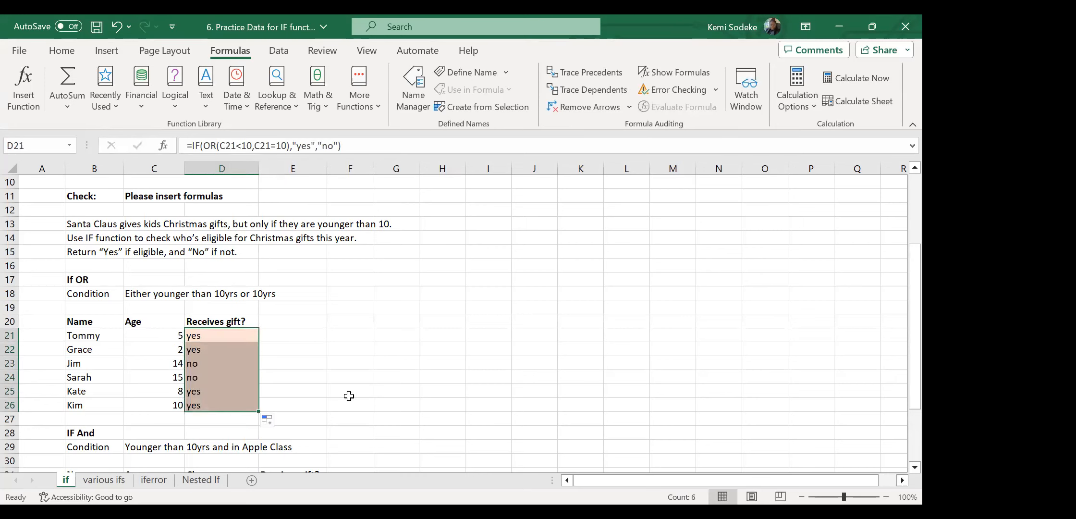
left_click(160, 406)
left_click(208, 405)
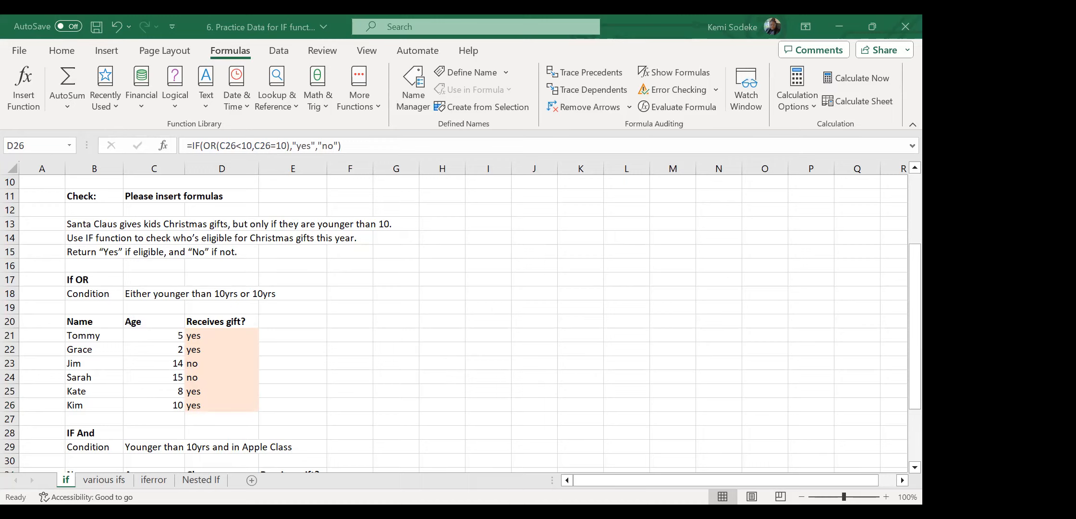
left_click(361, 369)
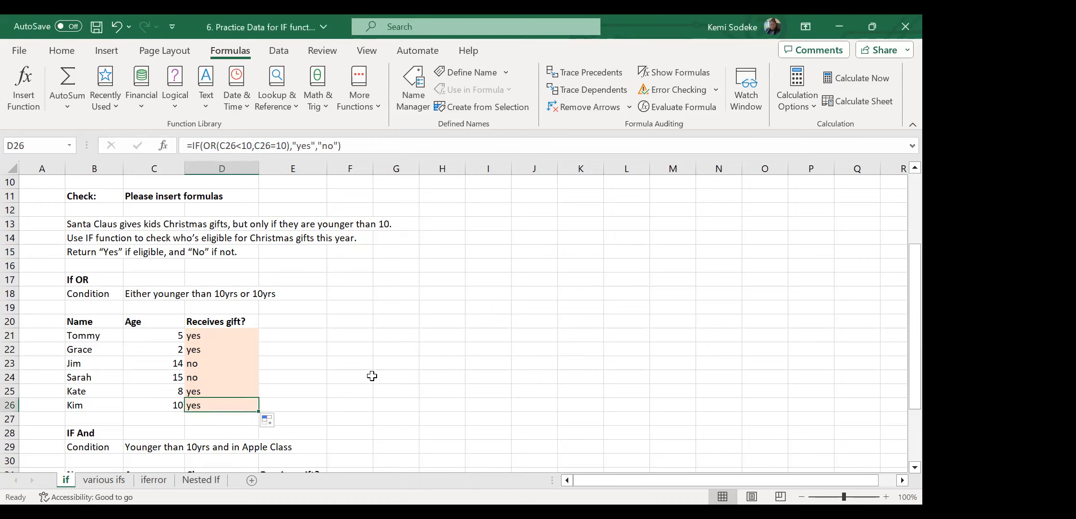
left_click(341, 391)
scroll(347, 346, "down", 2)
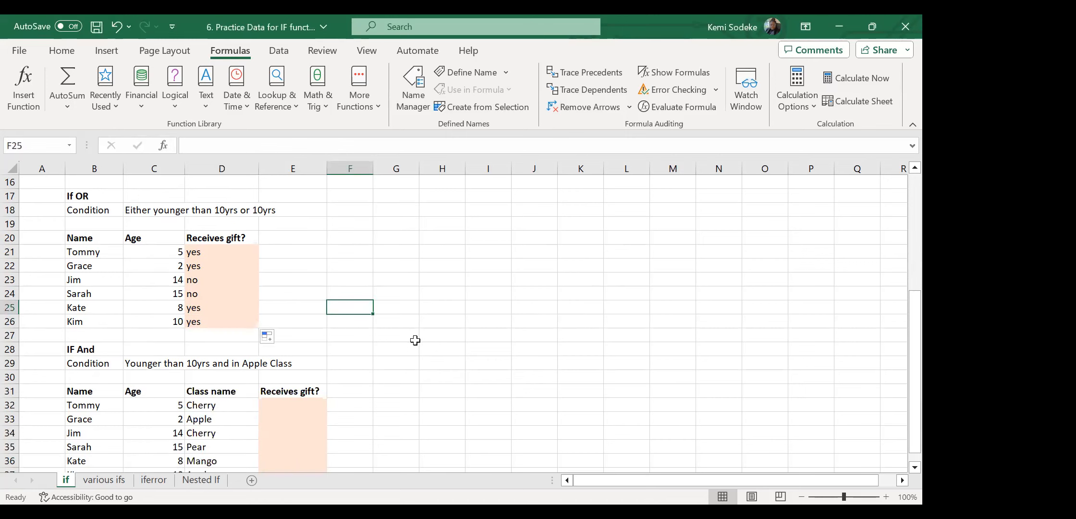
left_click(212, 252)
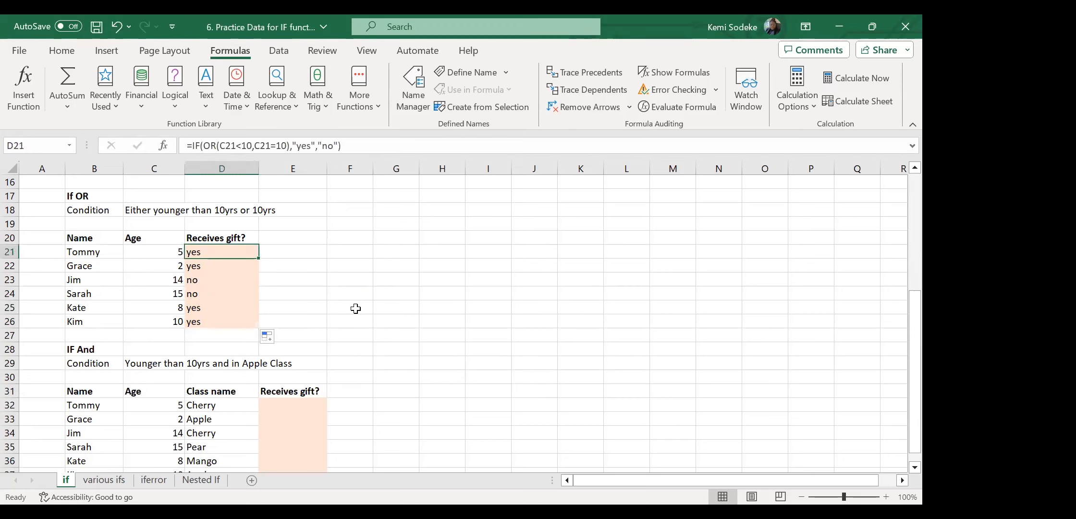
left_click(205, 266)
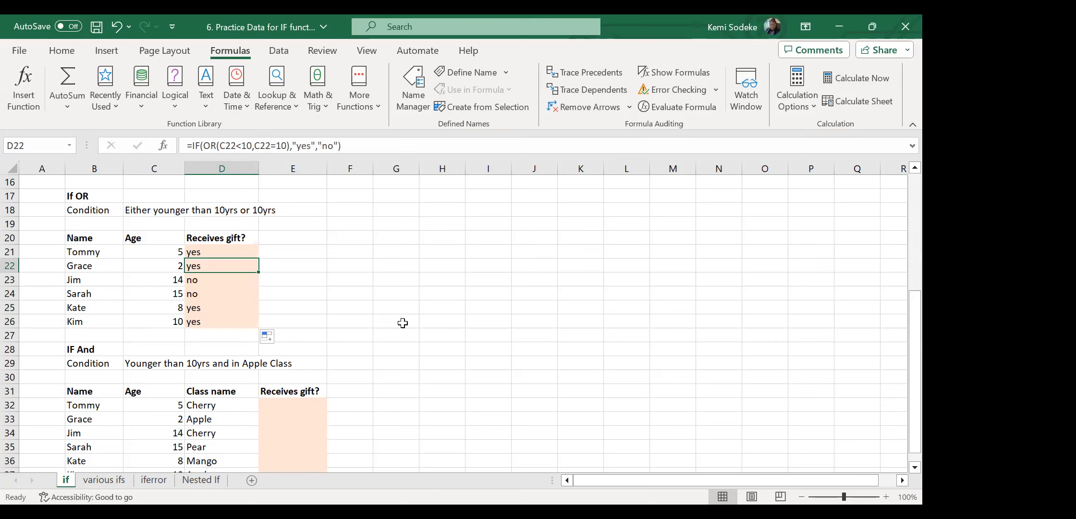
Retype D22 as =IF(OR(C22<10,C22=10),"Yes","No").
type("=")
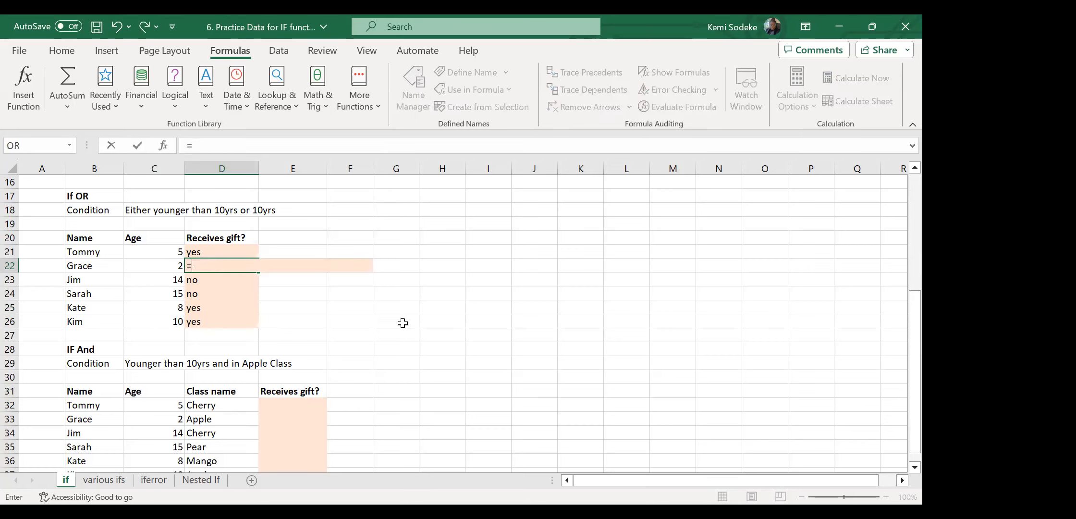
type("if")
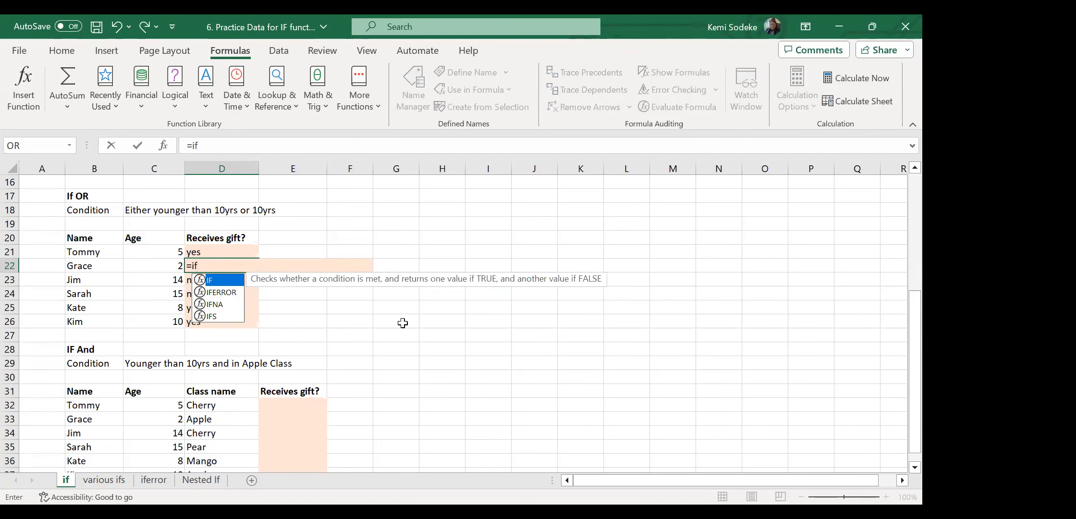
type("(")
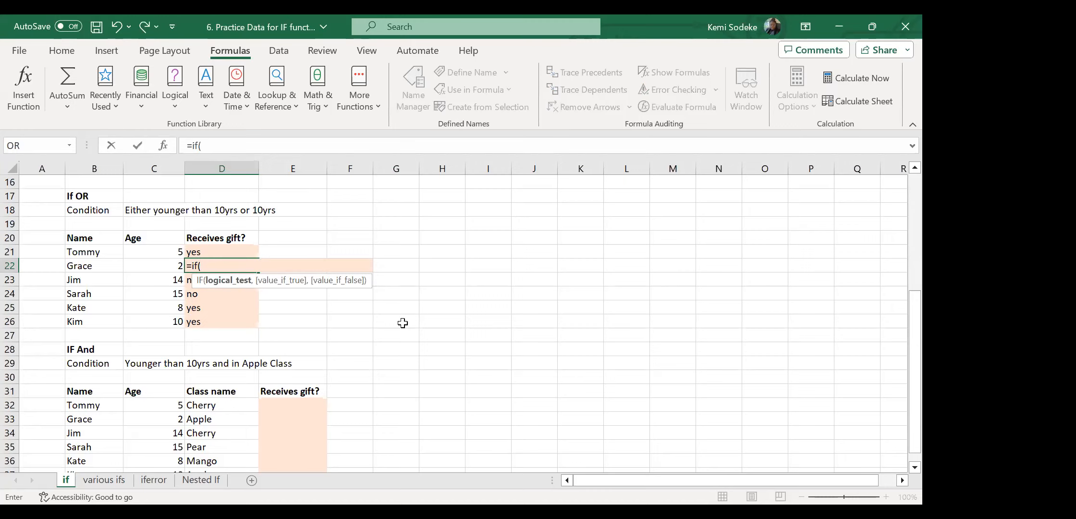
type("or")
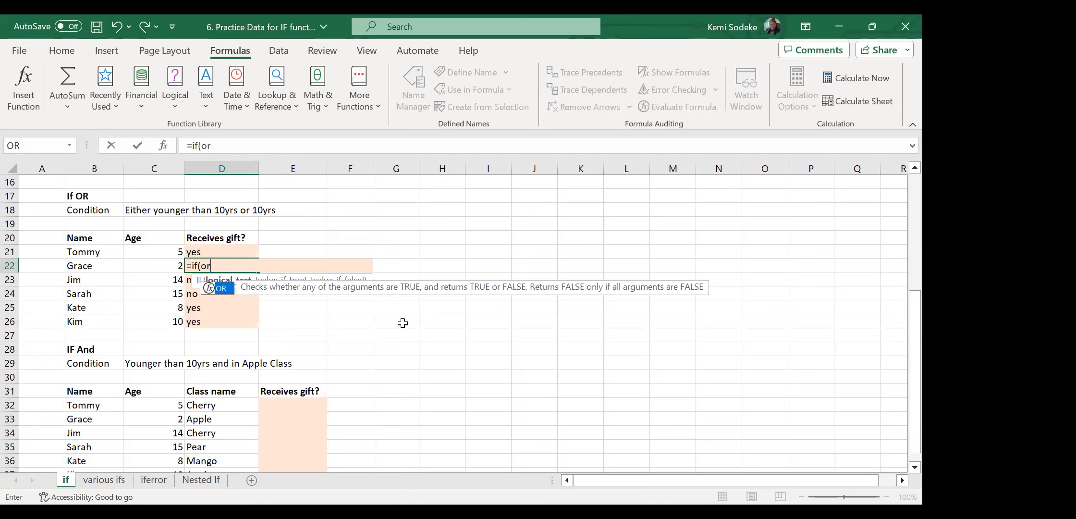
type("(")
left_click(164, 265)
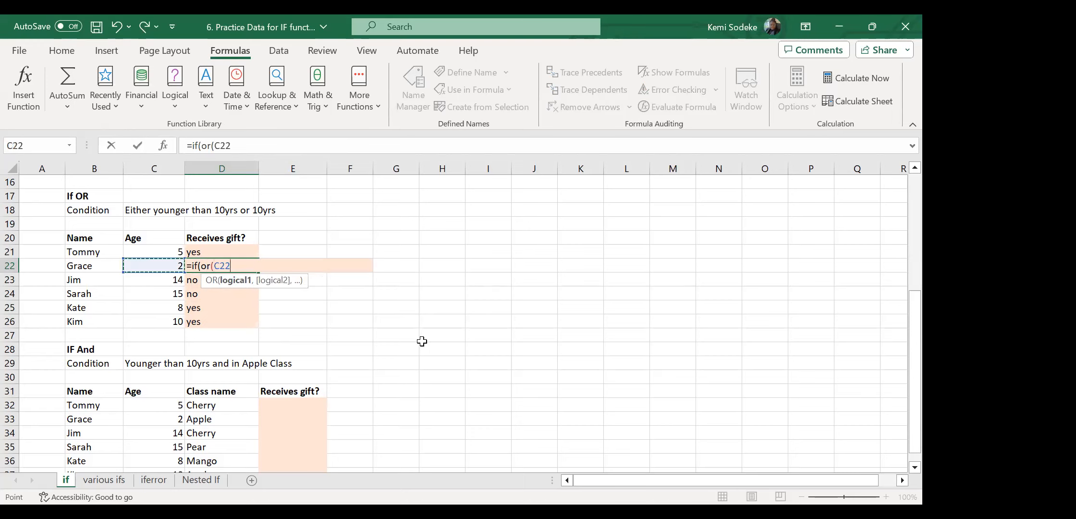
type("<10,")
left_click(162, 267)
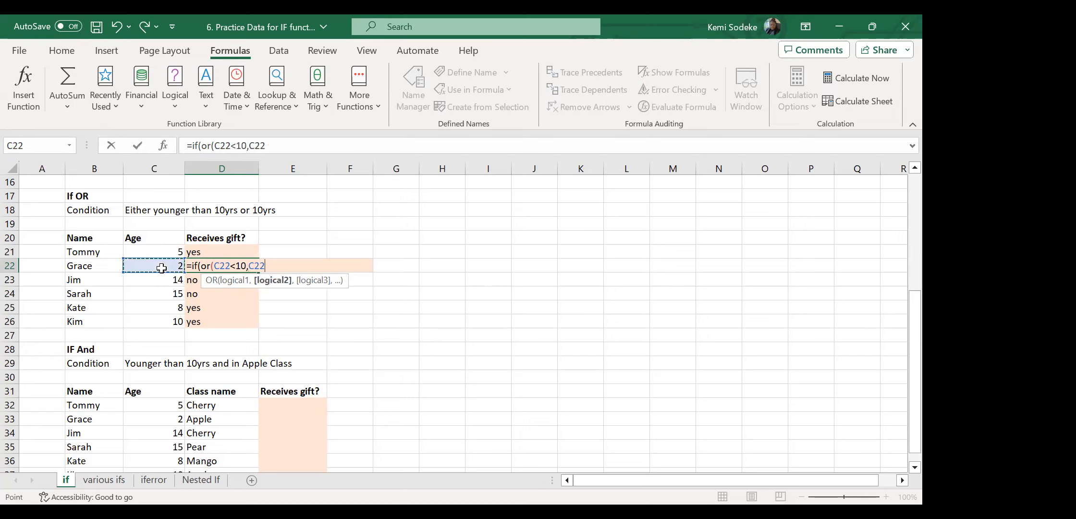
type("=10)")
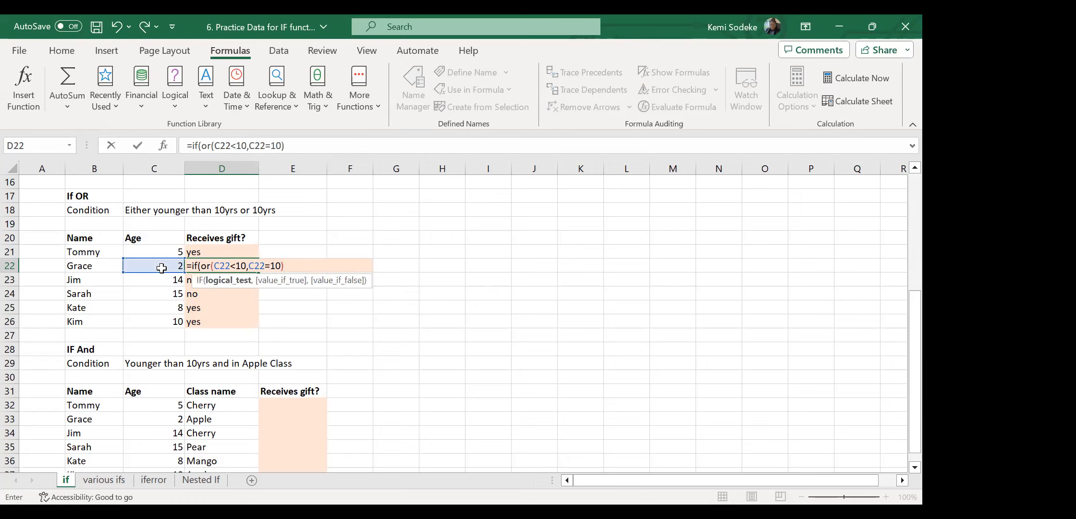
type(",\"Yes")
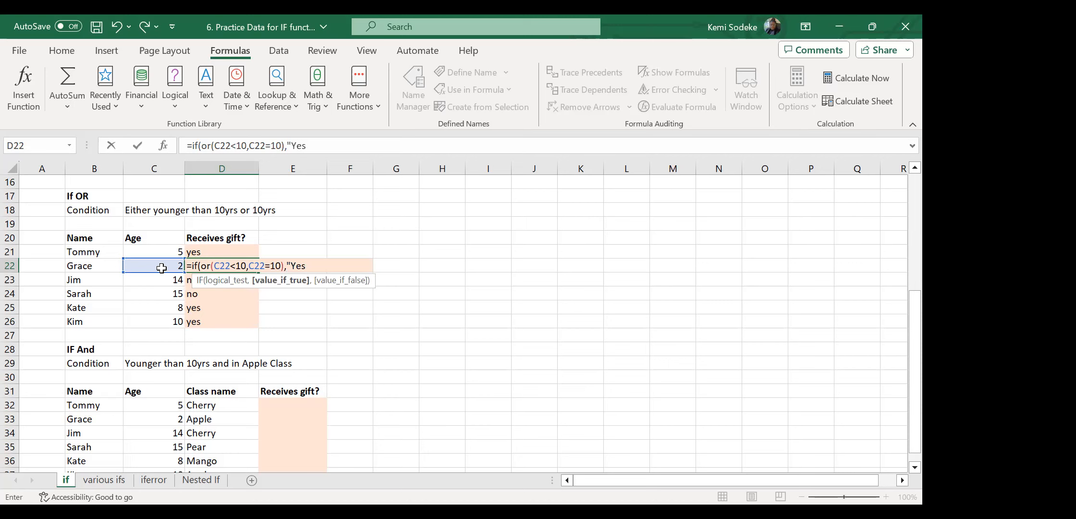
type("\",")
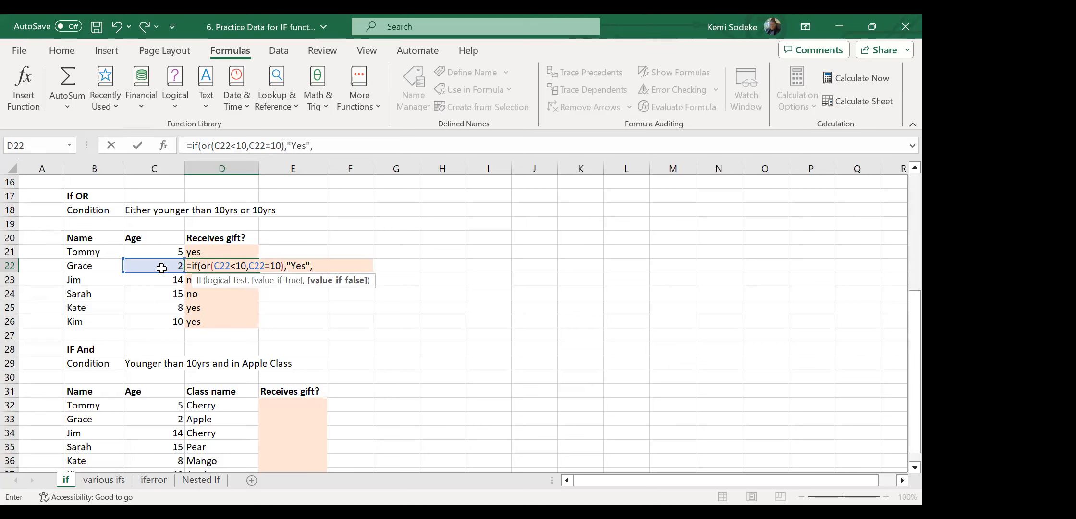
type("\"No\")")
key("Return")
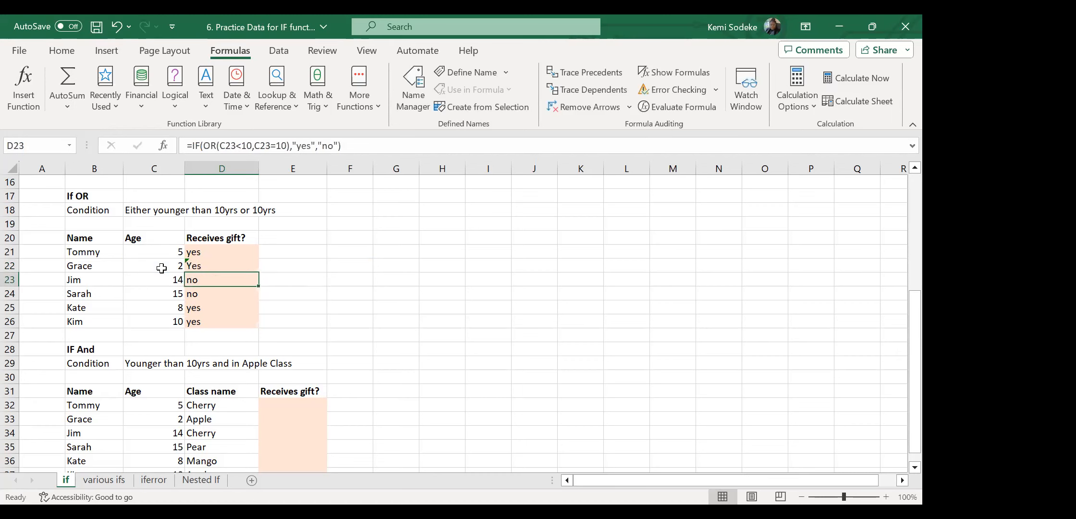
Copy D22's capitalised Yes/No formula down to D26 and up into D21.
left_click(232, 267)
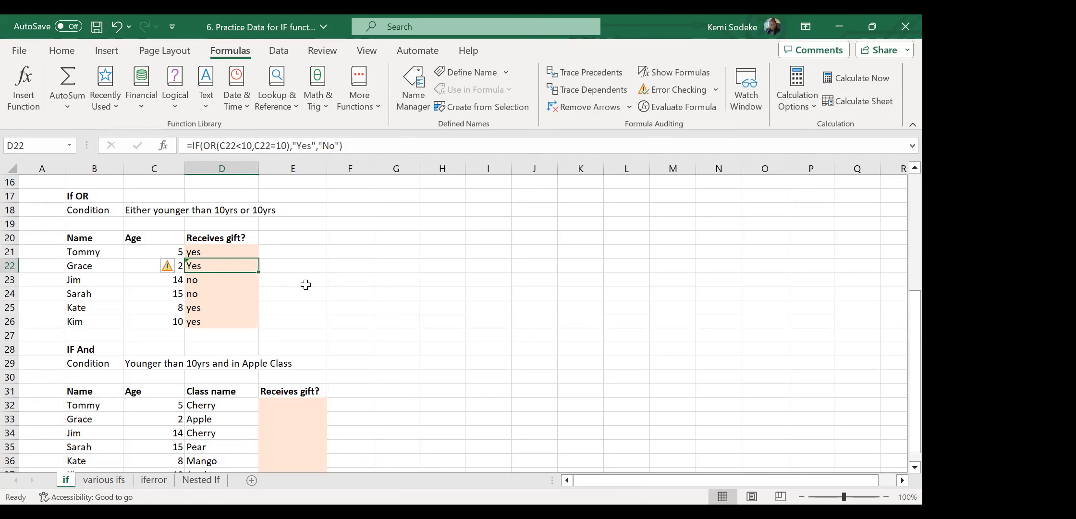
left_click_drag(260, 272, 256, 321)
left_click(252, 267)
left_click_drag(259, 272, 262, 248)
left_click(303, 253)
left_click(220, 267)
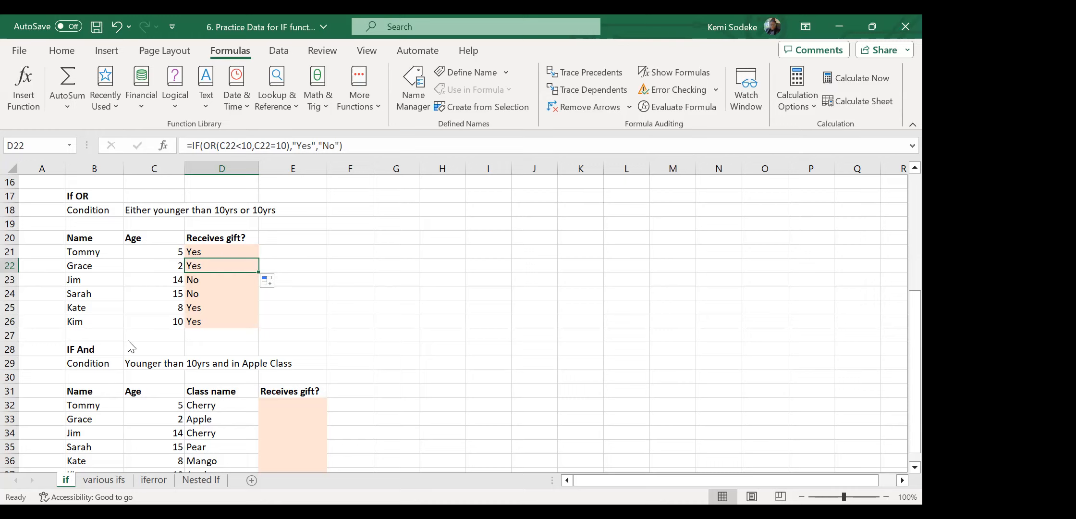
left_click(337, 289)
left_click(437, 321)
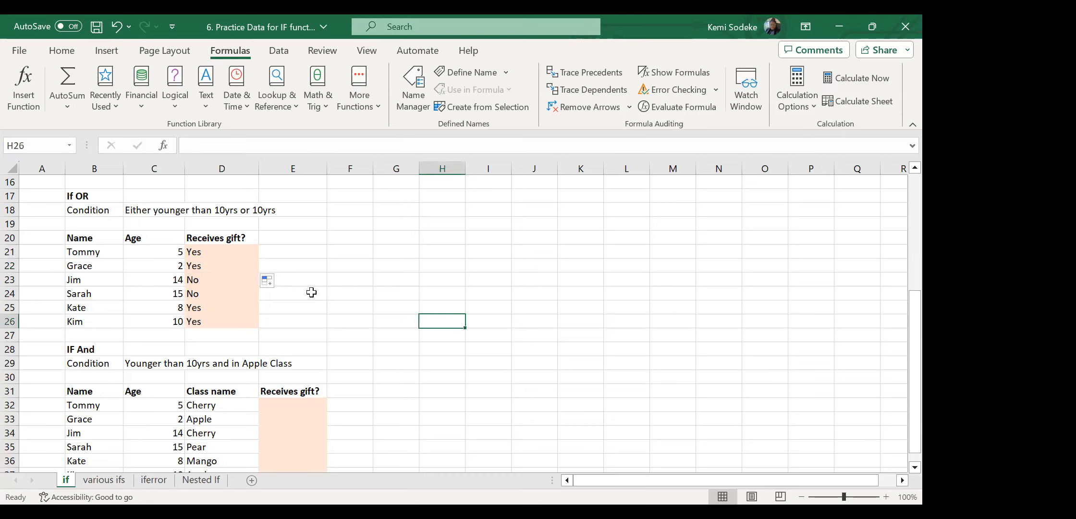
left_click(217, 256)
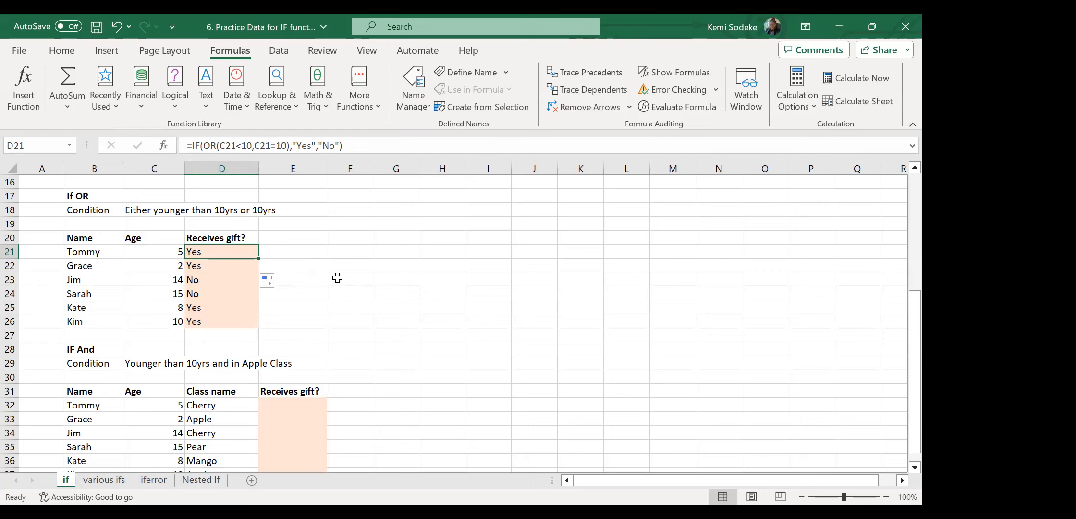
left_click(319, 238)
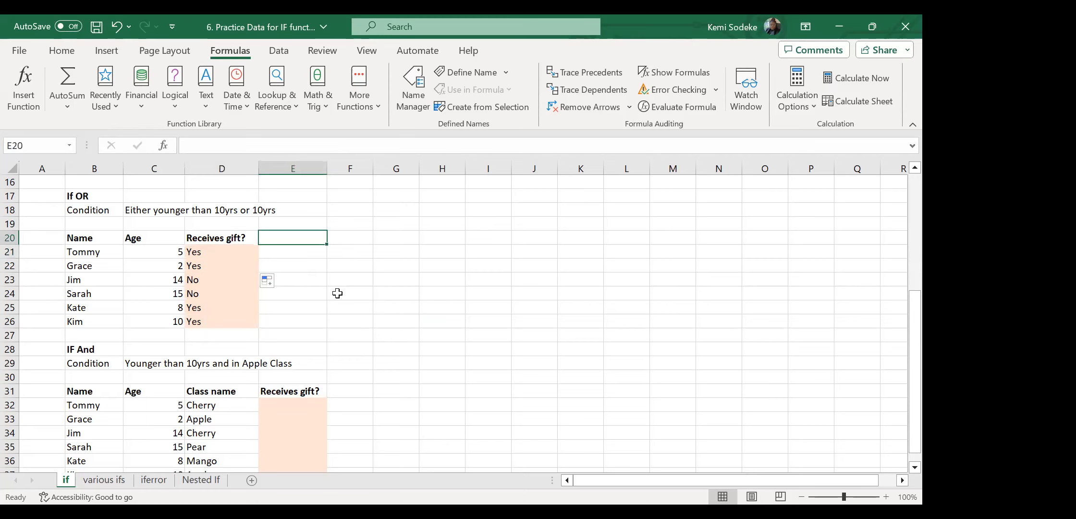
scroll(336, 293, "down", 2)
left_click(96, 281)
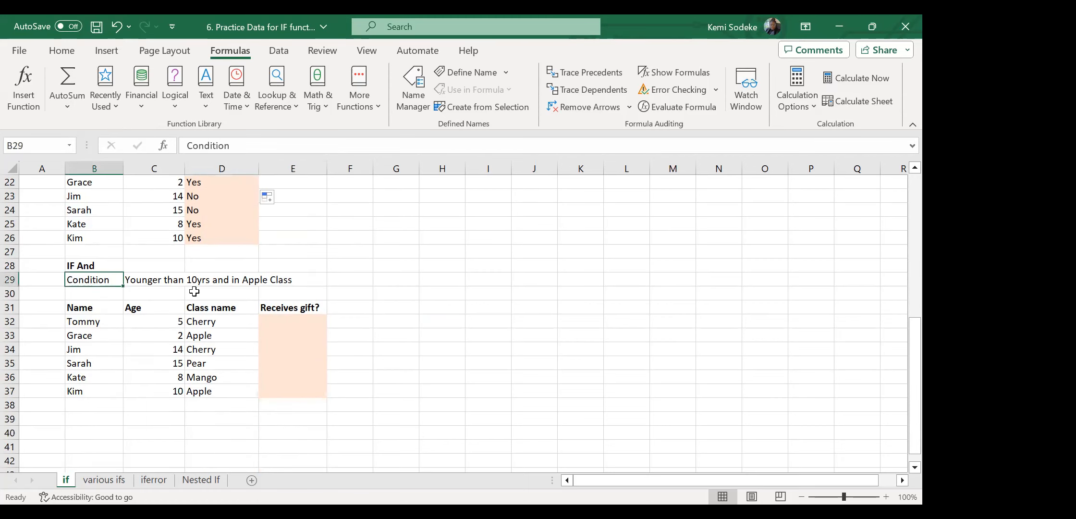
scroll(370, 321, "up", 2)
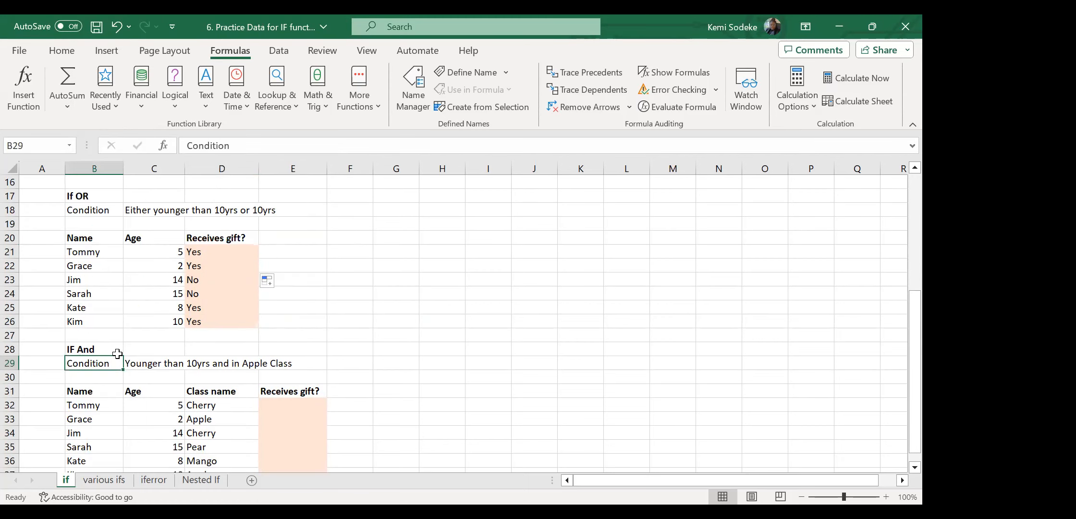
left_click(98, 349)
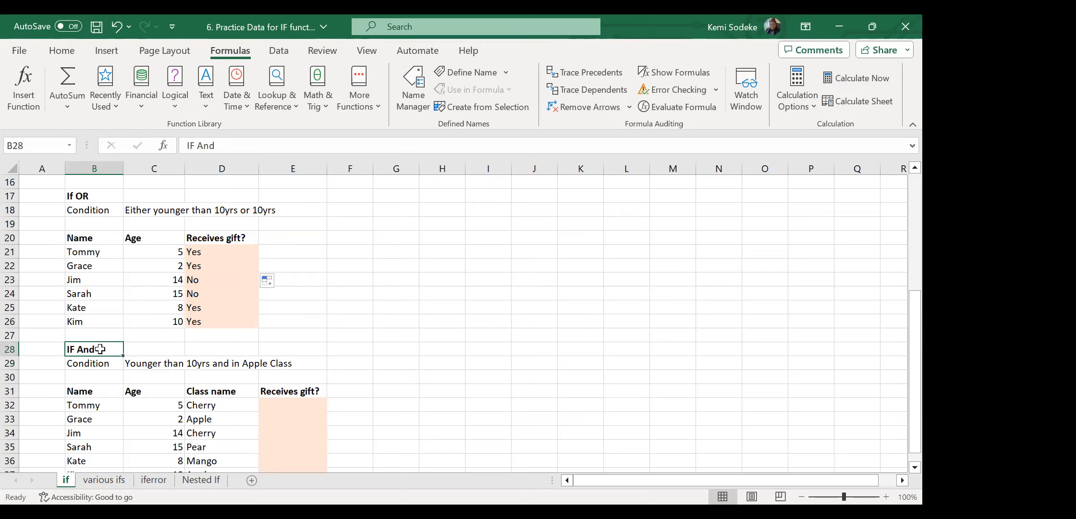
left_click(101, 201)
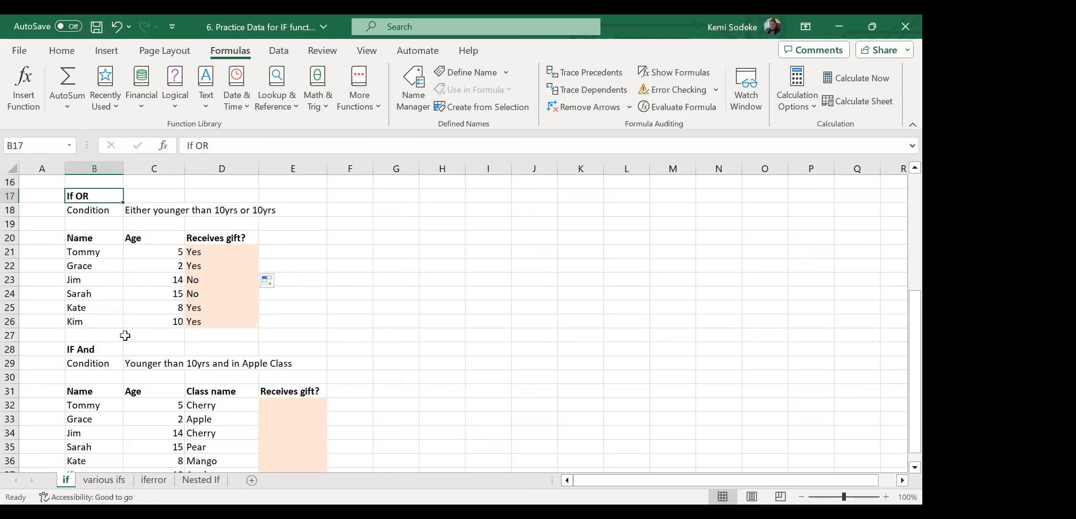
left_click(96, 349)
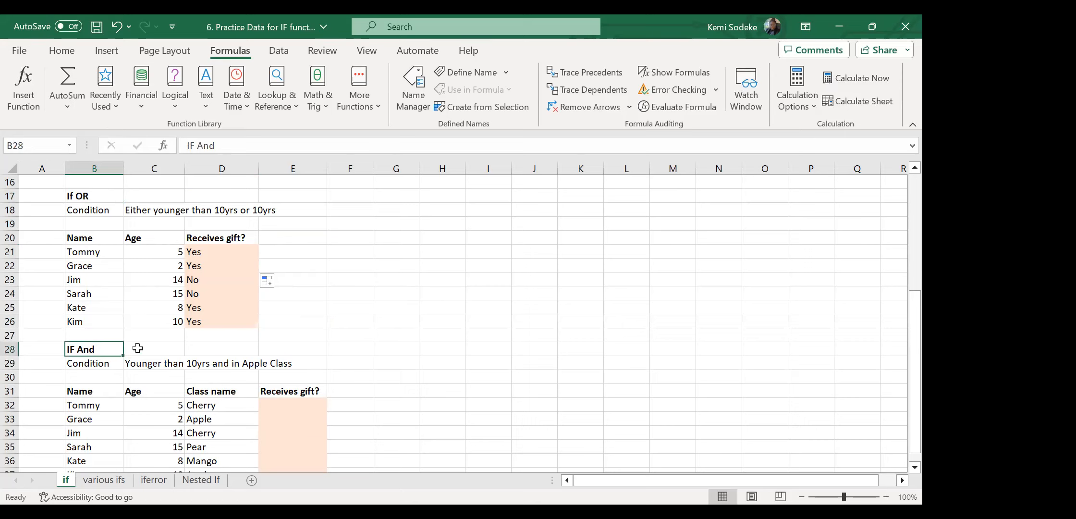
left_click(412, 364)
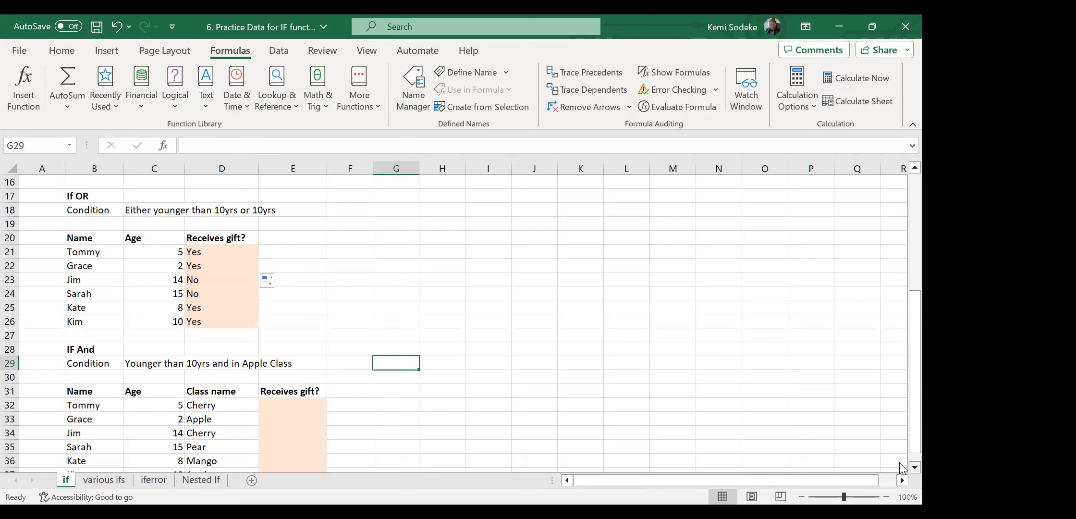
scroll(901, 467, "down", 2)
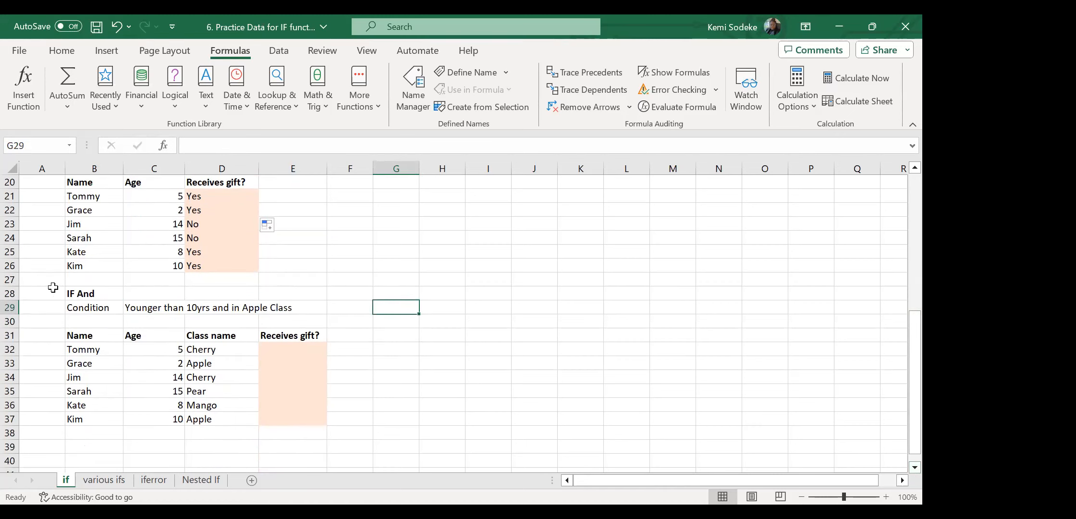
left_click(89, 296)
left_click(90, 309)
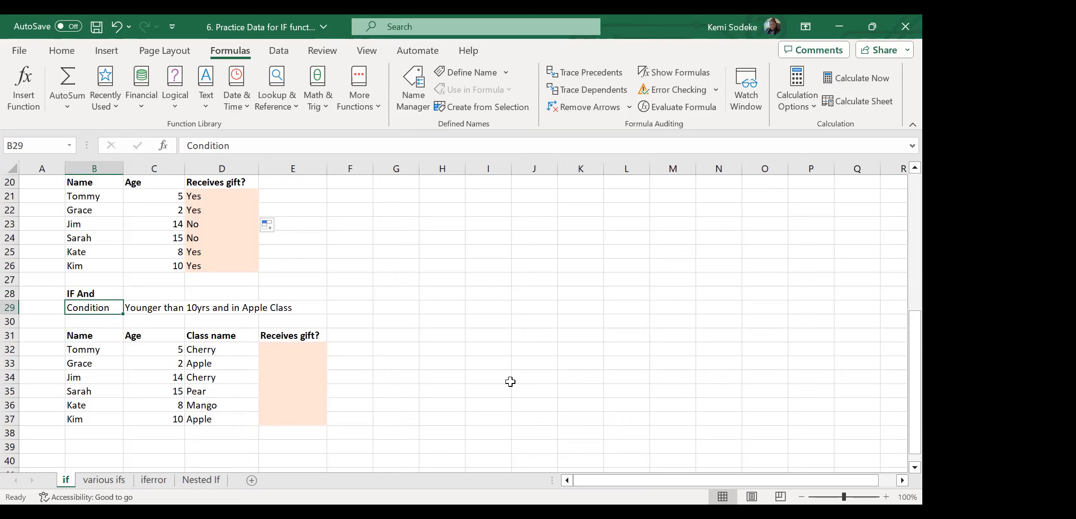
scroll(375, 365, "down", 1)
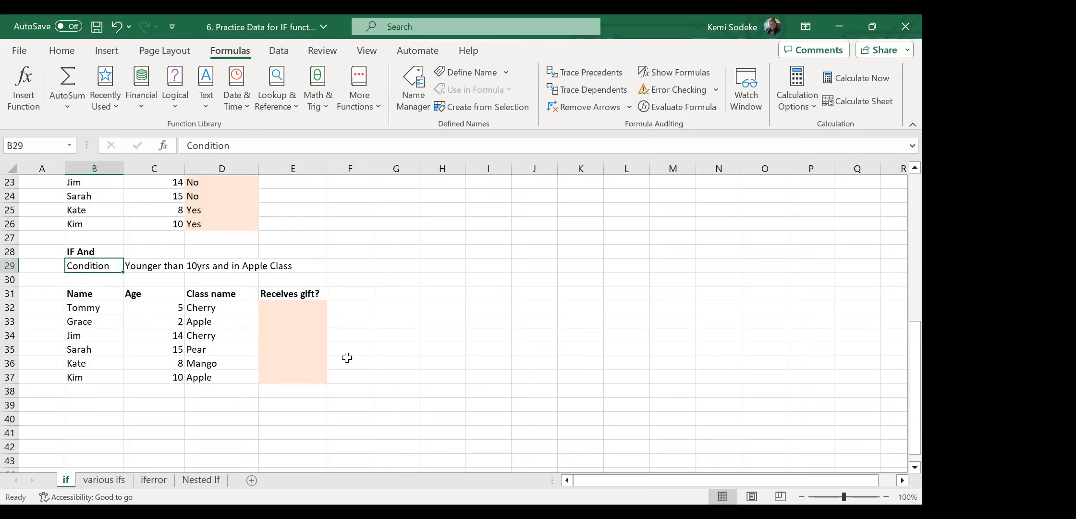
left_click(285, 308)
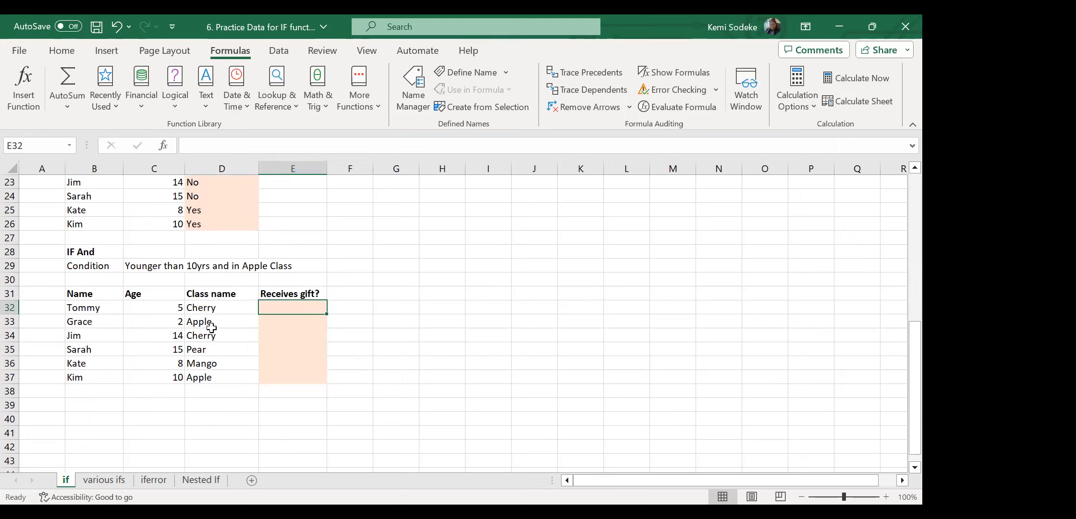
left_click(168, 323)
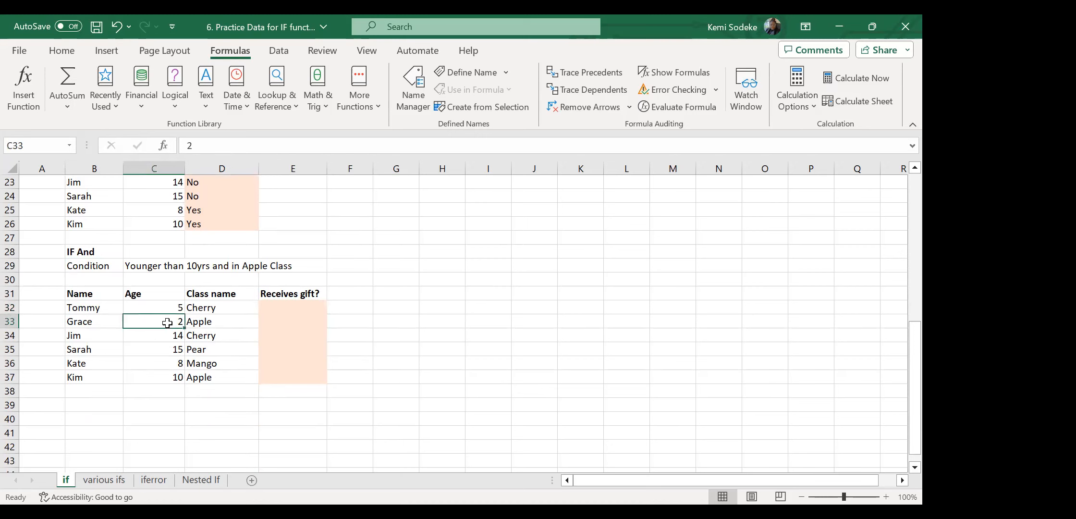
left_click(212, 325)
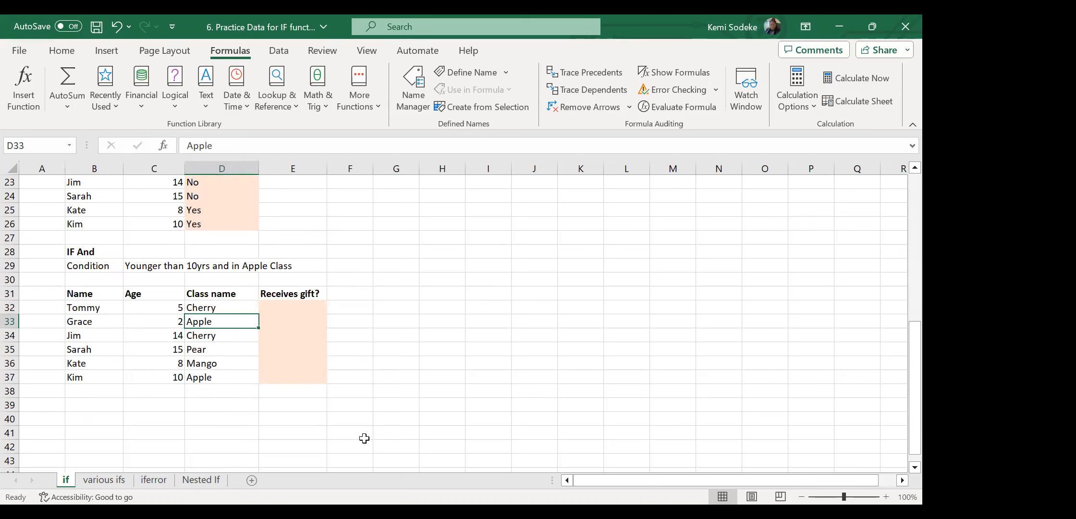
left_click(268, 321)
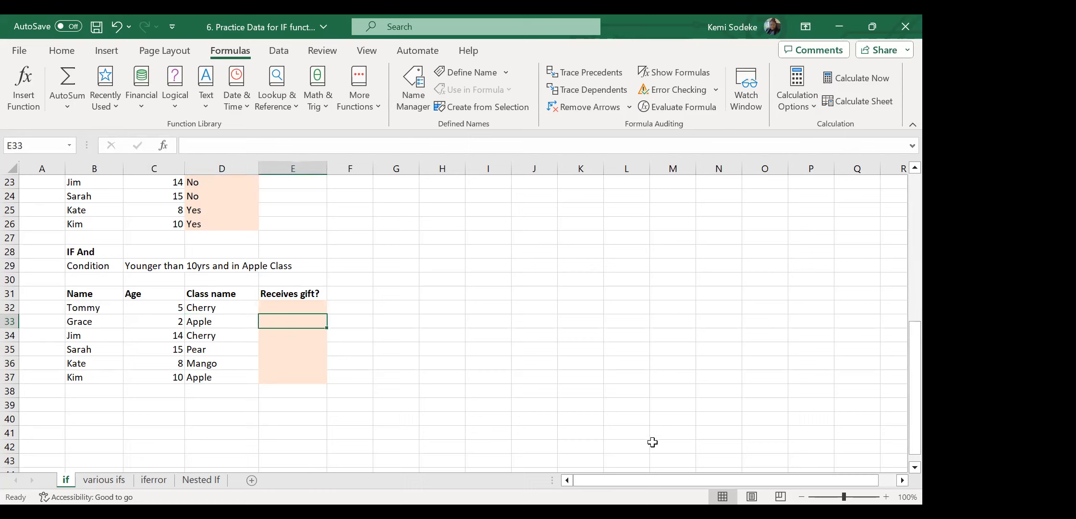
Abandon the typed =and entry and clear the #NAME? error from E33.
type("=")
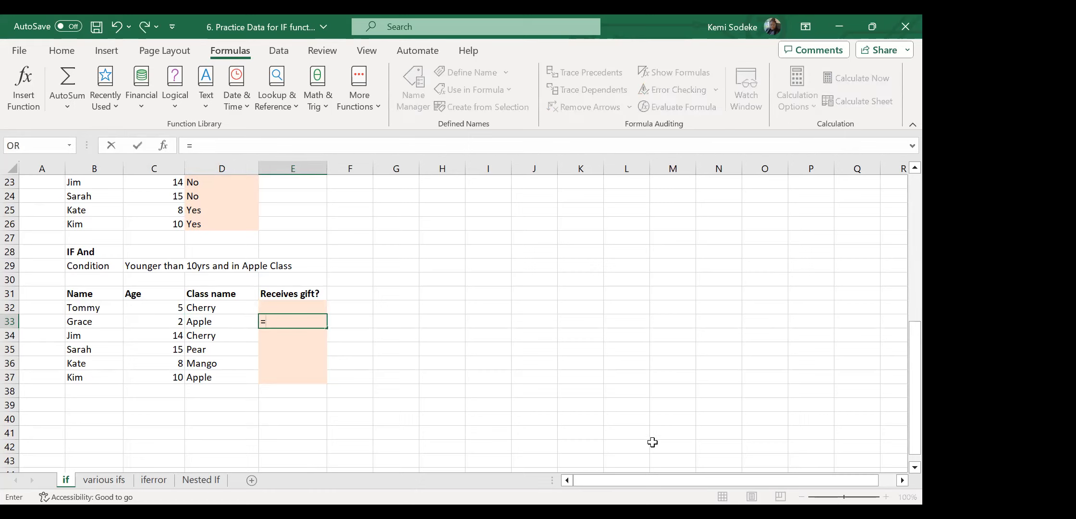
type("and")
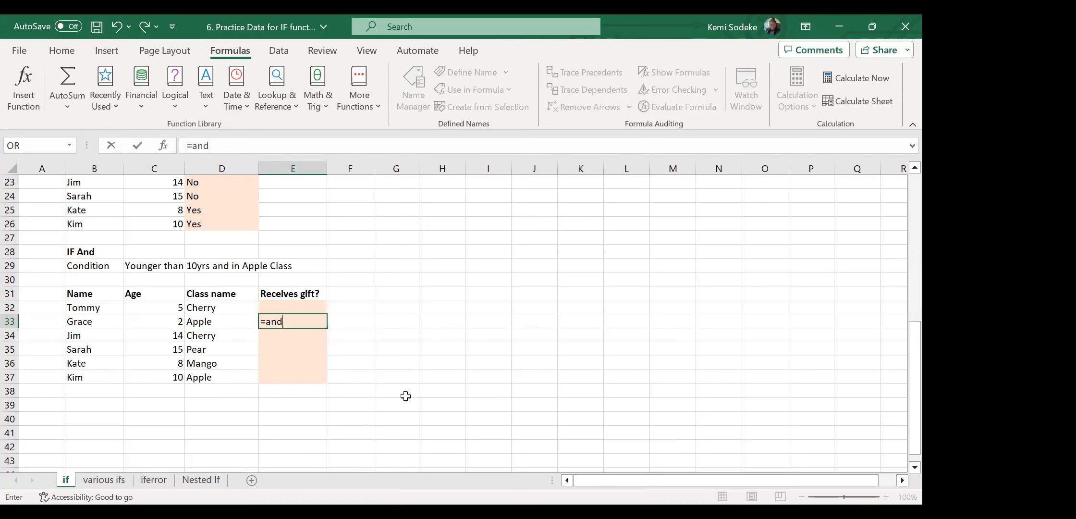
left_click(439, 432)
left_click(308, 319)
key("Delete")
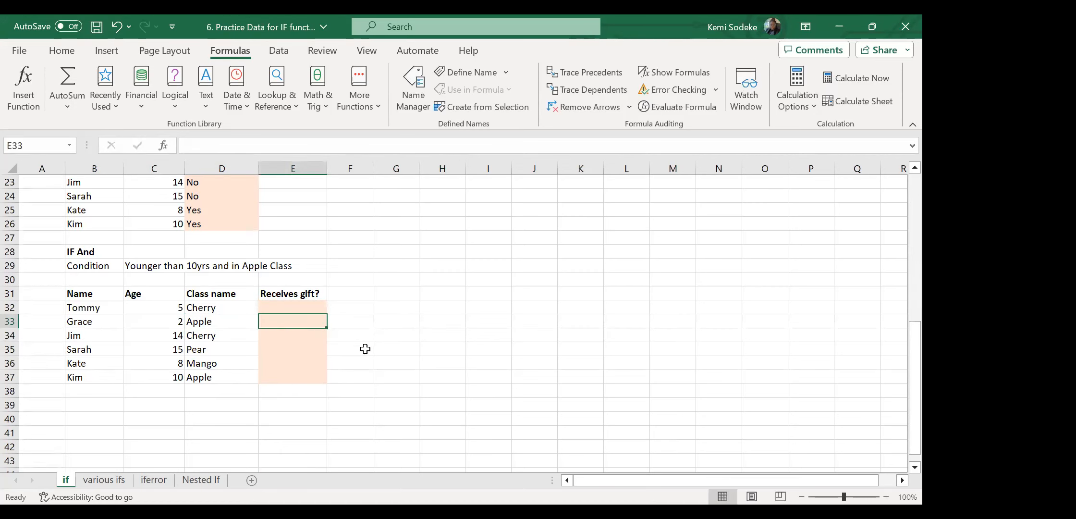
Insert AND into E33 with conditions C33<10 and D33="Apple".
left_click(175, 101)
left_click(203, 127)
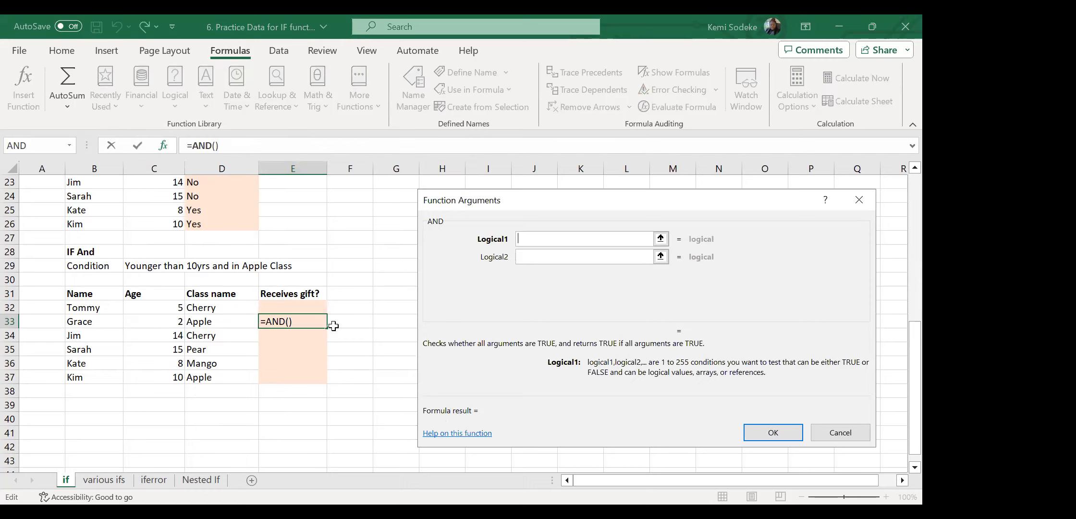
left_click(176, 322)
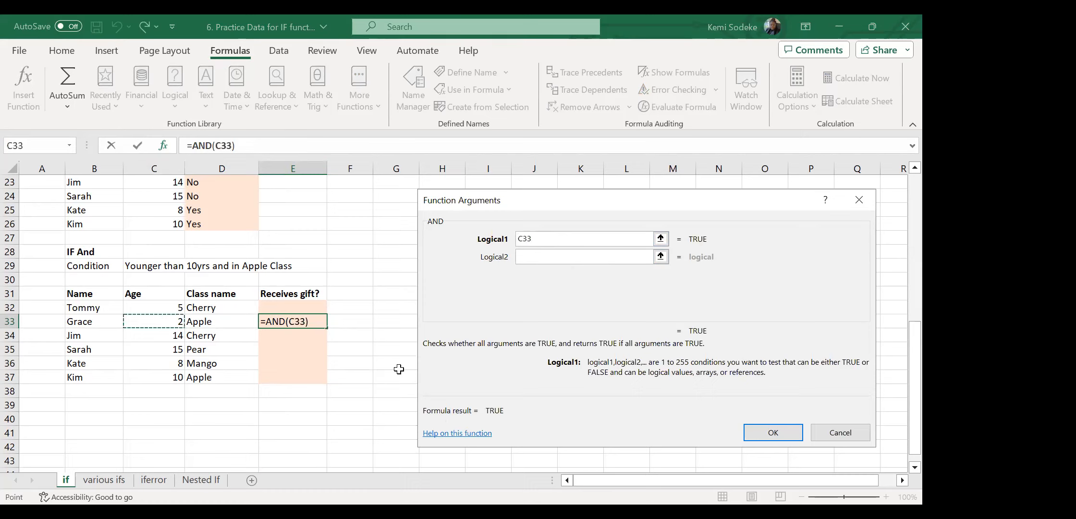
type("<10")
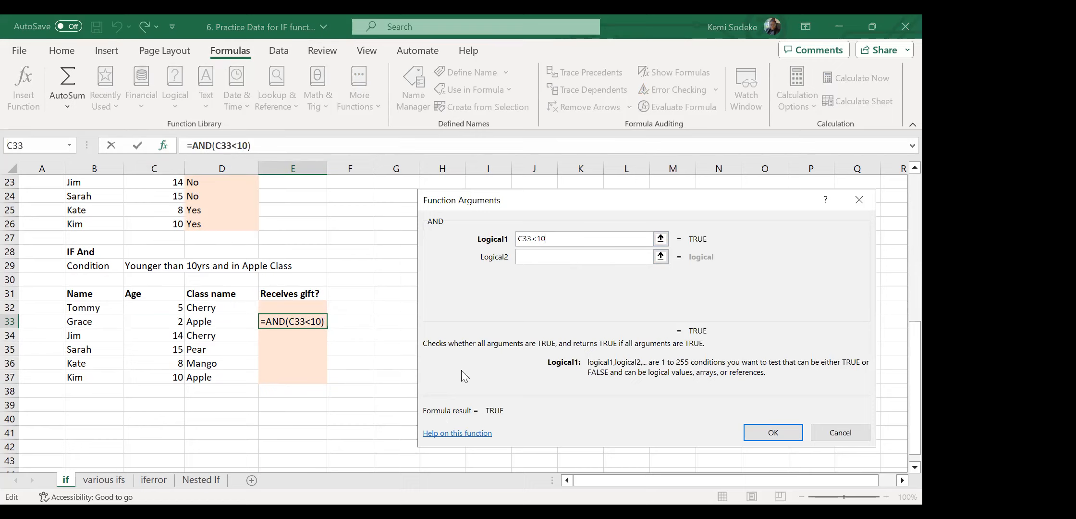
left_click(532, 256)
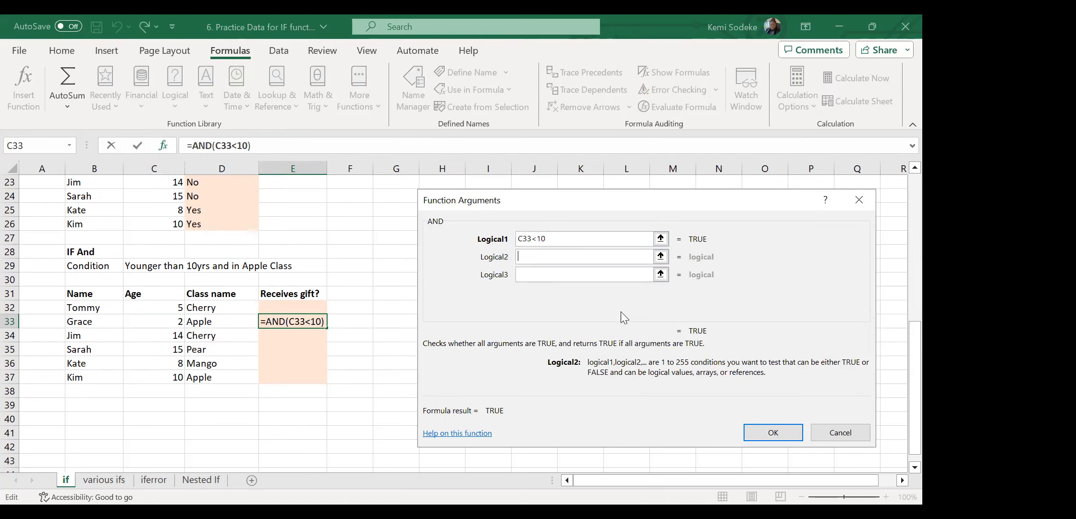
left_click(219, 325)
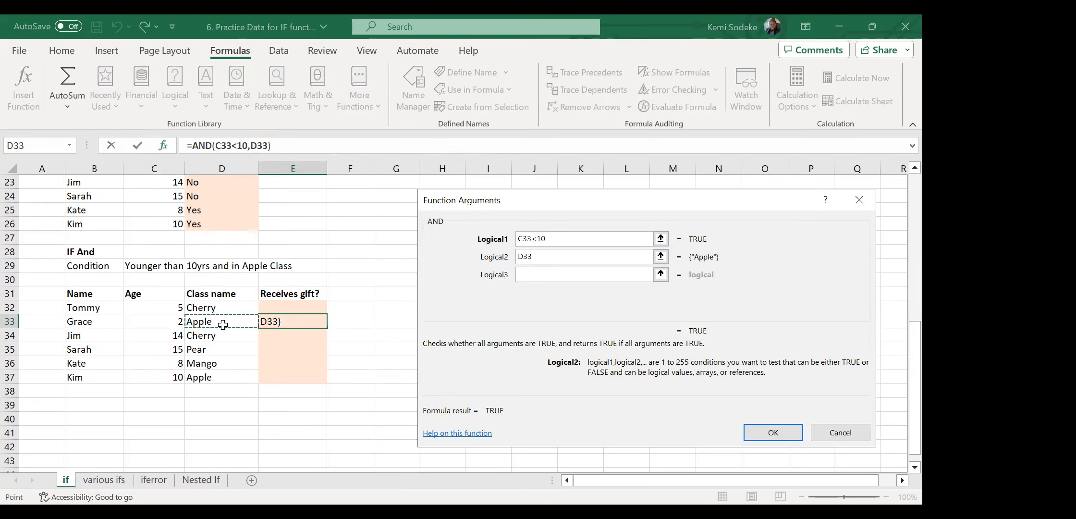
type("=Apple")
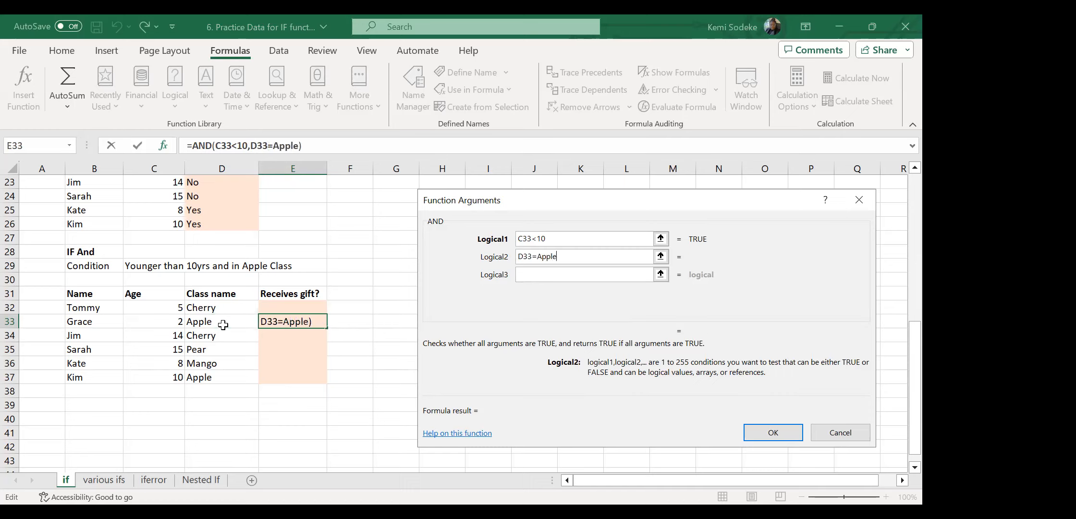
left_click(564, 278)
left_click(561, 256)
left_click(539, 257)
type("\"")
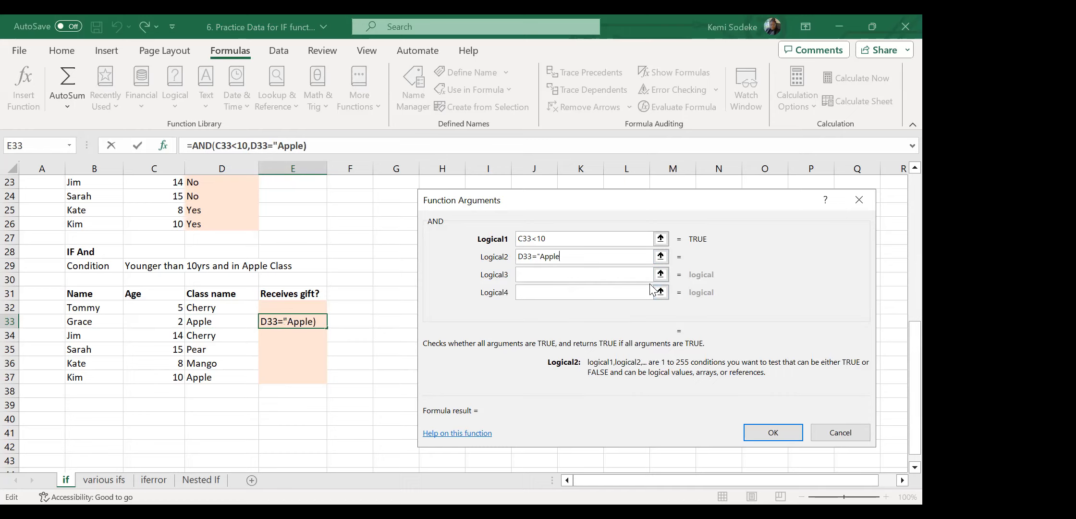
type("\"")
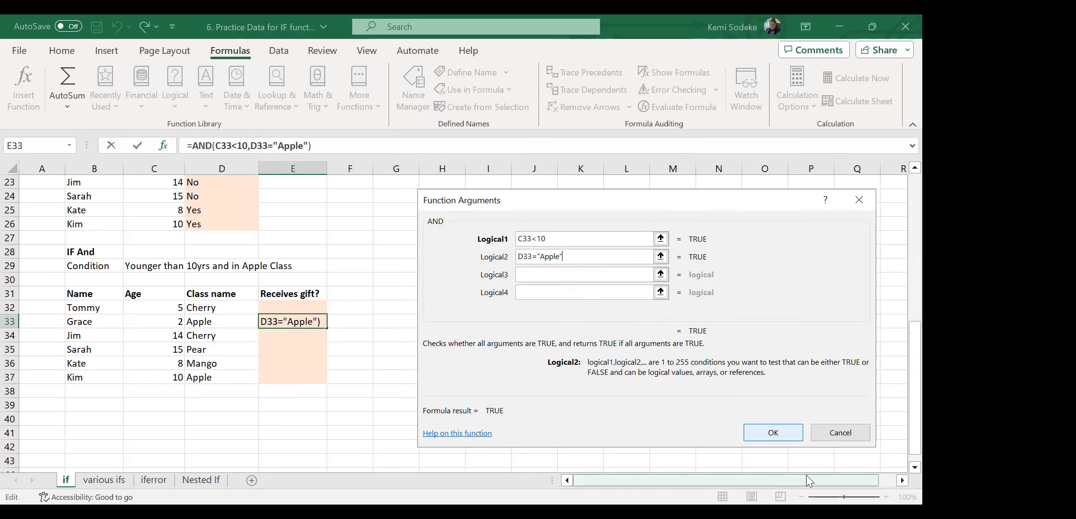
left_click(775, 434)
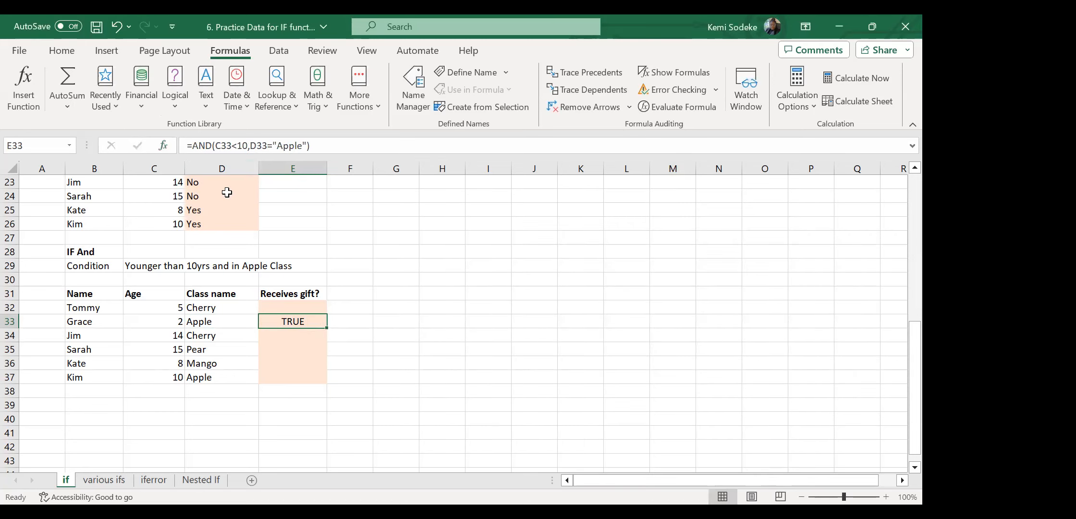
Change E33 to =IF(AND(C33<10,D33="Apple"),"yes","no") so it shows yes.
left_click(164, 145)
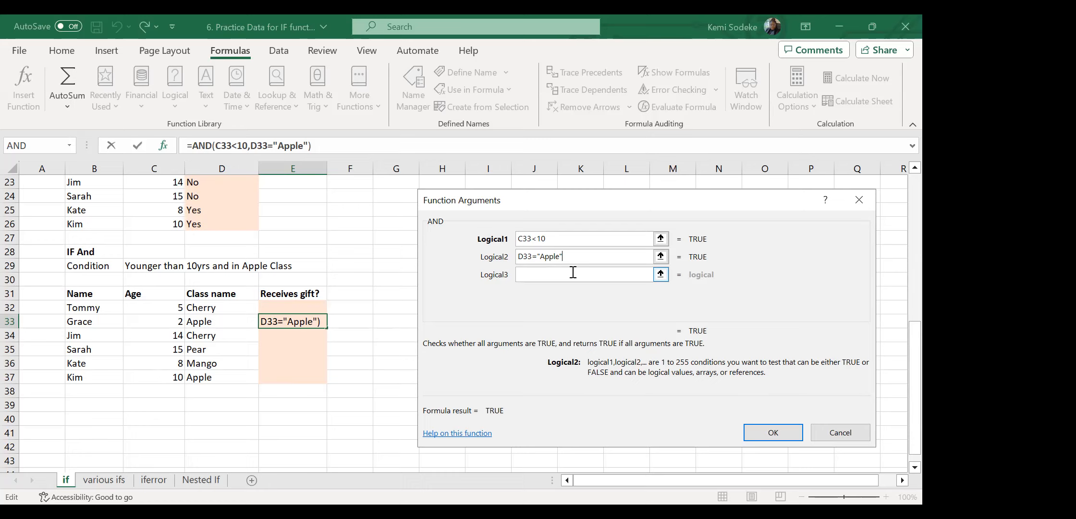
left_click(779, 434)
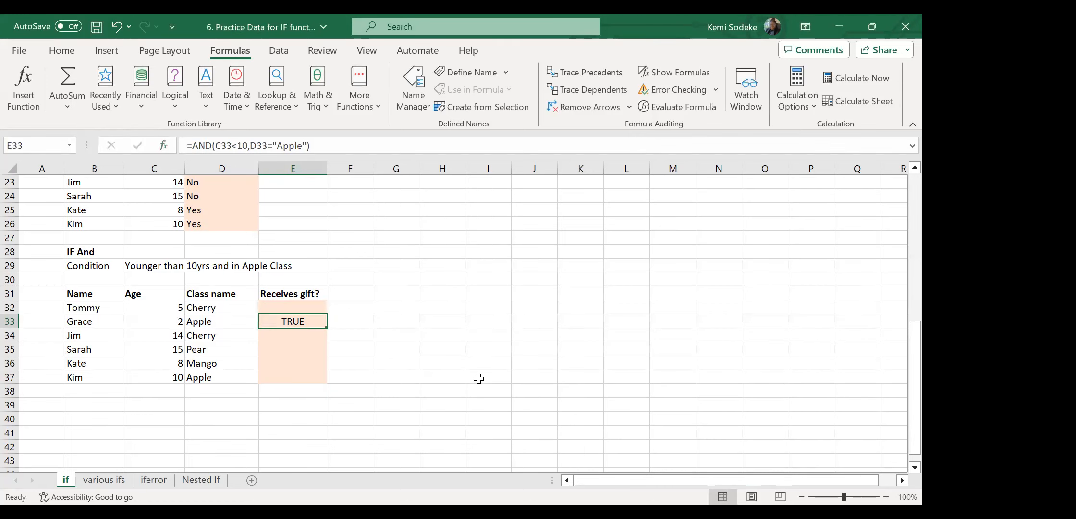
left_click(192, 145)
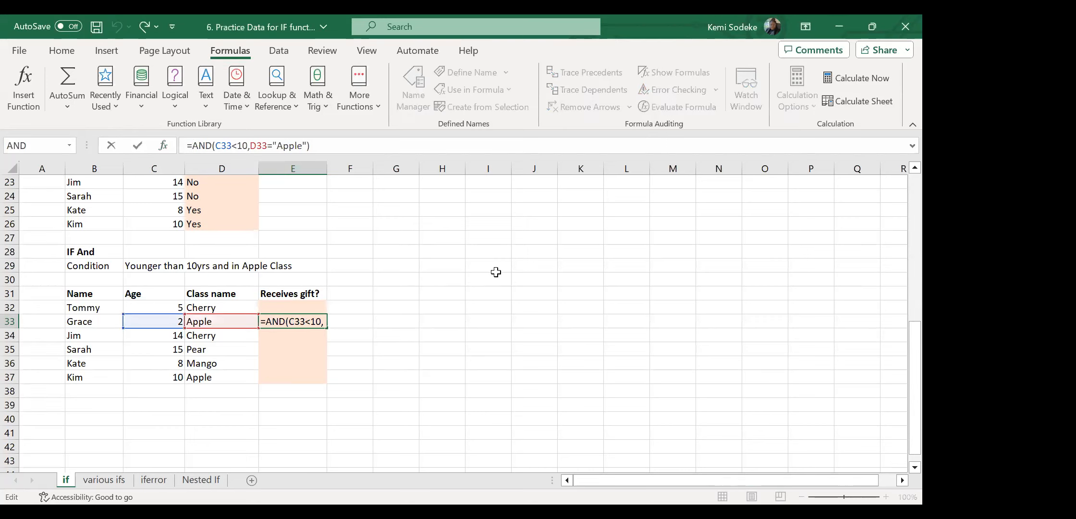
type("if(")
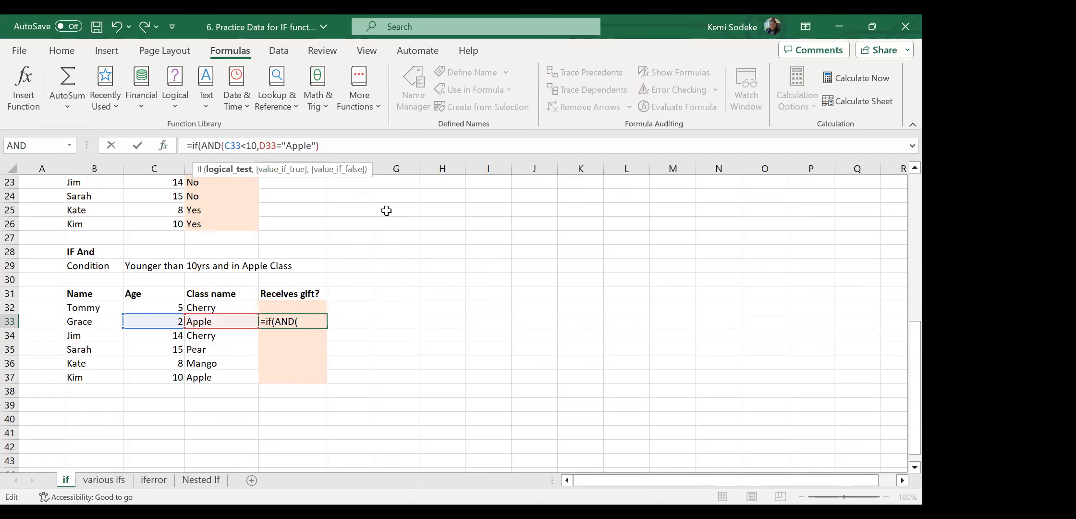
left_click(331, 146)
type(",")
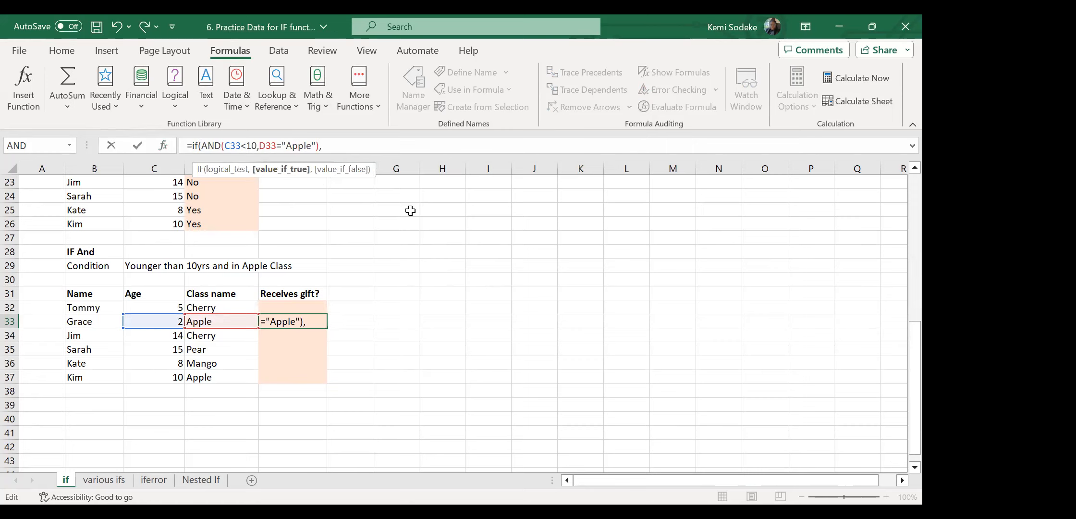
type("\"yes2")
key("BackSpace")
type("\",\"")
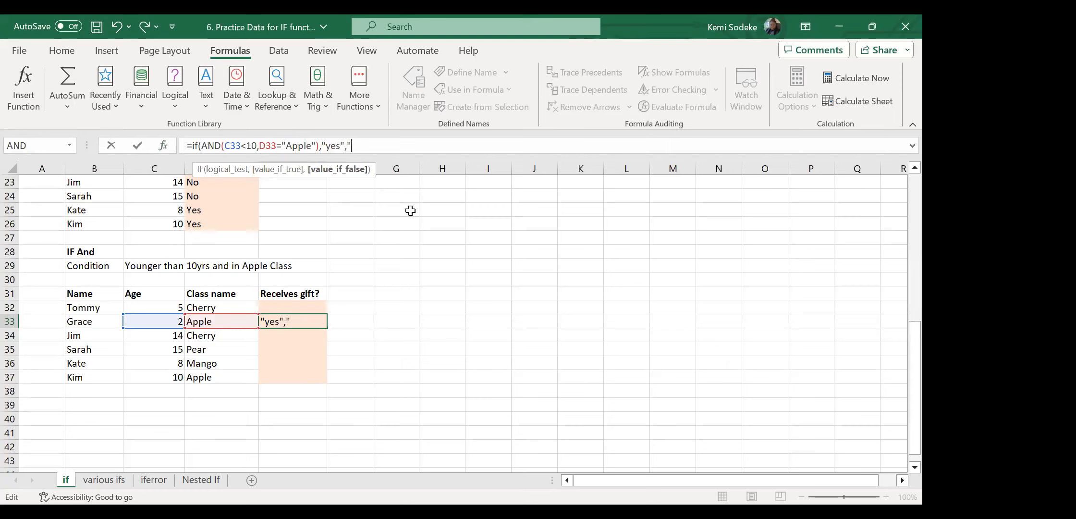
type("no\")")
key("Return")
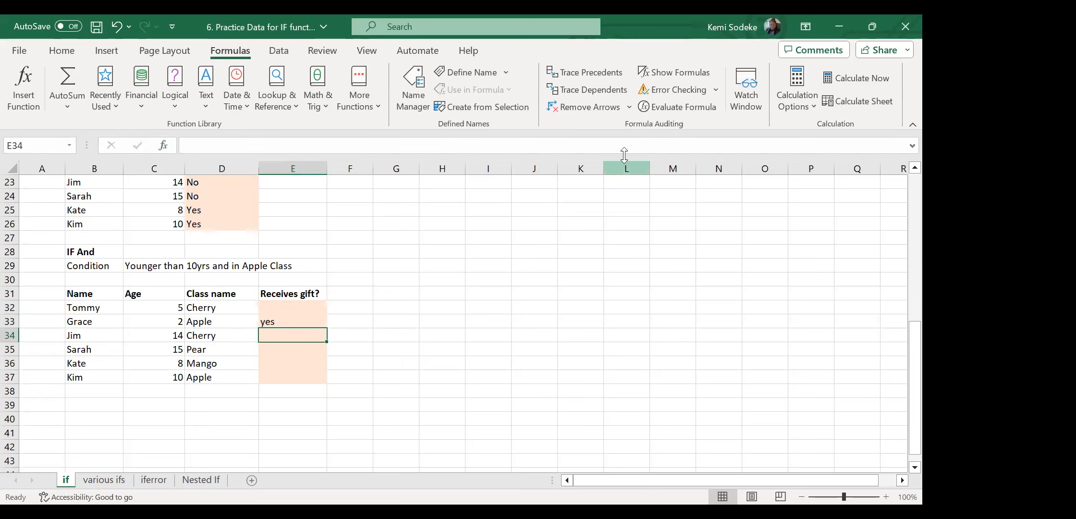
Copy E33's yes/no gift formula up into E32 and check it.
left_click(279, 320)
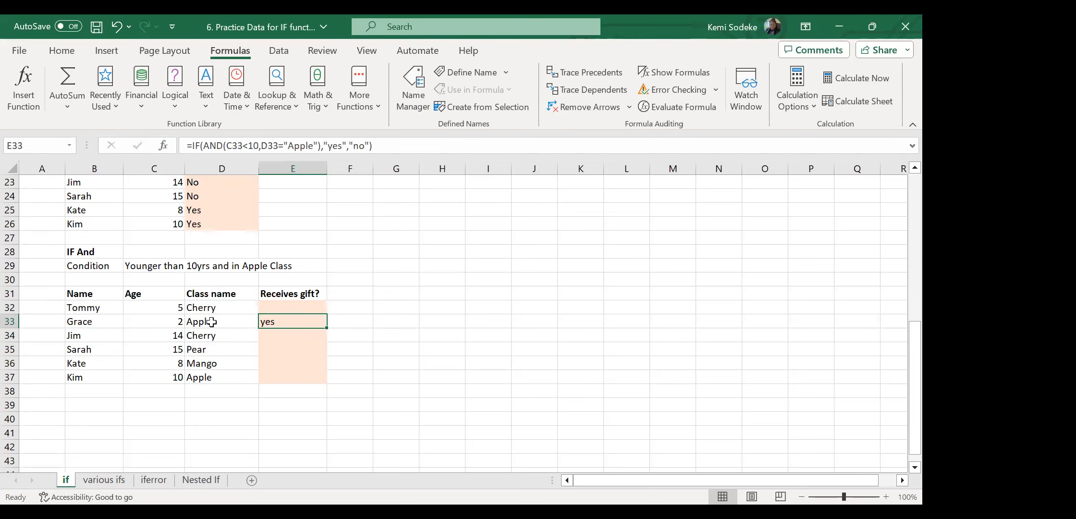
left_click_drag(327, 330, 322, 304)
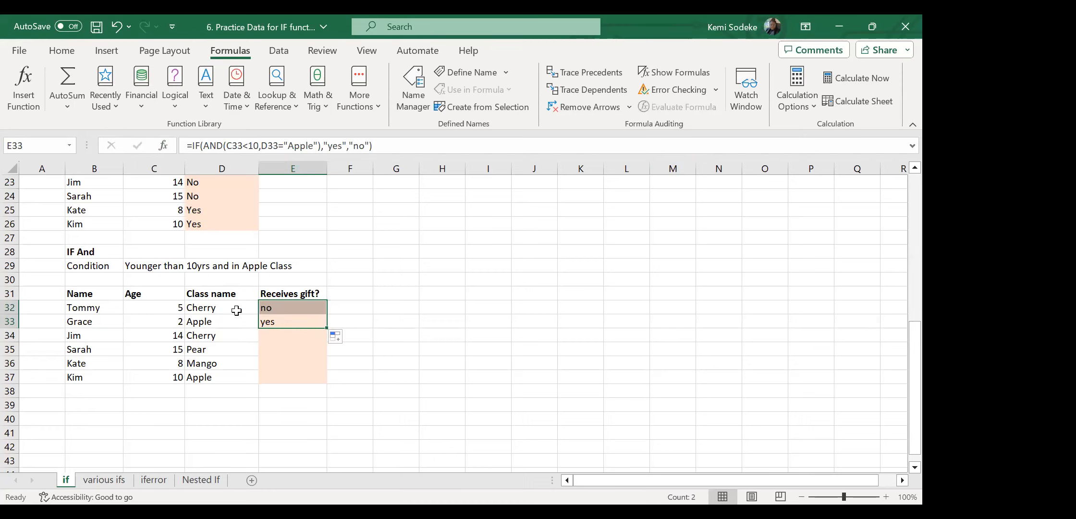
left_click(285, 310)
left_click(212, 306)
Fill the gift formula down to E37 and review the ages and classes, with yes only in row 33.
left_click(277, 323)
left_click_drag(325, 328, 324, 382)
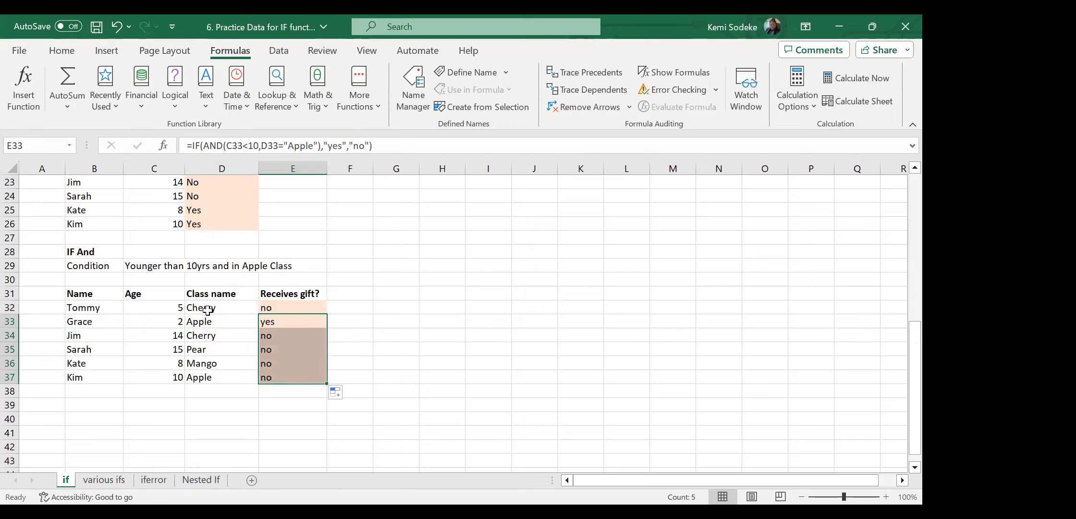
left_click(204, 379)
left_click(152, 379)
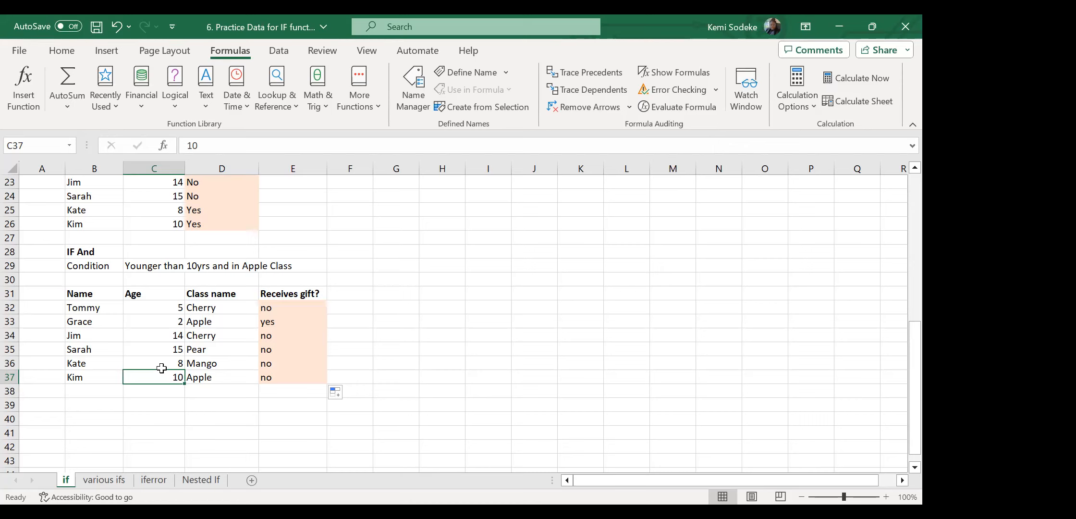
left_click(277, 322)
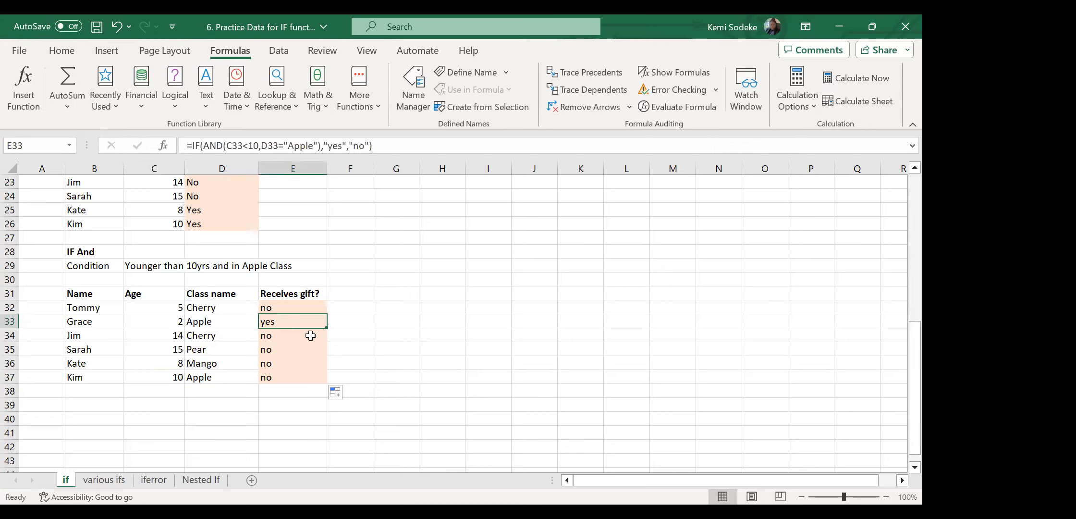
Delete the Receives gift? results in E32:E37 and reselect E33.
scroll(365, 374, "up", 3)
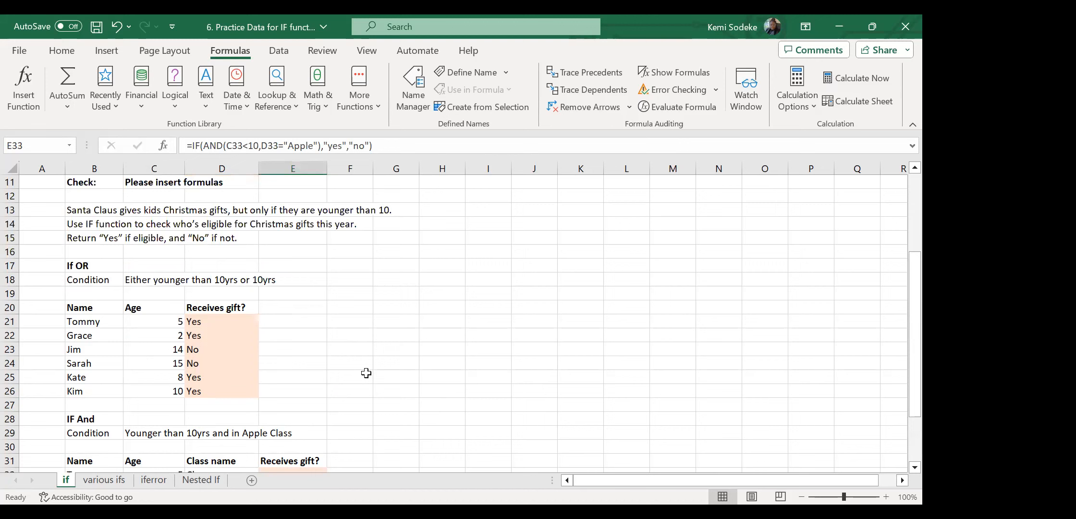
scroll(387, 356, "down", 3)
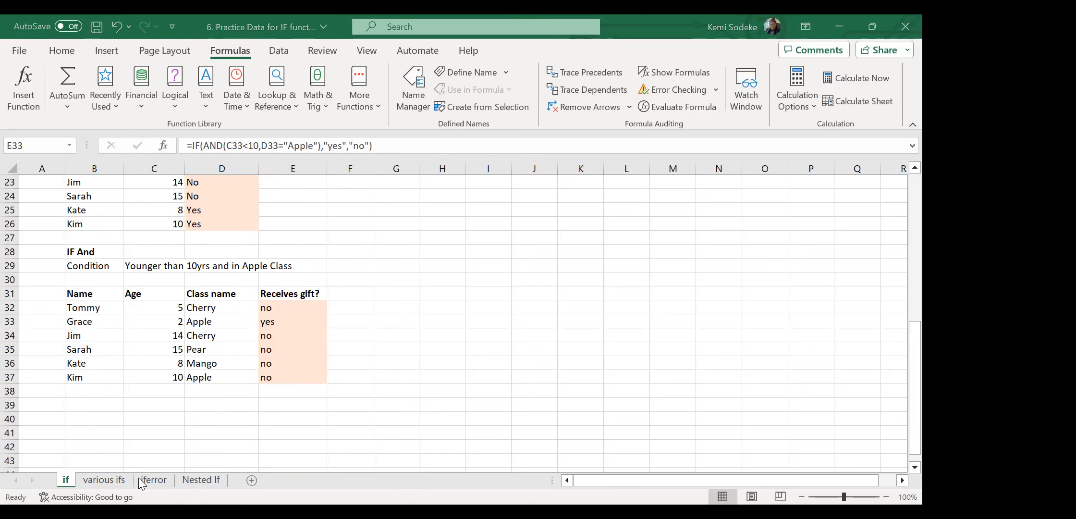
scroll(402, 340, "up", 7)
scroll(390, 341, "down", 6)
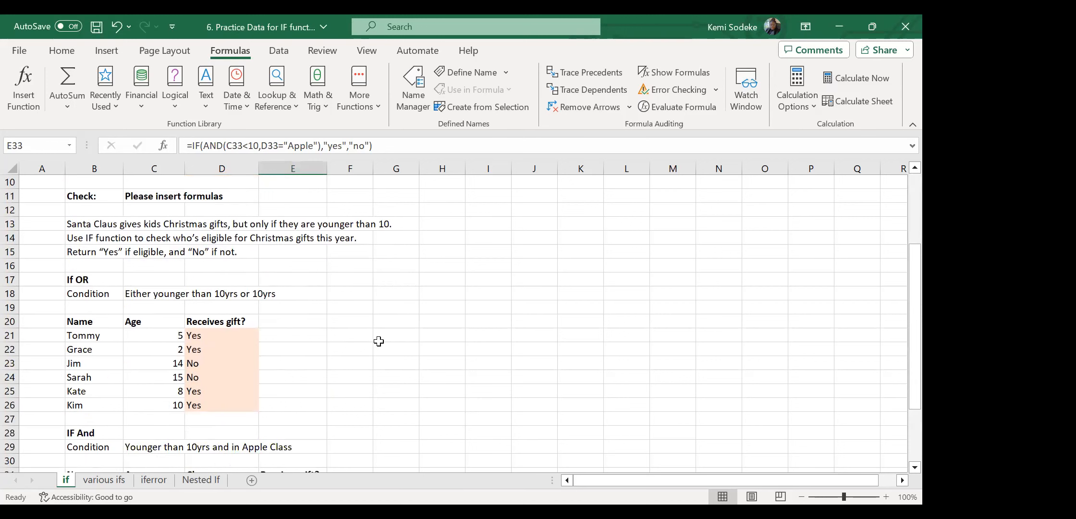
left_click(266, 365)
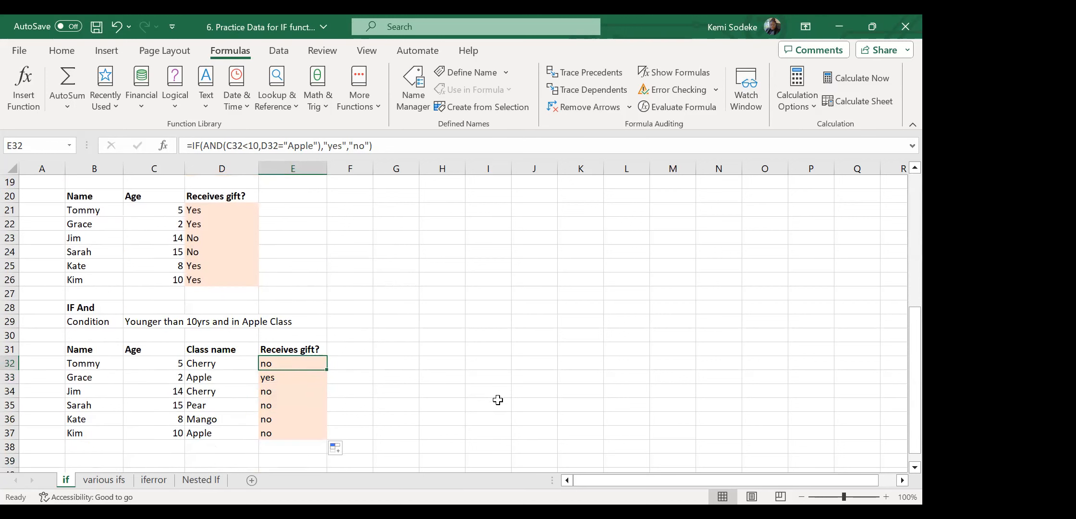
left_click_drag(288, 363, 281, 434)
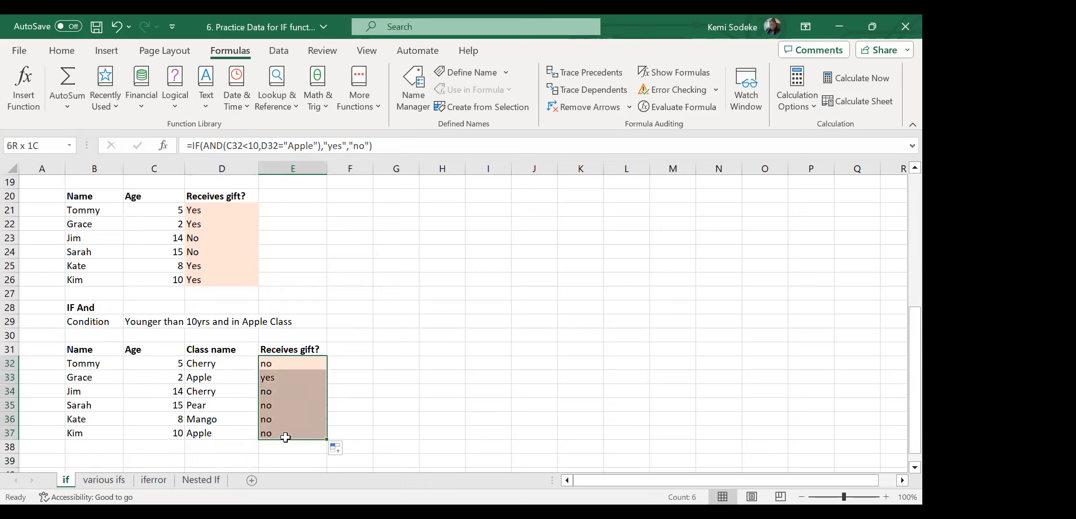
key("Delete")
left_click(271, 376)
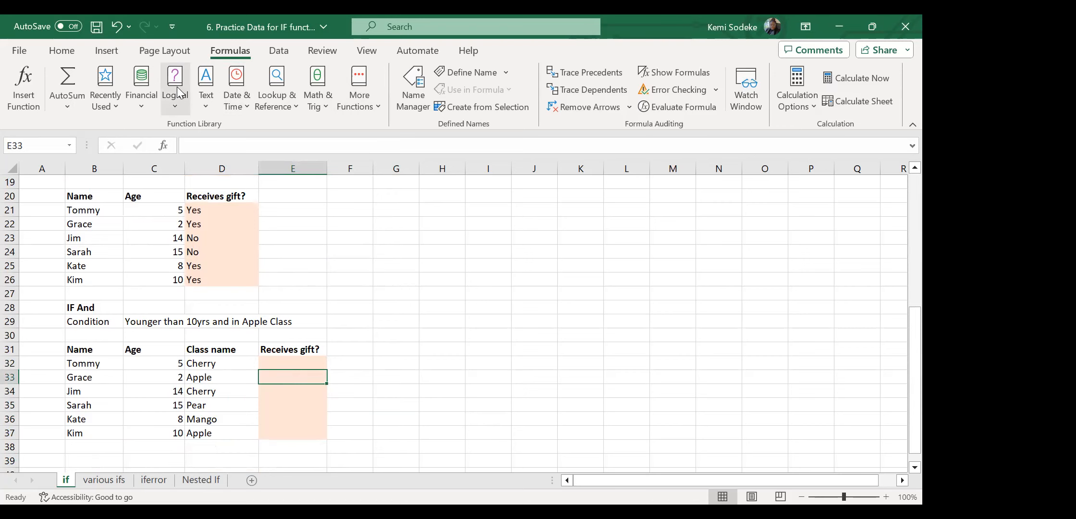
Insert AND from the Logical list in E33 with conditions C33<10 and D33="Apple", giving TRUE.
left_click(188, 102)
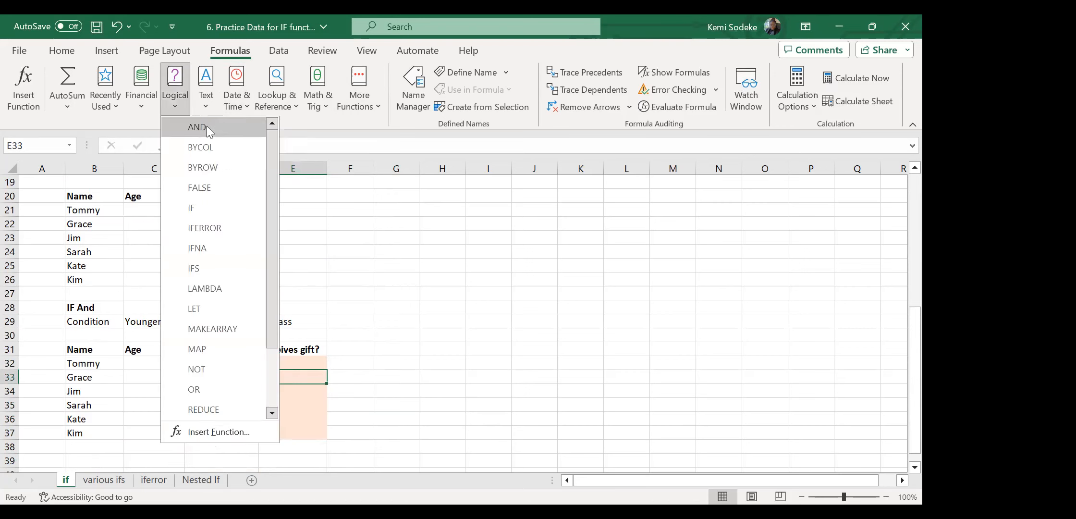
left_click(206, 127)
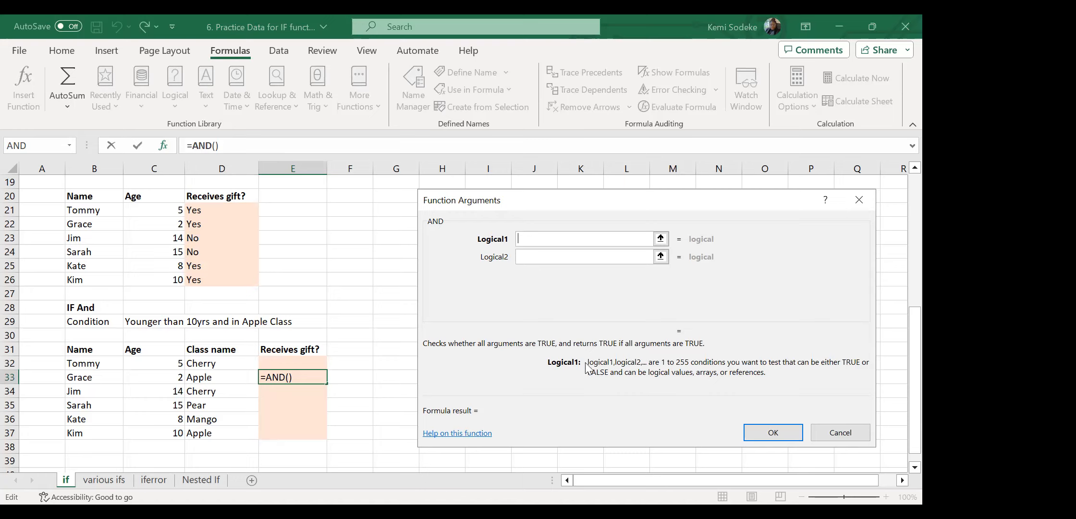
left_click(165, 376)
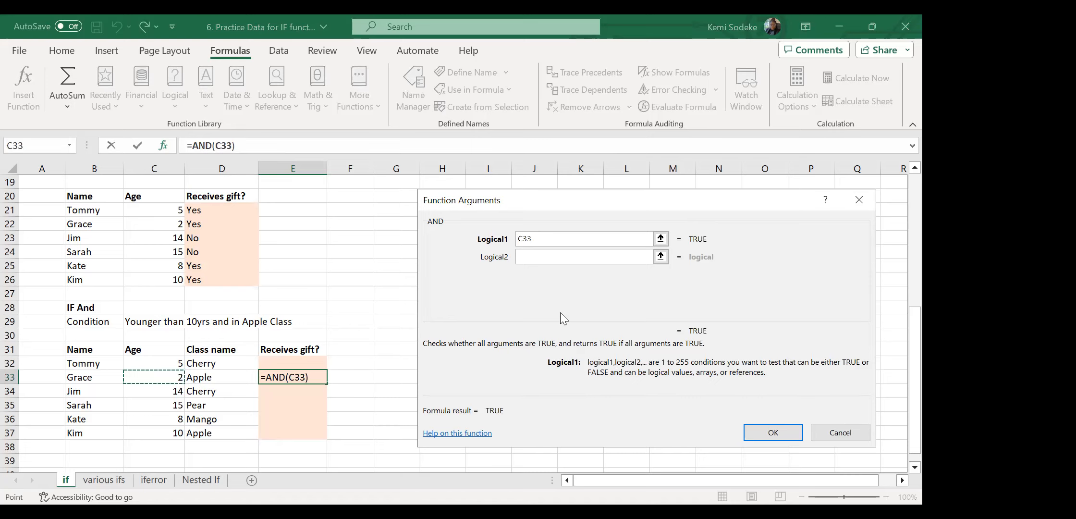
type("<")
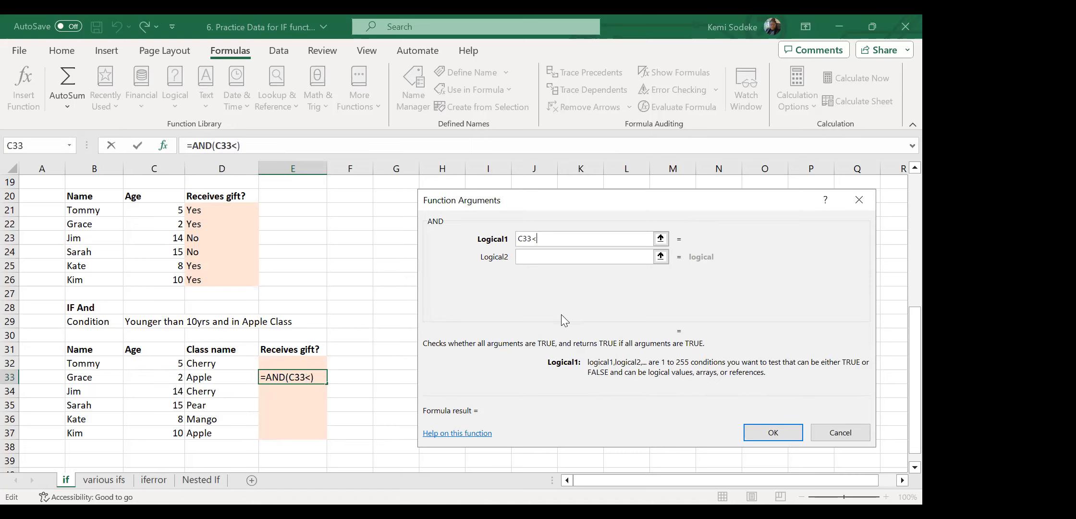
type("10")
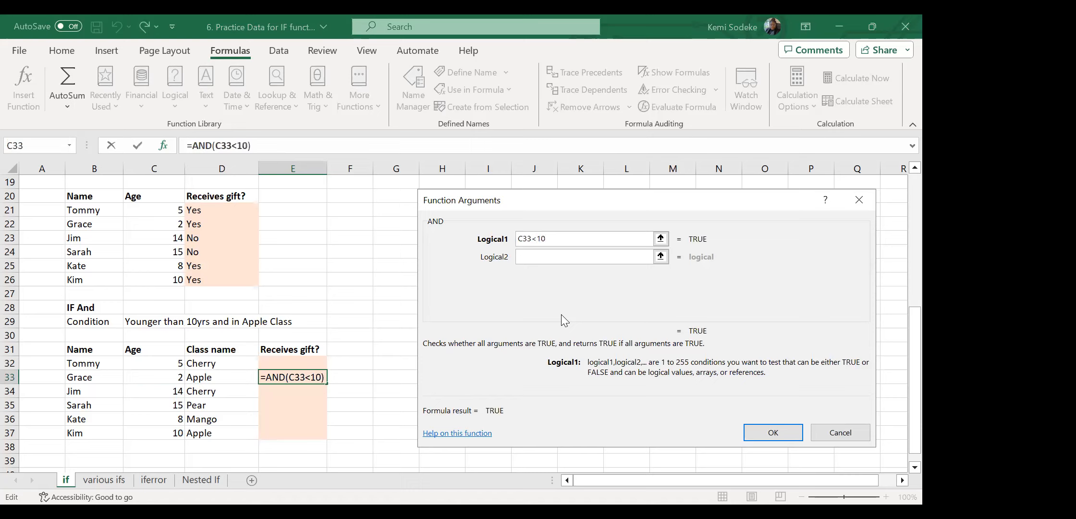
left_click(538, 256)
left_click(537, 256)
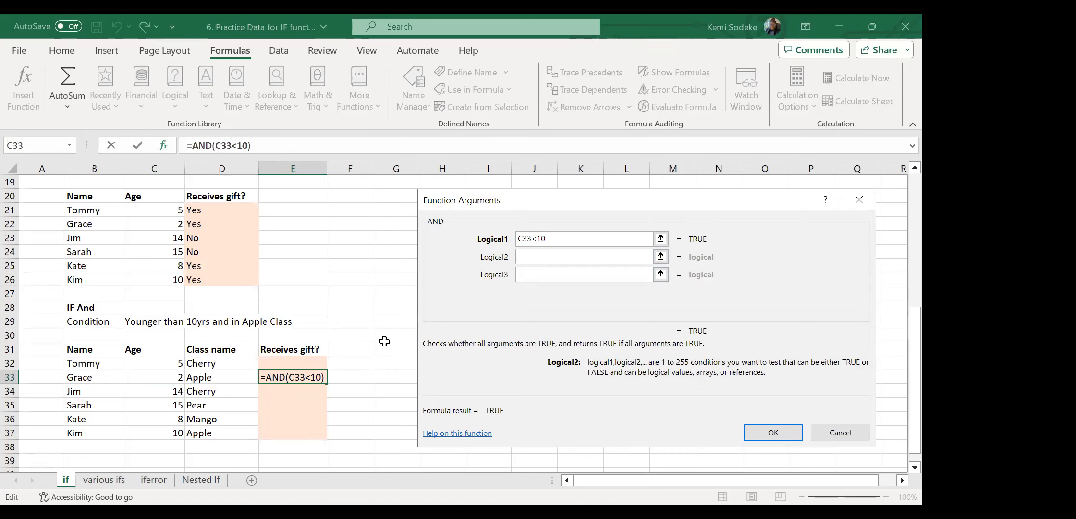
left_click(220, 378)
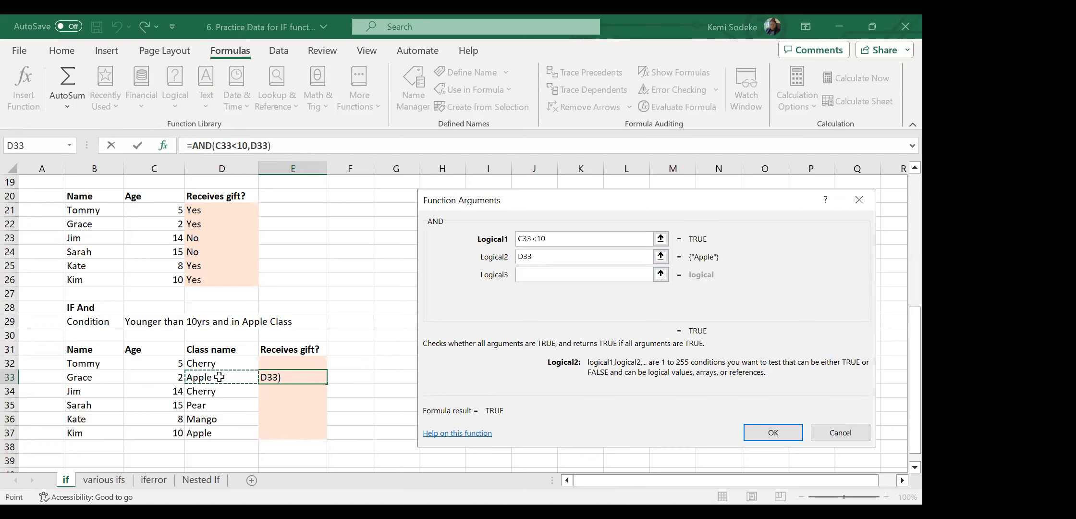
type("=\"Apple")
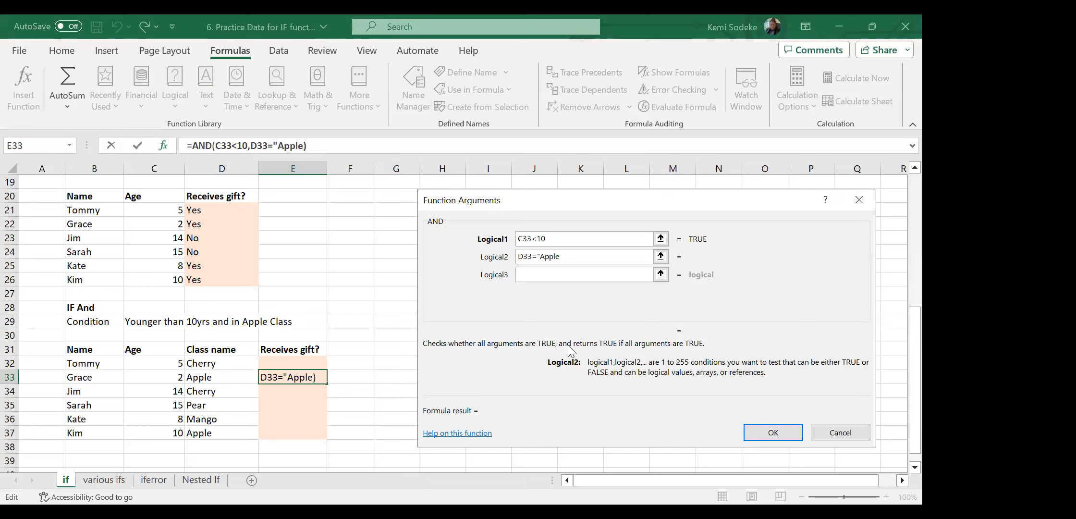
type("\"")
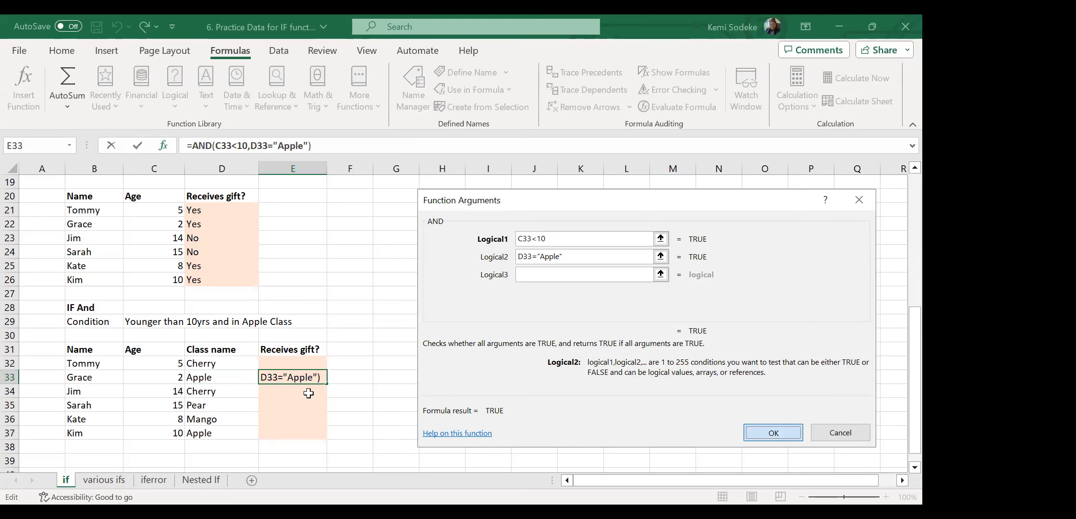
key("Return")
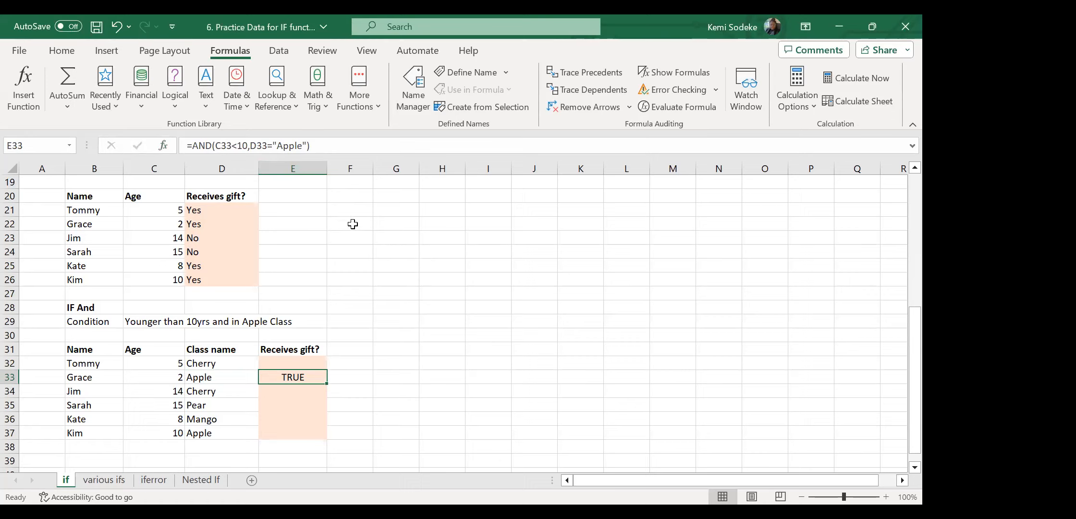
Wrap E33's AND test in IF returning "Yes" or "No".
left_click(193, 145)
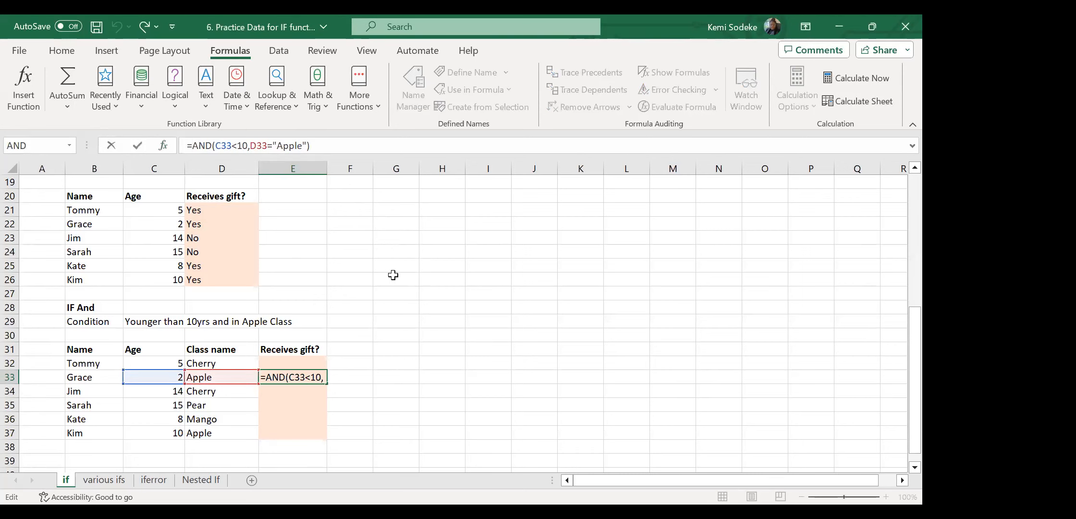
type("If(")
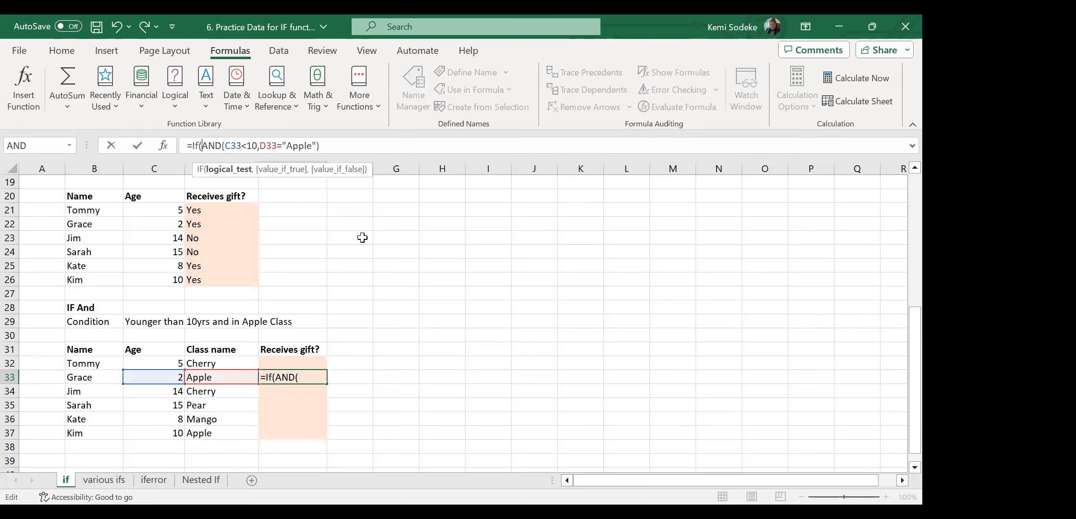
left_click(337, 145)
type(",")
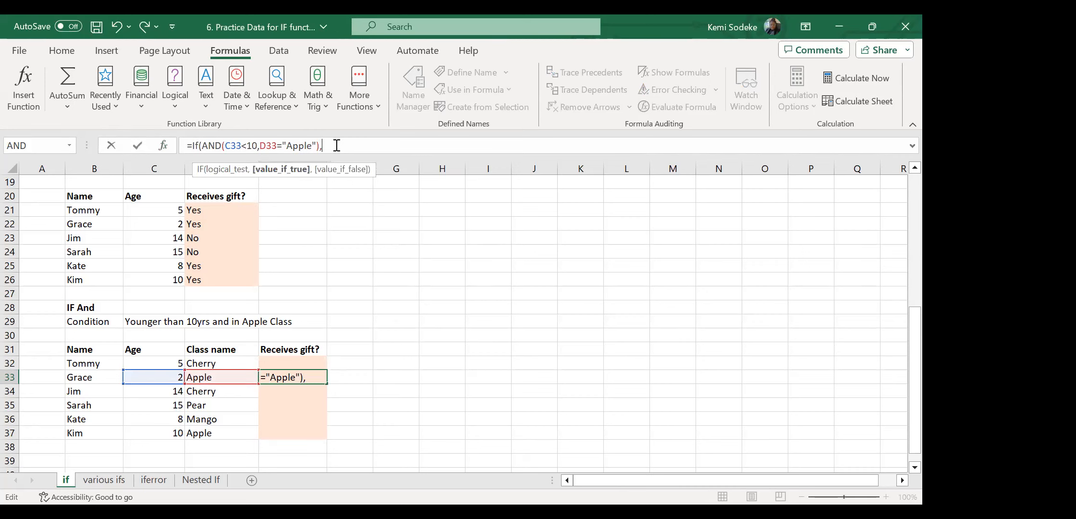
type("\"Yes\",\"No")
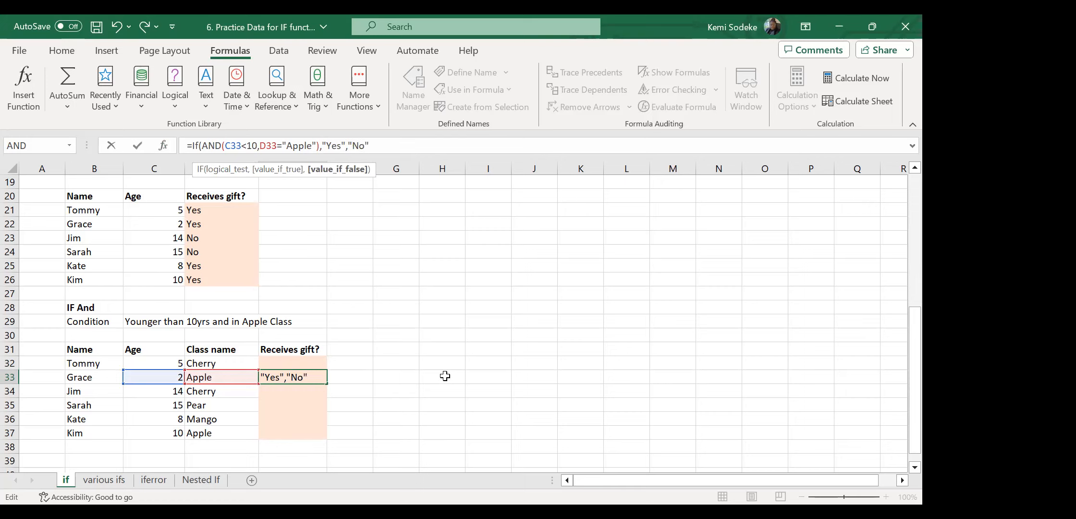
type("\")")
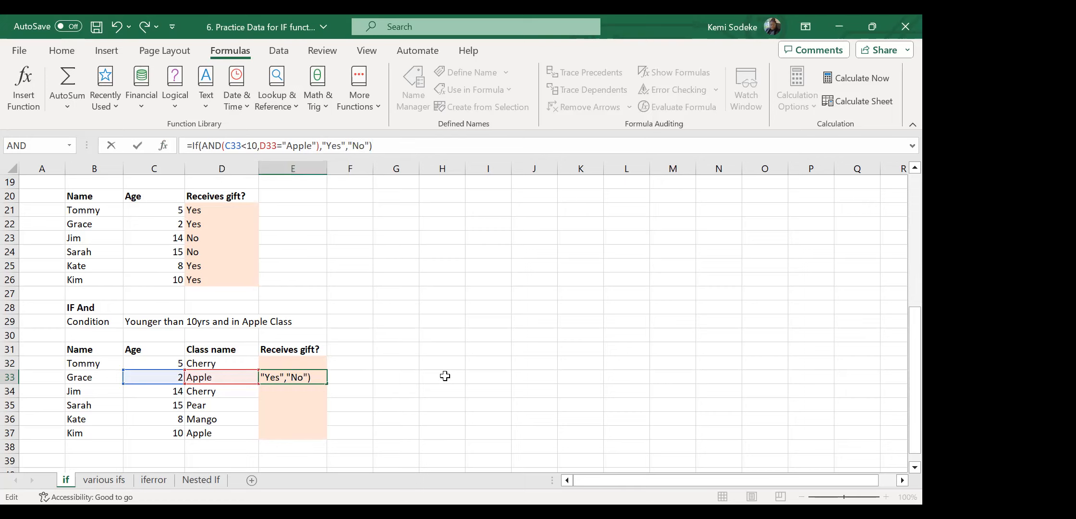
key("Return")
Copy the gift formula across E32:E37 and check E34–E36, with Yes only in row 33.
left_click(298, 377)
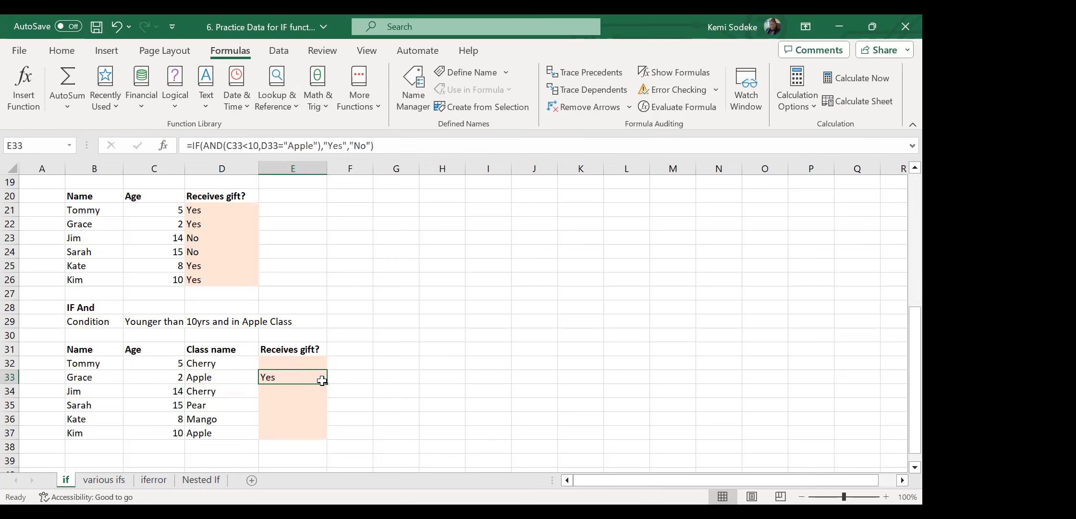
left_click_drag(322, 380, 304, 434)
left_click(321, 379)
left_click(279, 380)
left_click(270, 392)
left_click(280, 409)
left_click(281, 416)
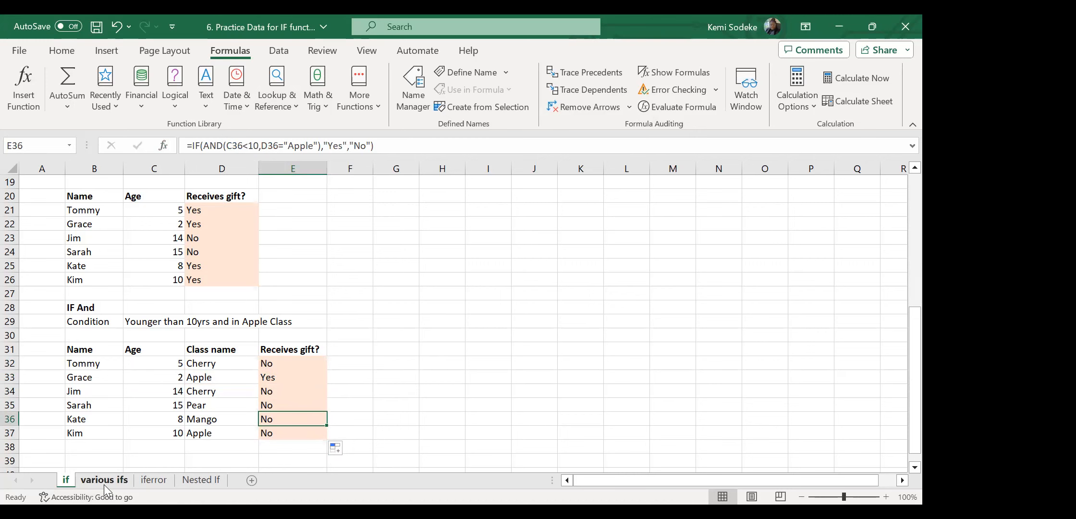
Switch to the 'various ifs' sheet and look over its contents.
left_click(119, 480)
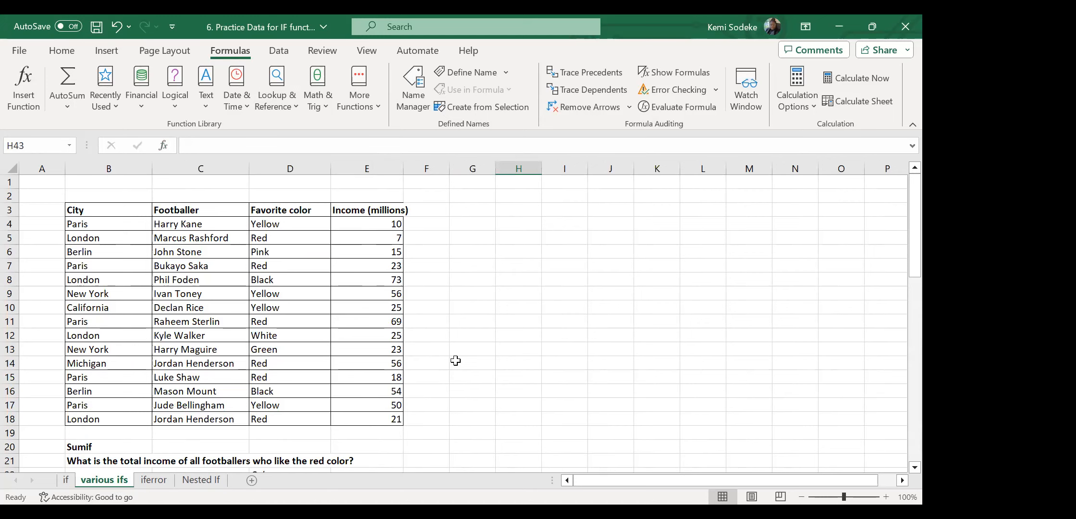
scroll(401, 337, "down", 4)
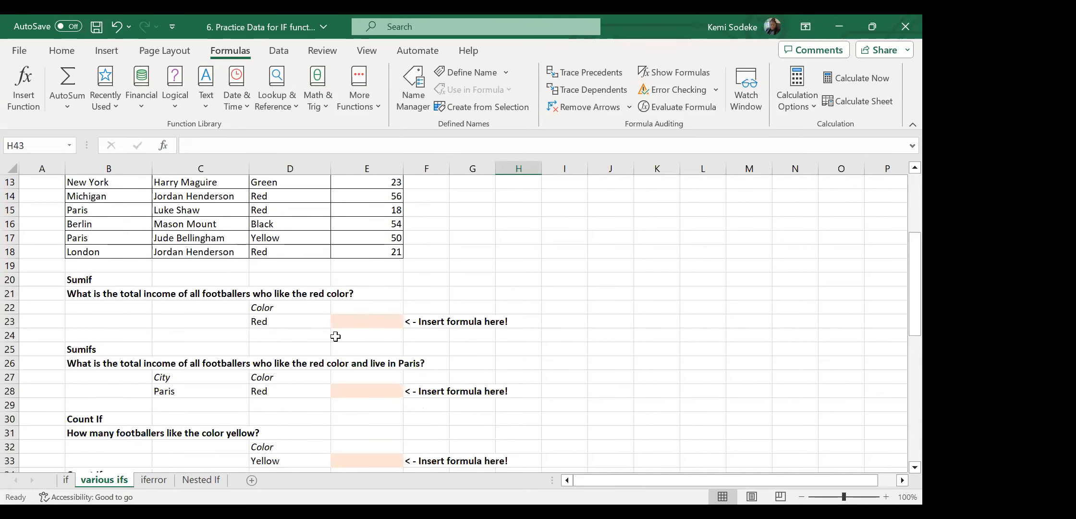
scroll(336, 334, "up", 4)
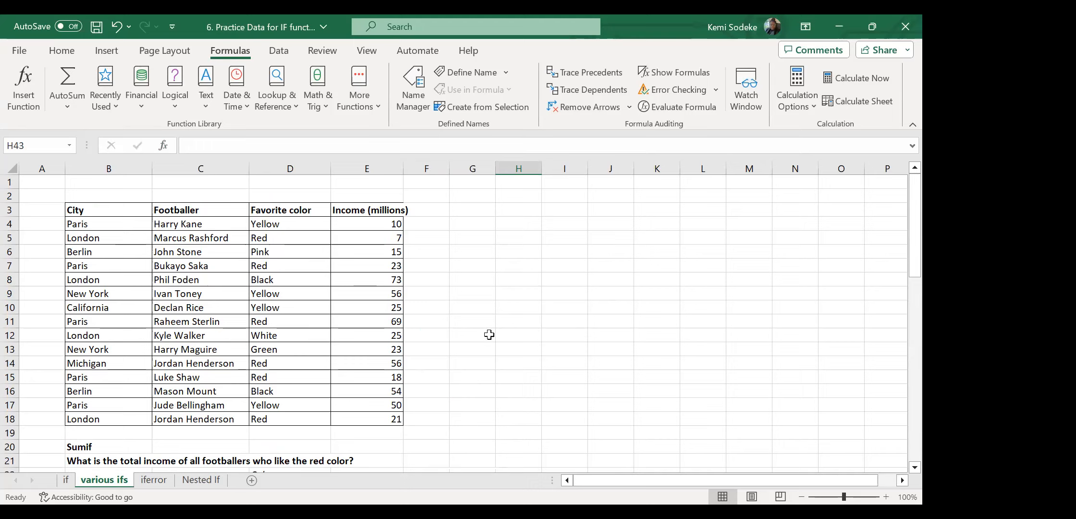
left_click(517, 380)
scroll(365, 365, "down", 3)
Locate the Sumif question on red-colour fans' income and select answer cell E23.
left_click(87, 327)
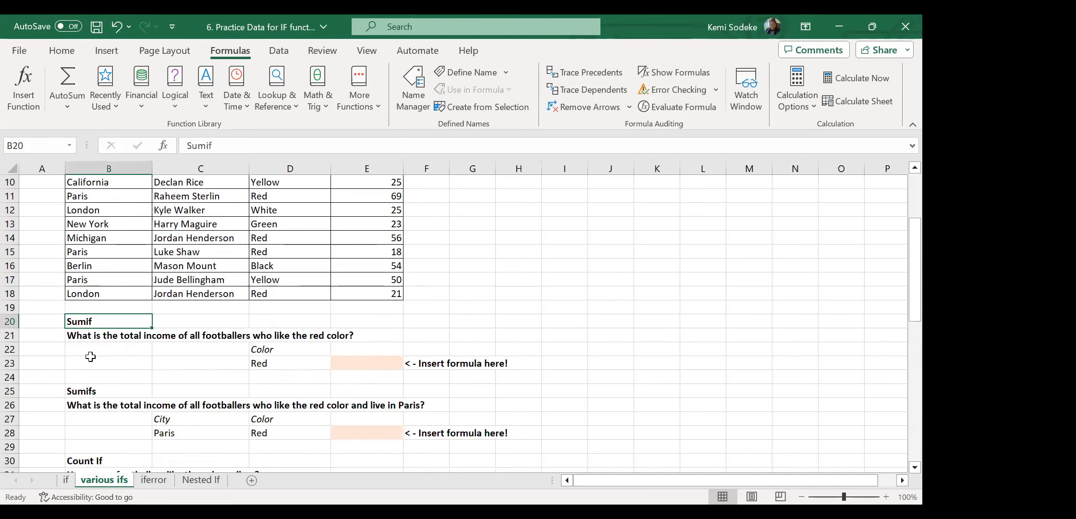
left_click(87, 390)
scroll(574, 348, "up", 3)
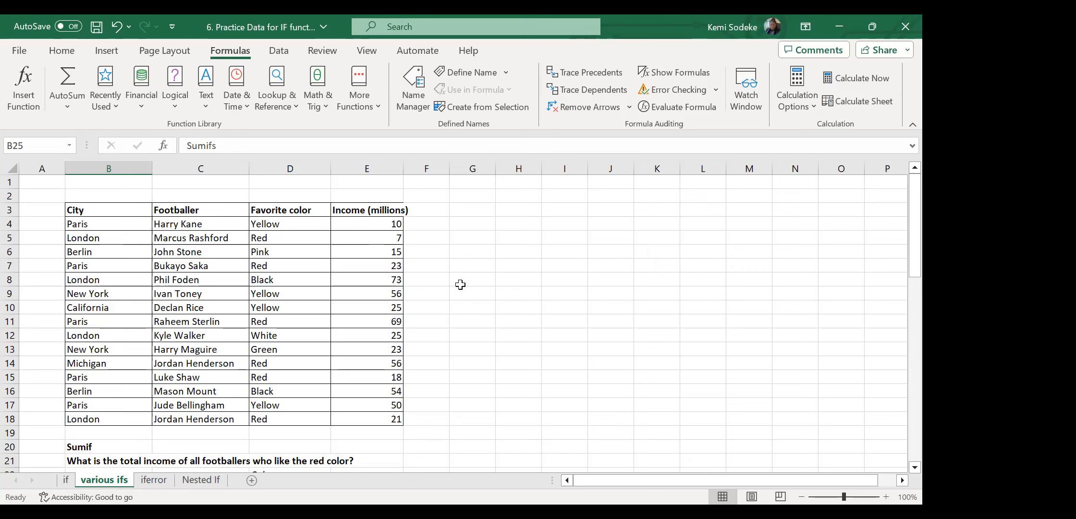
scroll(457, 373, "down", 2)
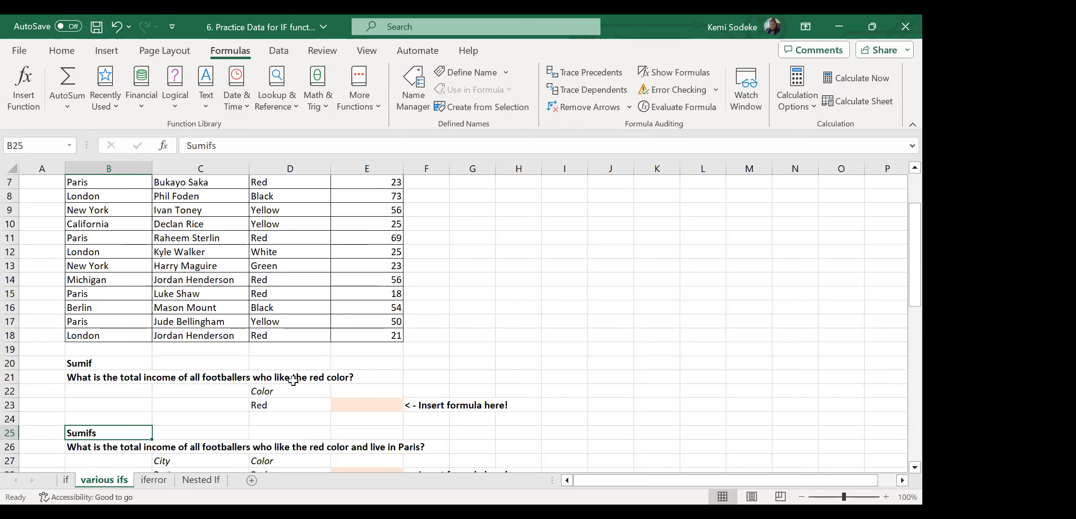
left_click(85, 364)
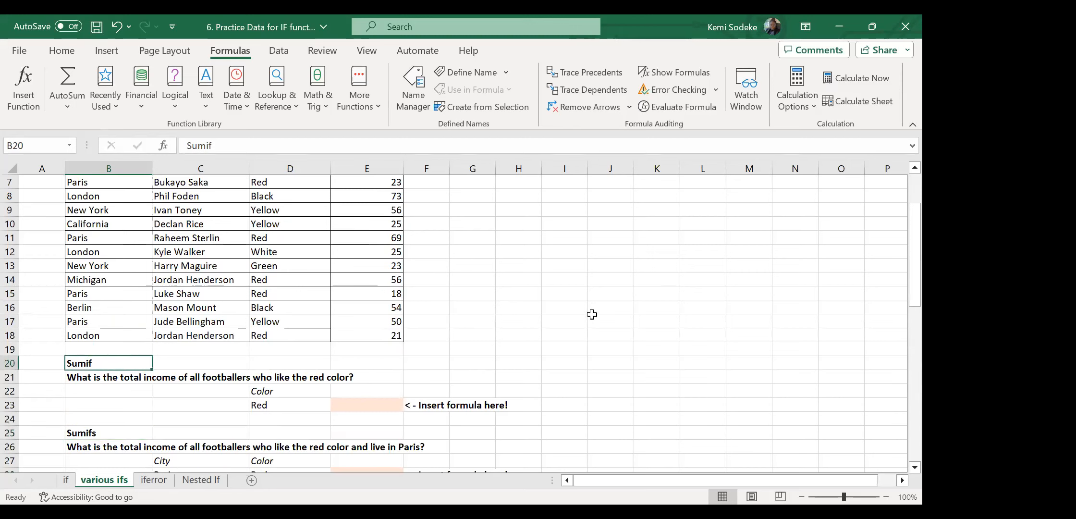
left_click(86, 377)
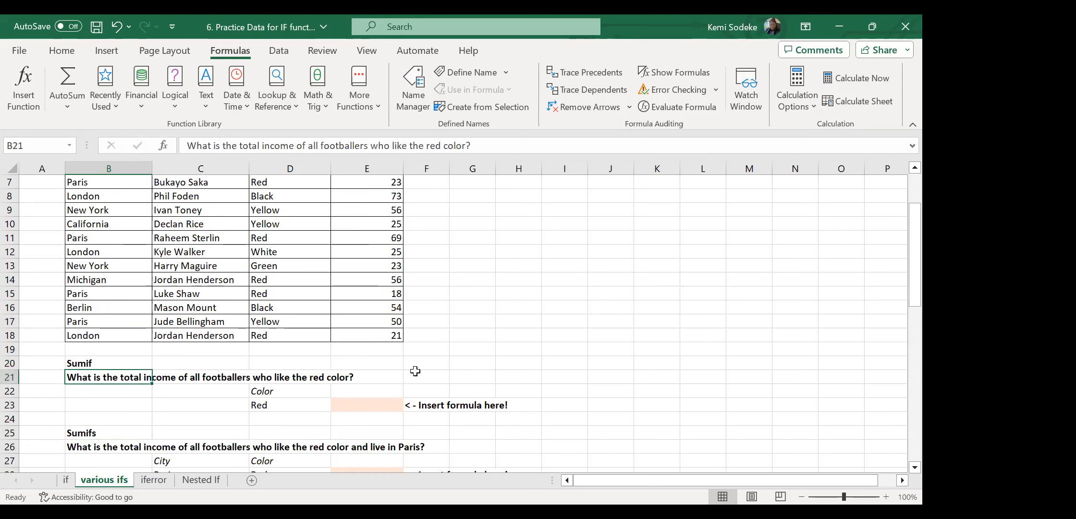
scroll(644, 347, "up", 2)
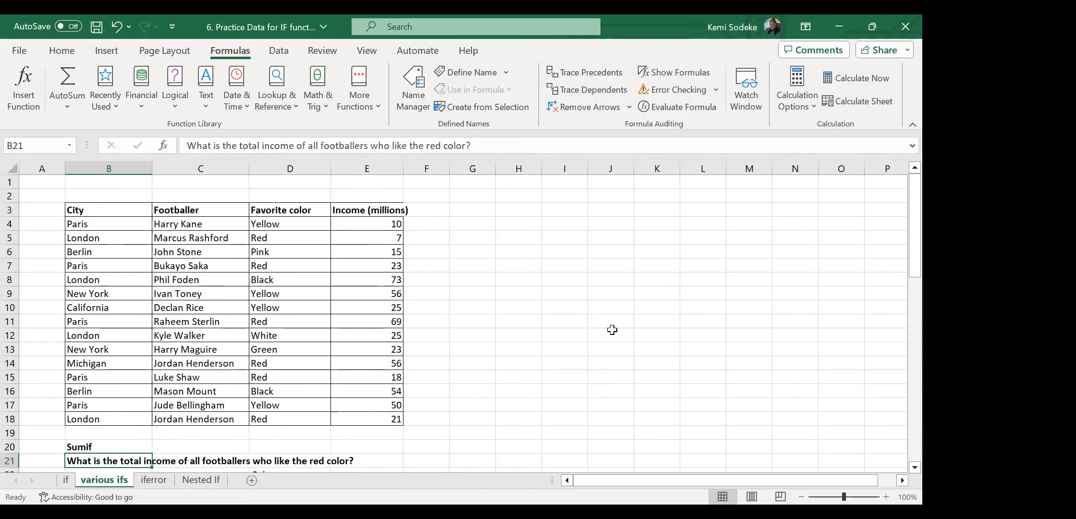
scroll(612, 330, "down", 1)
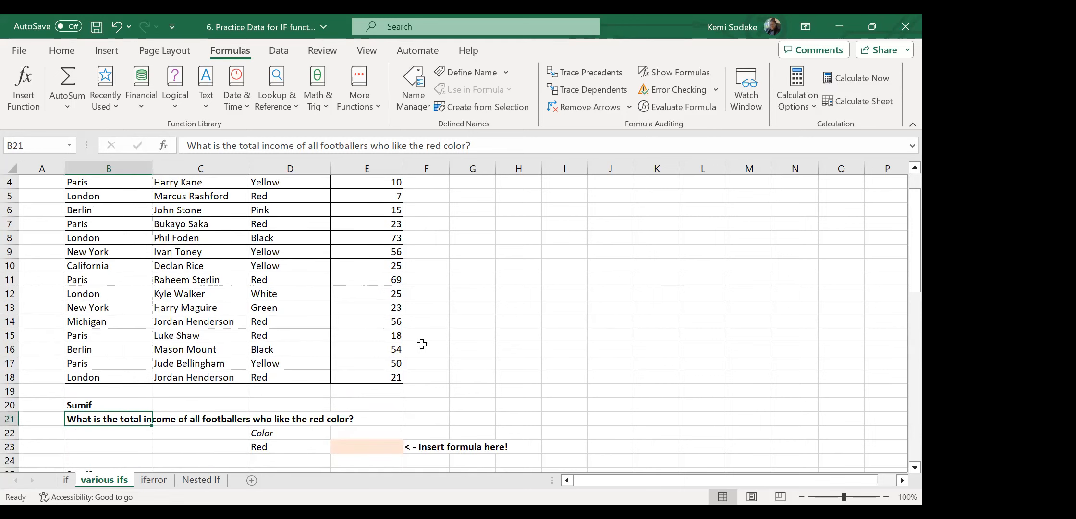
scroll(527, 380, "up", 1)
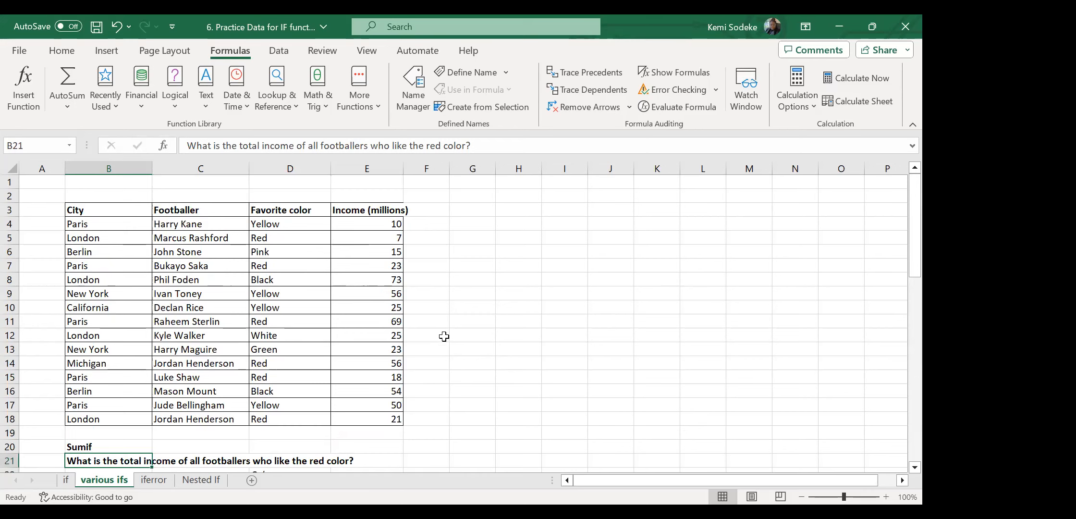
scroll(460, 342, "down", 2)
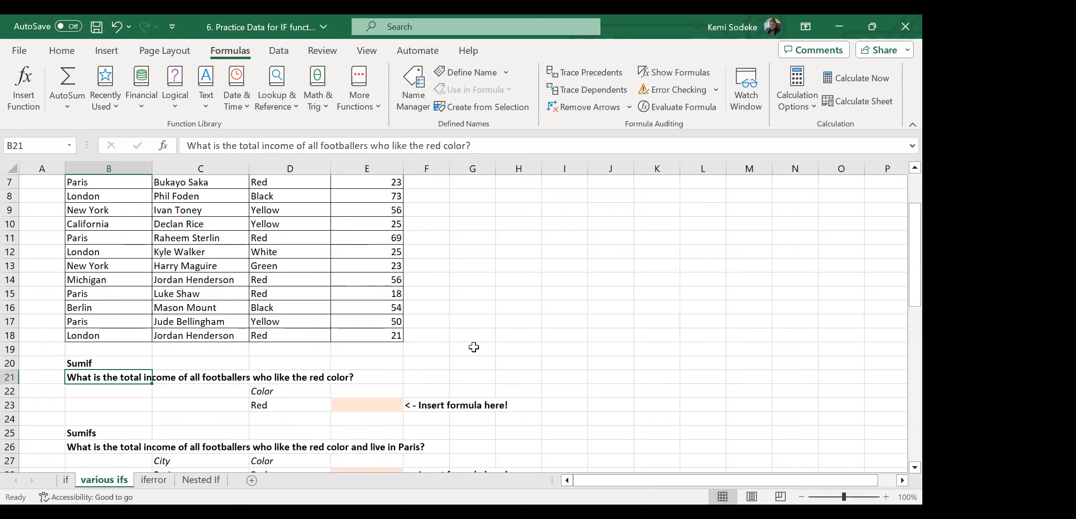
left_click(271, 405)
left_click(360, 405)
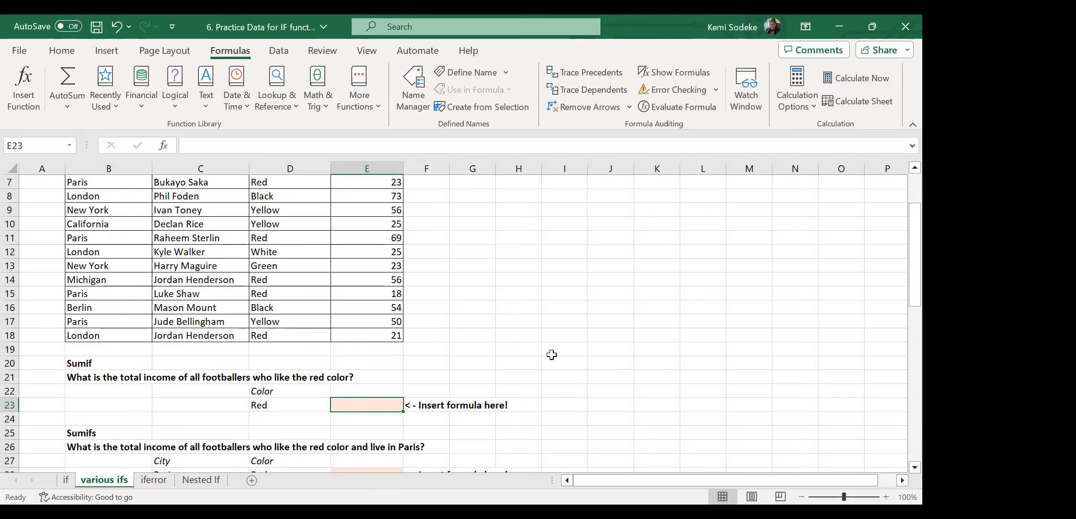
scroll(549, 352, "up", 1)
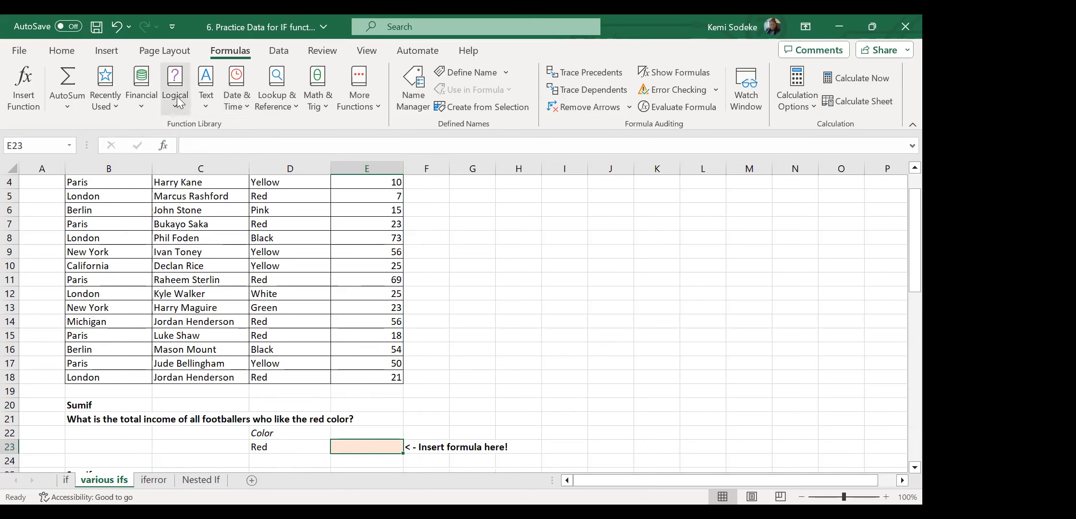
Browse the Financial and Lookup function lists, try typing =sumif(, then cancel its form.
left_click_drag(271, 309, 270, 385)
left_click_drag(277, 328, 278, 225)
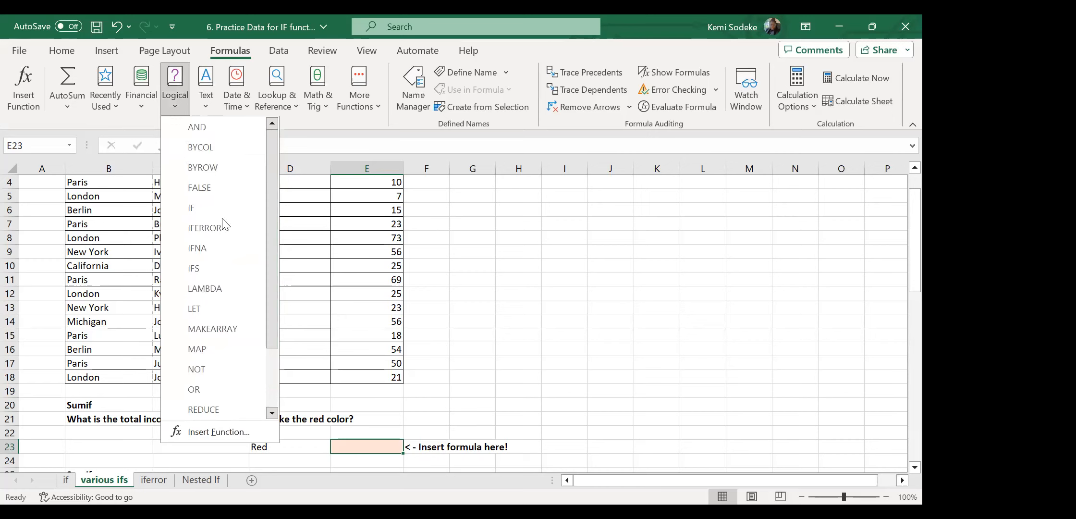
left_click(143, 96)
mouse_move(233, 190)
left_mouse_down()
mouse_move(241, 392)
mouse_move(243, 183)
left_mouse_up()
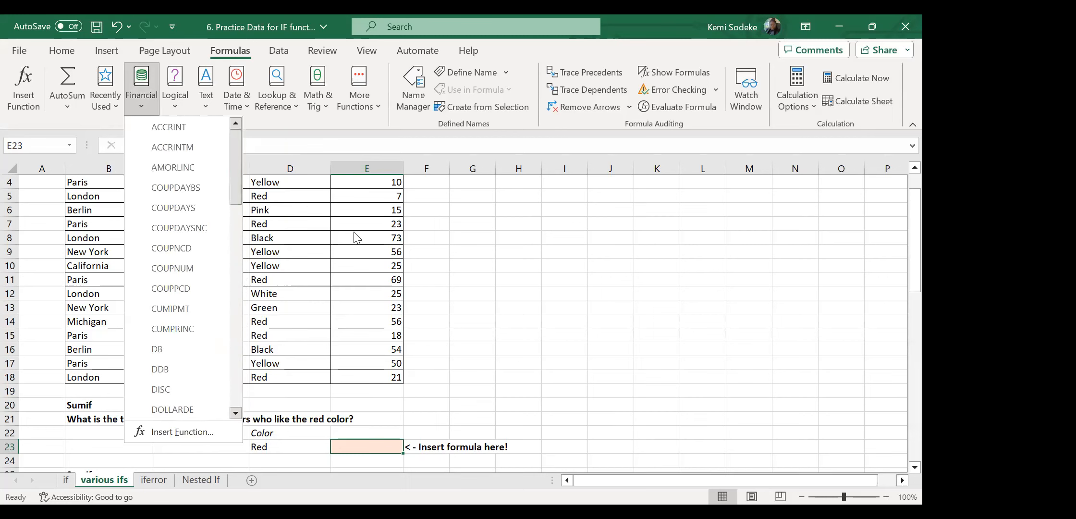
left_click(277, 89)
left_click_drag(366, 216, 376, 375)
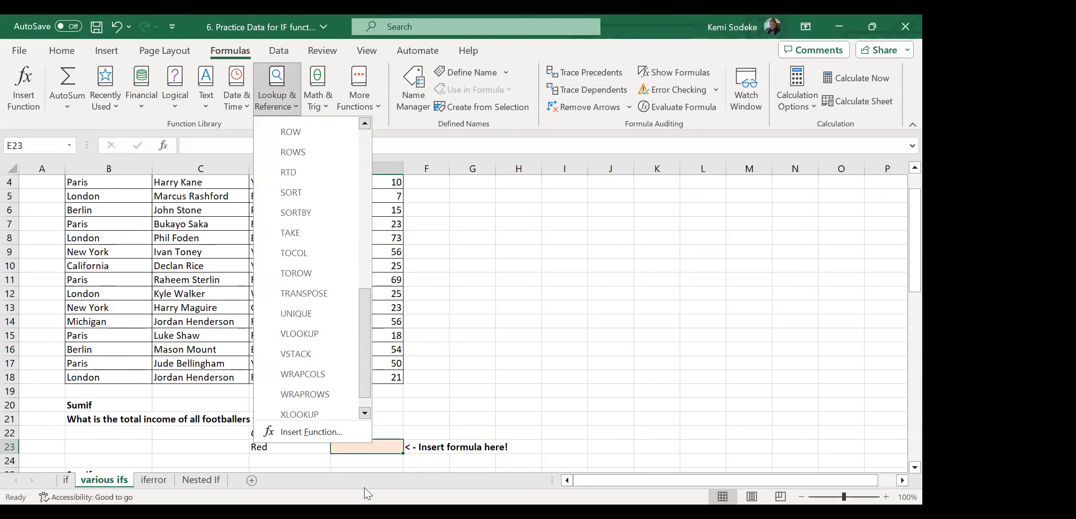
left_click(368, 416)
type("=")
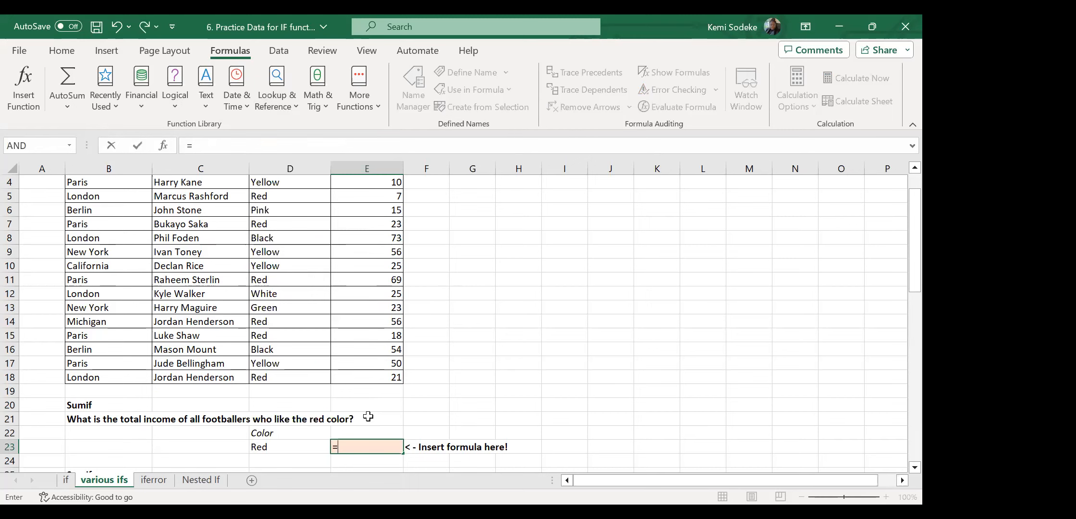
type("sumif(")
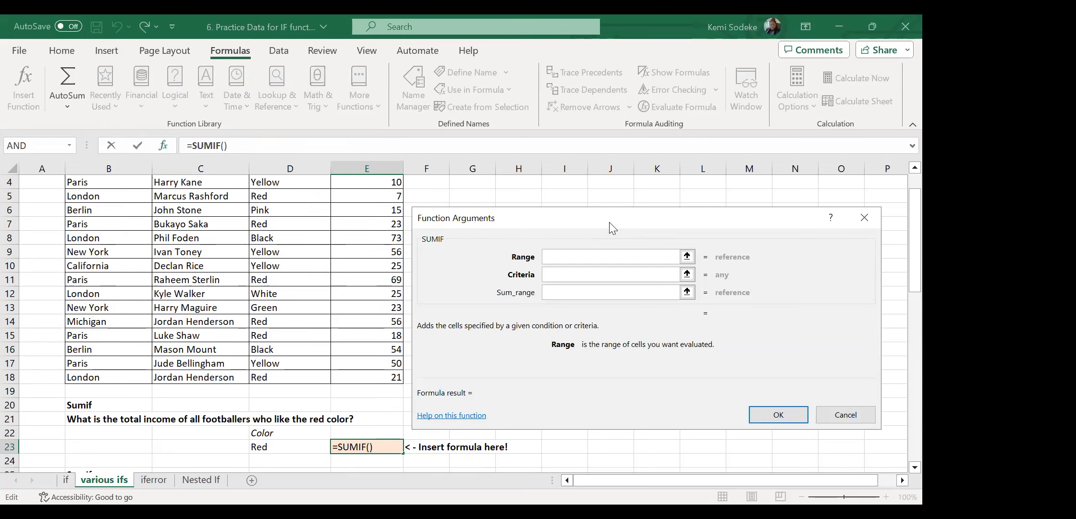
left_click_drag(609, 222, 623, 188)
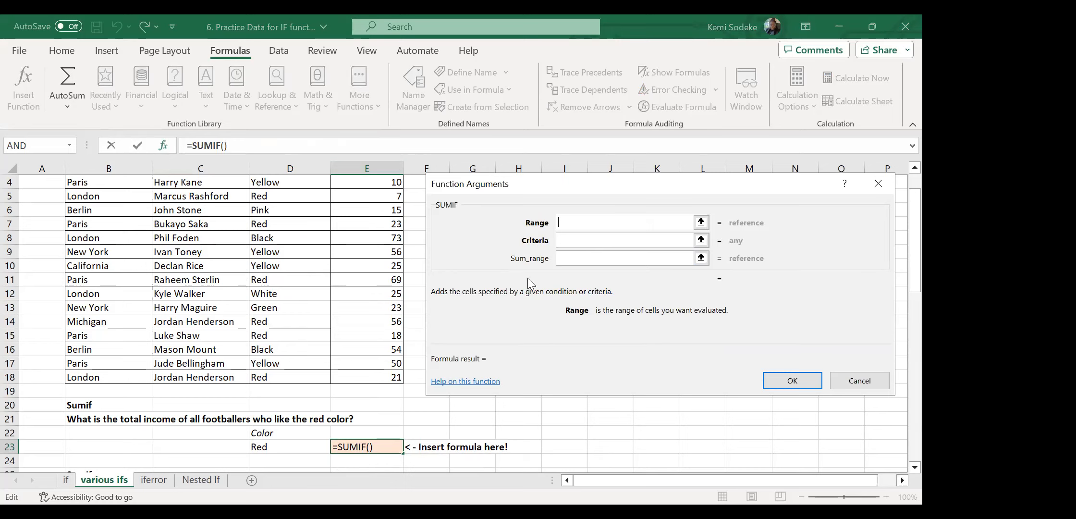
left_click(869, 382)
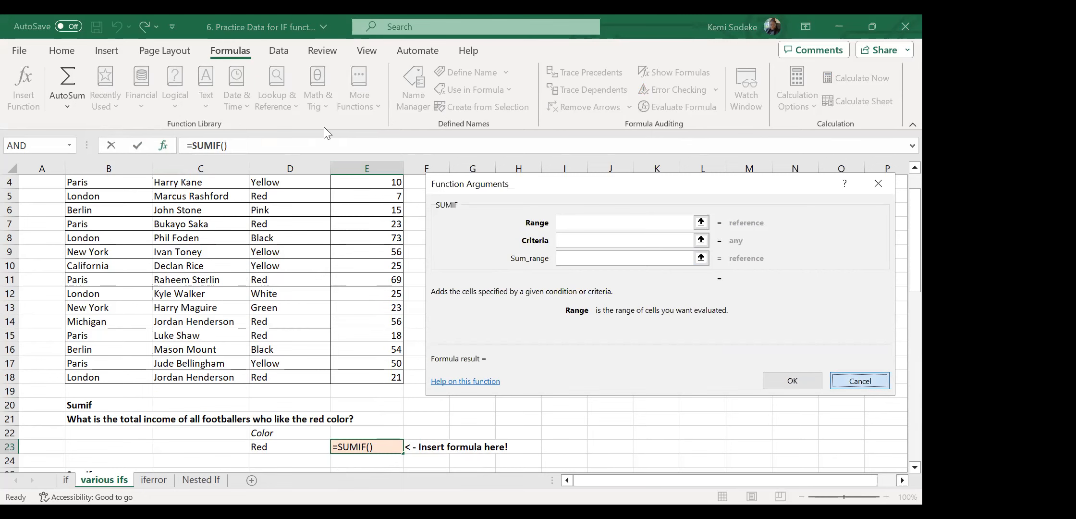
Insert SUMIF into E23 from the Math & Trig function list.
left_click(315, 105)
left_click_drag(415, 173, 427, 379)
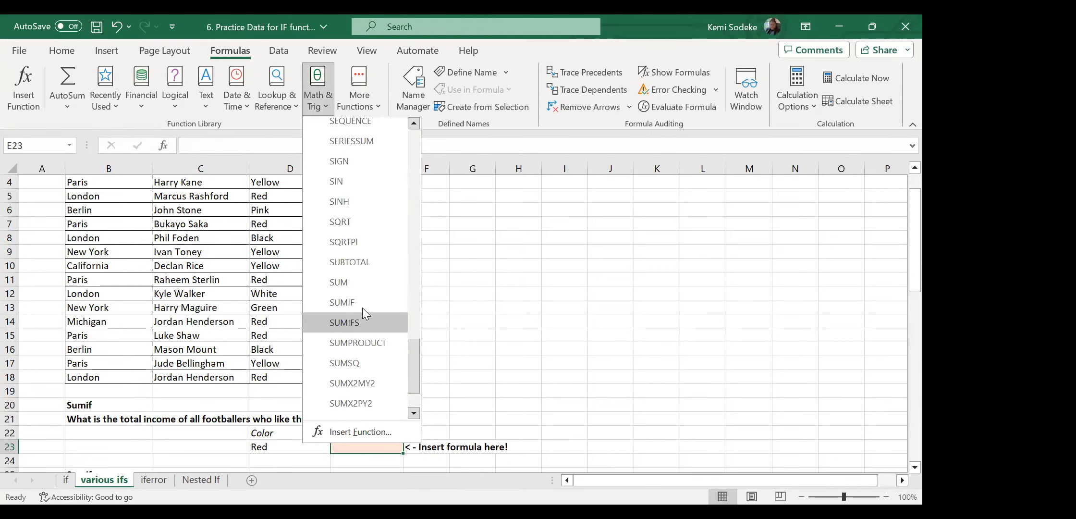
key("Return")
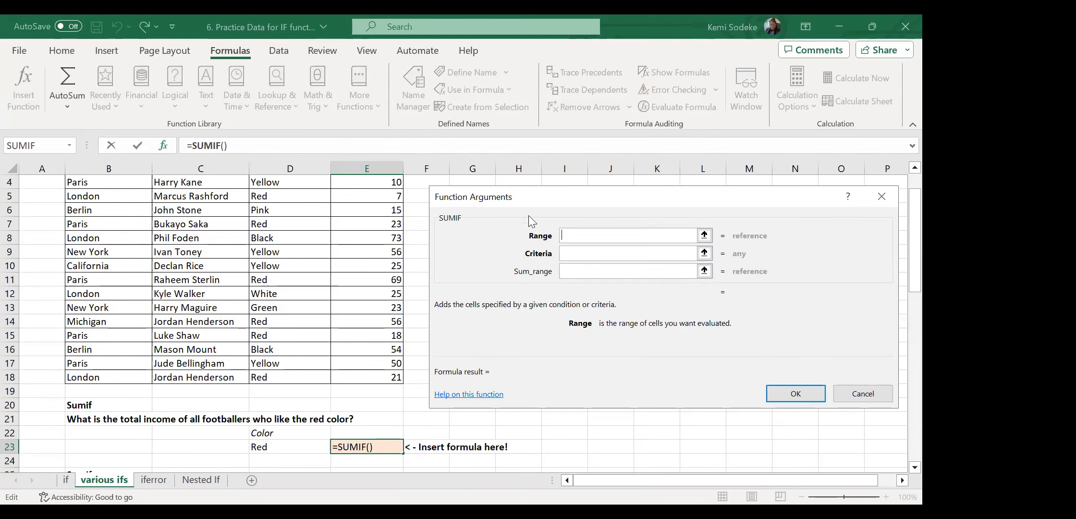
left_click_drag(587, 200, 670, 208)
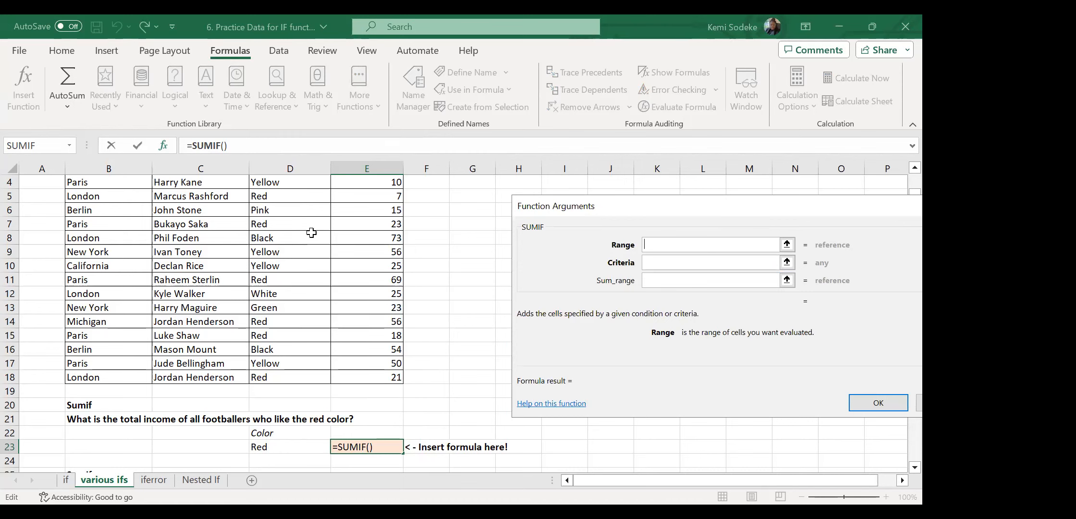
Set SUMIF's Range to D3:D18 and its Criteria to the Red value in D23.
scroll(308, 218, "up", 1)
left_click(308, 211)
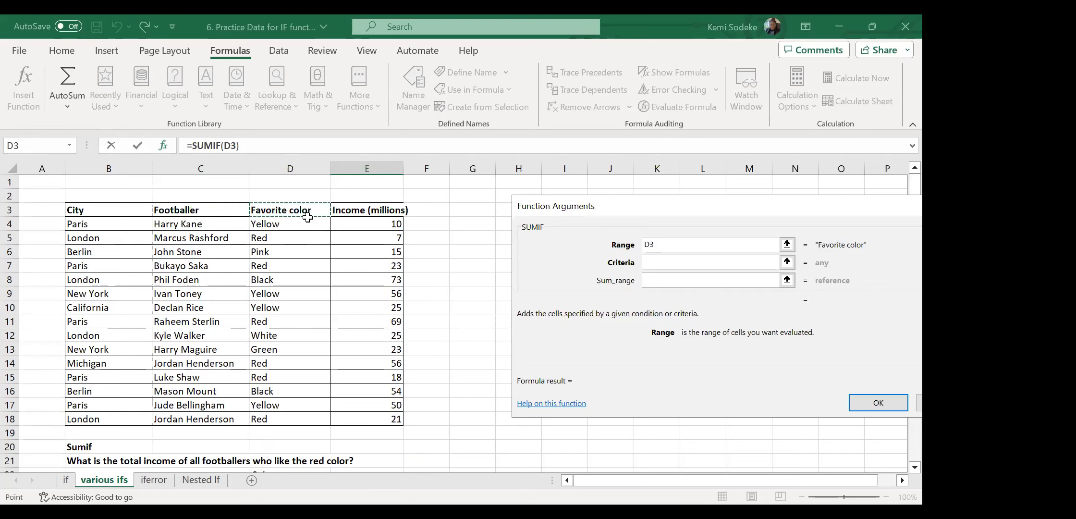
left_click(308, 417, "shift")
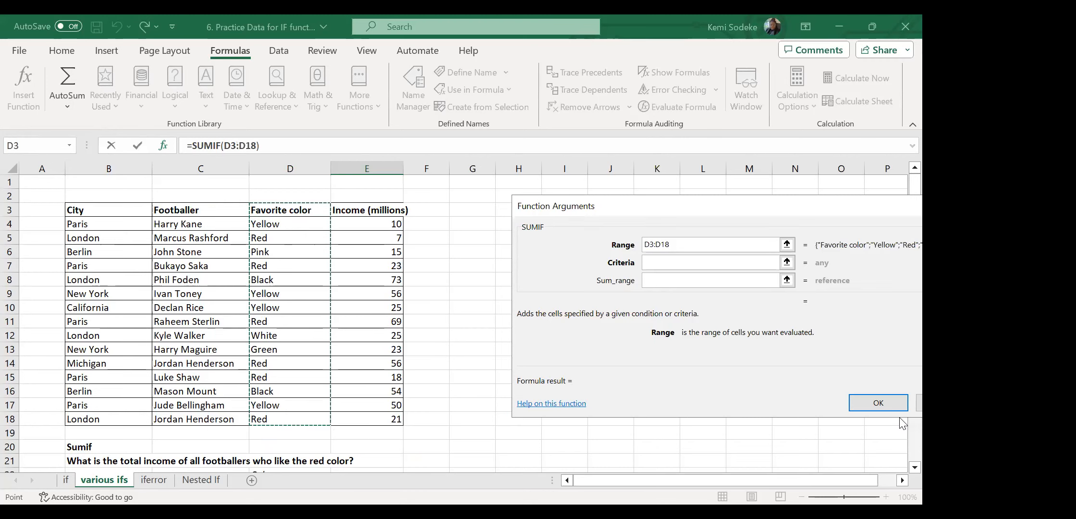
left_click(740, 267)
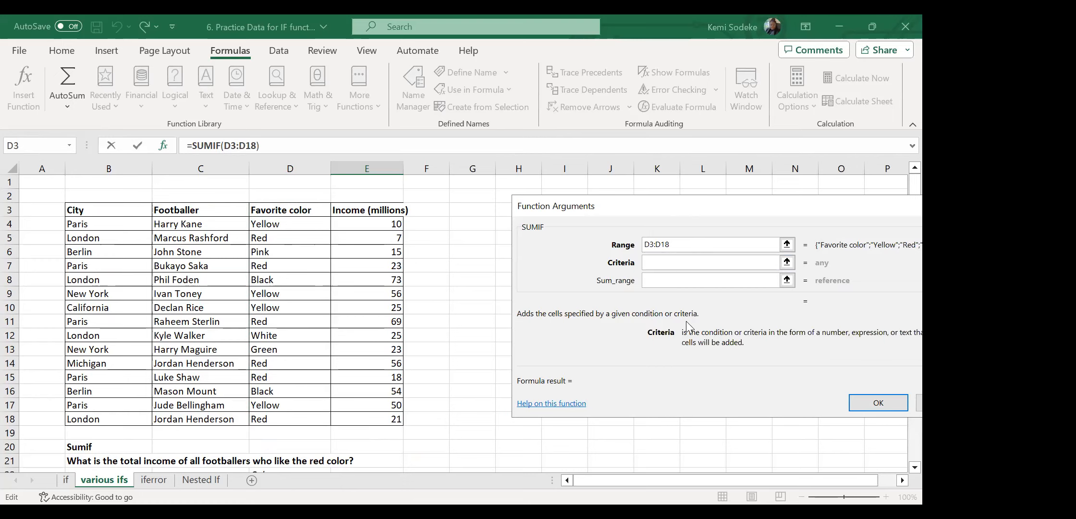
left_click(914, 467)
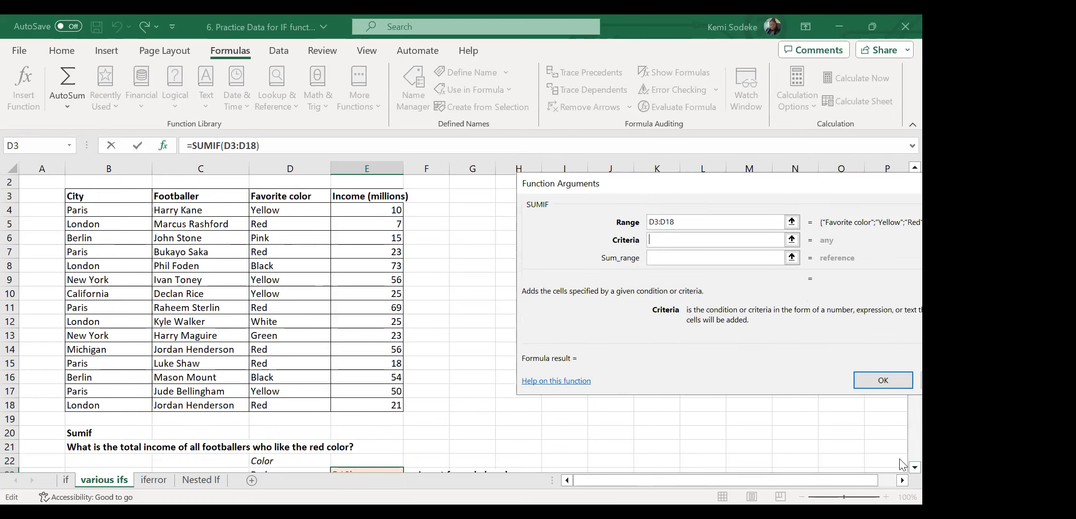
left_click(914, 467)
left_click(286, 462)
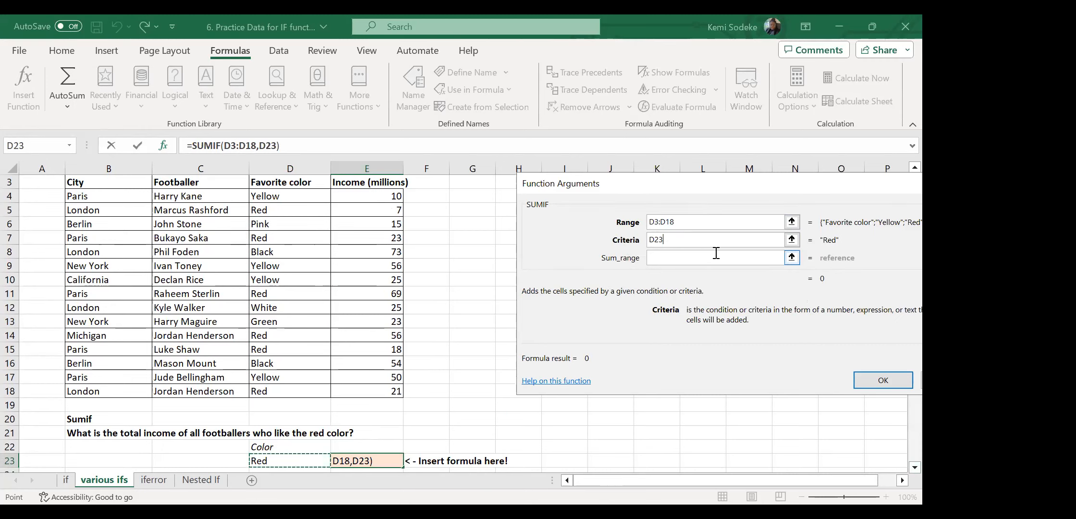
left_click(694, 257)
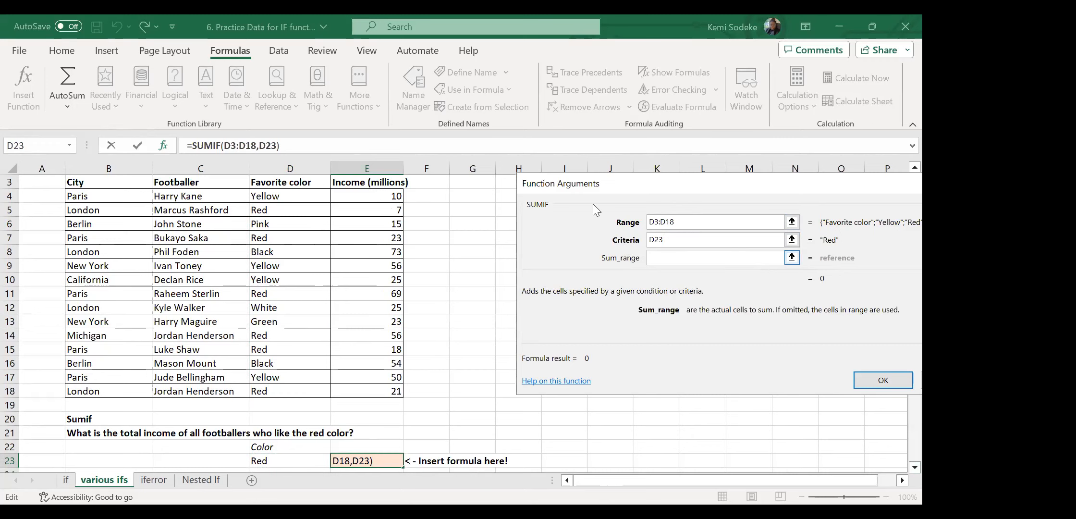
Set Sum_range to E4:E18, correct Range to D4:D18, and confirm, giving 194.
left_click(360, 198)
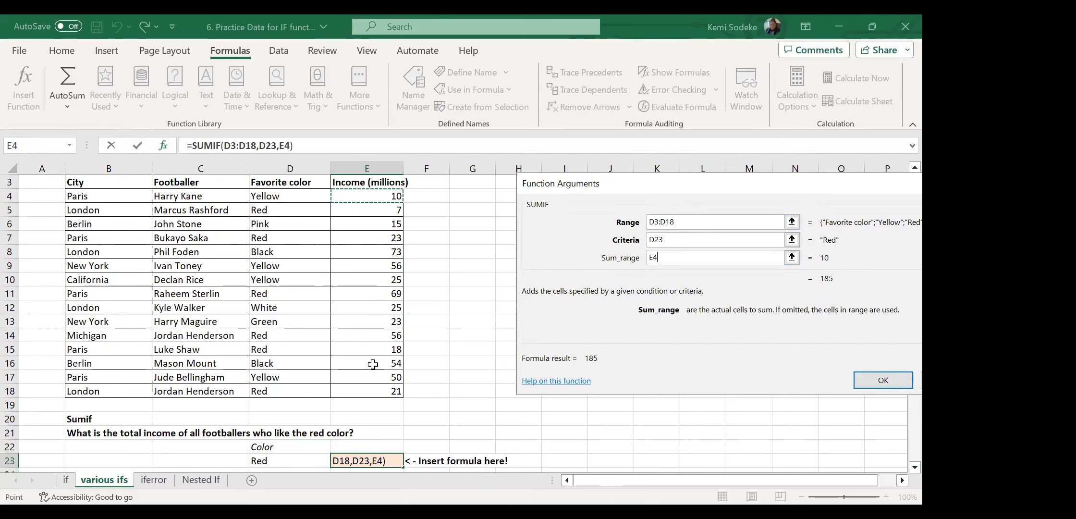
key("ctrl+shift+Down")
left_click(699, 225)
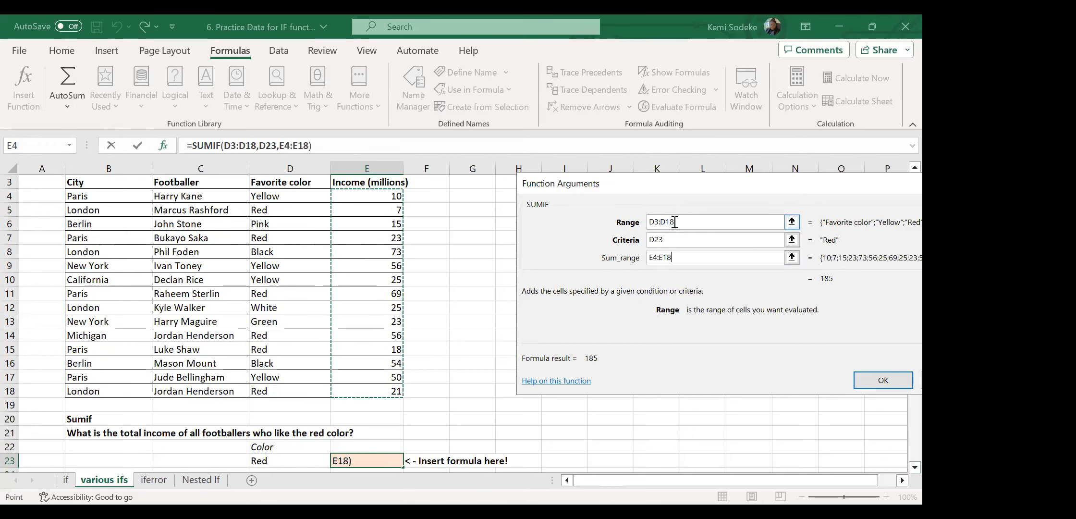
left_click(682, 220)
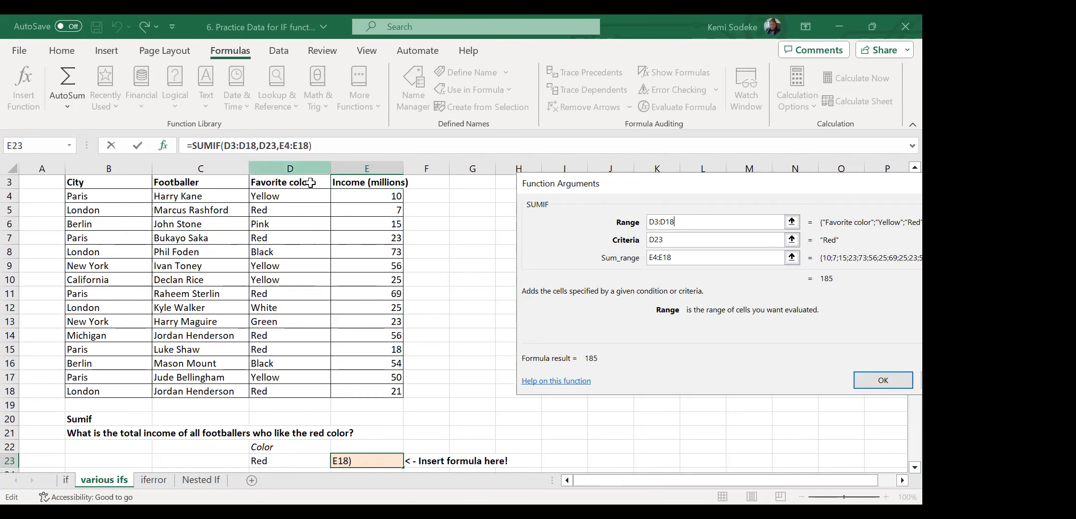
left_click(655, 219)
key("Delete")
type("4")
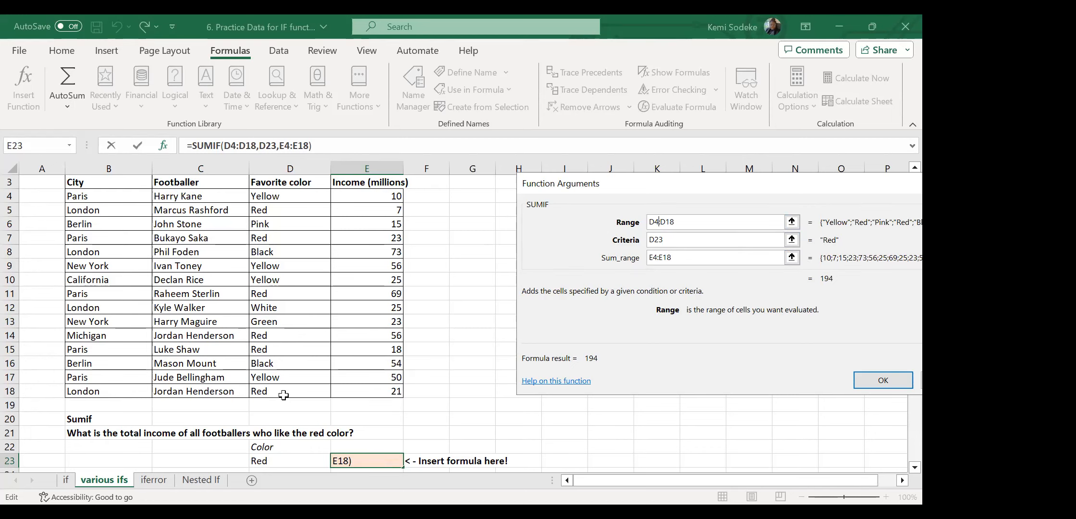
left_click(885, 388)
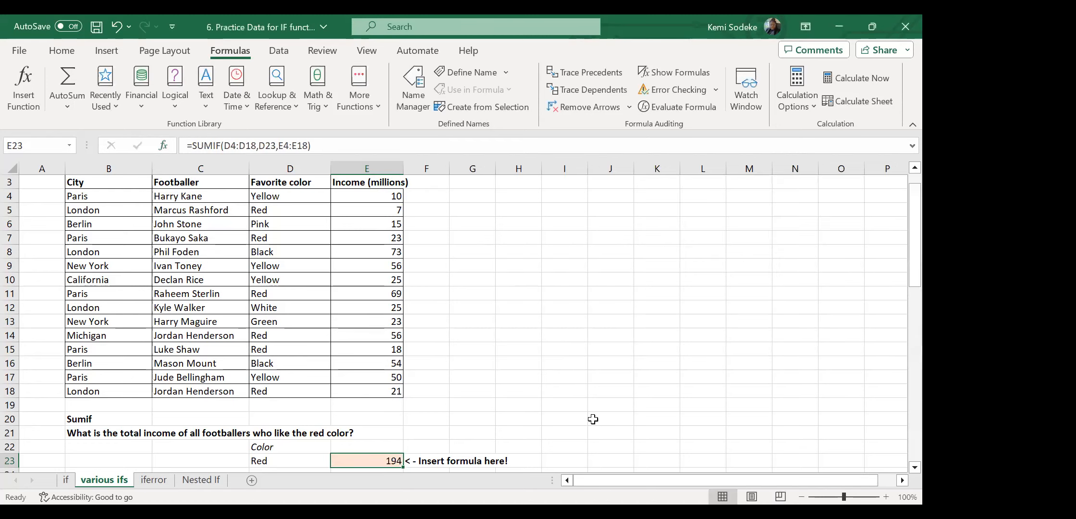
Select the Red entries D5, D11, D14, D15 and D18 together.
scroll(480, 432, "down", 1)
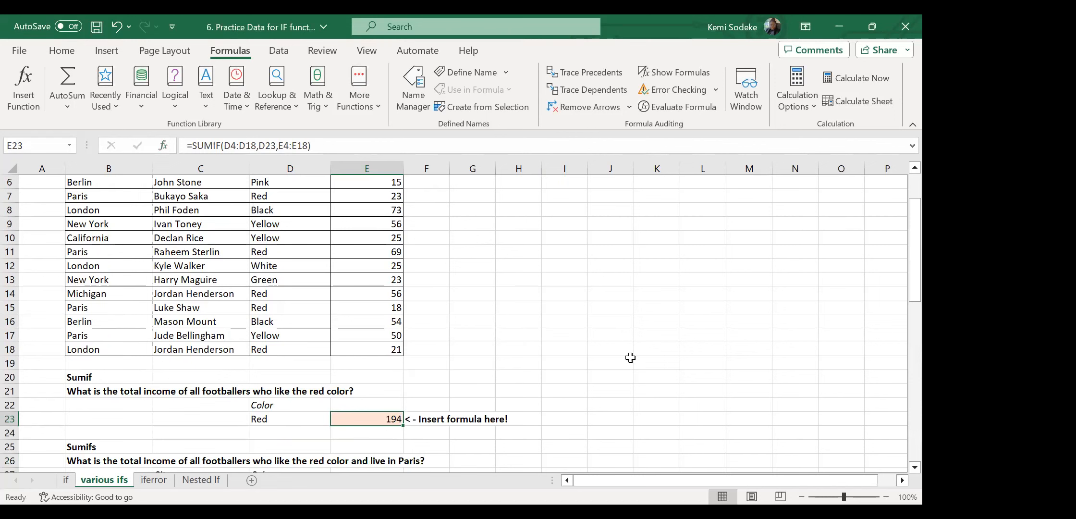
scroll(627, 337, "up", 1)
scroll(629, 333, "up", 1)
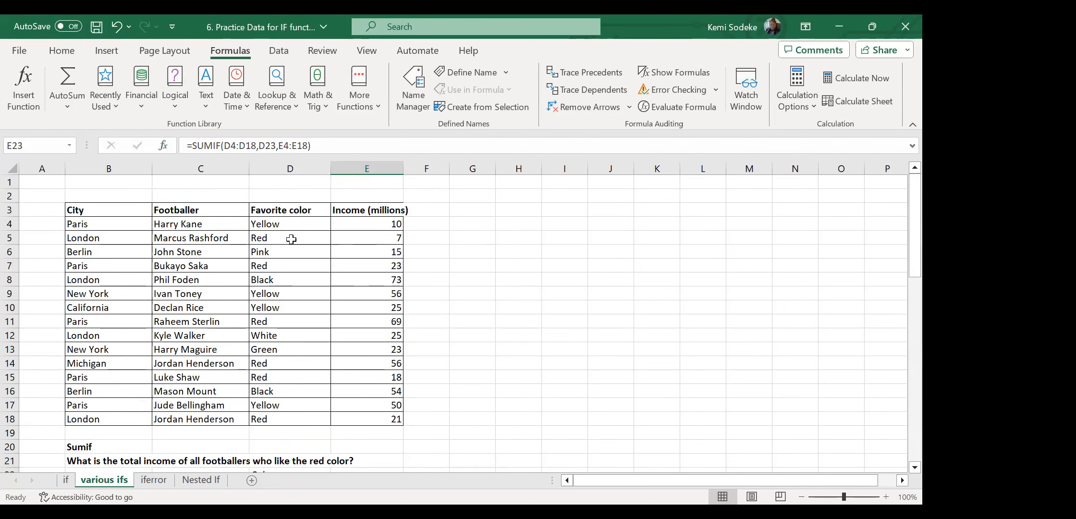
left_click(293, 243)
left_click(283, 323, "ctrl")
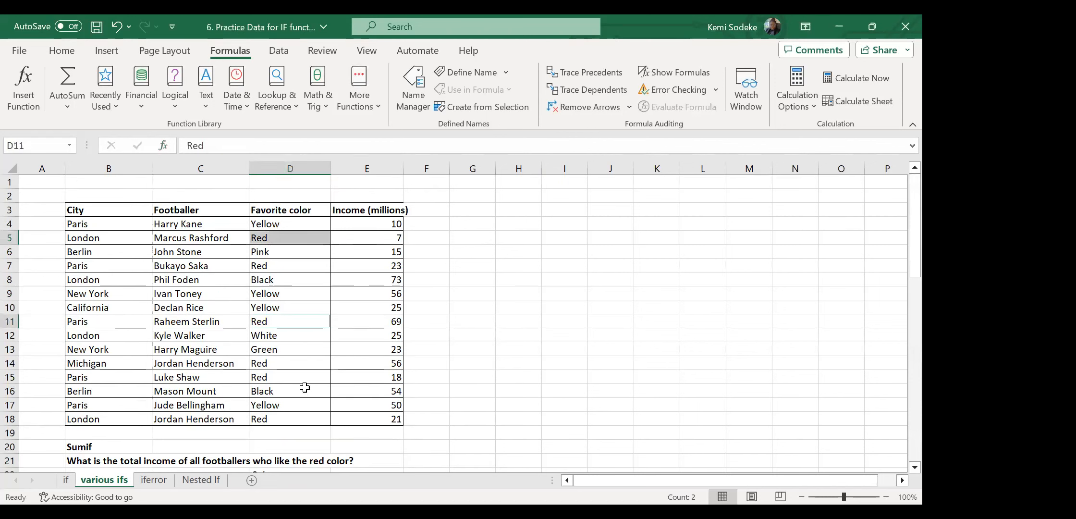
left_click(281, 363, "ctrl")
left_click(288, 378, "ctrl")
left_click(291, 419, "ctrl")
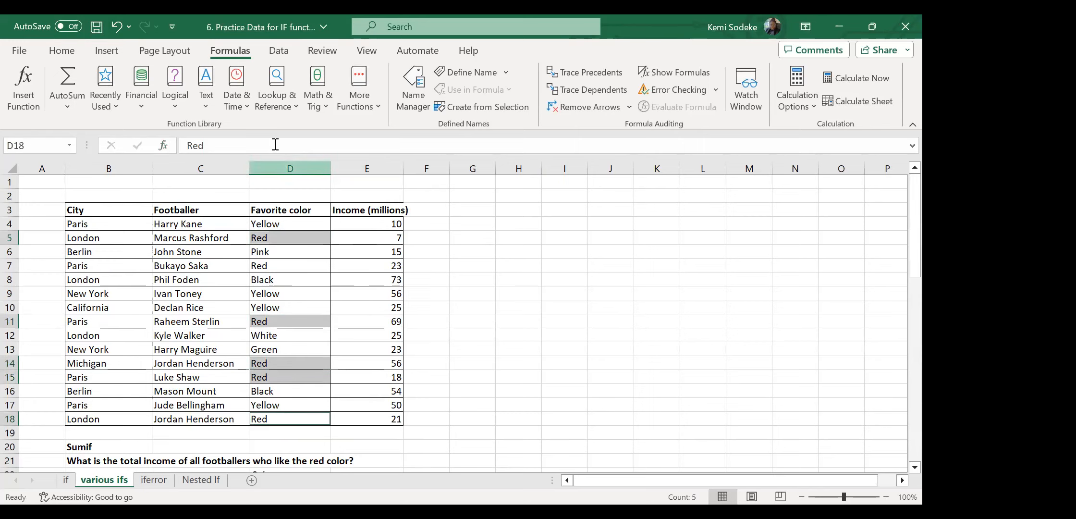
Give the selected cells a red fill from Home > Fill Color and recheck E23's 194.
left_click(63, 52)
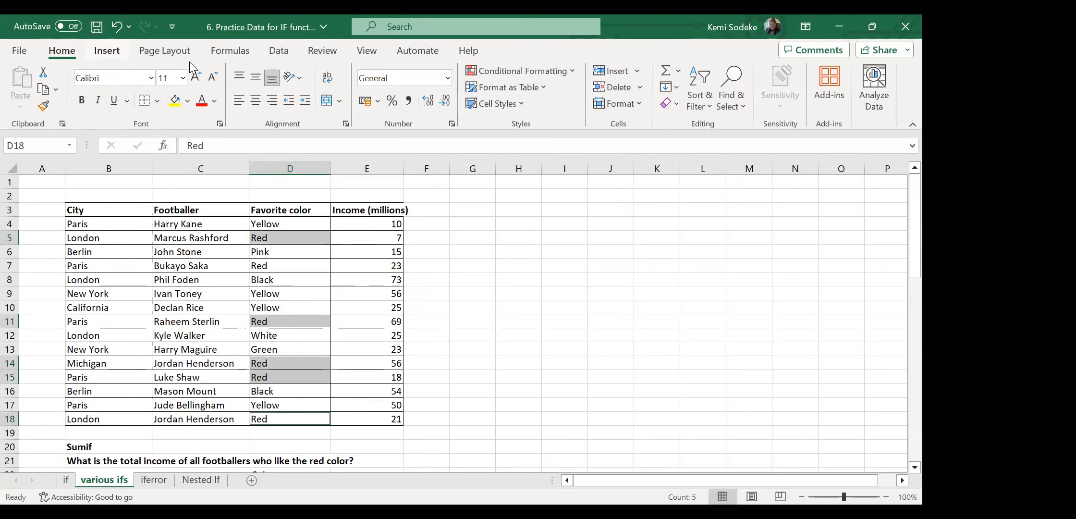
left_click(188, 101)
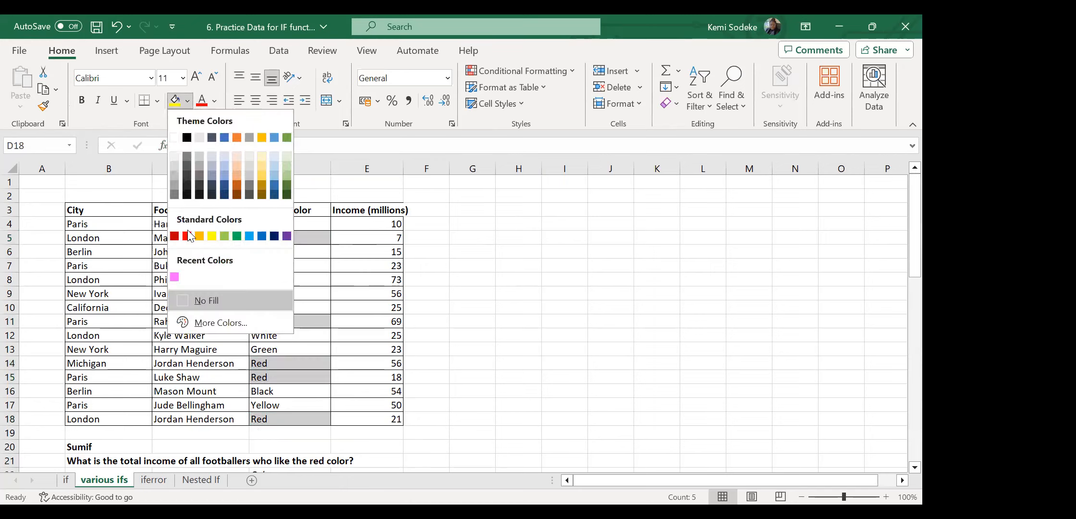
left_click(187, 237)
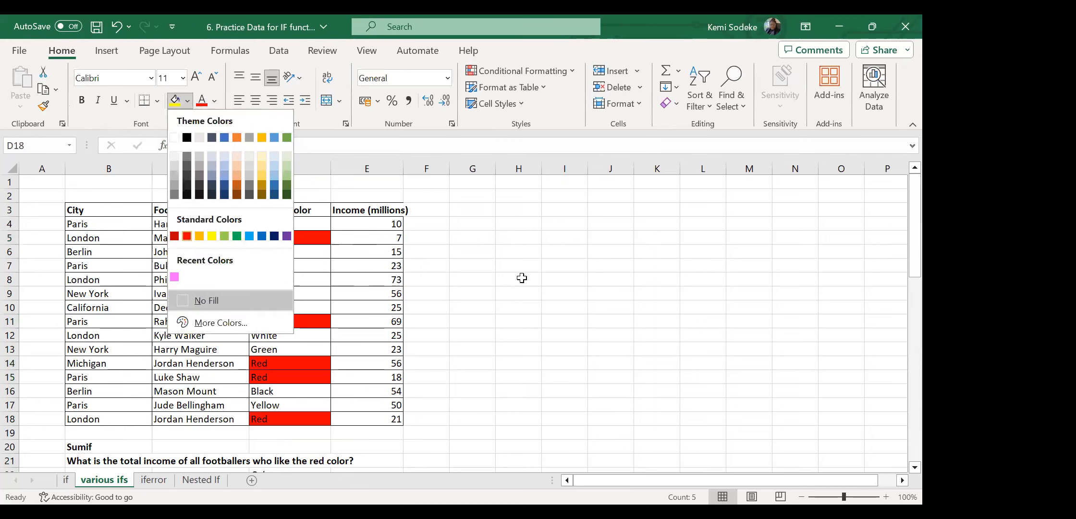
scroll(572, 372, "down", 2)
left_click(391, 405)
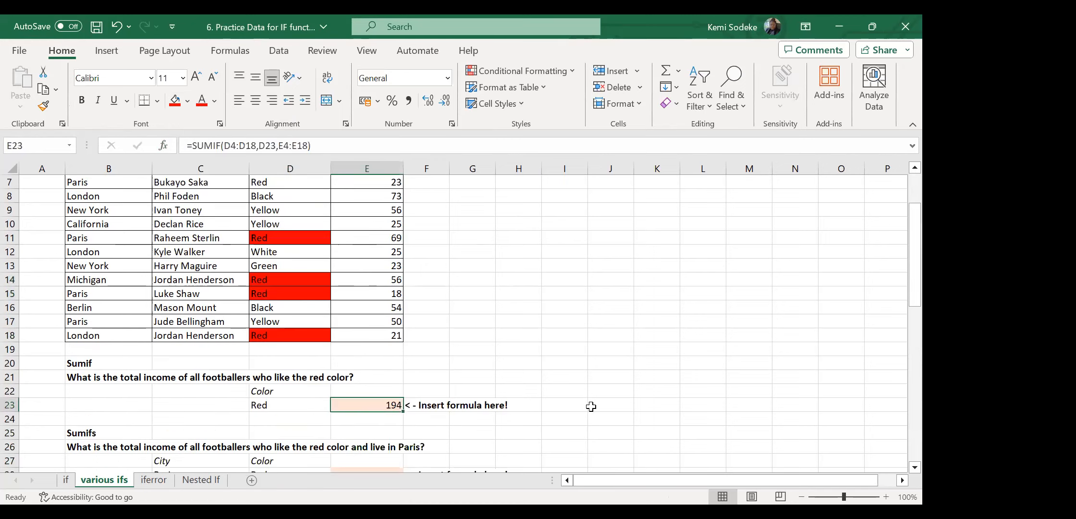
scroll(592, 405, "up", 2)
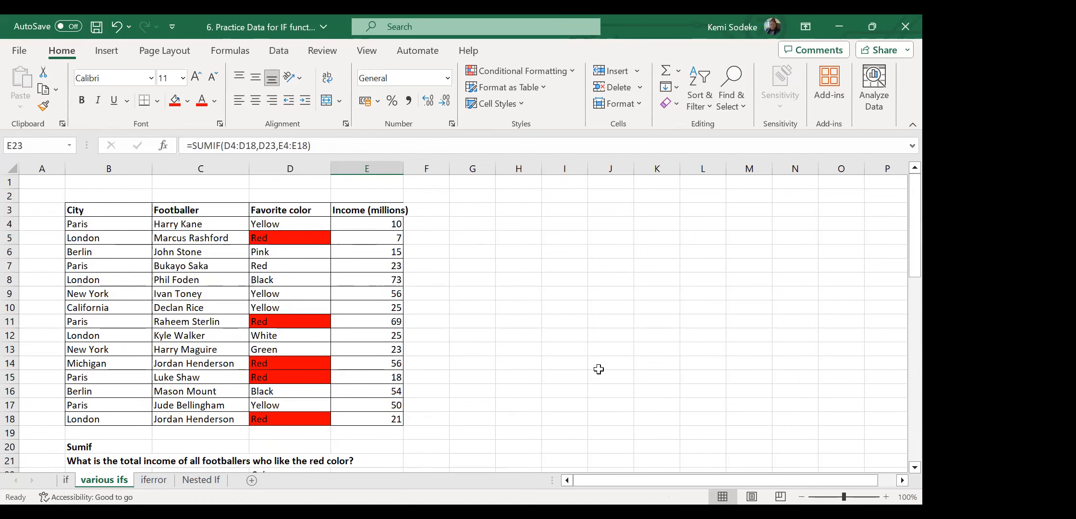
Enter =E5+E11+E14+E15+E18 in G5, giving 171, and compare it with E23's 194.
left_click(466, 242)
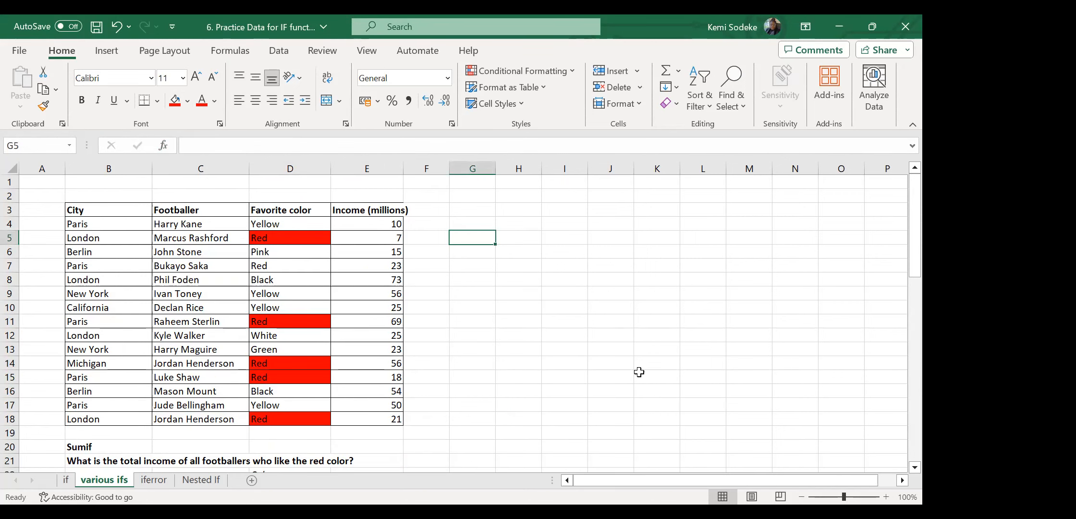
type("=")
left_click(391, 239)
type("+")
left_click(396, 325)
type("+")
left_click(380, 364)
type("+")
left_click(383, 378)
type("+")
left_click(382, 419)
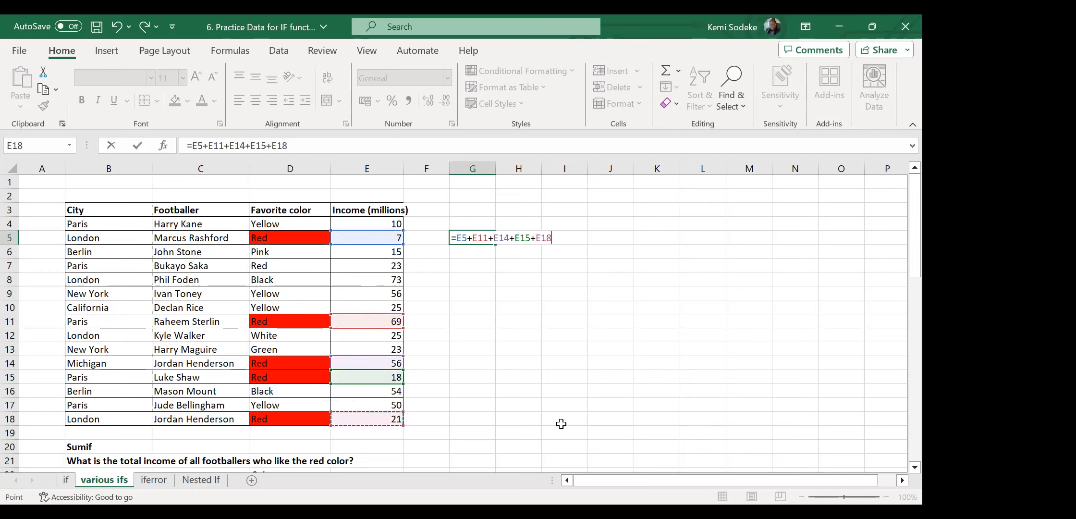
key("Return")
scroll(523, 293, "down", 3)
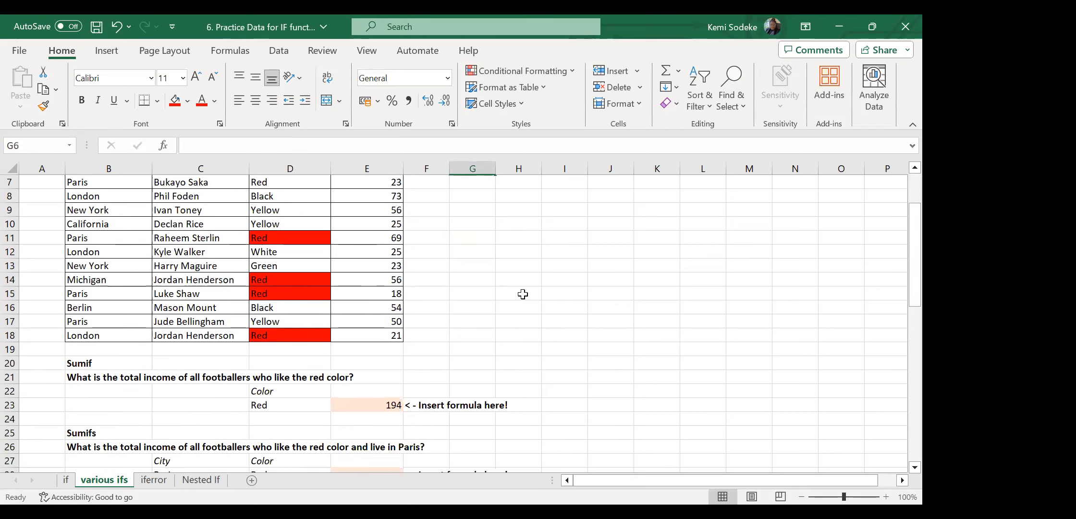
left_click(378, 363)
scroll(489, 321, "up", 3)
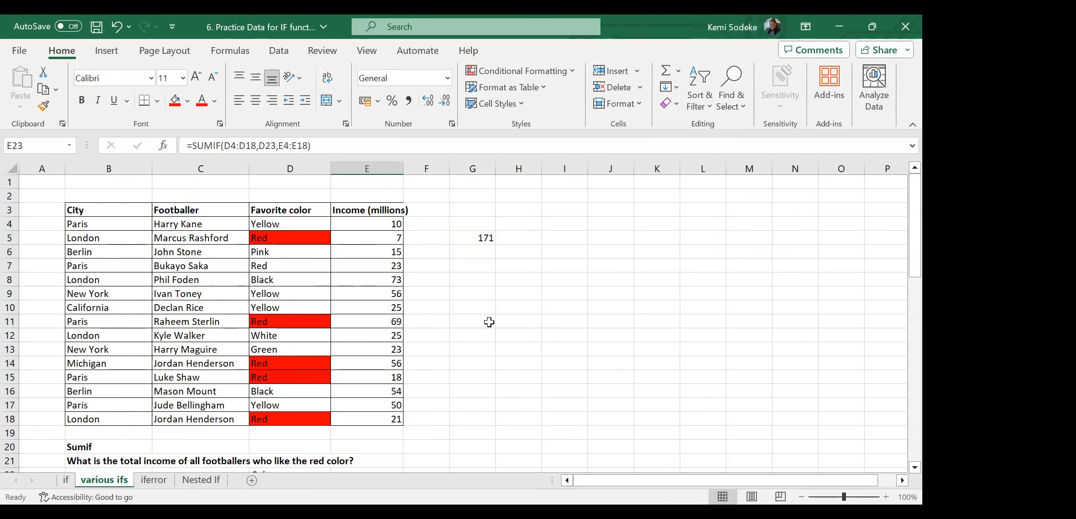
Fill the missed Red entry D7 red and append +E7 to G5, bringing it to 194.
left_click(286, 265)
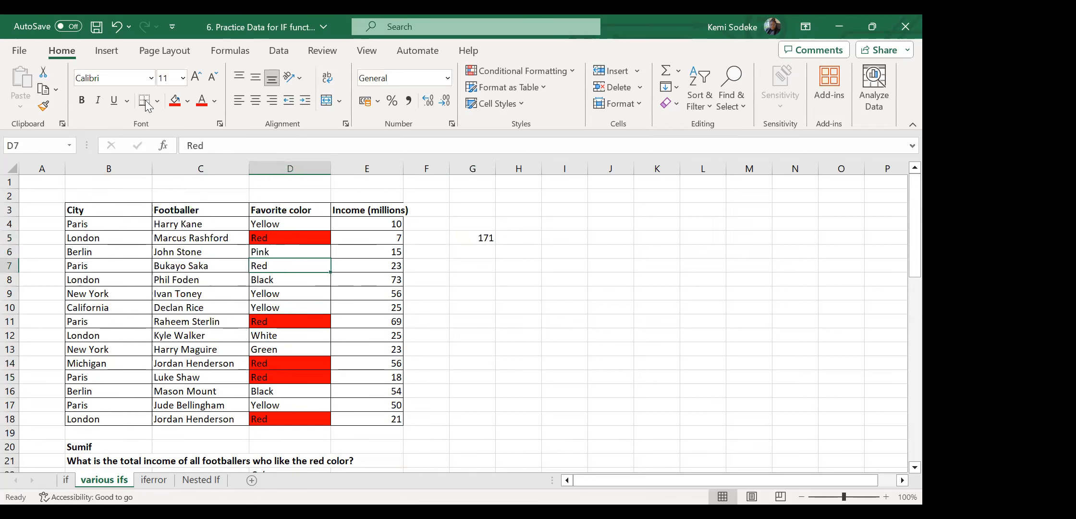
left_click(174, 100)
left_click(487, 238)
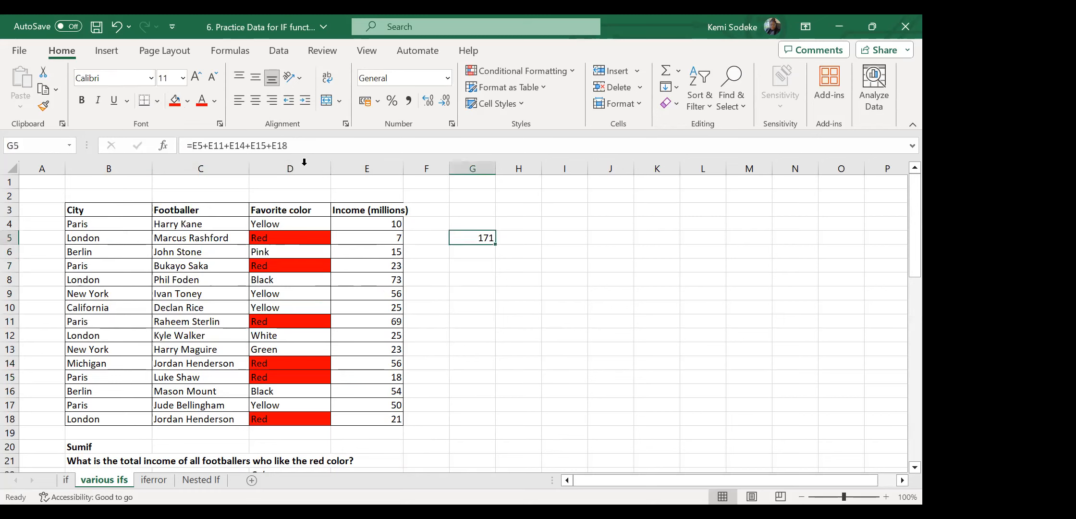
left_click(311, 148)
type("+")
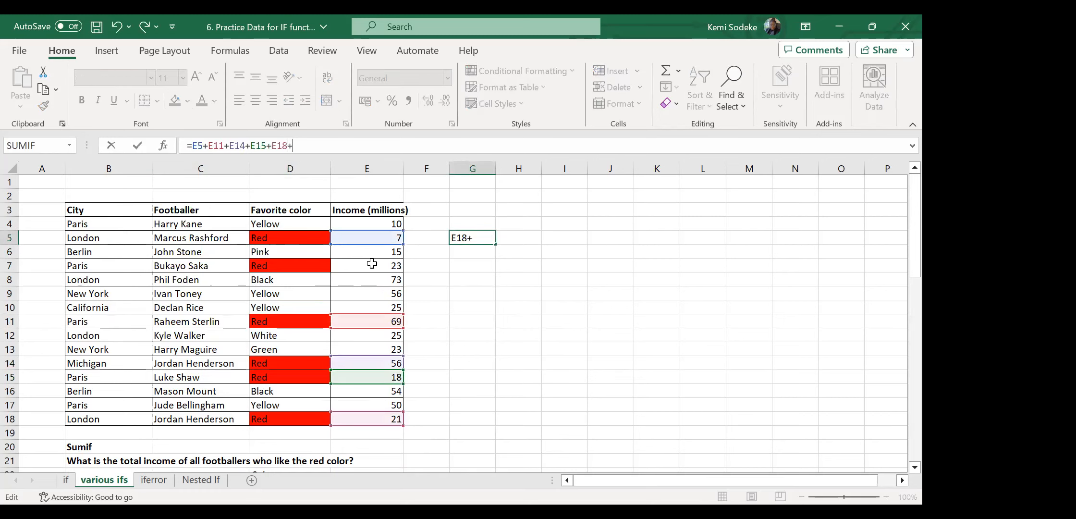
left_click(372, 265)
key("Return")
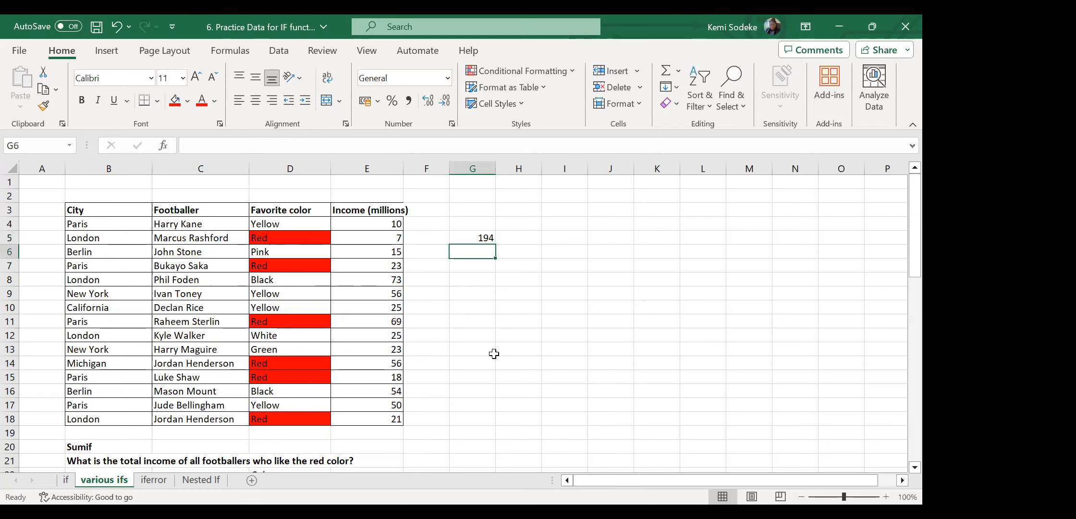
left_click(483, 237)
scroll(569, 335, "down", 2)
scroll(570, 345, "up", 2)
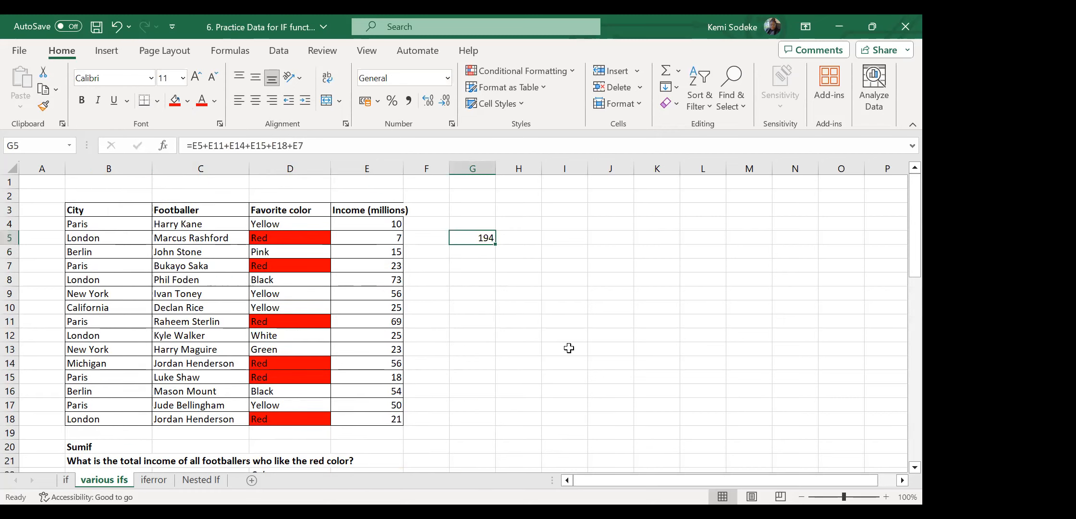
scroll(508, 421, "down", 2)
left_click(384, 405)
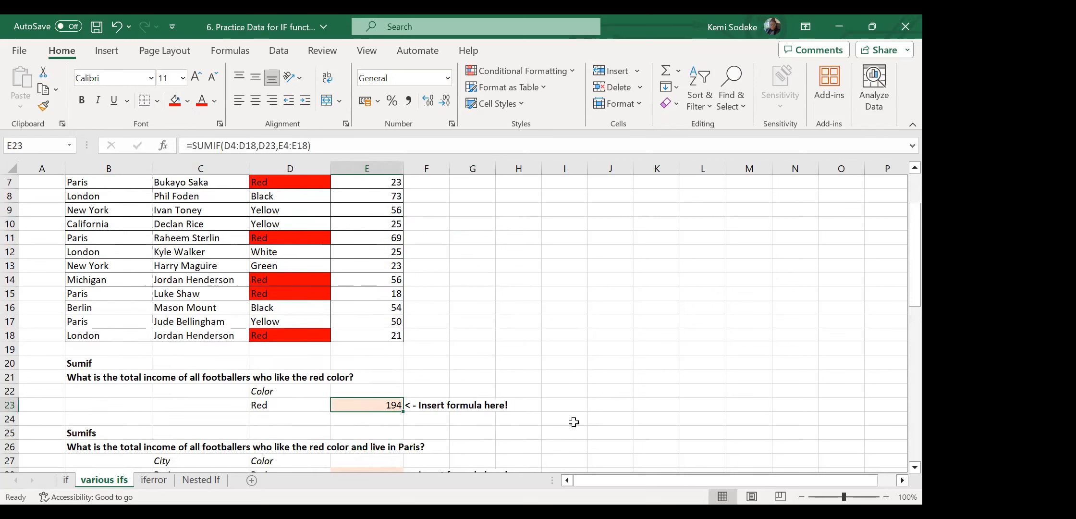
Scroll the sheet up and back down to bring E23 into view for retyping.
scroll(572, 394, "up", 2)
scroll(494, 365, "down", 1)
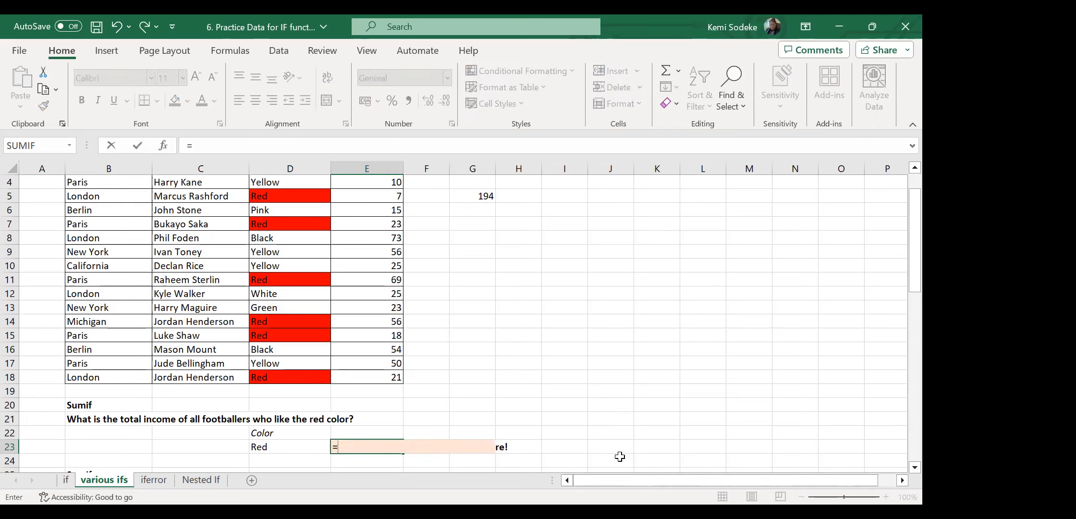
Retype =SUMIF(D4:D18,D23,E4:E18) in E23, returning 194 for Red.
key("Delete")
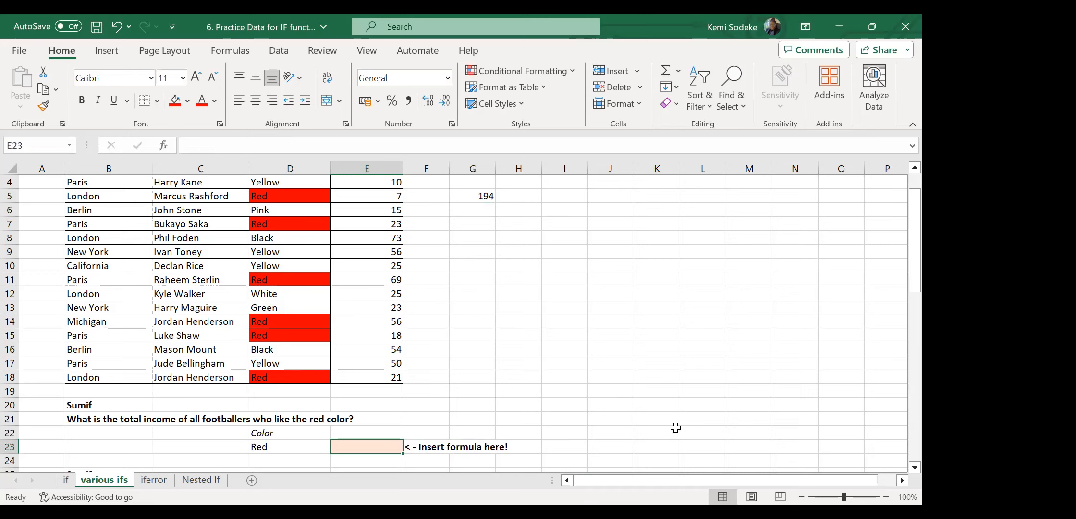
type("=")
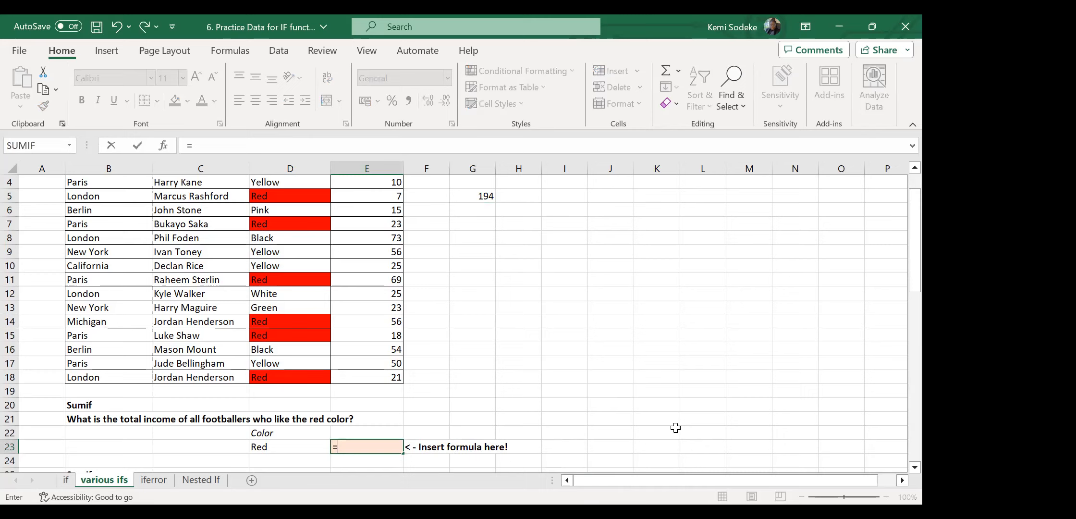
type("sumif(")
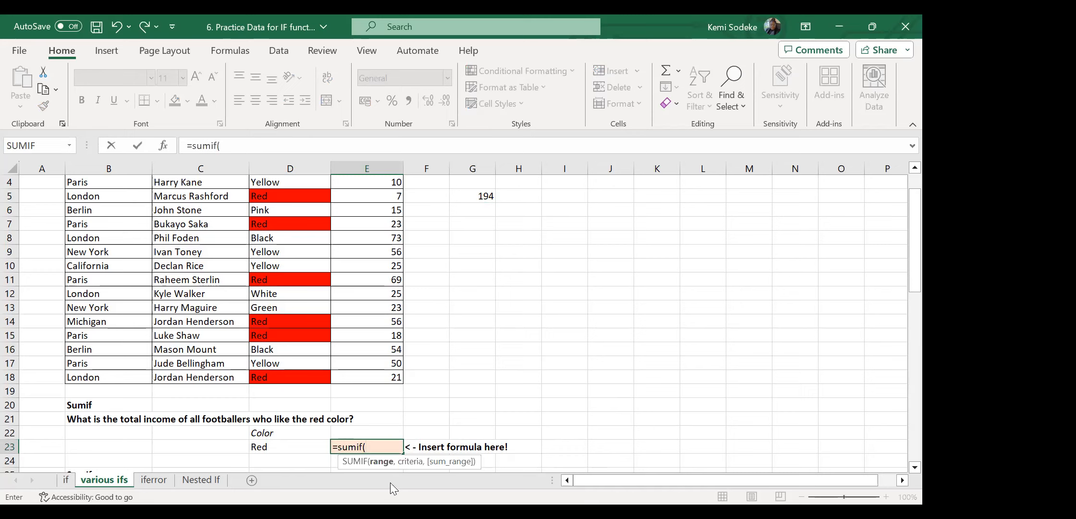
left_click(277, 376)
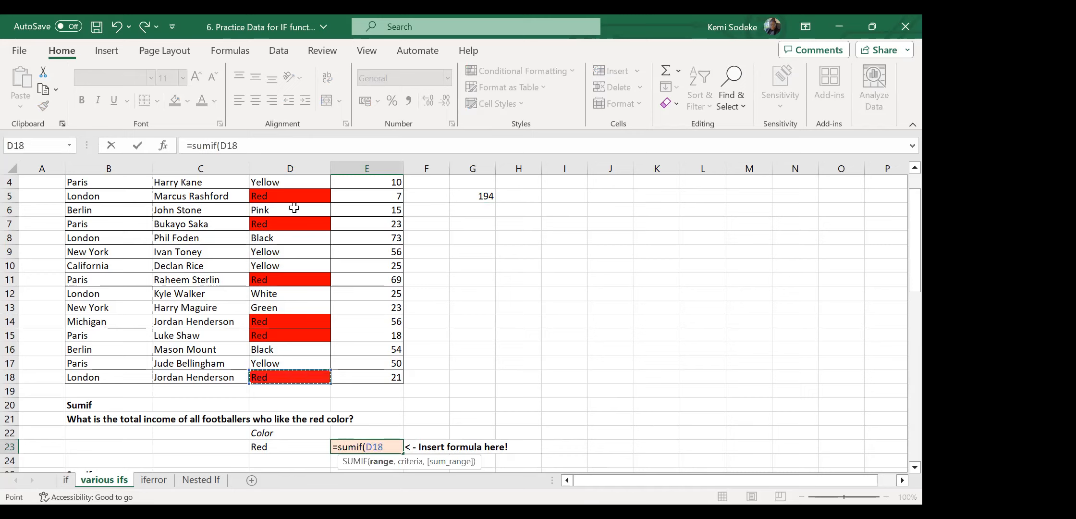
key("ctrl+shift+Up")
key("shift+Down")
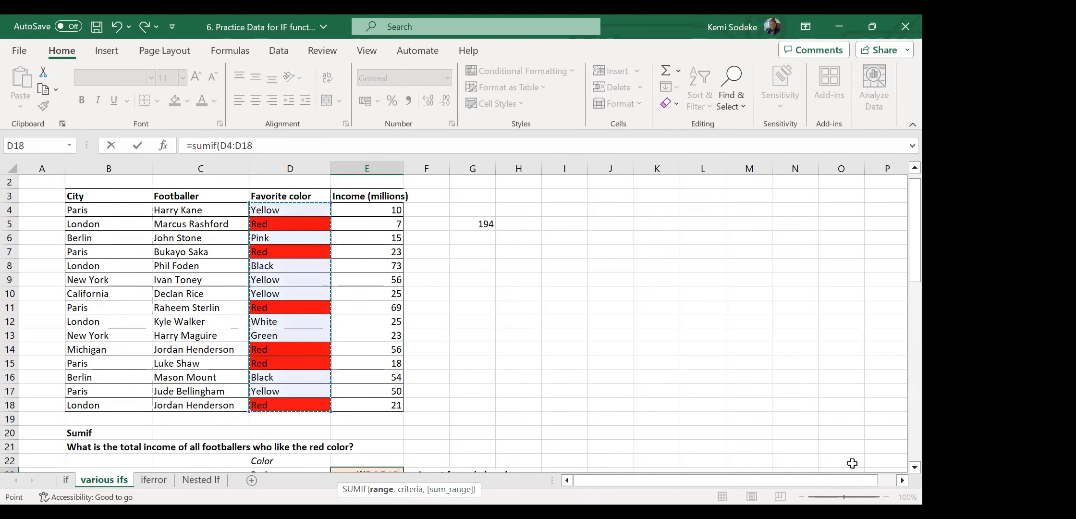
left_click(914, 467)
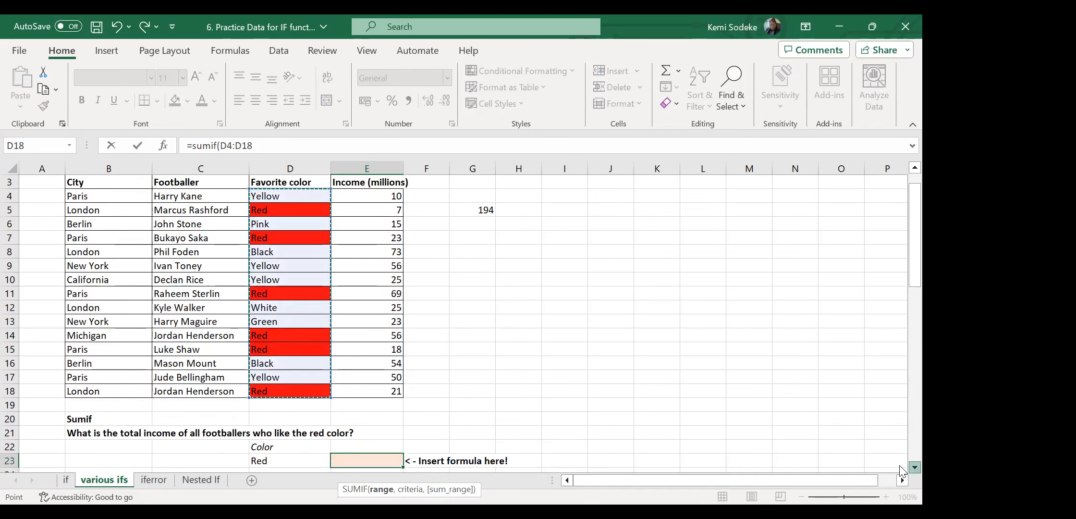
double_click(915, 467)
type(",")
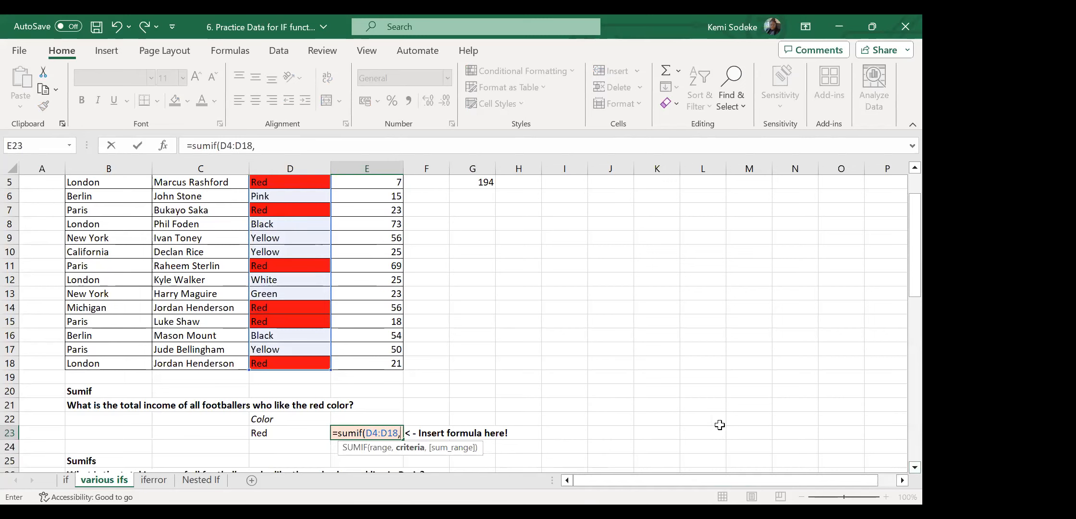
left_click(269, 434)
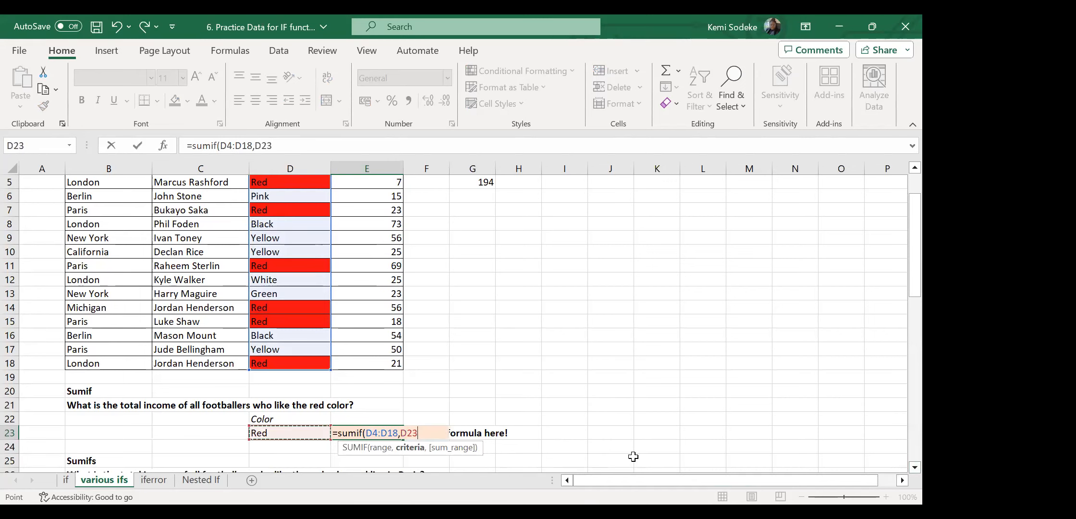
type(",")
left_click_drag(388, 364, 384, 204)
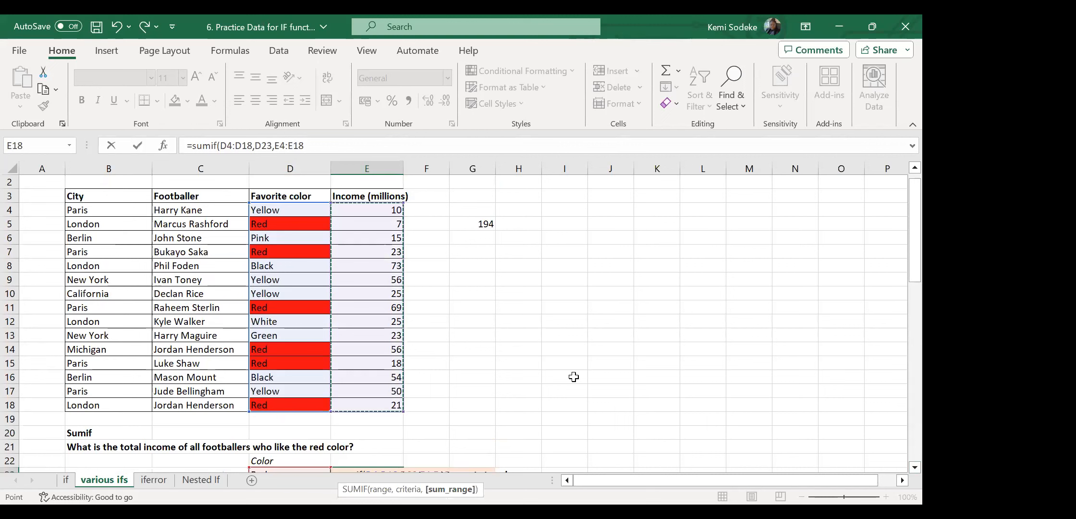
type(")")
key("Return")
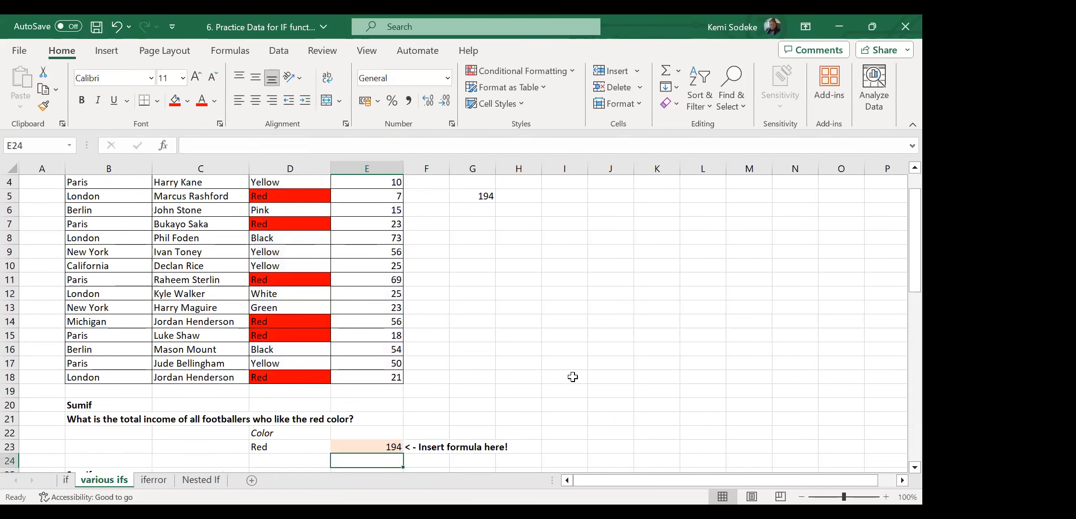
Change the D23 criterion to Yellow so E23 recalculates to 141.
left_click(387, 443)
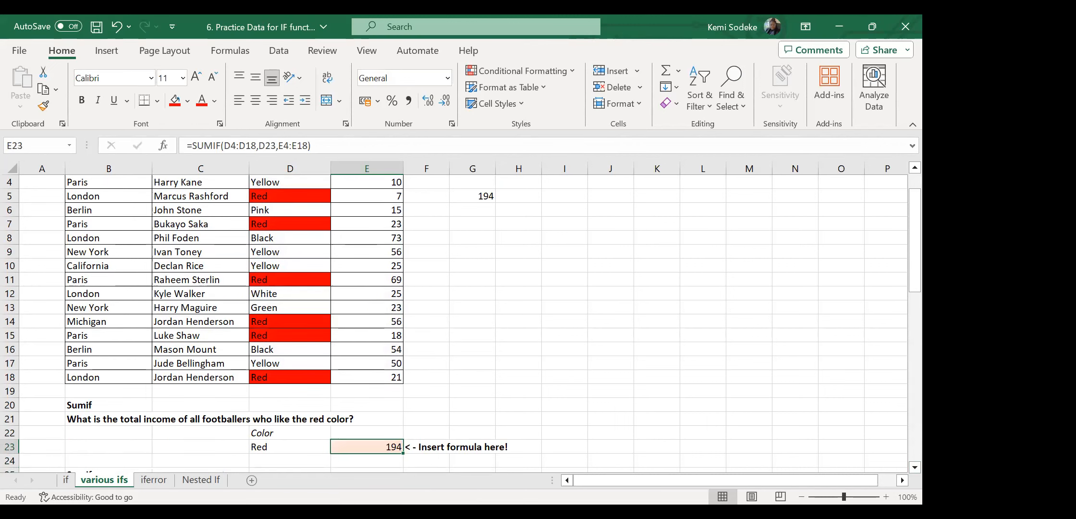
left_click(271, 443)
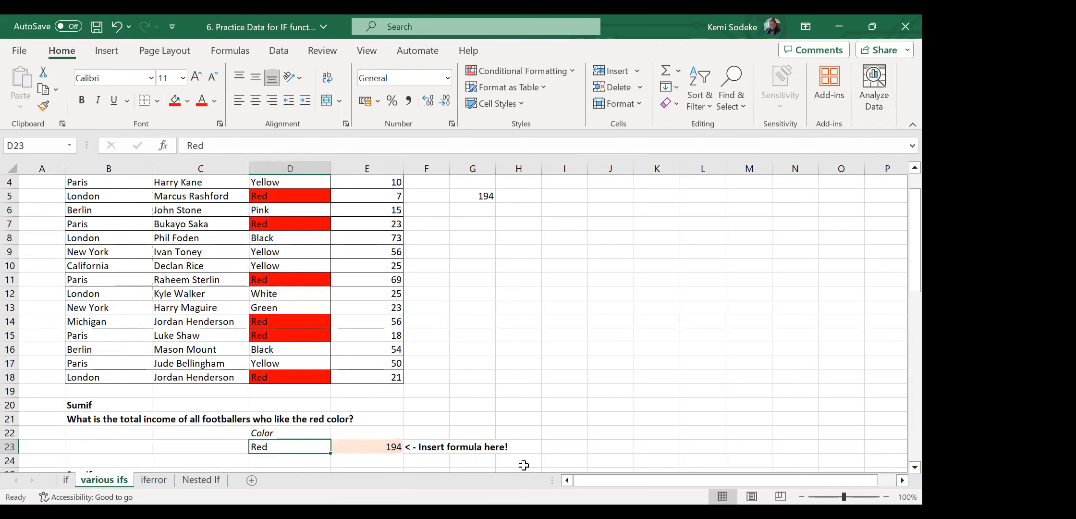
type("Yellow")
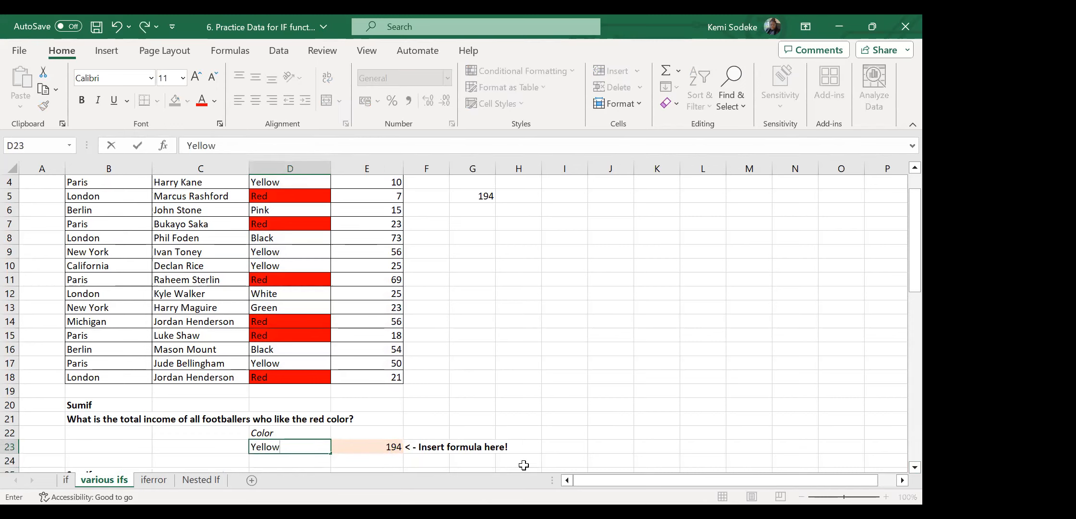
key("Return")
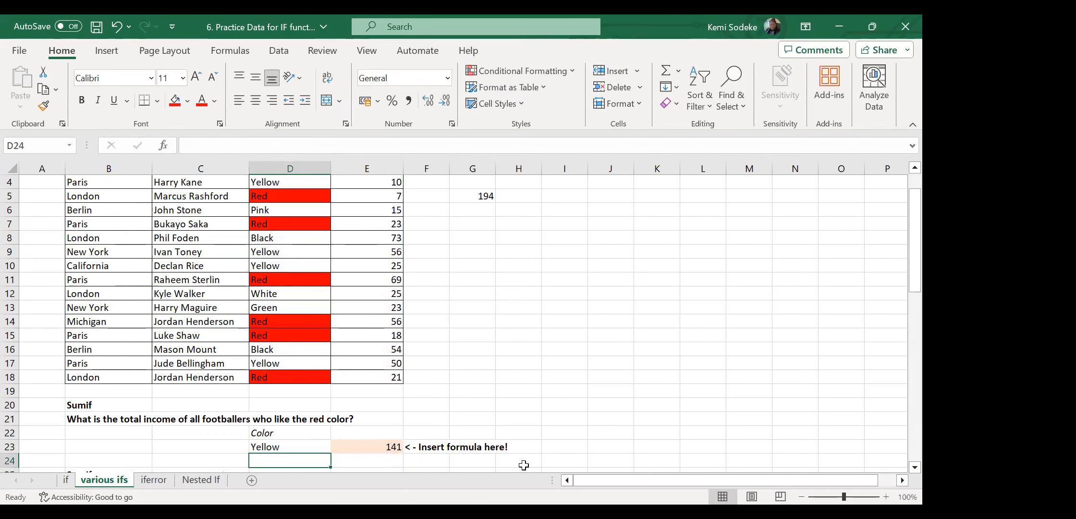
left_click(389, 450)
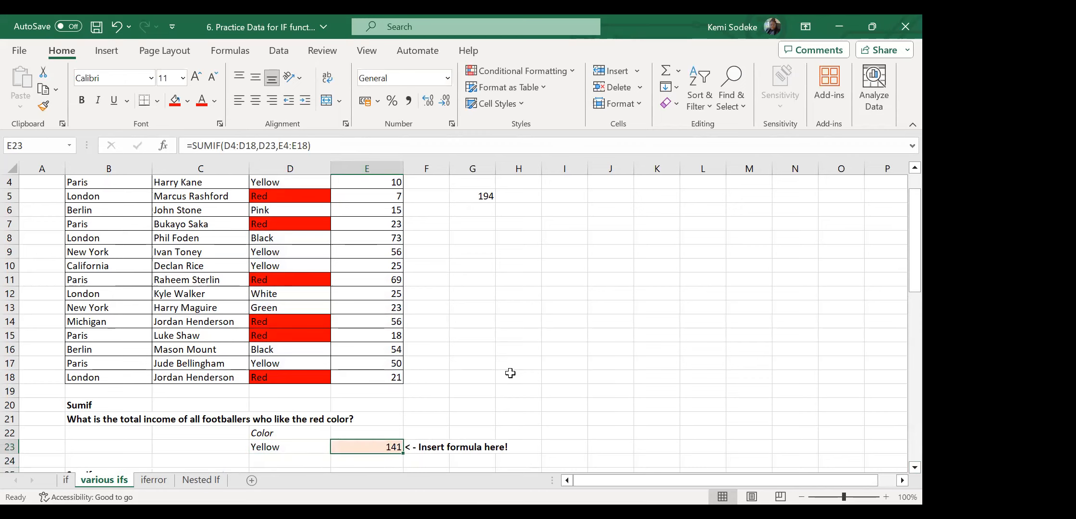
Fill the Yellow cells D4, D9, D10 and D17 with yellow.
left_click(387, 365)
left_click(308, 362)
left_click(287, 266, "ctrl")
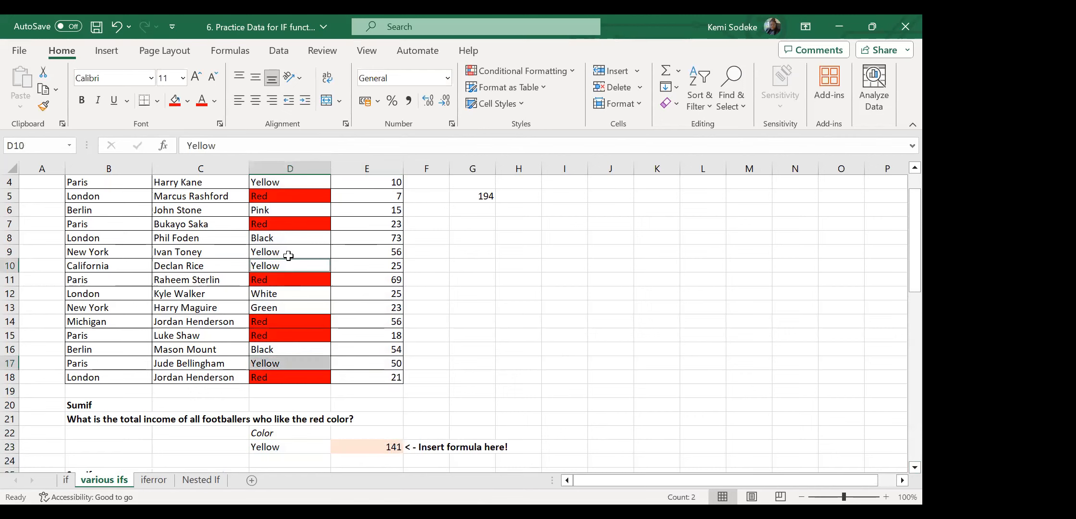
left_click(288, 253, "ctrl")
scroll(529, 332, "up", 1)
left_click(303, 222, "ctrl")
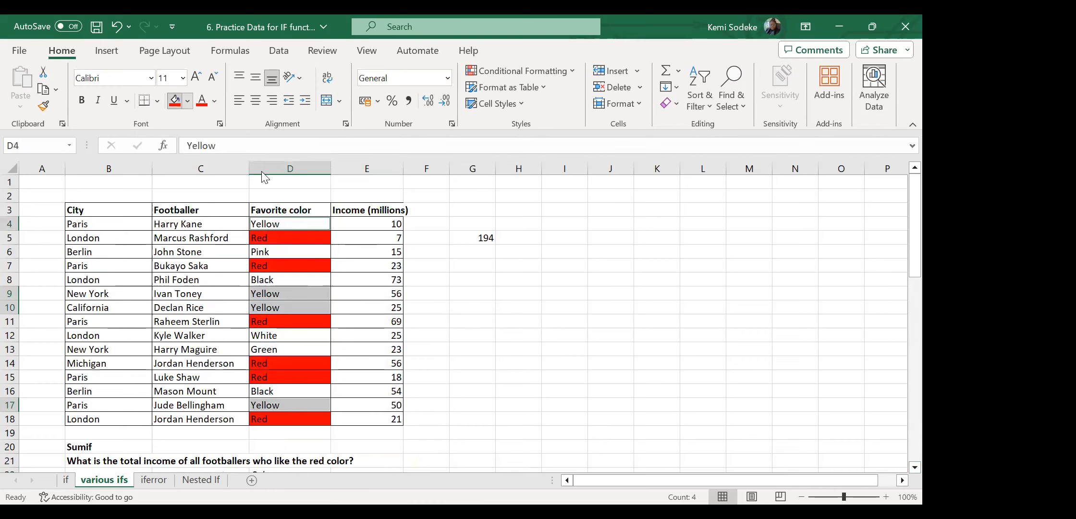
left_click(187, 100)
left_click(212, 235)
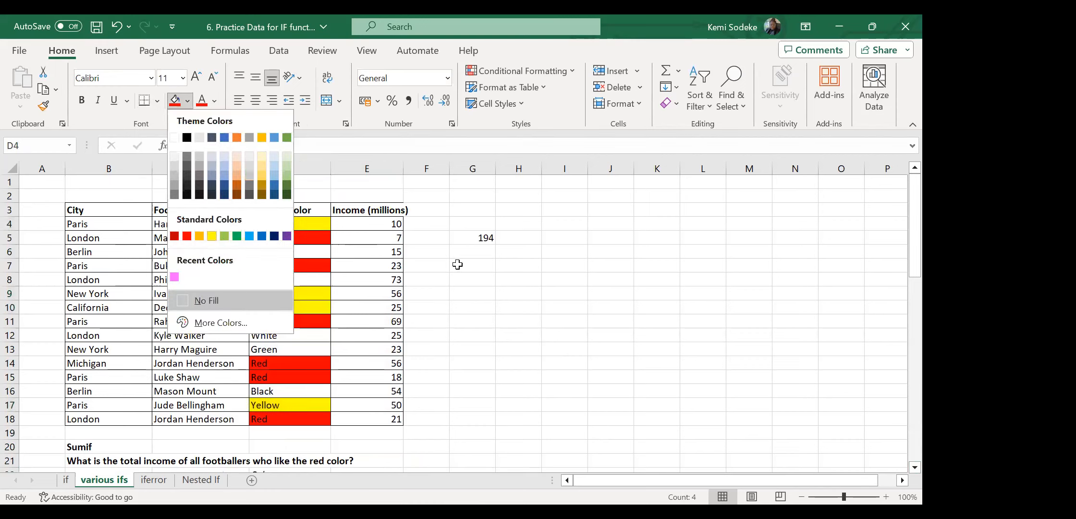
Enter the manual check sum =E4+E9+E10+E17 in G8, giving 141.
left_click(522, 239)
left_click(486, 252)
left_click(478, 277)
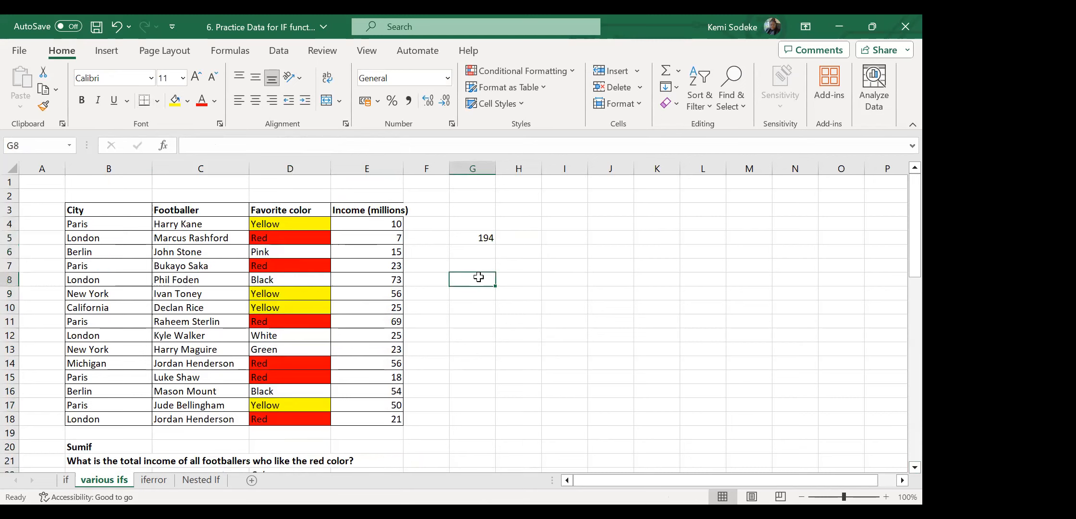
type("=")
left_click(390, 226)
type("+")
left_click(373, 292)
type("+")
left_click(382, 307)
type("+")
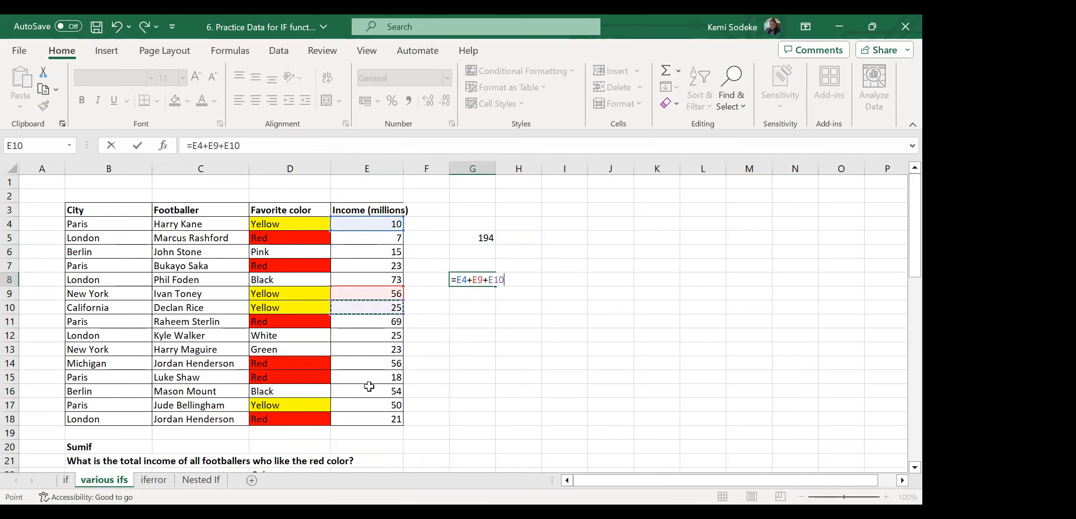
left_click(375, 408)
key("Return")
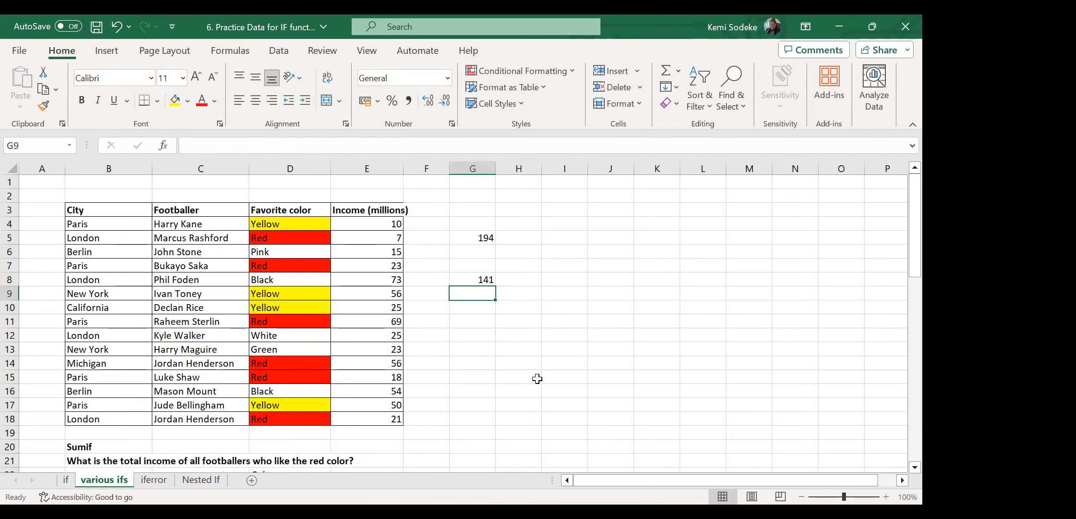
Fill the G8 check sum yellow and the G5 check sum red.
left_click(470, 280)
left_click(179, 104)
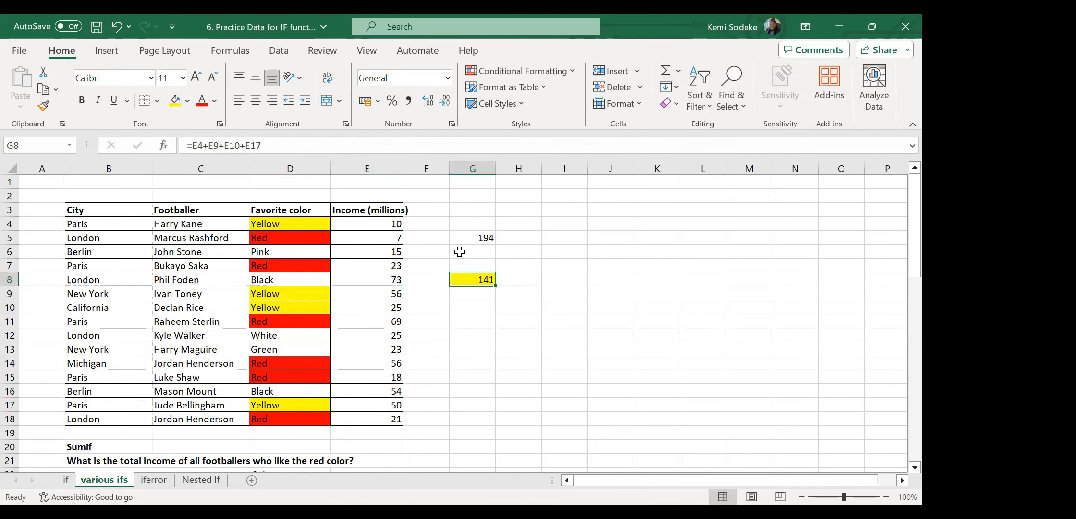
left_click(482, 238)
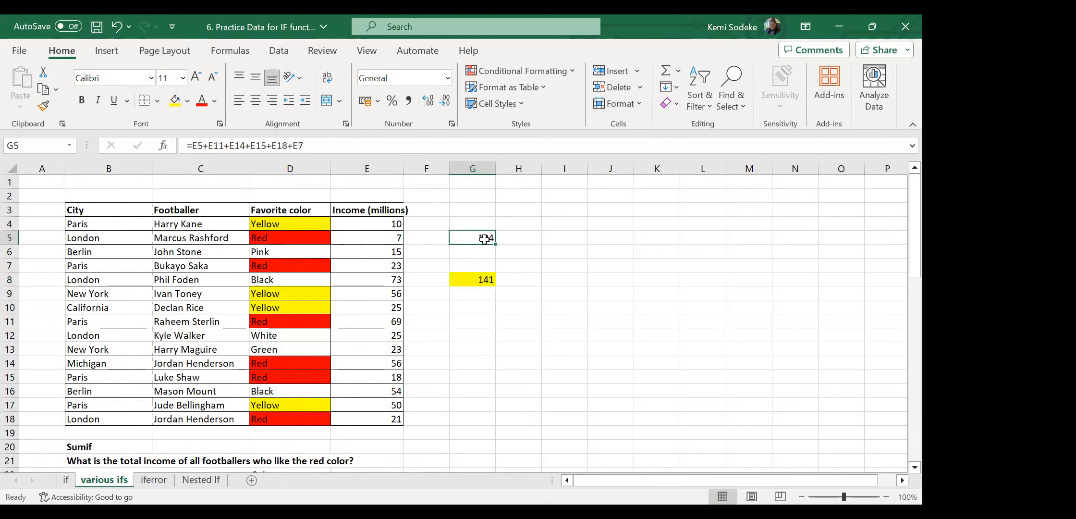
left_click(187, 101)
left_click(568, 421)
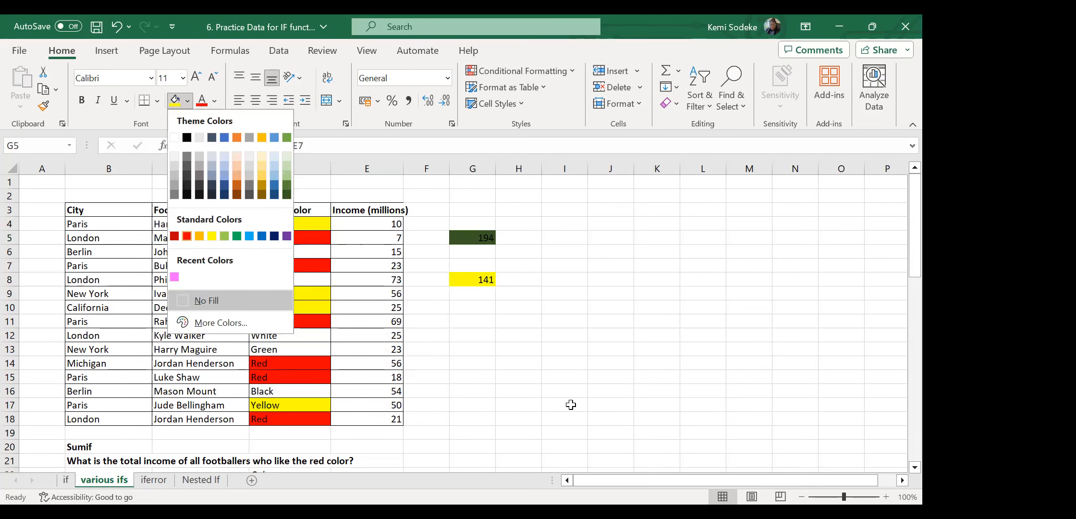
scroll(624, 391, "down", 1)
scroll(616, 375, "up", 1)
scroll(609, 375, "down", 1)
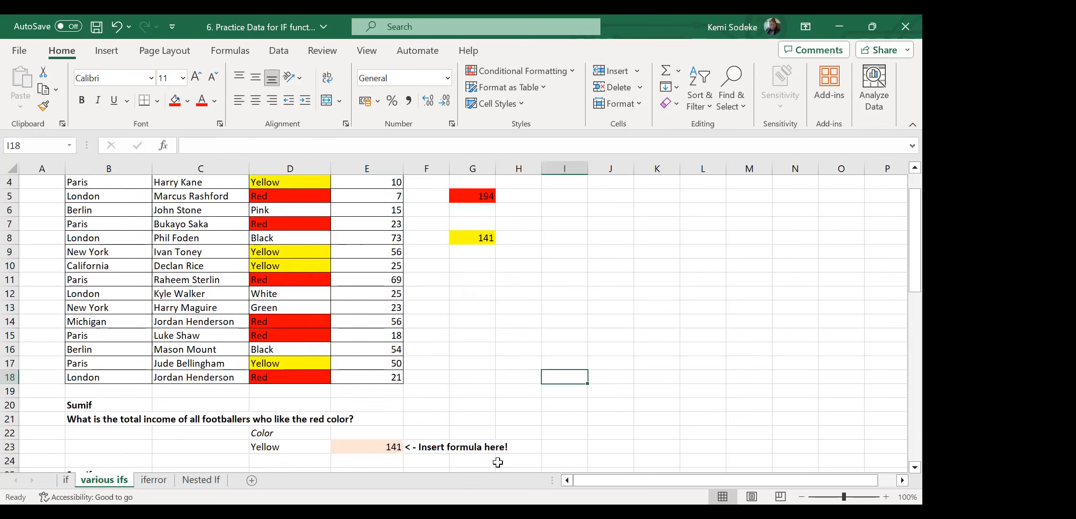
Copy White from D12 into D23 so E23's SUMIF returns 25.
left_click(279, 448)
left_click(383, 447)
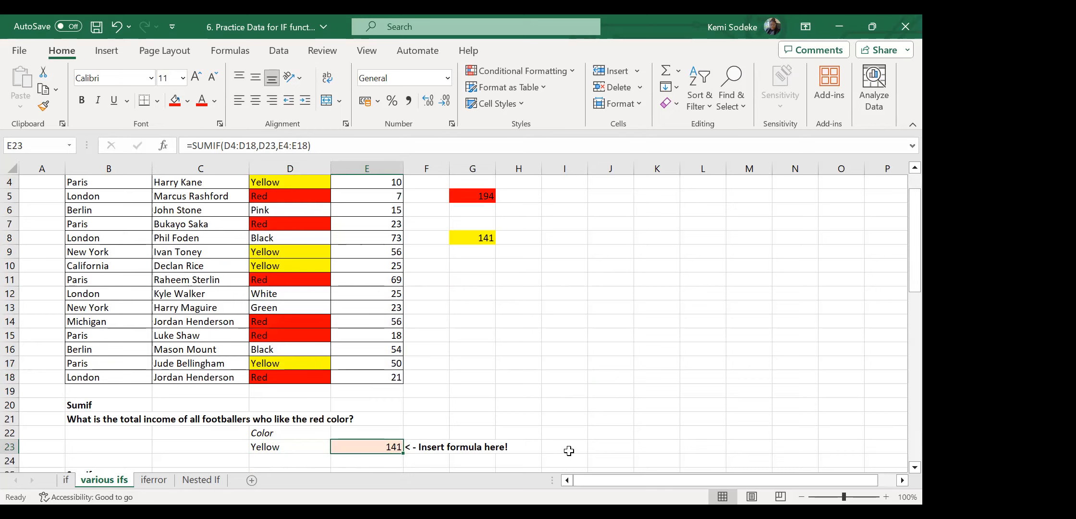
left_click(297, 301)
key("ctrl+c")
left_click(298, 446)
key("Return")
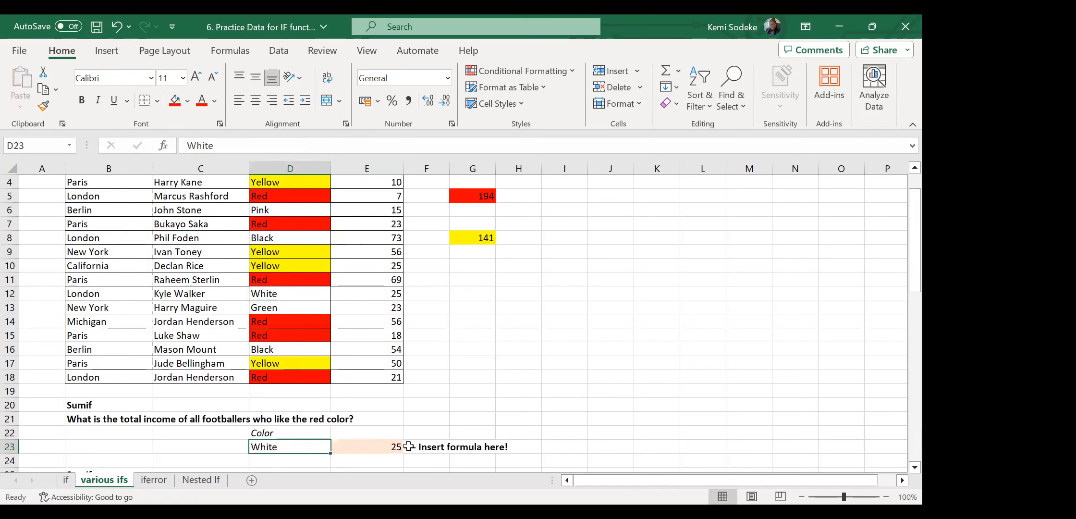
left_click(392, 446)
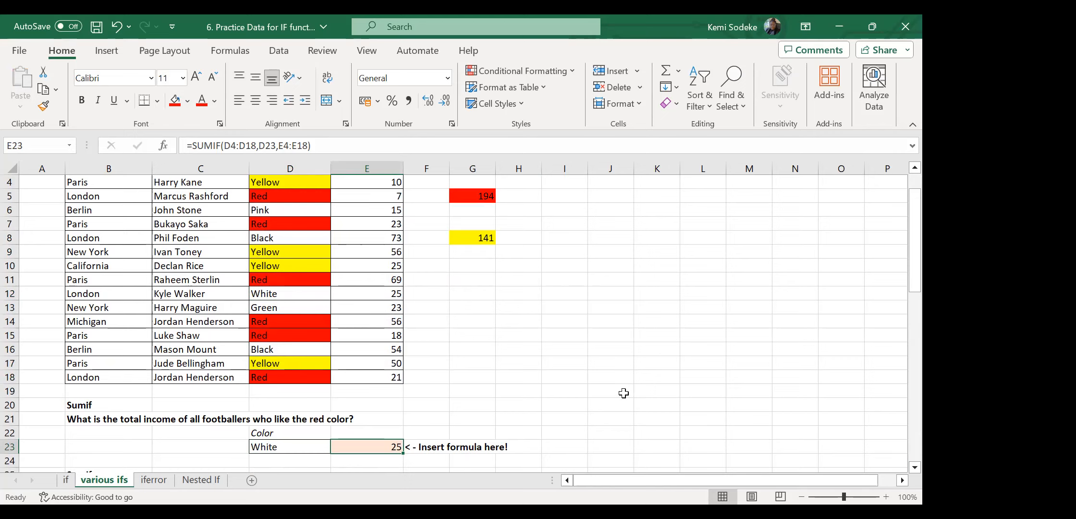
scroll(509, 322, "down", 2)
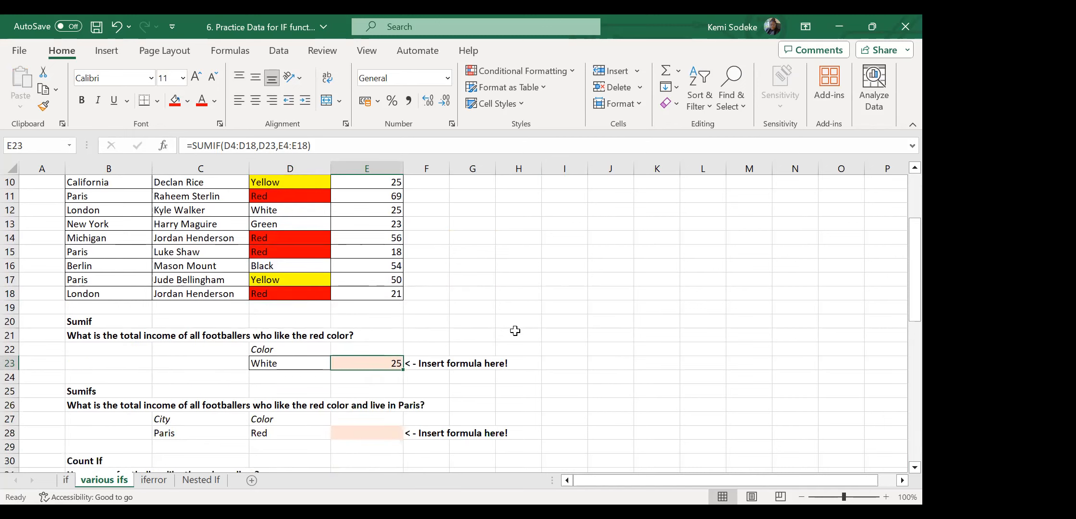
left_click(604, 324)
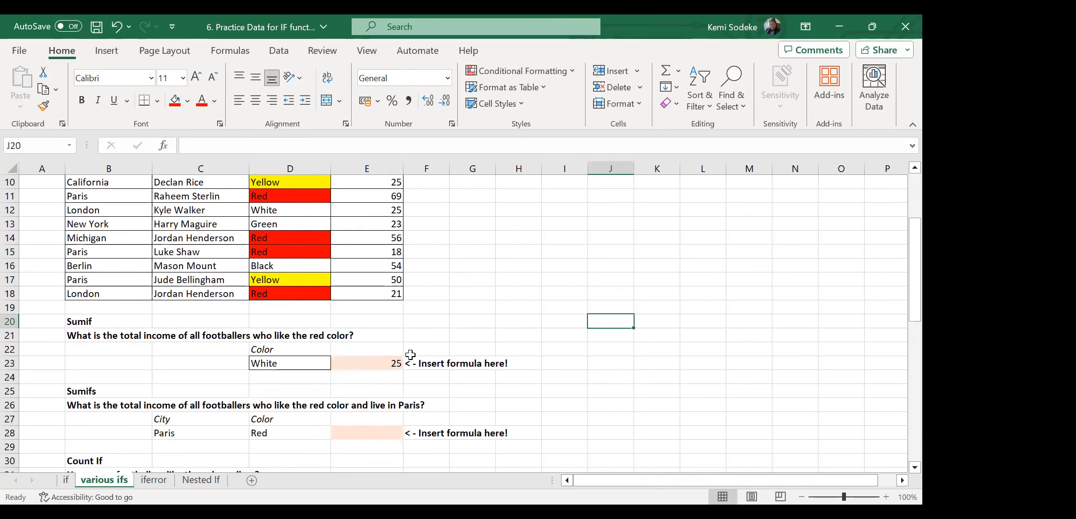
left_click(279, 364)
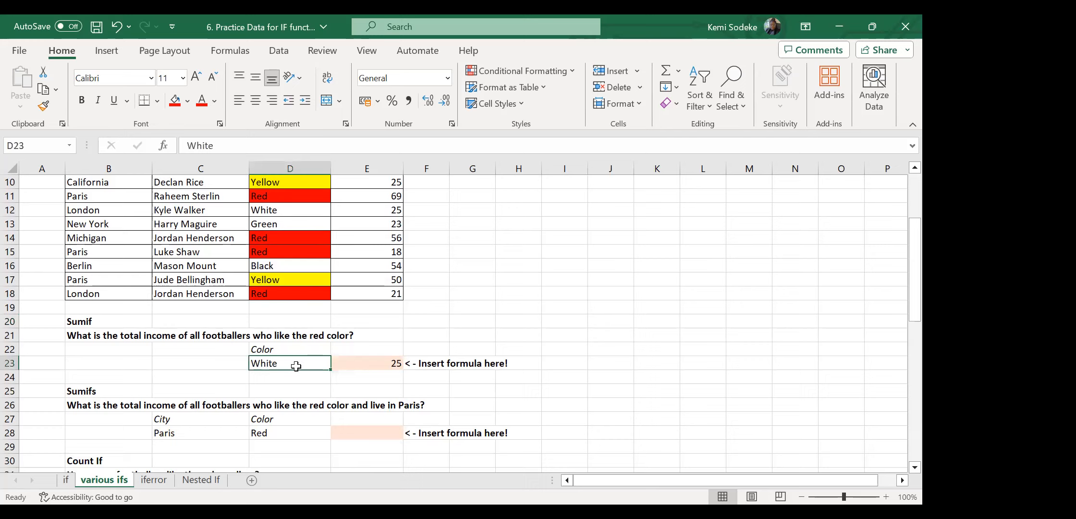
left_click(372, 362)
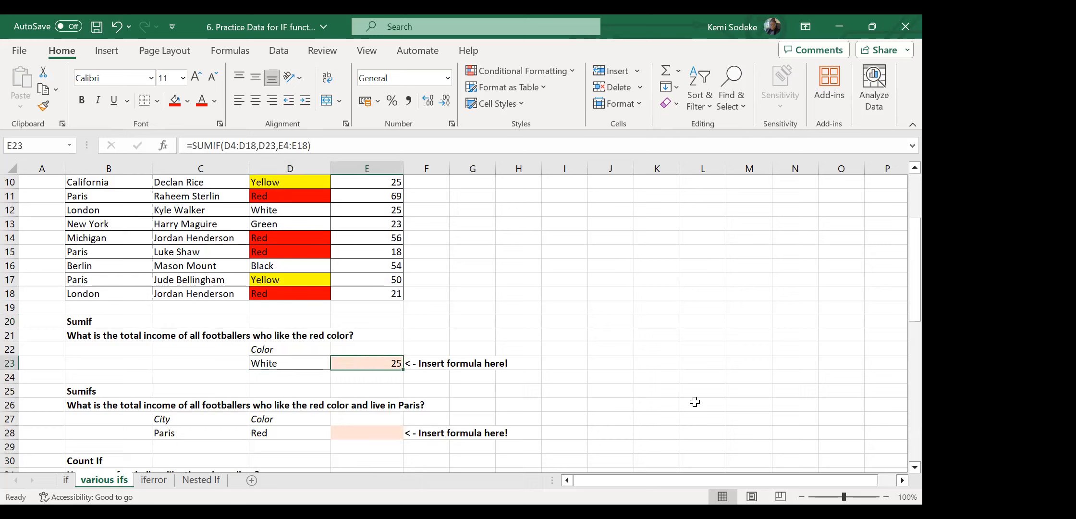
left_click(608, 352)
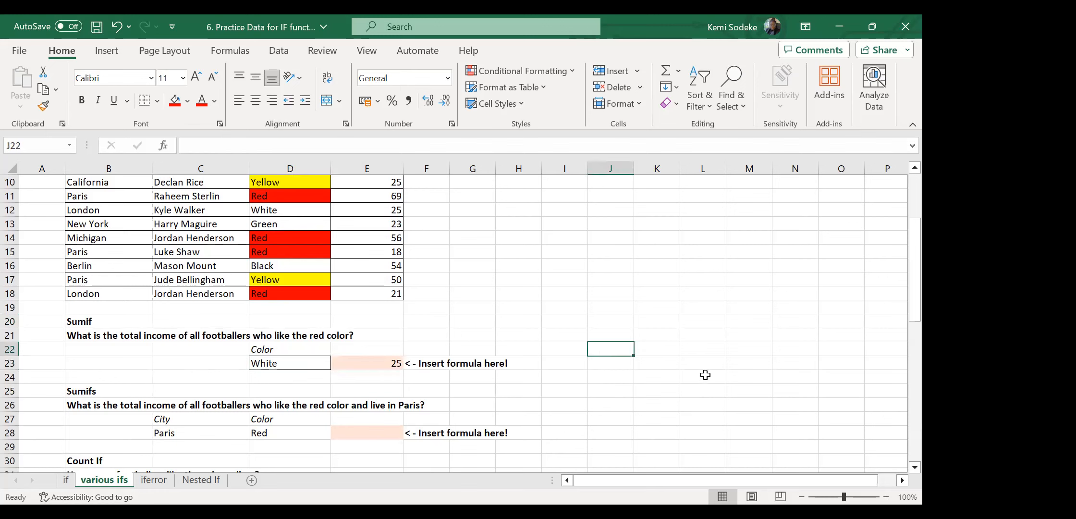
scroll(658, 351, "up", 3)
scroll(658, 351, "down", 3)
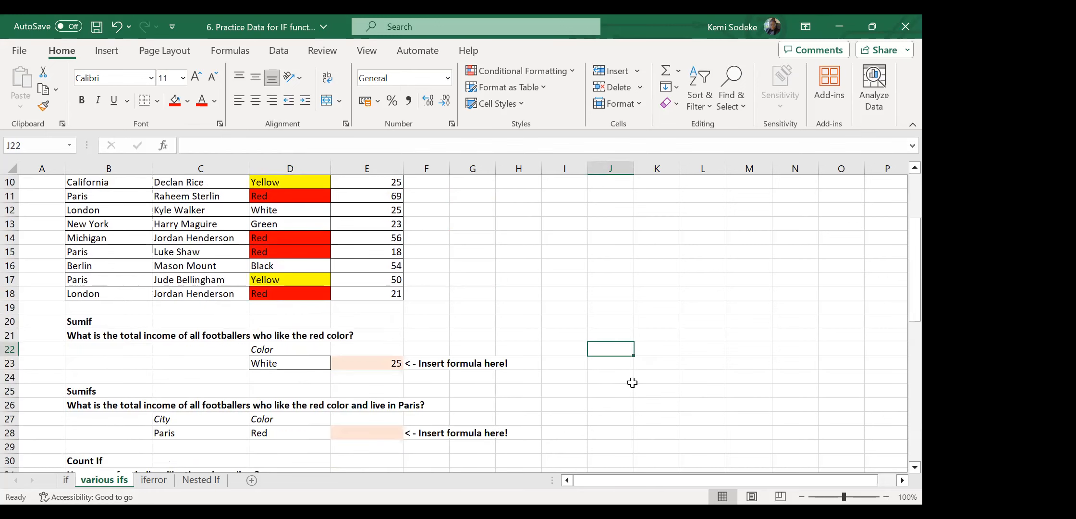
left_click(99, 390)
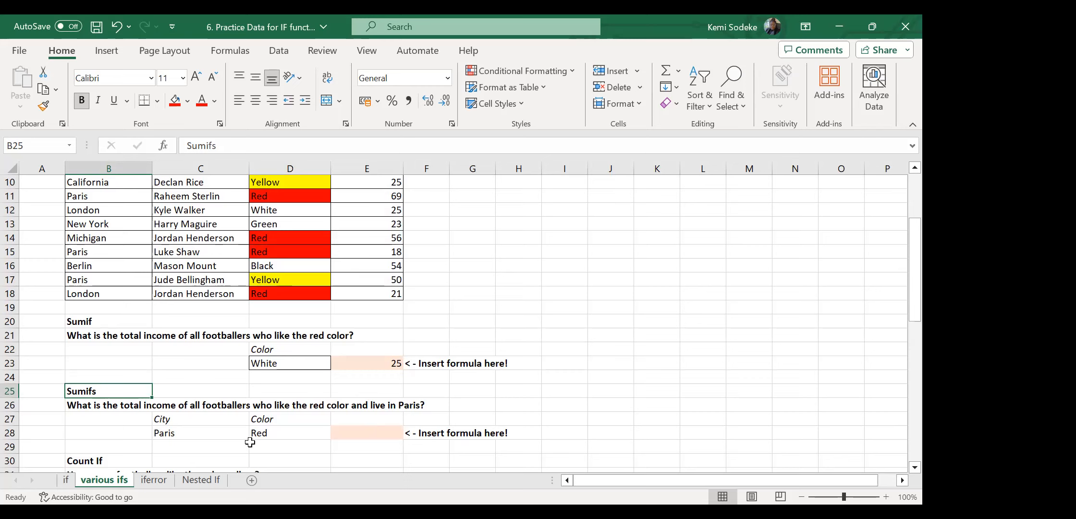
Copy 'Red' from D15 into D23 as the Sumif colour criterion.
left_click(184, 435)
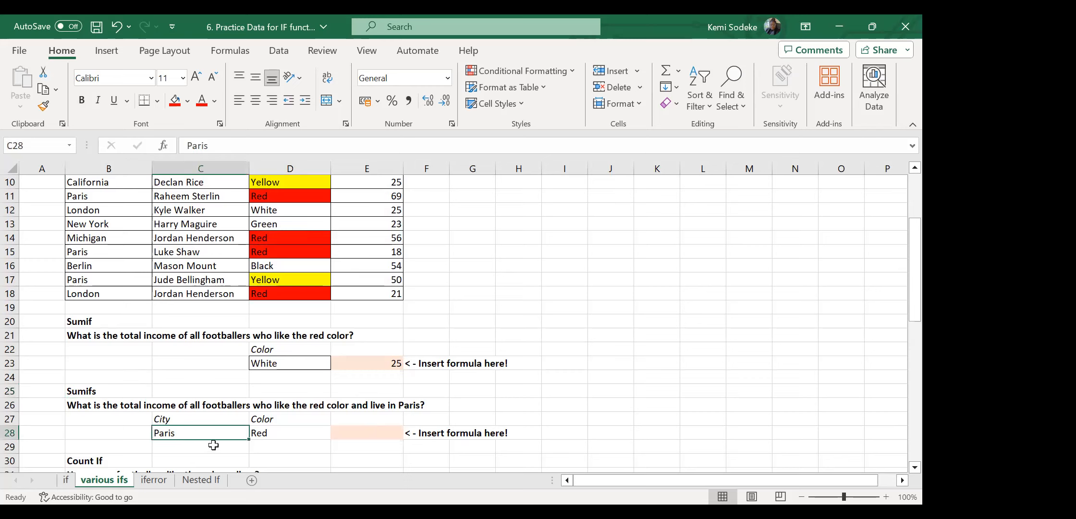
left_click(281, 433)
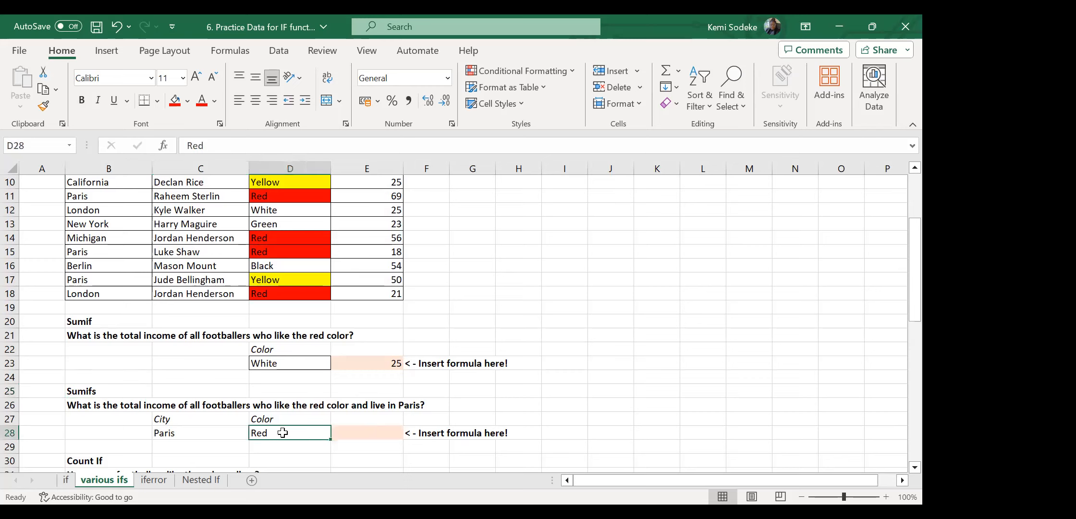
left_click(358, 437)
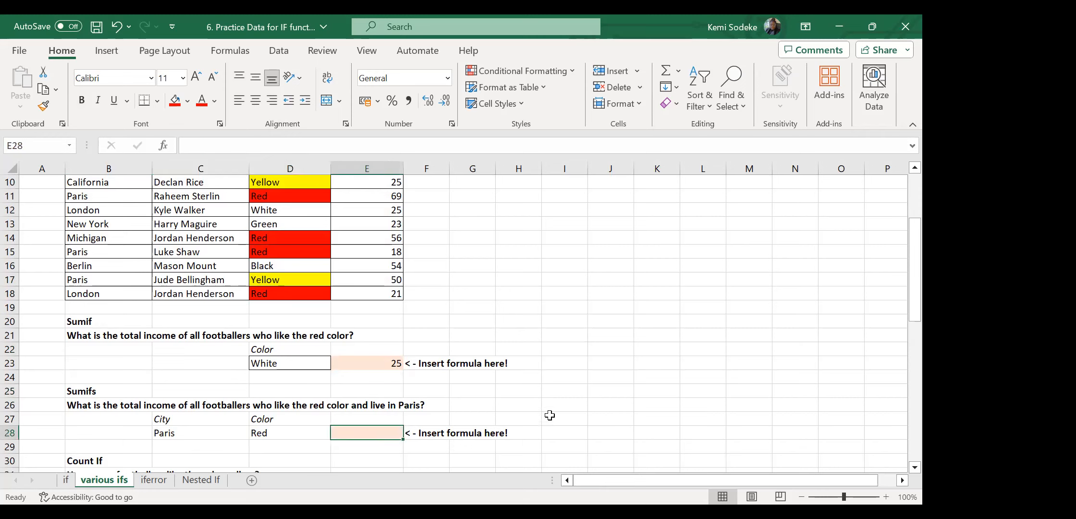
scroll(519, 406, "up", 2)
scroll(341, 279, "down", 2)
left_click(259, 249)
key("ctrl+c")
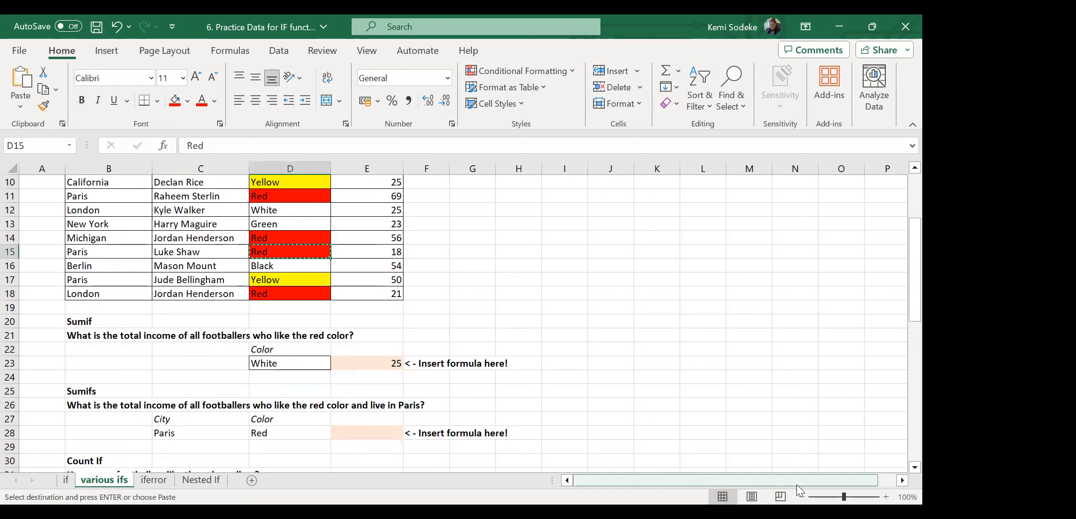
left_click(306, 365)
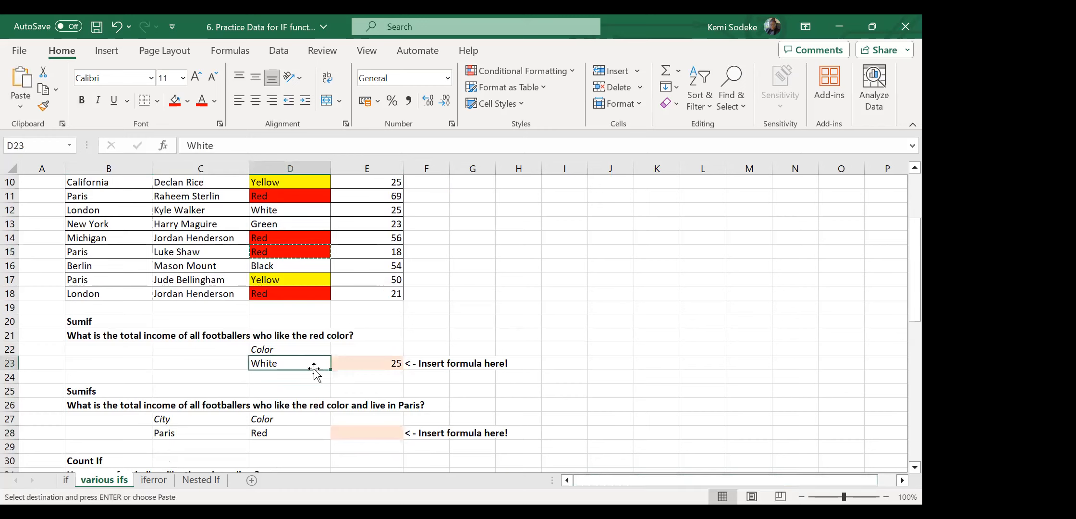
key("Return")
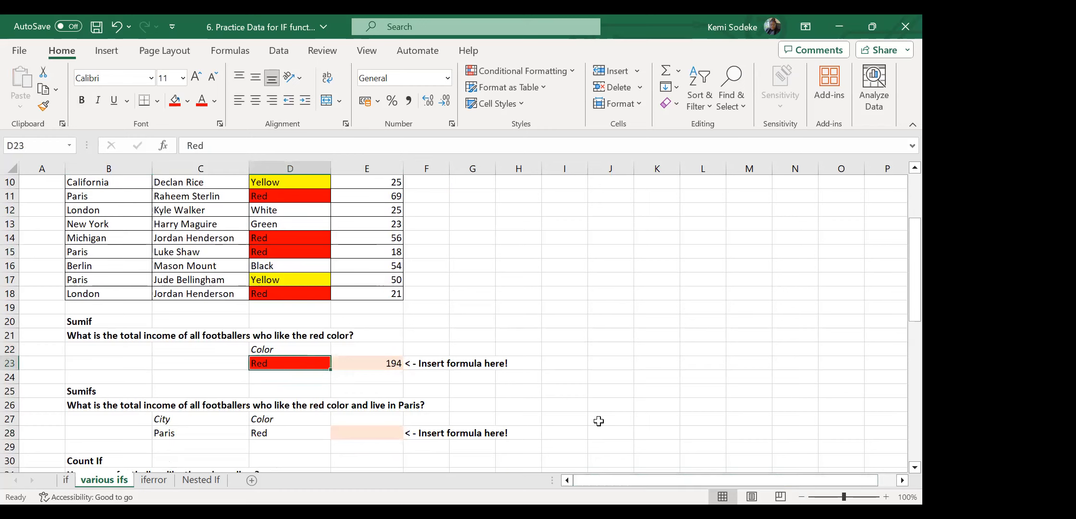
Confirm E23's SUMIF now returns 194, then select the Sumifs answer cell E28.
left_click(361, 434)
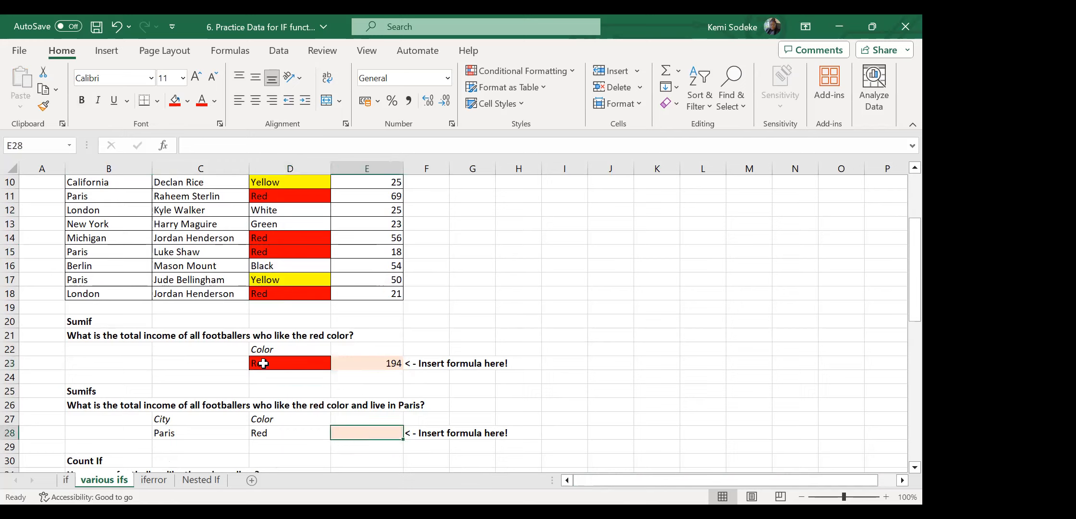
left_click(264, 363)
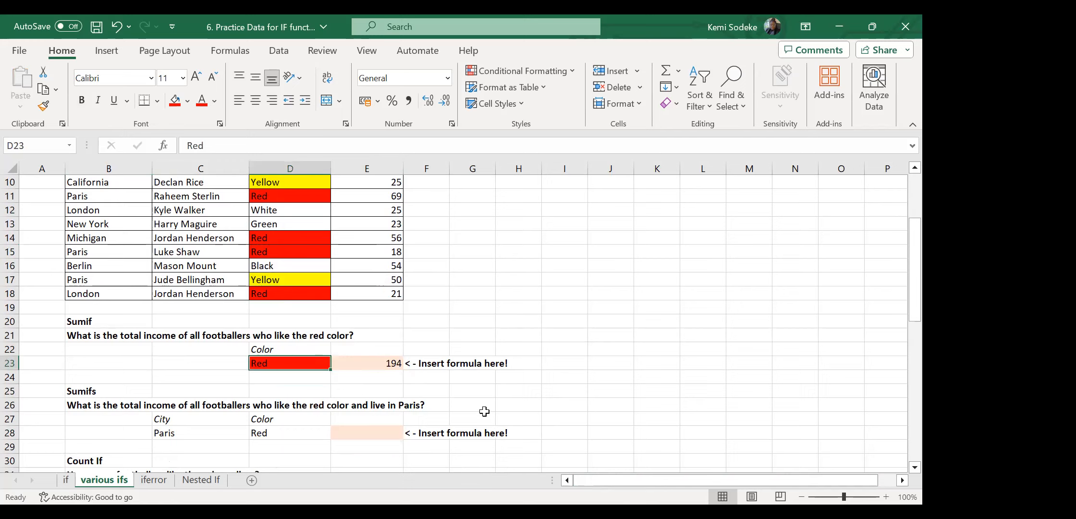
left_click(365, 362)
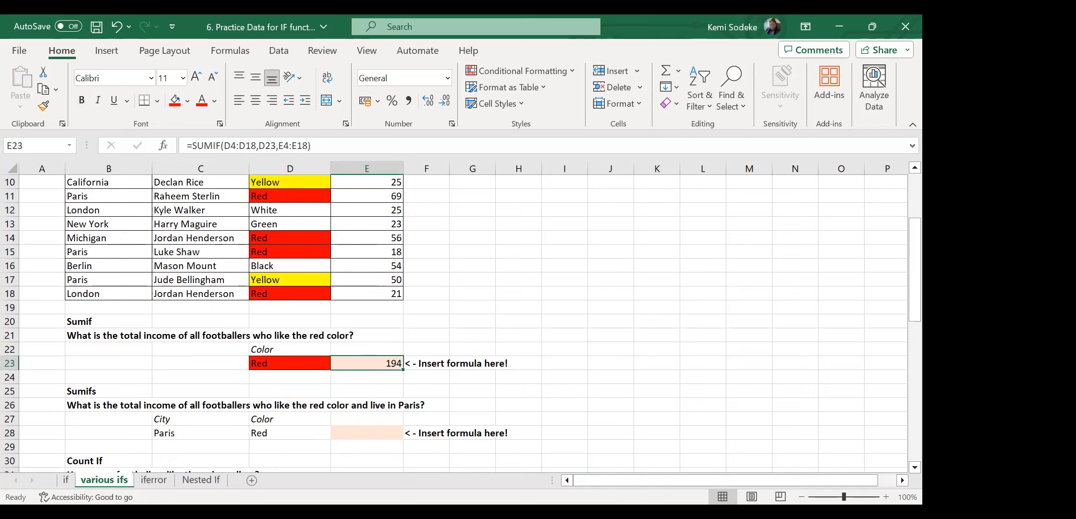
left_click(282, 436)
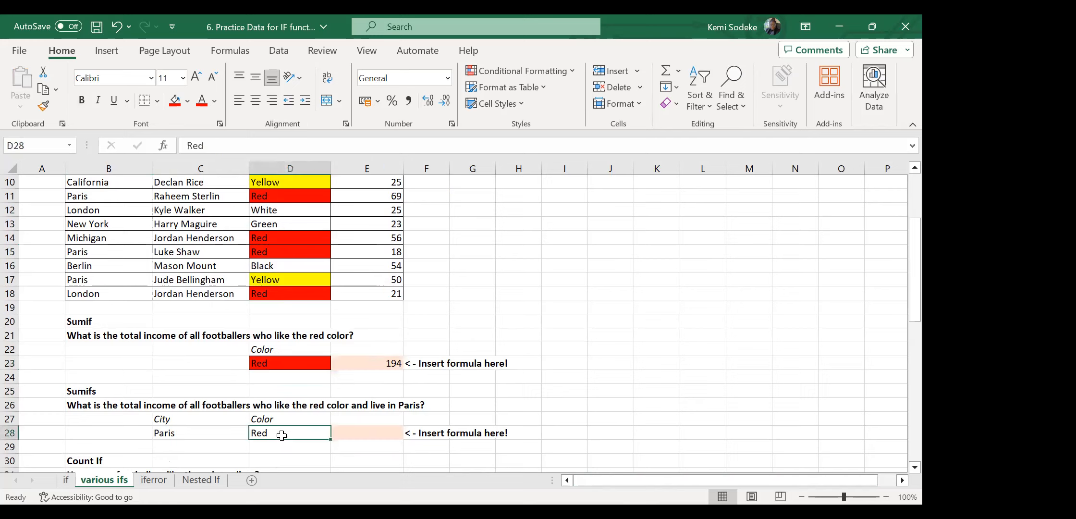
left_click(186, 431)
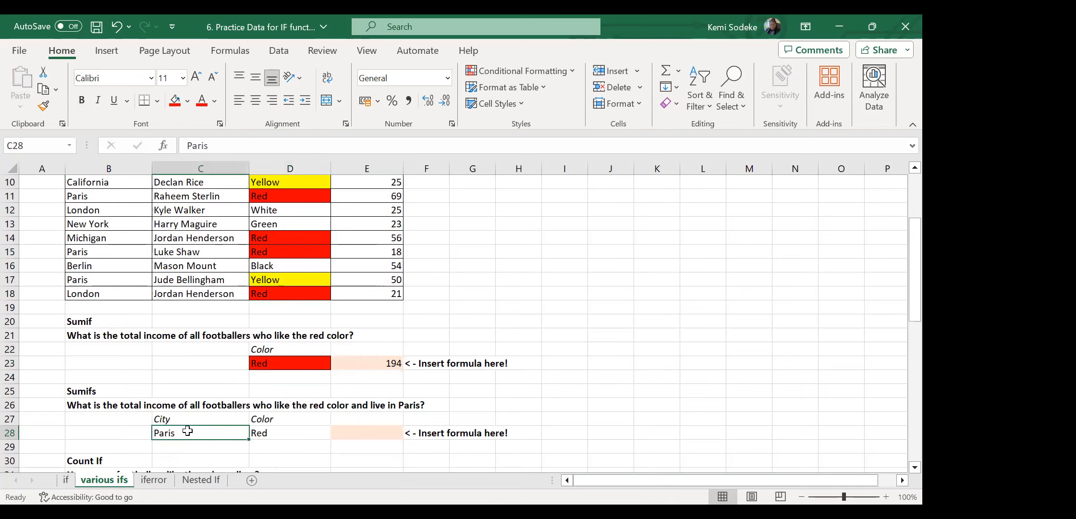
left_click(377, 435)
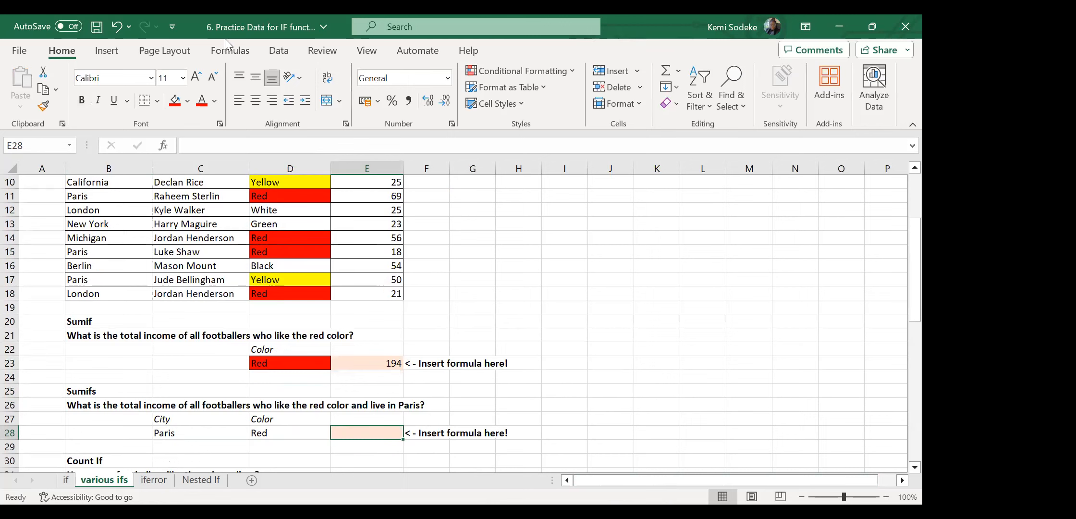
Insert a SUMIFS function into E28 from the Math & Trig library.
left_click(235, 49)
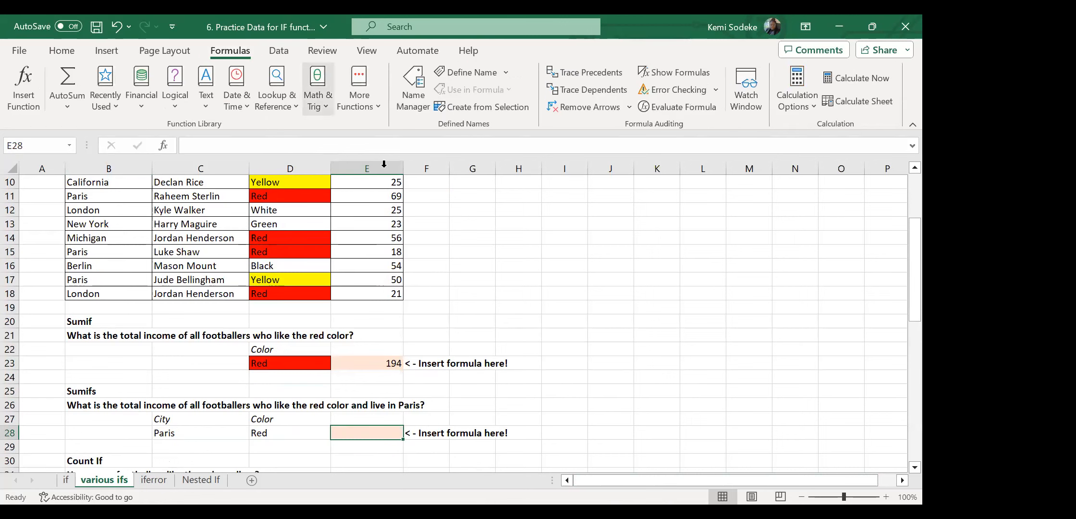
left_click(323, 106)
left_click_drag(412, 167, 417, 367)
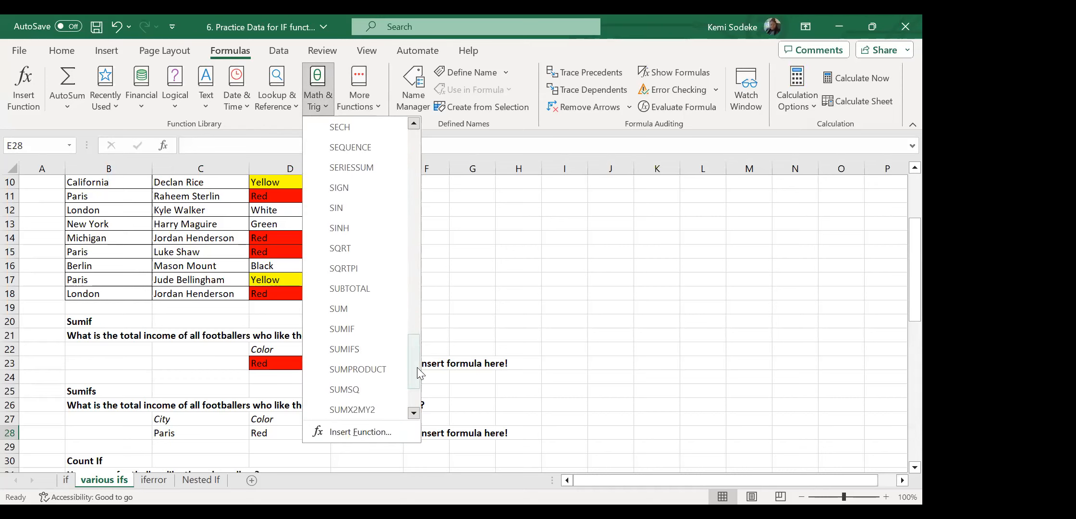
left_click(361, 347)
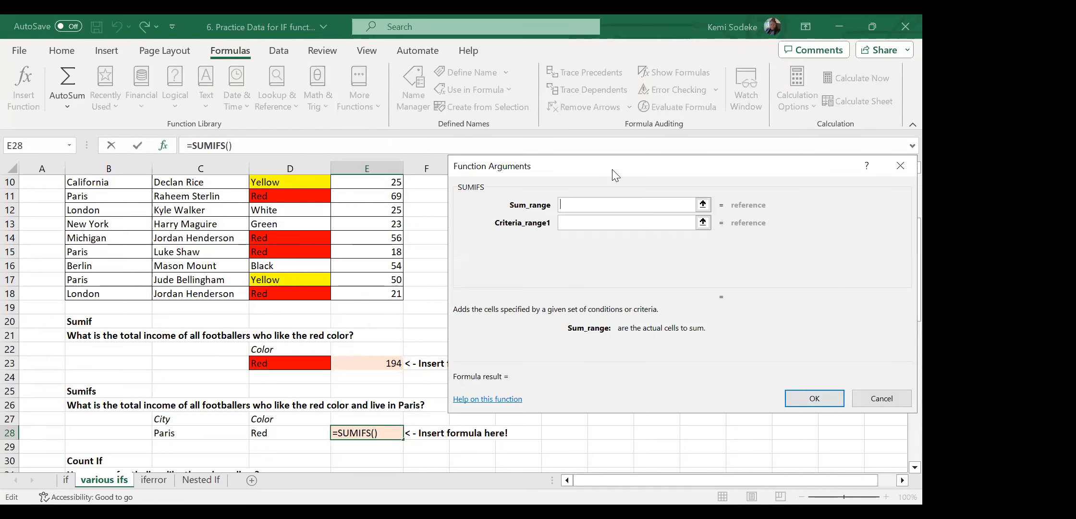
left_click_drag(612, 169, 685, 157)
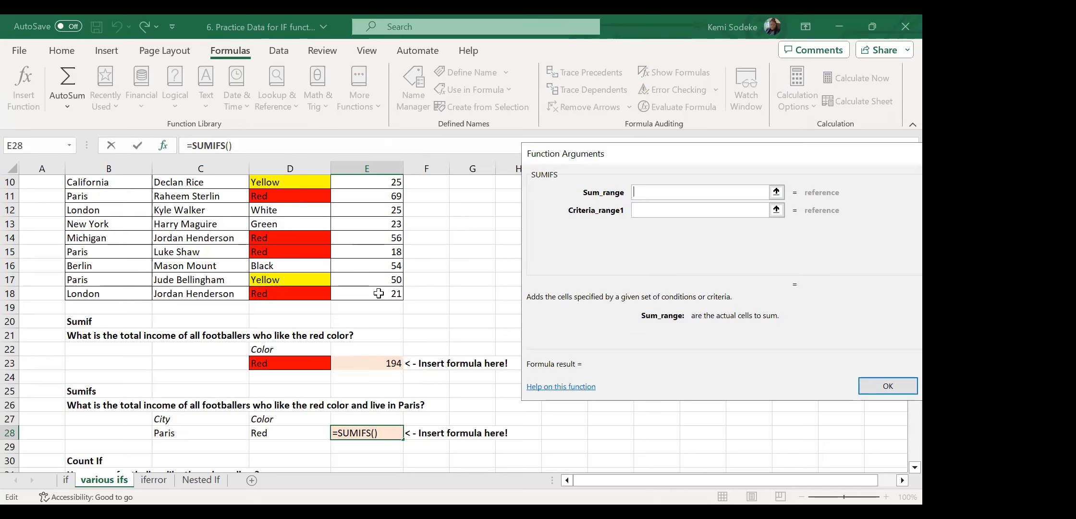
Set sum range E4:E18, criteria range B4:B18 and criterion C28 (Paris).
left_click_drag(379, 293, 376, 290)
left_click_drag(379, 149, 374, 209)
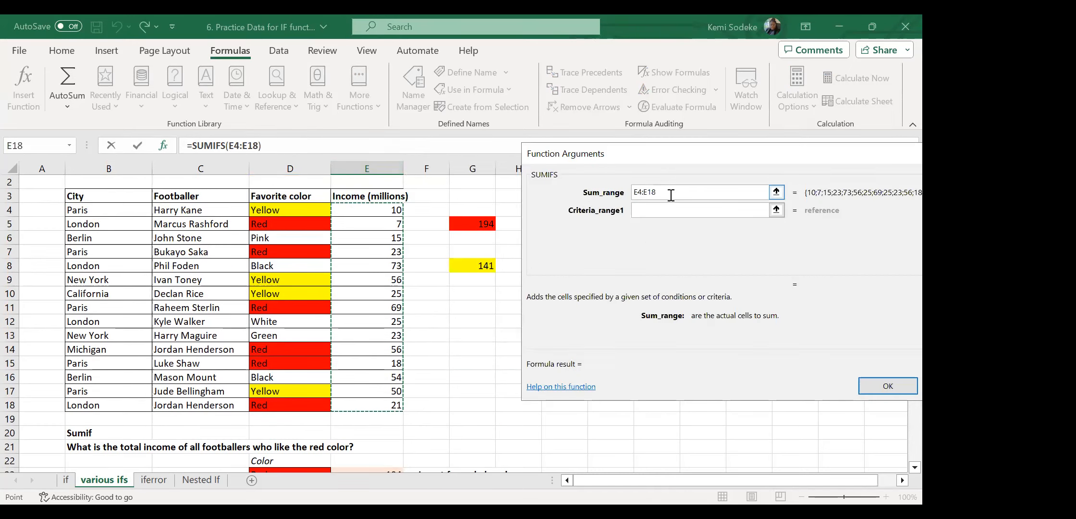
left_click(659, 212)
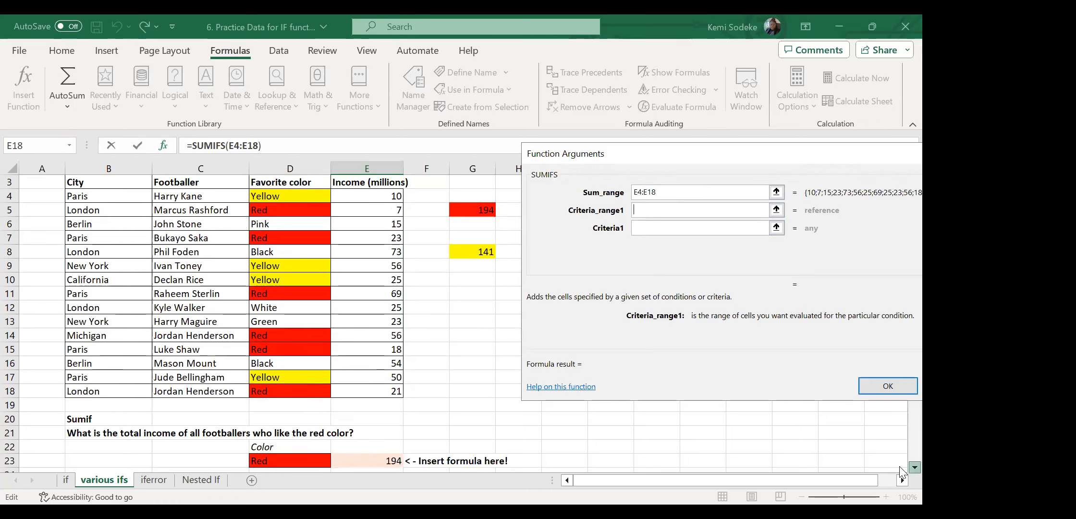
scroll(901, 472, "down", 2)
scroll(901, 471, "down", 1)
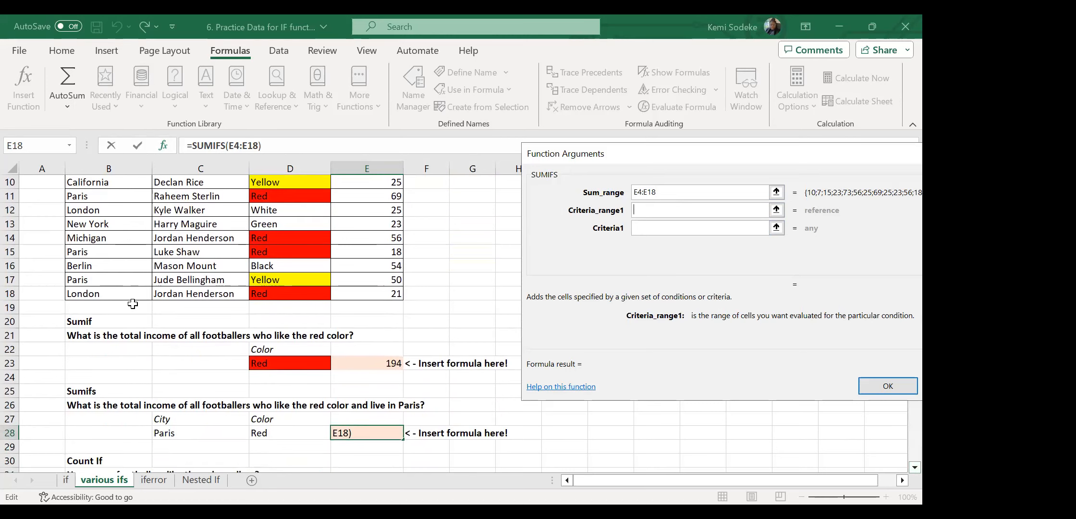
left_click(120, 293)
left_click_drag(120, 293, 113, 214)
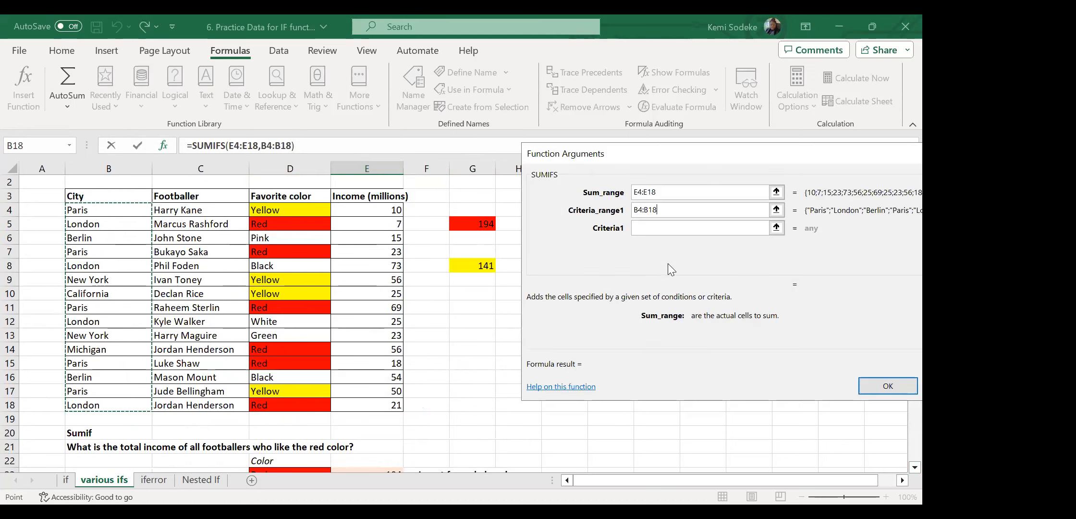
left_click(658, 229)
left_click(915, 467)
scroll(902, 467, "down", 2)
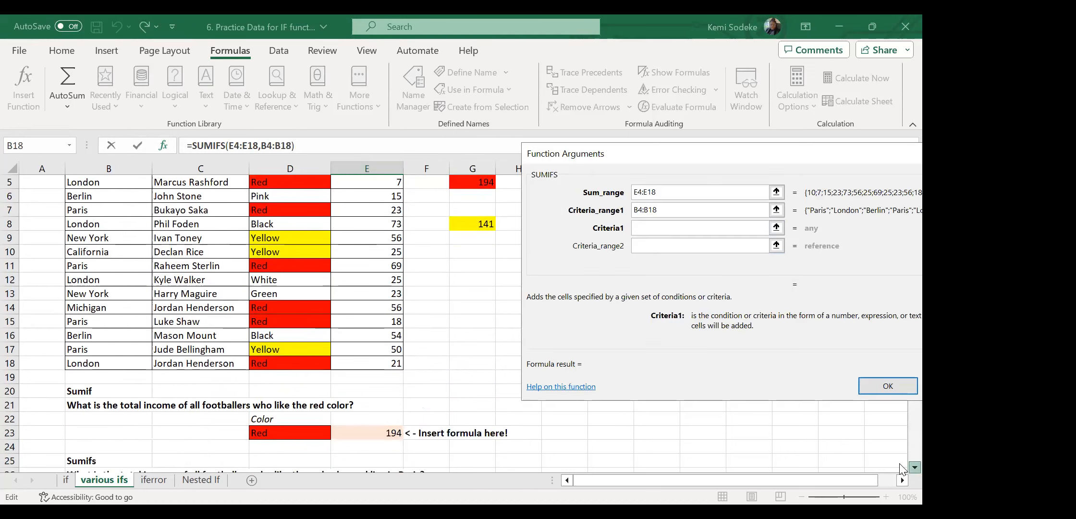
left_click(173, 462)
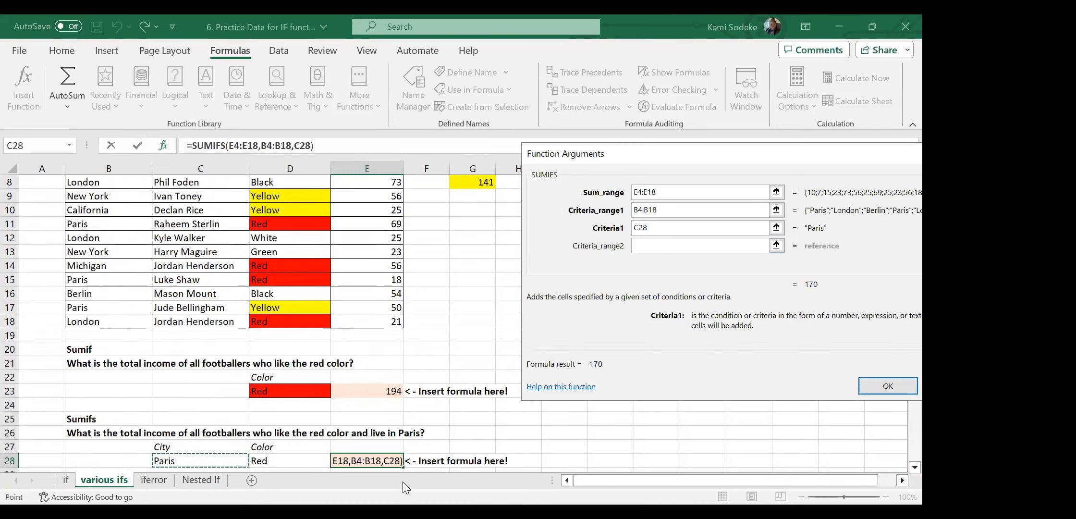
Add criteria range D4:D18 with criterion D28 (Red) and confirm, giving 110.
left_click(651, 246)
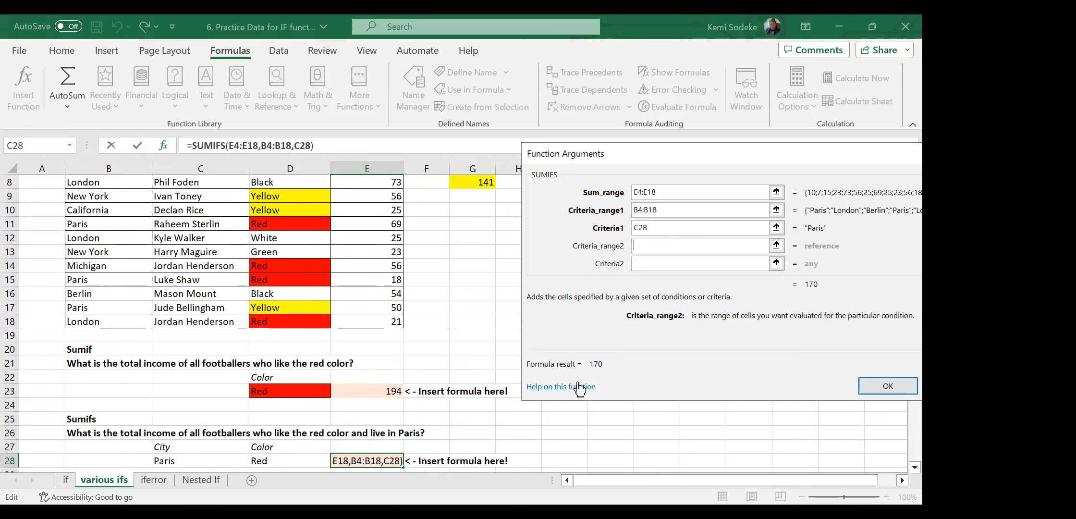
left_click(290, 321)
left_click_drag(290, 321, 269, 203)
left_click(648, 263)
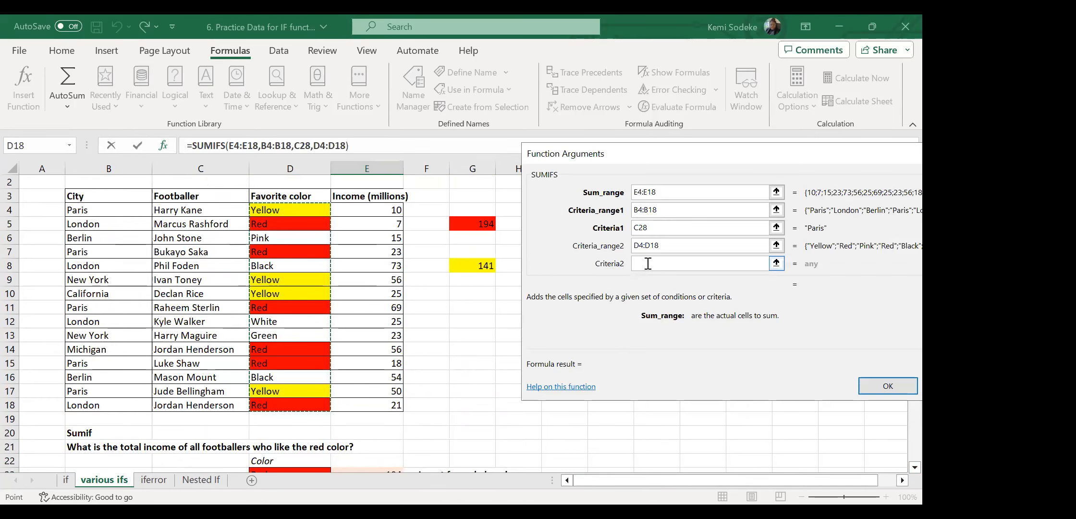
scroll(900, 471, "down", 1)
scroll(902, 475, "down", 2)
left_click(291, 446)
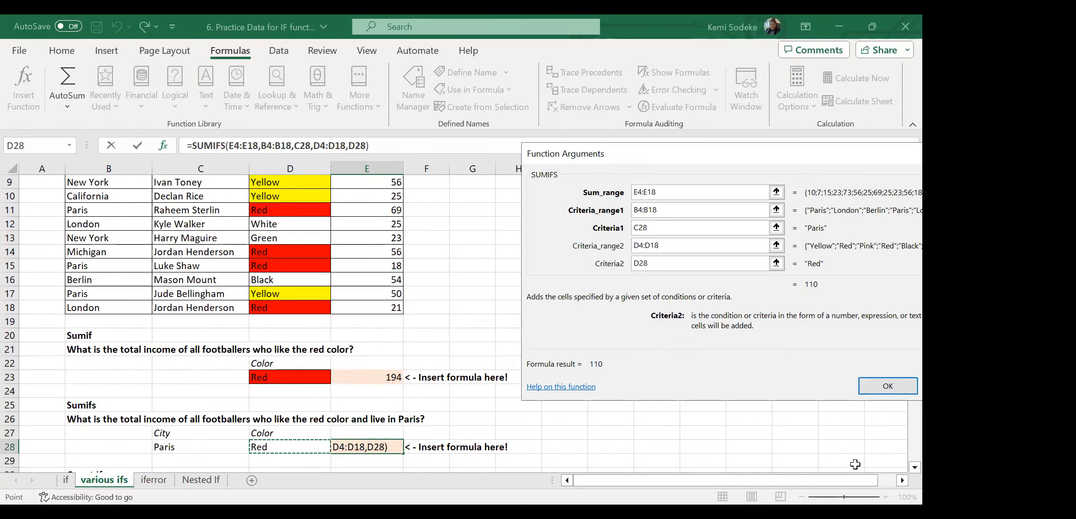
left_click(902, 480)
left_click(901, 480)
left_click(901, 480)
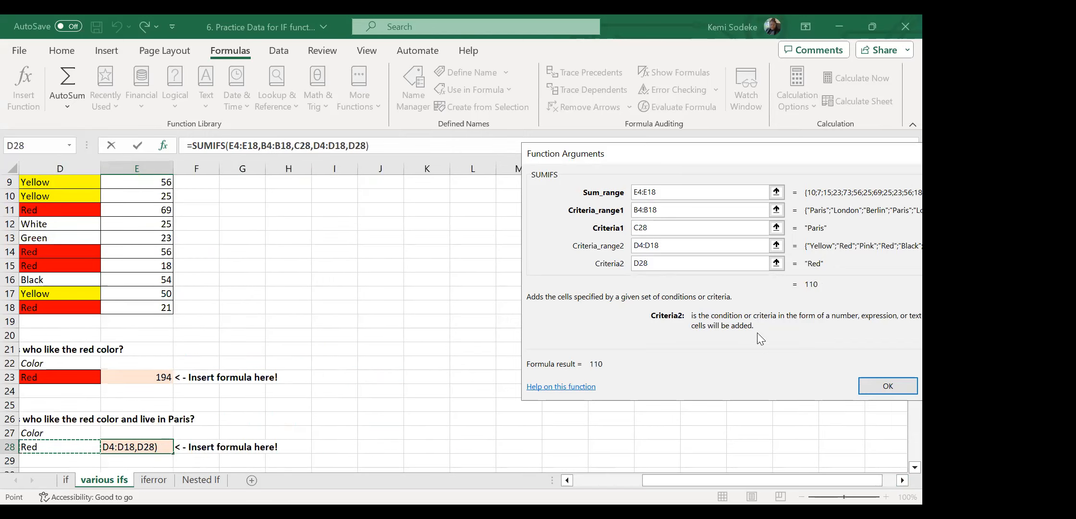
left_click(687, 246)
left_click(672, 265)
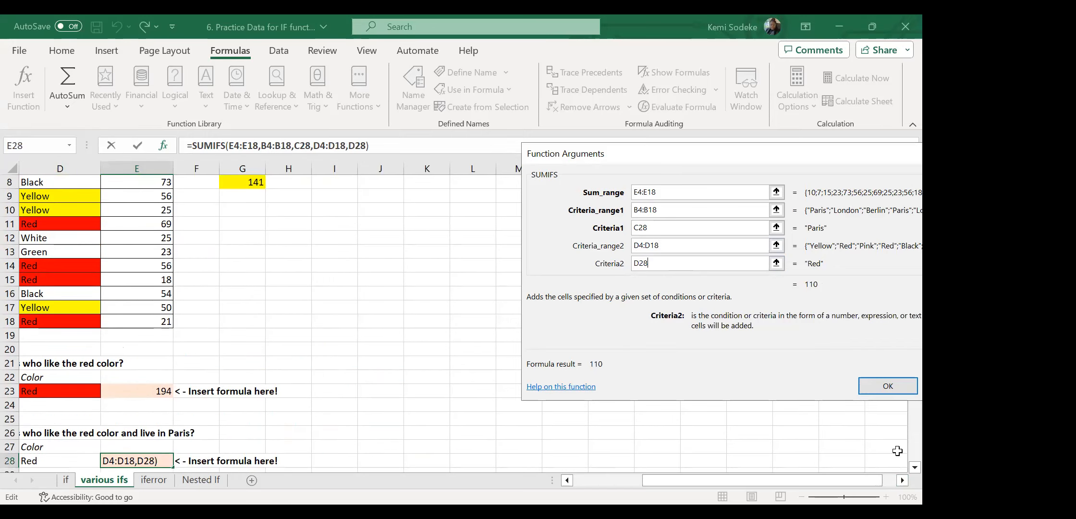
left_click(891, 390)
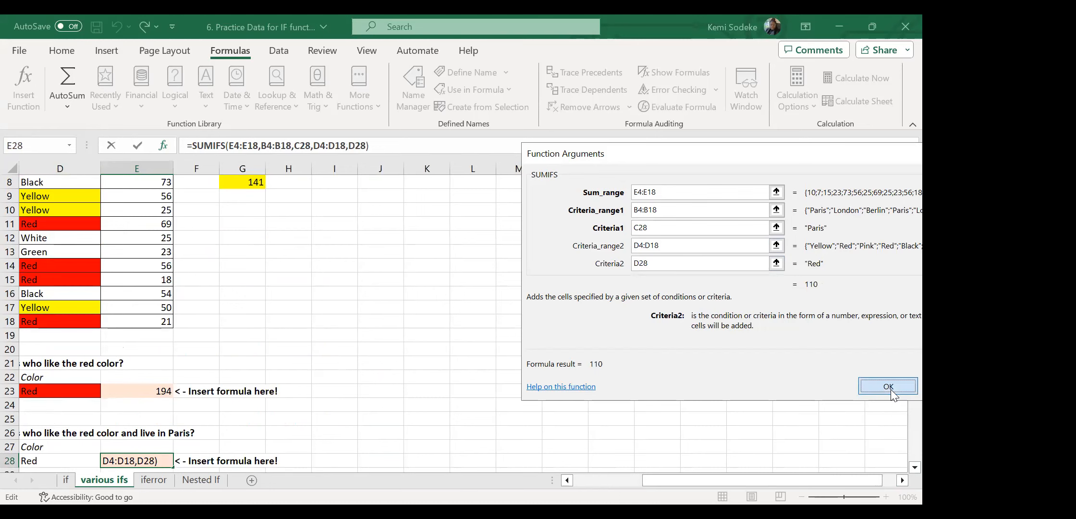
left_click_drag(673, 482, 563, 457)
Fill the Paris red-fan city cells B7, B11 and B15 green.
scroll(506, 400, "down", 4)
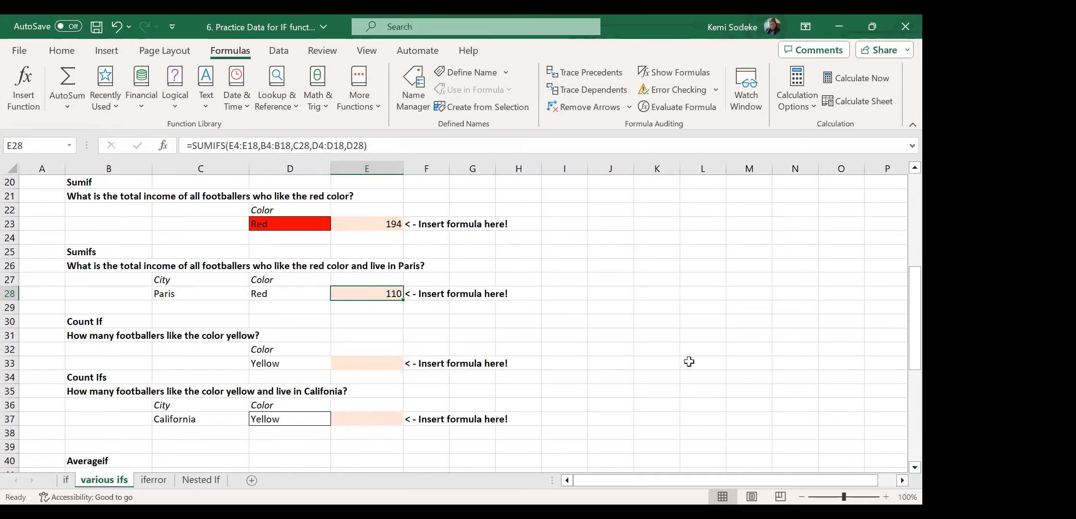
scroll(558, 312, "up", 3)
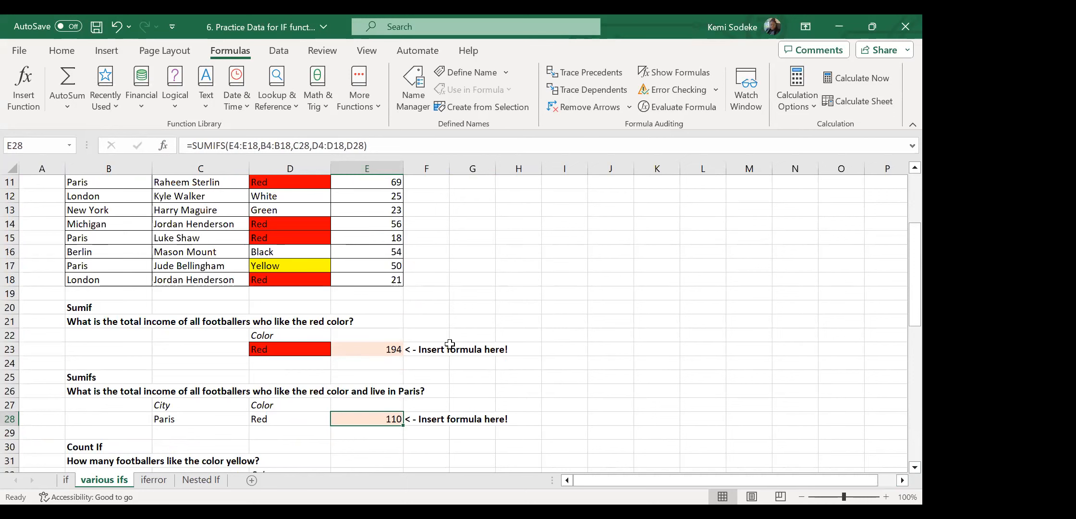
left_click(383, 347)
scroll(490, 393, "up", 3)
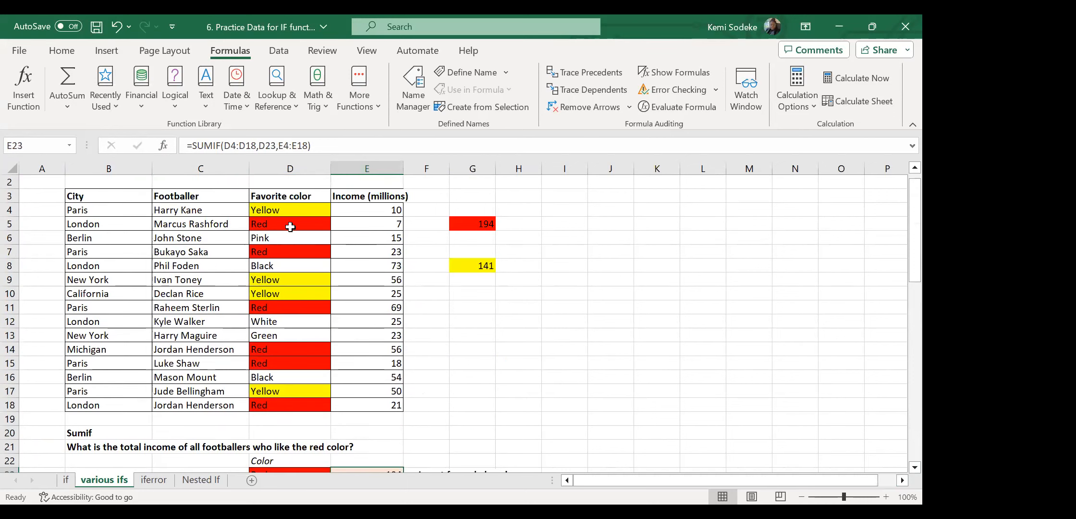
left_click(90, 252)
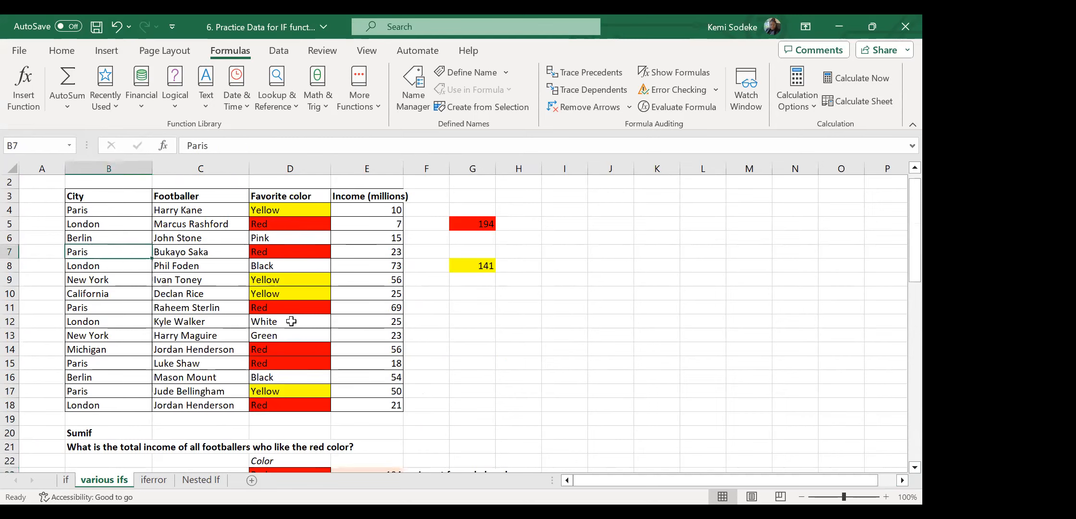
left_click(96, 307, "ctrl")
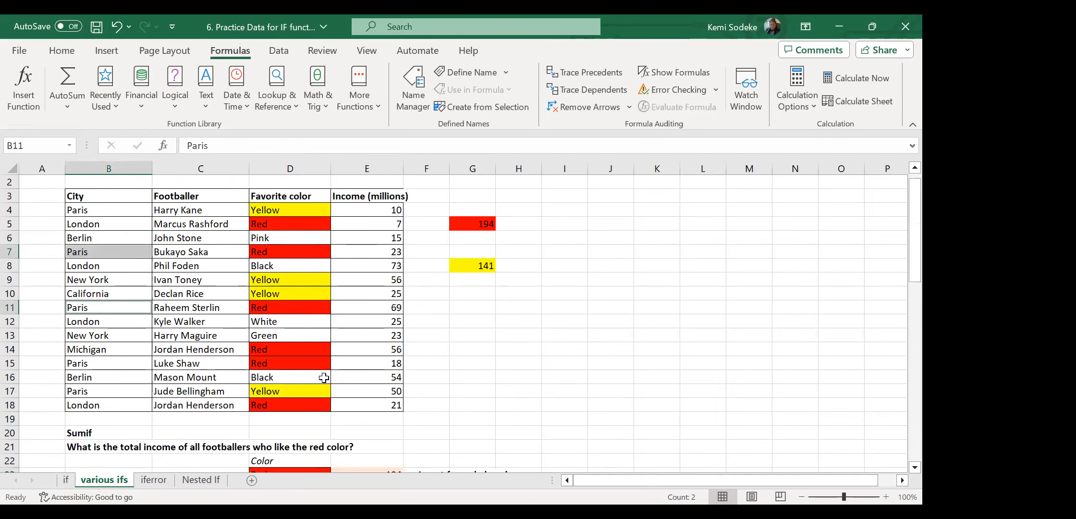
left_click(99, 364, "ctrl")
left_click(62, 51)
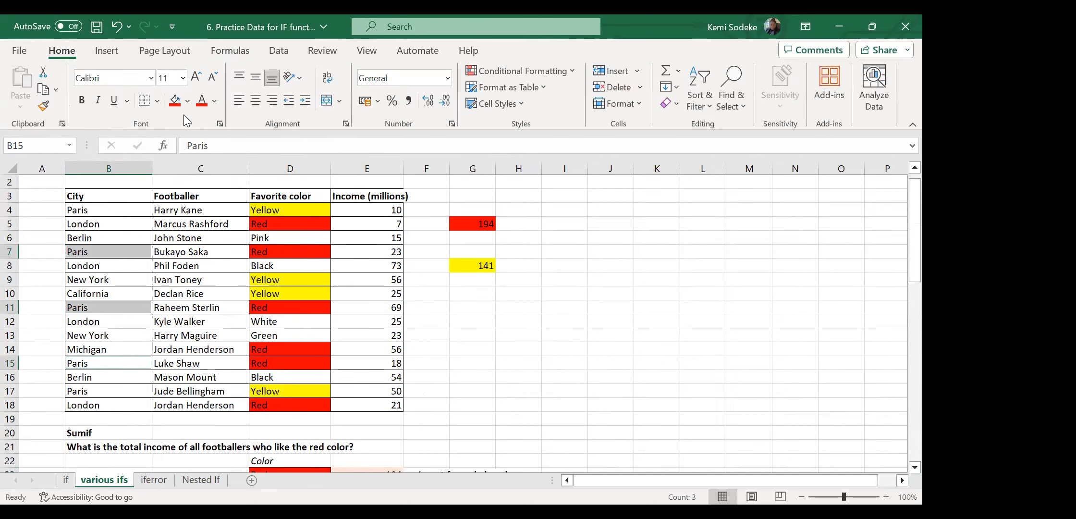
left_click(187, 101)
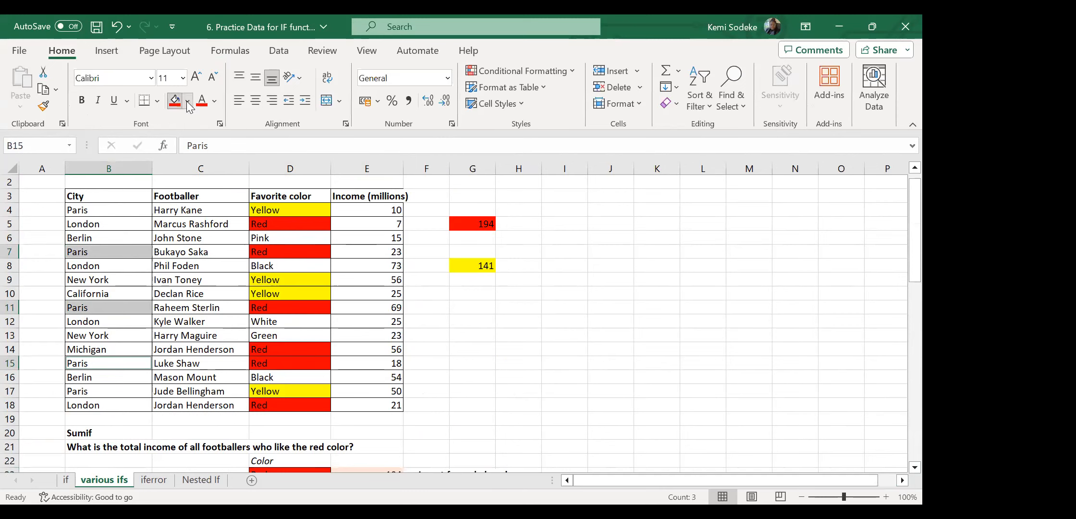
left_click(287, 175)
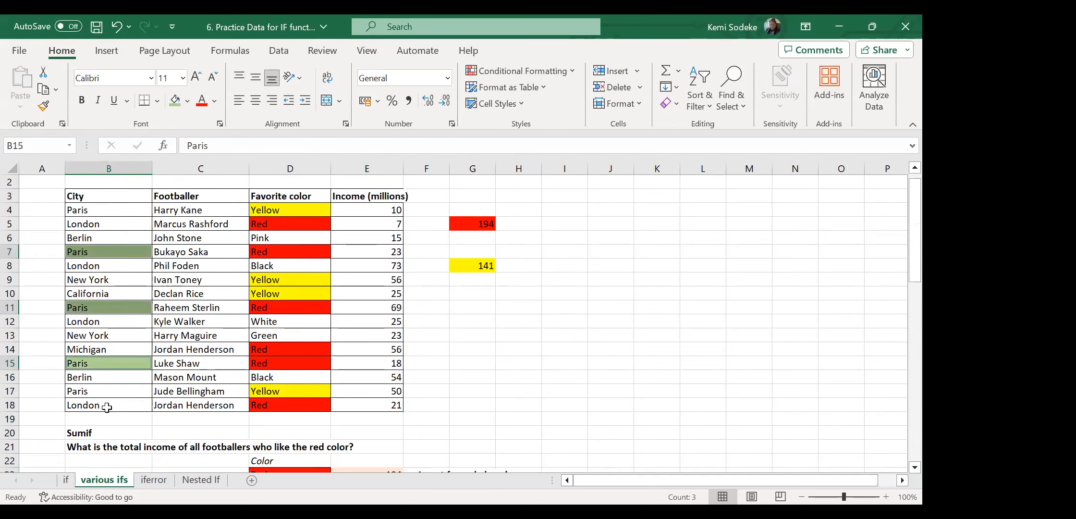
Enter the manual check =E7+E11+E15 in H5, giving 110.
left_click(532, 221)
type("=")
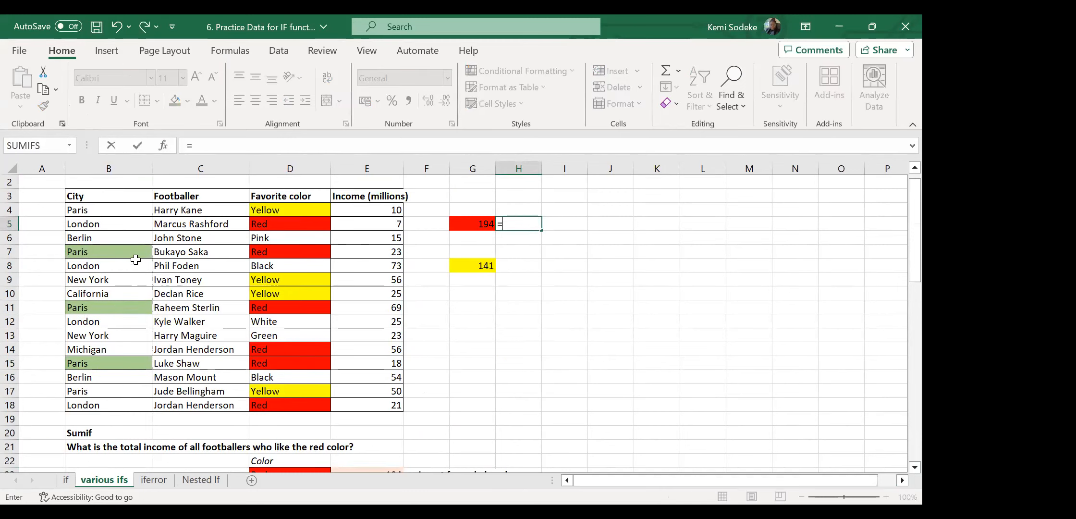
left_click(390, 254)
type("+")
left_click(385, 309)
type("+")
left_click(381, 364)
key("Return")
scroll(561, 374, "down", 1)
Copy 'Berlin' from B16 into C28, replacing Paris as the city criterion.
scroll(560, 374, "down", 4)
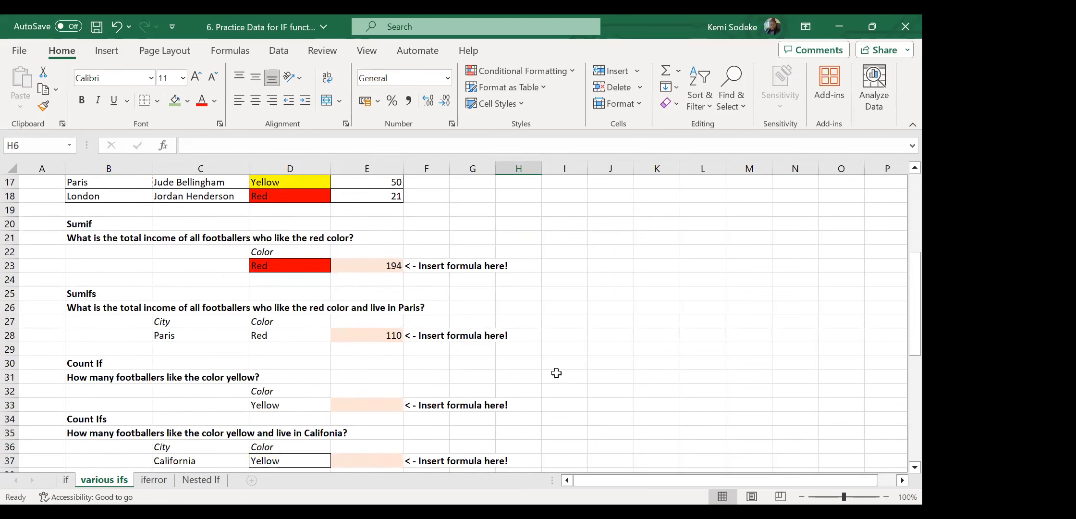
left_click(393, 337)
scroll(662, 377, "up", 5)
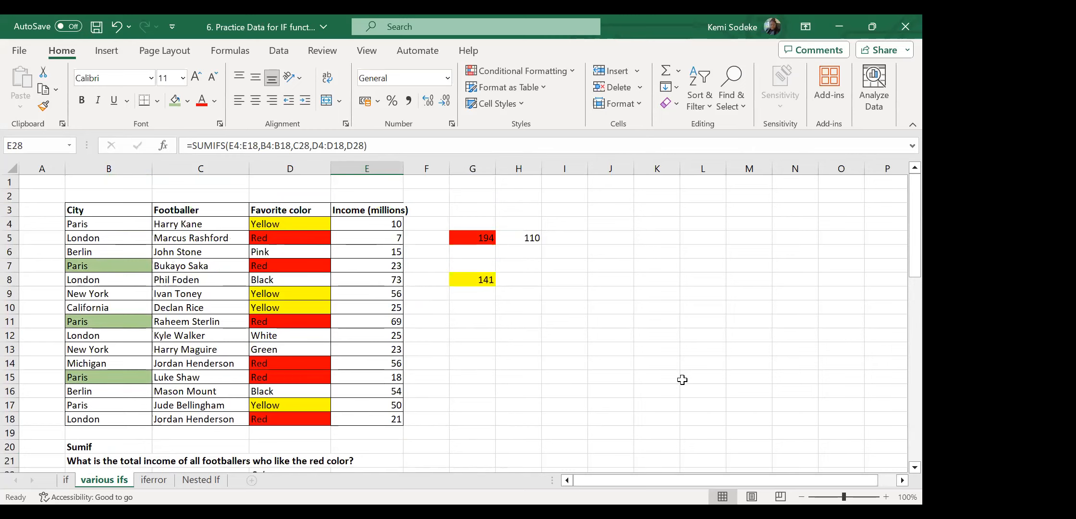
scroll(662, 377, "down", 4)
scroll(636, 359, "down", 1)
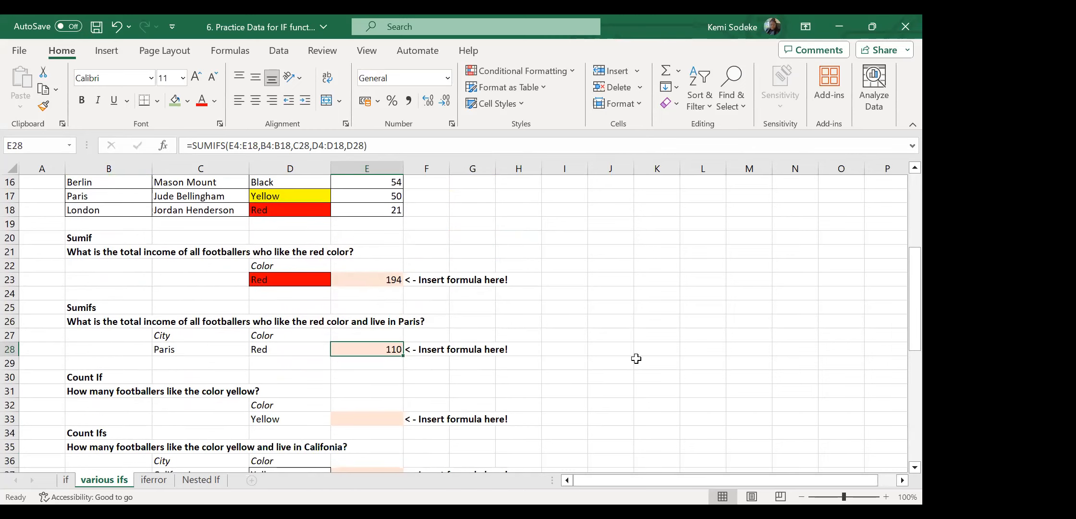
scroll(594, 342, "up", 2)
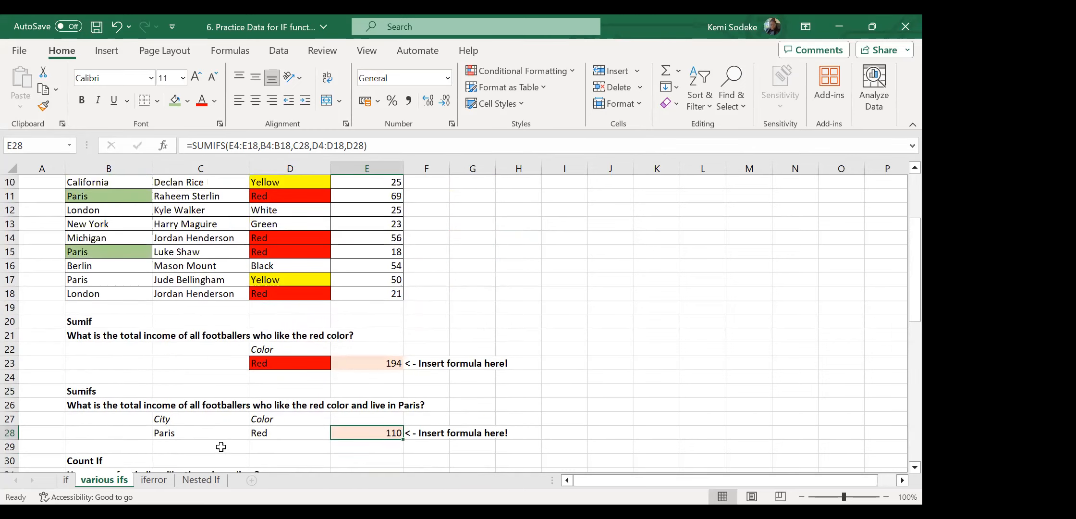
left_click(203, 430)
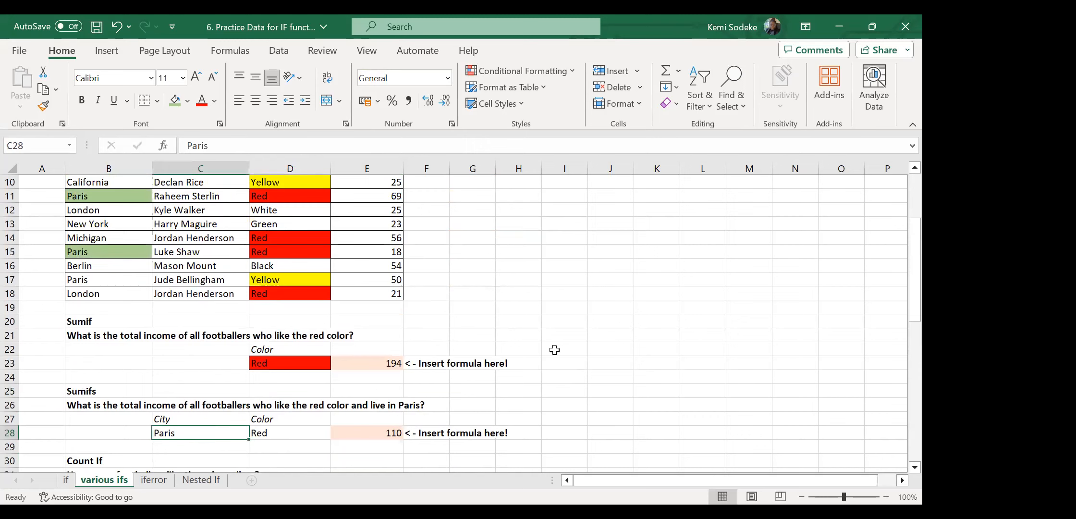
scroll(555, 350, "up", 2)
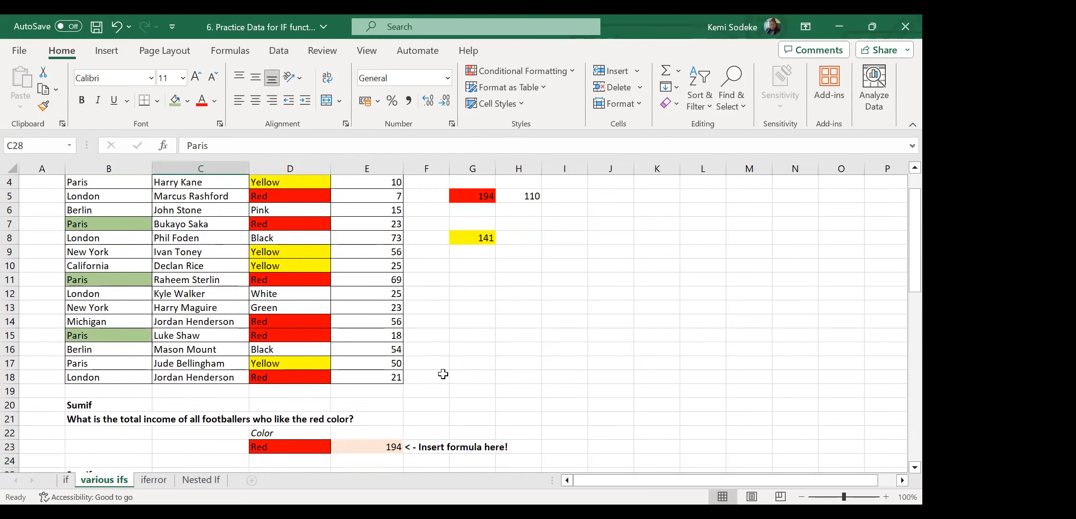
scroll(250, 349, "down", 2)
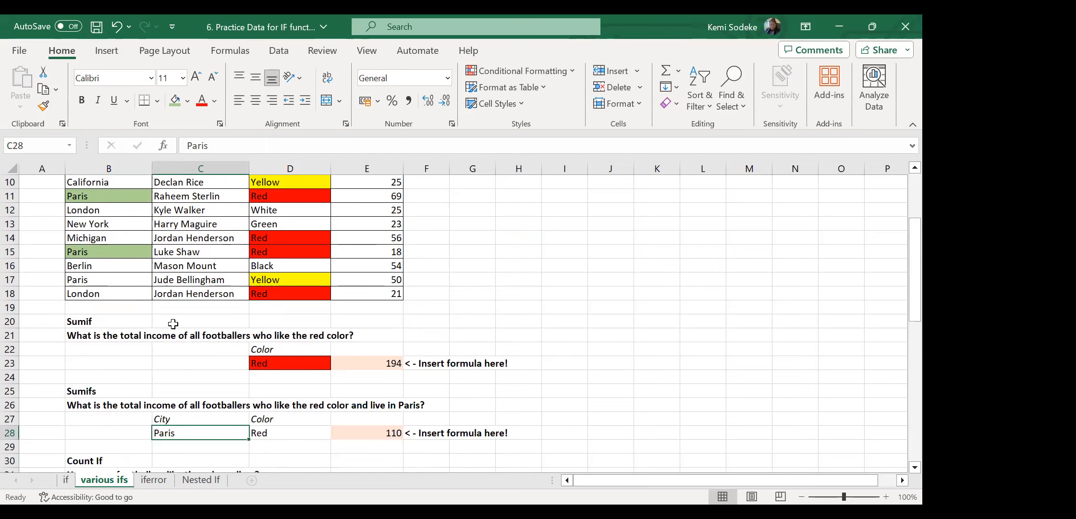
left_click(114, 267)
key("ctrl+c")
scroll(163, 351, "down", 3)
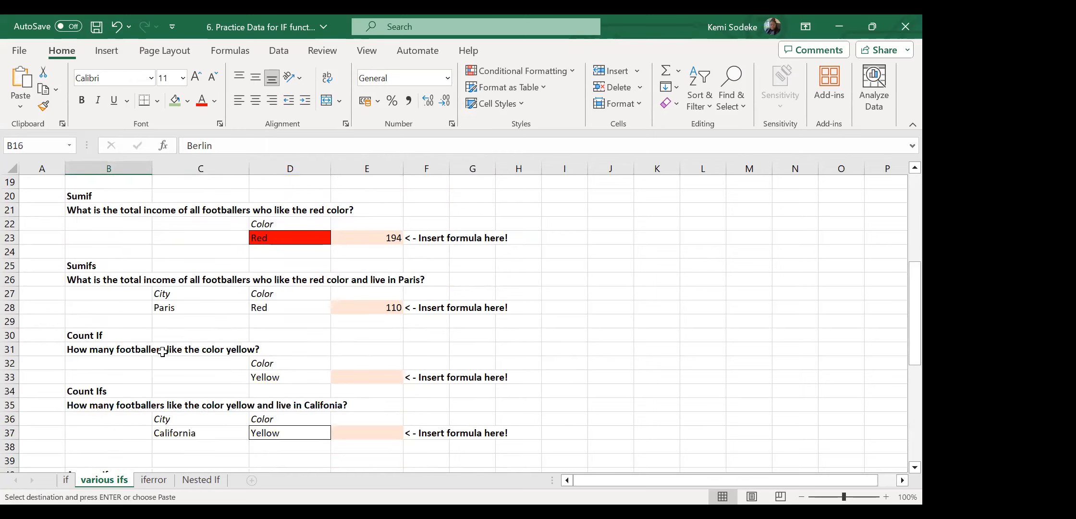
left_click(202, 310)
key("Return")
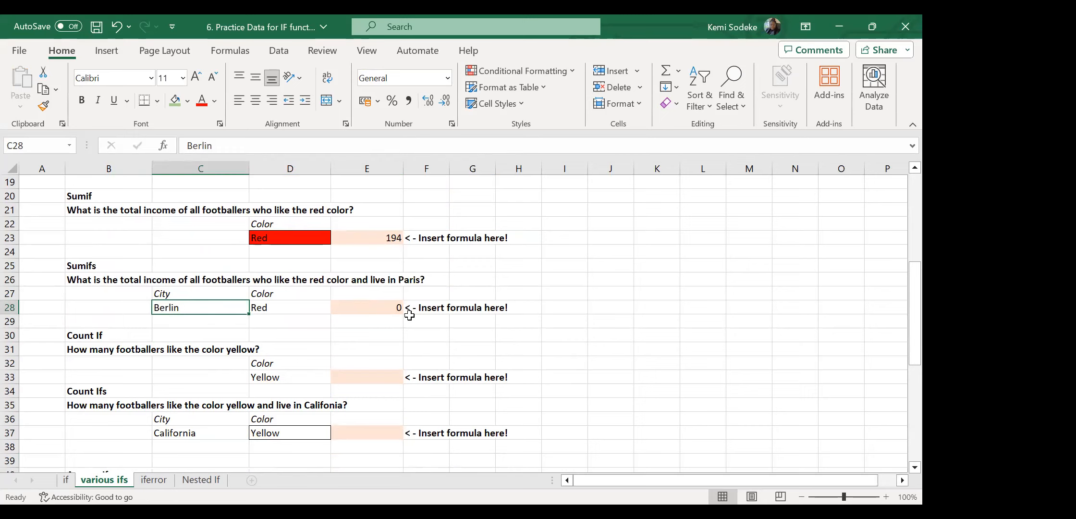
Copy 'Black' from D16 into D28, replacing Red as the colour criterion.
left_click(388, 306)
scroll(624, 367, "up", 3)
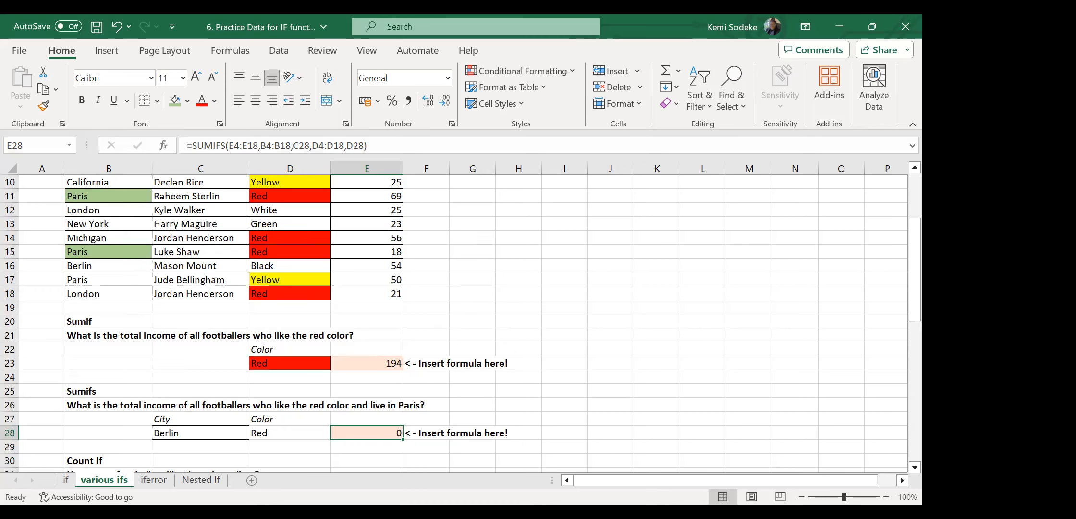
left_click(542, 400)
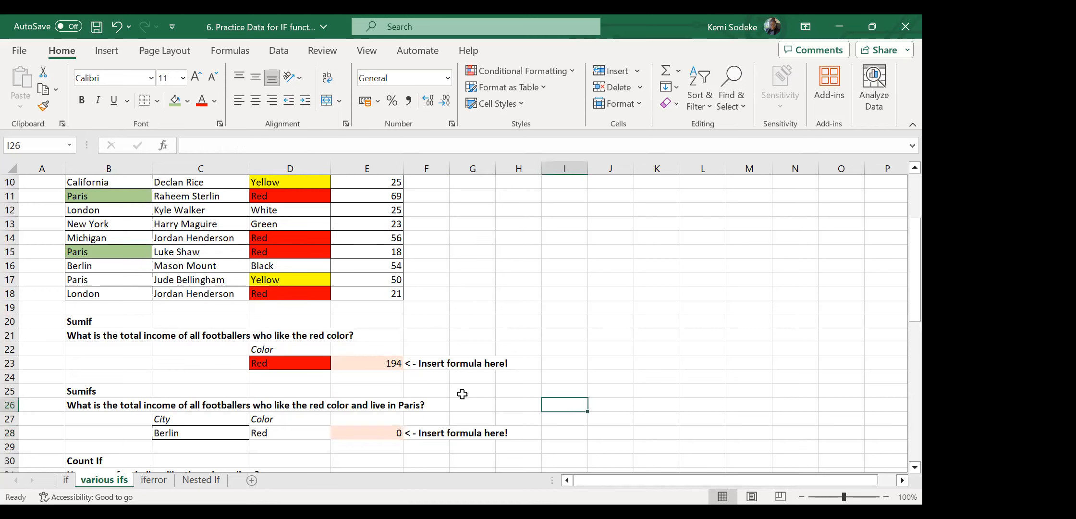
left_click(237, 440)
left_click(397, 435)
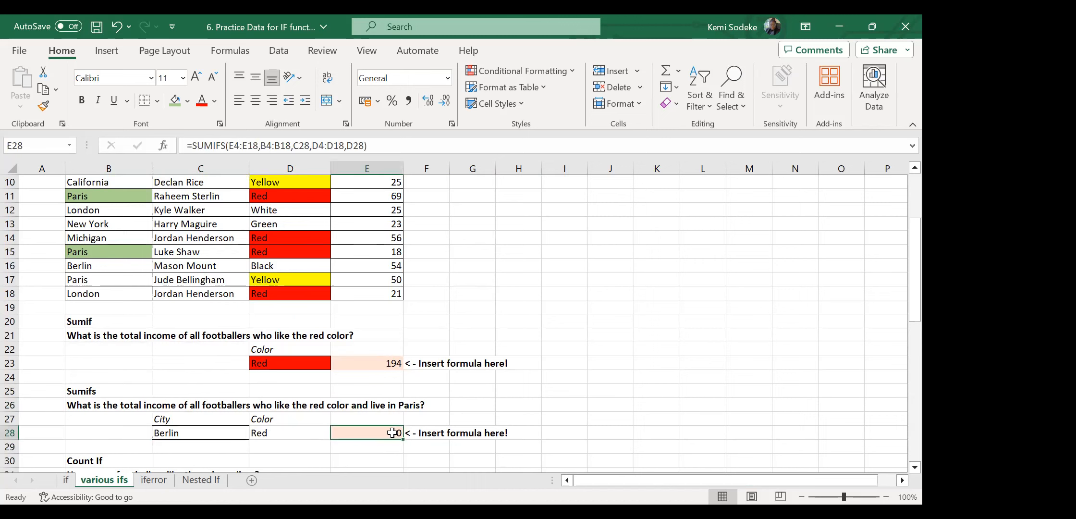
scroll(324, 415, "down", 1)
scroll(319, 382, "up", 2)
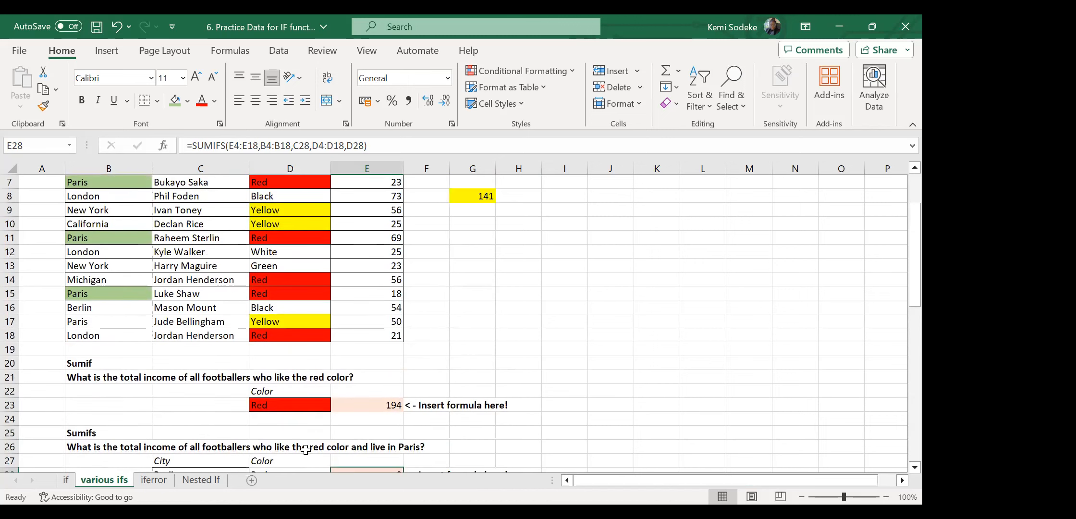
scroll(305, 450, "down", 1)
left_click(278, 260)
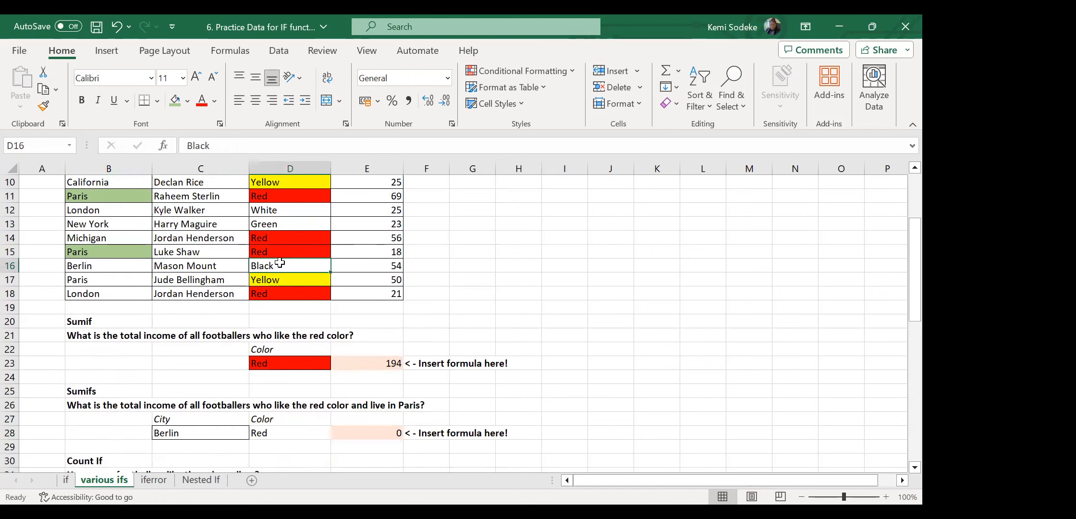
key("ctrl+c")
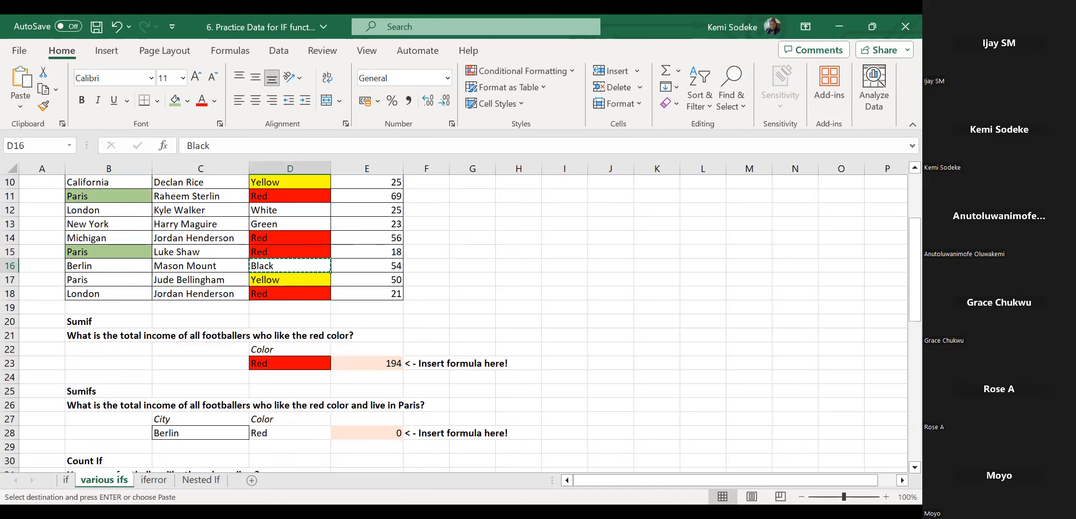
left_click(267, 432)
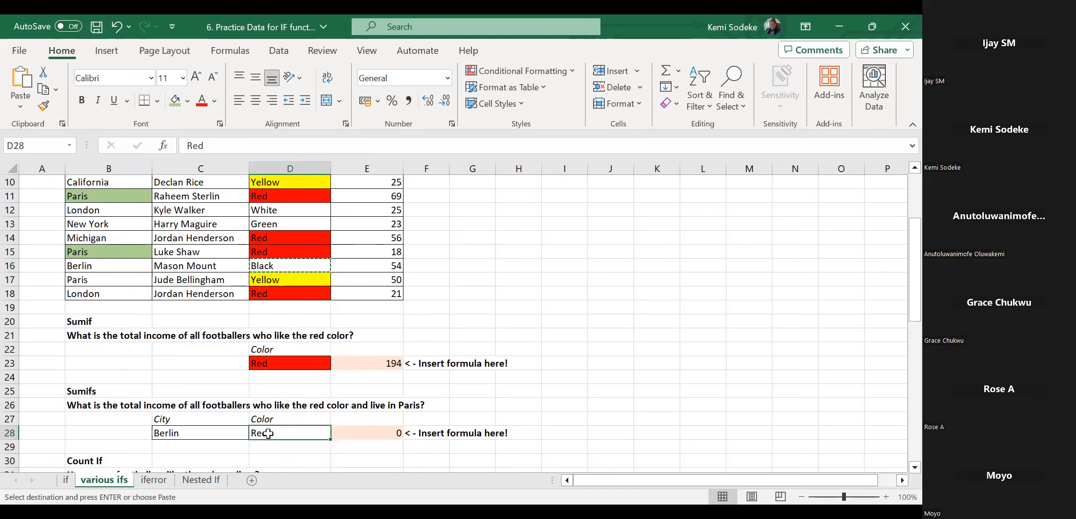
key("Return")
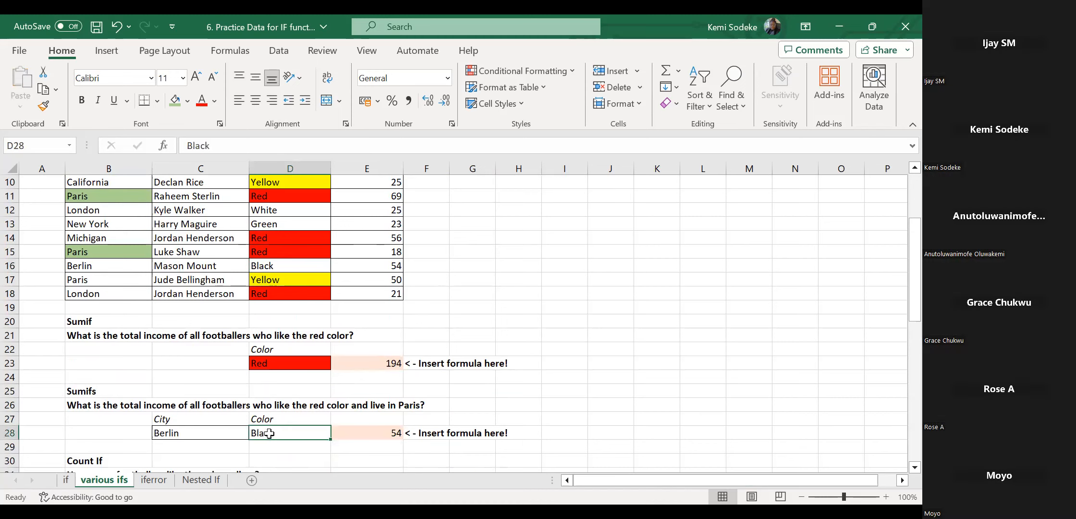
Verify E28's 54 against the Berlin/Black row 16 income and the London Black fan.
left_click(361, 434)
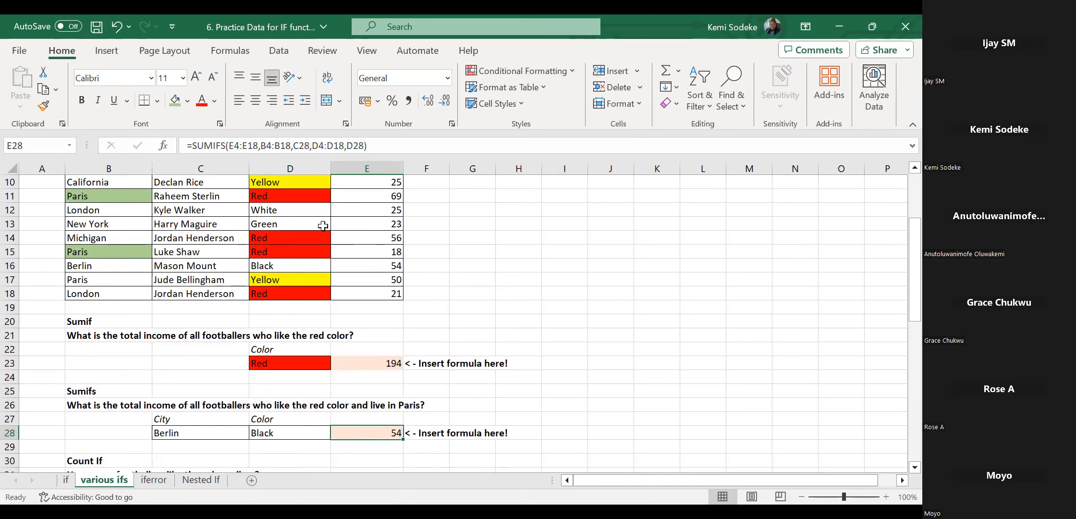
left_click(280, 263)
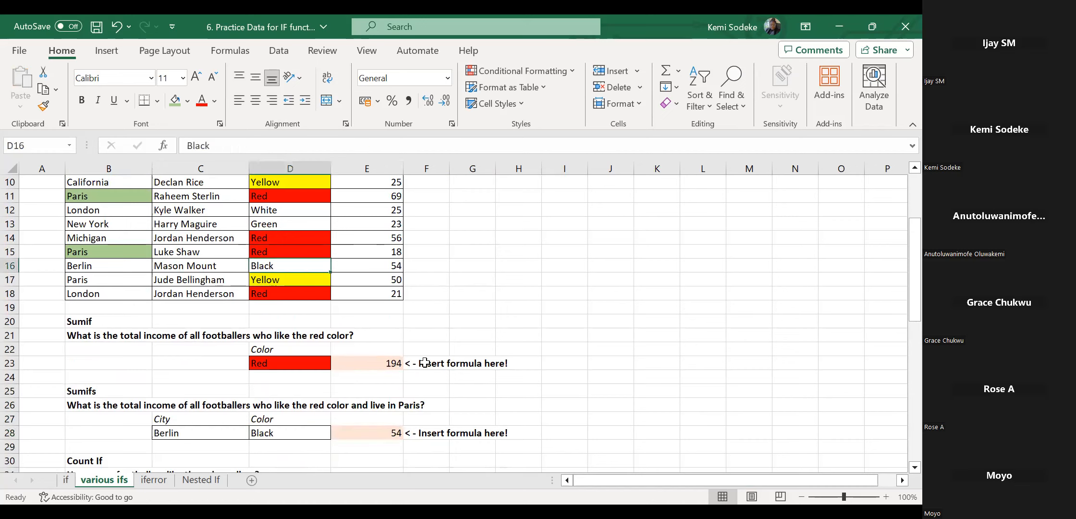
left_click(106, 269, "ctrl")
left_click(399, 266)
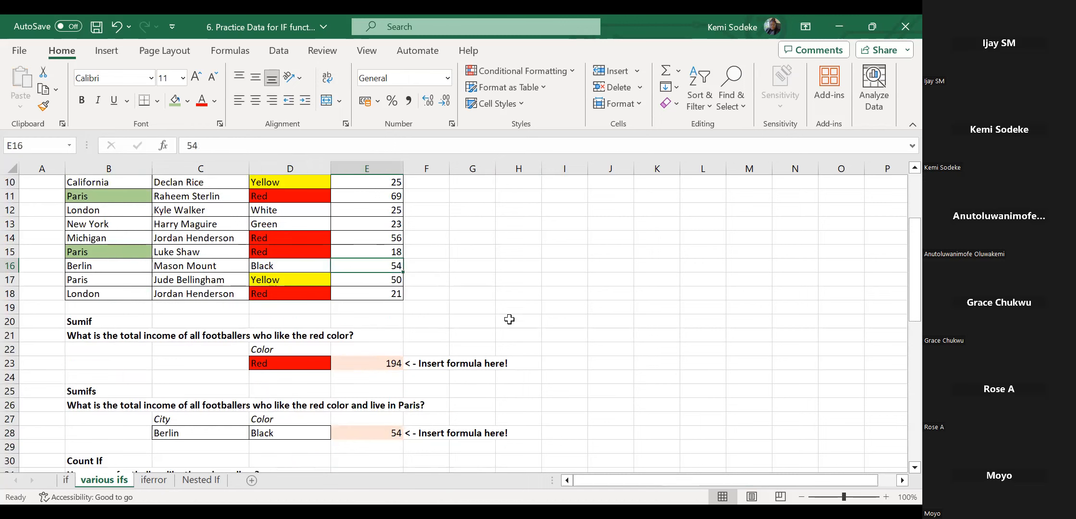
scroll(527, 326, "up", 1)
scroll(526, 325, "up", 2)
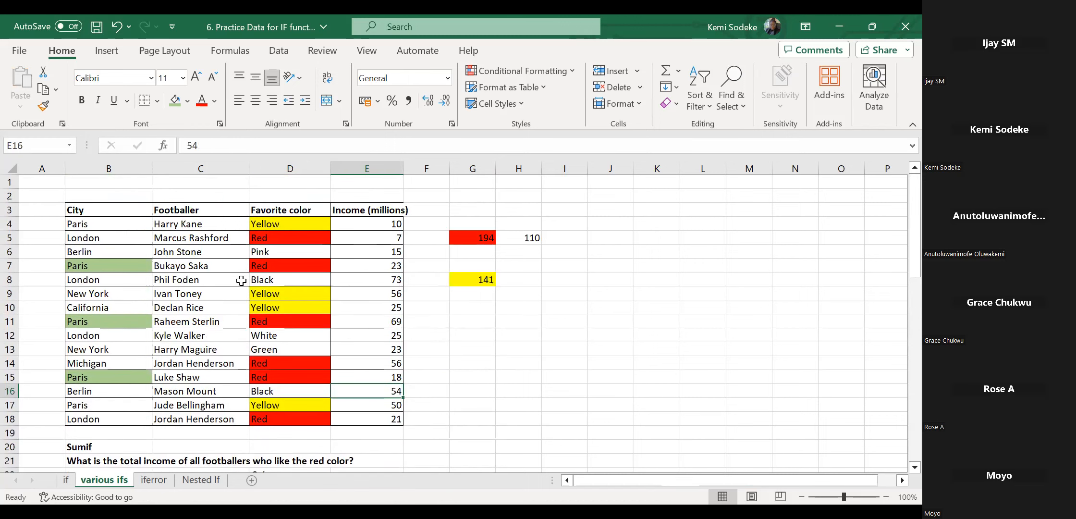
left_click(270, 278)
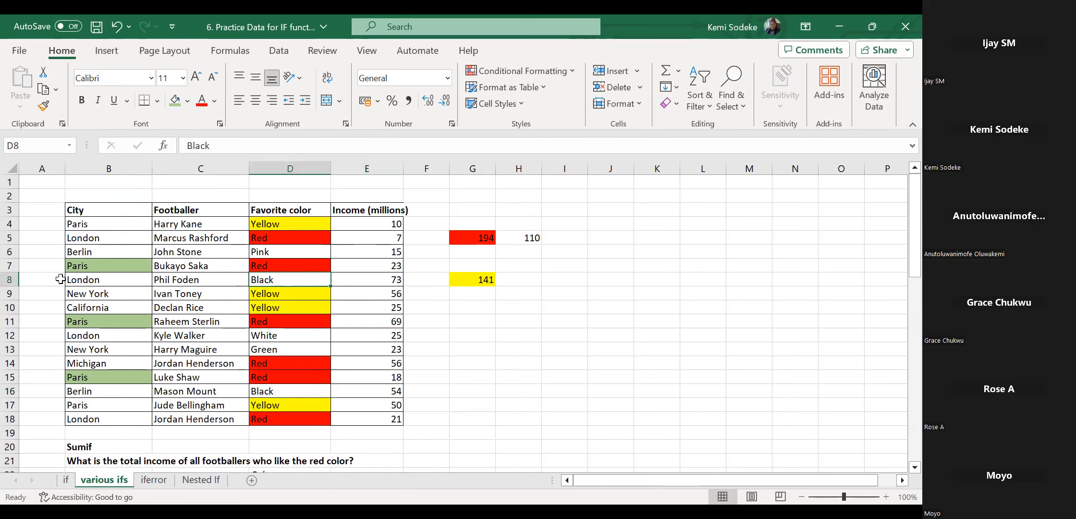
scroll(468, 391, "down", 5)
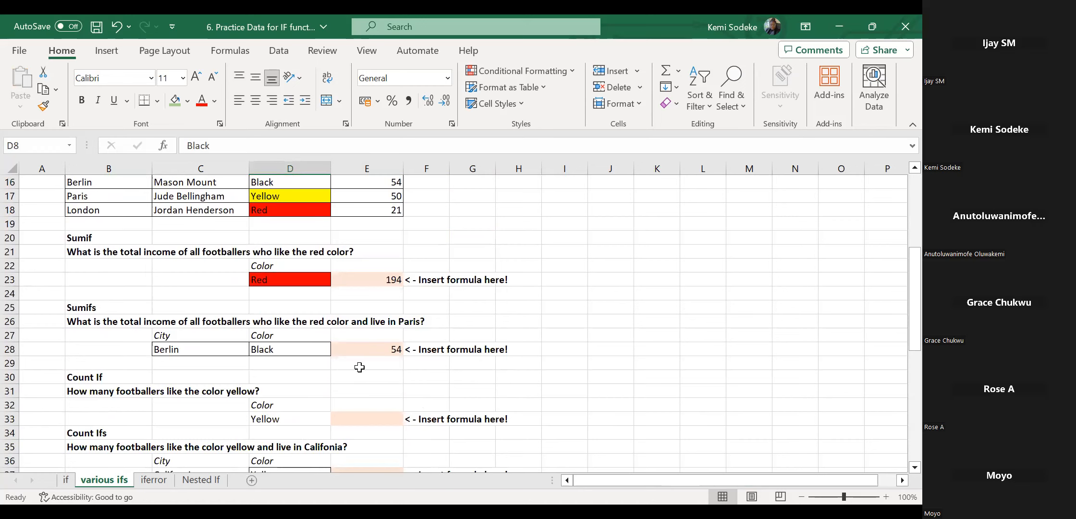
Start typing =sumifs in E28 with sum range E3:E18 and criteria range B4:B18.
left_click(369, 353)
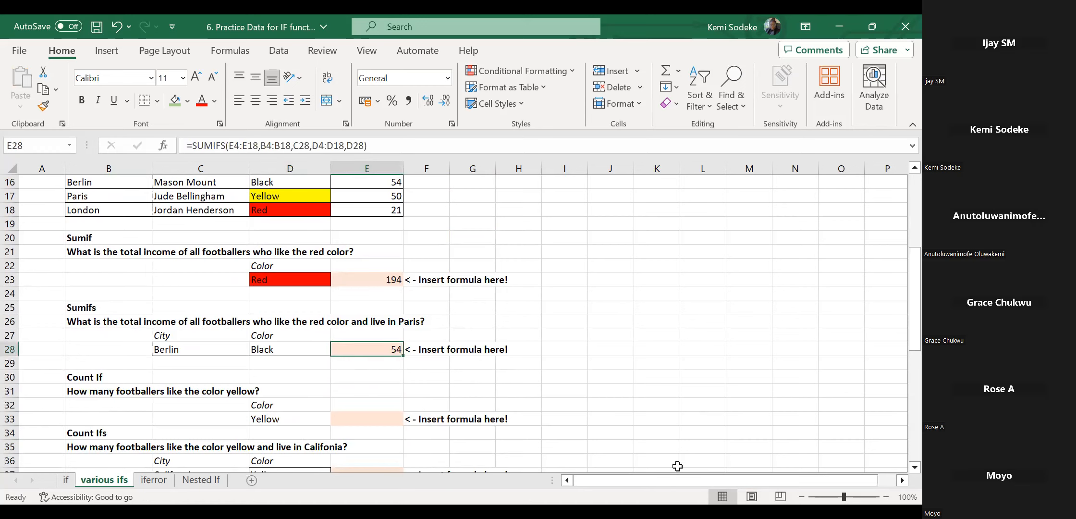
type("=")
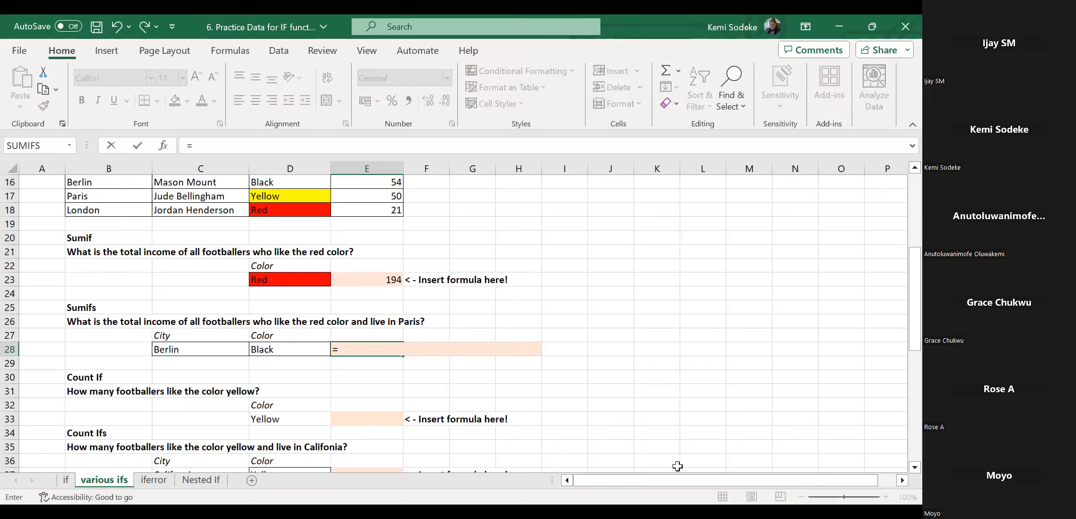
type("sumifs(")
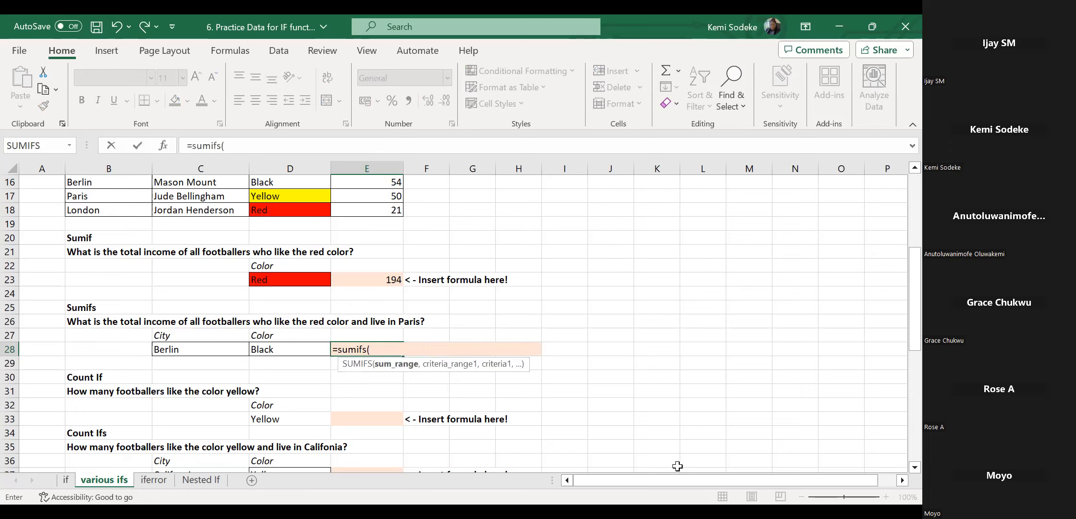
left_click(390, 210)
left_click_drag(392, 129, 390, 195)
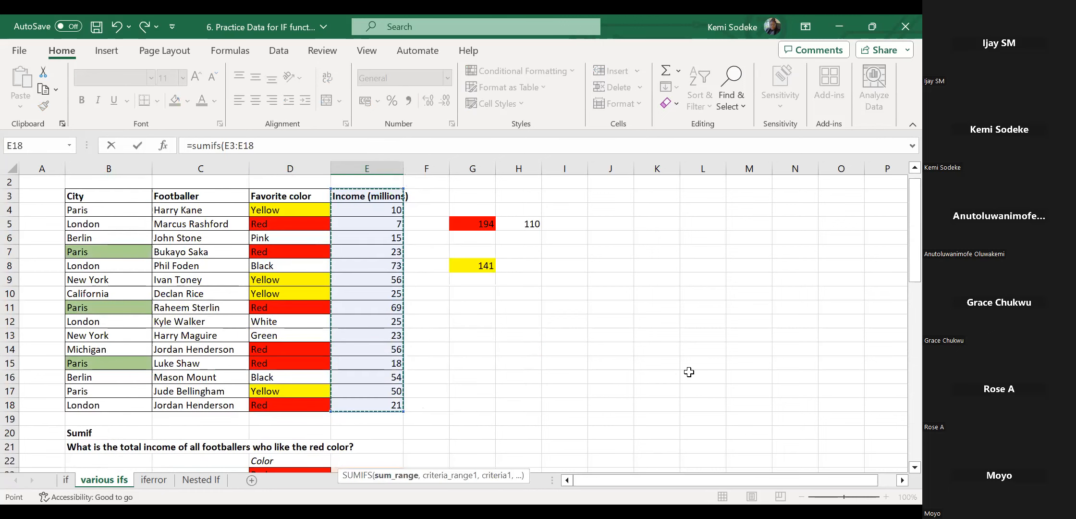
type(",")
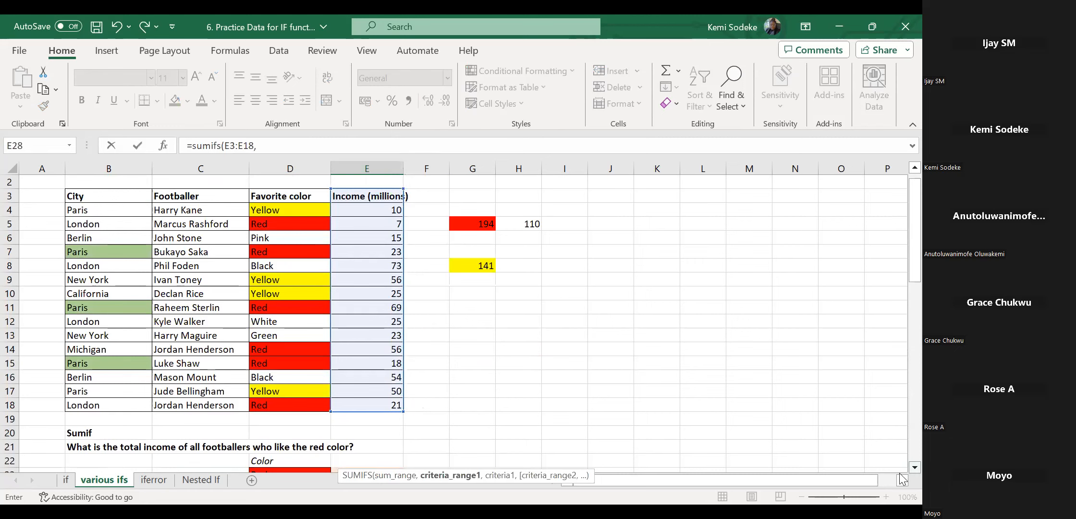
scroll(901, 475, "down", 2)
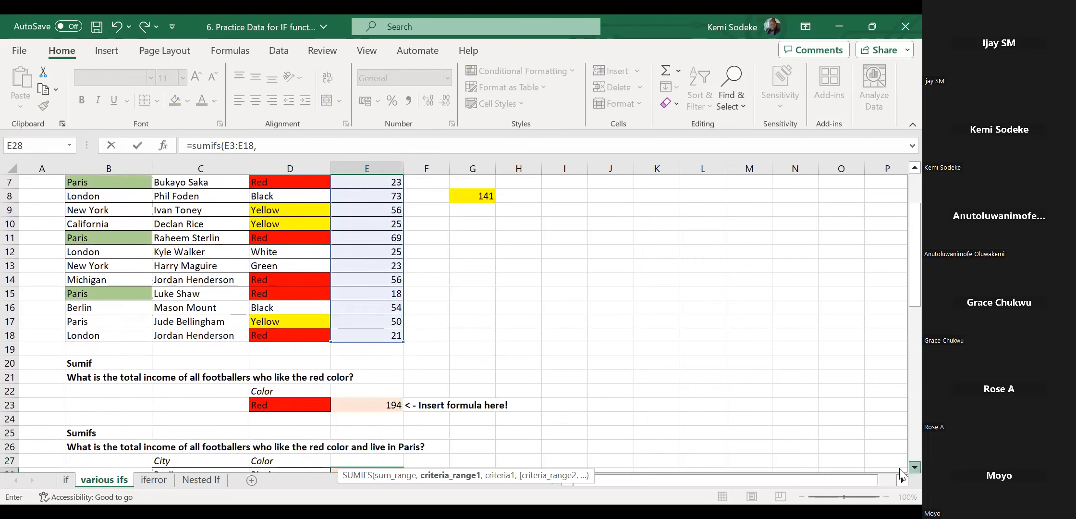
scroll(902, 475, "down", 2)
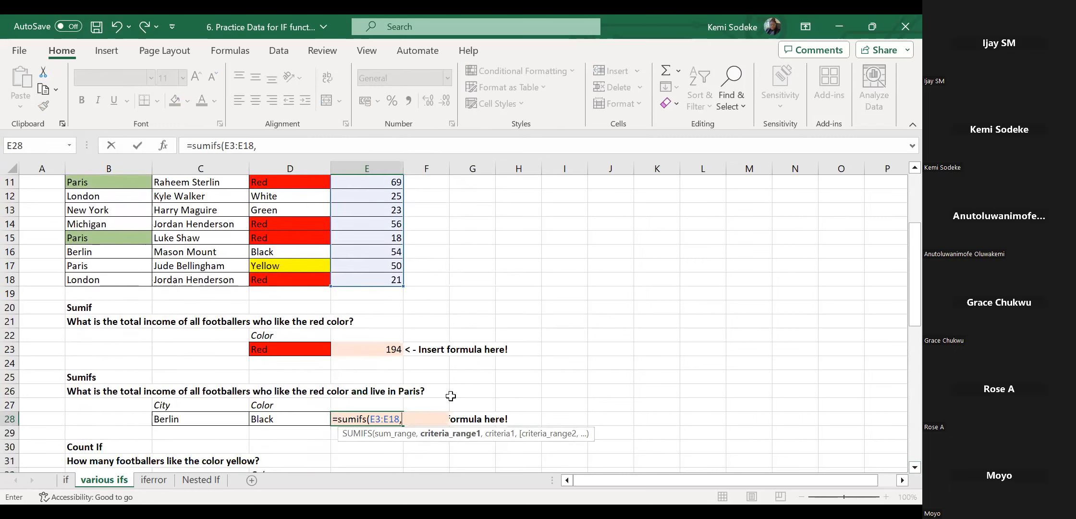
left_click(101, 281)
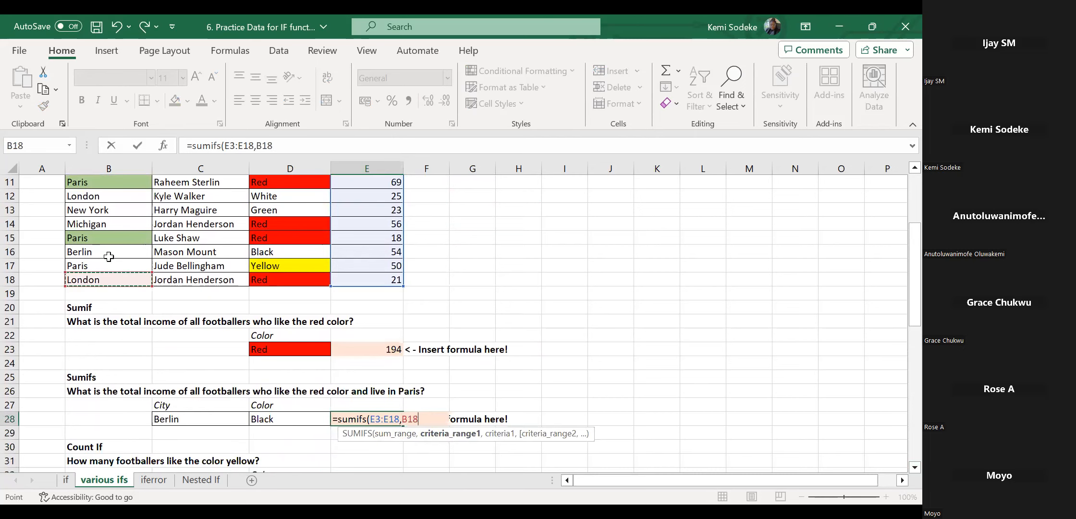
left_click_drag(105, 151, 106, 211)
type(",")
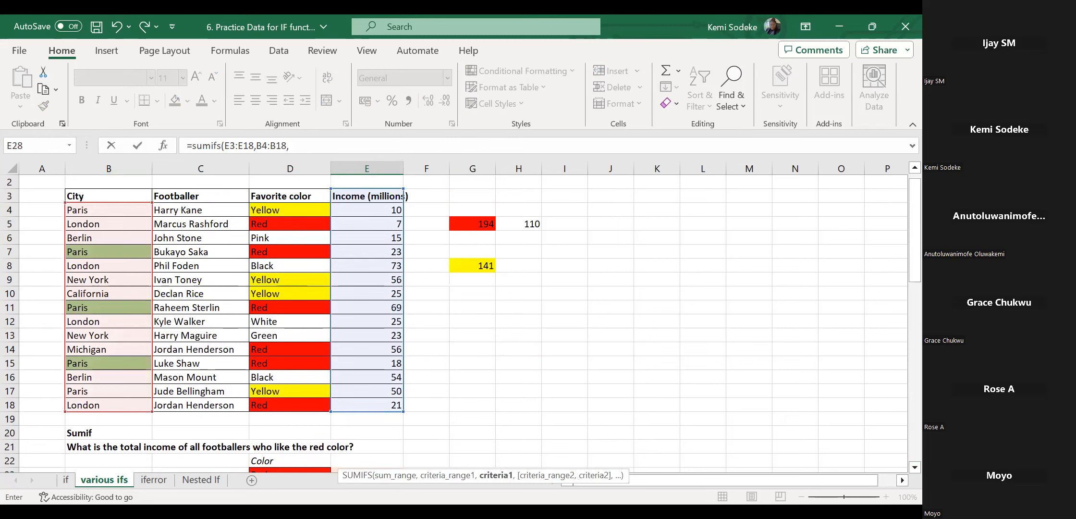
Add C28, D4:D18 and D28 as criteria, drop the trailing comma, and commit.
scroll(904, 462, "down", 2)
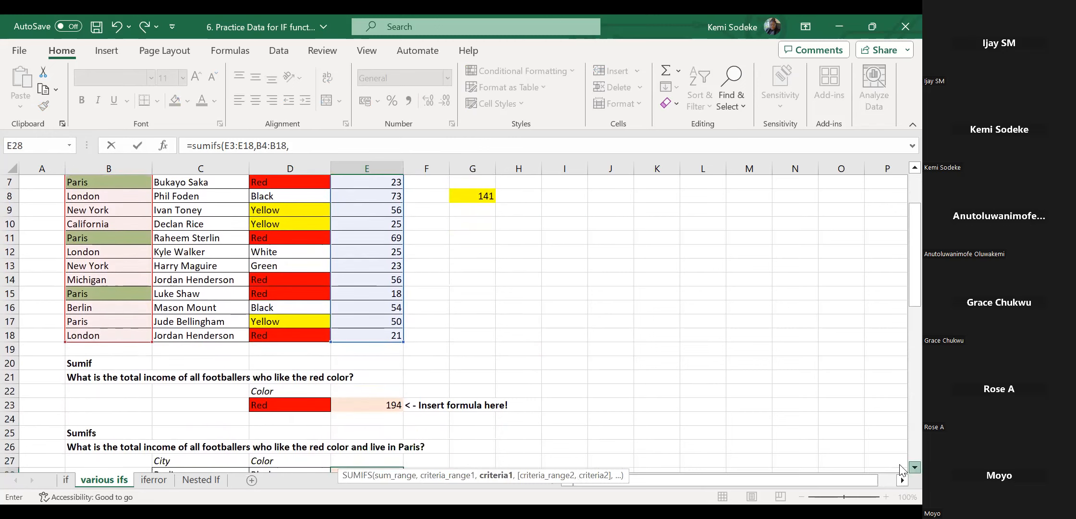
scroll(424, 472, "down", 1)
left_click(217, 434)
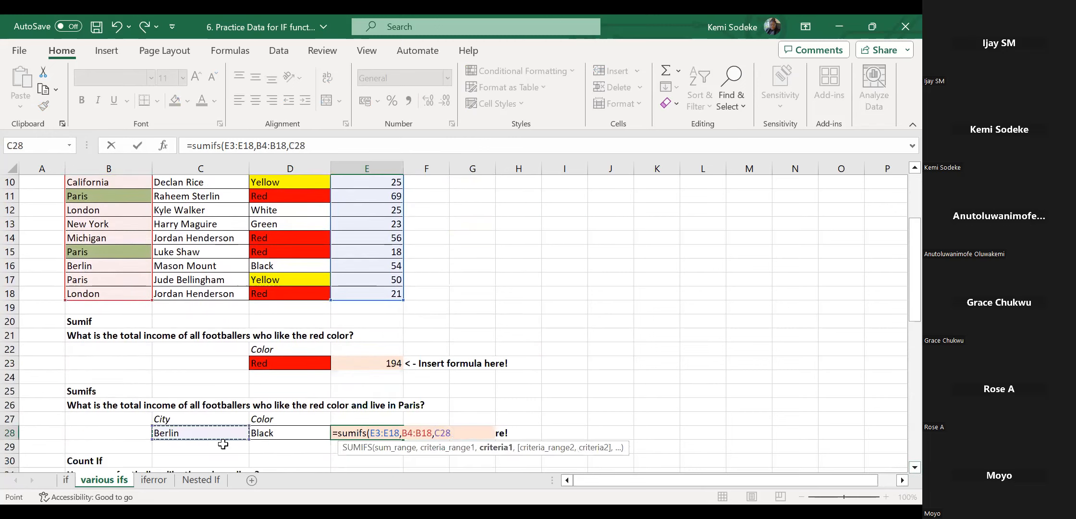
type(",")
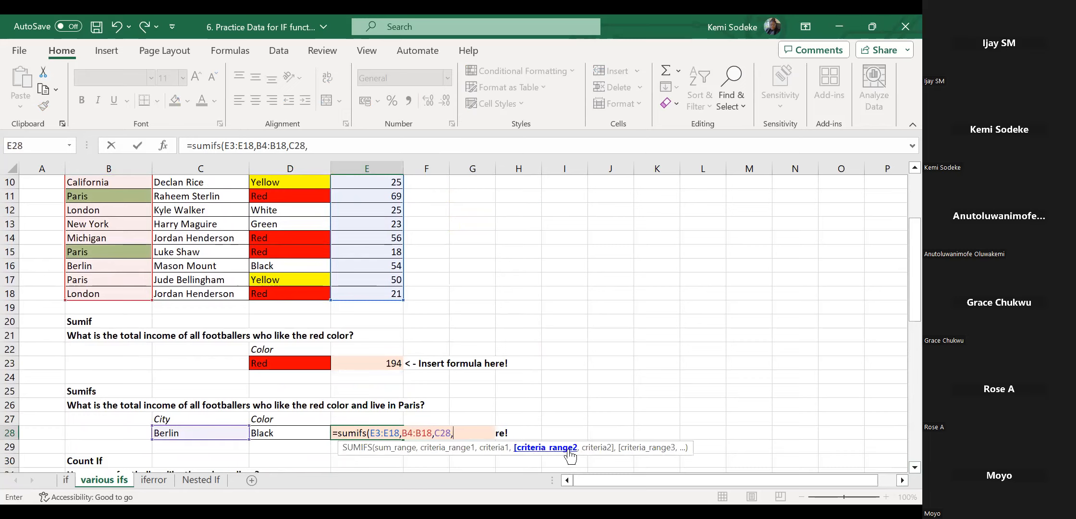
left_click(274, 296)
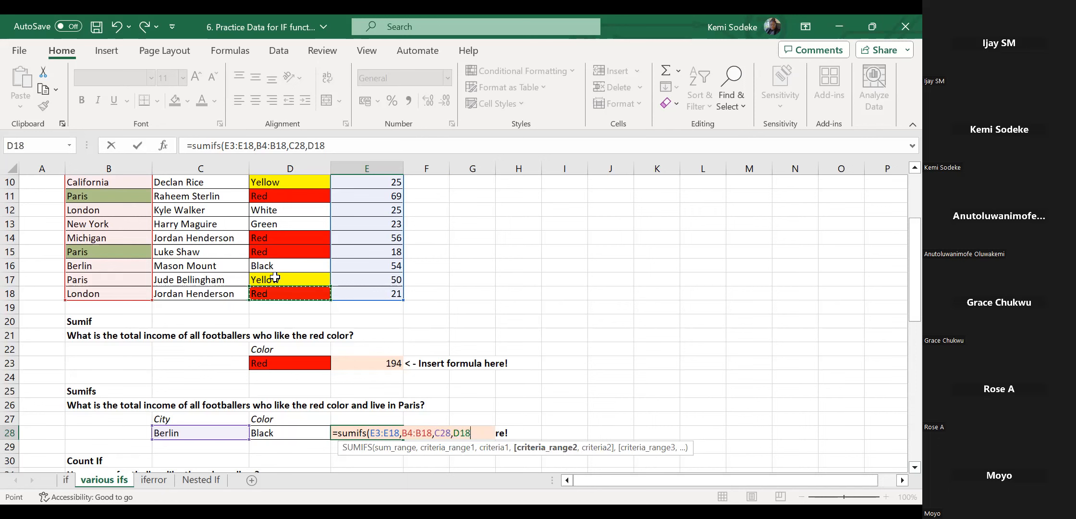
left_click_drag(285, 152, 285, 153)
left_click_drag(287, 211, 287, 212)
type(",")
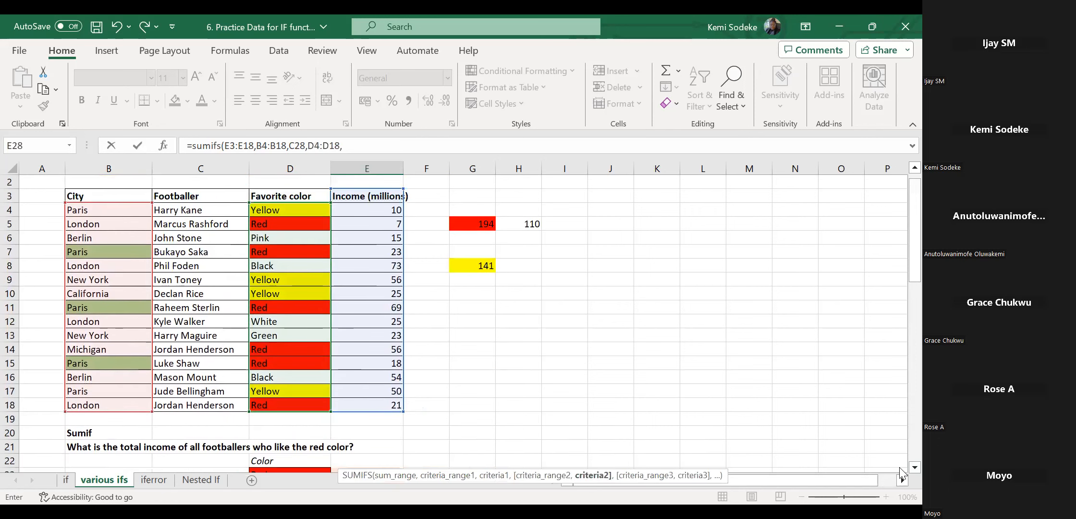
scroll(901, 469, "down", 2)
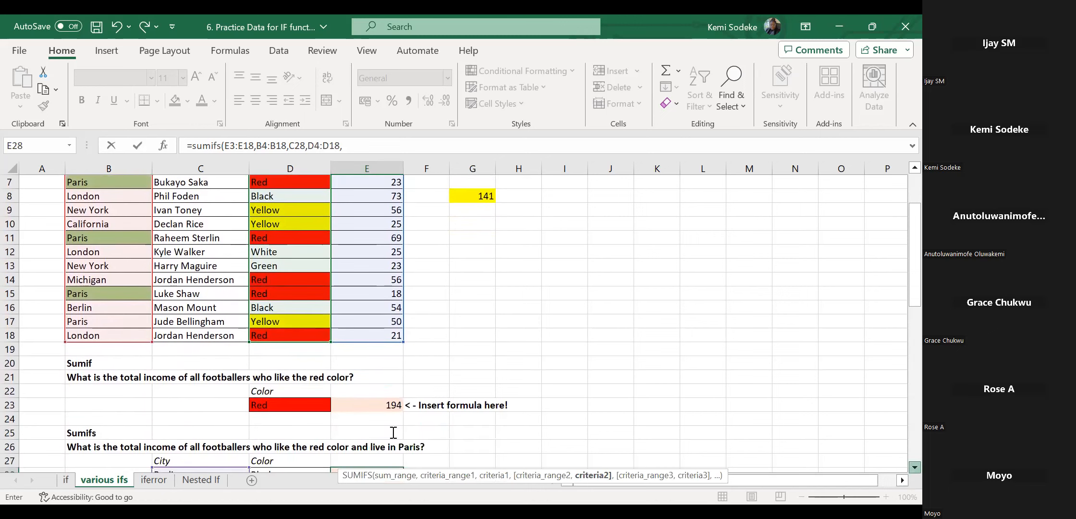
scroll(293, 429, "down", 1)
left_click(293, 431)
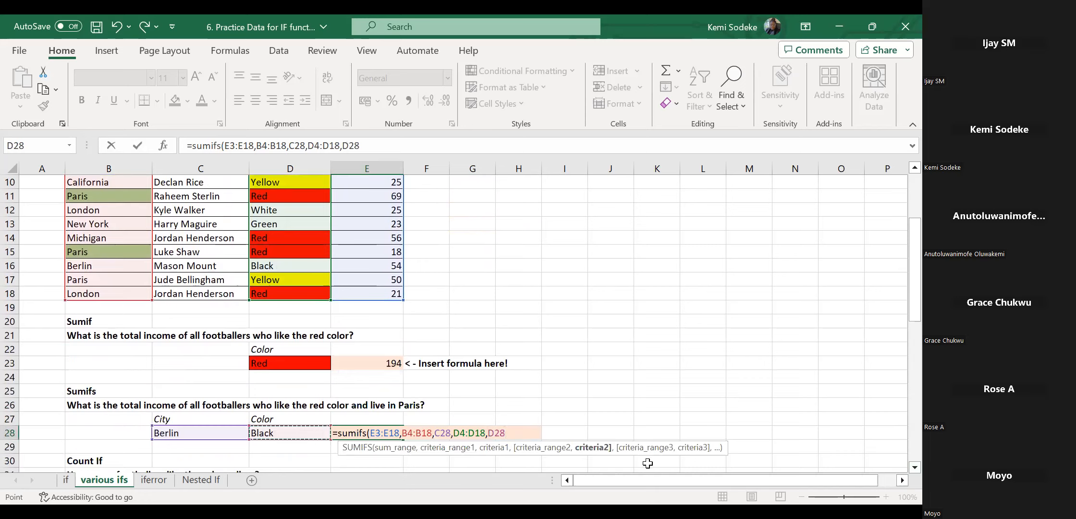
type(",")
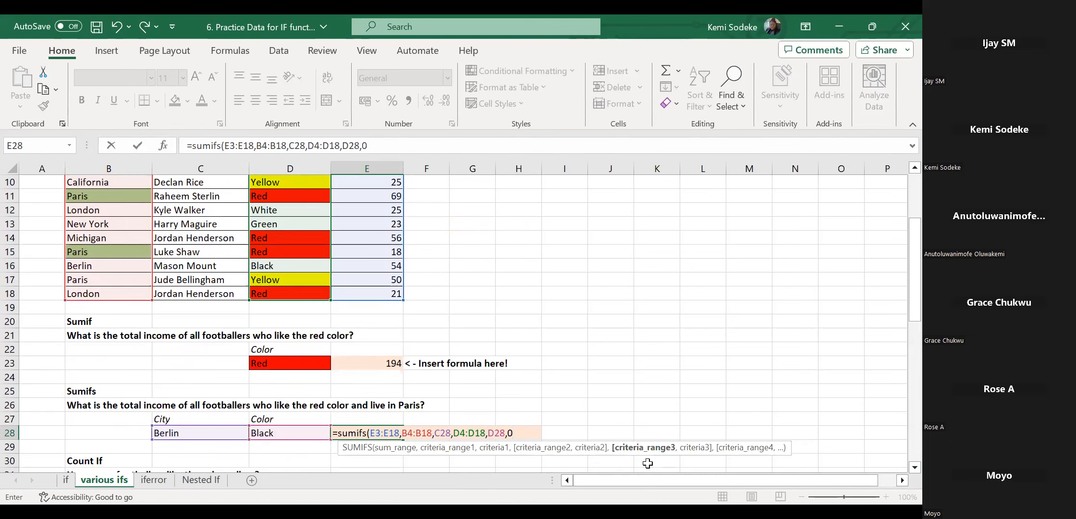
key("BackSpace")
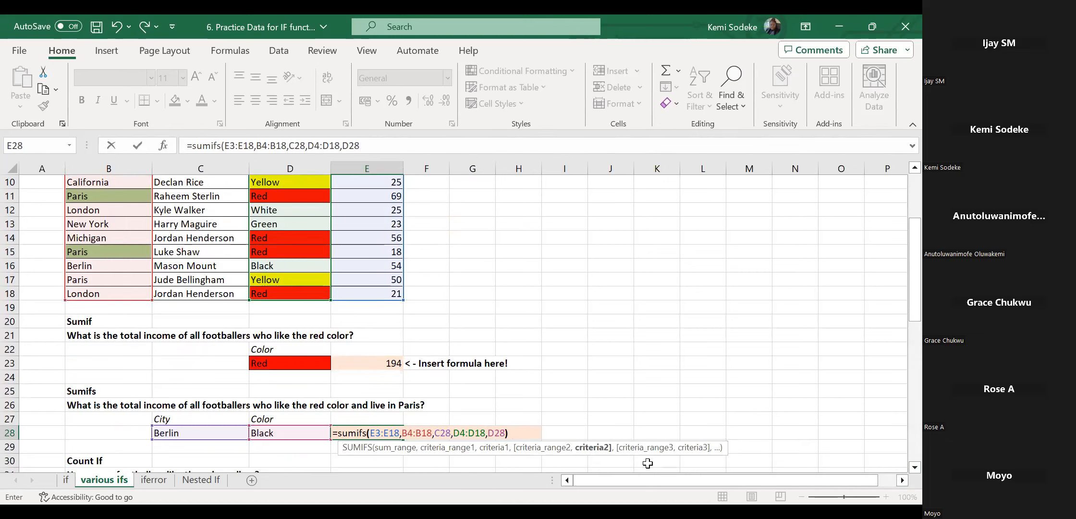
key("Return")
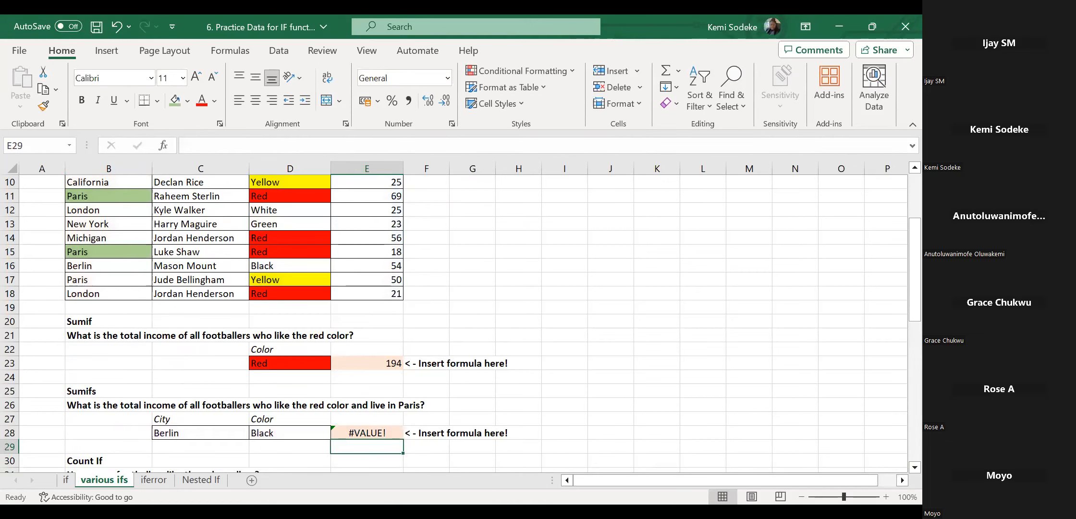
Shift E28's SUMIFS income range from E3:E18 to E4:E18 so it returns 54.
left_click(350, 429)
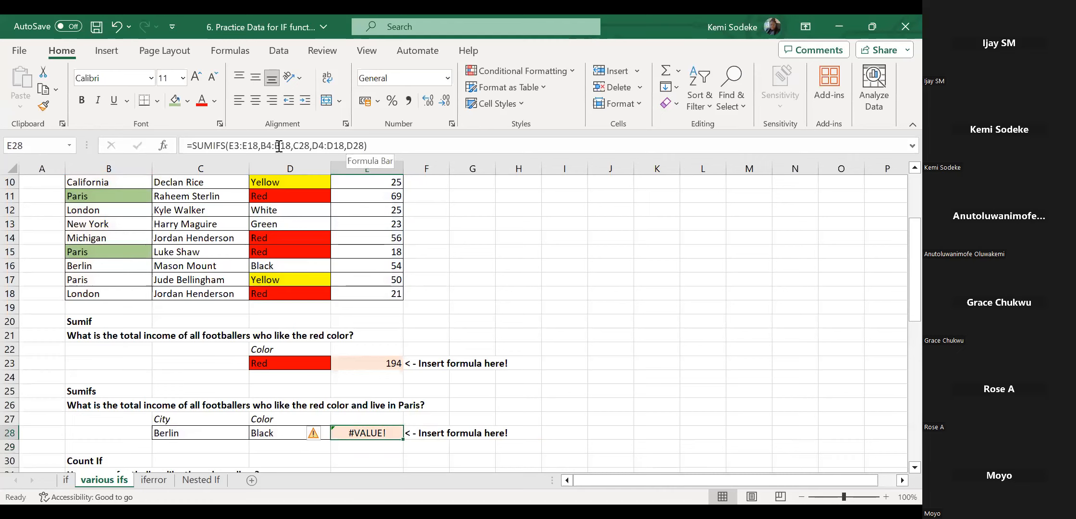
left_click(394, 145)
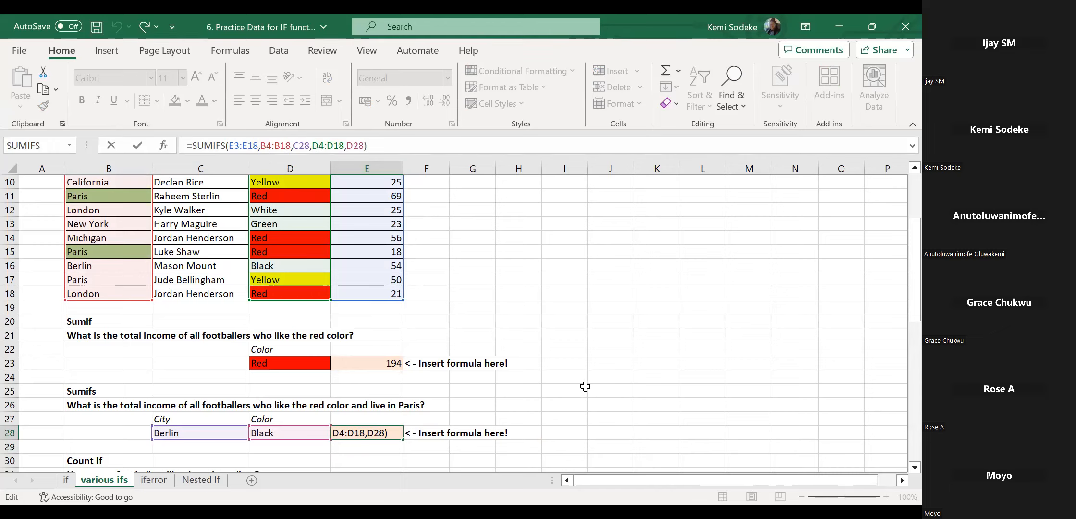
left_click_drag(913, 298, 902, 225)
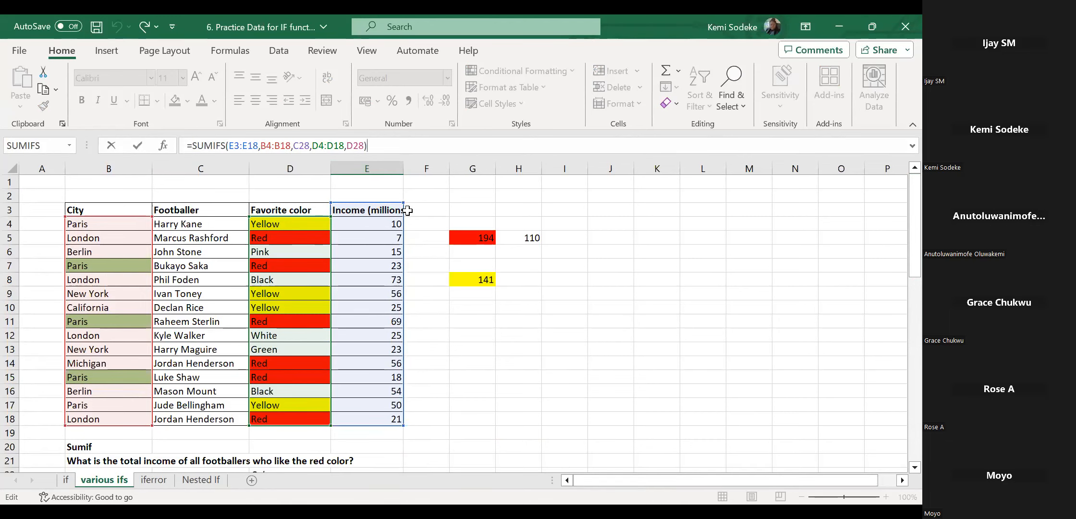
left_click_drag(400, 208, 402, 220)
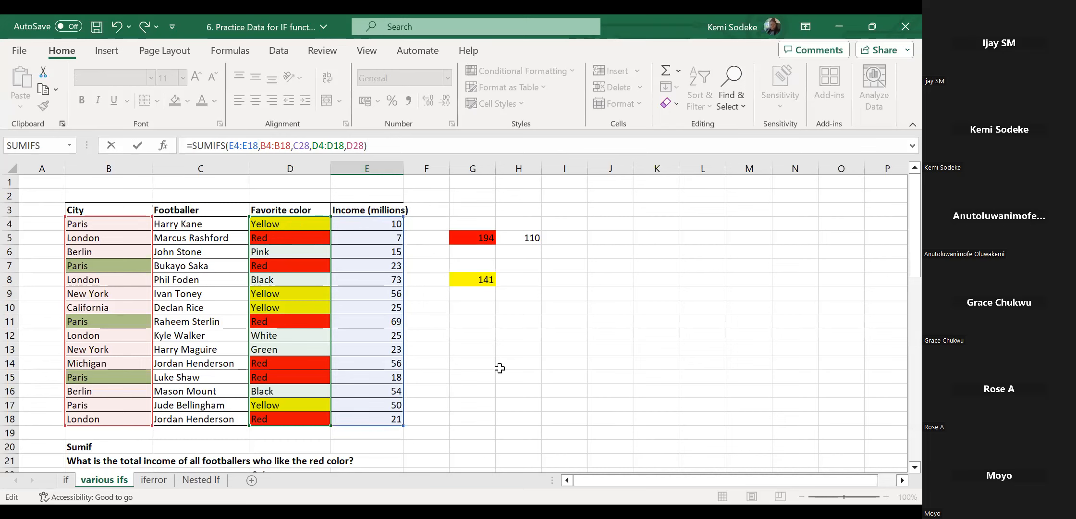
key("Return")
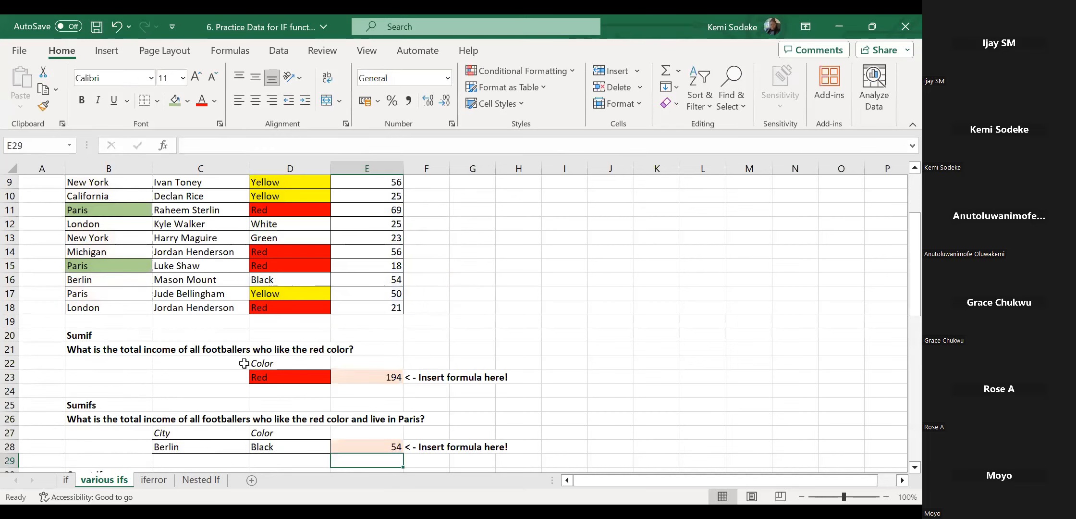
Scroll back to row 28, select E28 and open its SUMIFS formula for editing.
scroll(484, 305, "down", 1)
scroll(484, 305, "up", 4)
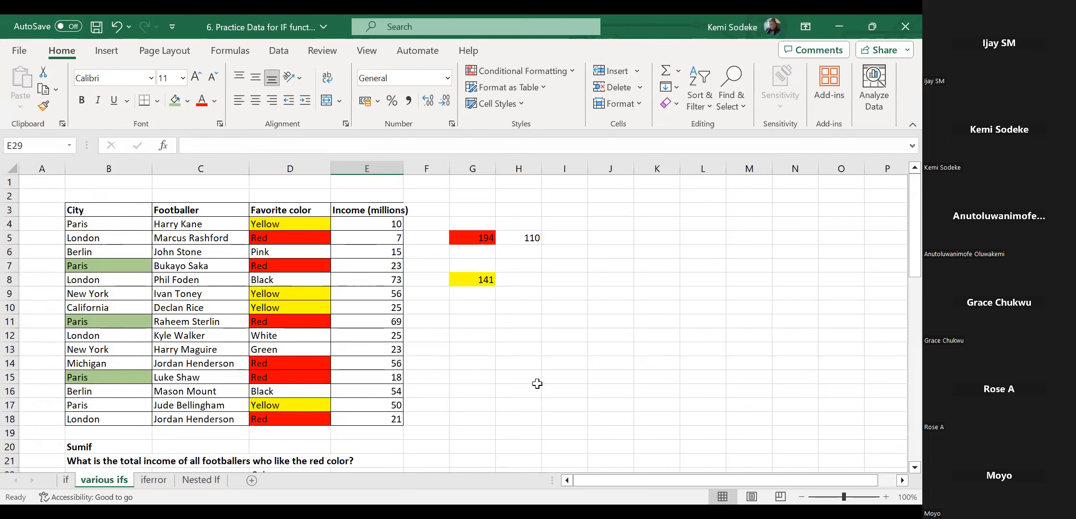
scroll(537, 385, "down", 3)
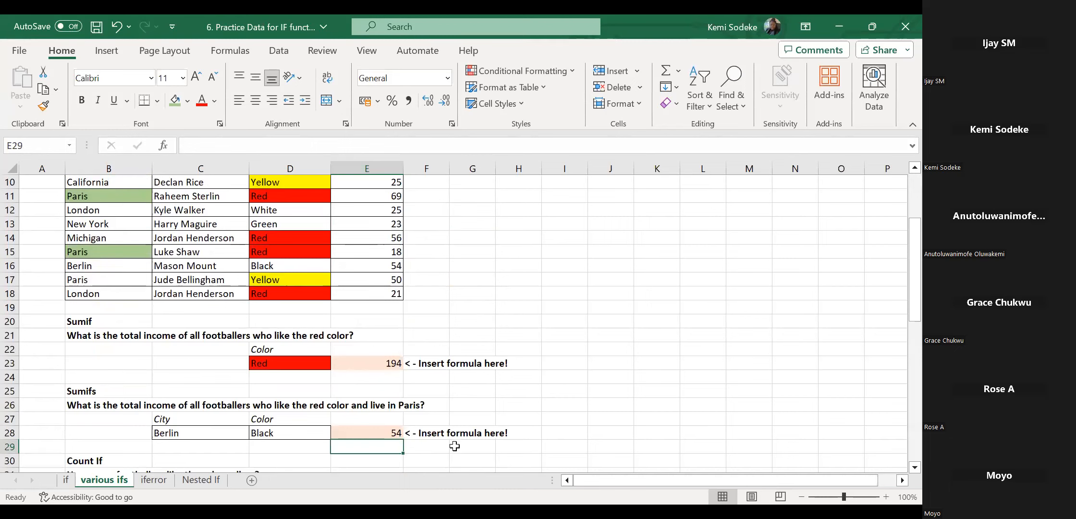
scroll(552, 383, "down", 1)
left_click(386, 394)
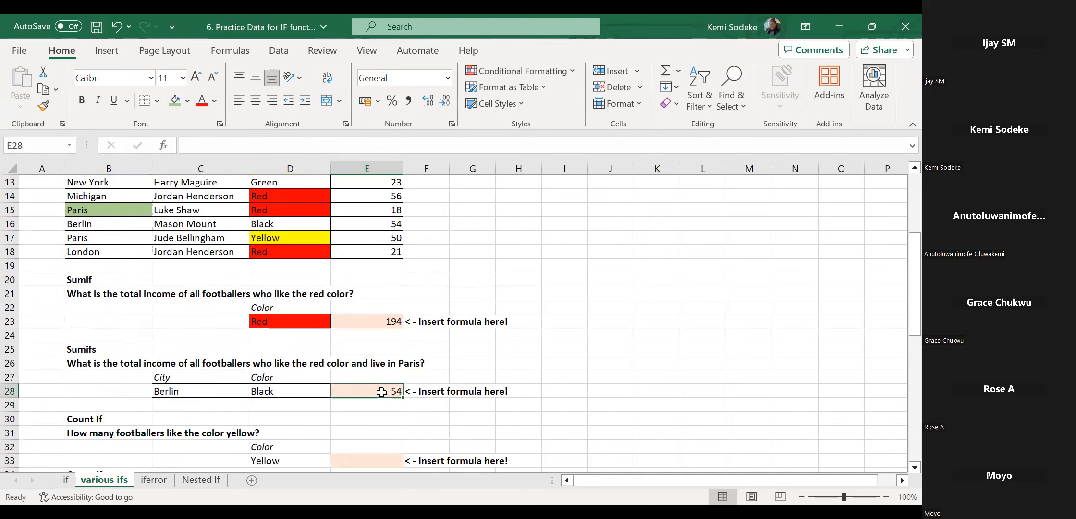
scroll(619, 384, "up", 4)
scroll(617, 380, "down", 5)
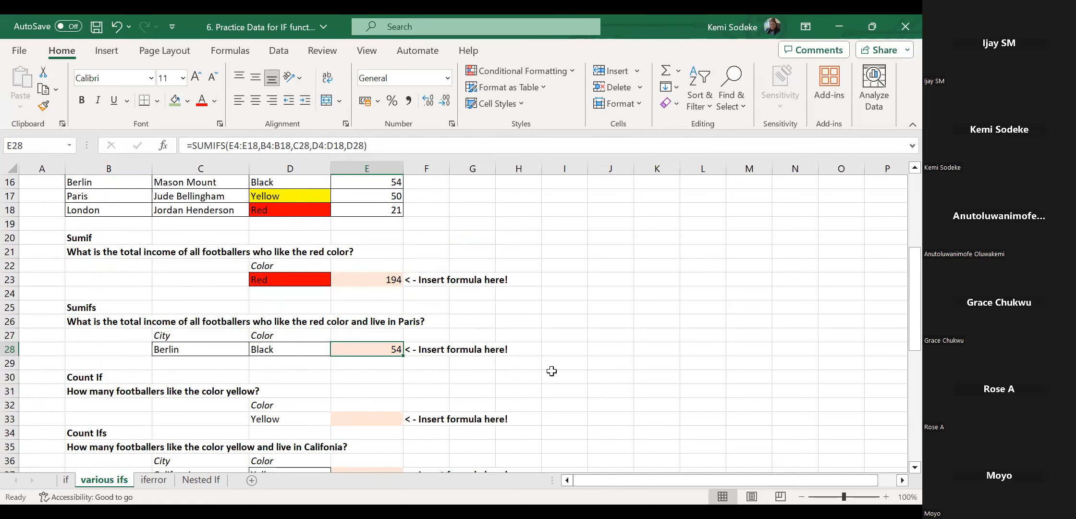
scroll(557, 370, "up", 5)
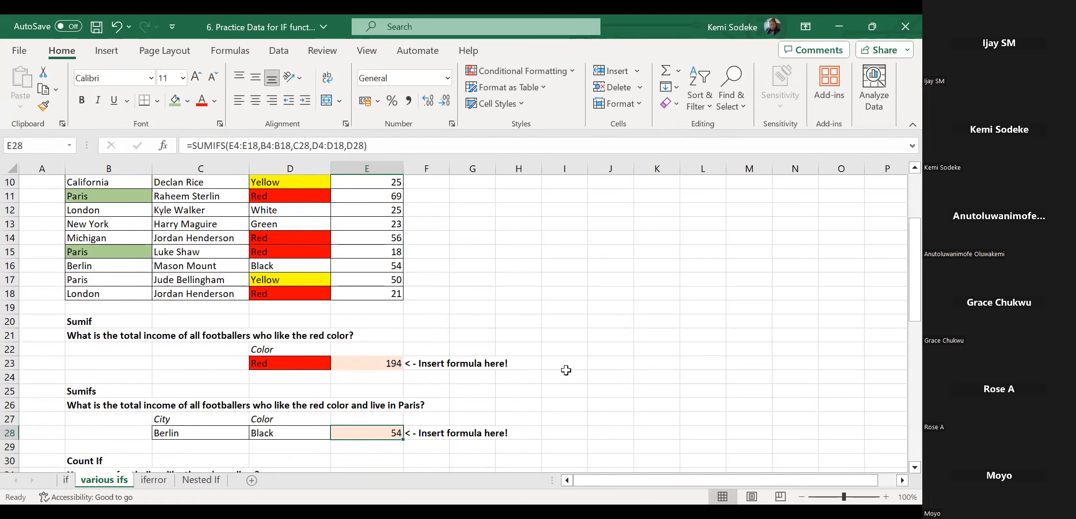
scroll(565, 370, "down", 2)
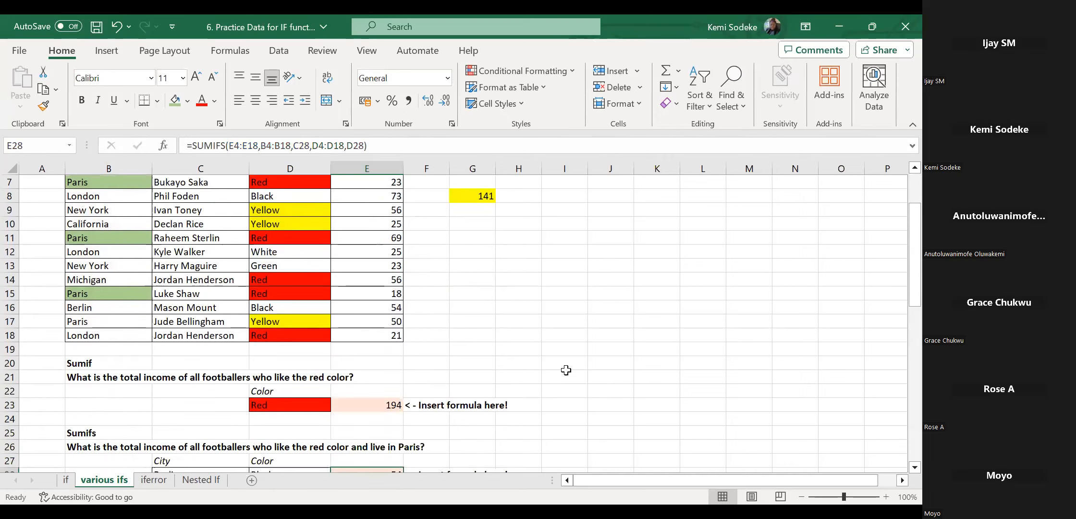
scroll(432, 402, "down", 2)
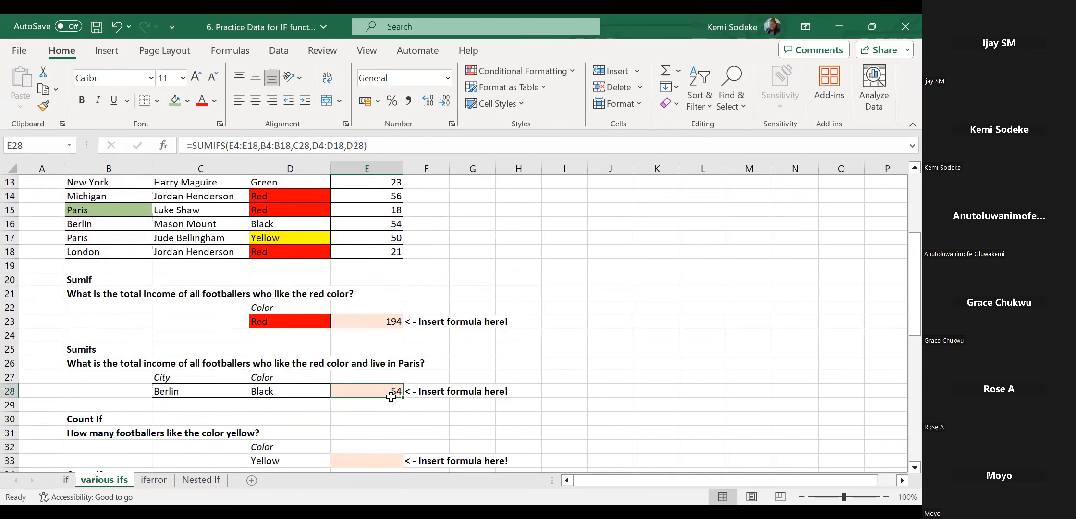
left_click(386, 142)
Extend the colour and city ranges in E28's SUMIFS up to header row 3 and commit.
left_click_drag(904, 332, 387, 212)
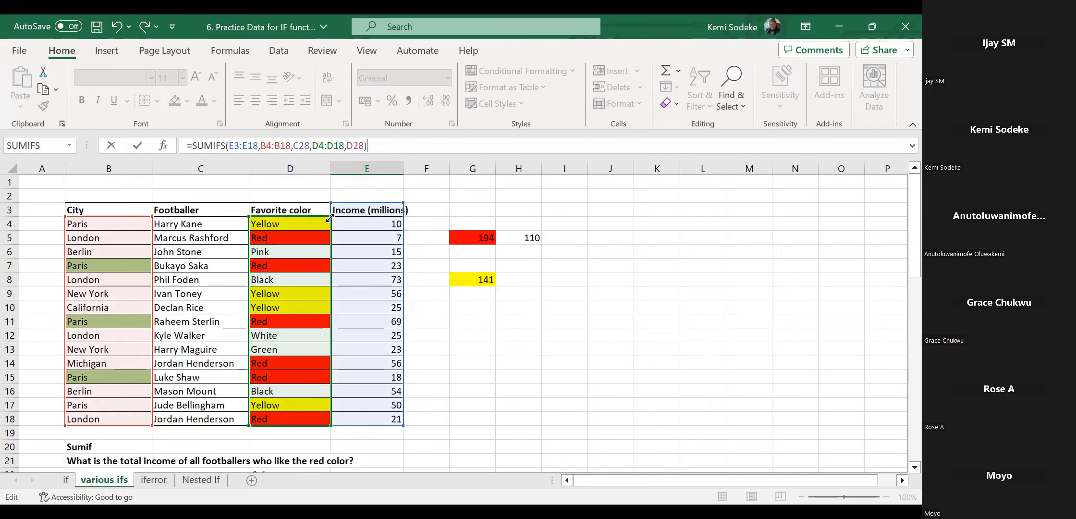
left_click_drag(333, 211, 332, 205)
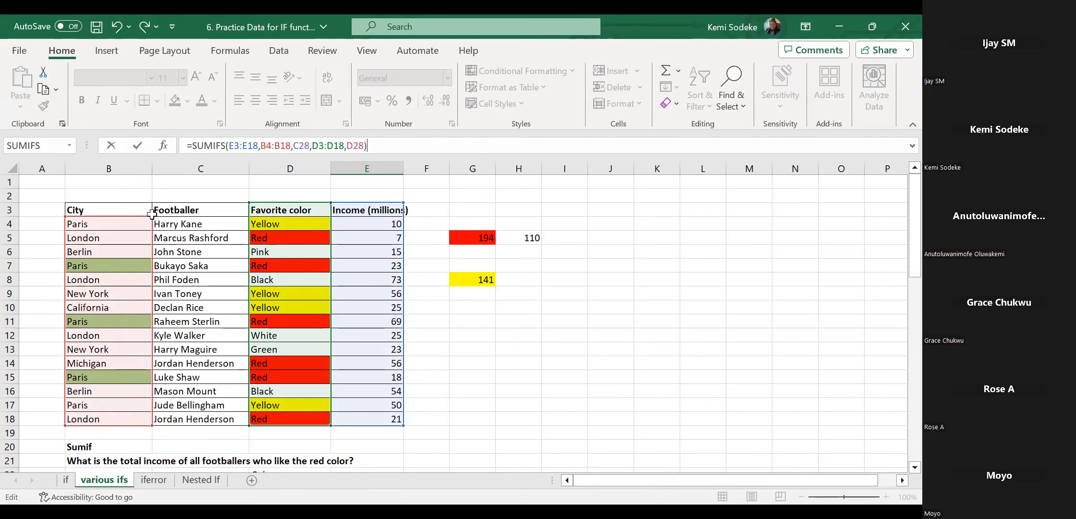
left_click_drag(151, 211, 151, 204)
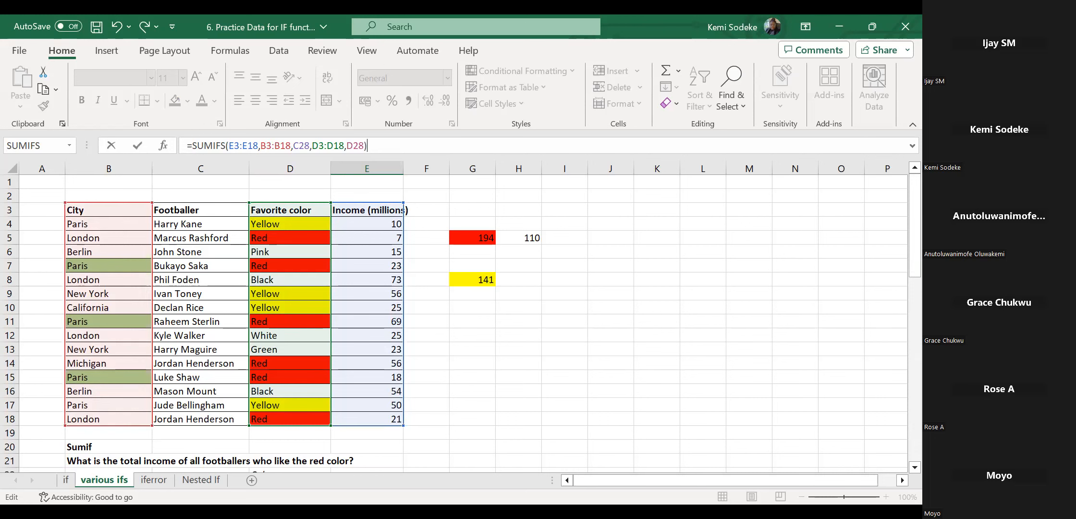
key("Return")
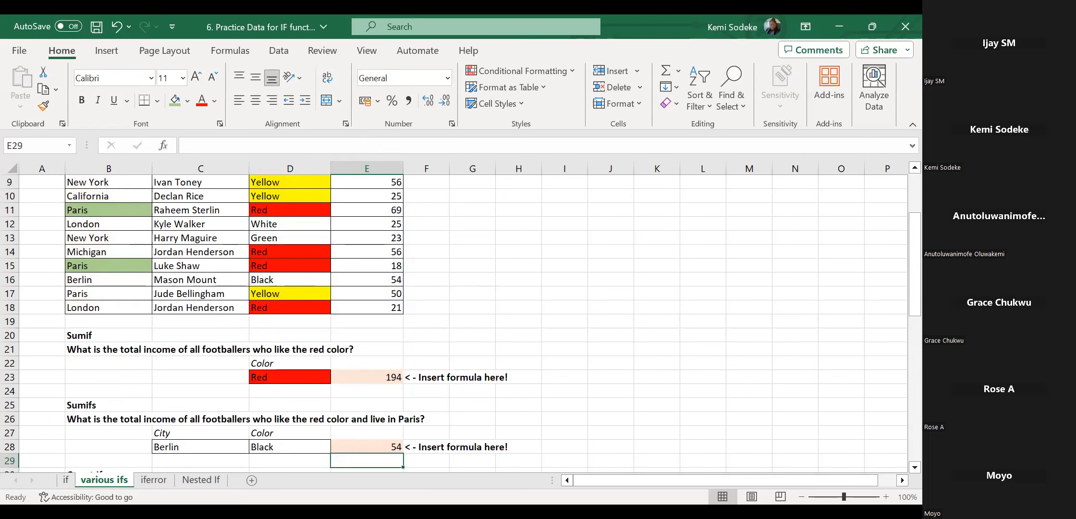
Re-edit E28 with income starting at E3 and colours at D4, producing a #VALUE! error.
left_click(356, 444)
left_click(378, 145)
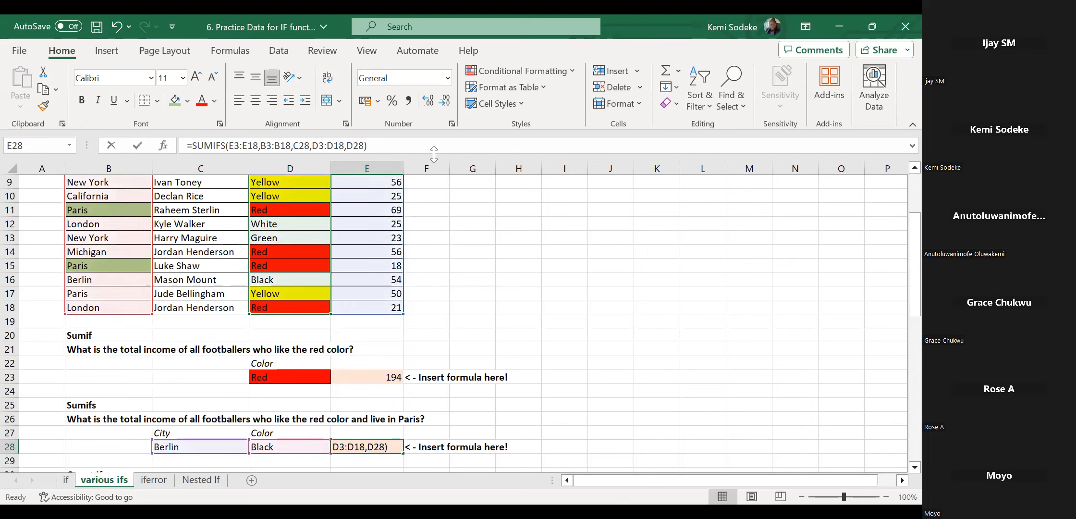
left_click_drag(911, 233, 911, 177)
left_click_drag(325, 202, 327, 203)
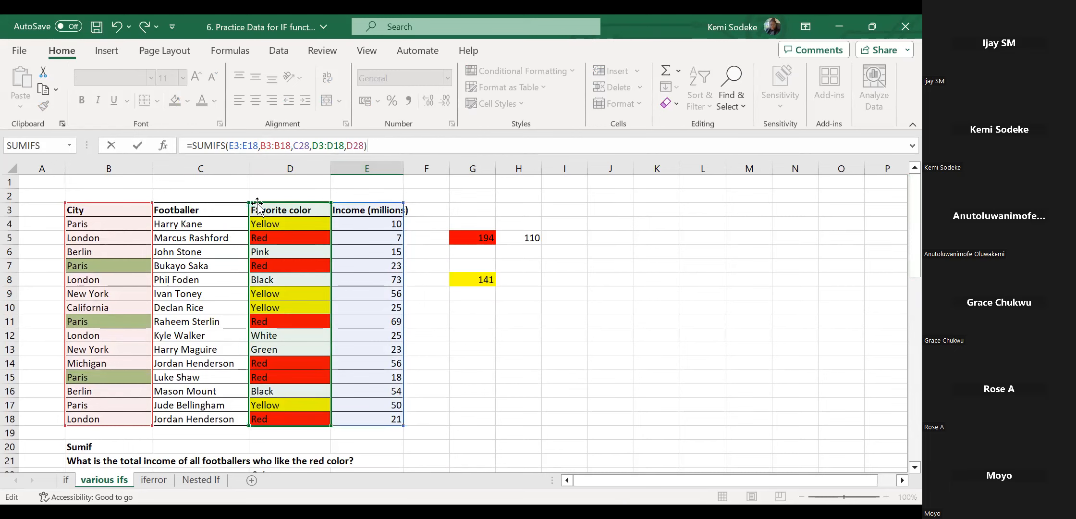
left_click_drag(250, 203, 255, 212)
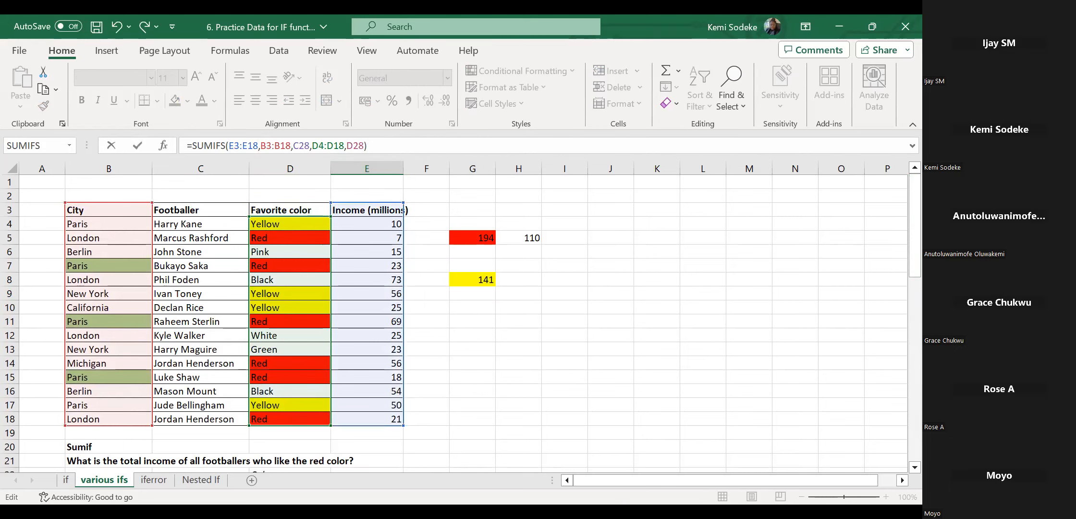
key("Return")
Set the city, colour and income ranges all to rows 4–18 so E28 returns 54.
left_click(370, 448)
scroll(554, 394, "up", 3)
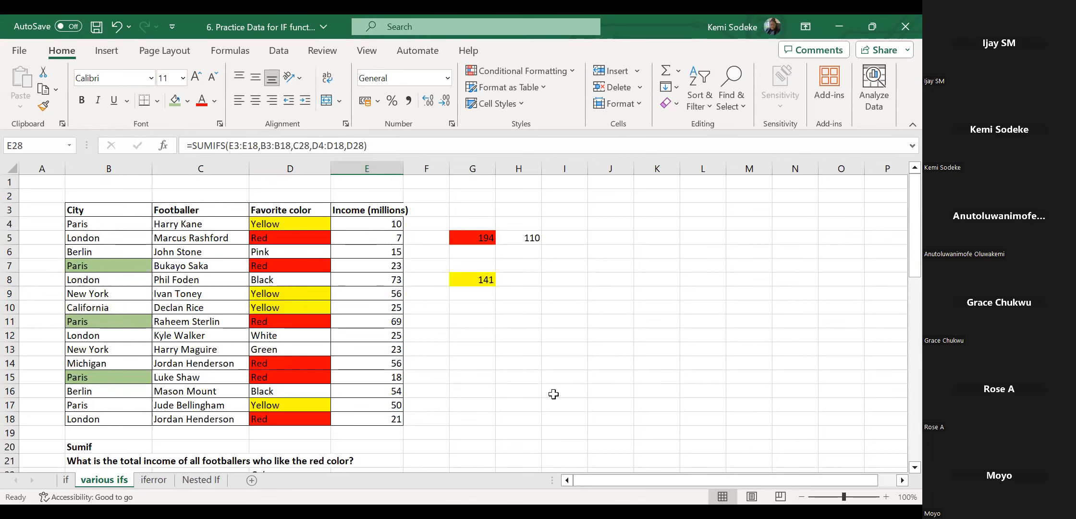
left_click(405, 144)
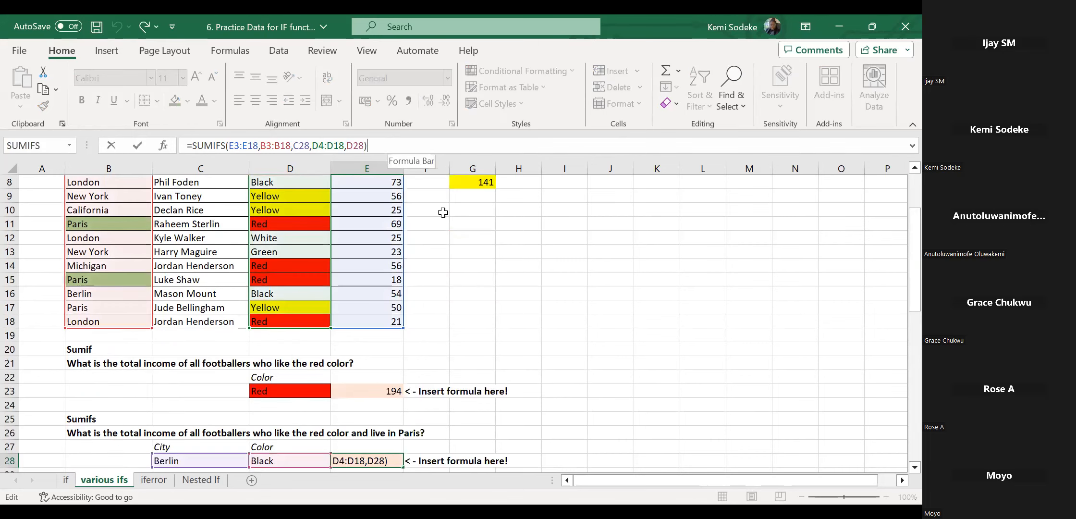
left_click_drag(908, 295, 908, 226)
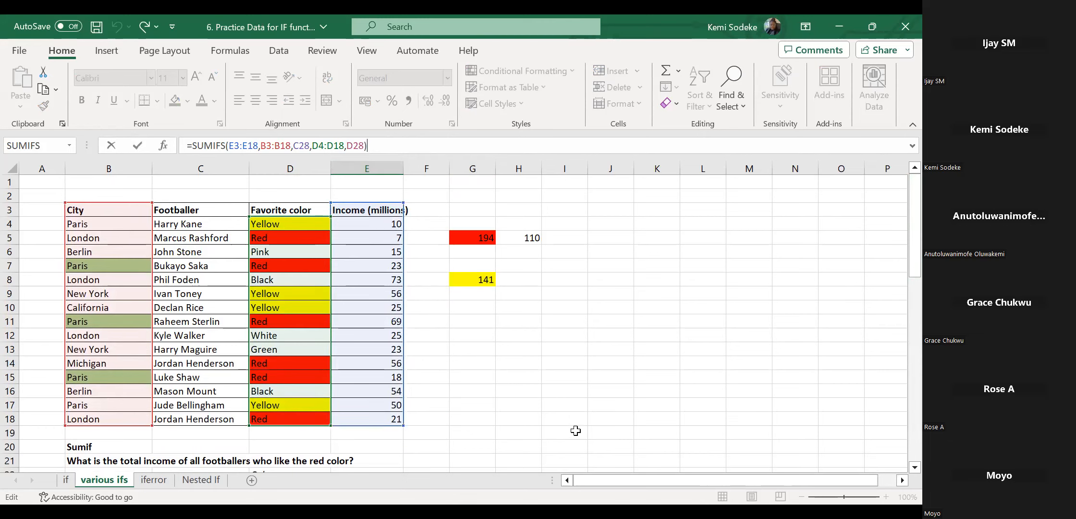
left_click_drag(330, 211, 331, 206)
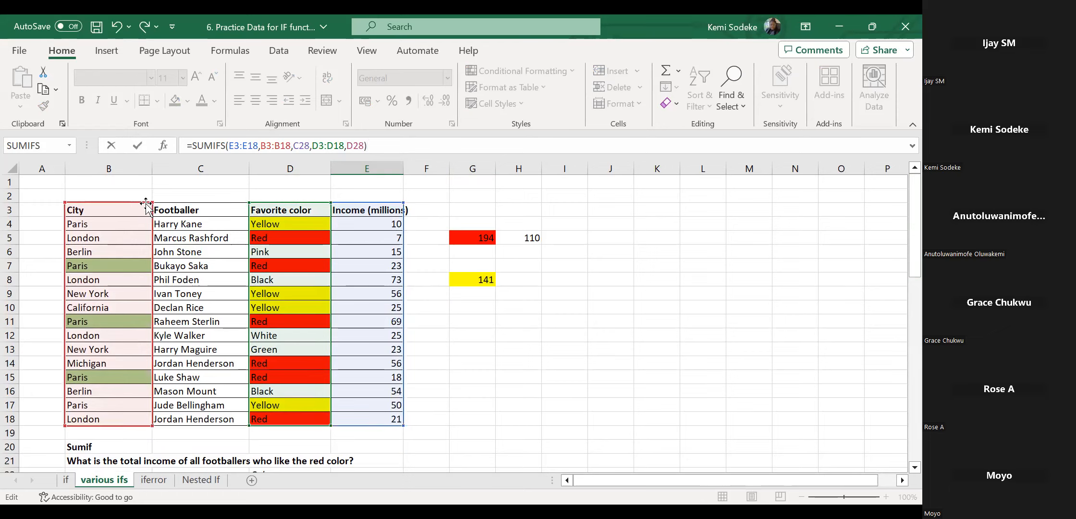
left_click_drag(152, 202, 152, 217)
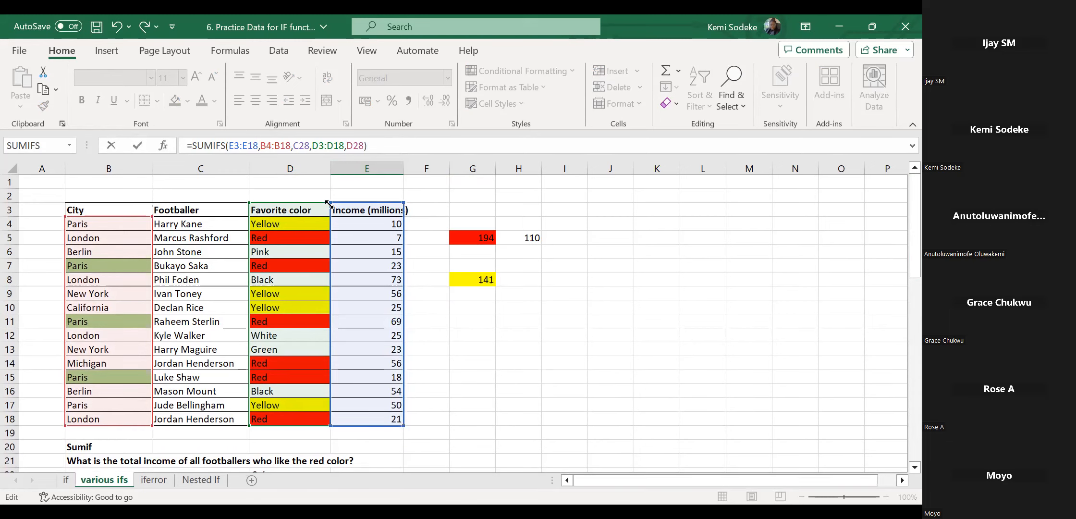
left_click_drag(332, 205, 332, 217)
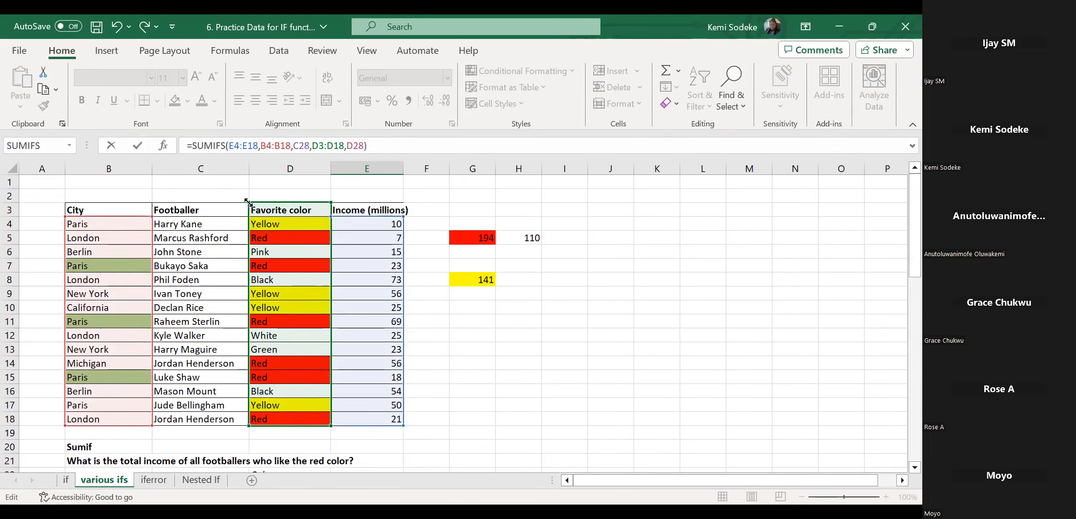
key("Return")
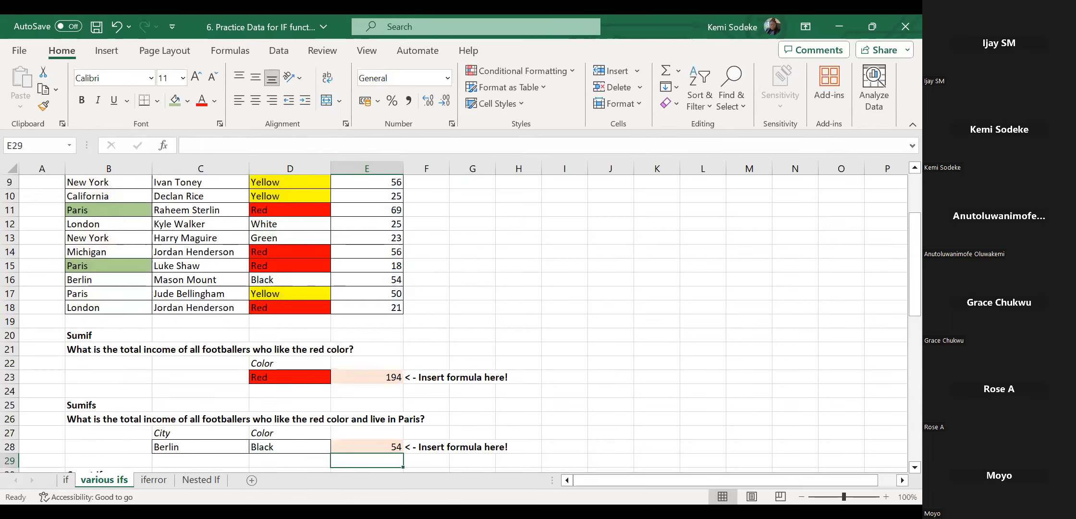
scroll(660, 387, "down", 2)
Check E28's Sumifs answer of 54, then select E33 for the Count If answer.
left_click(372, 365)
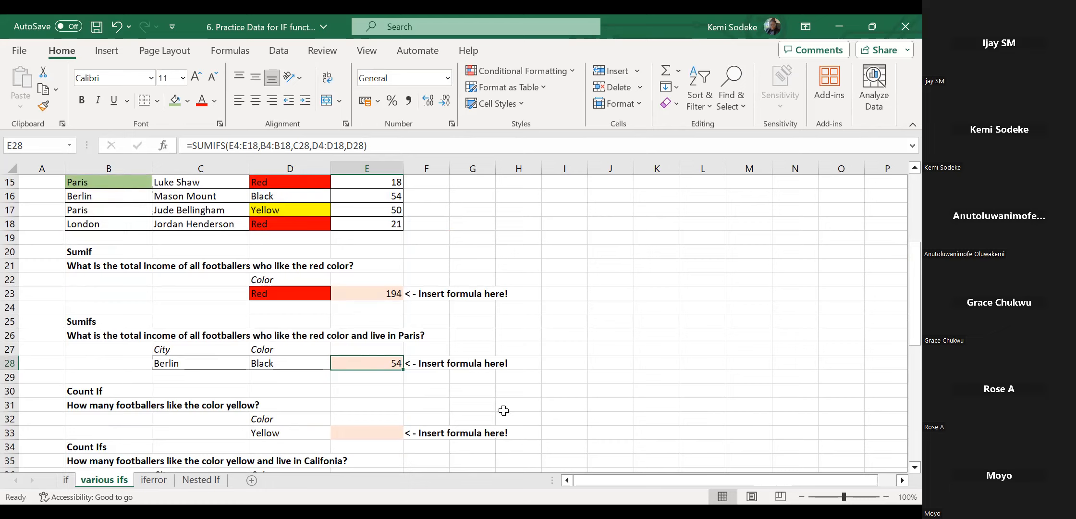
left_click(596, 380)
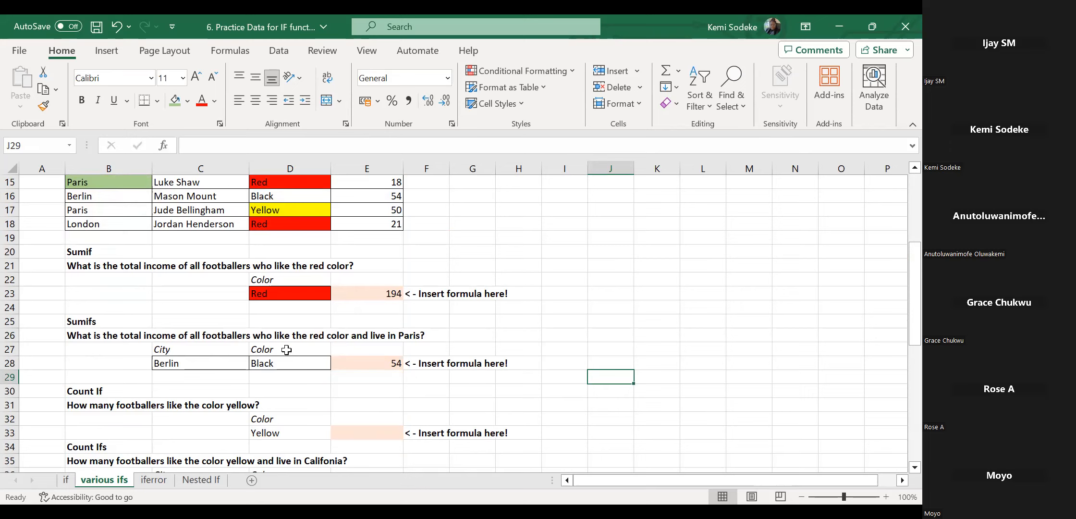
left_click(367, 432)
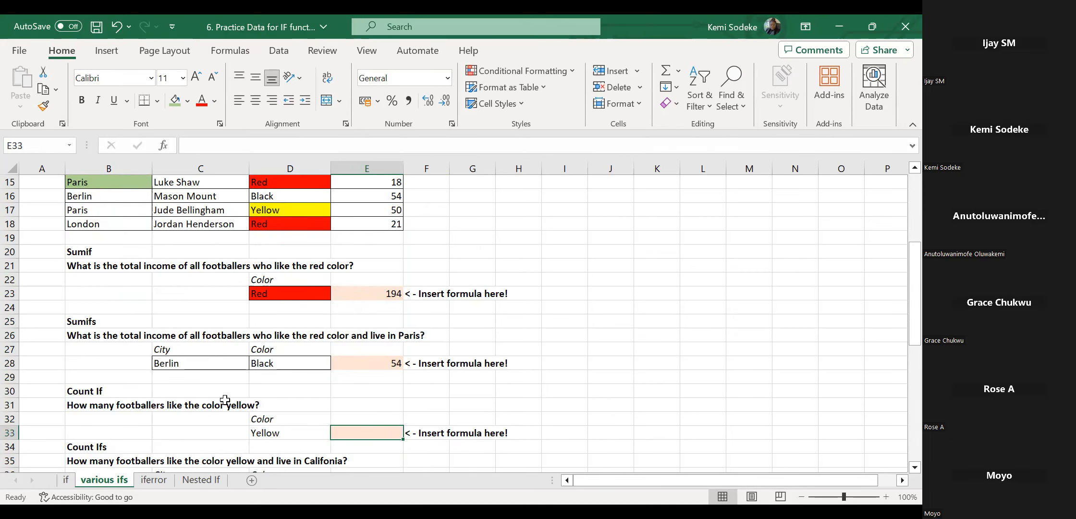
scroll(565, 337, "up", 1)
scroll(565, 337, "up", 4)
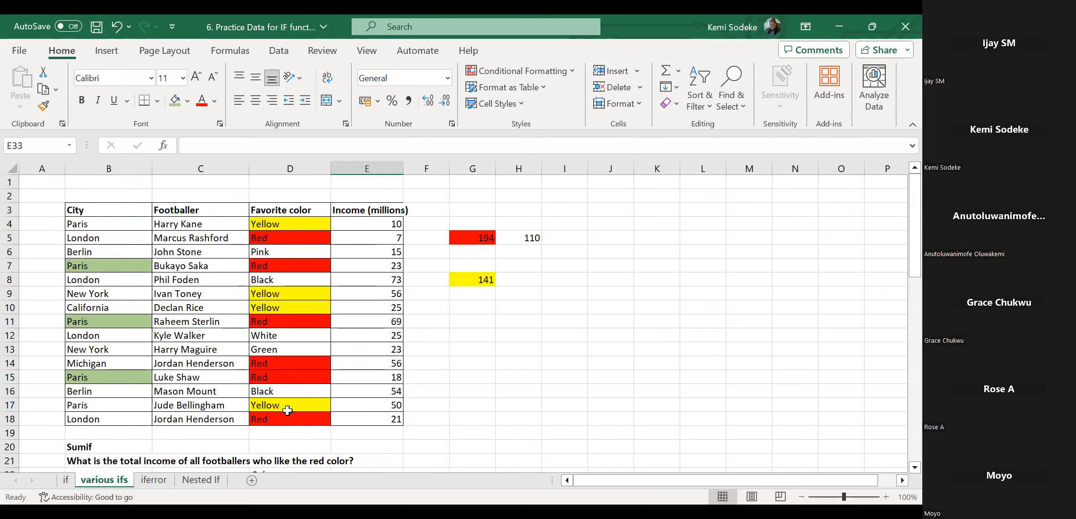
scroll(526, 378, "down", 3)
scroll(407, 402, "down", 2)
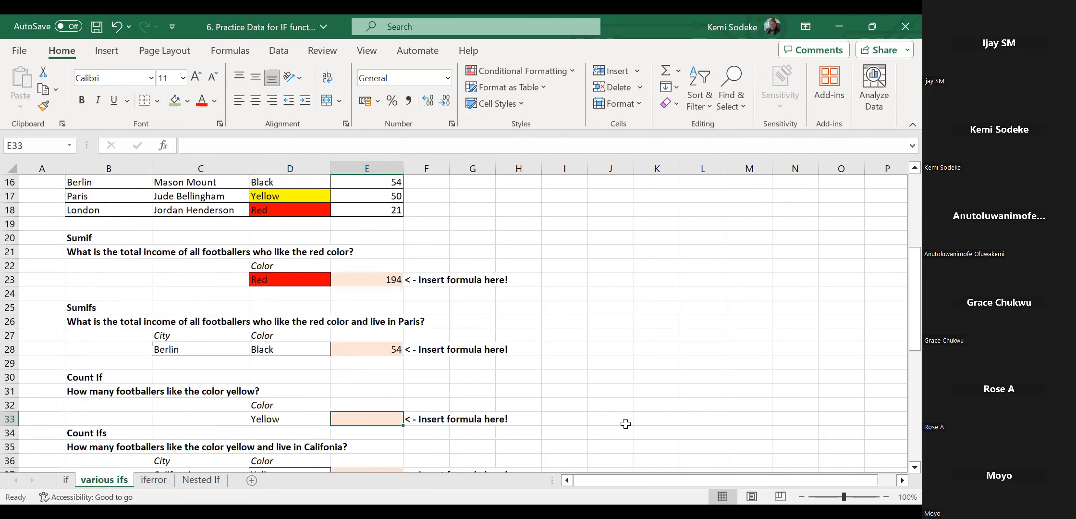
Enter =COUNTIF(D4:D18,D33) in E33 to count yellow, then delete it again.
type("=")
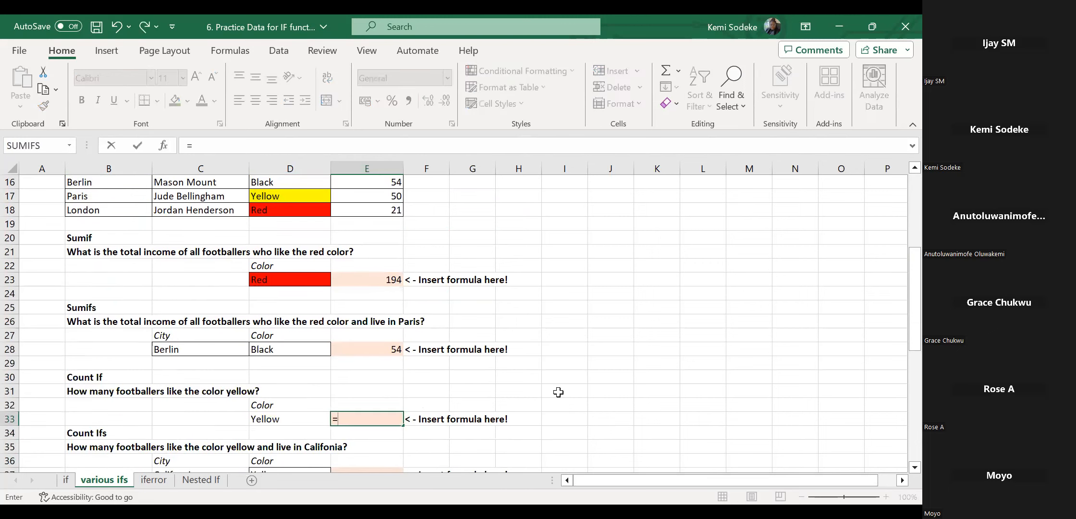
type("count")
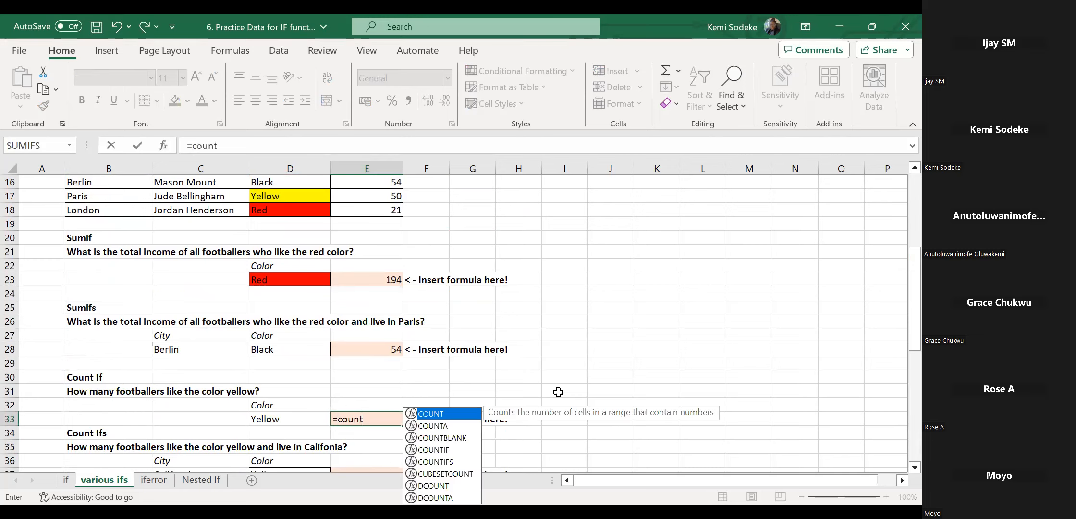
type("if")
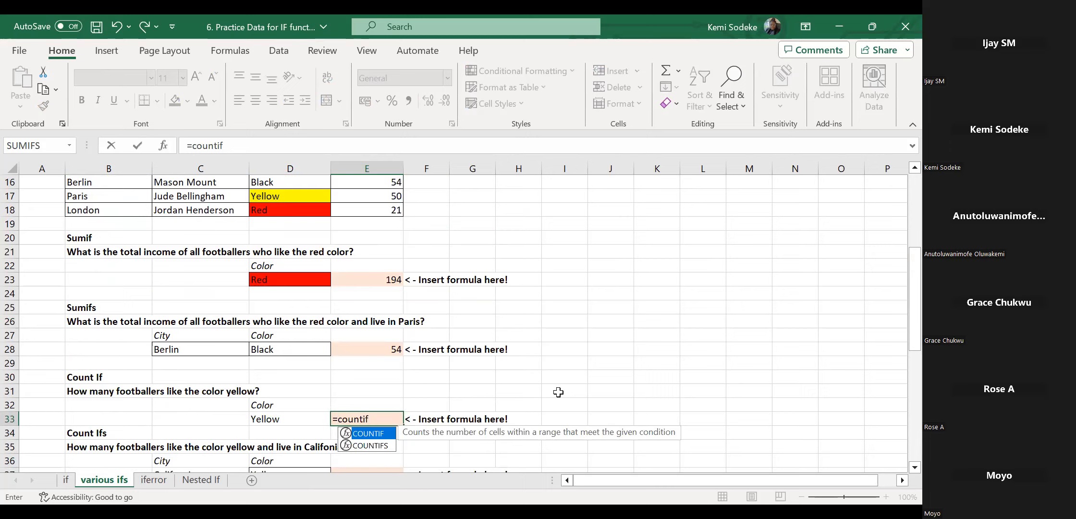
type("(")
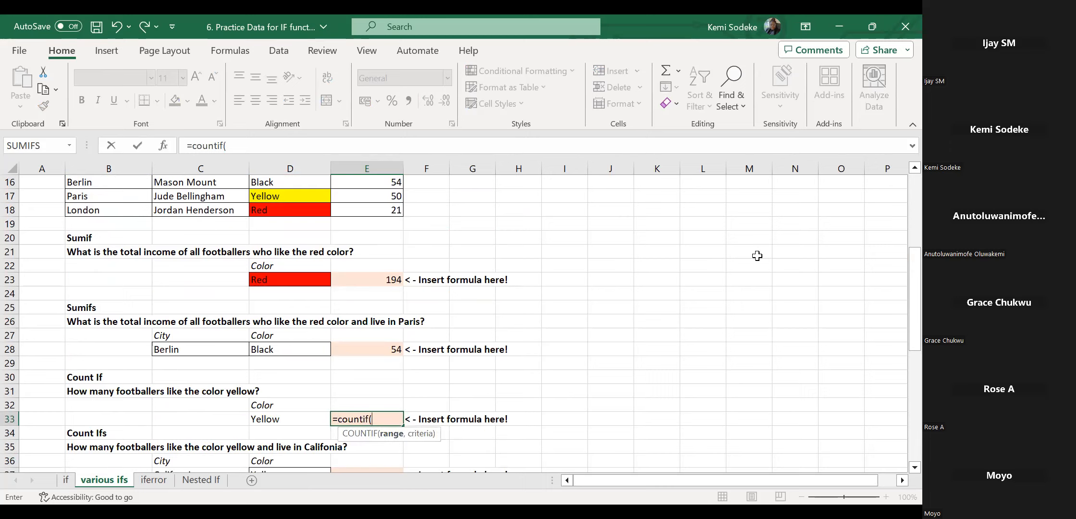
left_click(290, 212)
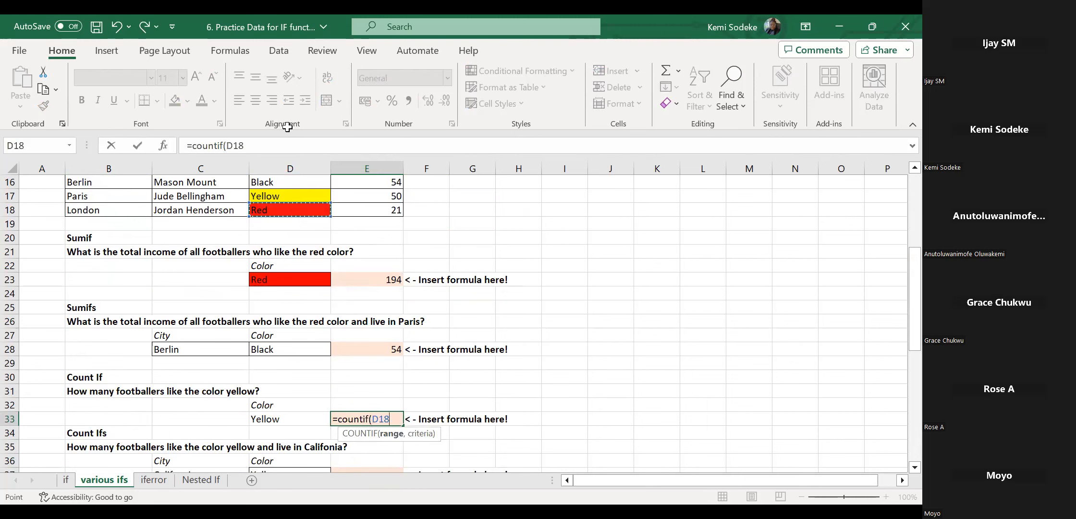
left_click_drag(287, 127, 278, 210)
type(",")
scroll(901, 466, "down", 1)
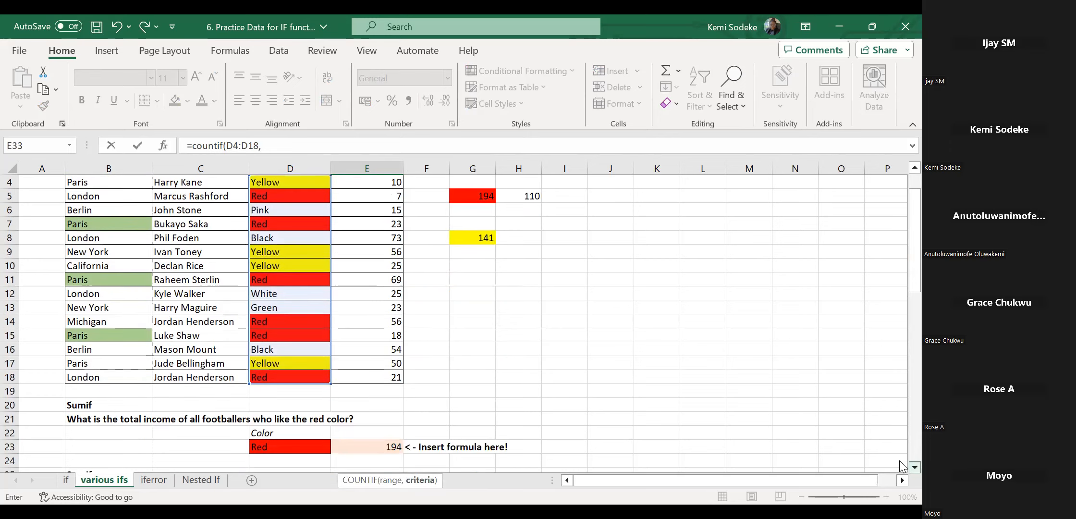
left_click_drag(897, 280, 901, 386)
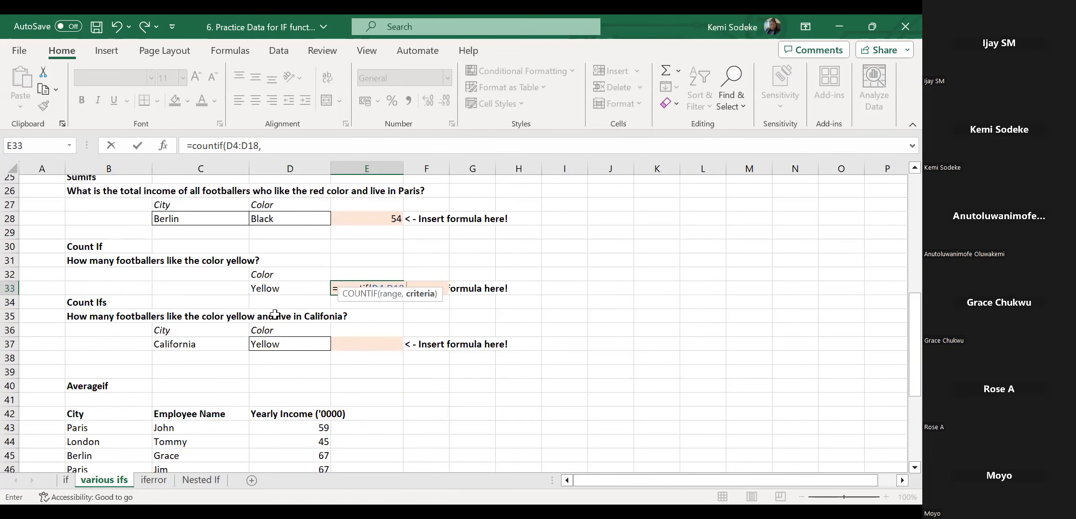
left_click(293, 289)
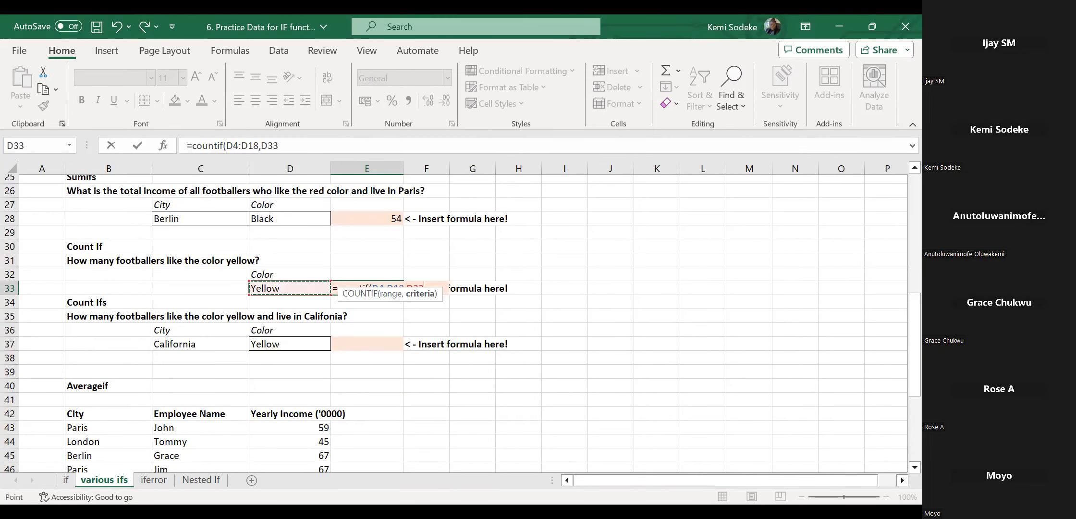
type(")")
key("Return")
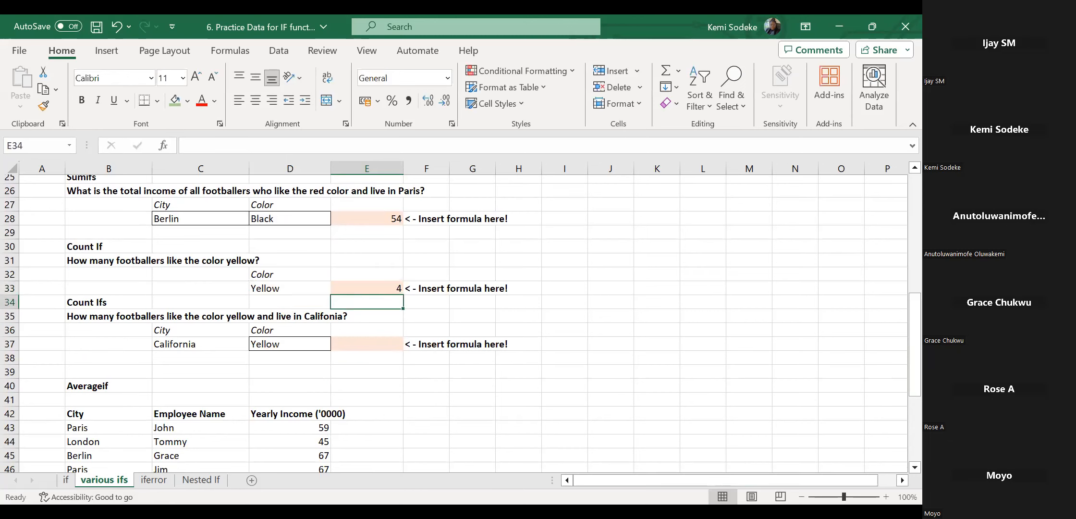
key("Up")
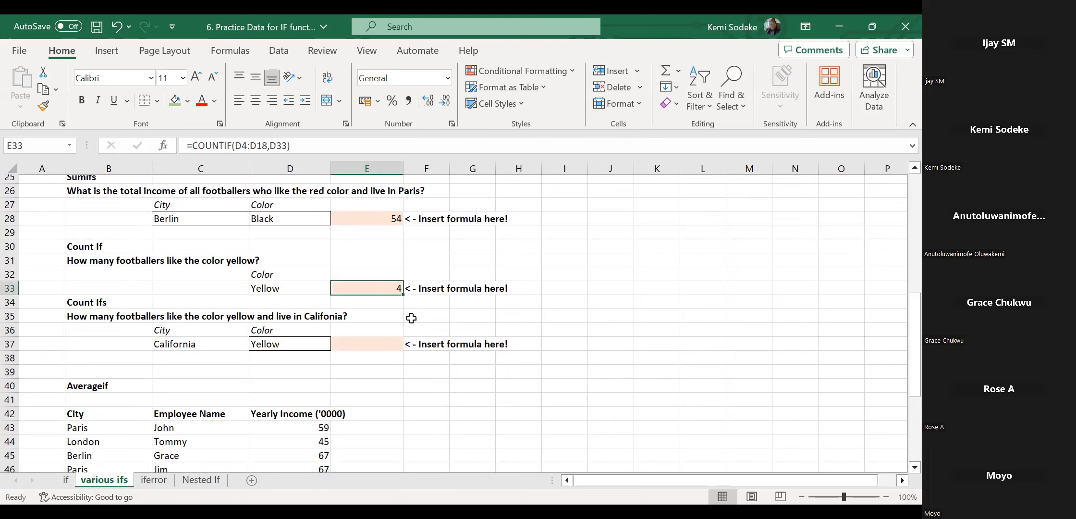
key("Delete")
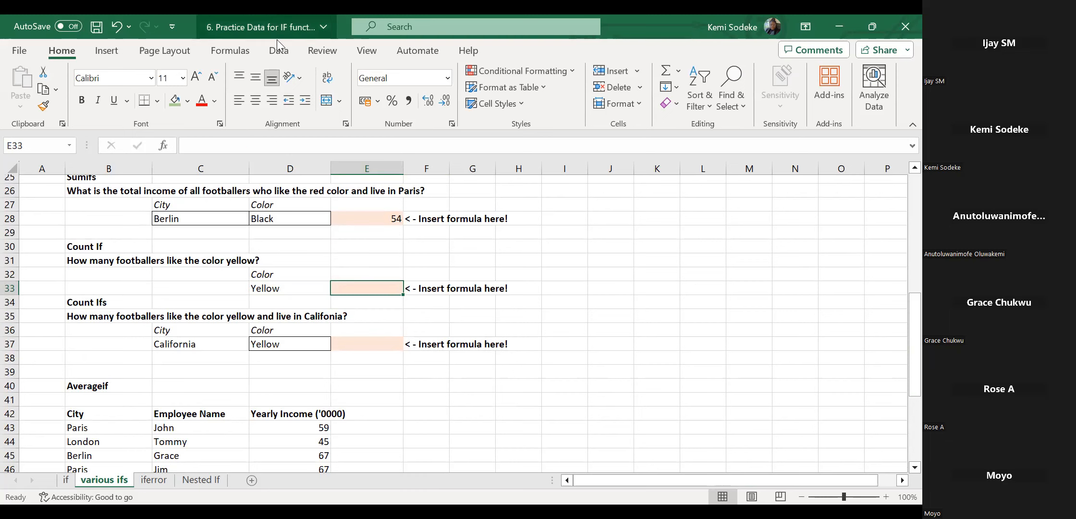
Browse the Math & Trig function list on the Formulas tab without choosing a function.
left_click(236, 50)
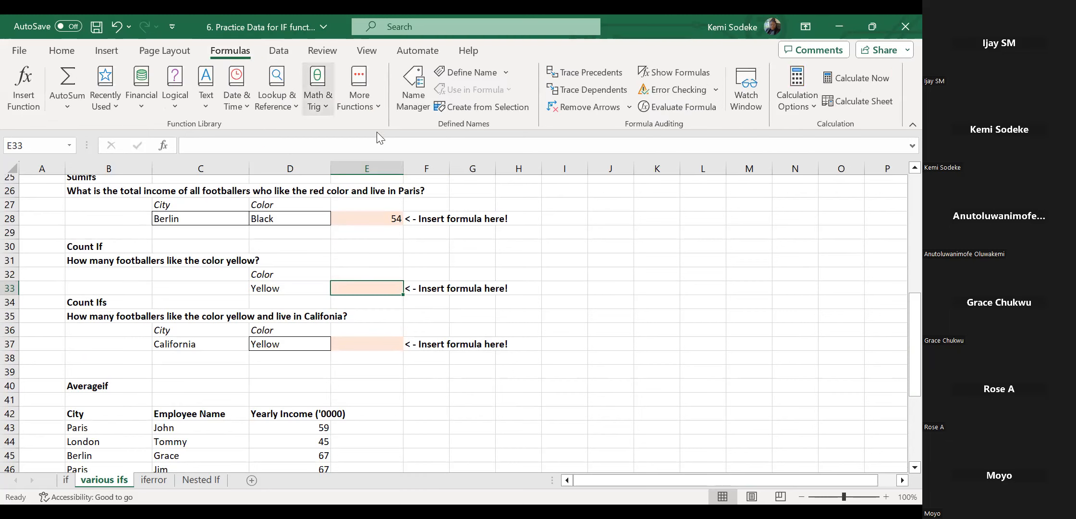
left_click(328, 104)
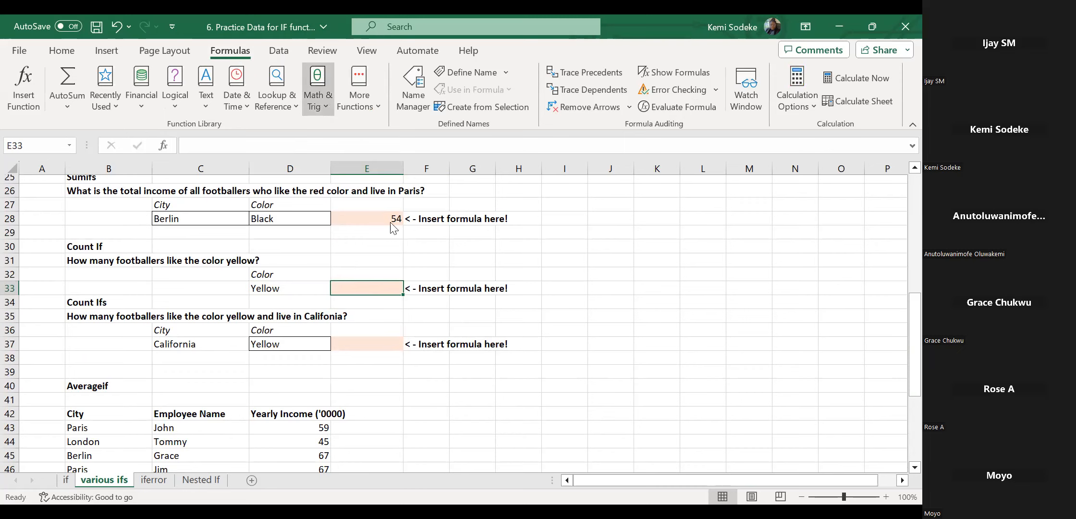
left_click_drag(415, 156, 411, 307)
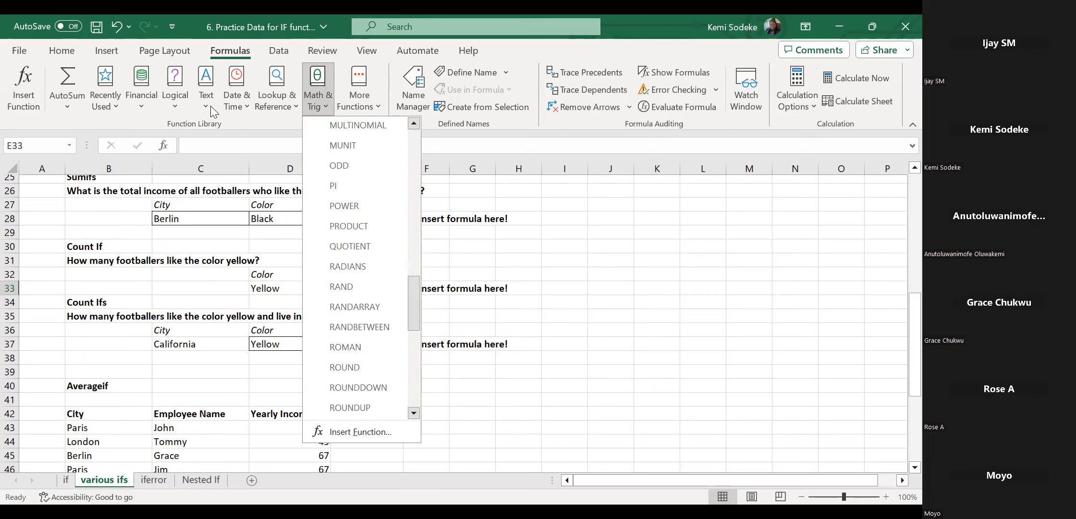
left_click(585, 282)
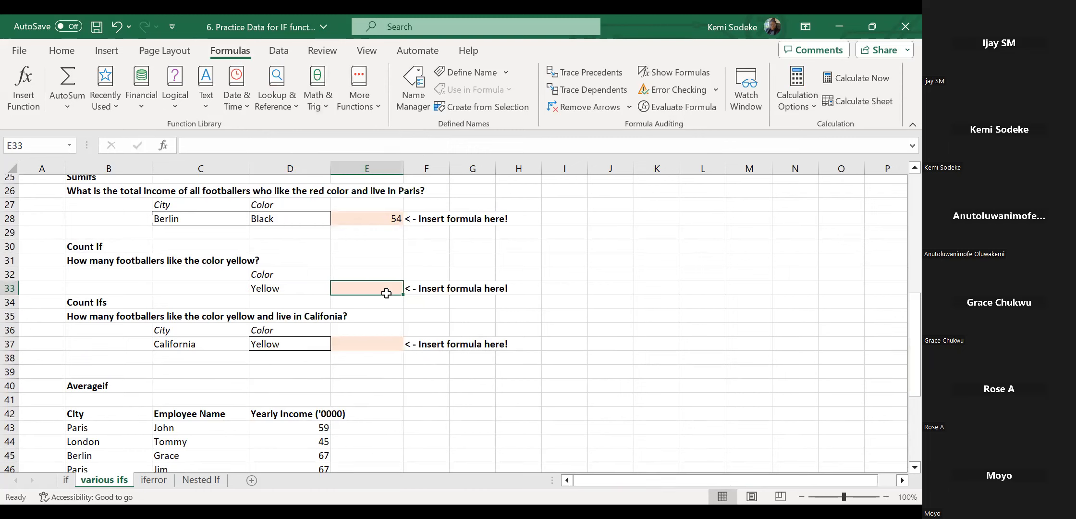
Start =COUNTIF( in E33 and bring up its Function Arguments form.
type("=")
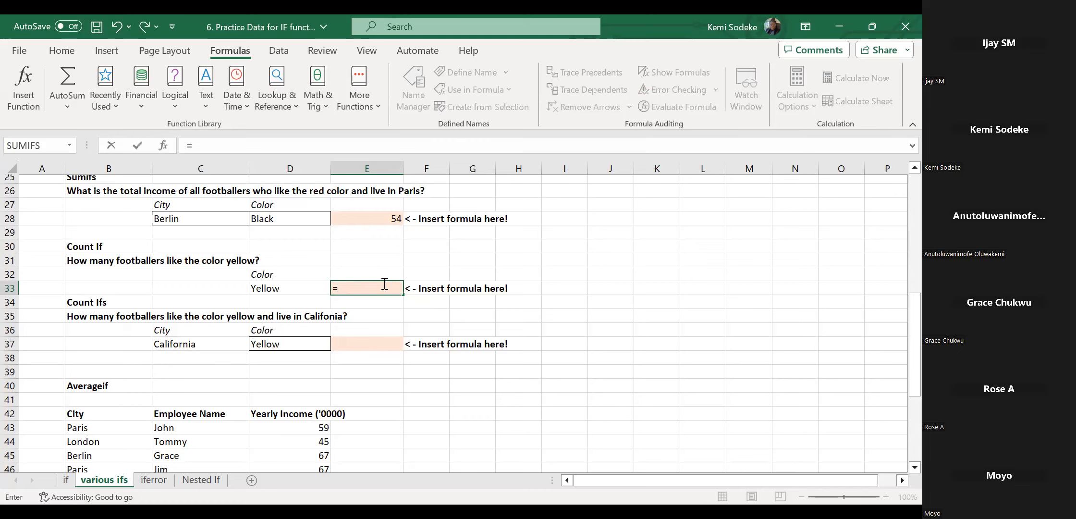
type("countif")
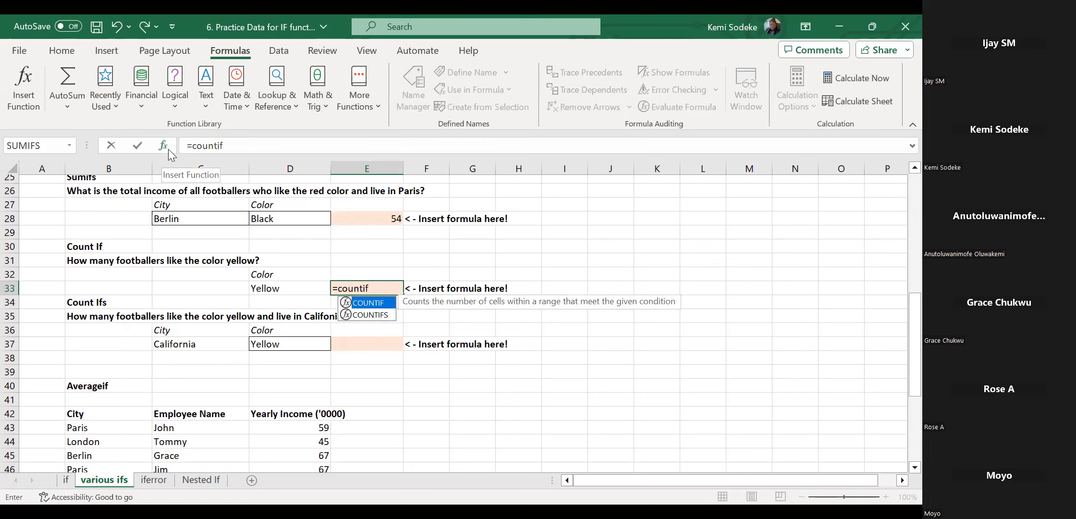
type("(")
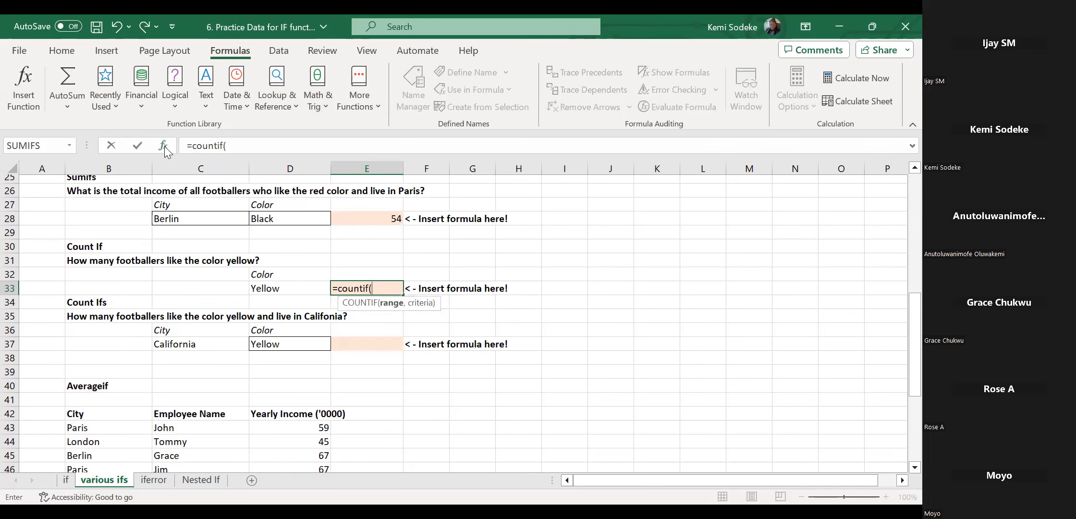
left_click(163, 146)
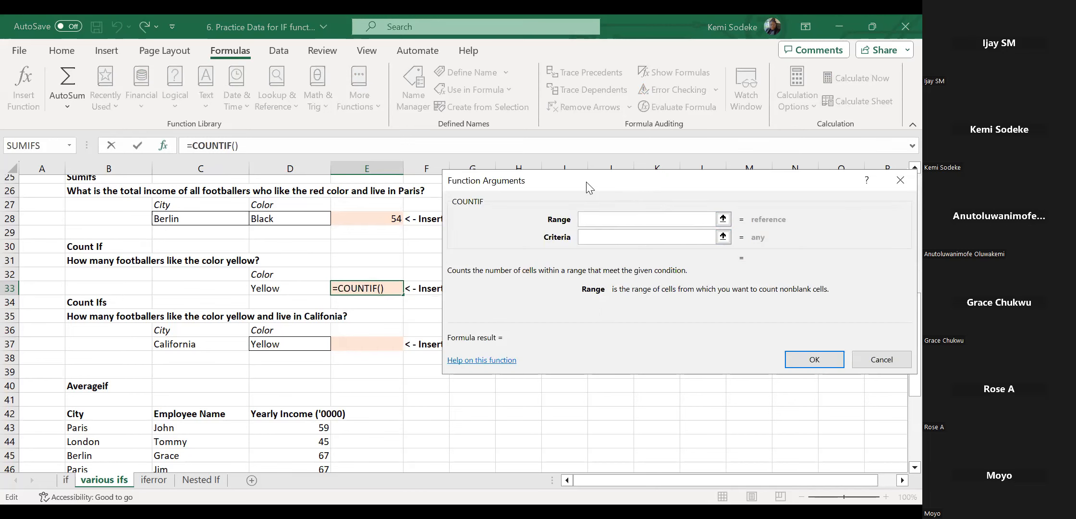
left_click_drag(590, 188, 577, 222)
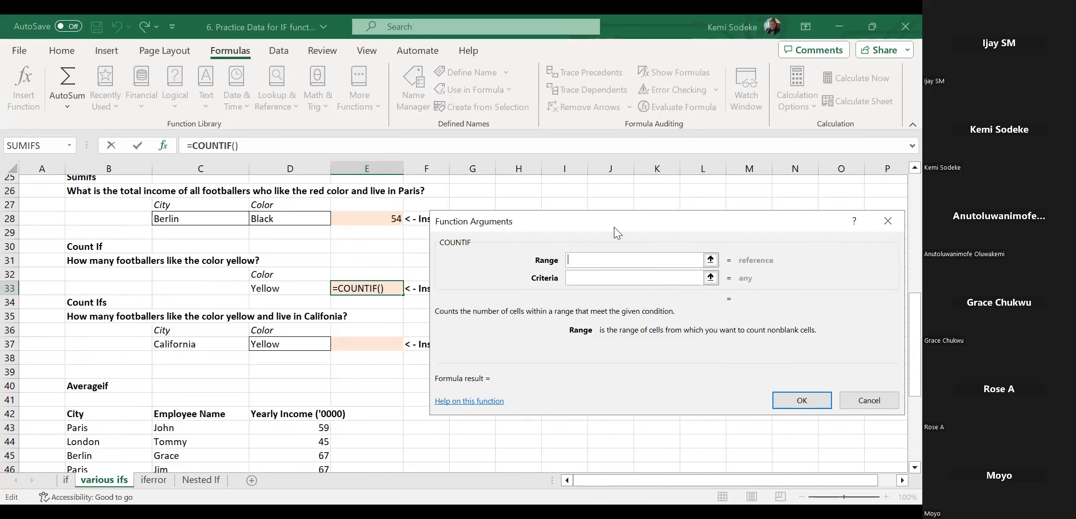
left_click_drag(614, 227, 635, 224)
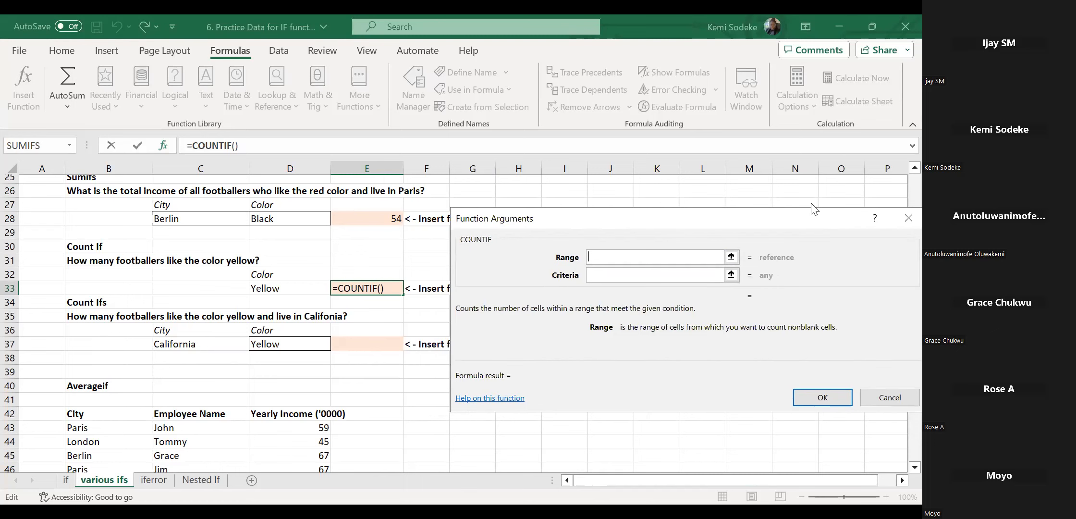
scroll(903, 188, "up", 7)
Set Range to D4:D18 and Criteria to D33 (Yellow), confirming a count of 4.
left_click_drag(279, 375, 285, 210)
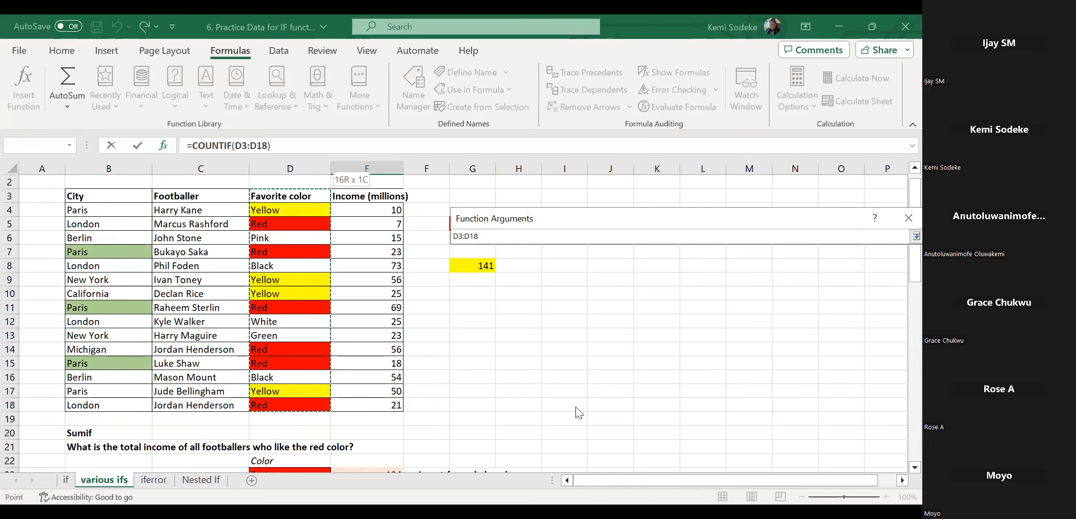
key("Tab")
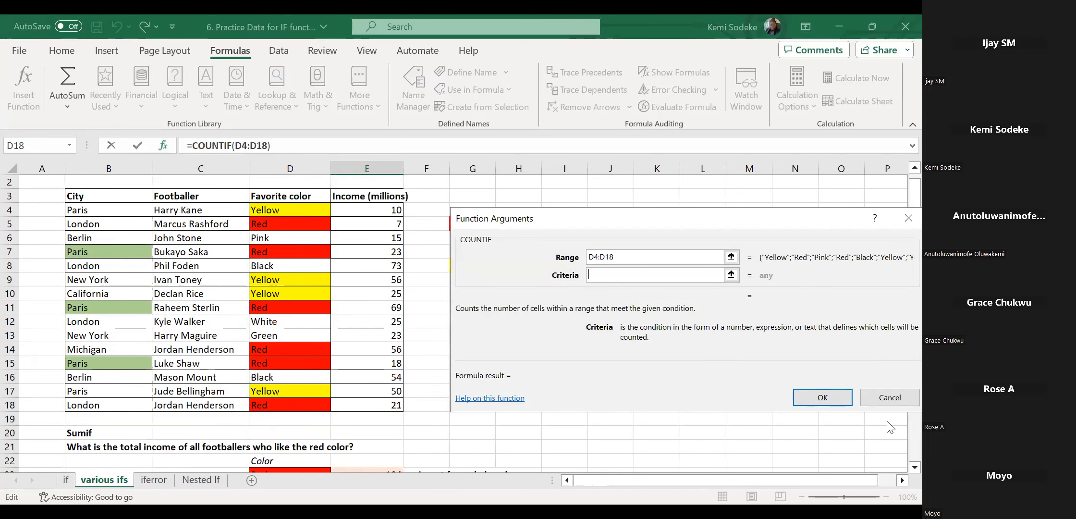
left_click_drag(793, 224, 747, 221)
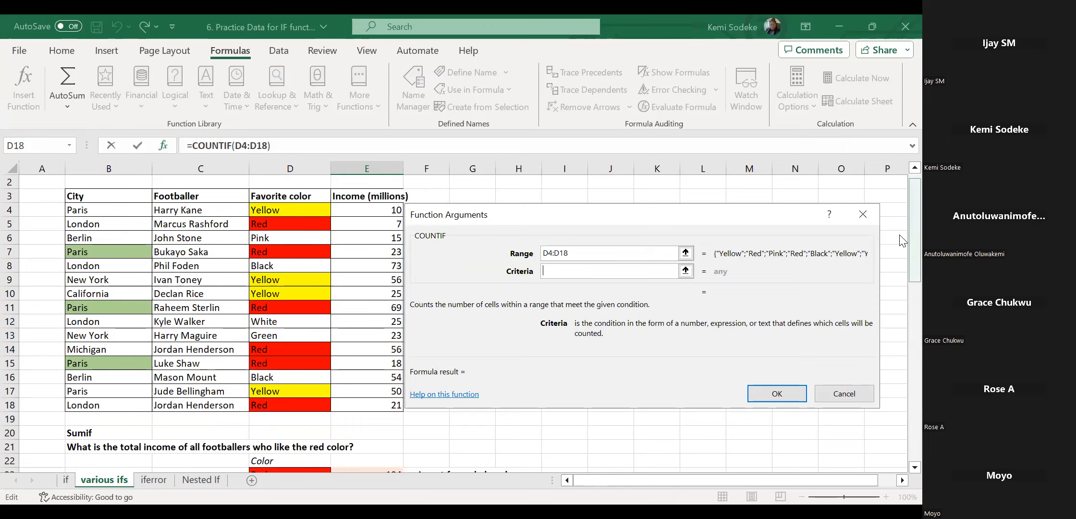
scroll(902, 318, "down", 6)
scroll(903, 318, "down", 1)
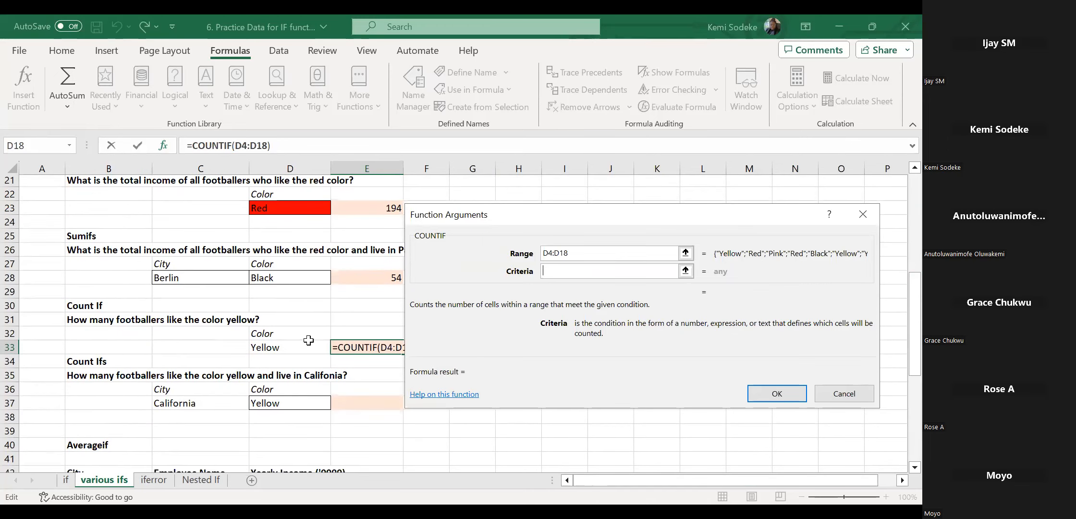
left_click(287, 346)
left_click(784, 390)
left_click(544, 362)
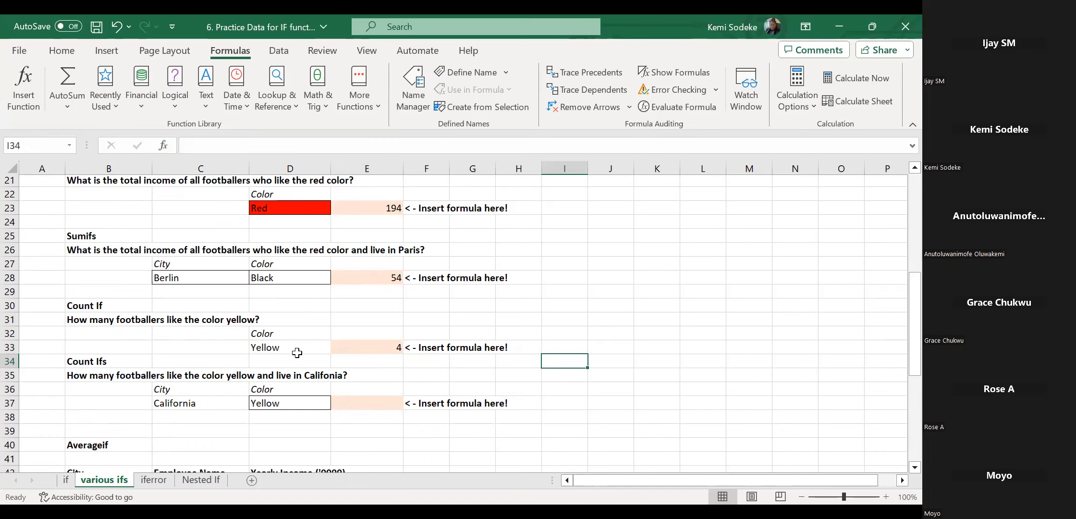
In E37 begin =COUNTIFS with city range B4:B18 and criterion C37 (California).
left_click(358, 409)
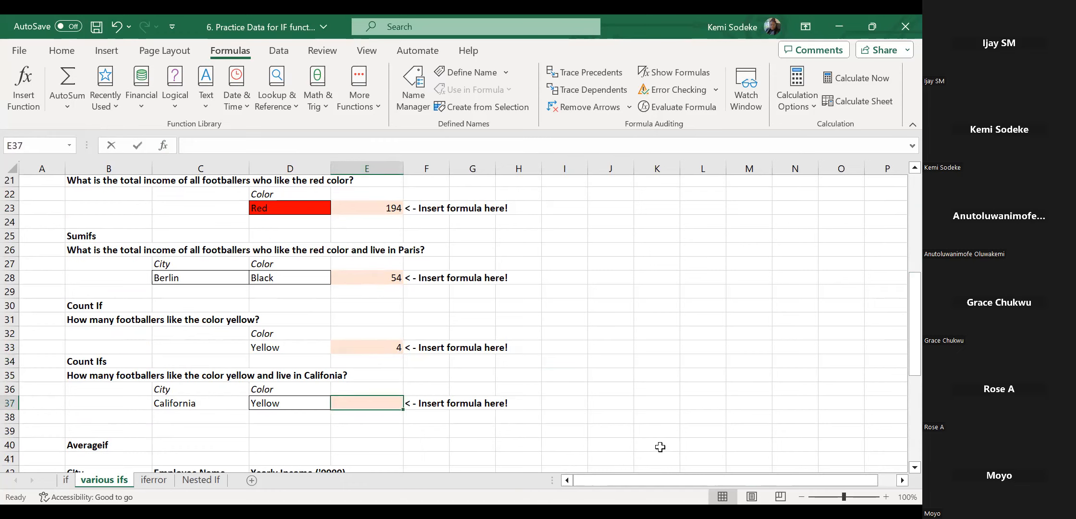
type("=count")
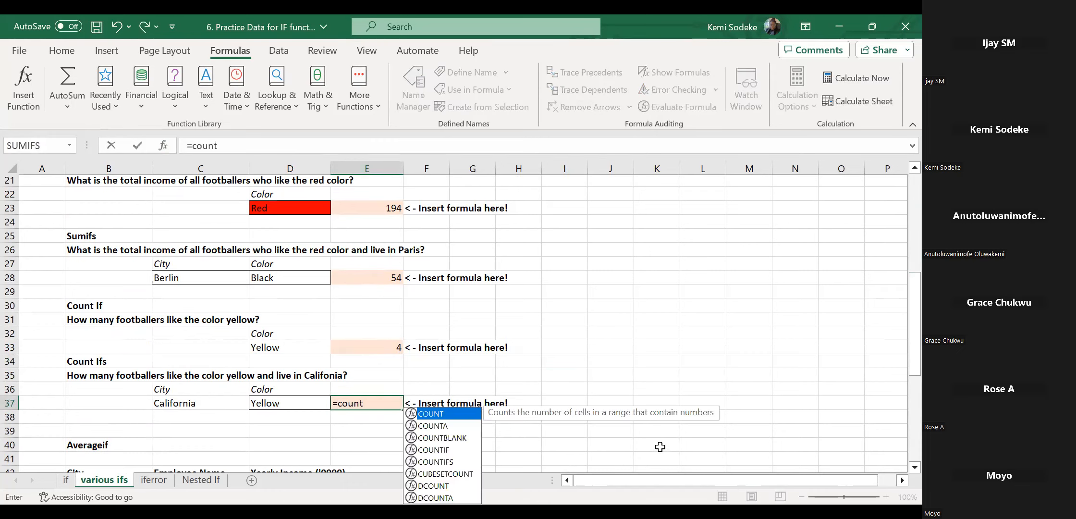
type("ifs")
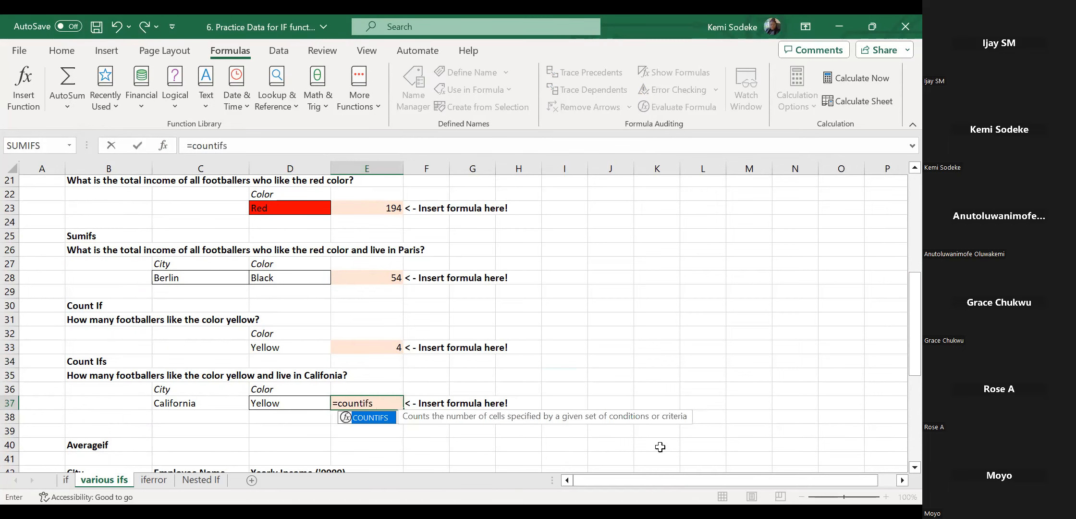
type("(")
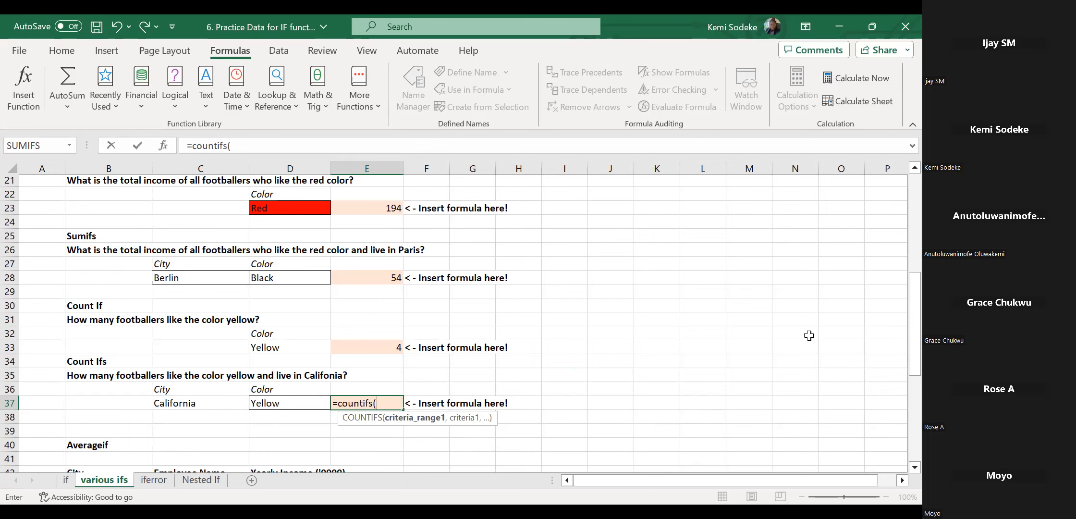
scroll(901, 355, "up", 7)
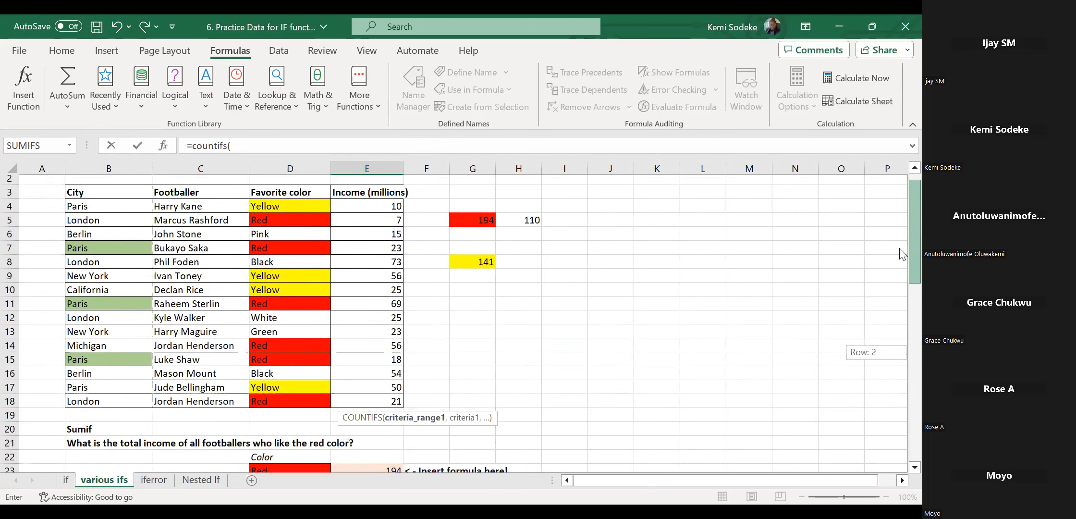
left_click_drag(100, 222, 109, 419)
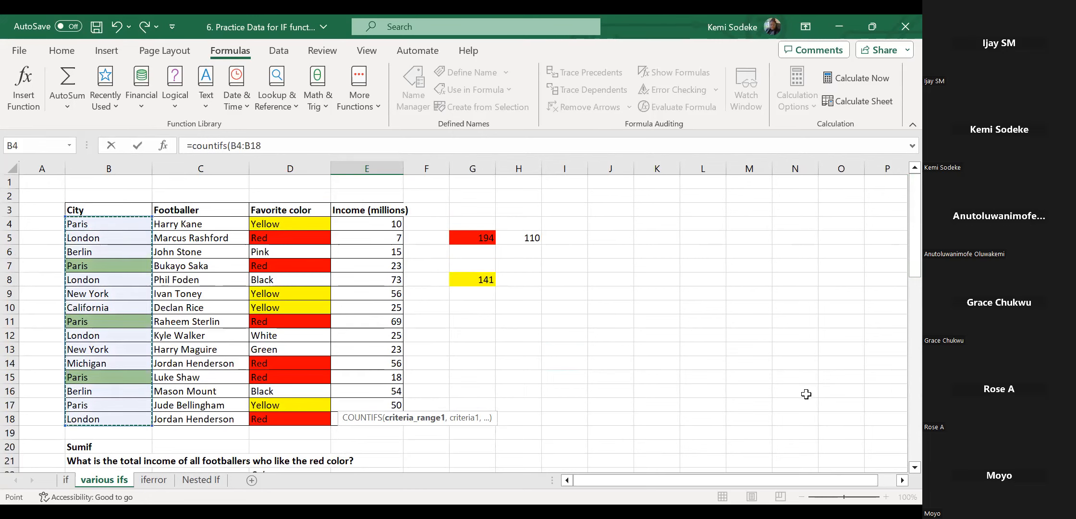
type(",")
left_click_drag(901, 262, 901, 391)
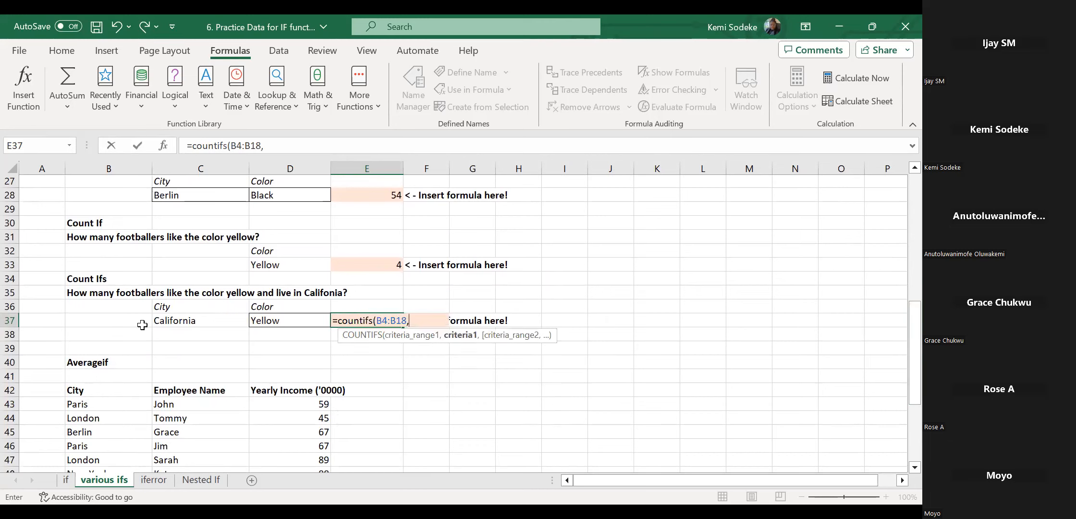
left_click(192, 321)
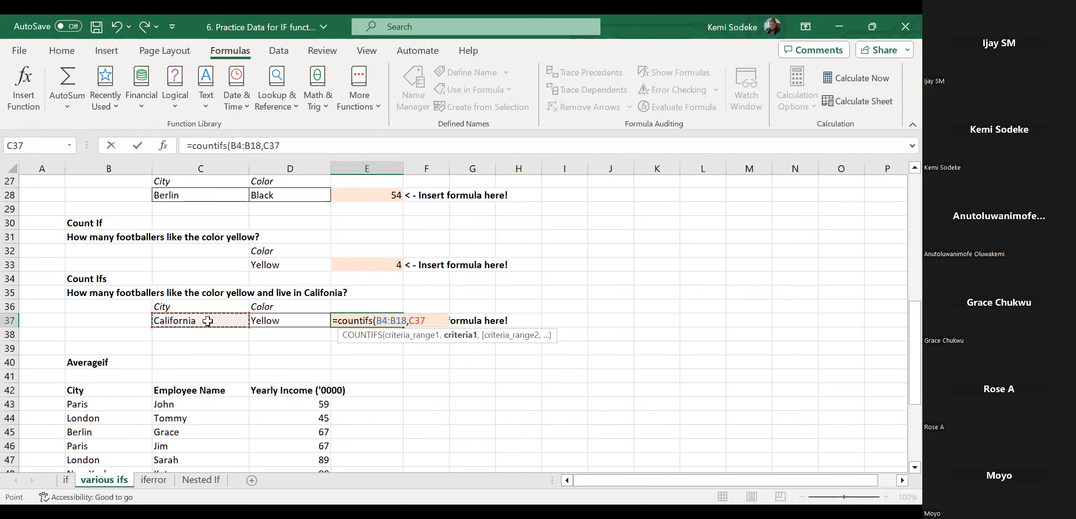
type(",")
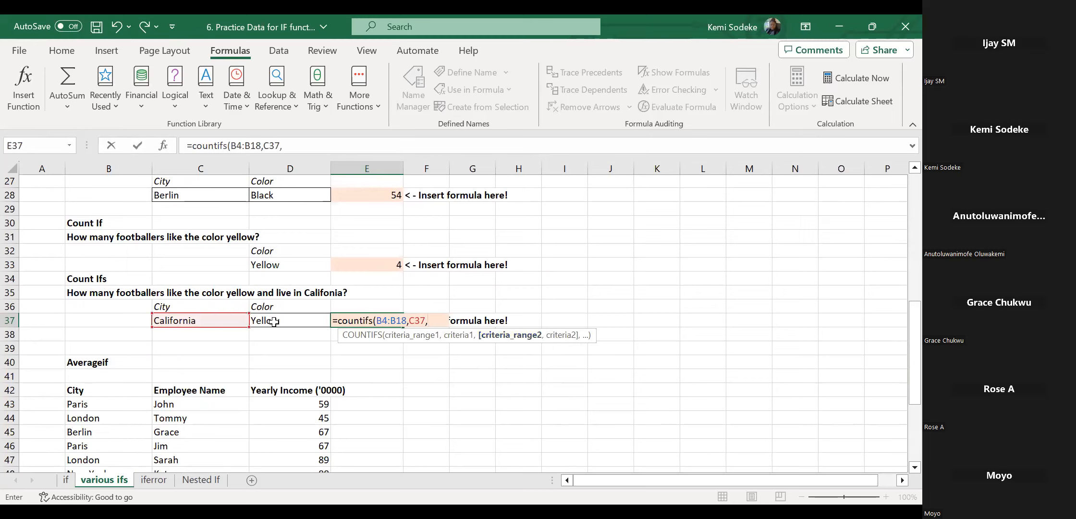
Add colour range D4:D18 with criterion D37 (Yellow) and commit, giving 1.
left_click_drag(914, 321, 914, 200)
left_click_drag(289, 204, 292, 399)
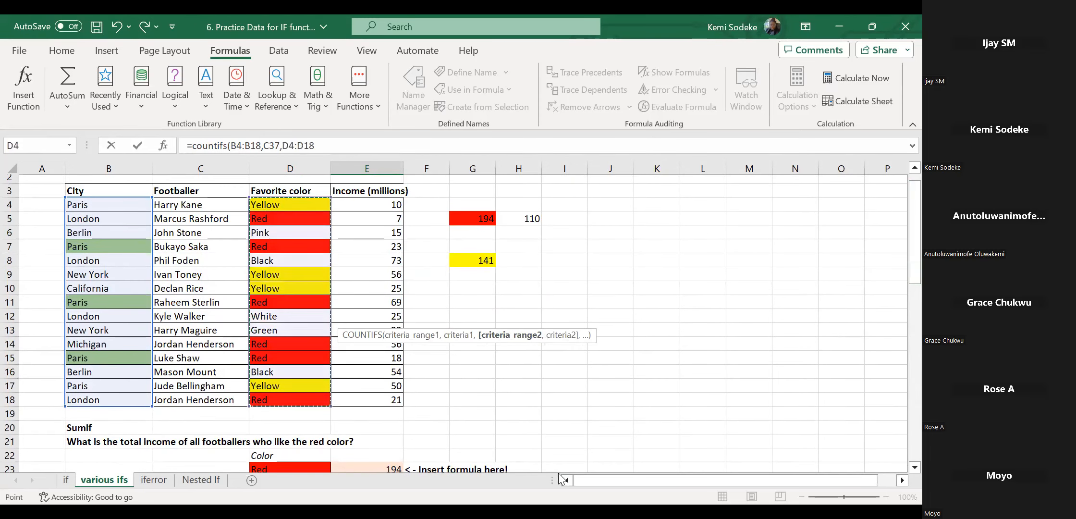
type(",")
left_click_drag(915, 278, 292, 347)
left_click(292, 347)
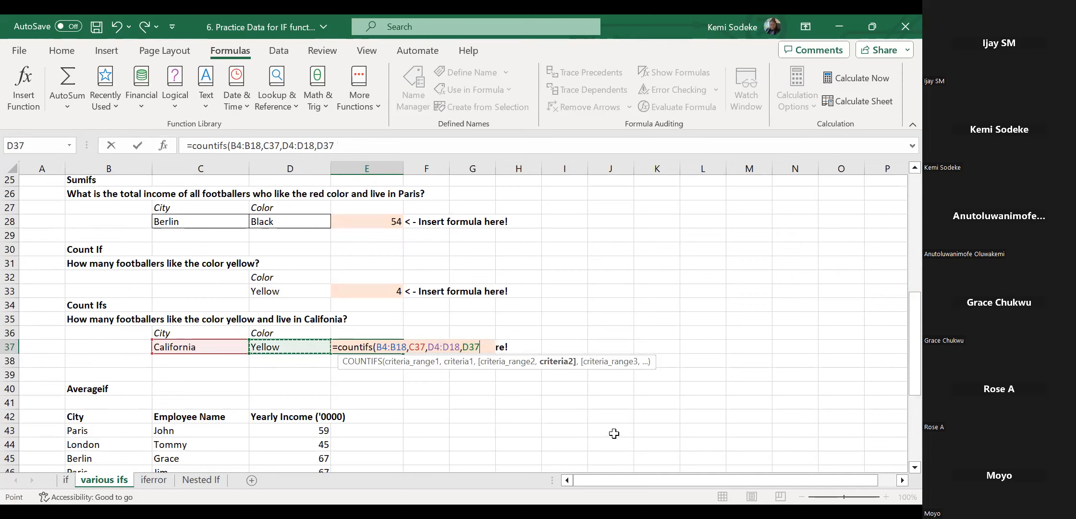
type(")")
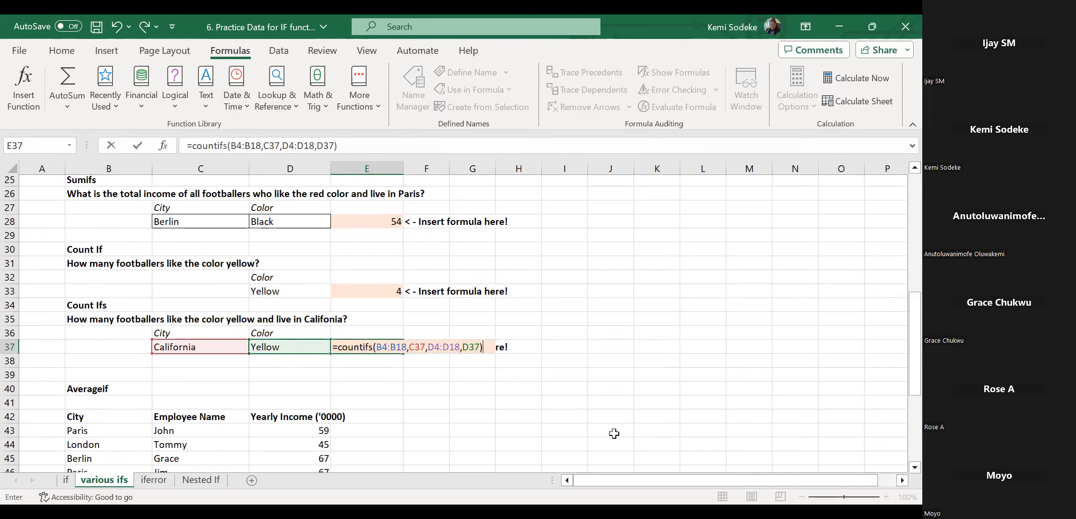
key("Return")
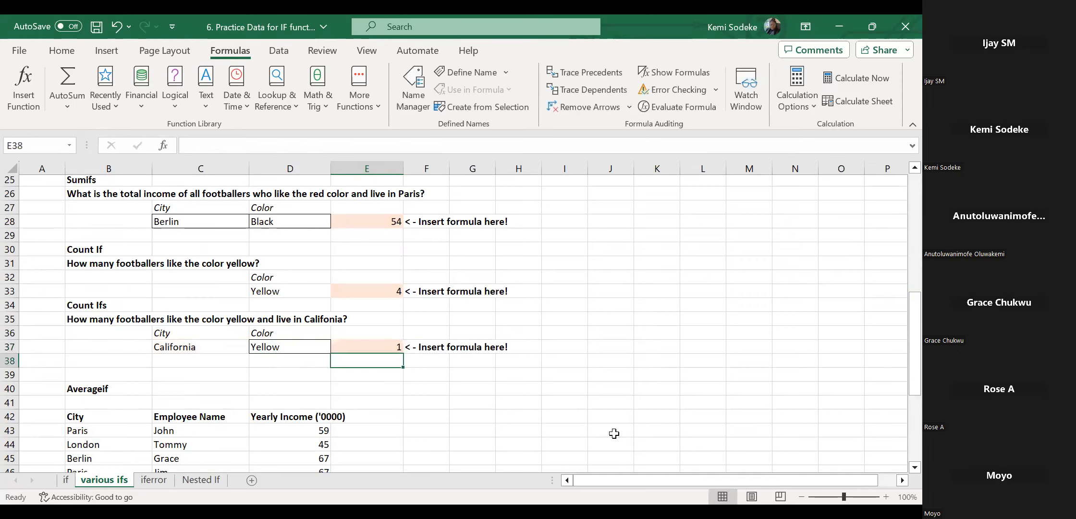
left_click(369, 344)
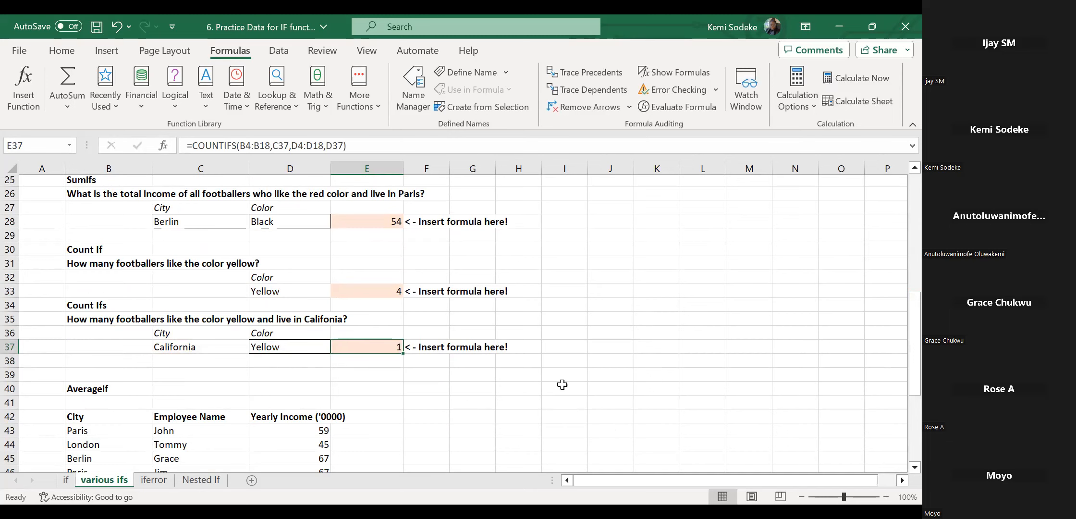
scroll(562, 385, "up", 8)
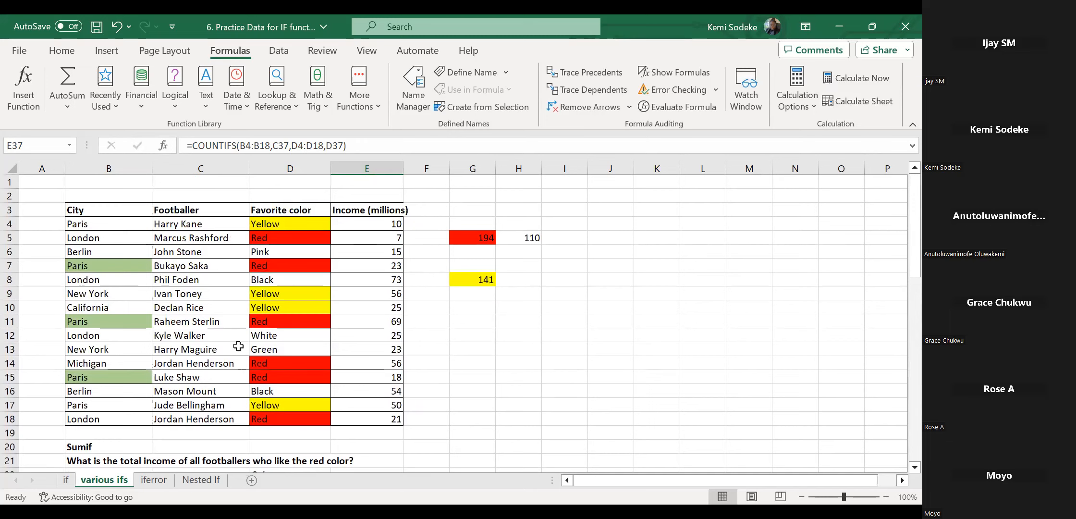
left_click(96, 307)
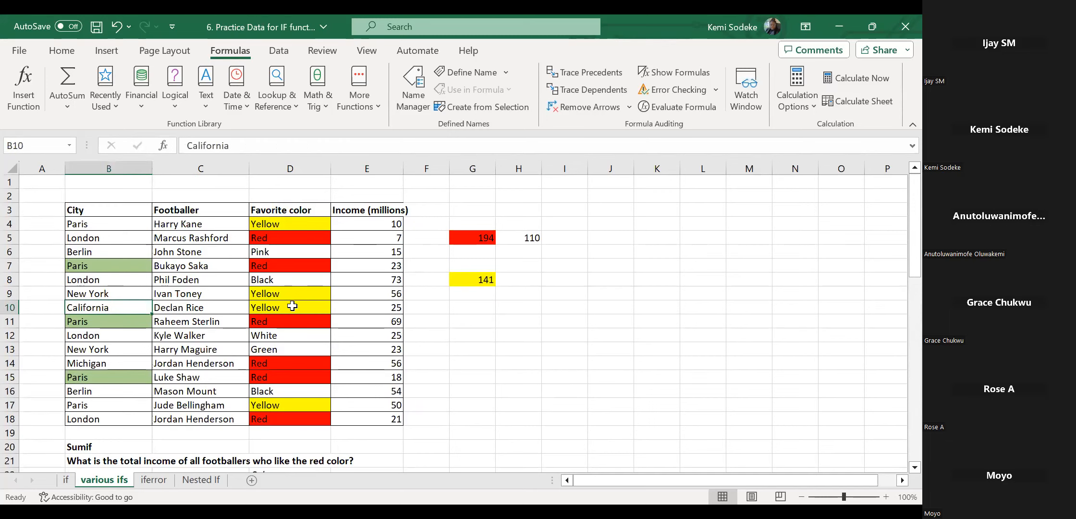
left_click(292, 306, "ctrl")
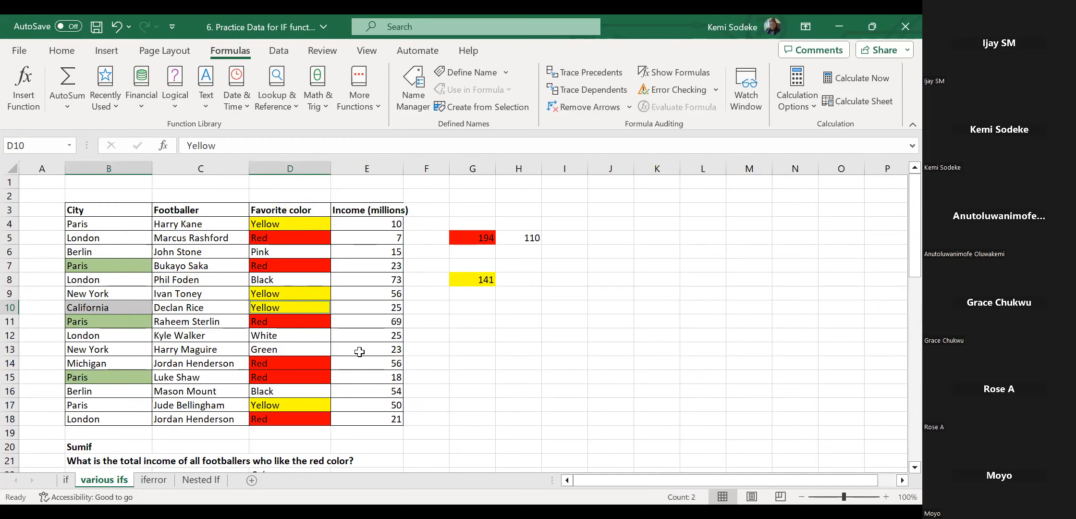
left_click(277, 223)
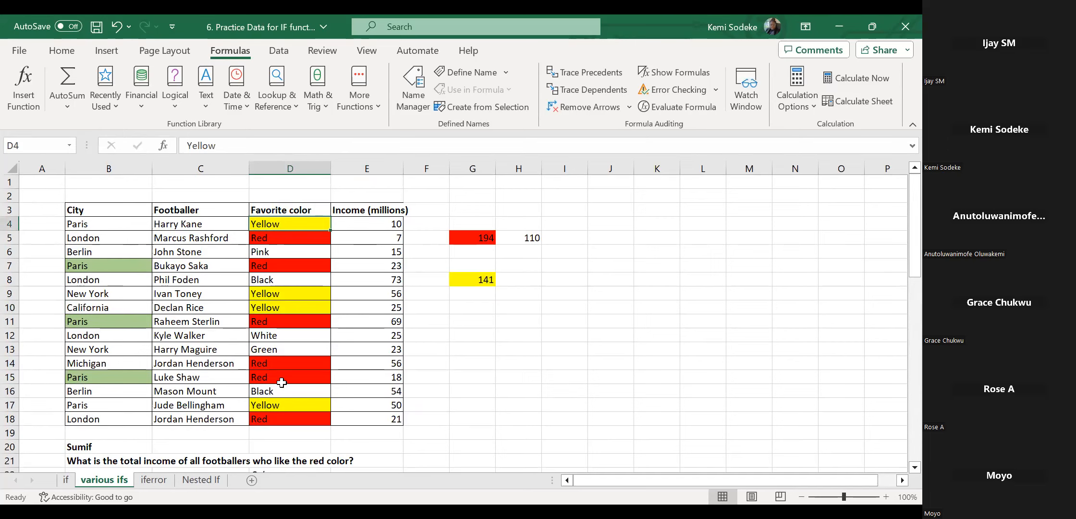
scroll(281, 382, "down", 6)
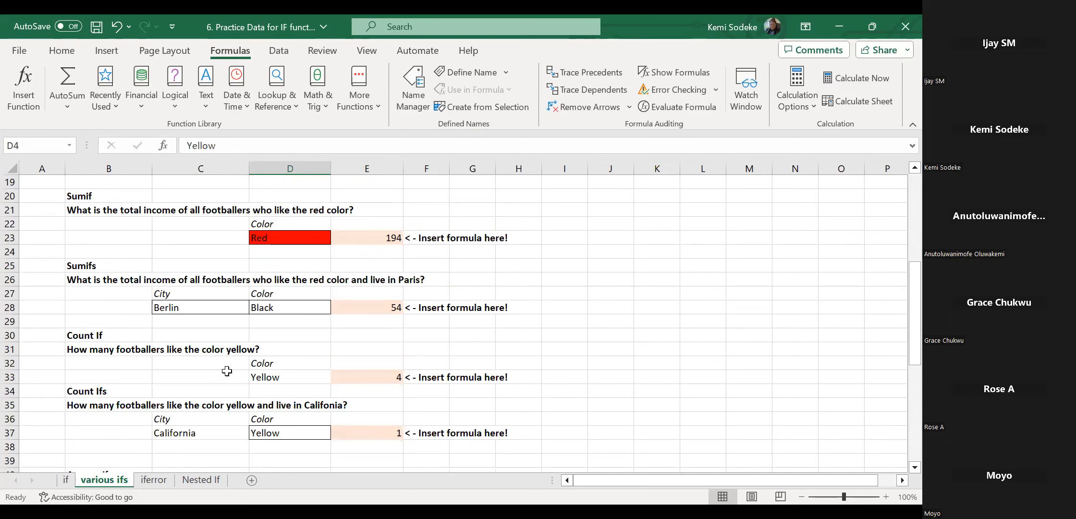
scroll(542, 369, "down", 1)
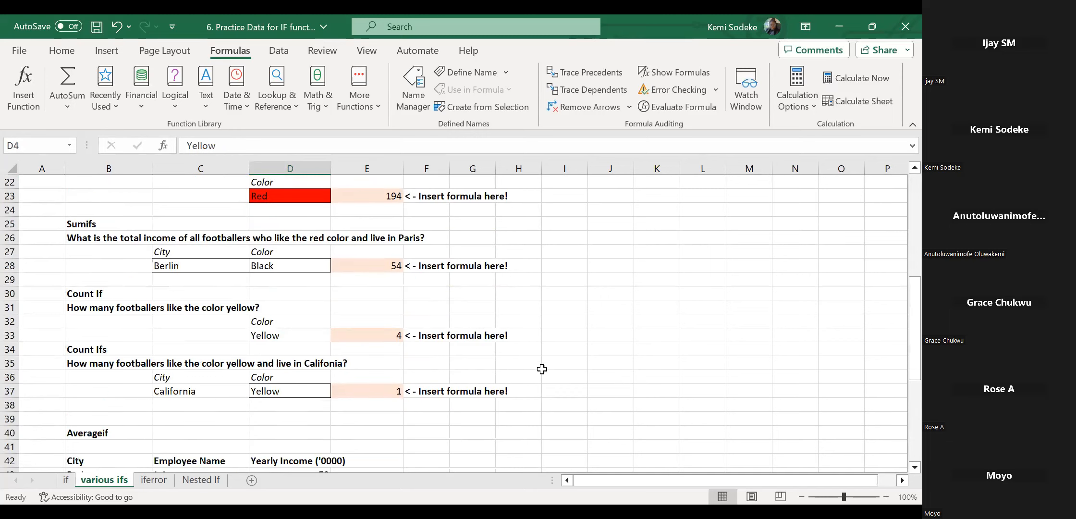
left_click(393, 392)
left_click(380, 334)
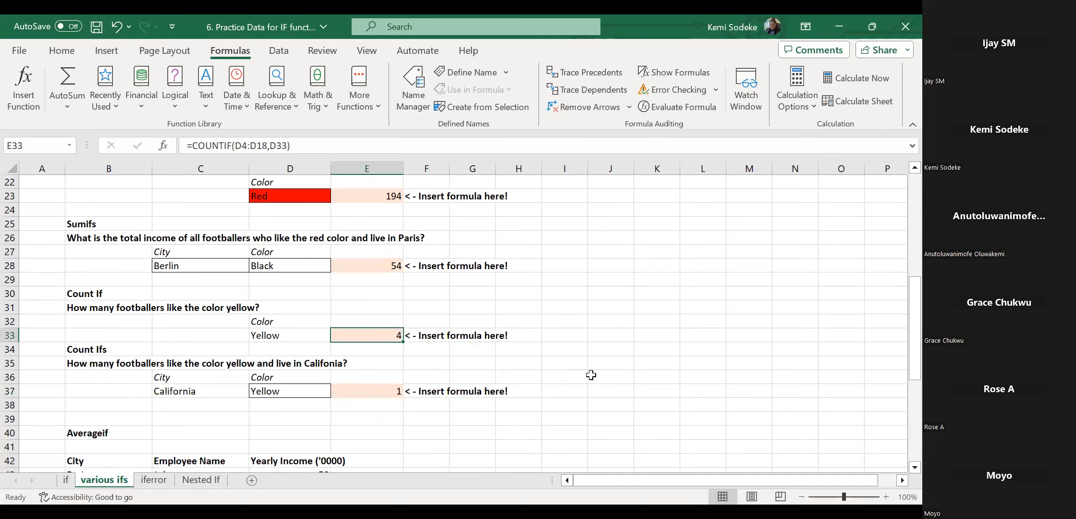
scroll(591, 365, "up", 1)
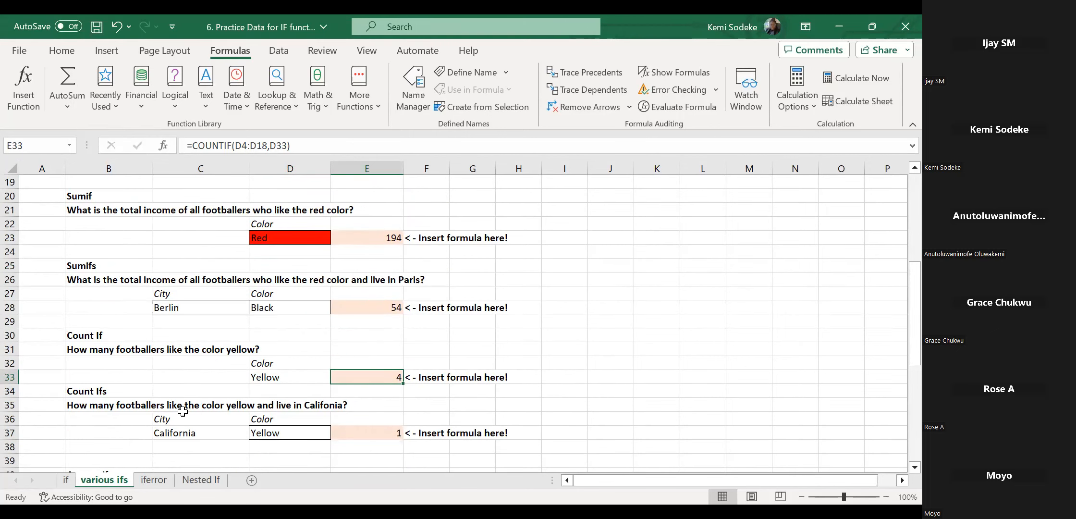
left_click(376, 306)
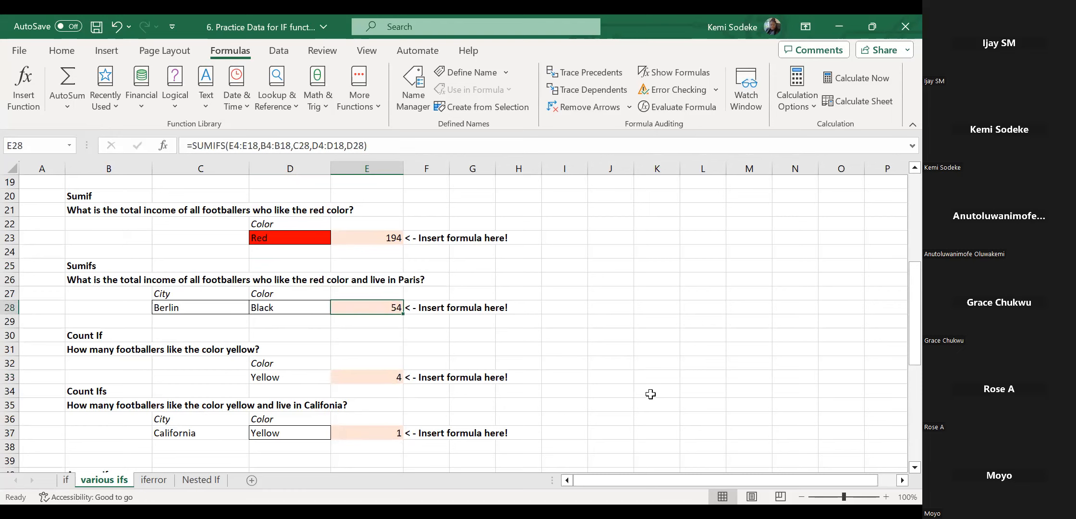
left_click(376, 238)
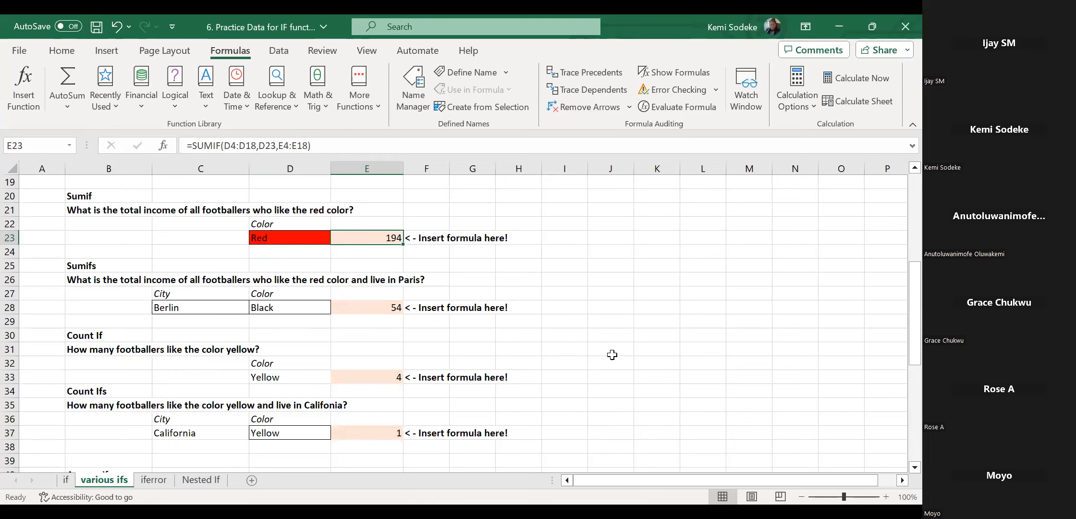
Clear the four answers: 194 in E23, 54 in E28, 4 in E33 and 1 in E37.
key("Delete")
left_click(384, 313)
key("Delete")
left_click(391, 381)
key("Delete")
left_click(395, 434)
key("Delete")
left_click(600, 377)
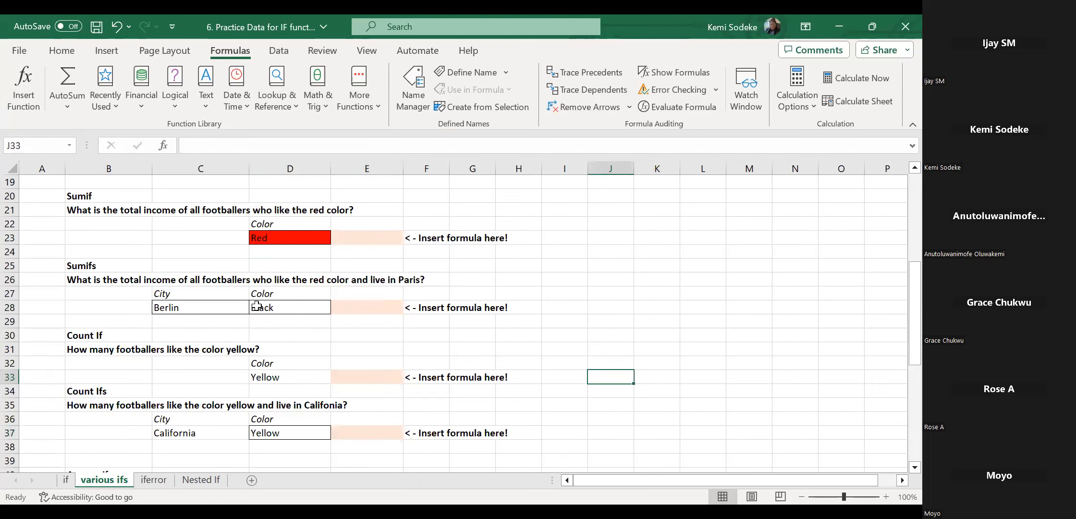
In E23 start =SUMIF with range D4:D18 and criterion D23 (Red).
left_click(364, 238)
scroll(656, 325, "up", 2)
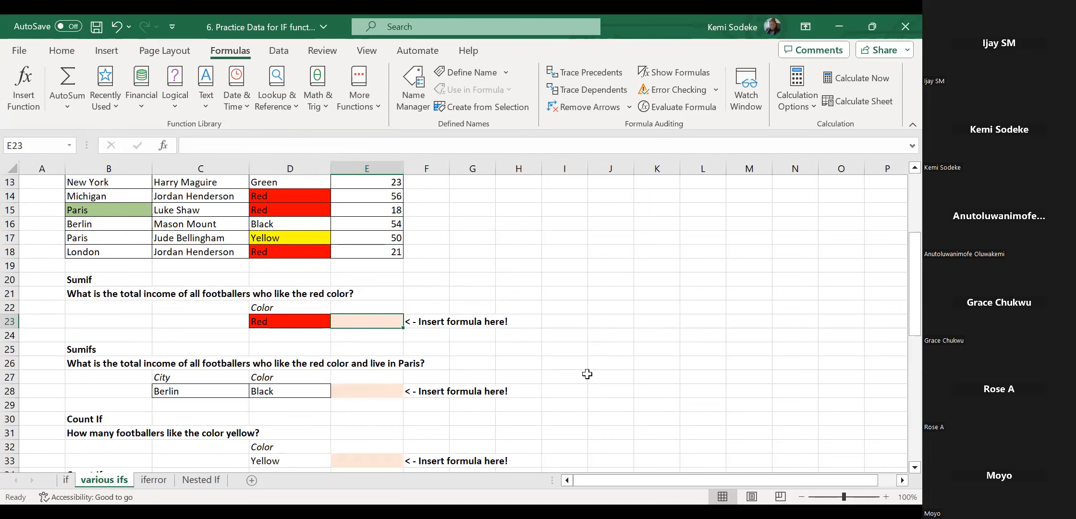
type("=")
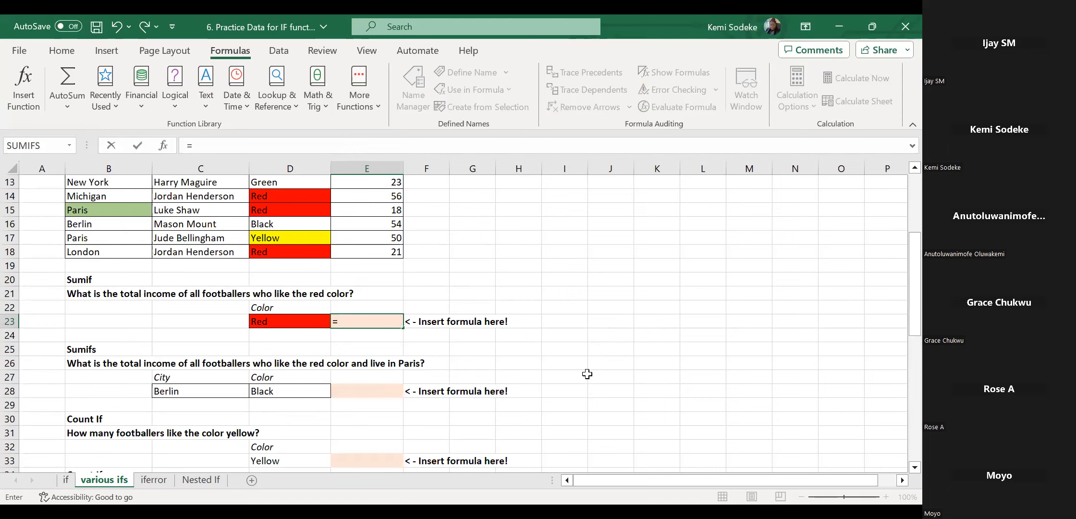
type("sumif")
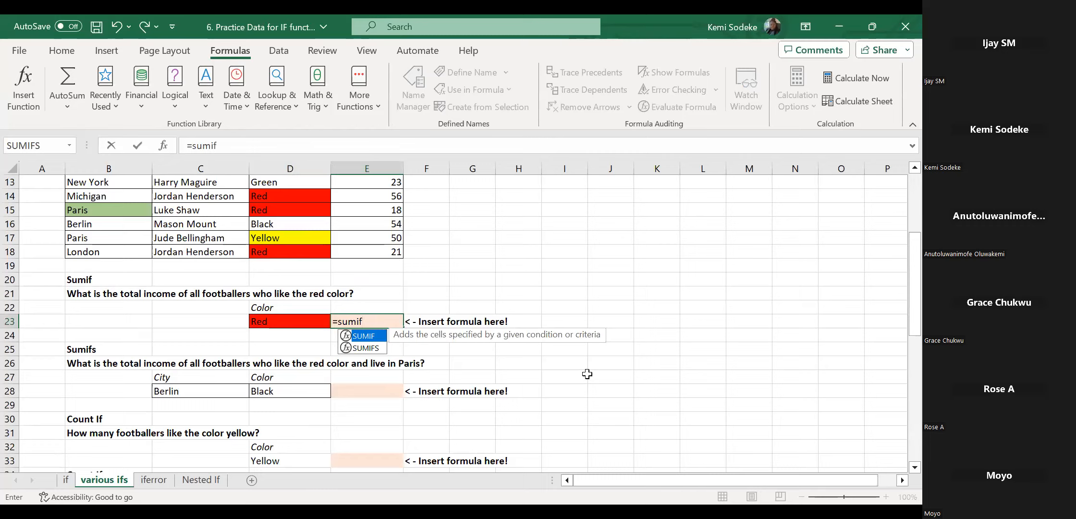
type("(")
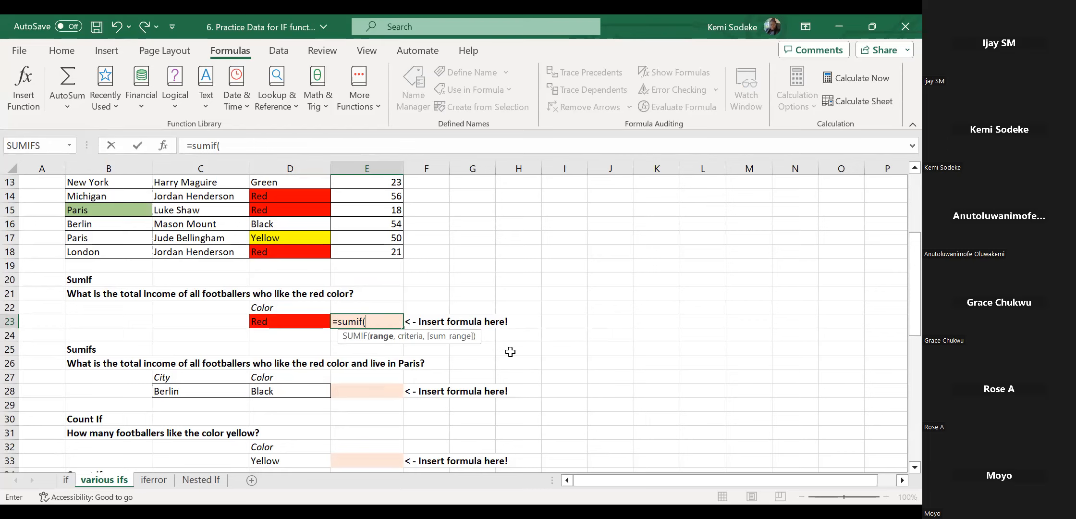
left_click_drag(901, 298, 902, 250)
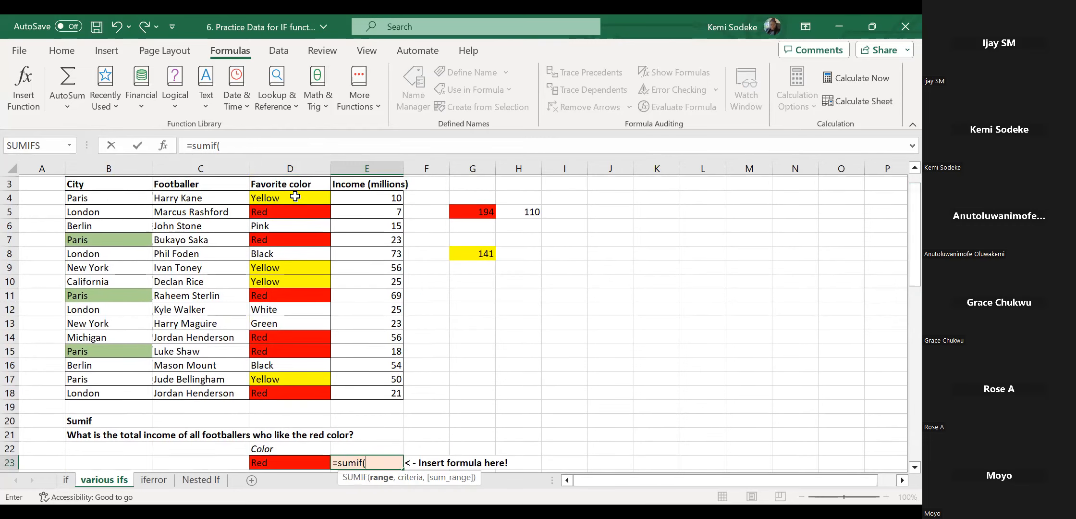
left_click_drag(295, 197, 290, 390)
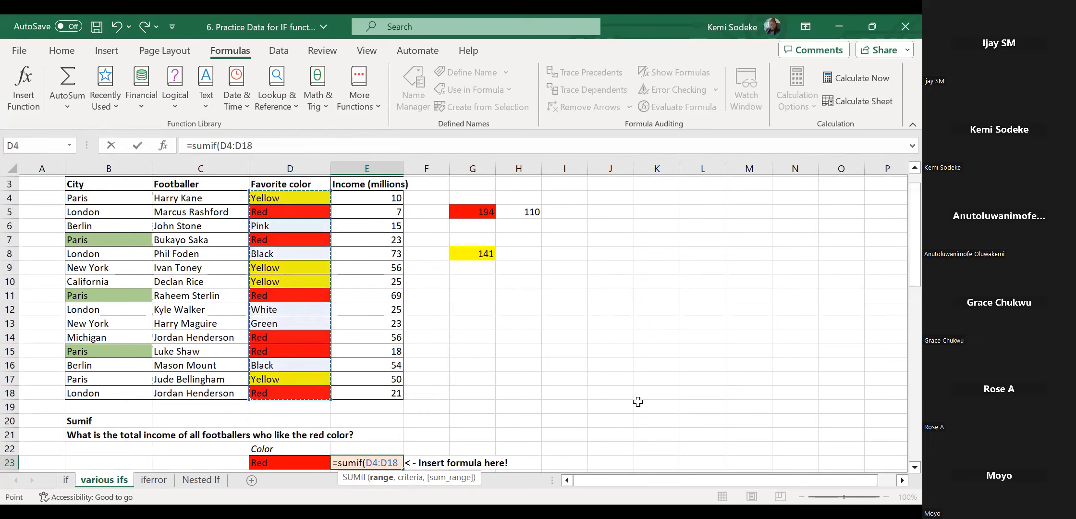
type(",")
left_click_drag(913, 276, 902, 303)
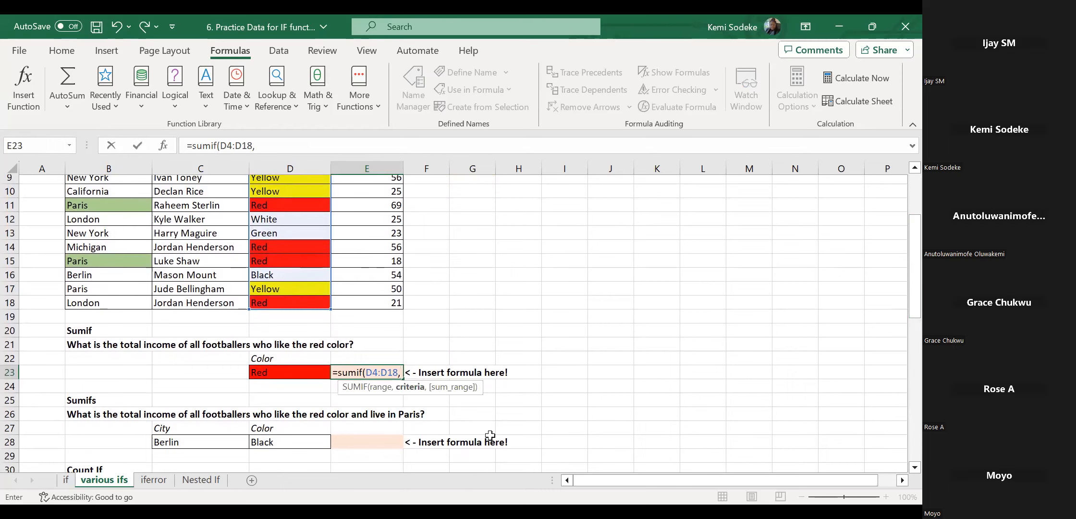
left_click(271, 373)
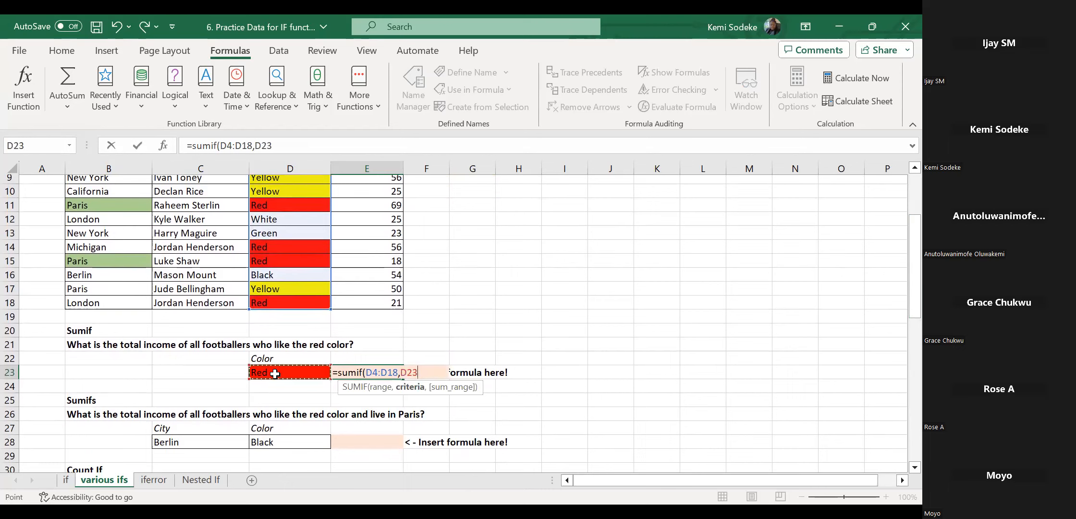
Add the income column E4:E18 as sum range and commit, giving 194.
type(",")
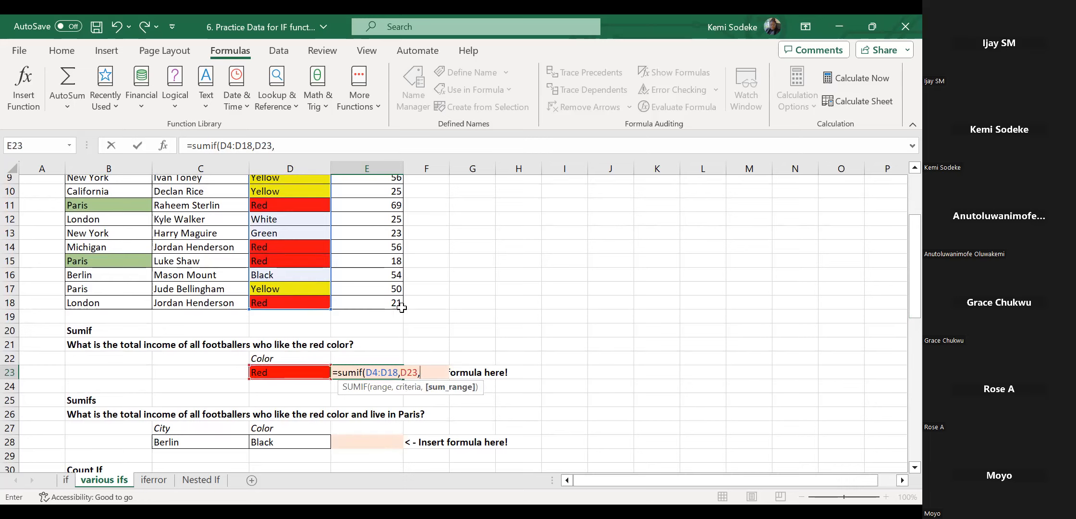
left_click_drag(912, 259, 901, 226)
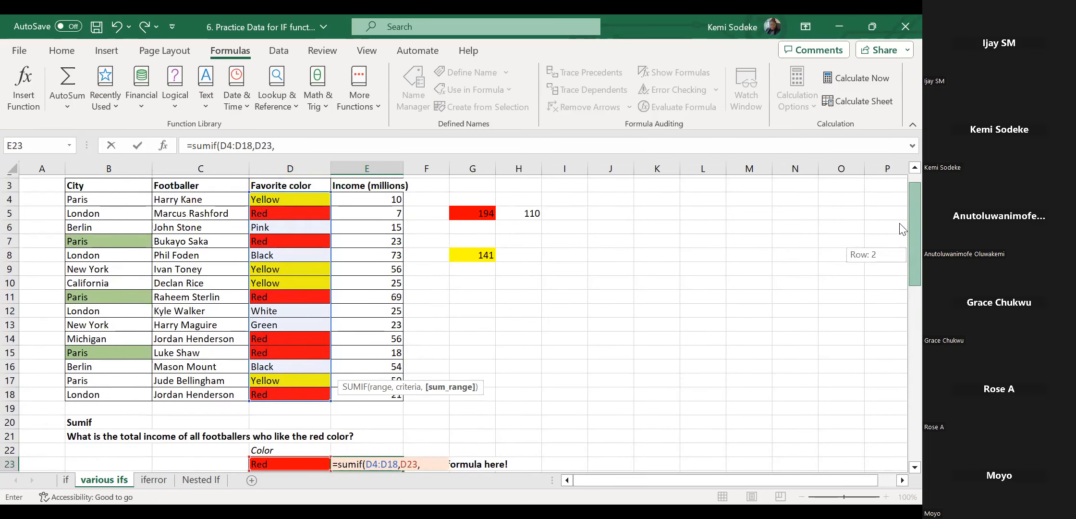
left_click_drag(384, 201, 382, 393)
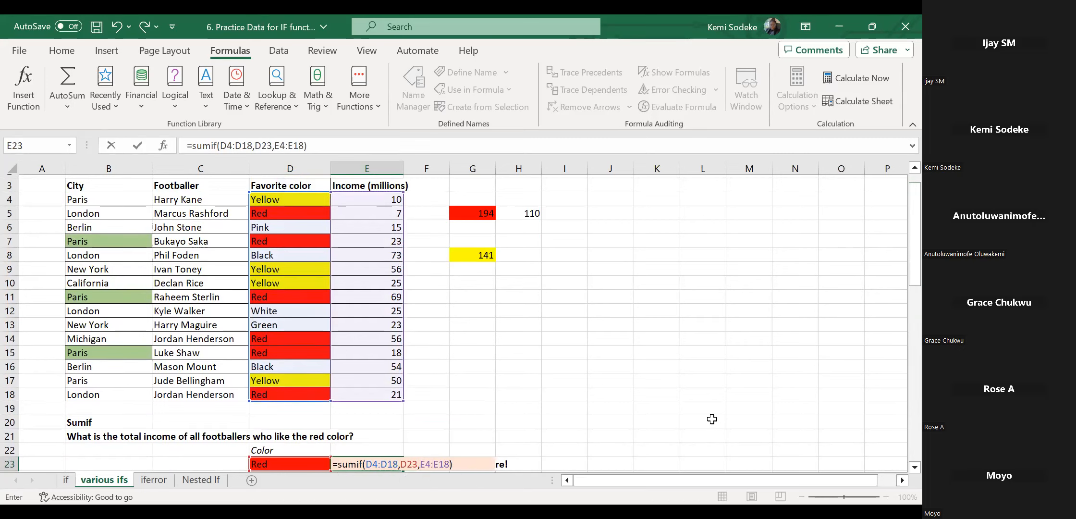
key("Return")
scroll(613, 345, "down", 1)
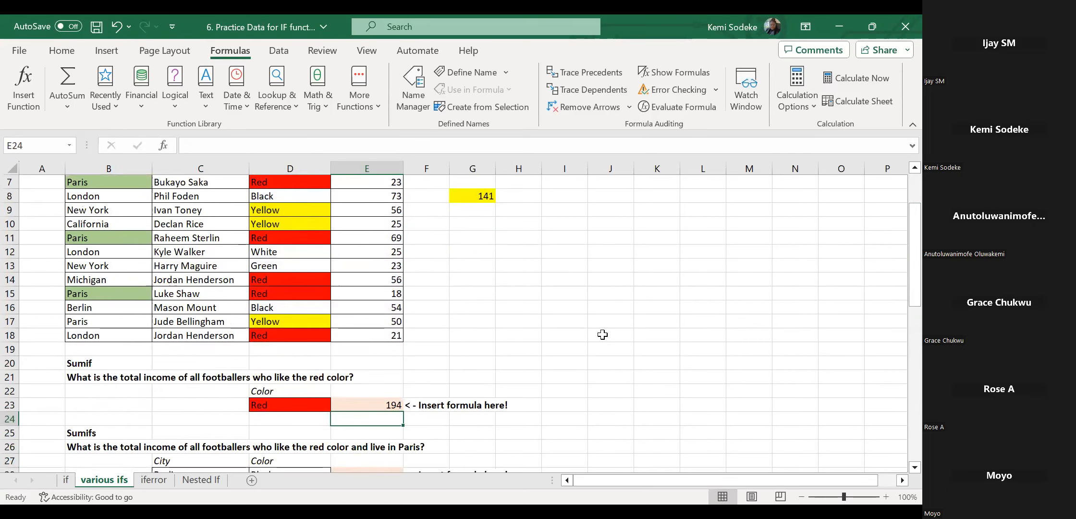
scroll(600, 334, "down", 1)
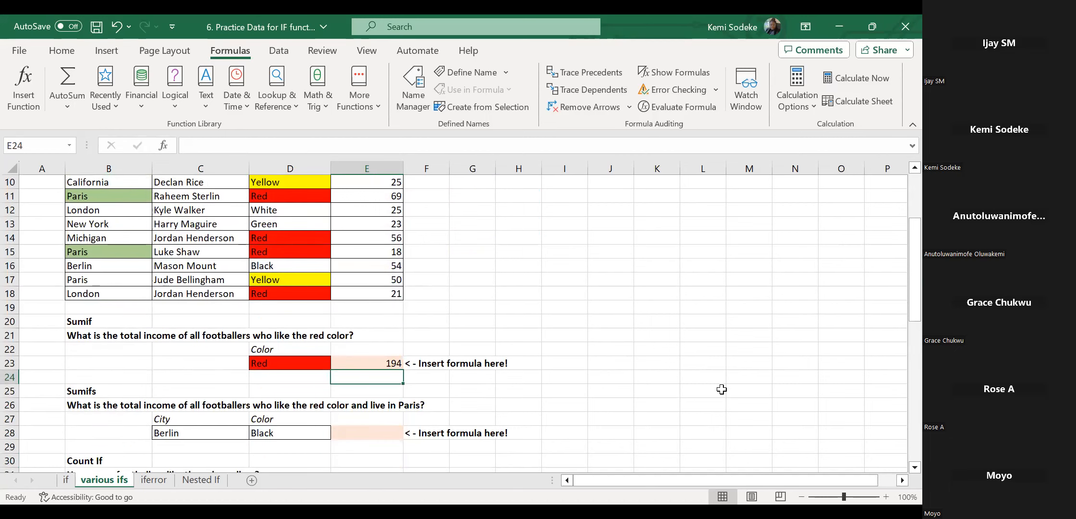
scroll(711, 390, "down", 2)
left_click(379, 348)
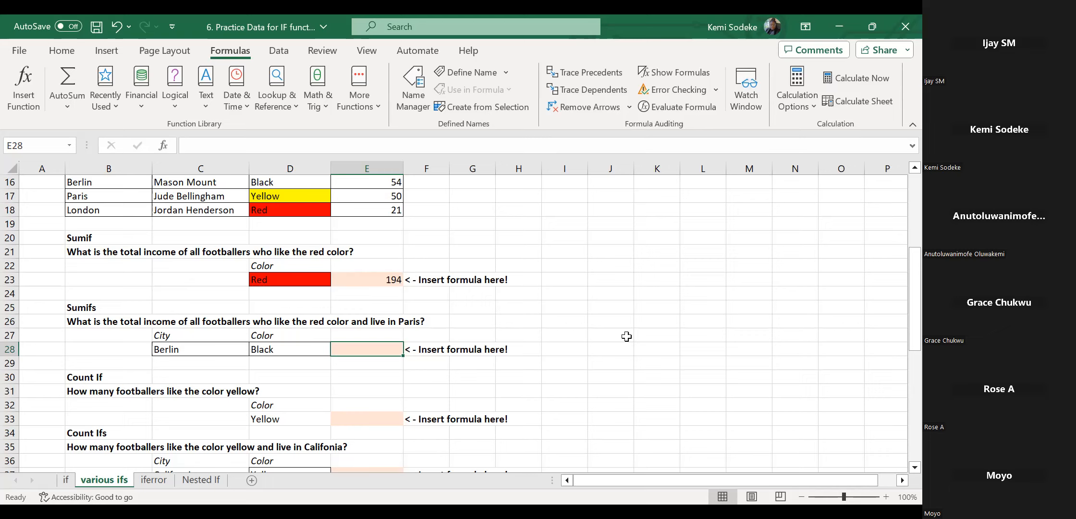
left_click(274, 280)
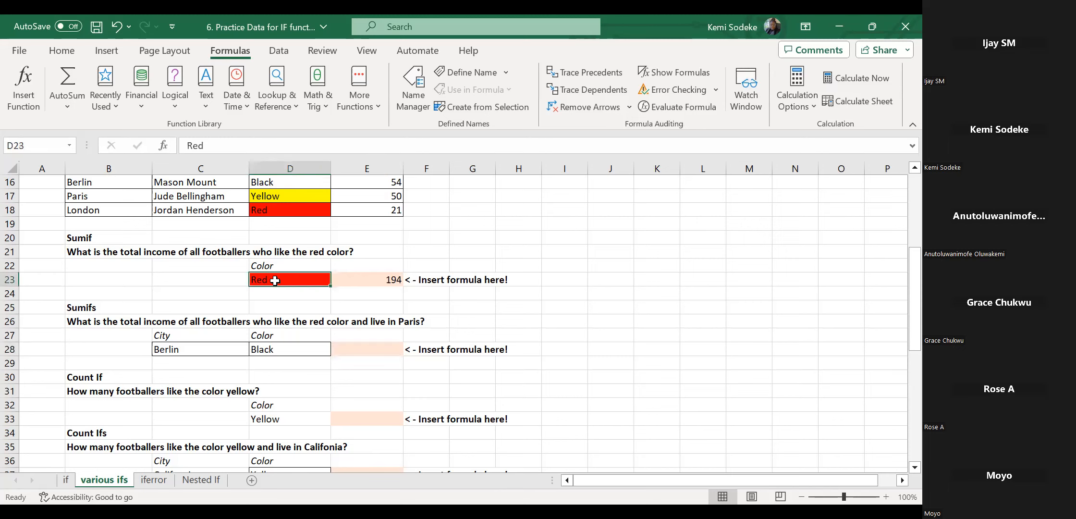
left_click(382, 278)
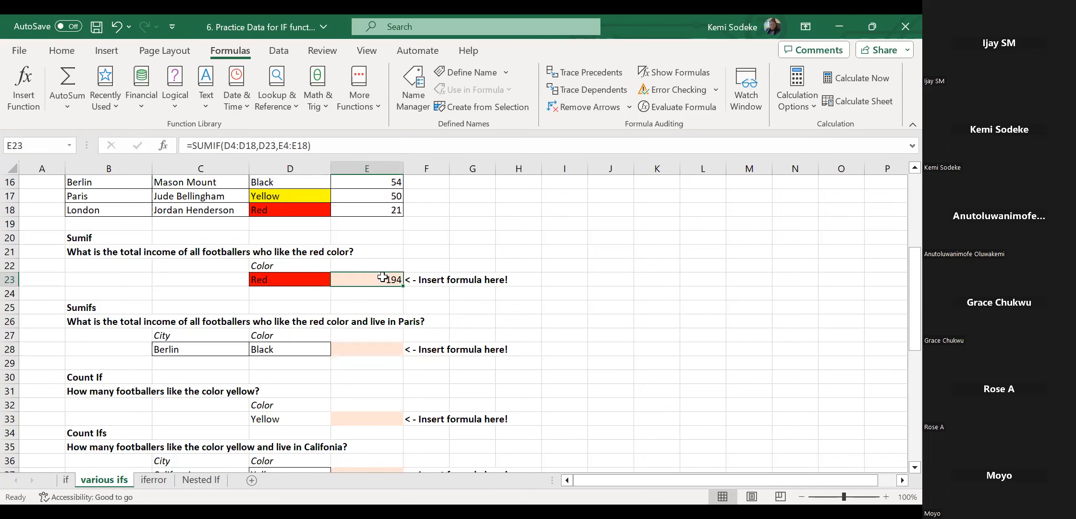
double_click(383, 277)
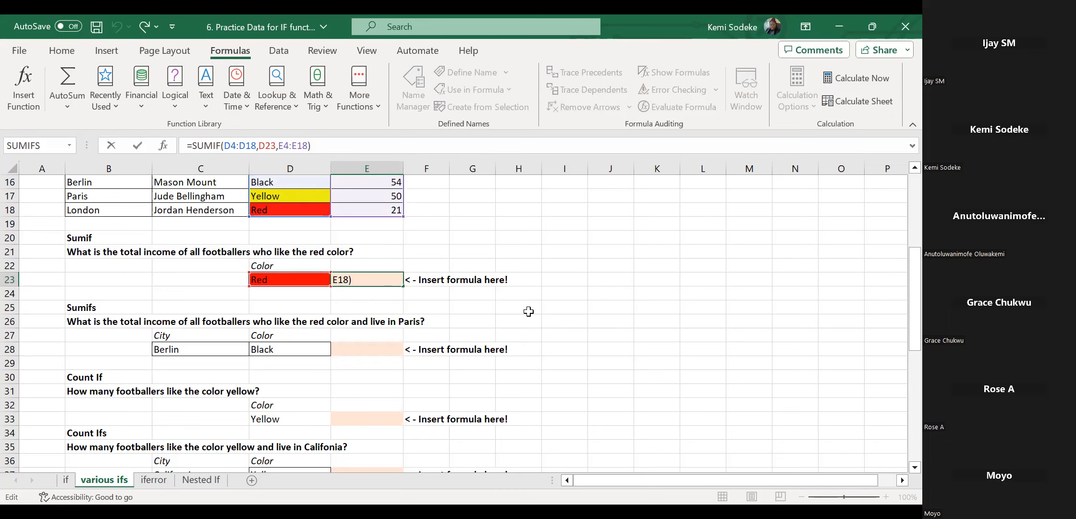
key("ctrl+Return")
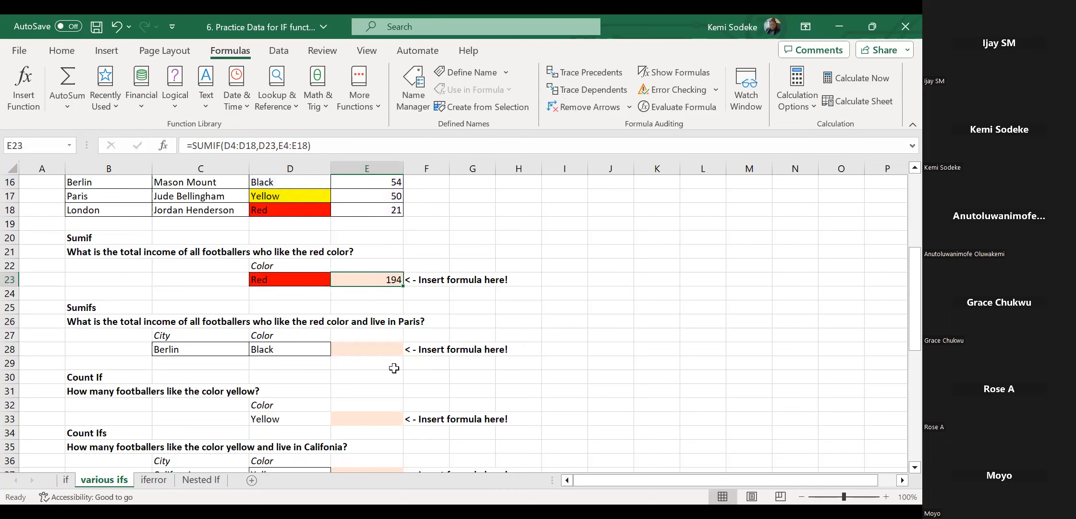
left_click(365, 343)
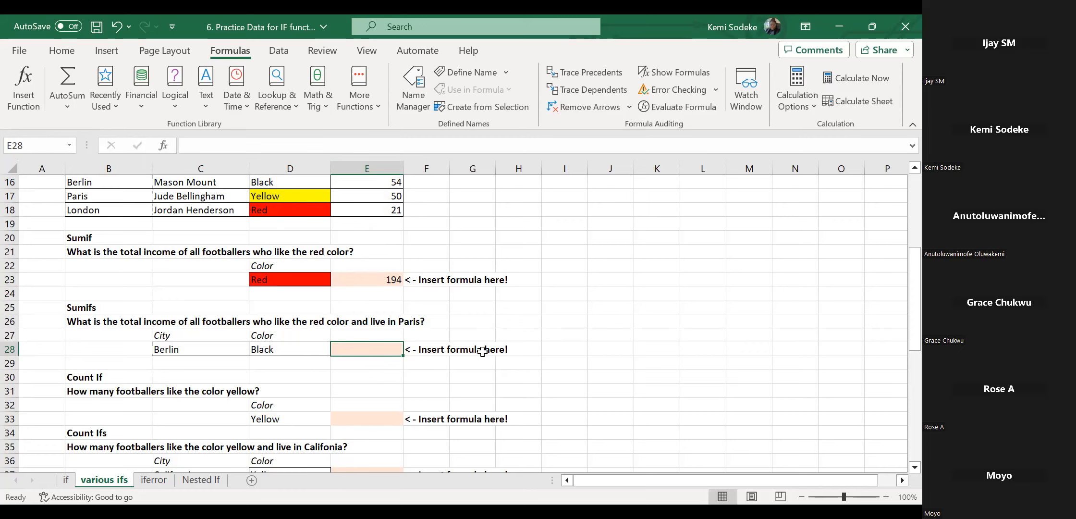
Select the income column to check its total.
scroll(487, 301, "up", 5)
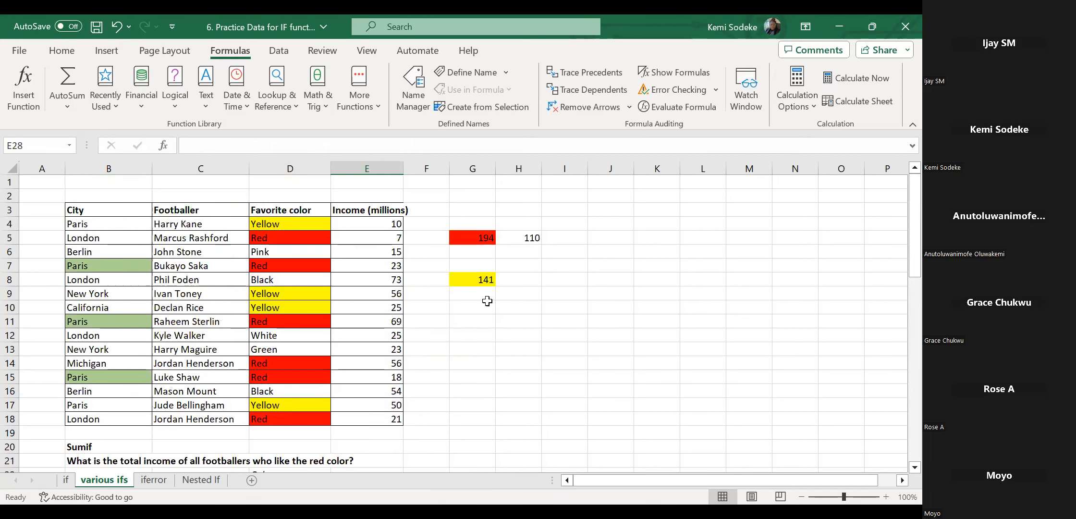
left_click_drag(378, 229, 385, 418)
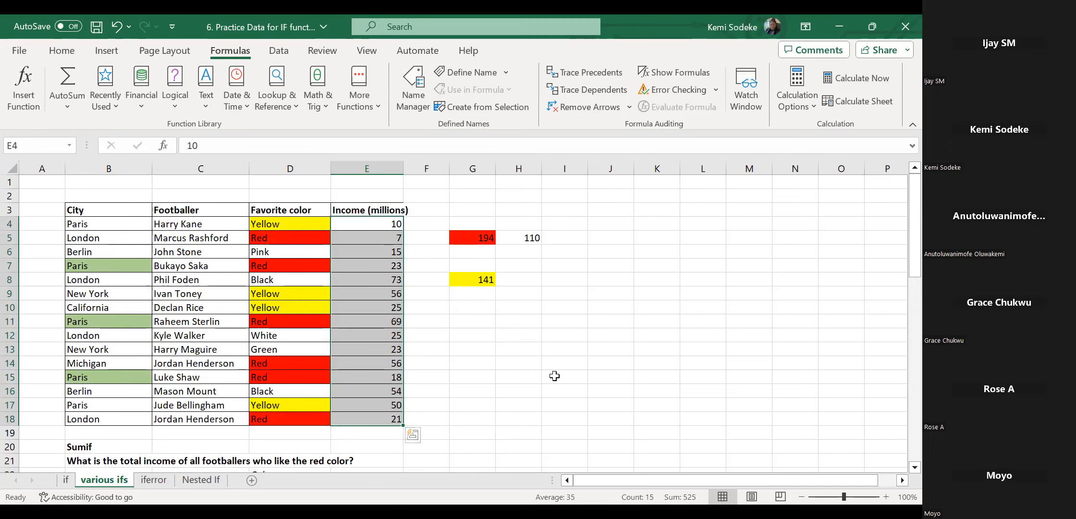
scroll(666, 357, "down", 1)
scroll(662, 347, "up", 1)
Delete the empty top row and the blank row below the footballer table.
left_click(13, 182)
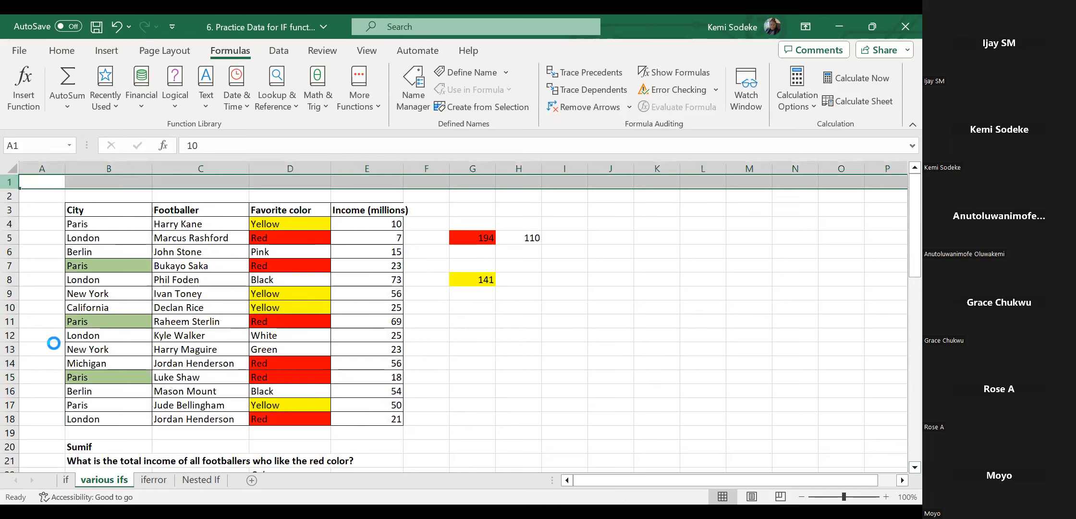
scroll(709, 367, "down", 1)
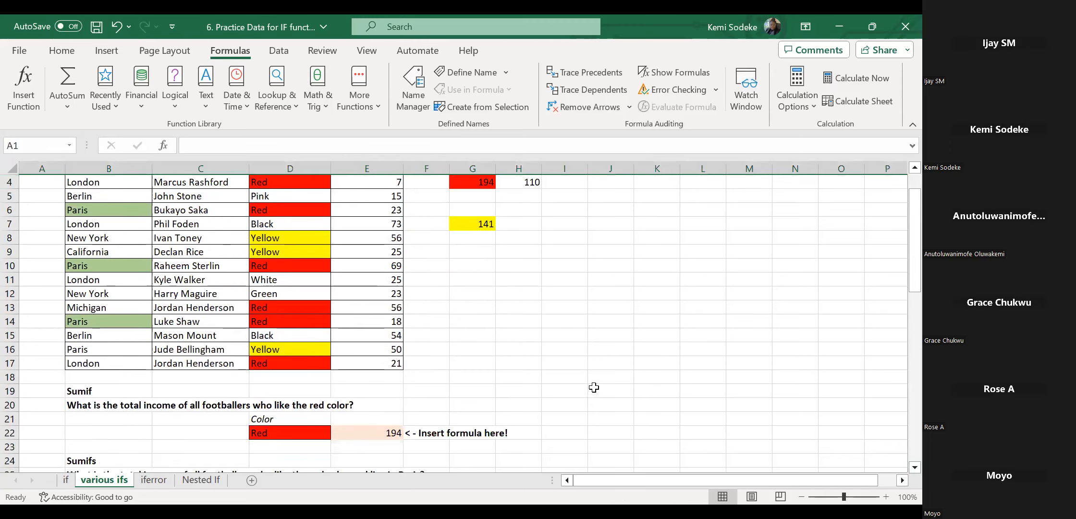
left_click(10, 378)
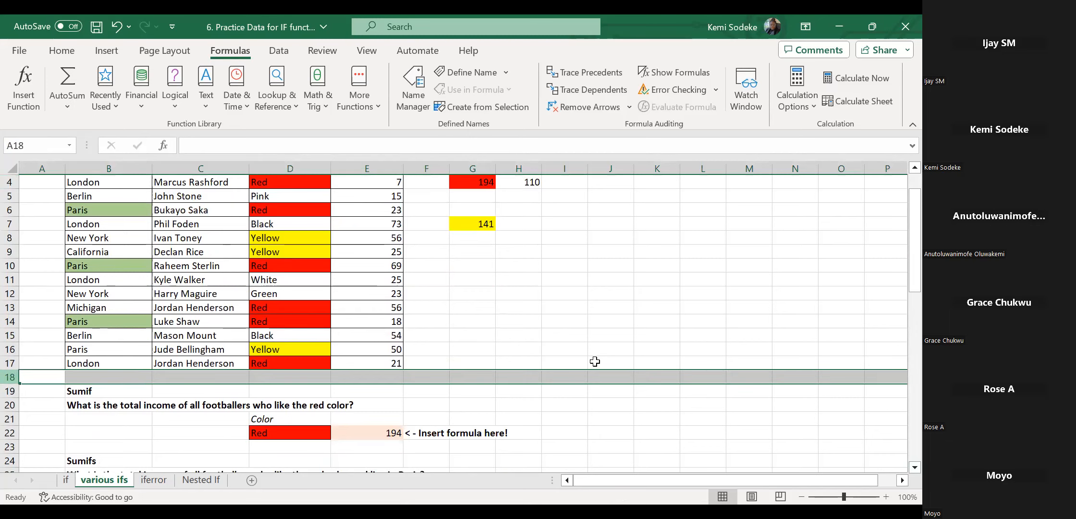
key("ctrl+minus")
scroll(594, 361, "up", 1)
left_click(607, 450)
Select the Sumifs answer cell E26 beside Berlin and Black.
scroll(605, 387, "down", 1)
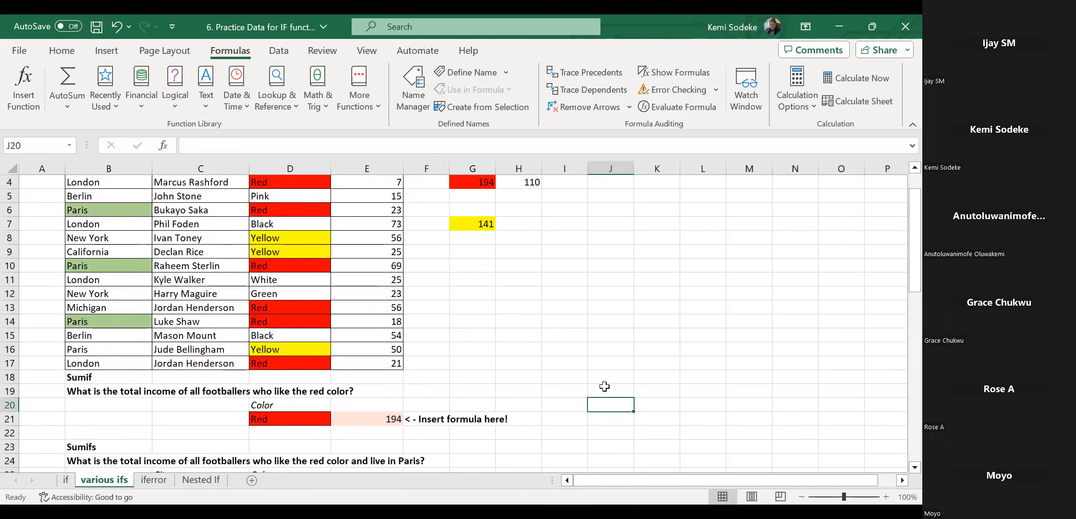
scroll(901, 473, "down", 1)
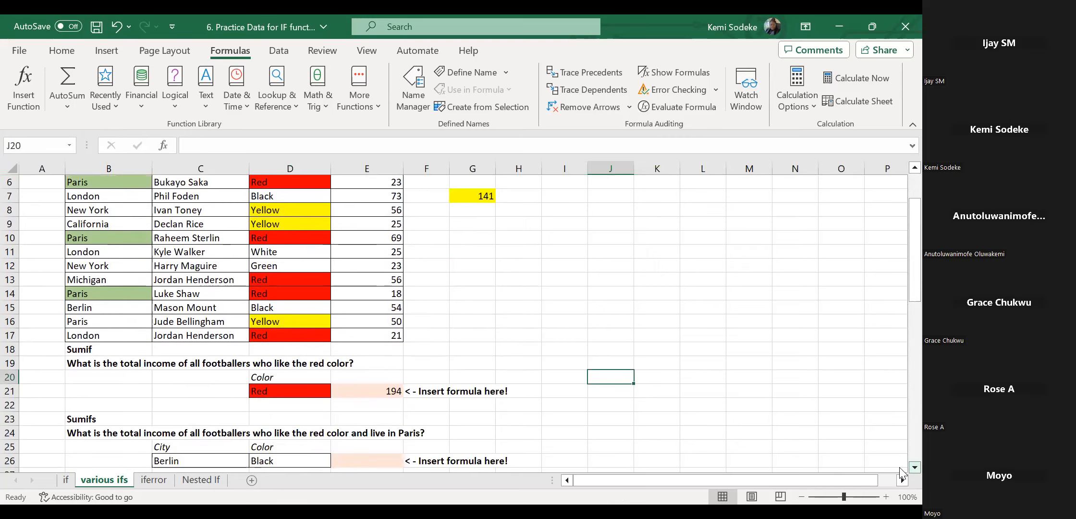
scroll(901, 474, "down", 3)
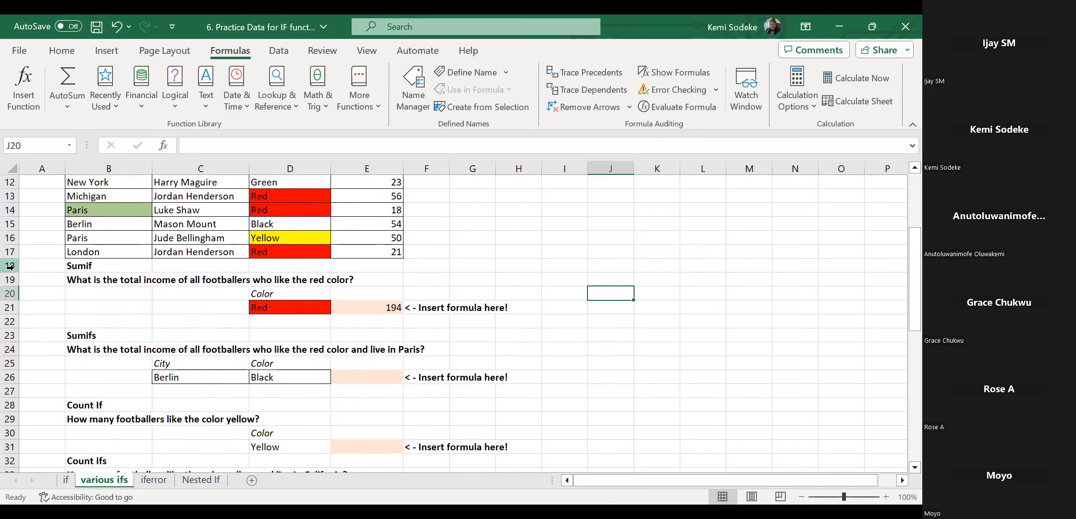
left_click(366, 377)
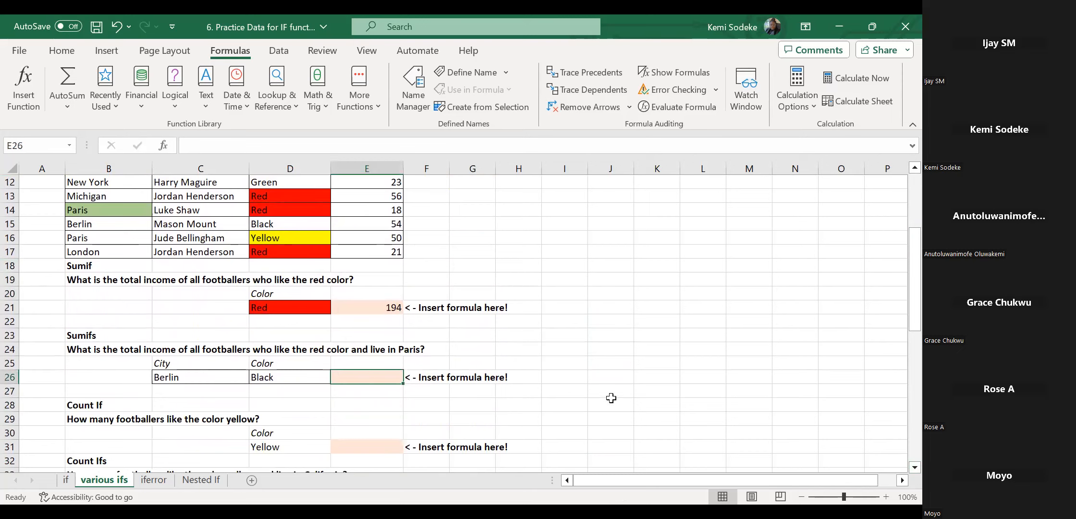
In E26 begin =sumifs( with the income range E3:E17 as the sum range.
type("=")
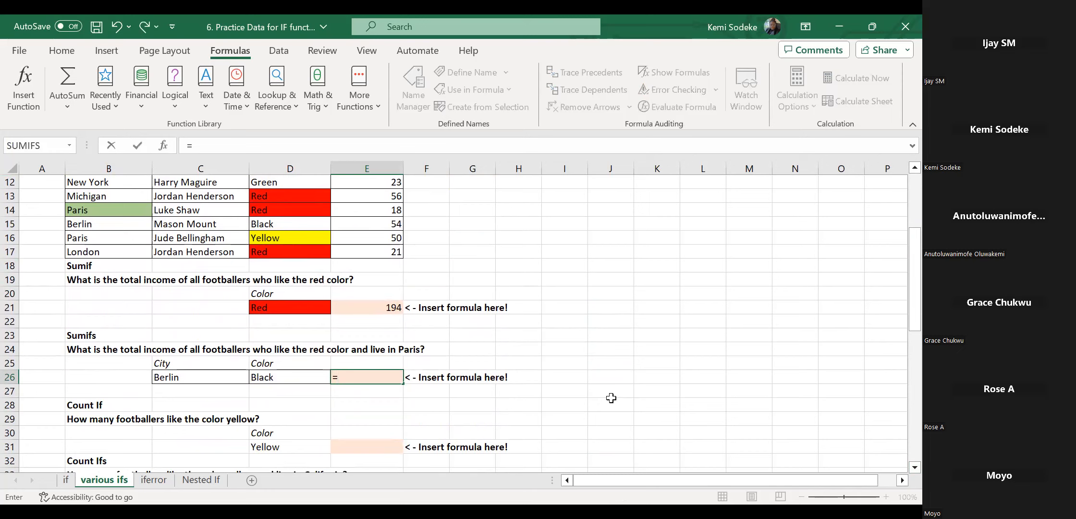
type("sumif")
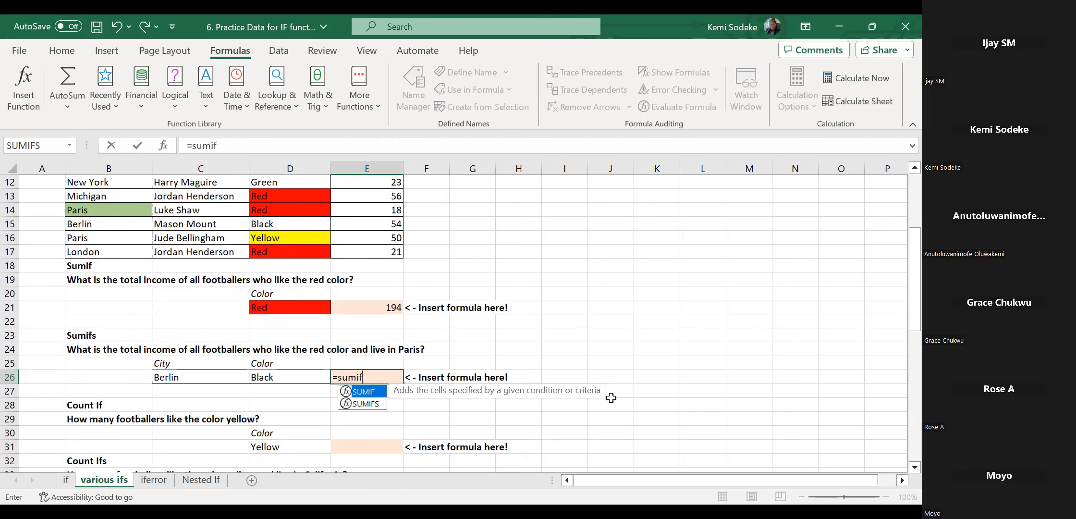
type("s")
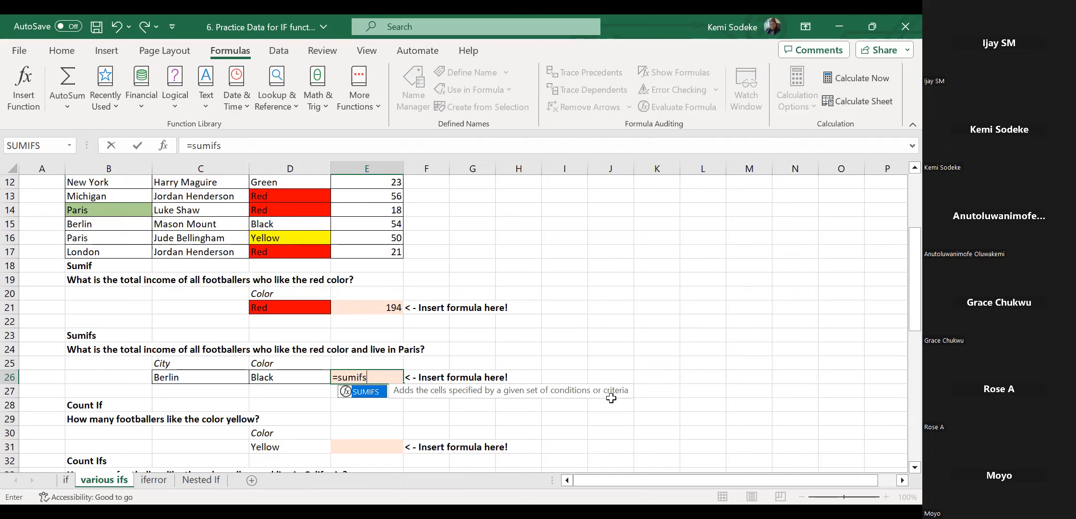
type("(")
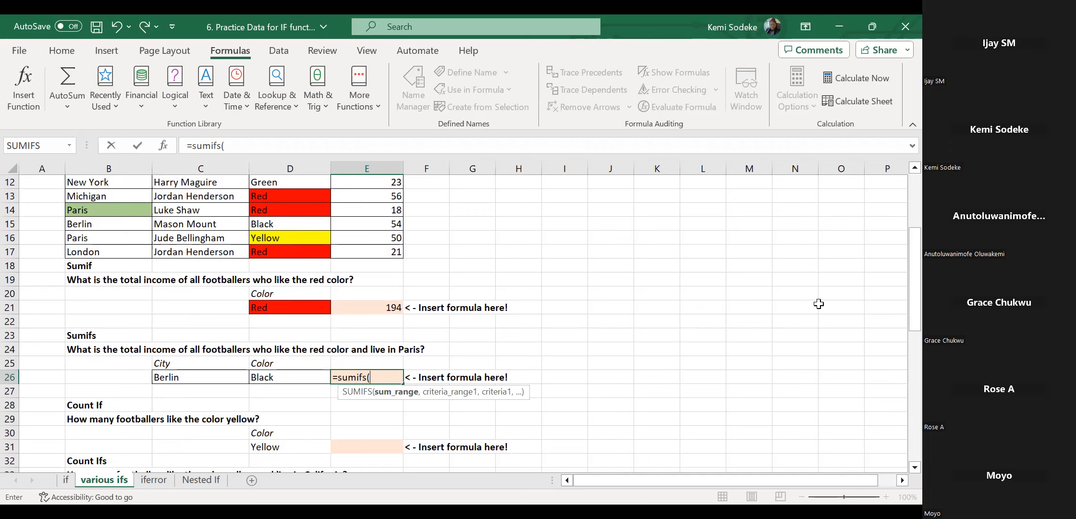
left_click_drag(914, 250, 899, 231)
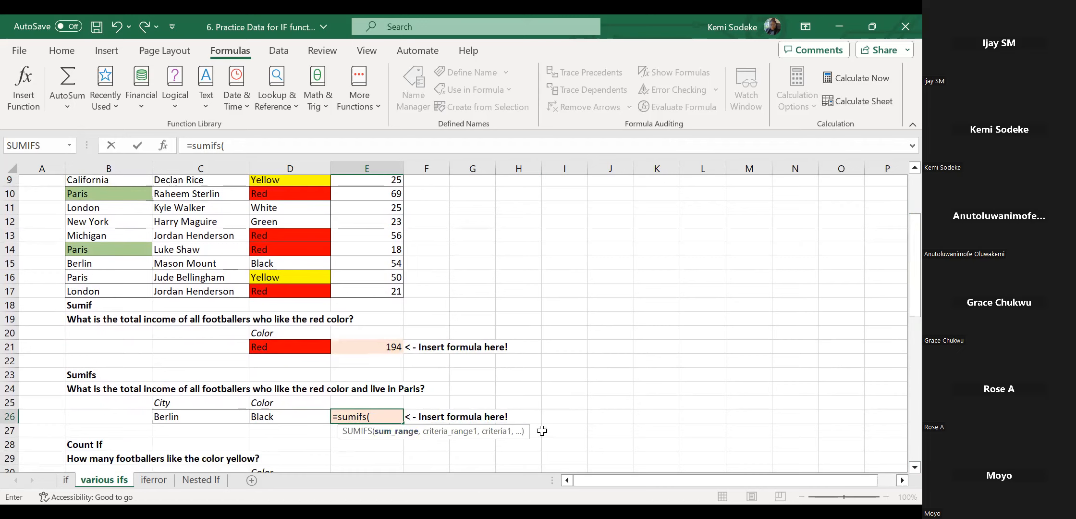
left_click_drag(387, 294, 376, 210)
scroll(902, 288, "down", 7)
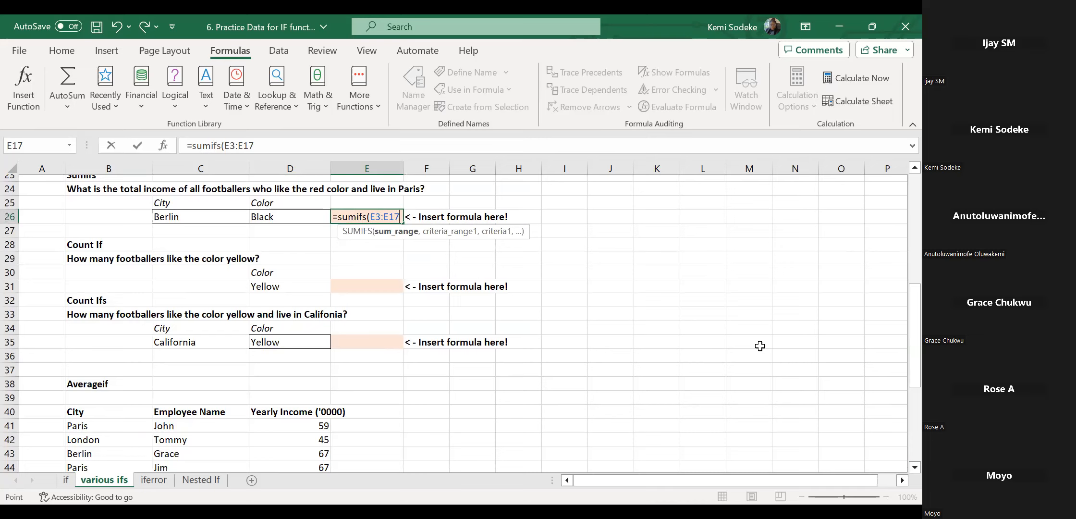
Add city range B3:B17 with criterion C26 (Berlin) to the SUMIFS.
type(",")
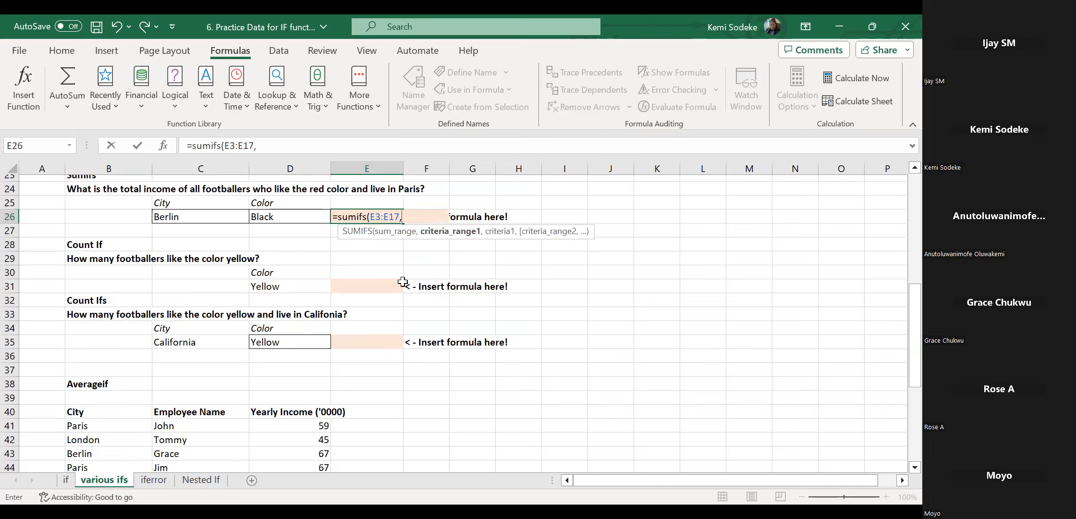
left_click_drag(902, 375, 902, 264)
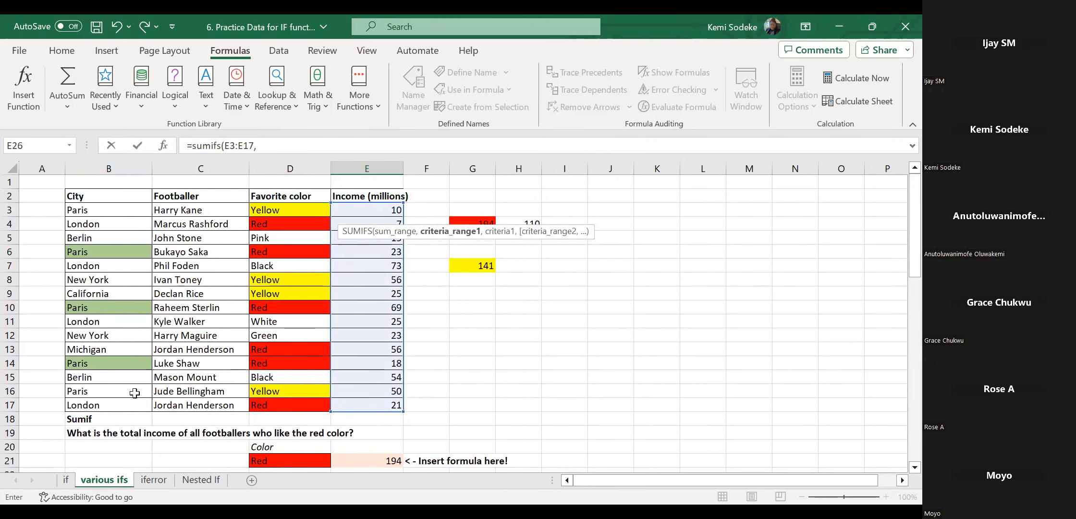
left_click(102, 400)
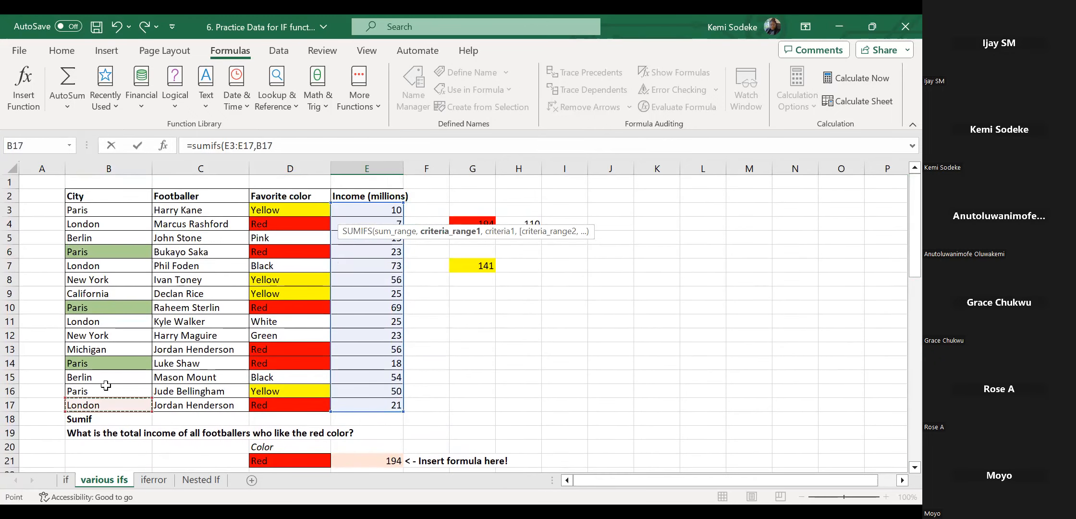
left_click(118, 210, "shift")
left_click_drag(902, 277, 896, 330)
type(",")
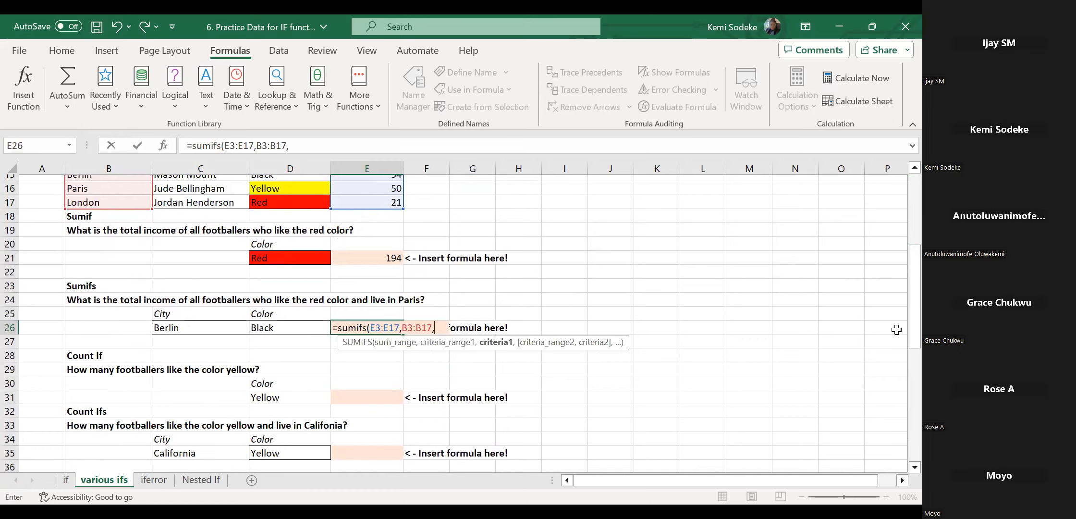
left_click(180, 328)
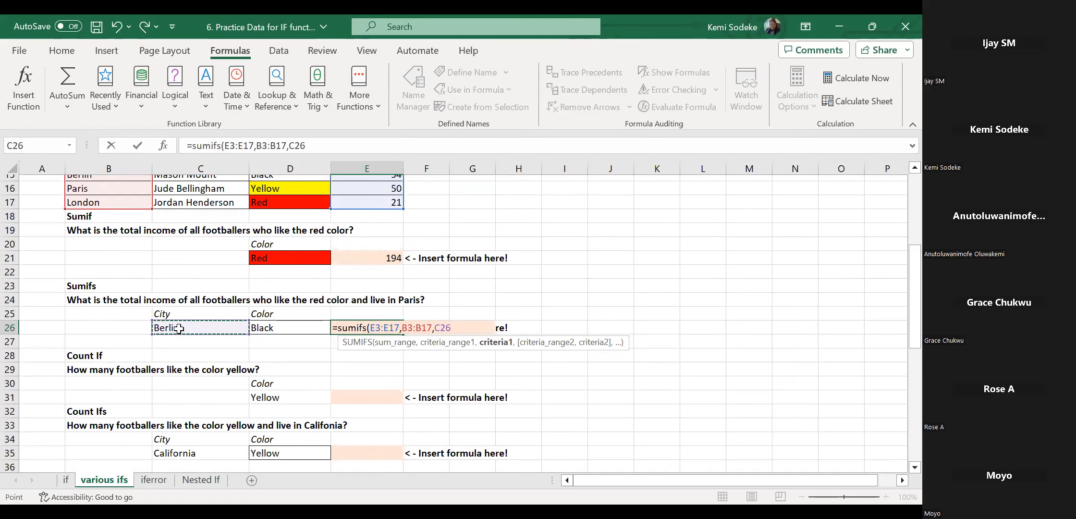
Add colour range D3:D17 with criterion D26 (Black) and commit, giving 54.
type(",")
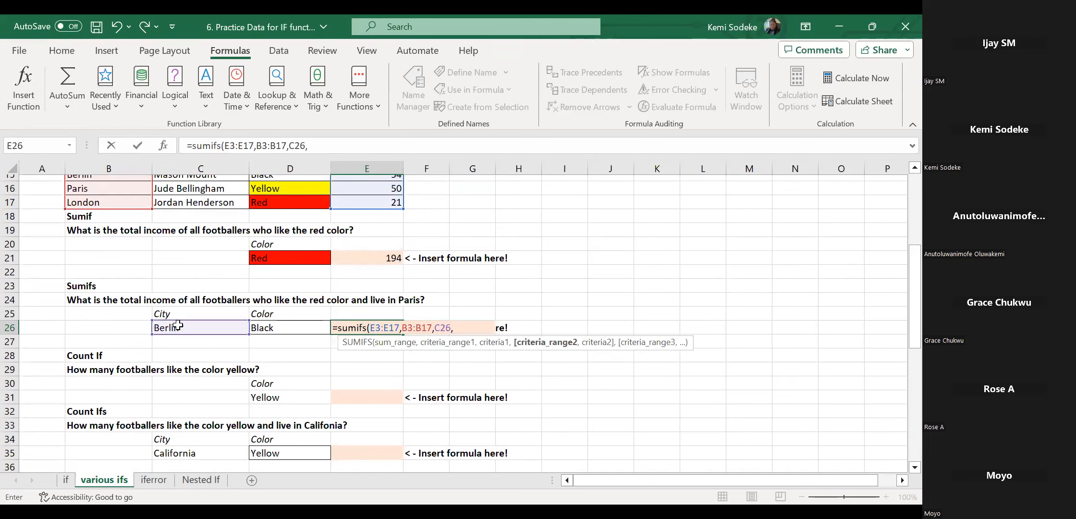
left_click_drag(304, 203, 304, 132)
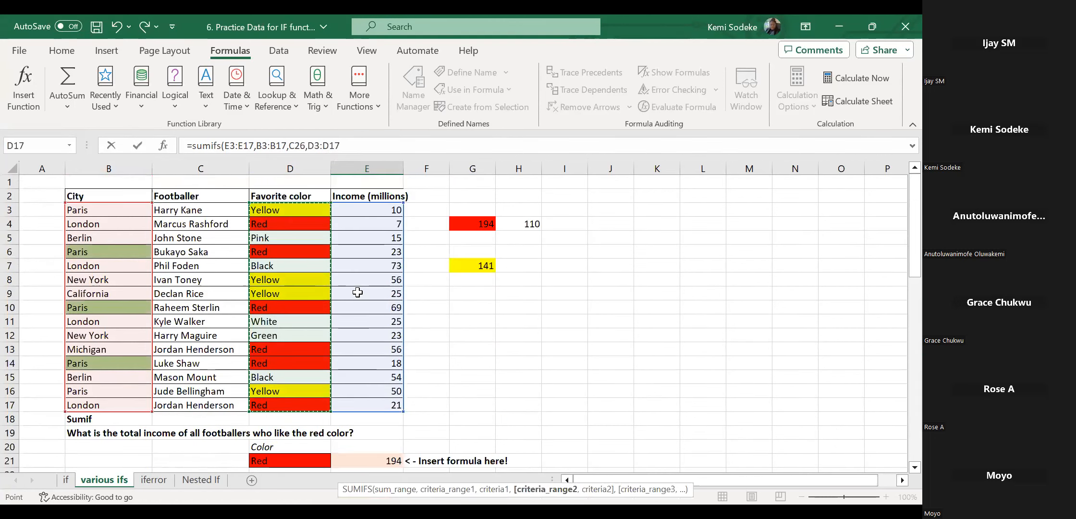
type(",")
left_click_drag(911, 269, 902, 329)
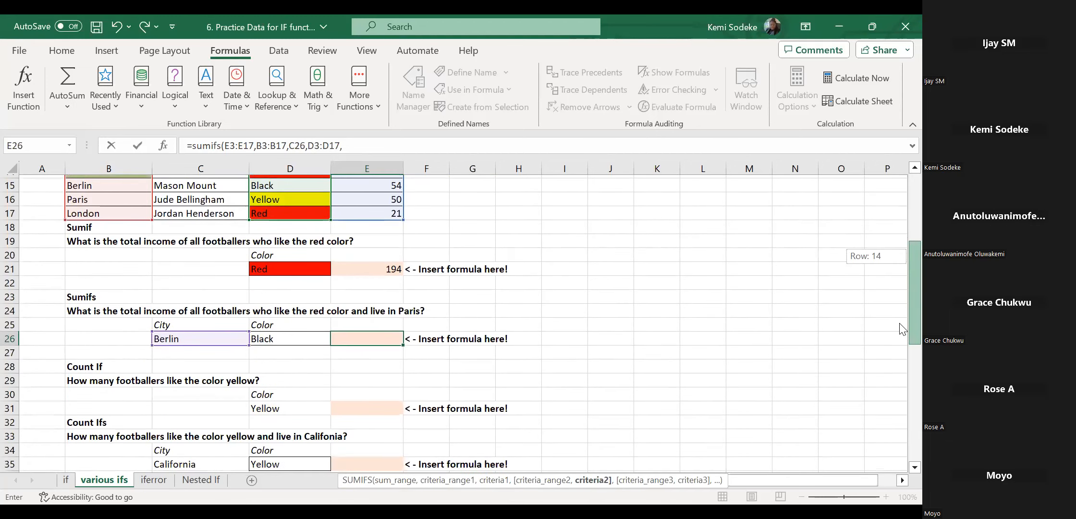
left_click(284, 337)
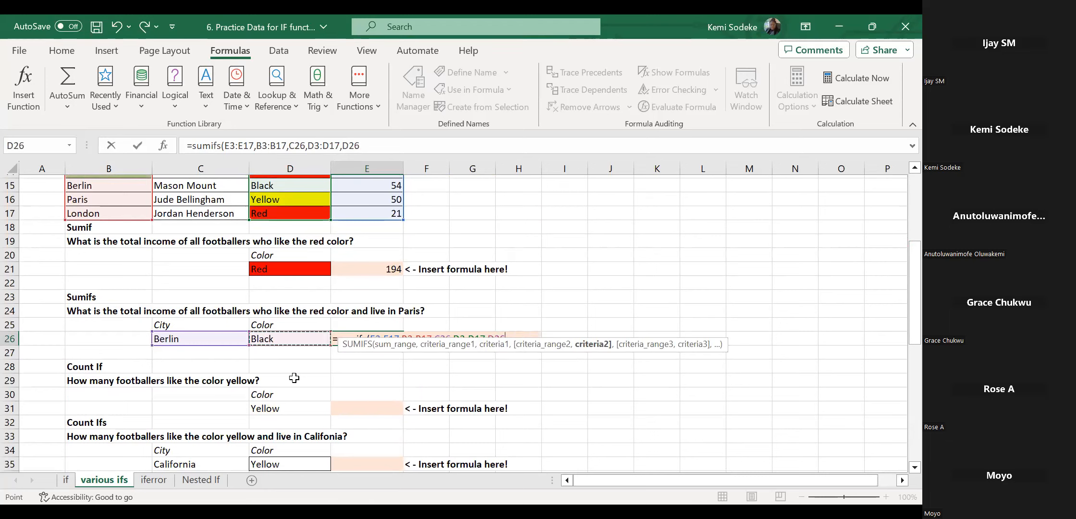
type(")")
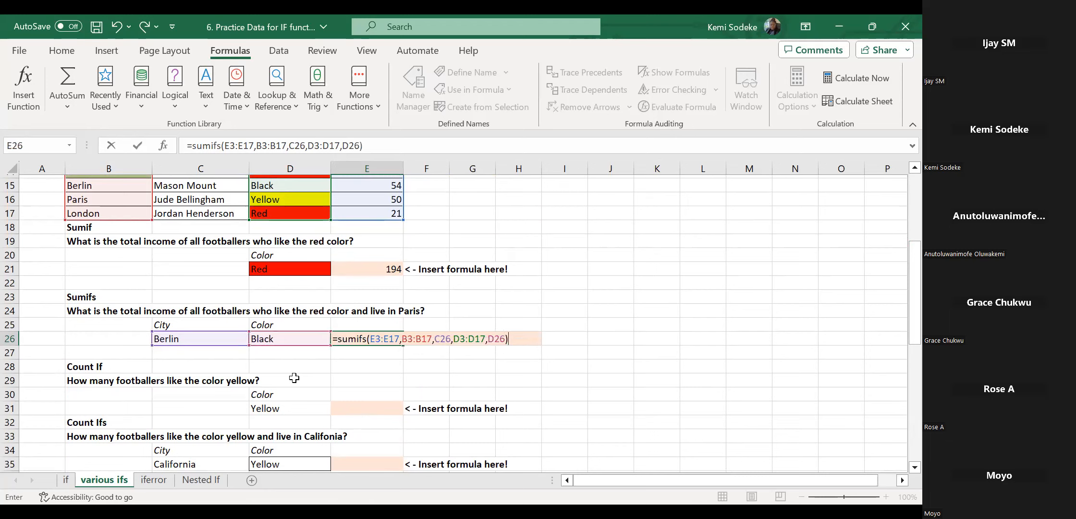
key("Return")
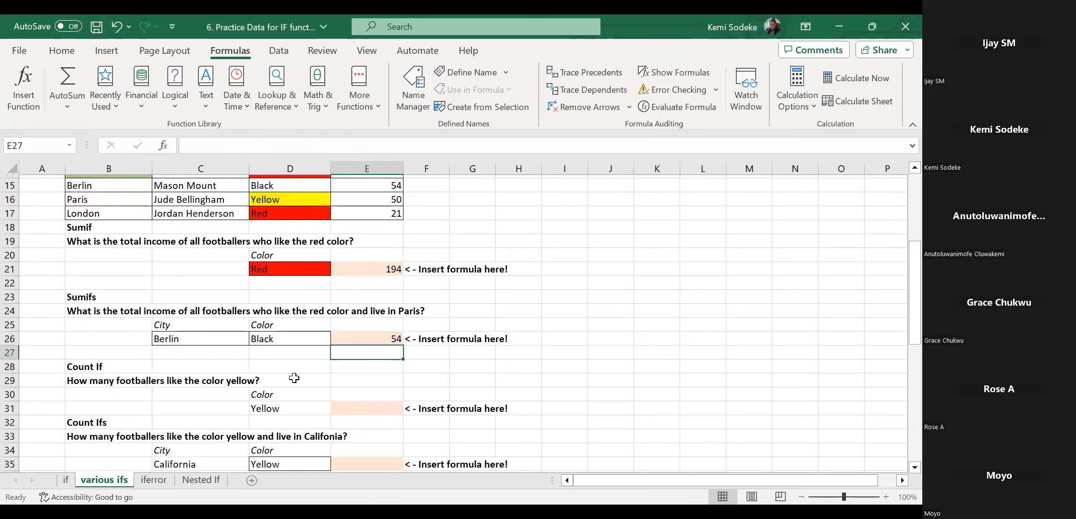
left_click(373, 340)
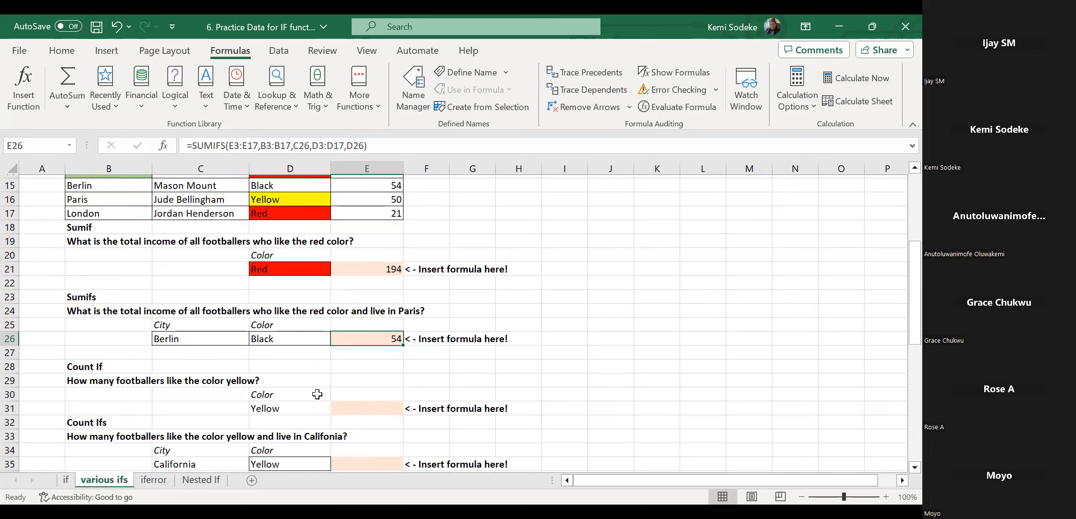
left_click(369, 411)
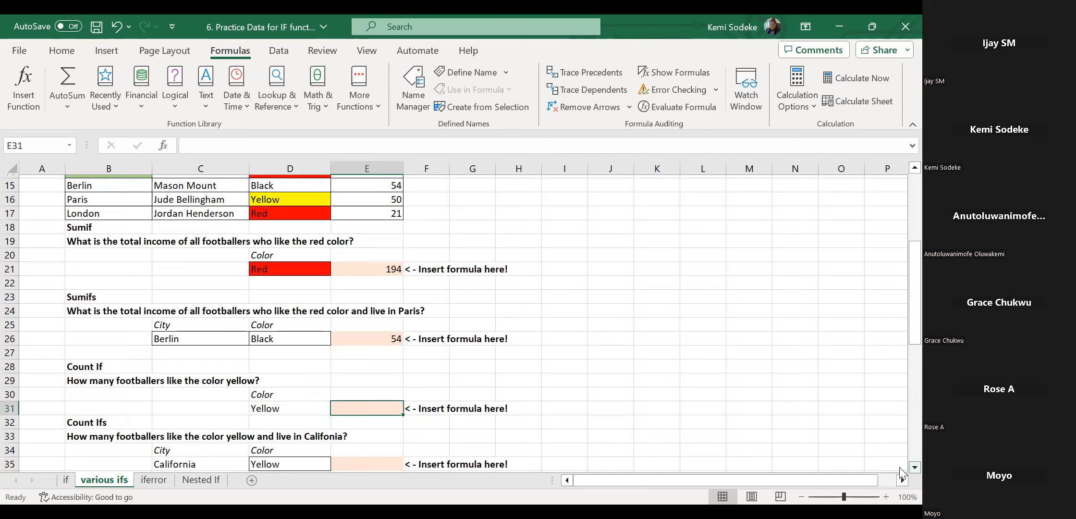
Enter =COUNTIF(D3:D17,D31) in E31 to count the 4 footballers who like yellow.
type("=")
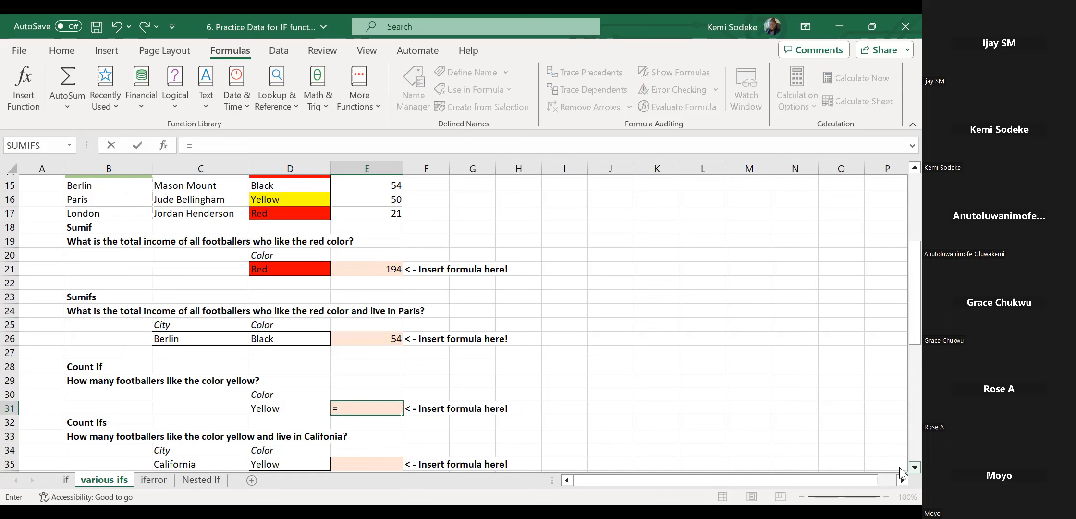
type("c")
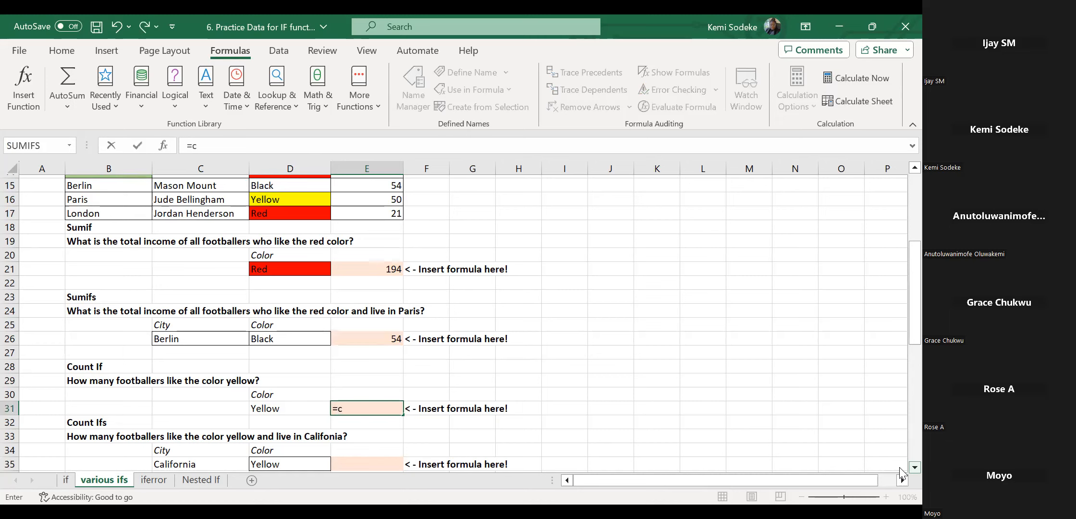
type("ountif")
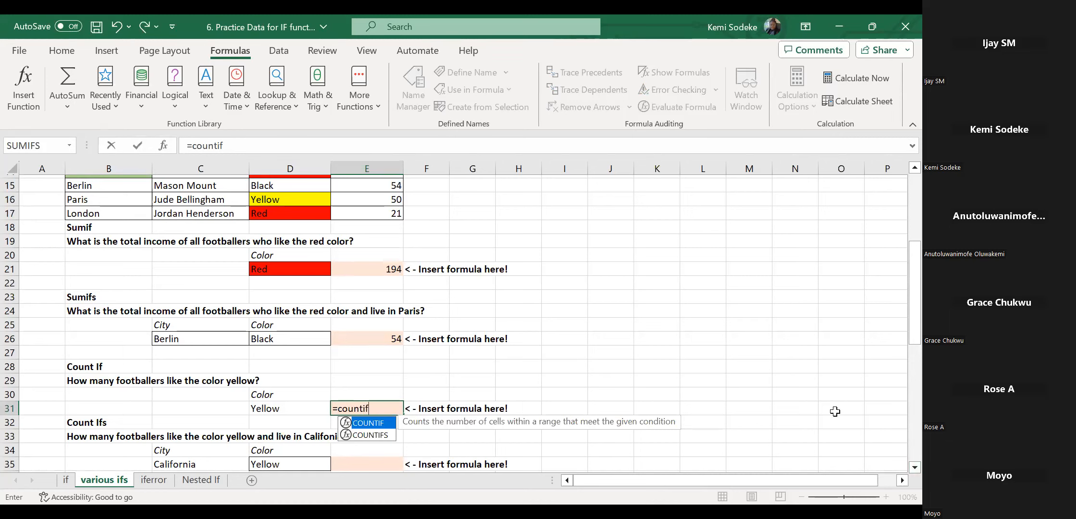
type("(")
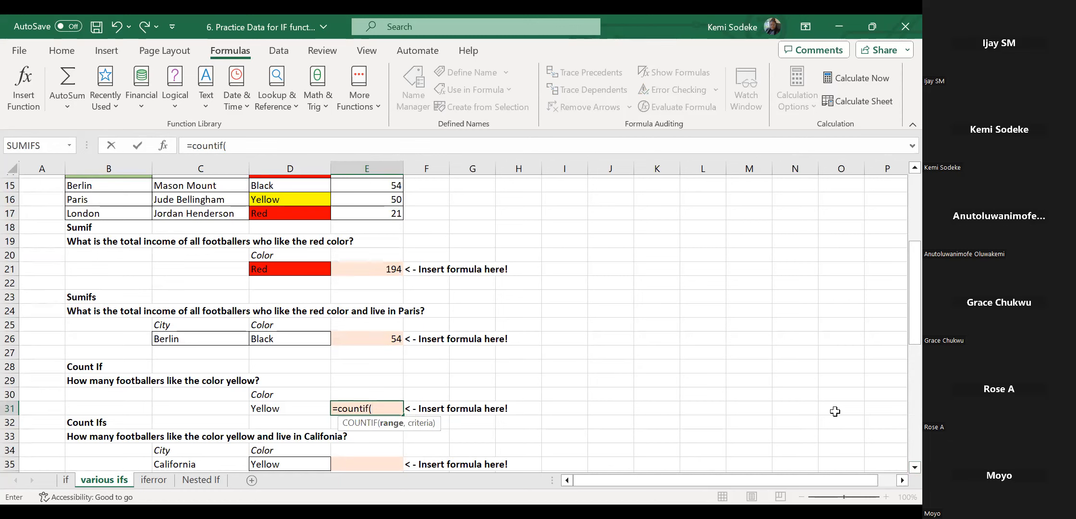
left_click_drag(307, 213, 302, 196)
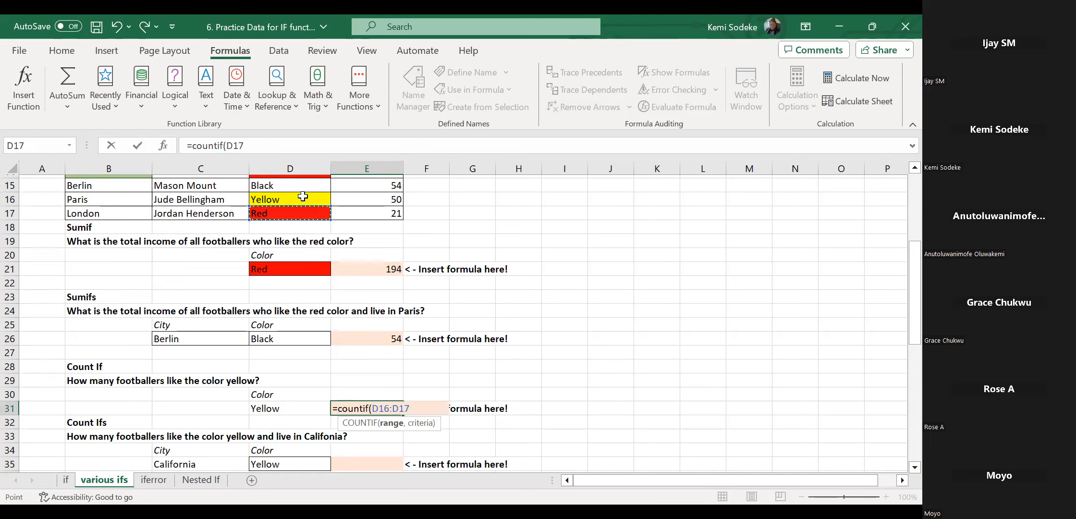
left_click_drag(287, 142, 283, 191)
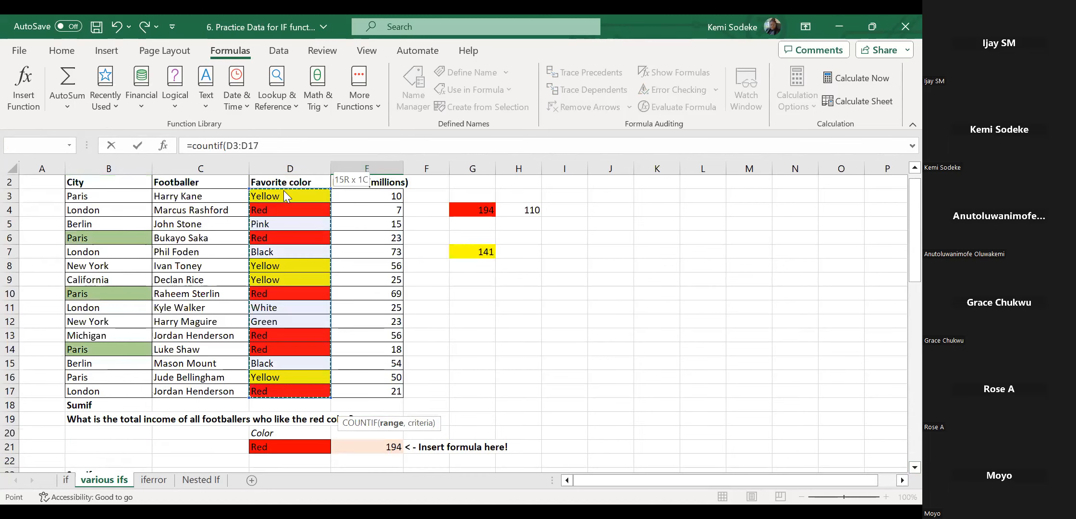
left_click_drag(902, 277, 902, 353)
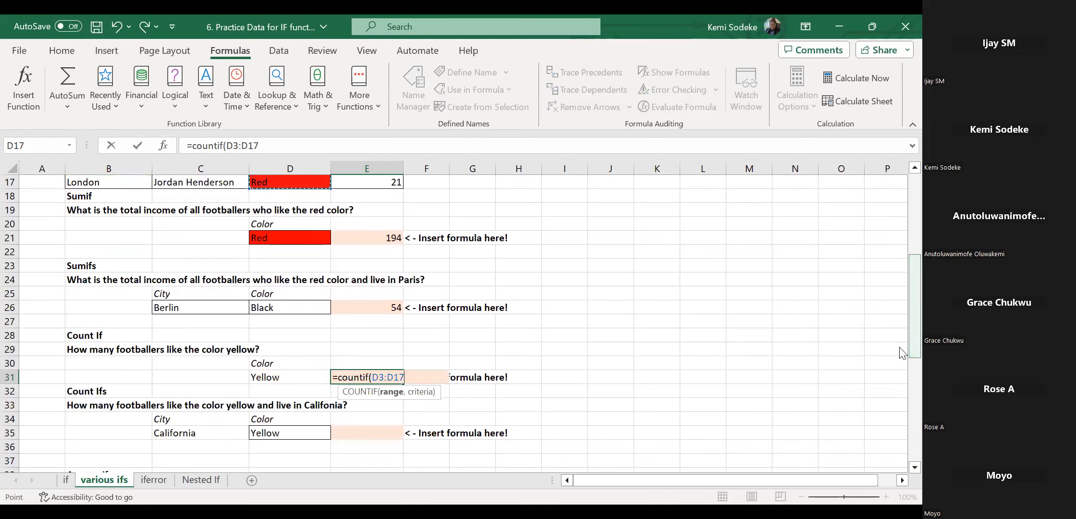
type(",")
left_click(289, 380)
type(")")
key("Return")
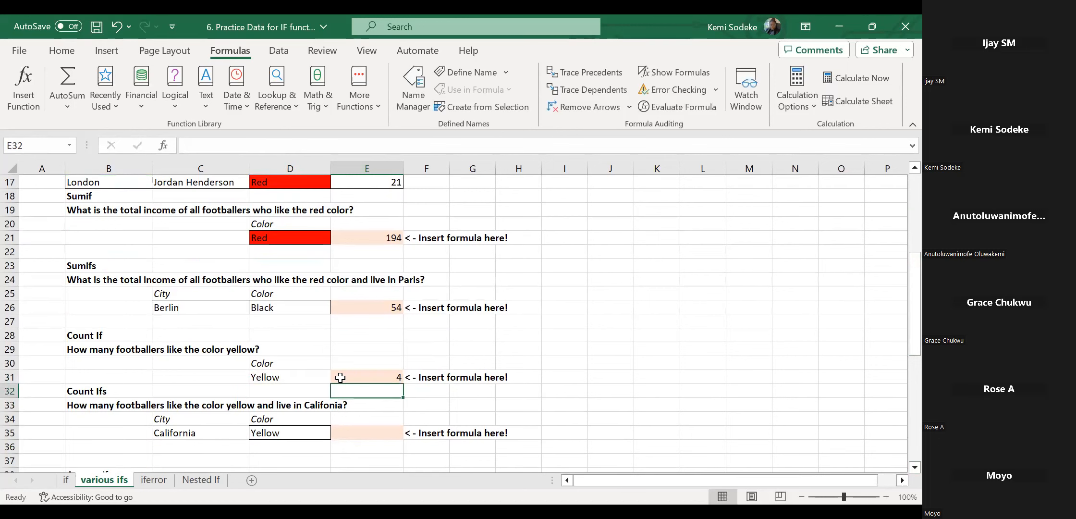
left_click(382, 380)
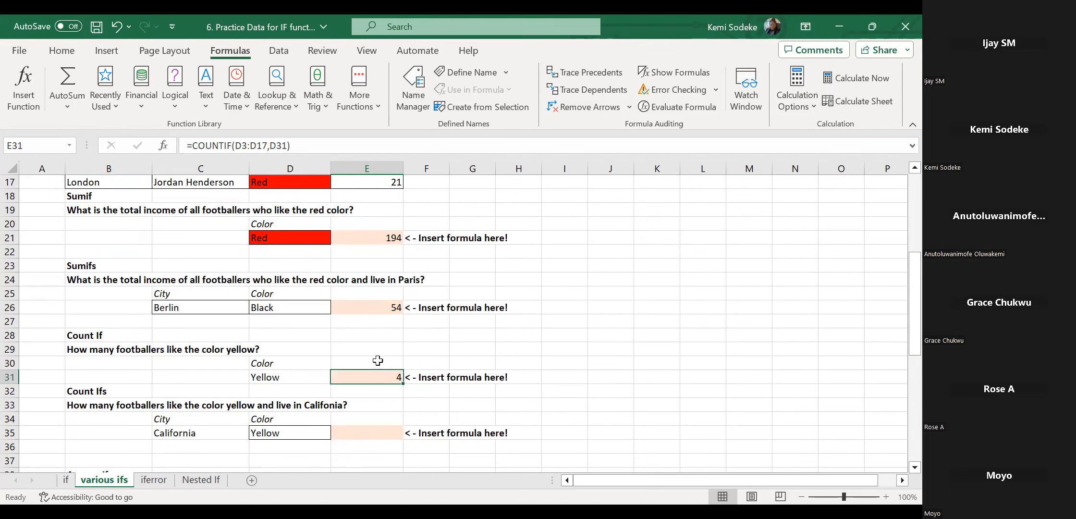
left_click(379, 435)
Type =countifs( in E35 and add B3:B17 as the first criteria range.
scroll(632, 414, "down", 1)
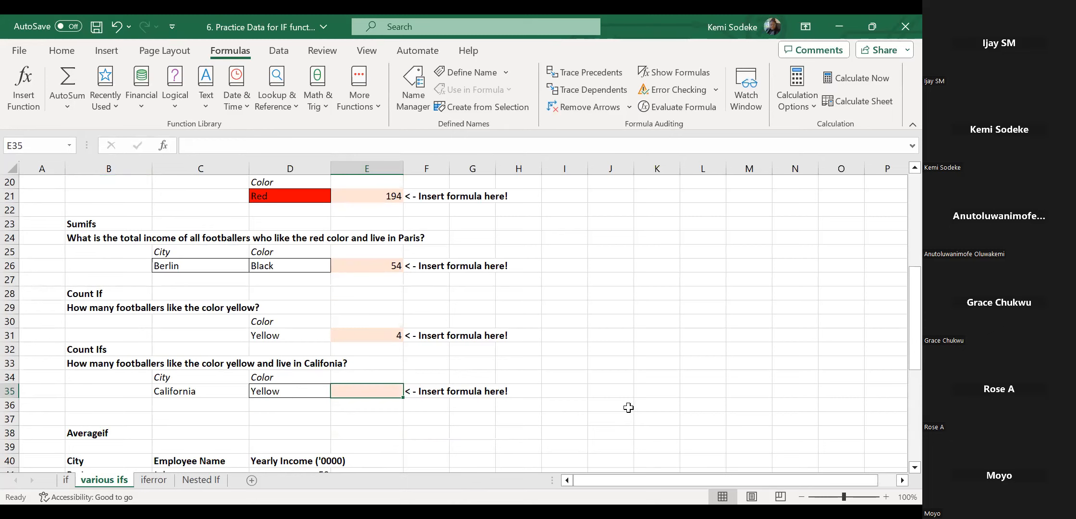
type("=")
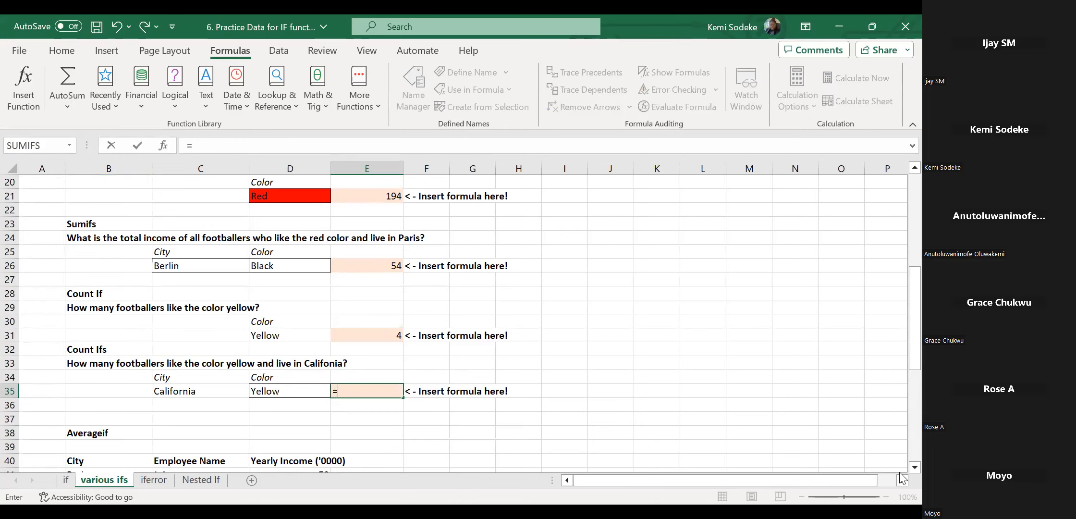
scroll(901, 477, "down", 1)
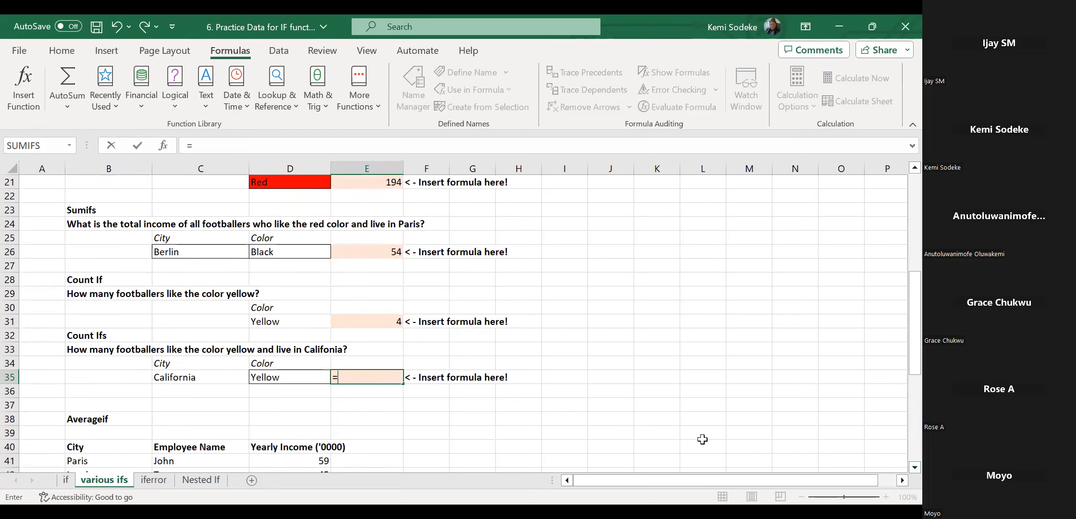
type("count")
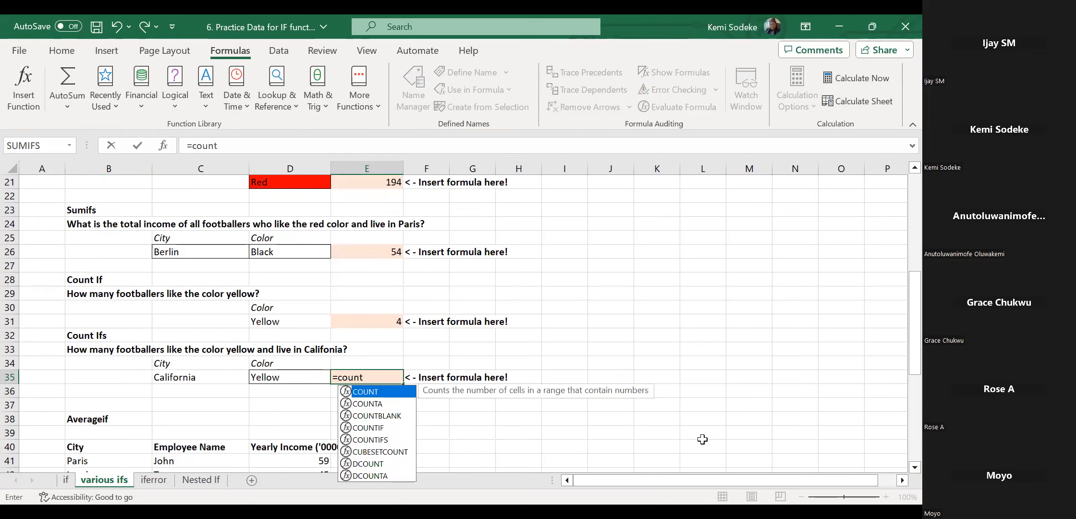
type("ifs")
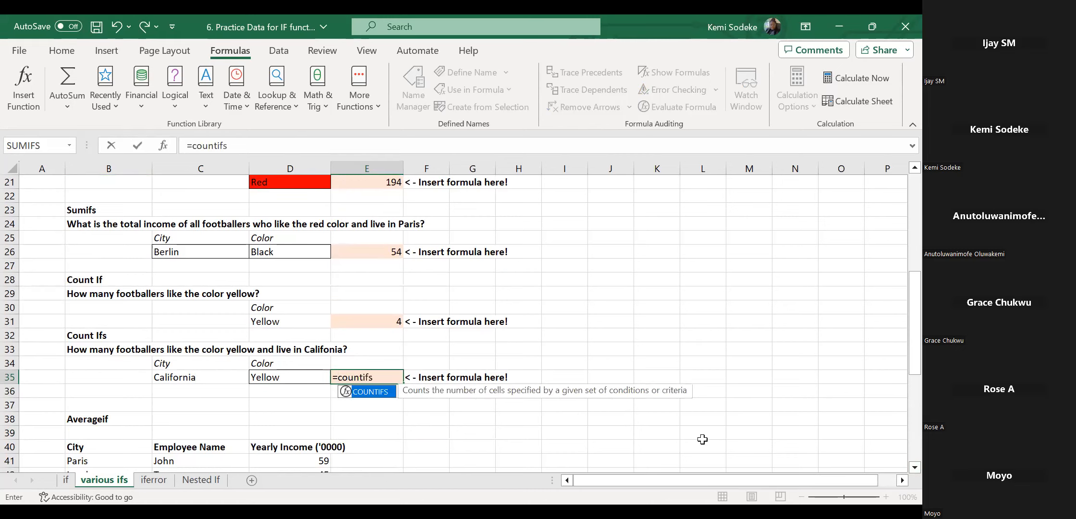
type("(")
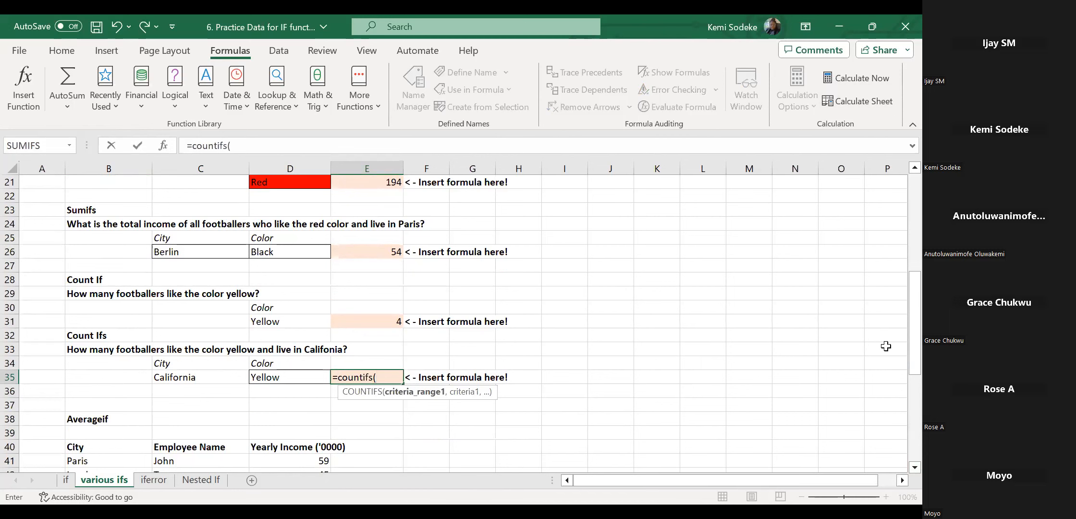
left_click_drag(904, 286, 902, 188)
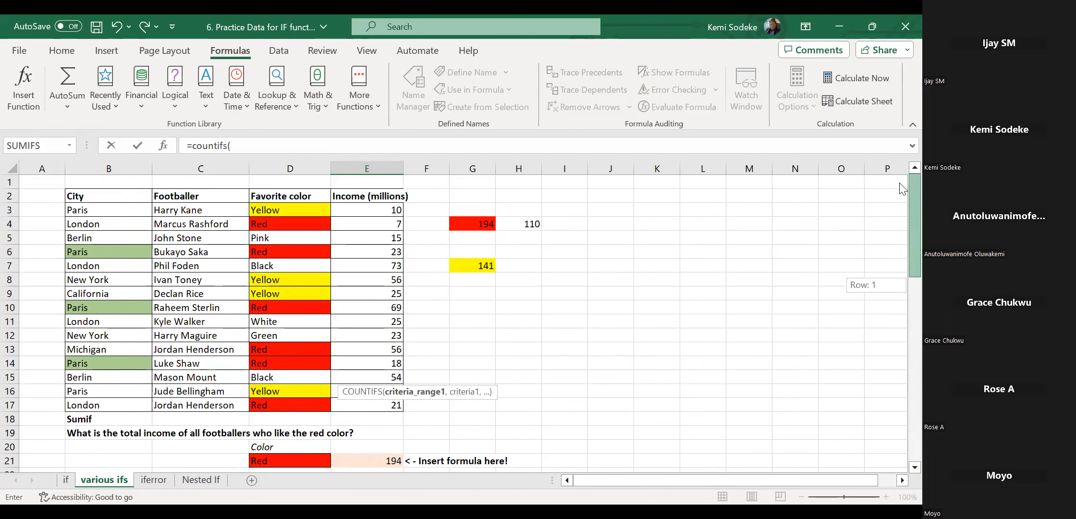
left_click(106, 217)
left_click_drag(136, 390, 152, 403)
left_click_drag(900, 243, 899, 364)
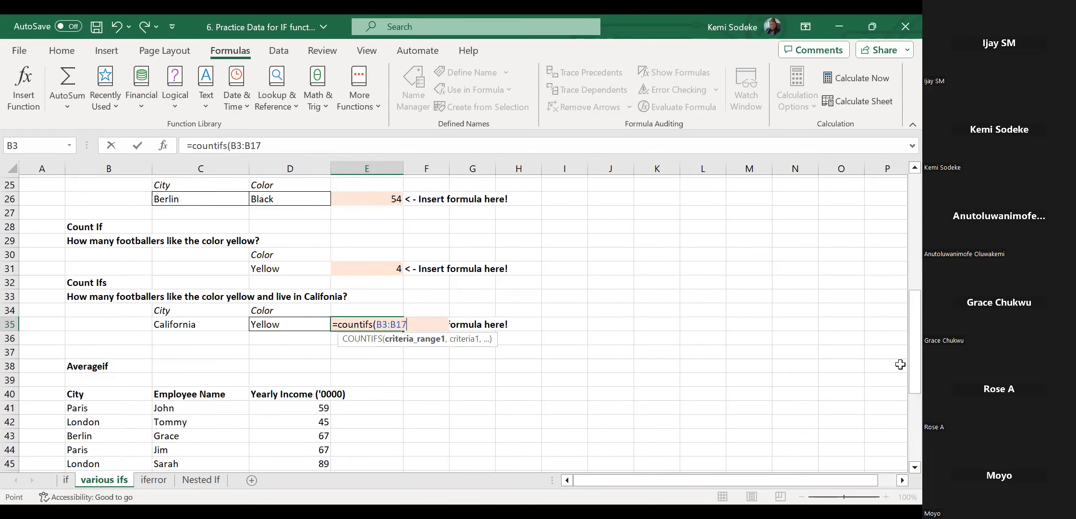
Add California in C35 as the first criterion and D3:D17 as the second range.
type(",")
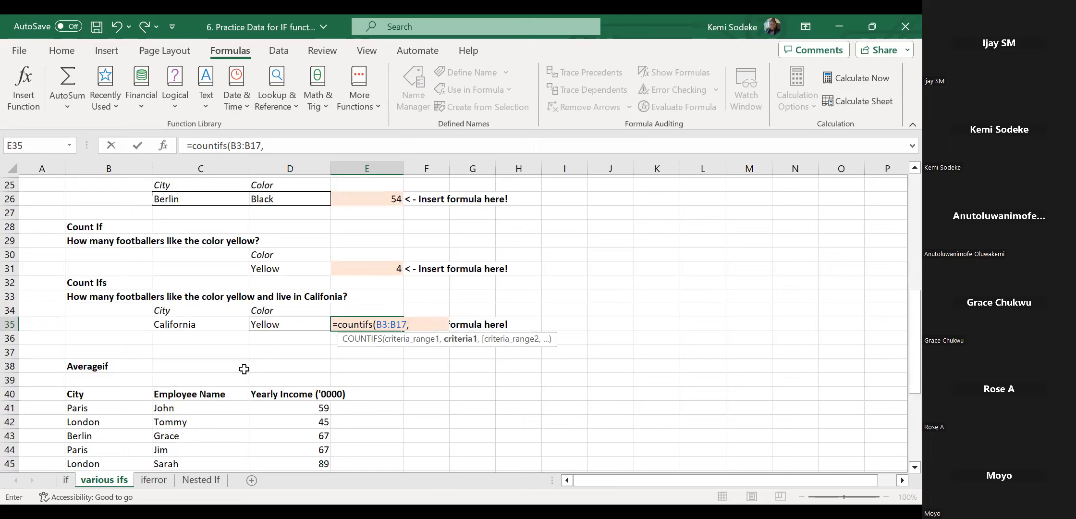
left_click(188, 325)
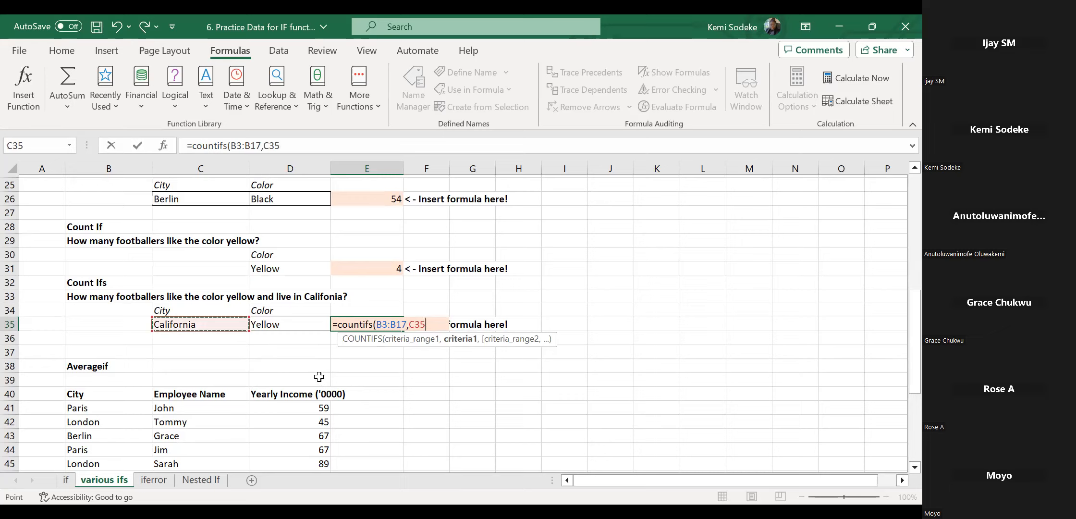
type(",")
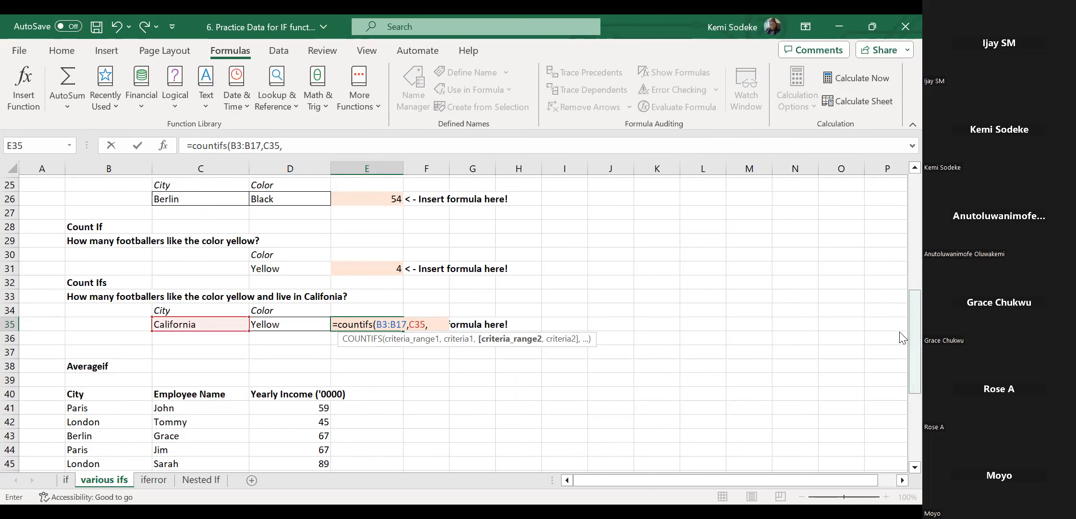
left_click_drag(901, 339, 901, 220)
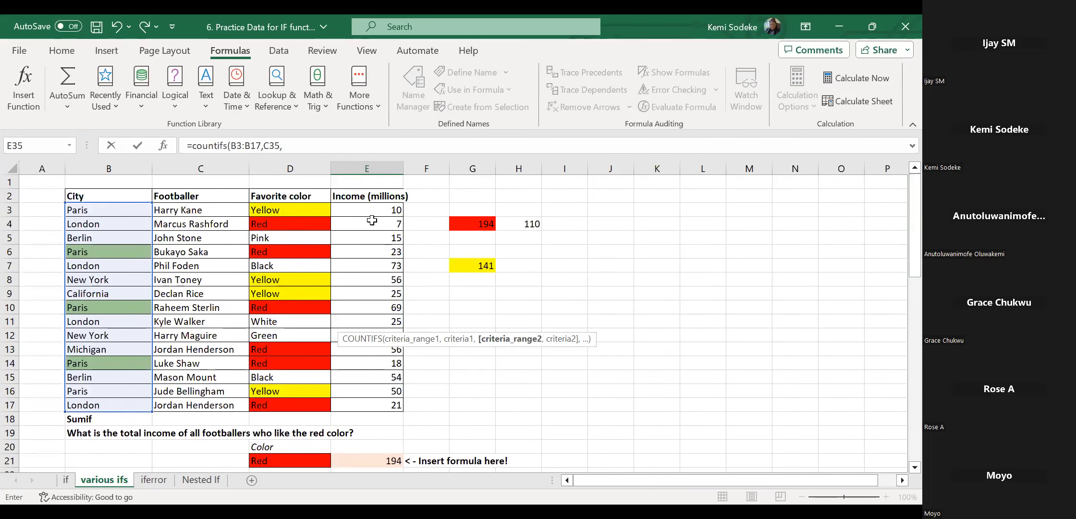
left_click(301, 211)
left_click_drag(299, 391, 299, 404)
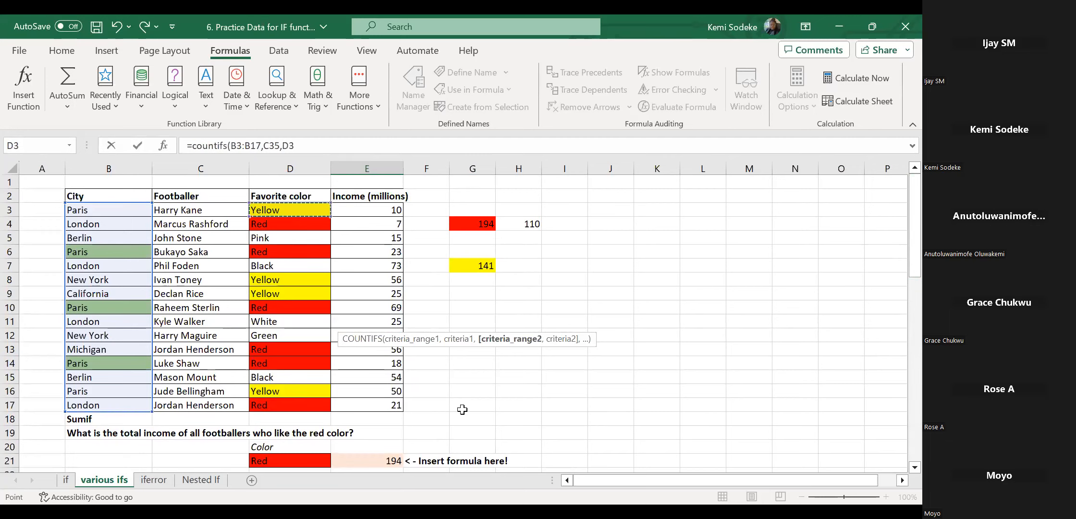
left_click_drag(899, 237, 901, 344)
Finish with Yellow in D35 as the second criterion and commit, giving 1.
type(",")
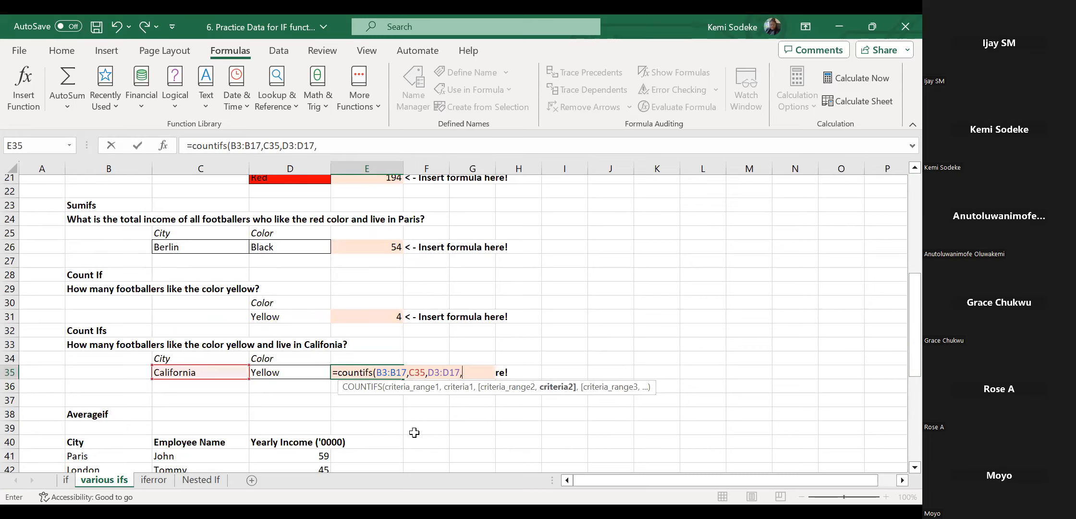
left_click(291, 368)
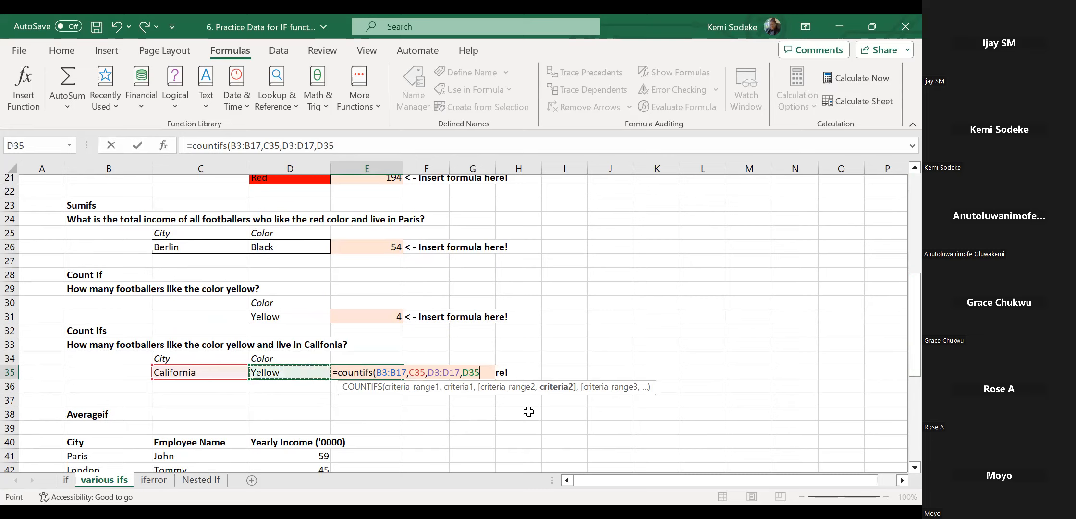
type(")")
key("Return")
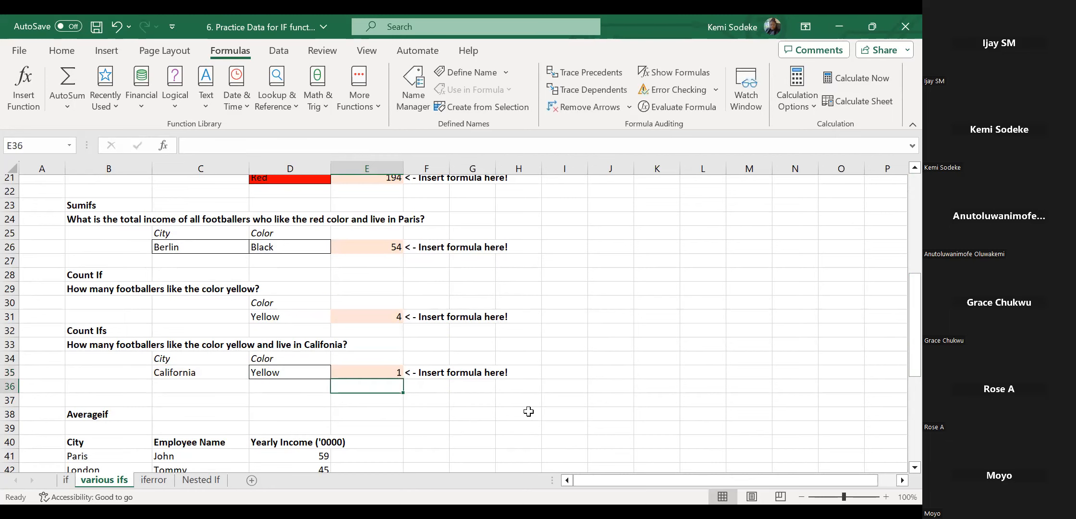
left_click(358, 372)
scroll(589, 377, "down", 2)
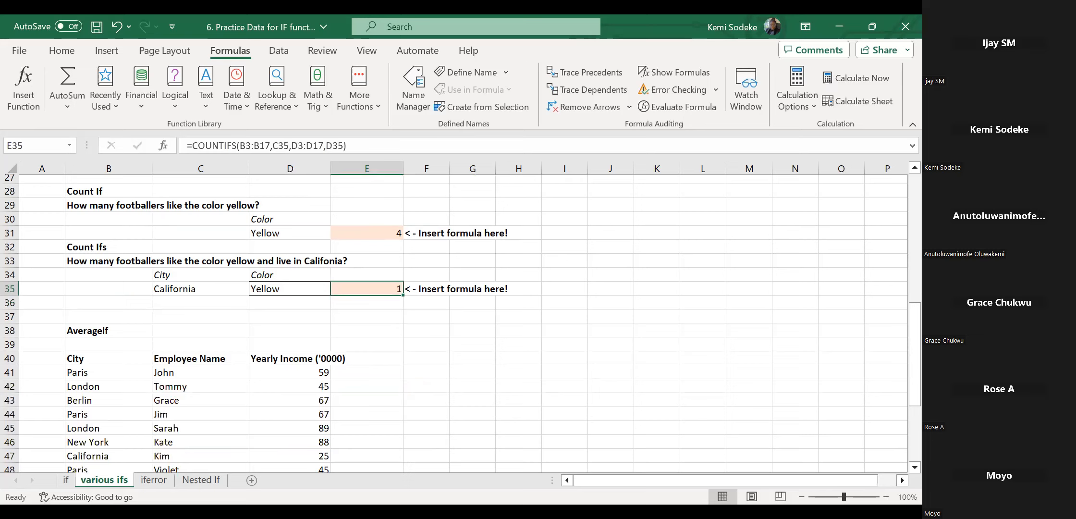
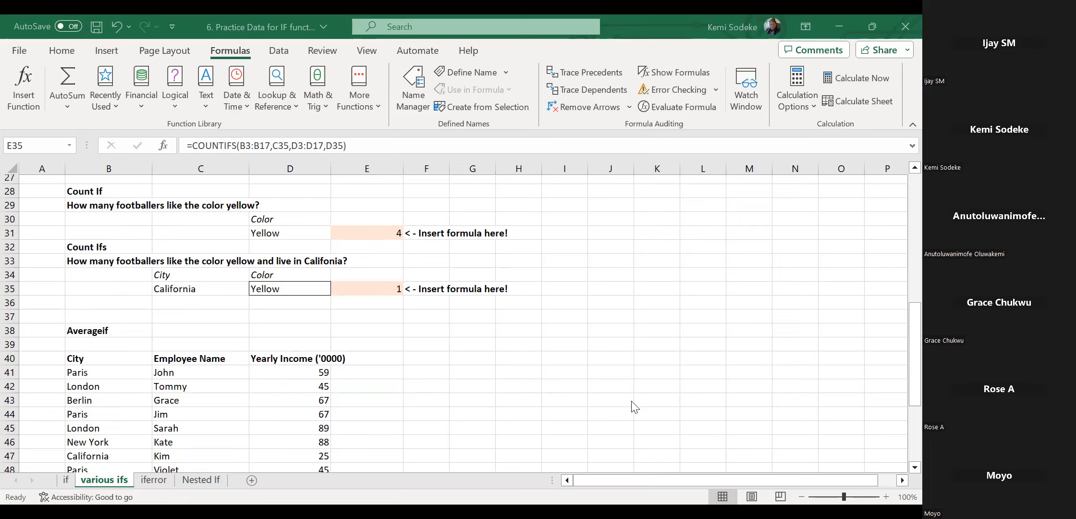
Inspect the average income answer cell D56 and the London criterion in C56.
scroll(443, 387, "down", 5)
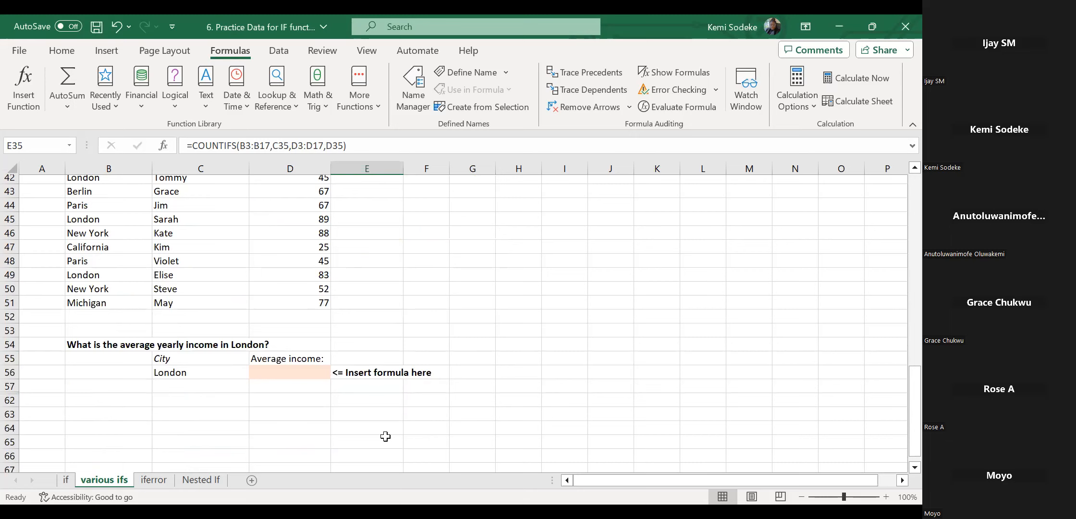
left_click(260, 372)
scroll(507, 388, "up", 2)
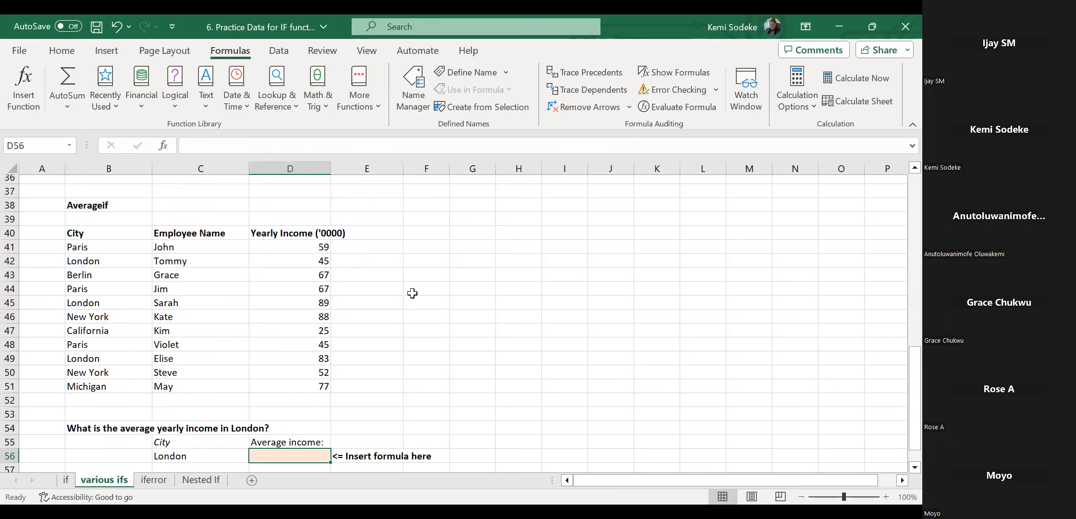
scroll(291, 302, "down", 2)
left_click(180, 375)
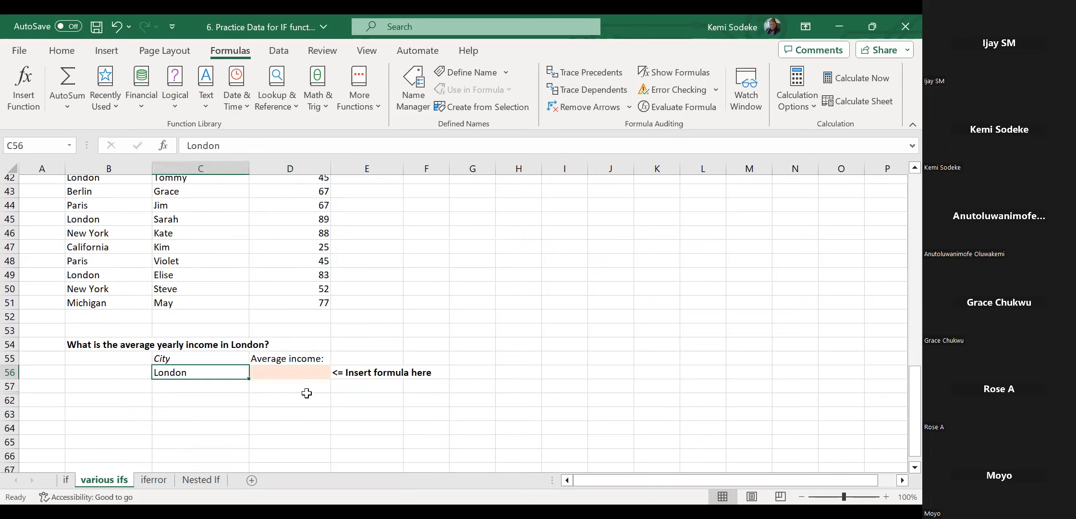
scroll(478, 274, "up", 2)
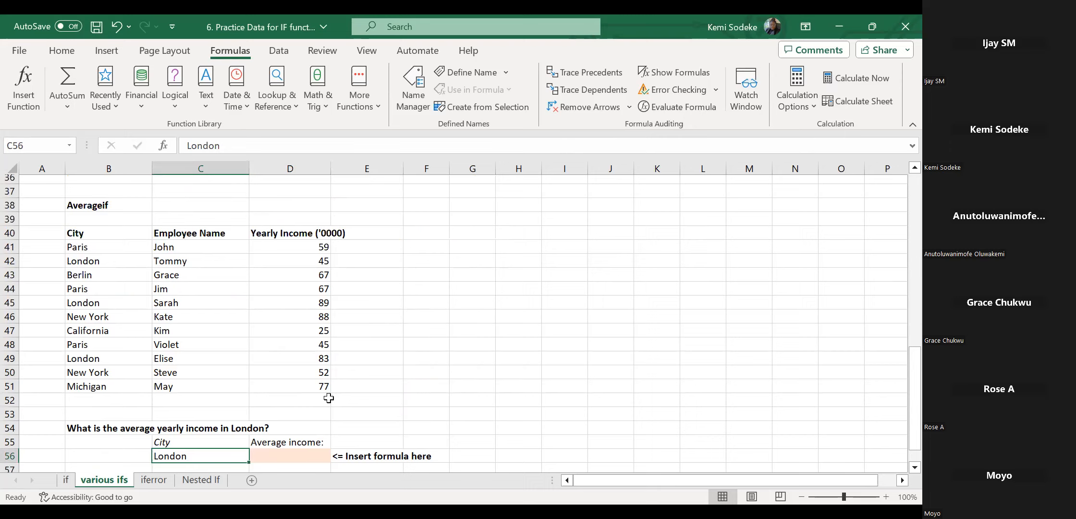
left_click(305, 453)
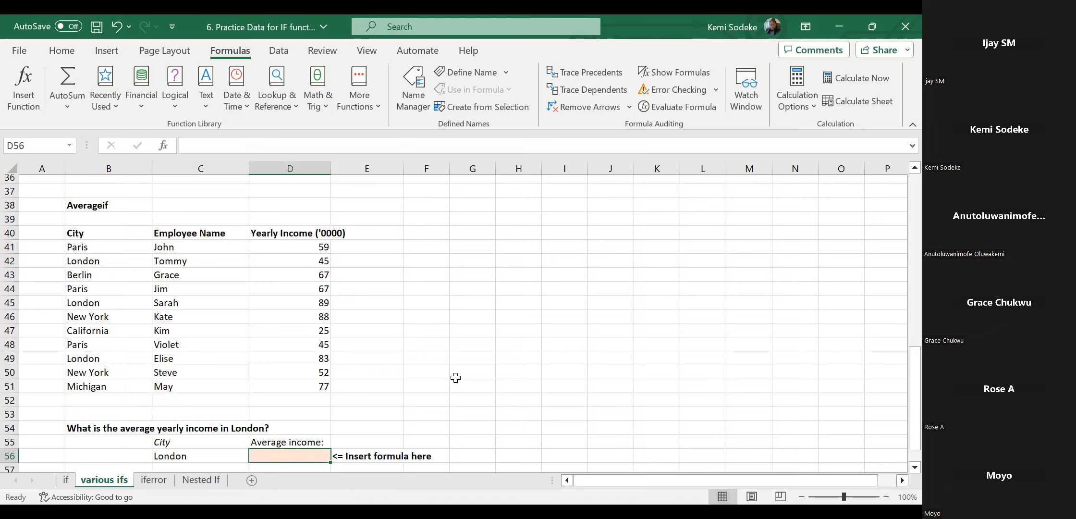
Select the London rows B42:C42, B45:C45 and B49:C49 and fill them green.
left_click(87, 303)
left_click(102, 259, "ctrl")
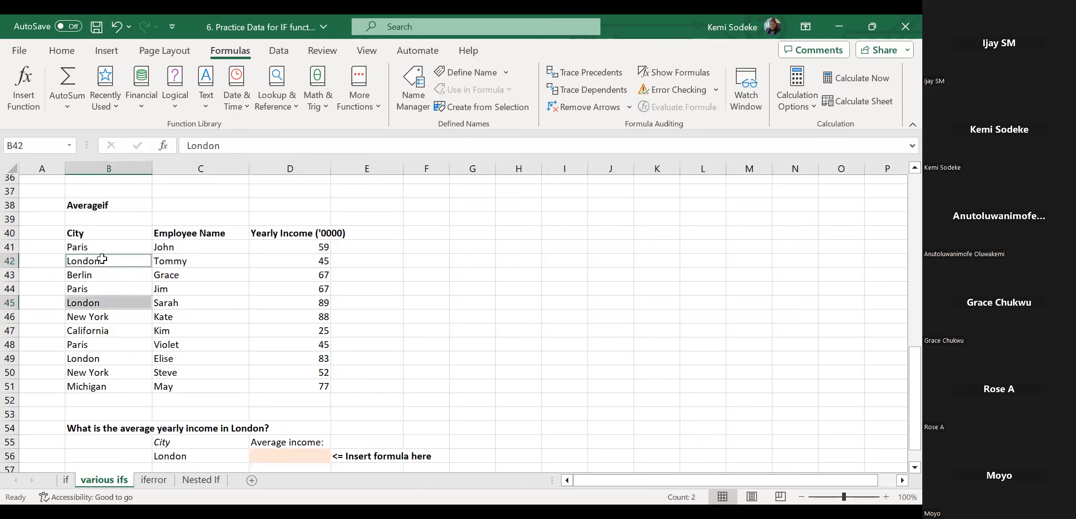
left_click_drag(120, 259, 208, 262)
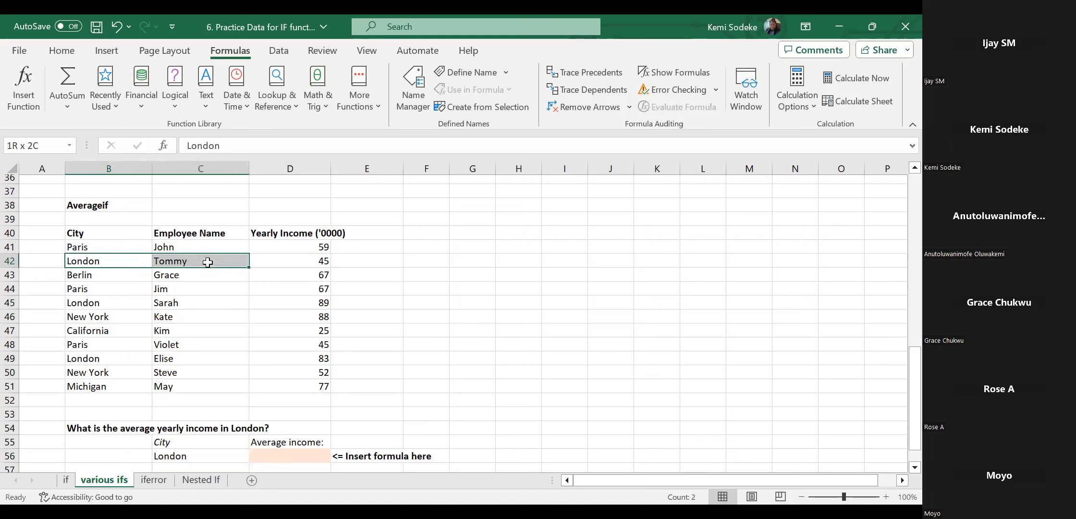
left_click_drag(89, 304, 173, 303)
left_click(109, 357, "ctrl")
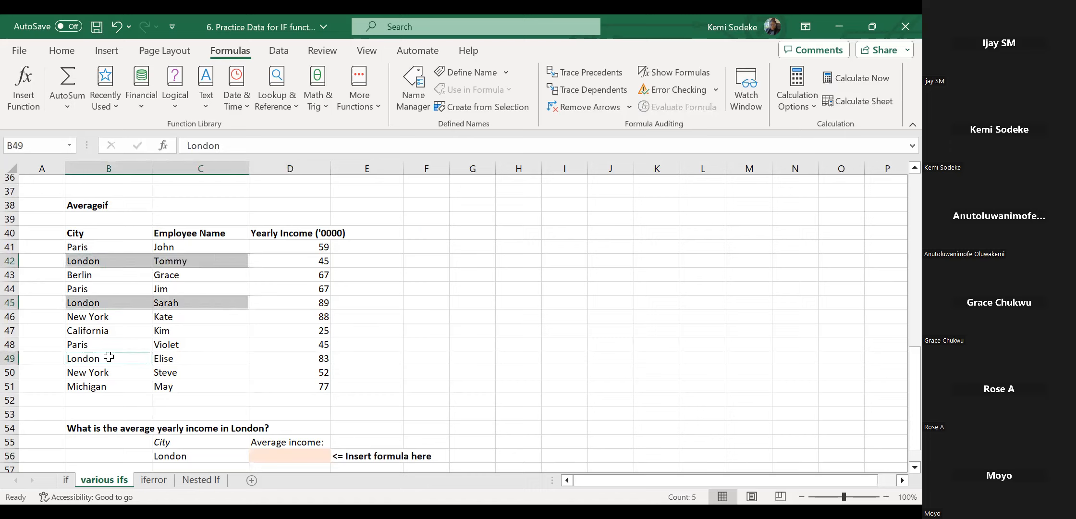
left_click_drag(110, 357, 165, 356)
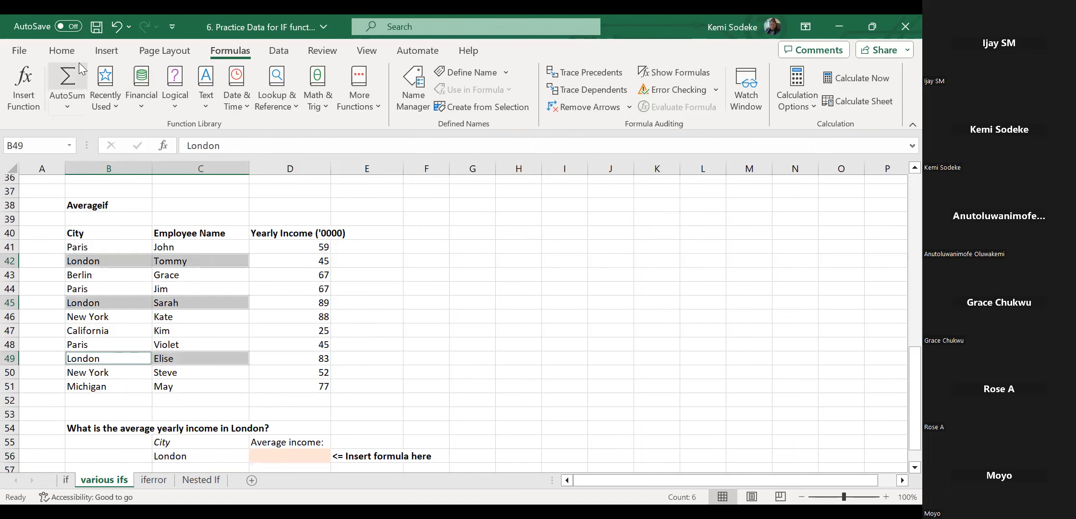
left_click(61, 50)
left_click(177, 110)
scroll(407, 288, "down", 1)
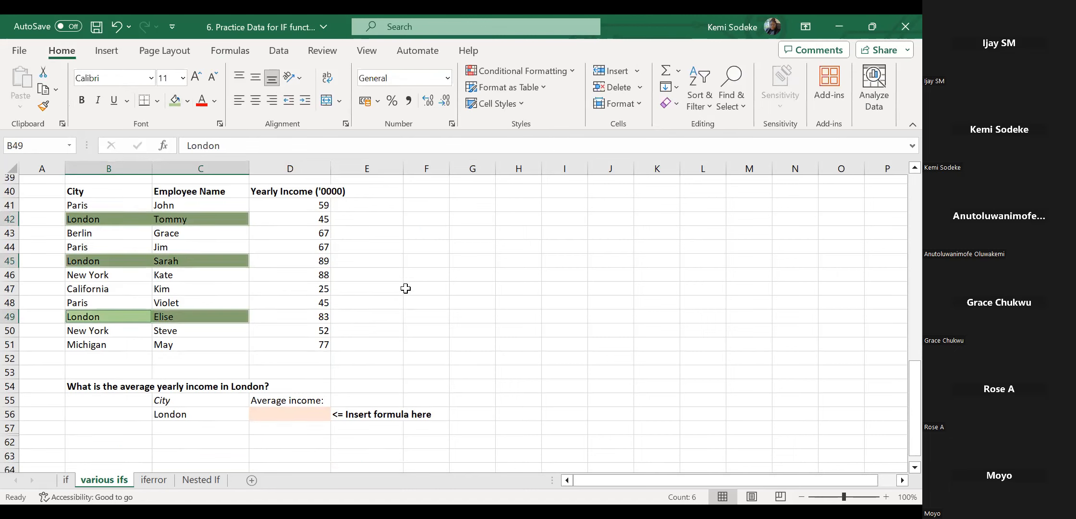
left_click(294, 413)
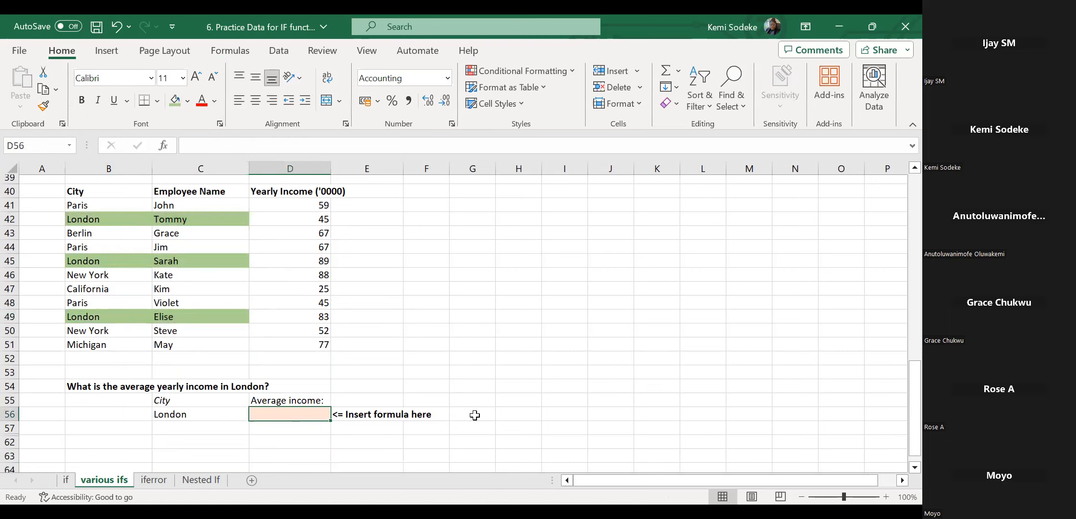
Enter =averageif( in D56 with only the range B41:B51, which returns #DIV/0!
type("=")
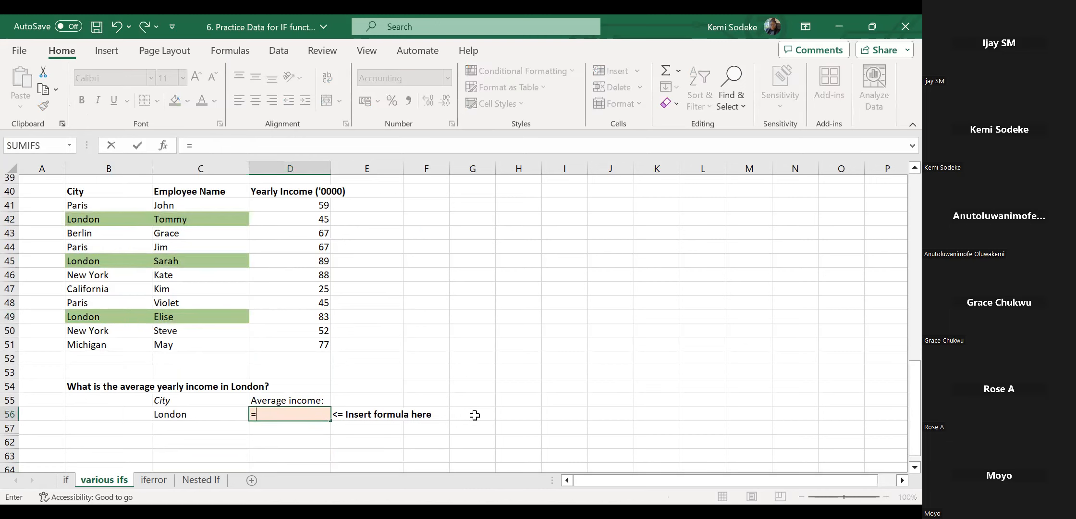
type("average")
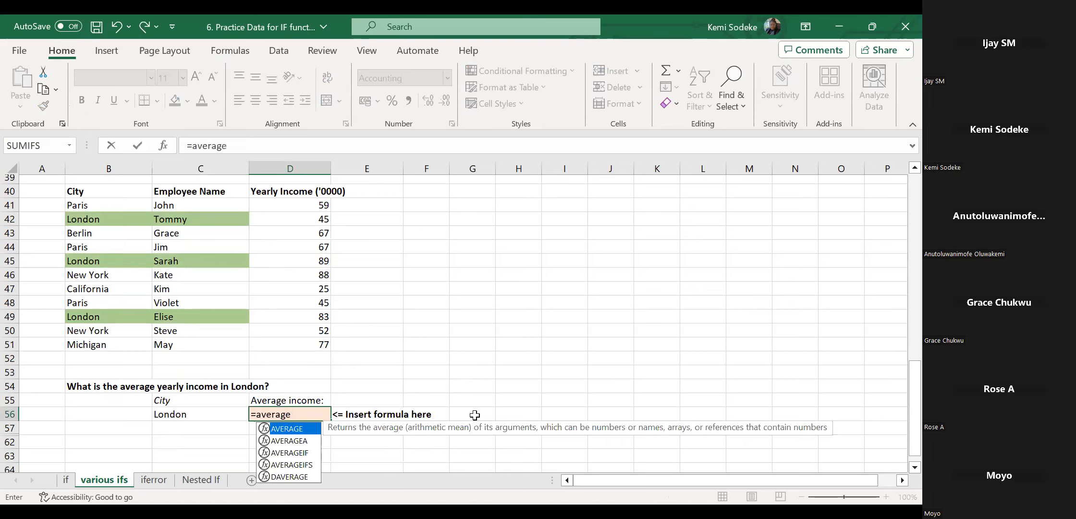
type("if")
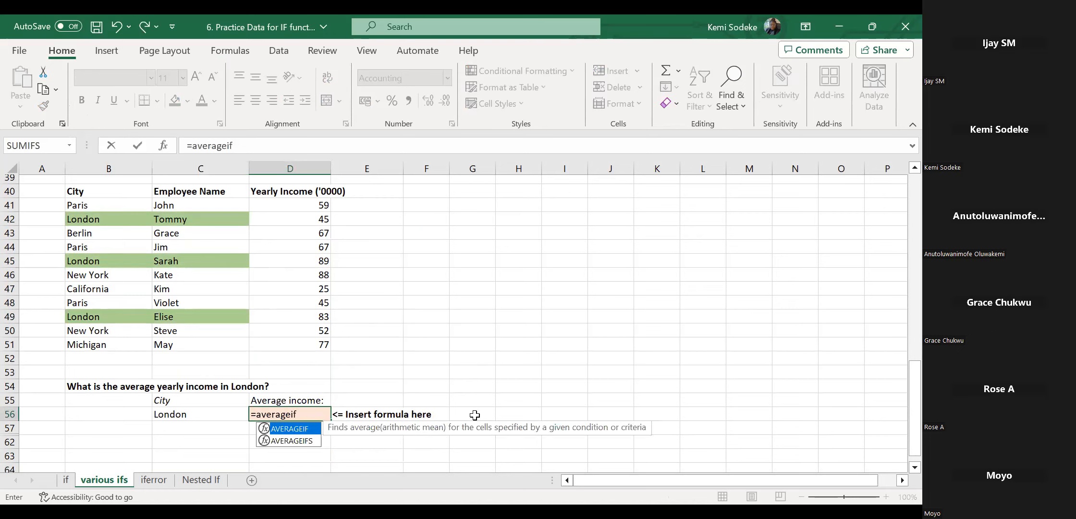
type("(")
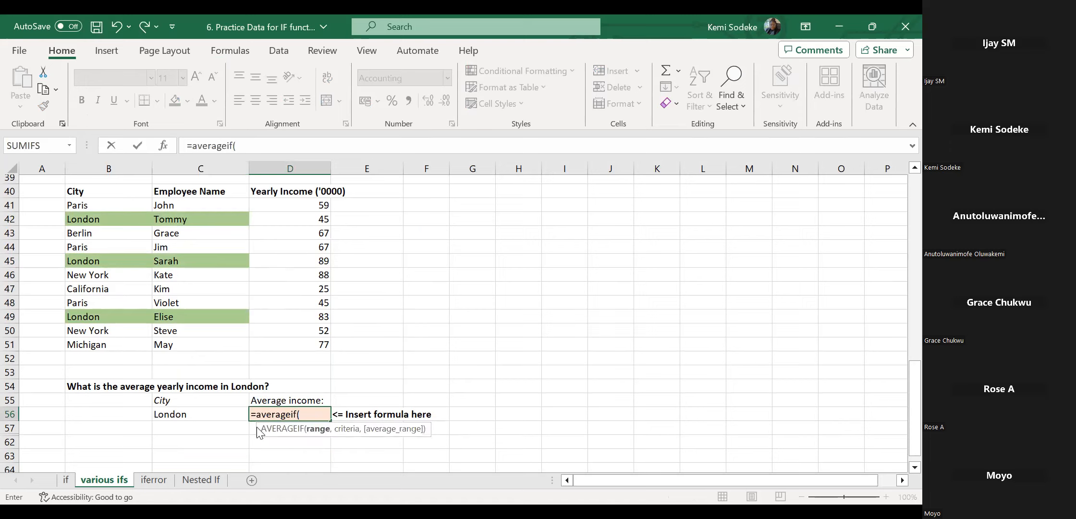
left_click(106, 208)
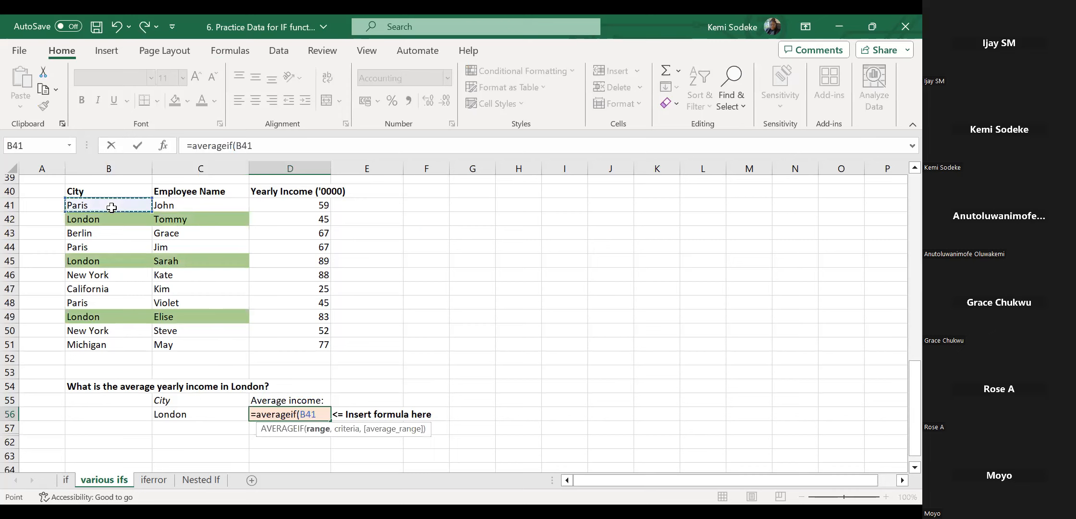
left_click_drag(111, 218, 114, 343)
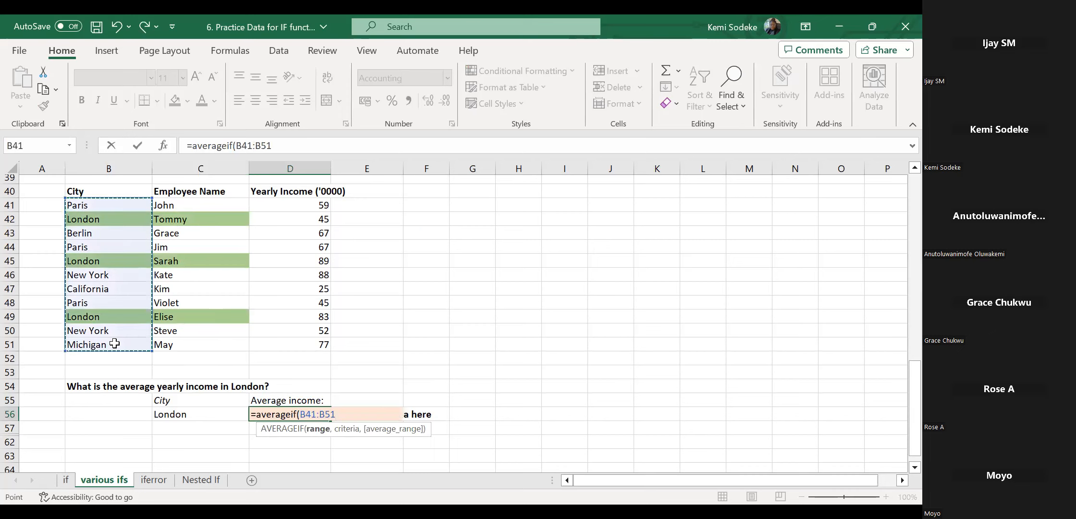
type(",")
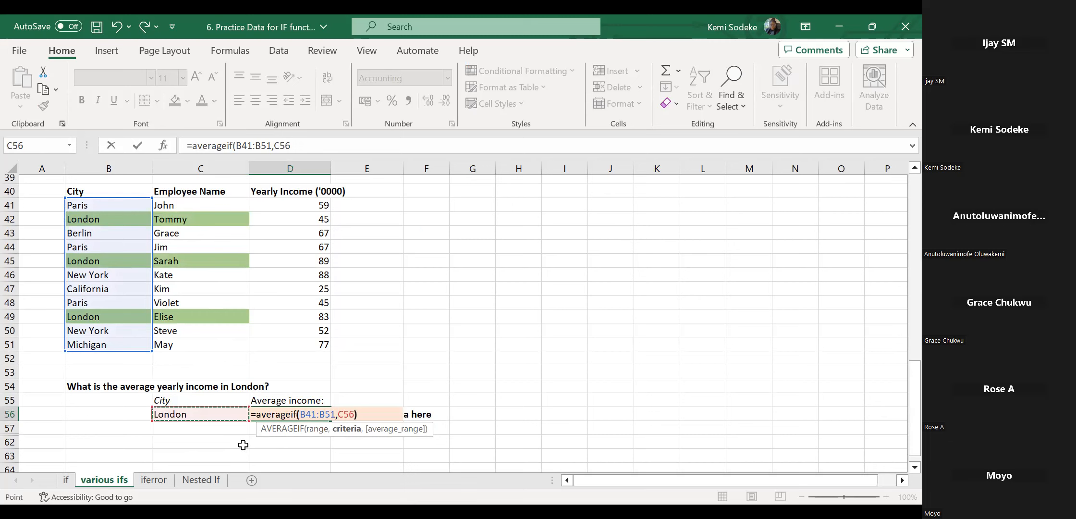
key("Return")
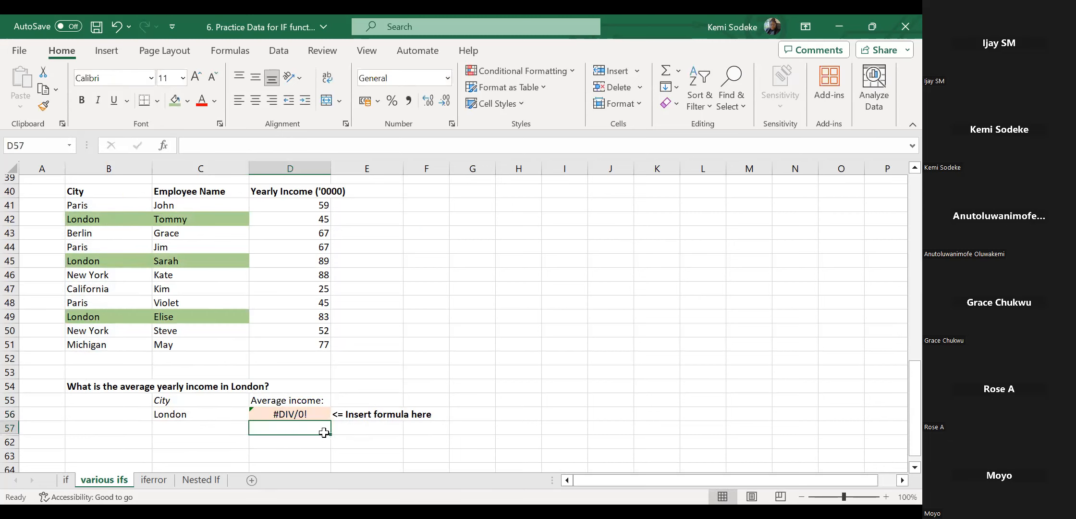
left_click(305, 415)
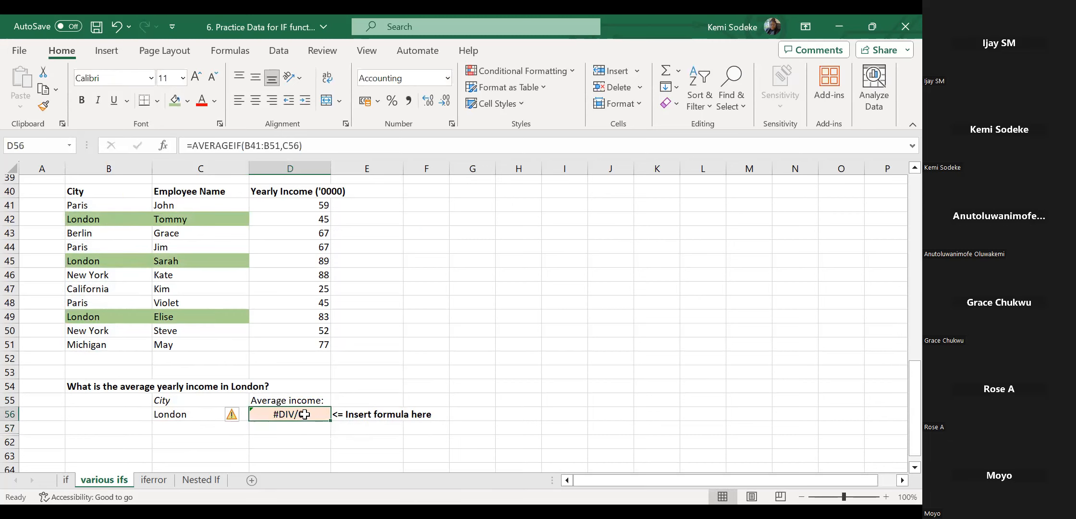
Edit the D56 formula to add D41:D51 as the average range, giving 72.33.
left_click(299, 145)
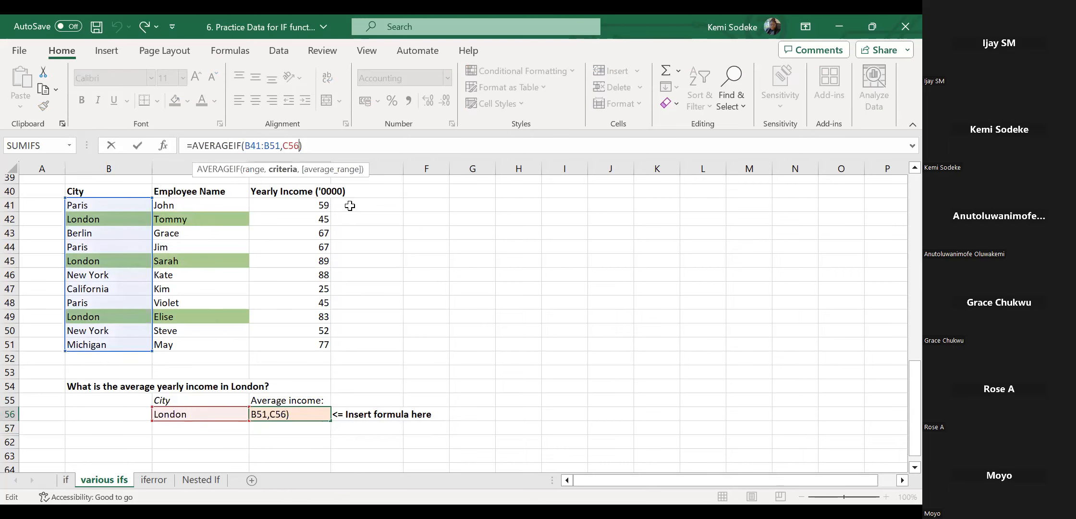
type(",")
left_click(312, 208)
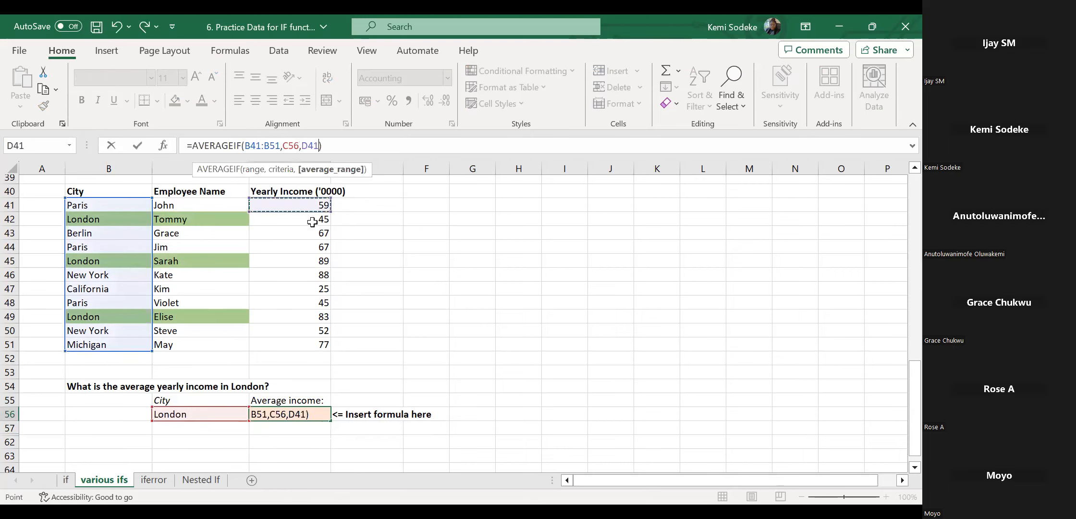
left_click(311, 345, "shift")
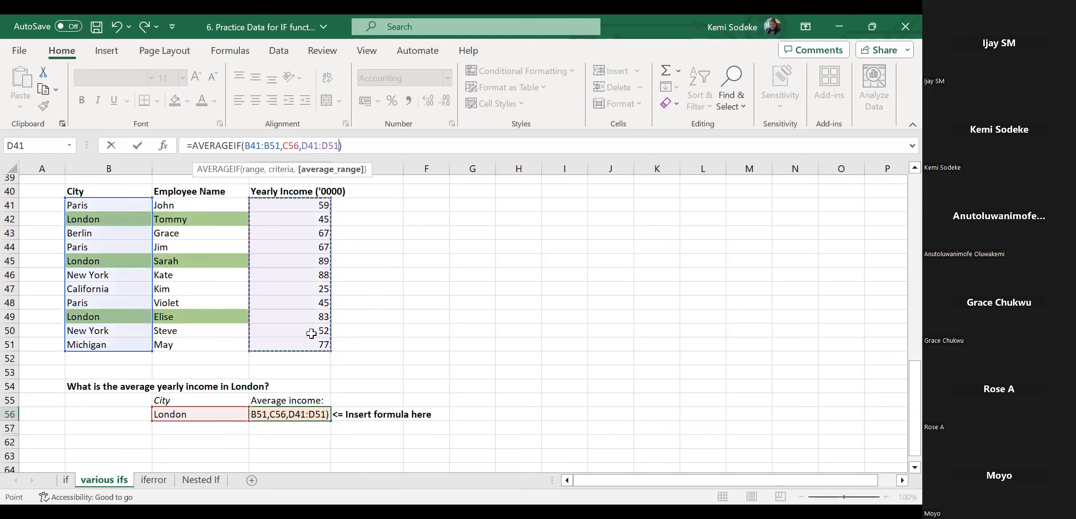
key("Return")
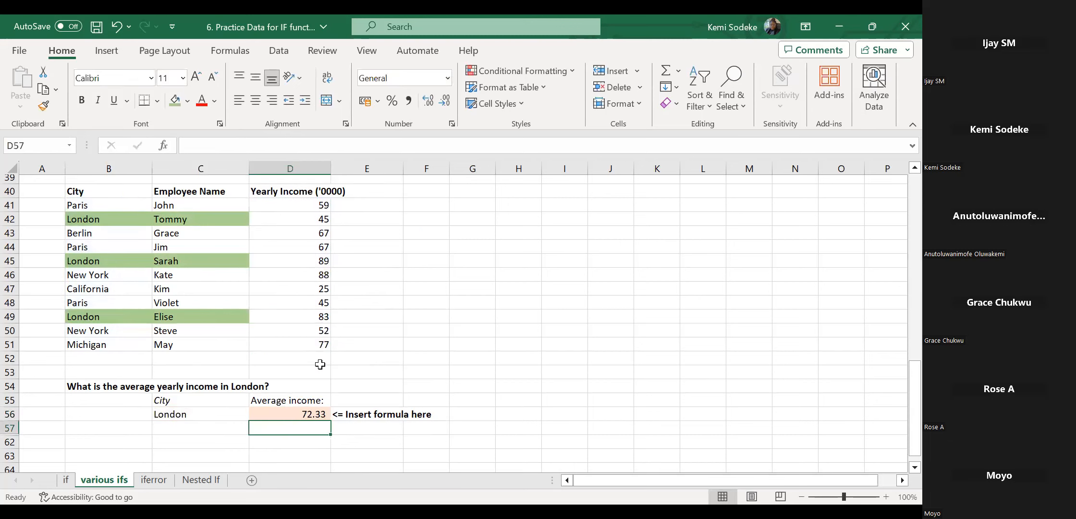
left_click(322, 416)
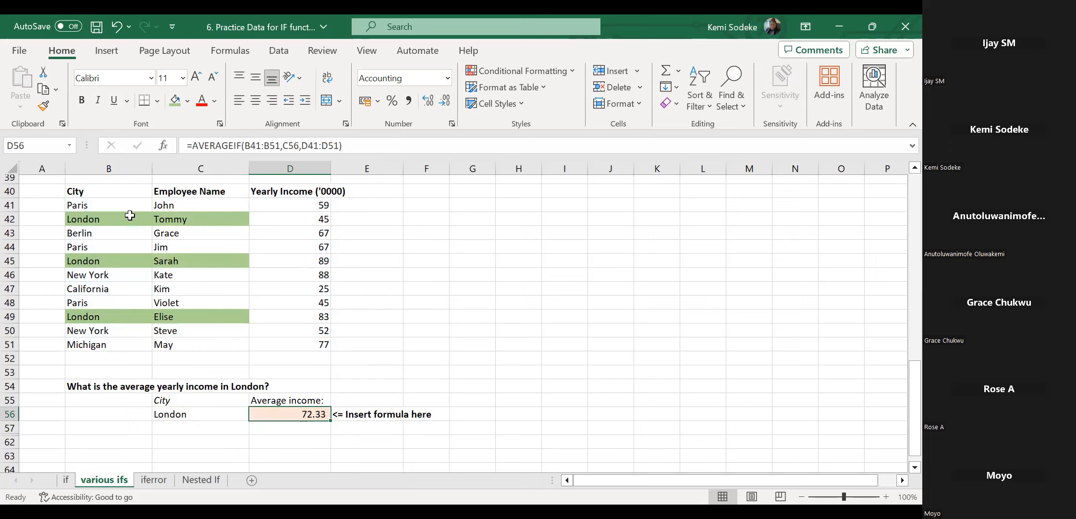
Check the three London incomes against the result, then delete D56's formula.
left_click(317, 222)
left_click(315, 261, "ctrl")
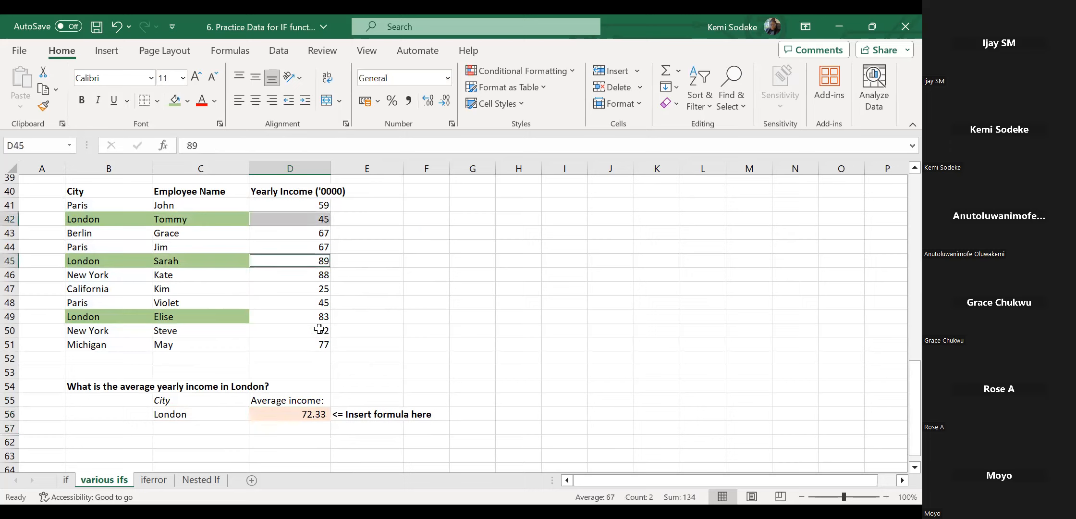
left_click(317, 319, "ctrl")
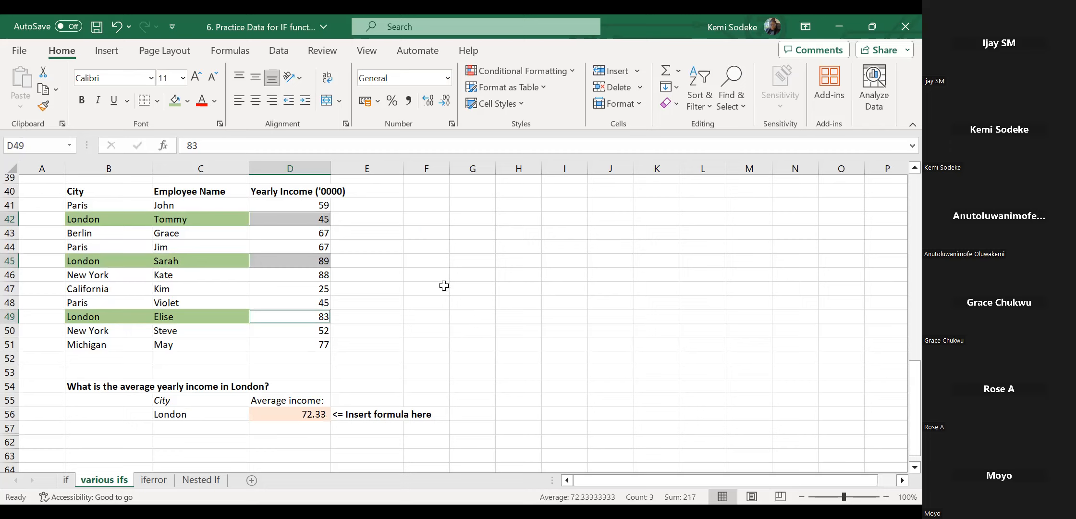
left_click(304, 414)
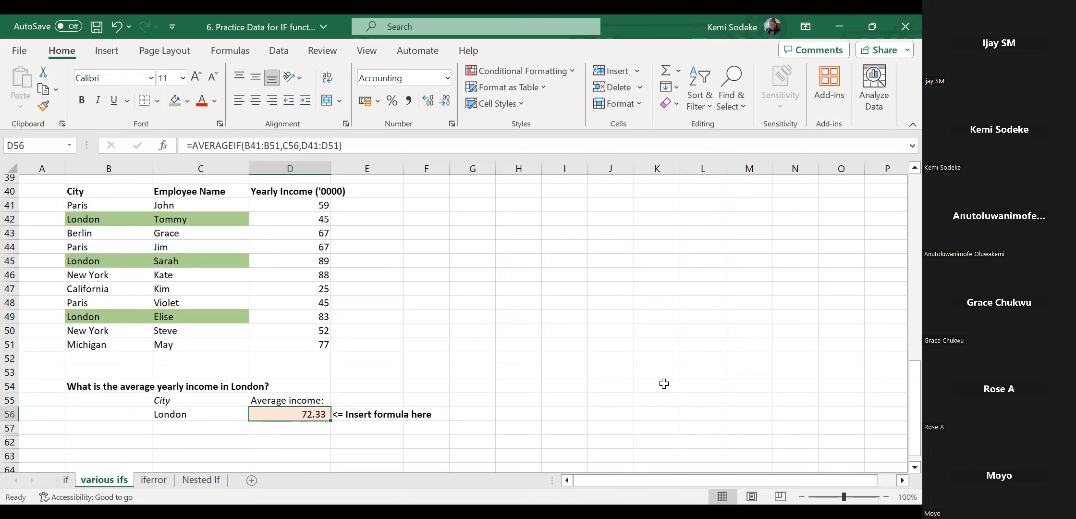
key("Delete")
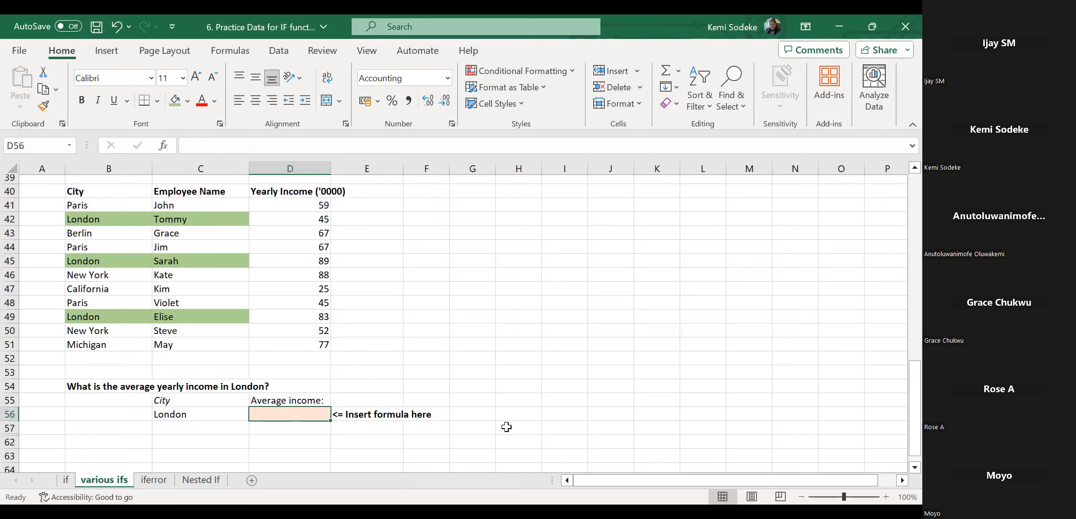
Enter =AVERAGEIF(B41:B51,C56,D41:D51) in D56, fixing a misspelled function name, giving 72.33.
type("=")
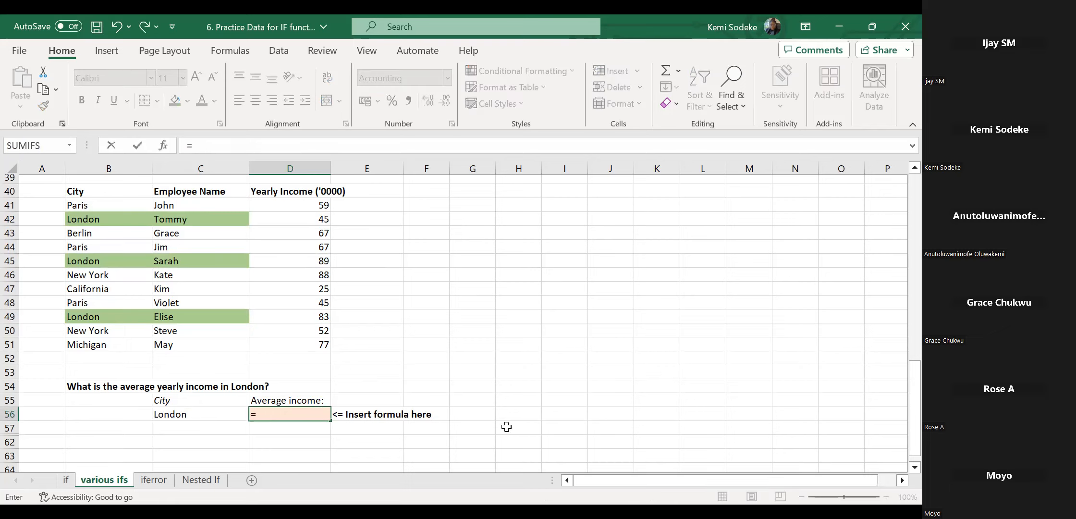
type("avergae")
key("BackSpace")
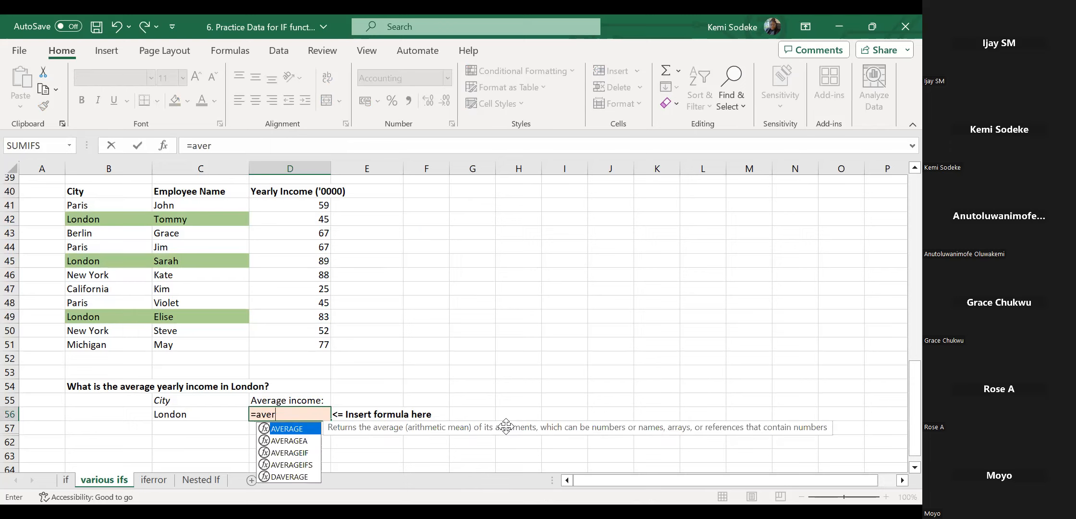
type("ageif(")
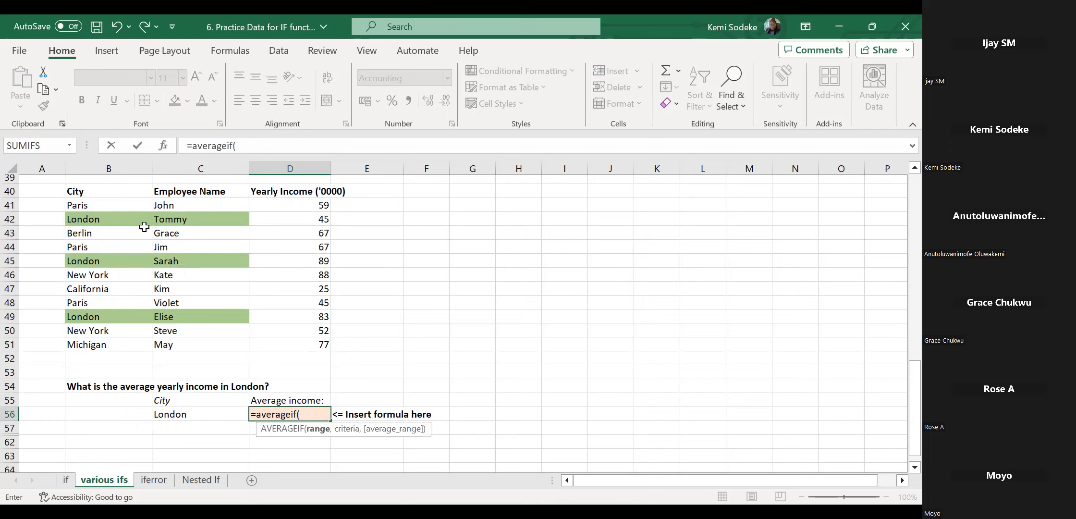
left_click_drag(111, 207, 112, 345)
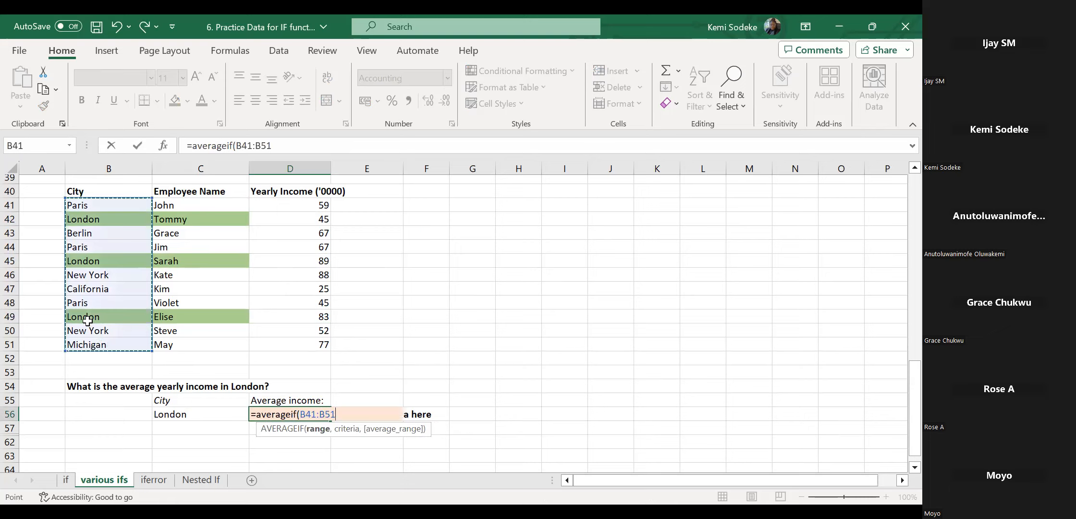
type(",")
left_click(186, 412)
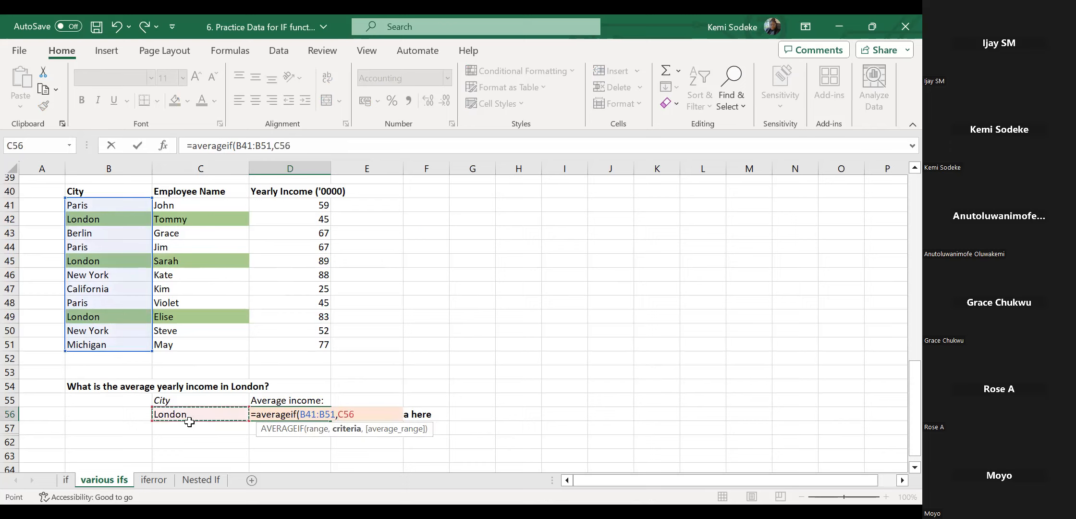
type(",")
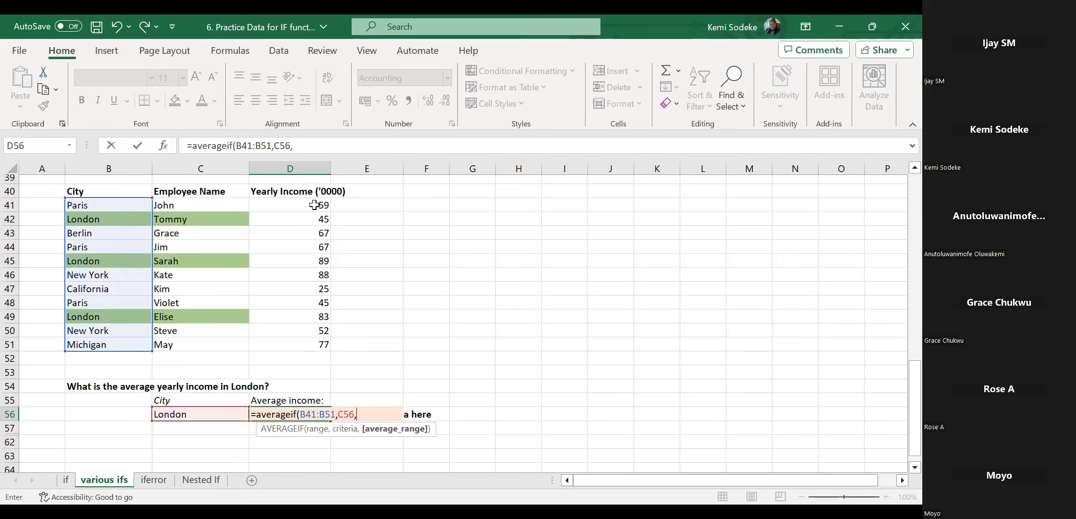
left_click(313, 204)
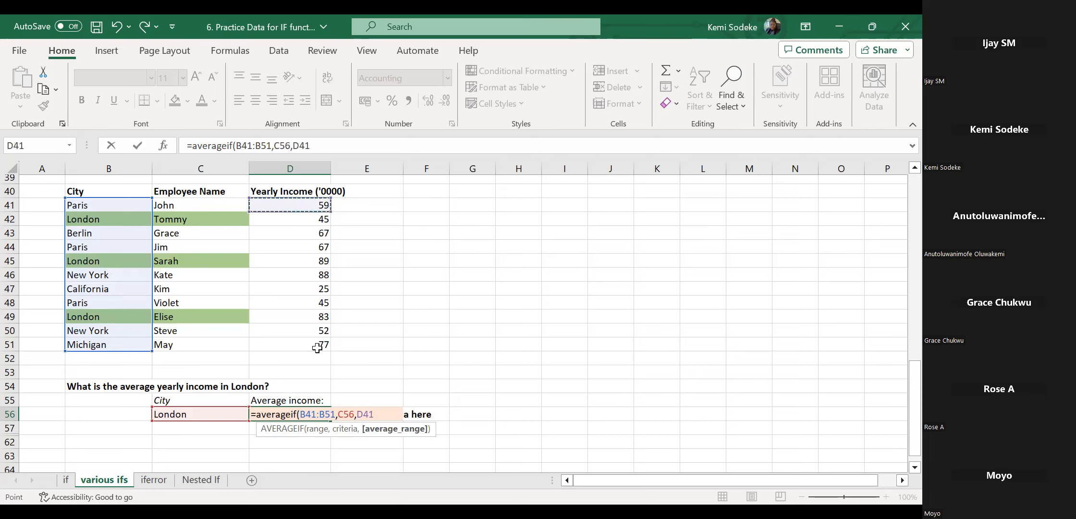
left_click_drag(317, 347, 314, 344)
type(")")
key("Return")
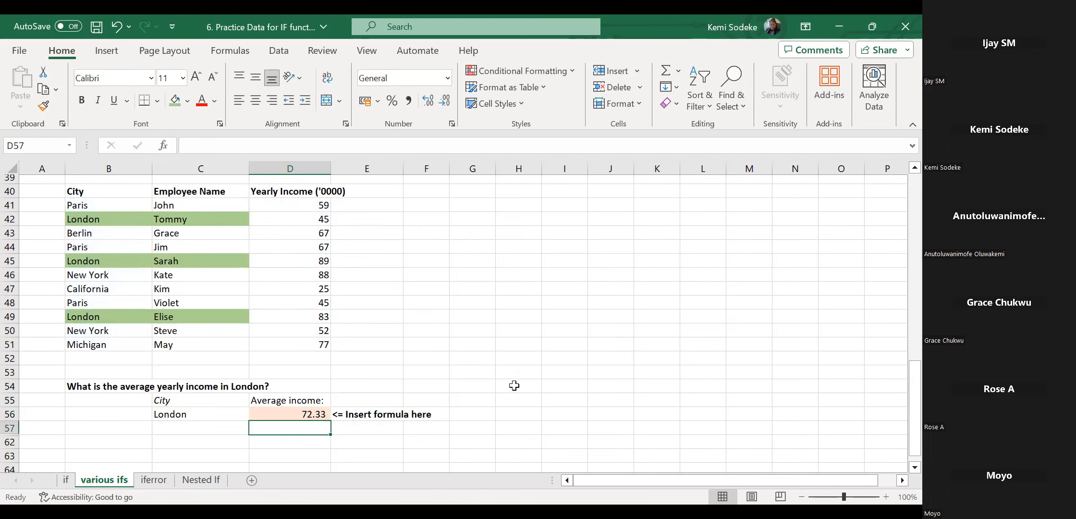
Delete D56's formula and bring up the Formulas function categories.
left_click(306, 415)
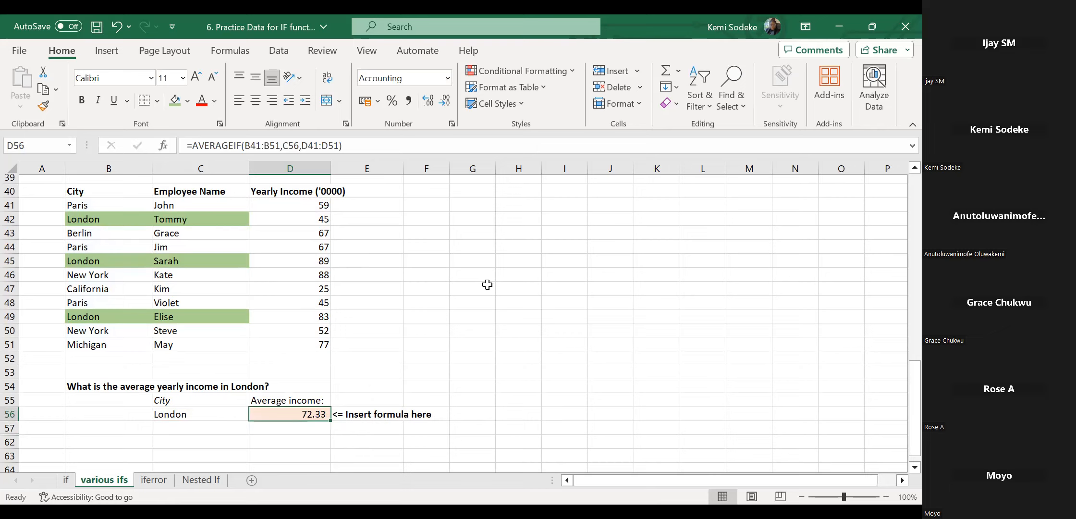
key("Delete")
left_click(426, 314)
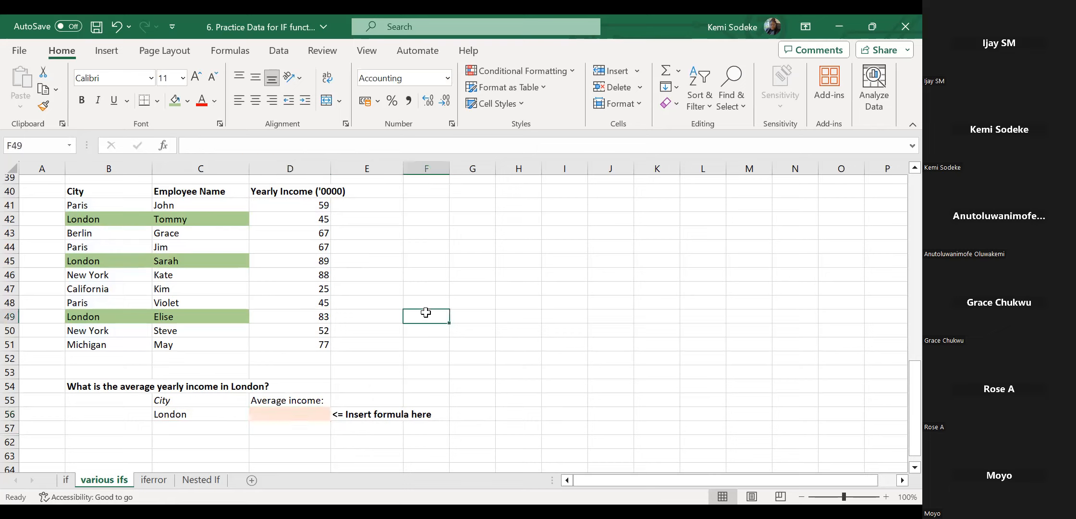
left_click(299, 412)
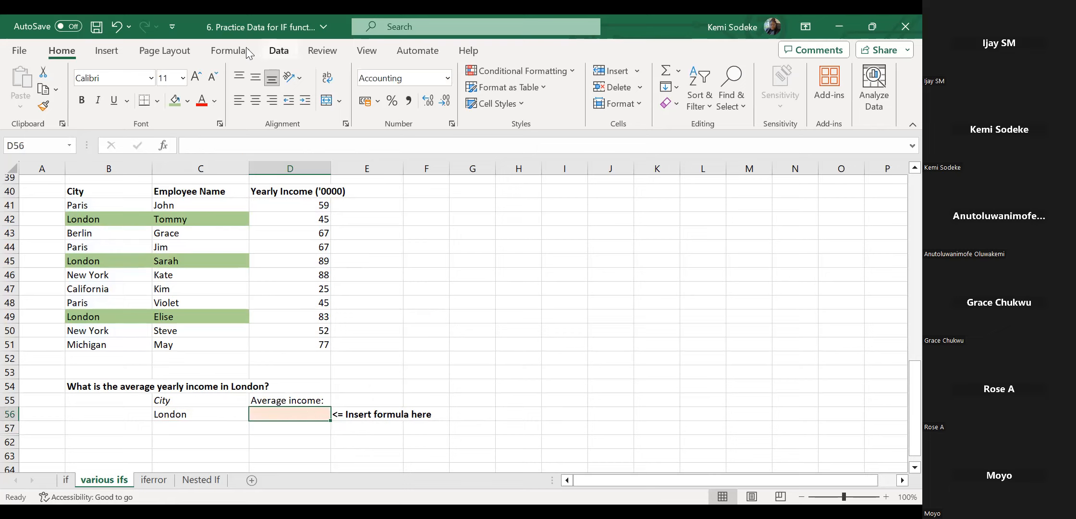
left_click(230, 50)
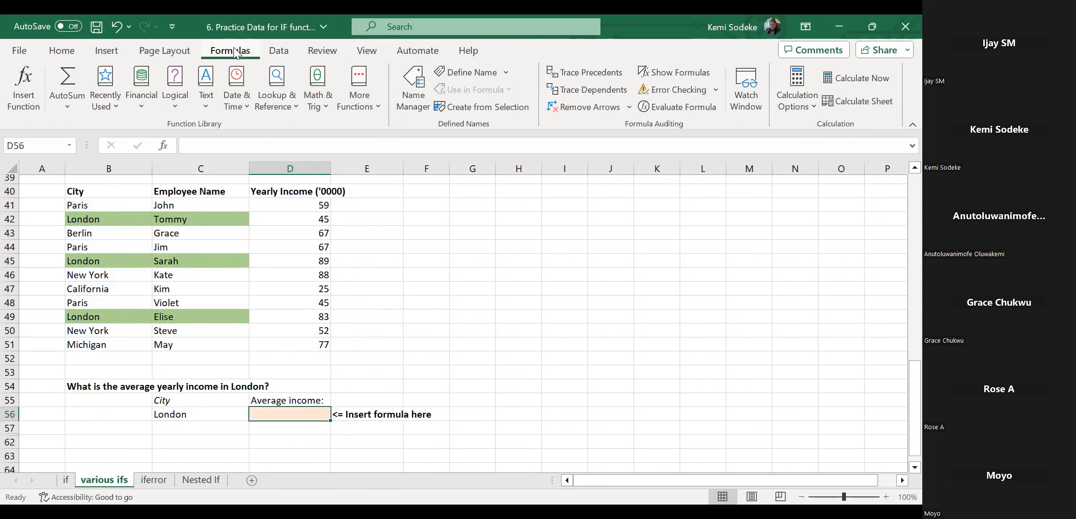
Browse the Math & Trig, Logical and Financial function lists, then start =averageif( in D56.
left_click(321, 96)
mouse_move(414, 155)
left_mouse_down()
mouse_move(422, 185)
mouse_move(423, 161)
left_mouse_up()
mouse_move(422, 126)
left_mouse_down()
mouse_move(416, 384)
mouse_move(413, 126)
left_mouse_up()
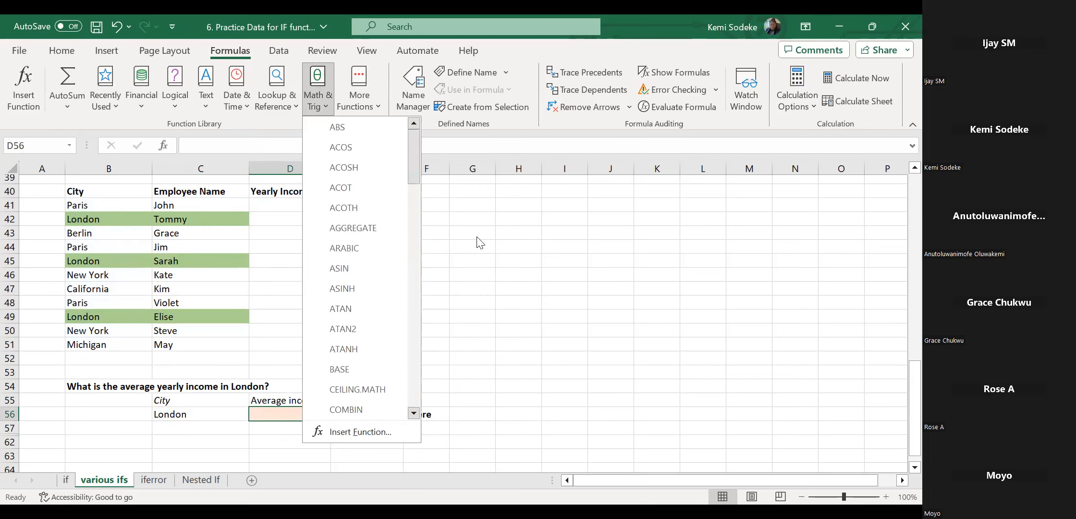
left_click(173, 107)
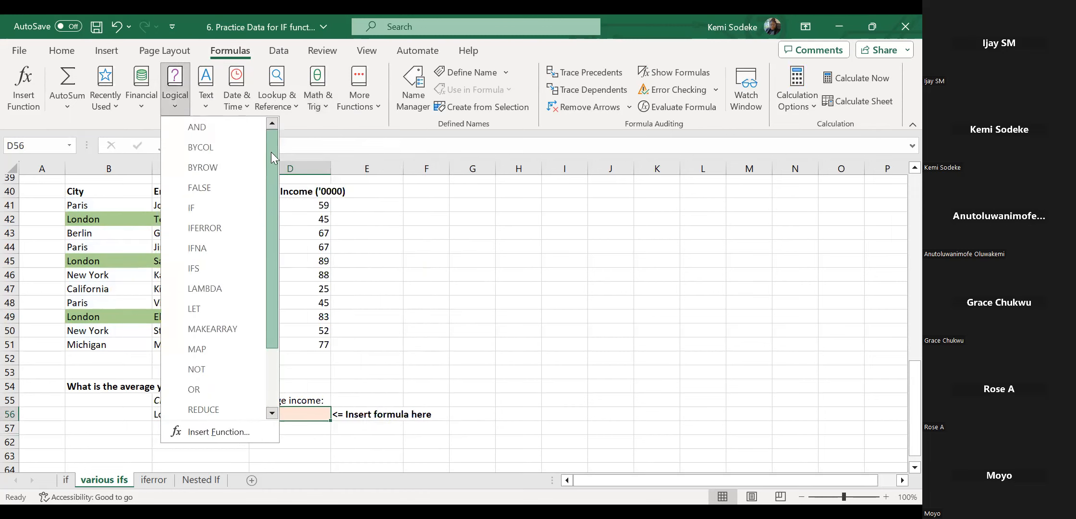
left_click(140, 103)
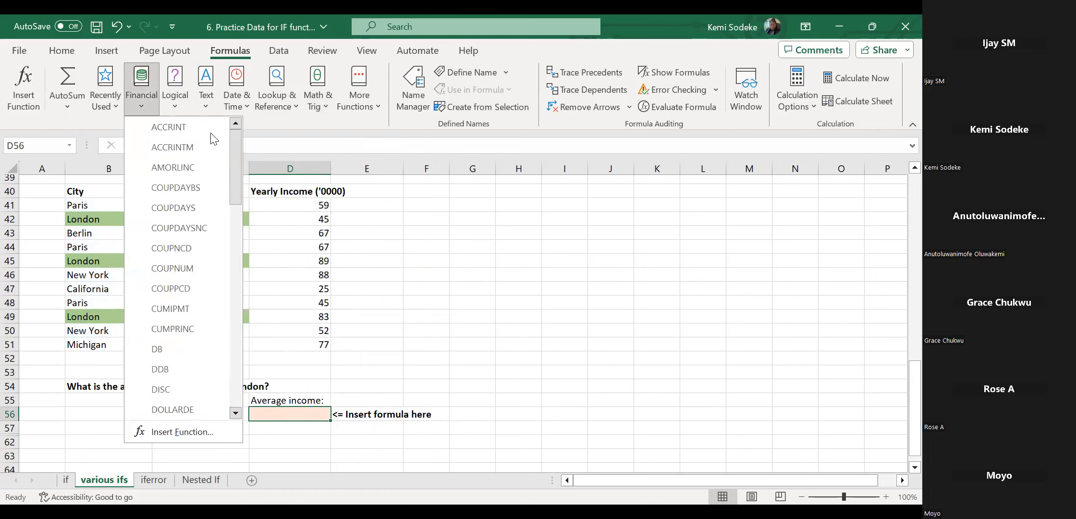
left_click_drag(235, 163, 247, 143)
left_click(467, 316)
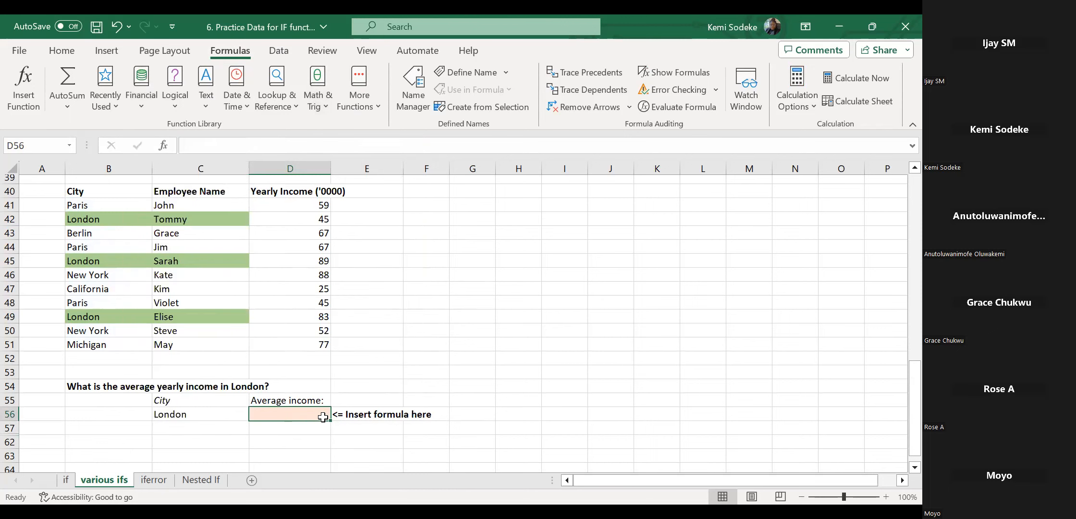
type("=")
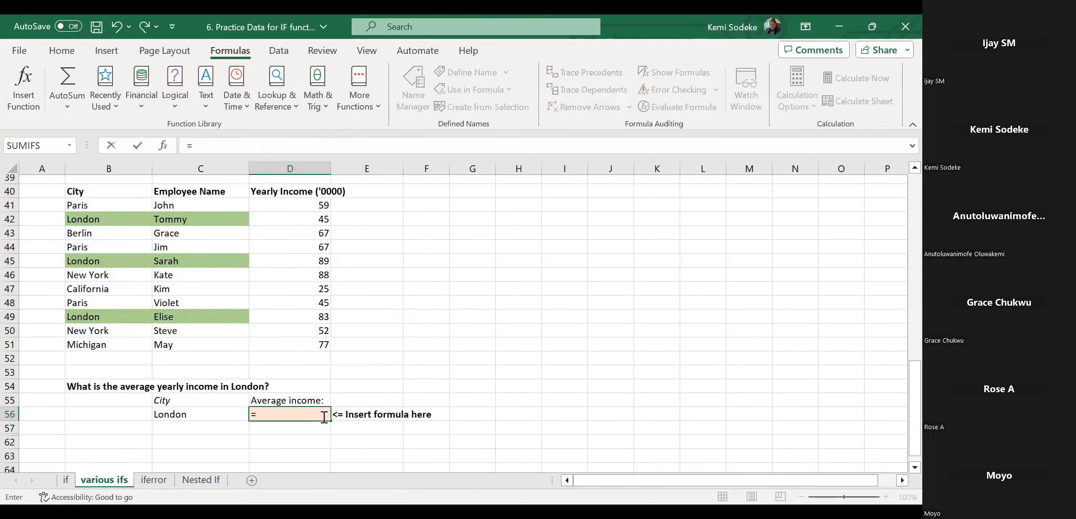
type("averag")
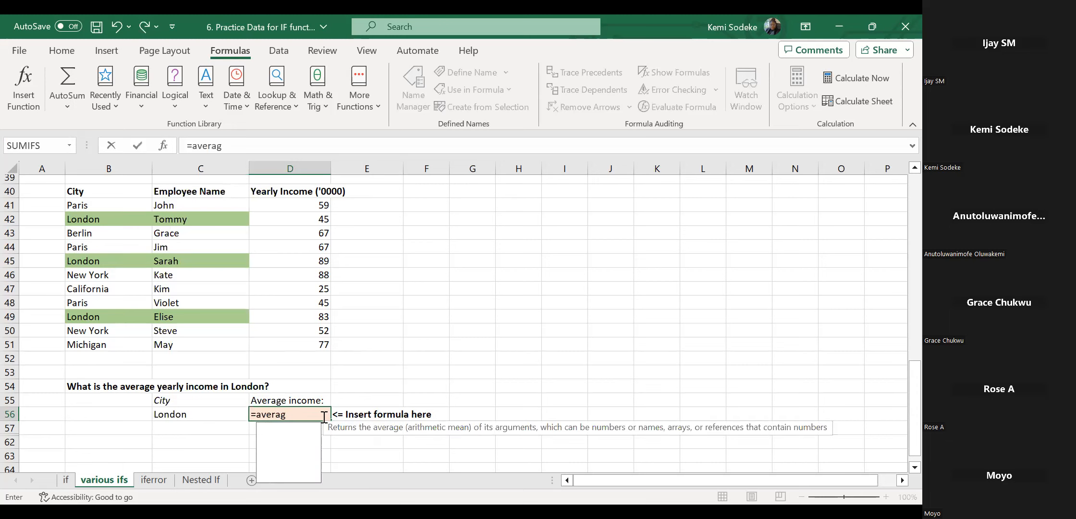
type("eif")
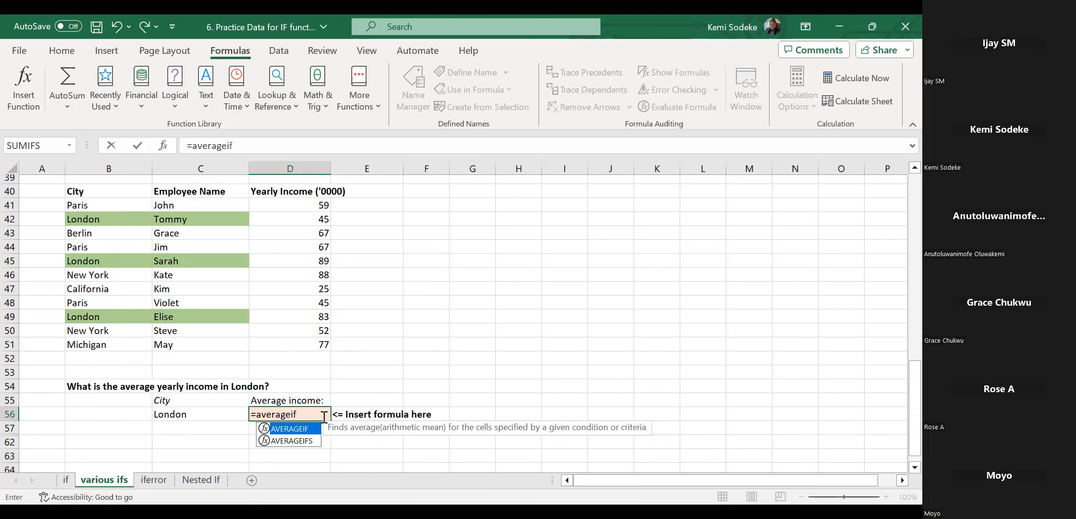
type("(")
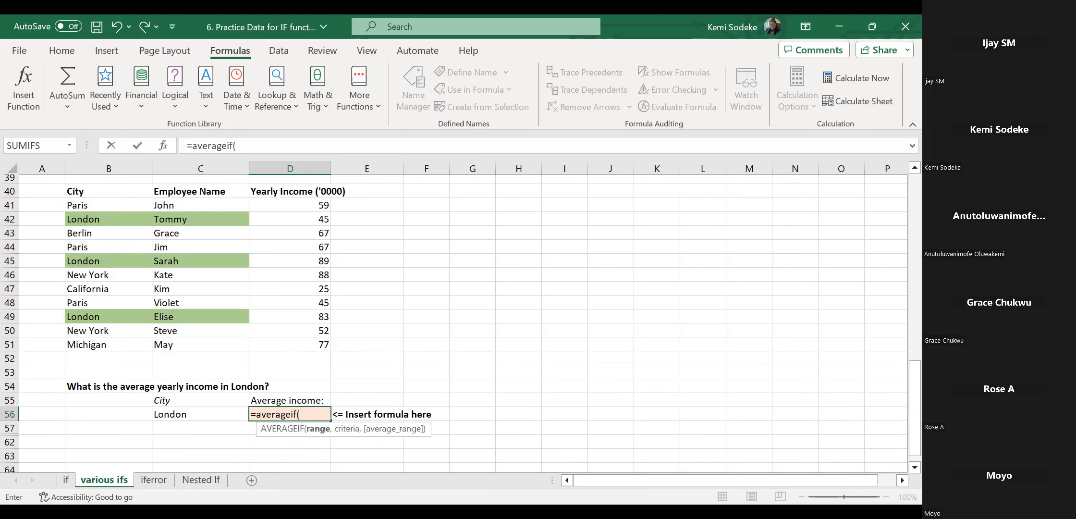
In Function Arguments set Range B41:B51, Criteria C56 and Average_range D41:D51, giving 72.33.
left_click(163, 145)
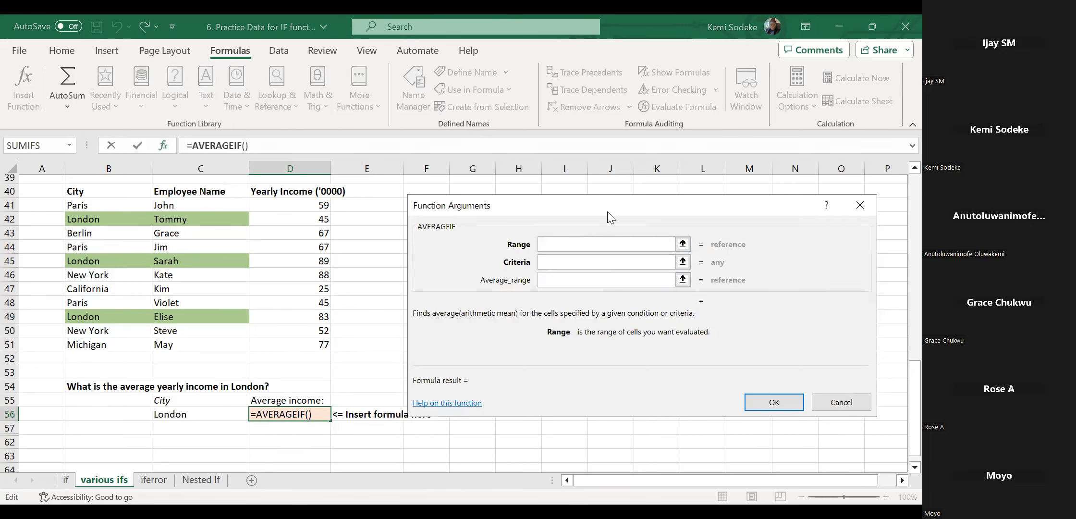
left_click_drag(608, 211, 666, 186)
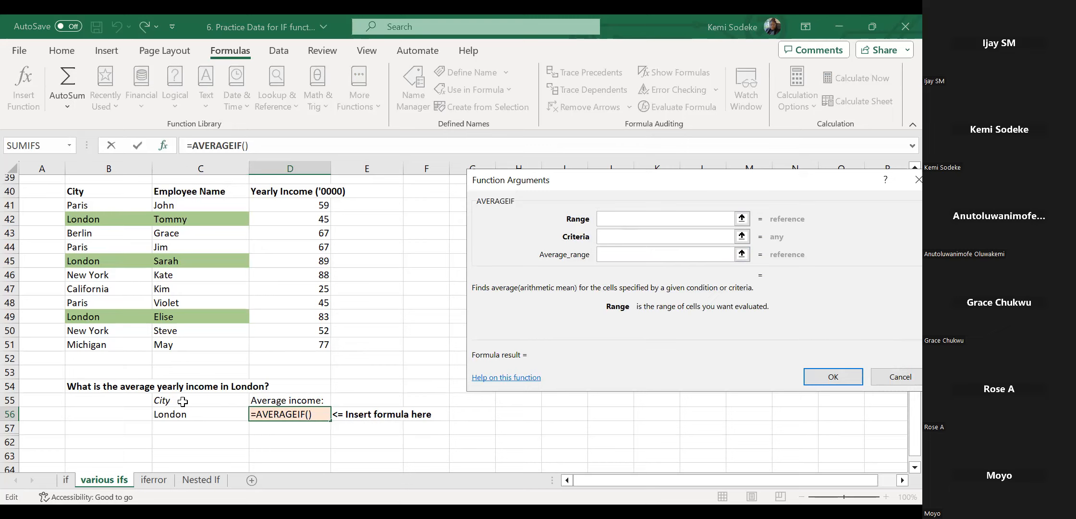
left_click(106, 207)
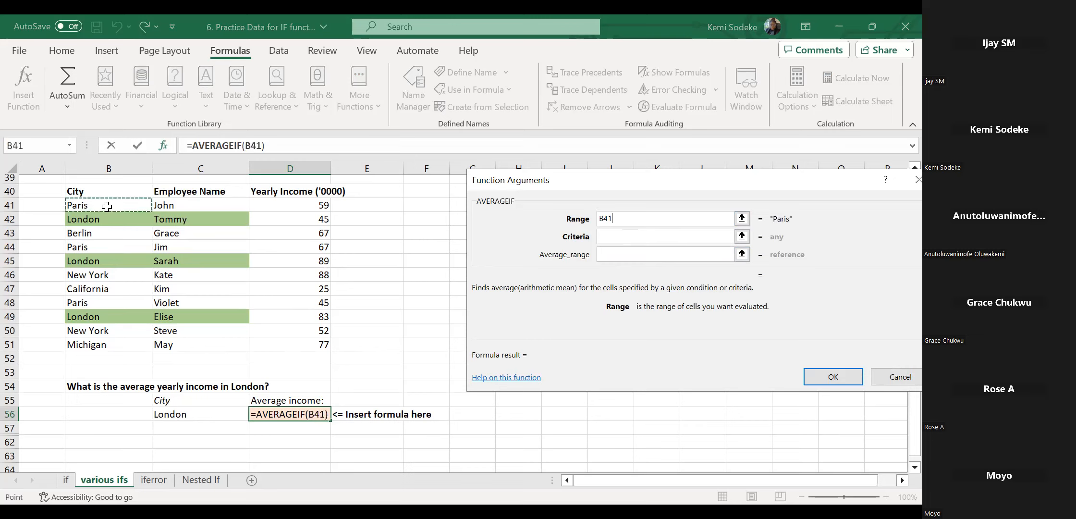
left_click(121, 340, "shift")
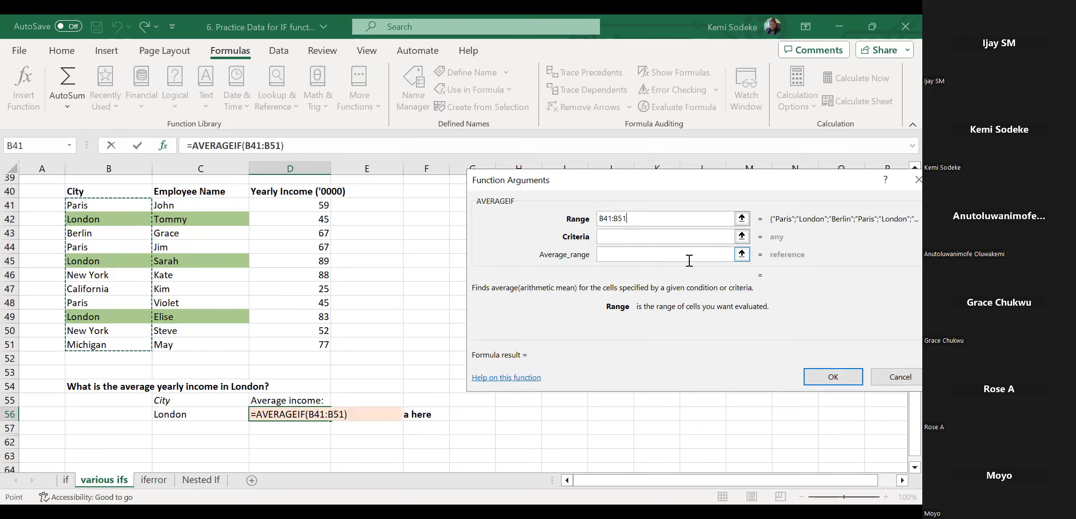
left_click(620, 237)
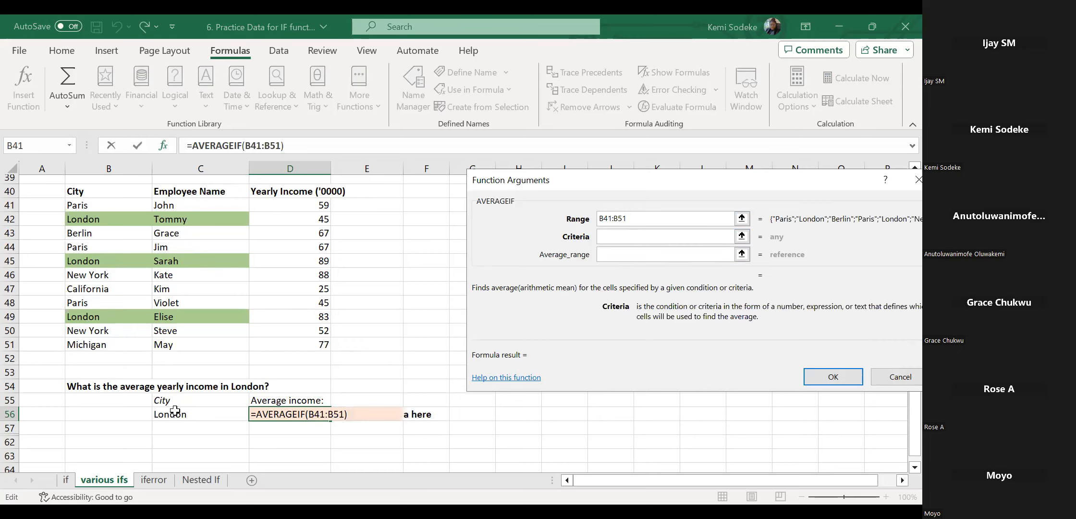
left_click(203, 415)
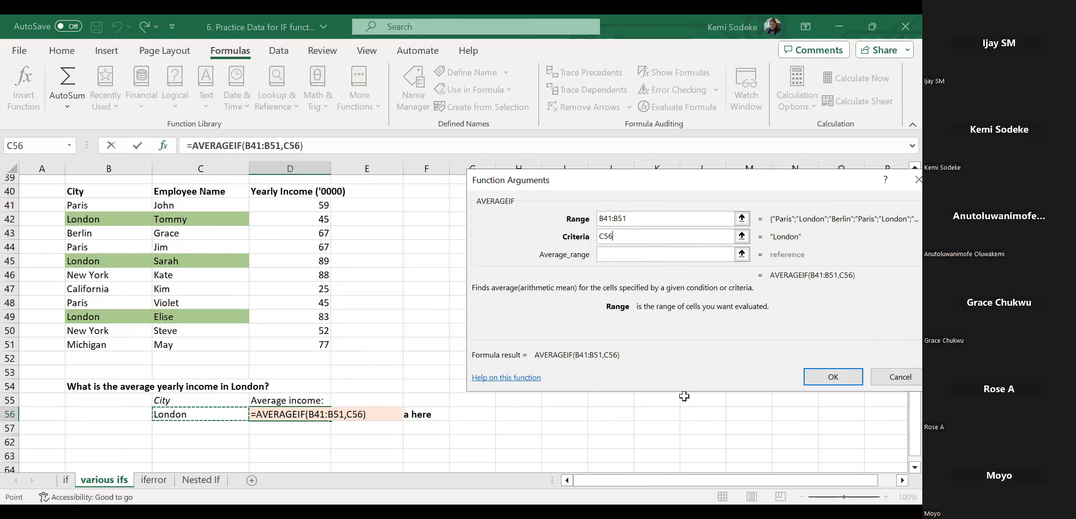
left_click(622, 257)
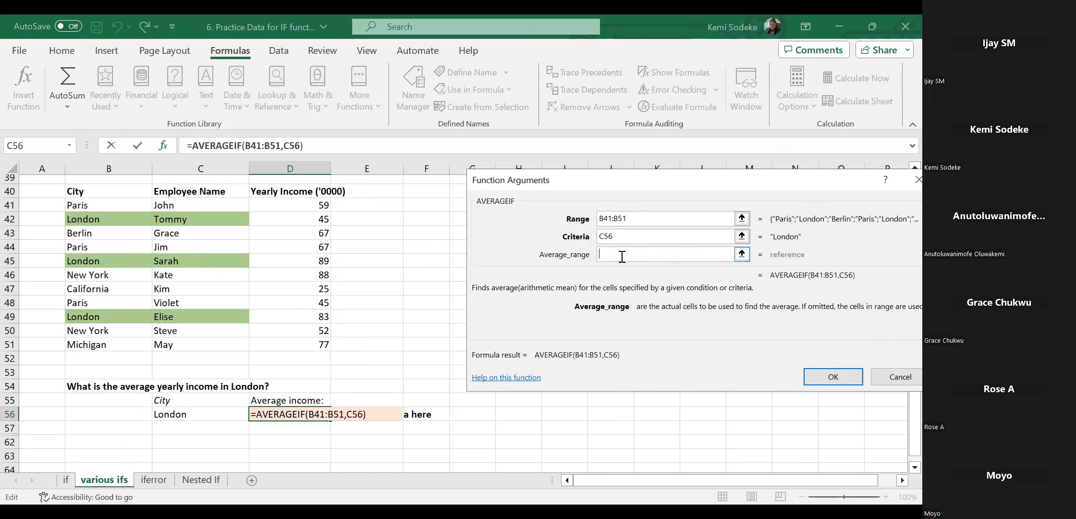
left_click(294, 208)
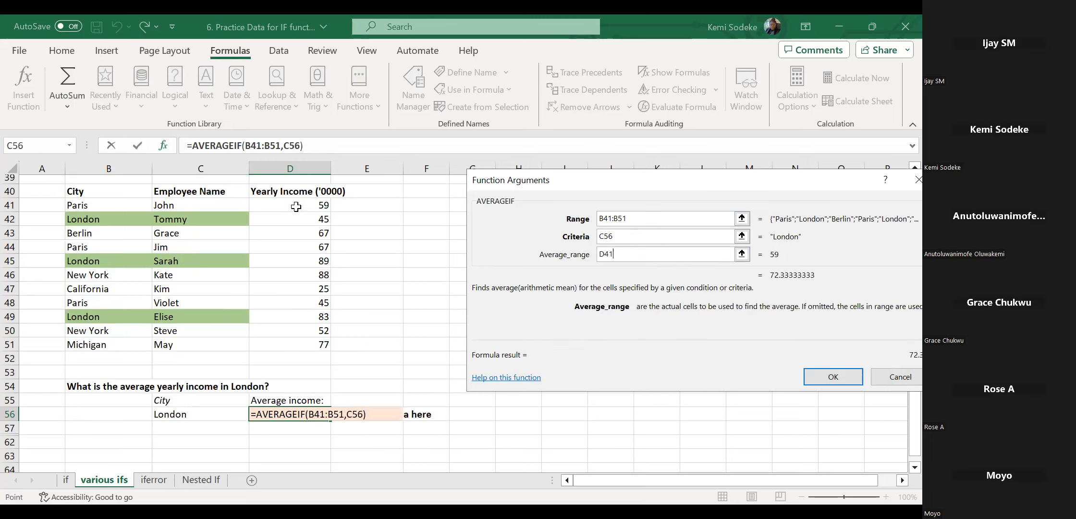
left_click_drag(296, 207, 305, 349)
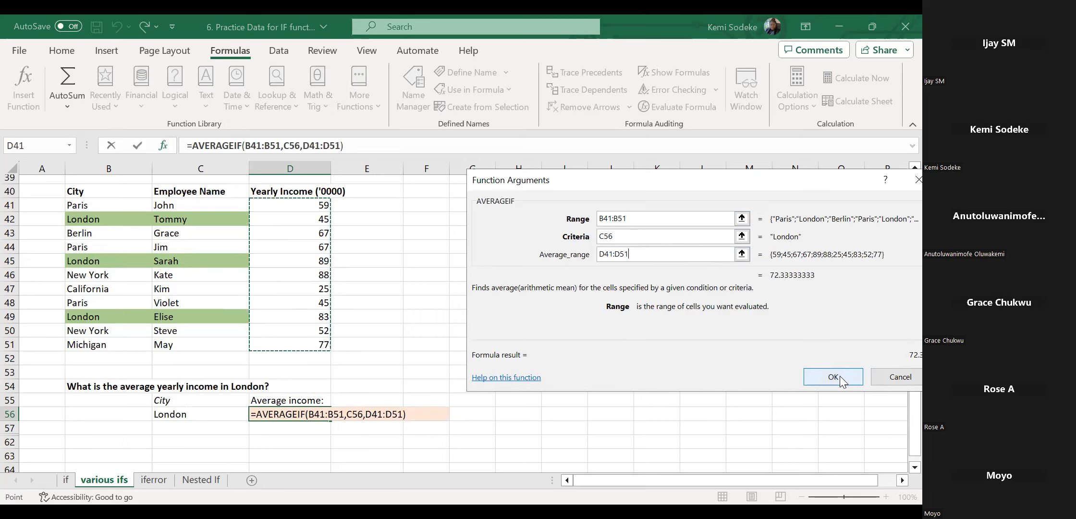
left_click(833, 377)
left_click(514, 402)
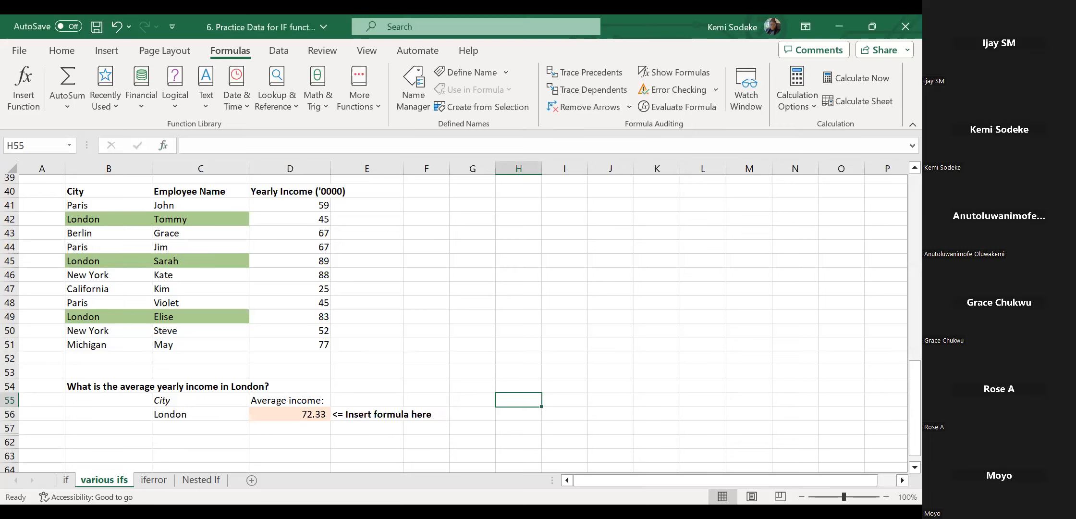
Delete the AVERAGEIF formula from D56.
left_click(457, 429)
left_click(298, 416)
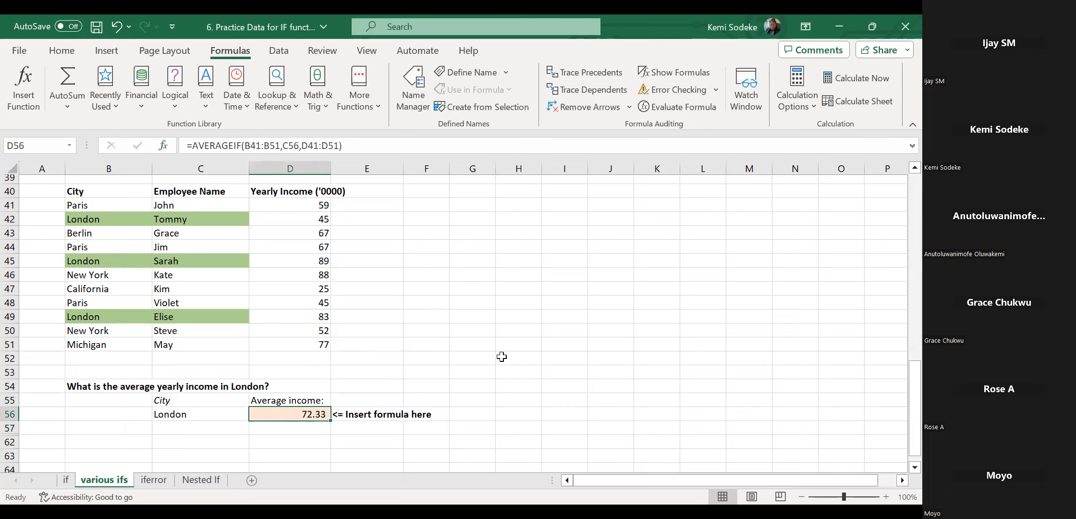
key("Delete")
left_click(502, 341)
left_click(304, 416)
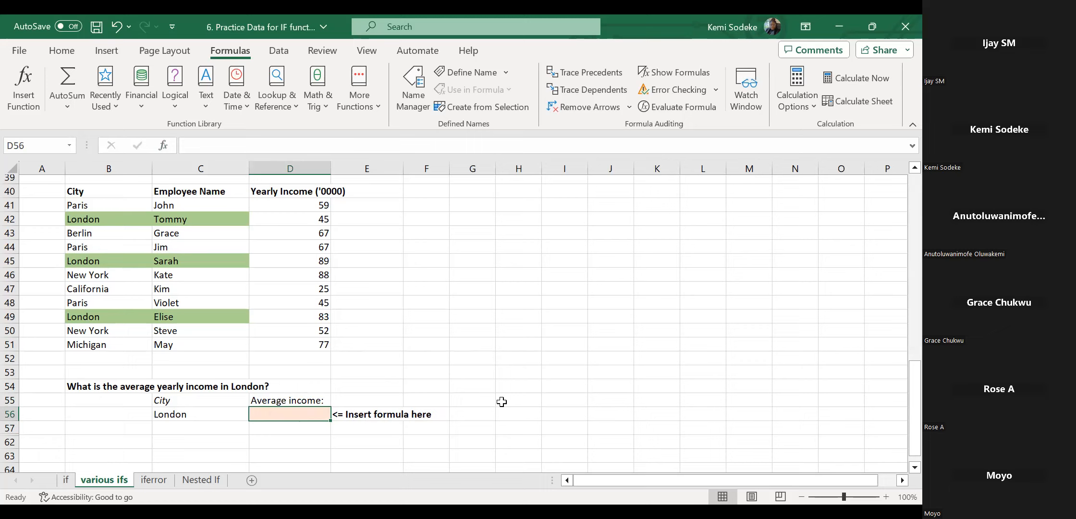
Retype =AVERAGEIF(B41:B51,C56,D41:D51) in D56, again returning 72.33.
type("=")
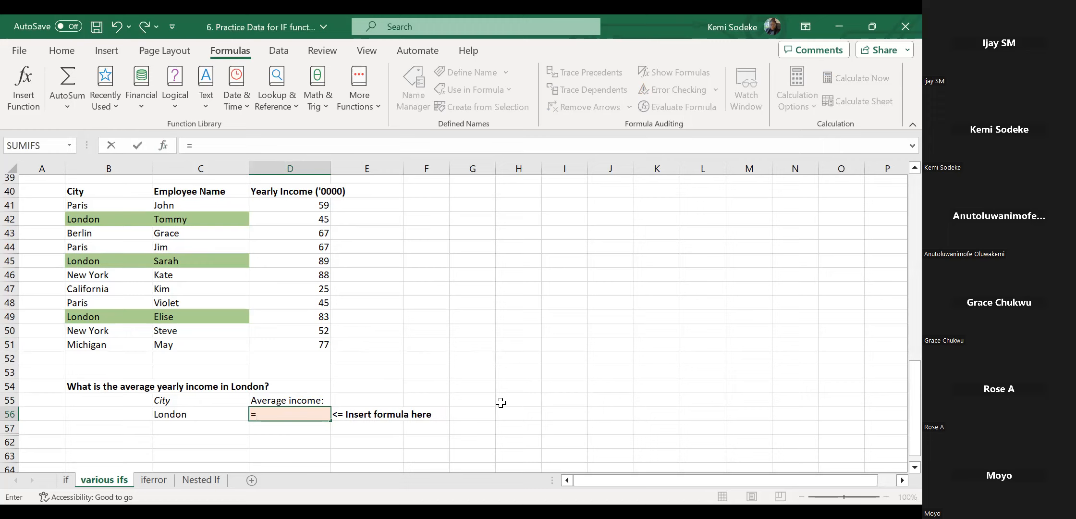
type("averageif")
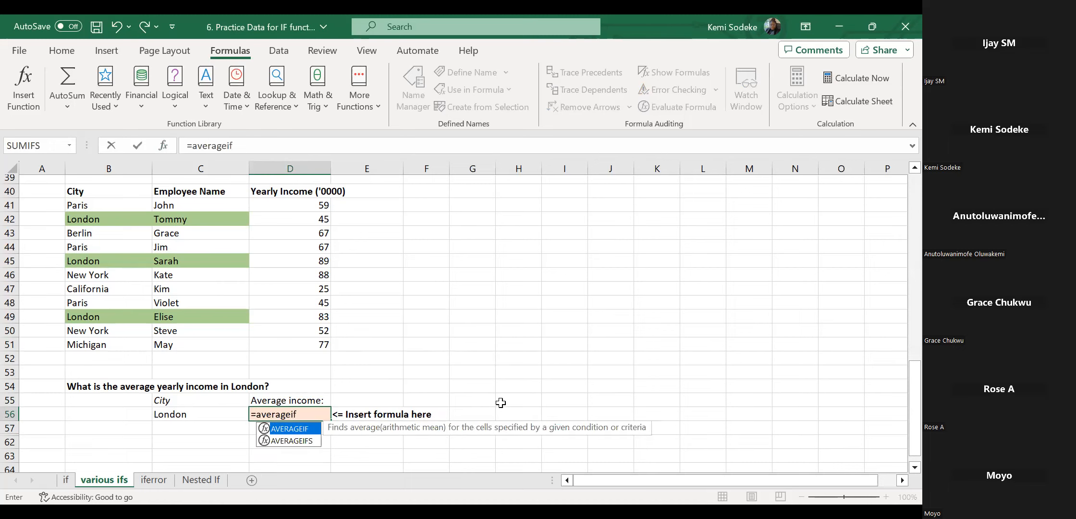
type("(")
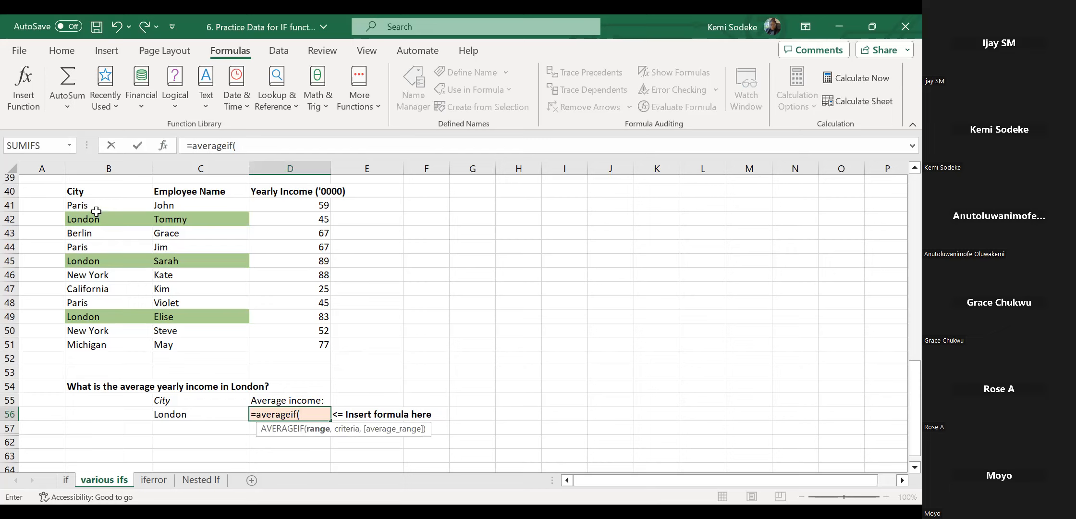
left_click_drag(101, 204, 107, 339)
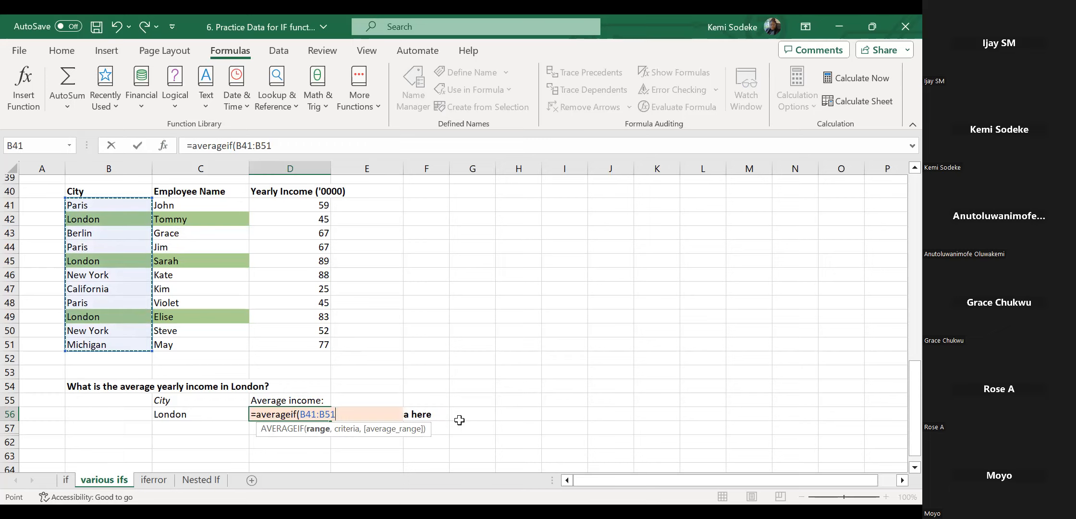
type(",")
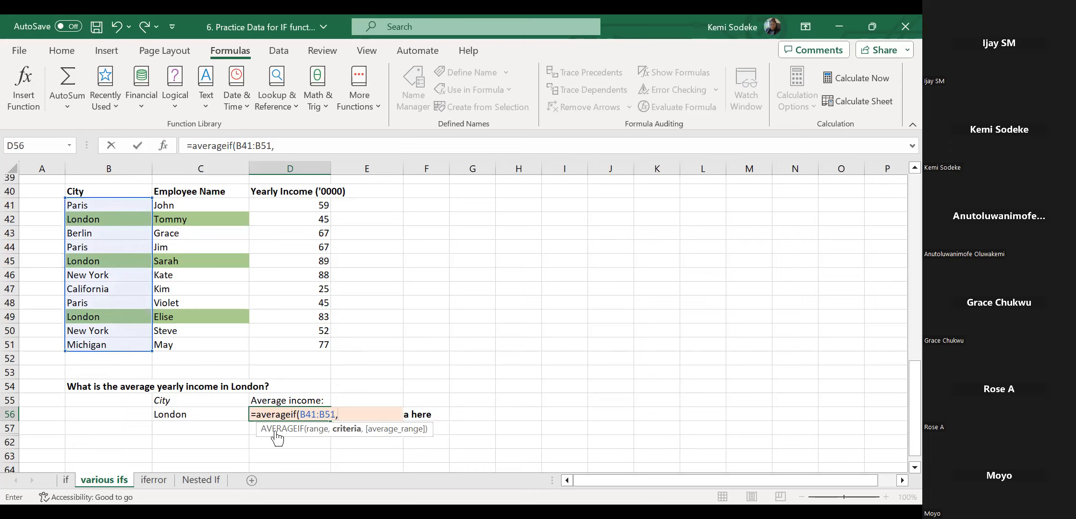
left_click(195, 414)
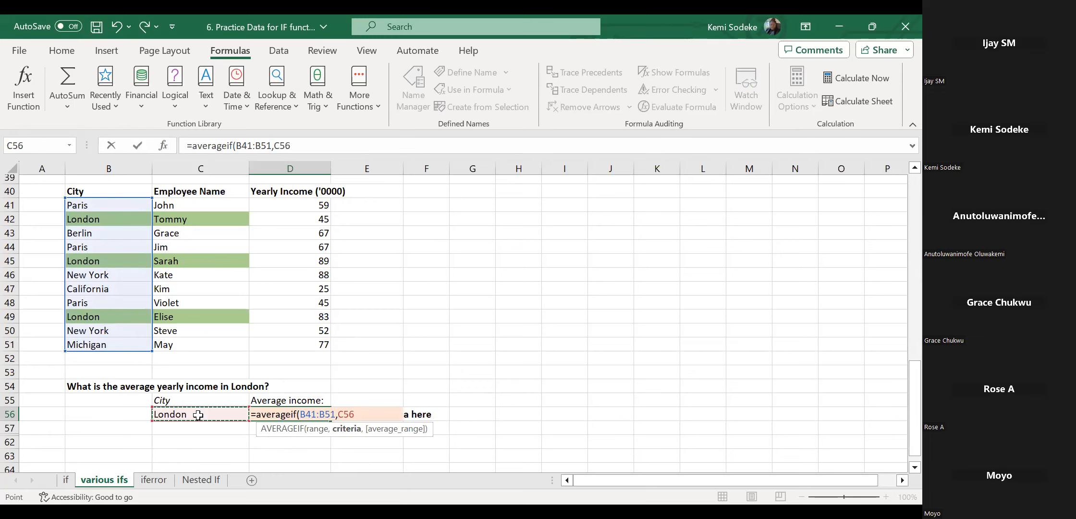
type(",")
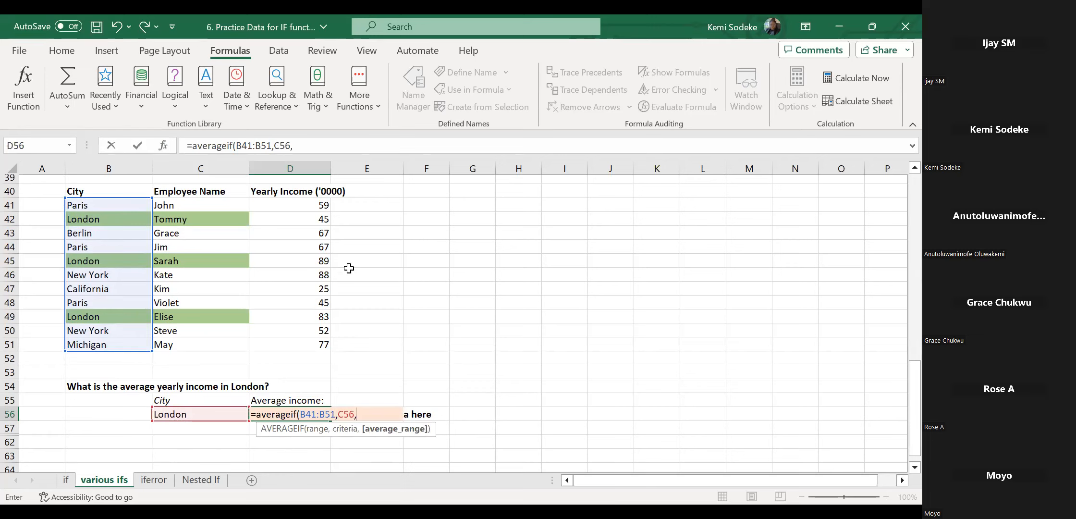
left_click(306, 206)
left_click_drag(305, 205, 302, 222)
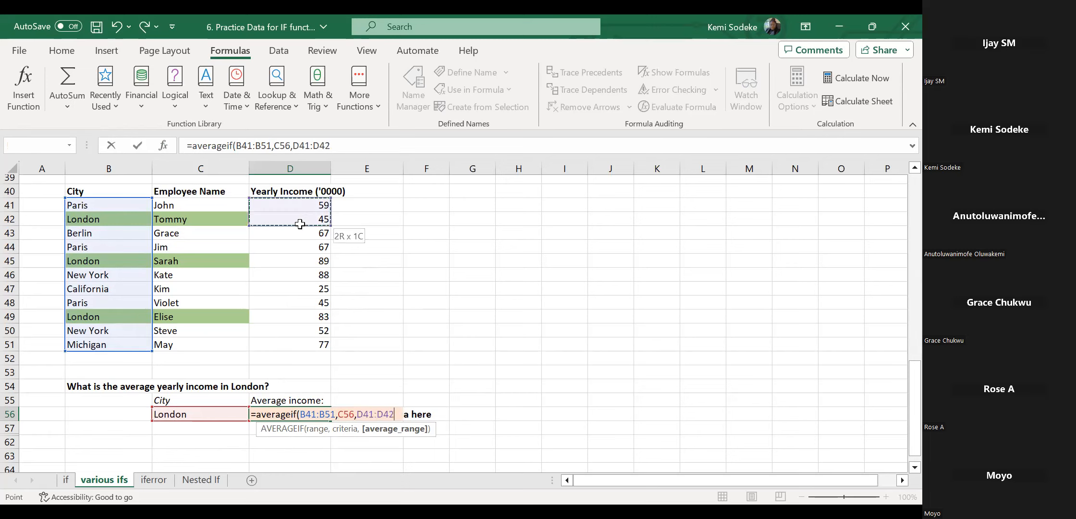
left_click_drag(322, 342, 321, 344)
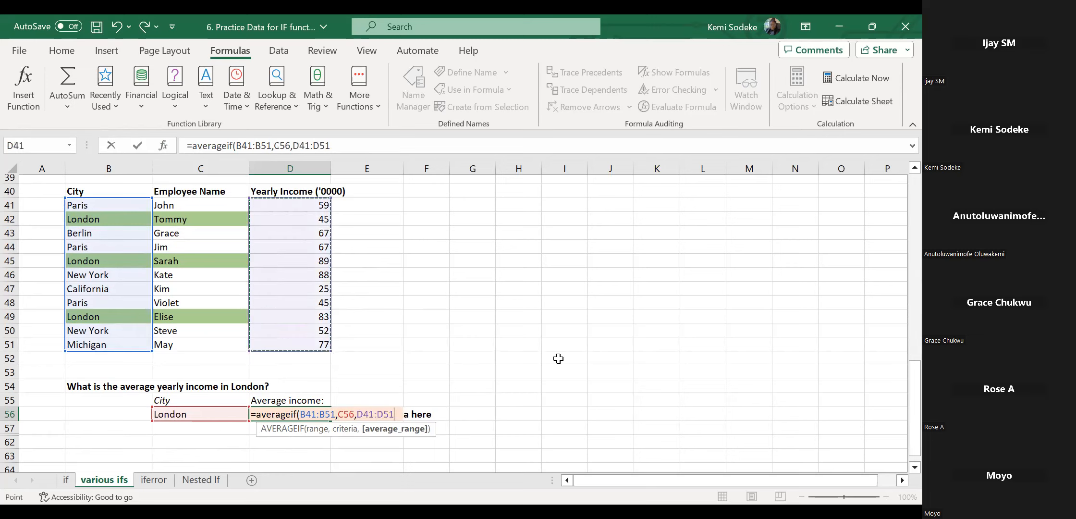
type(")")
key("Return")
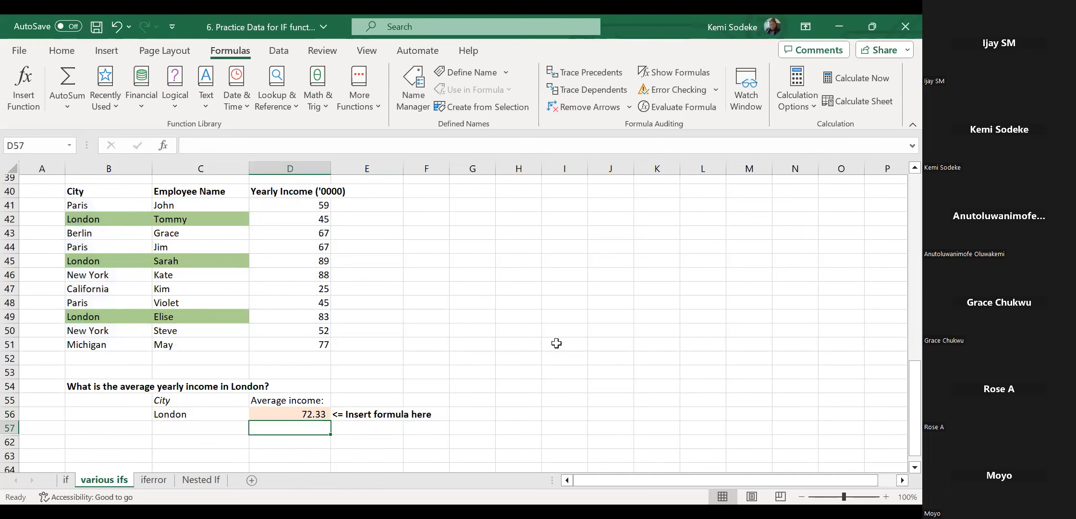
Recheck the D56 formula, then switch to the iferror sheet.
left_click(306, 417)
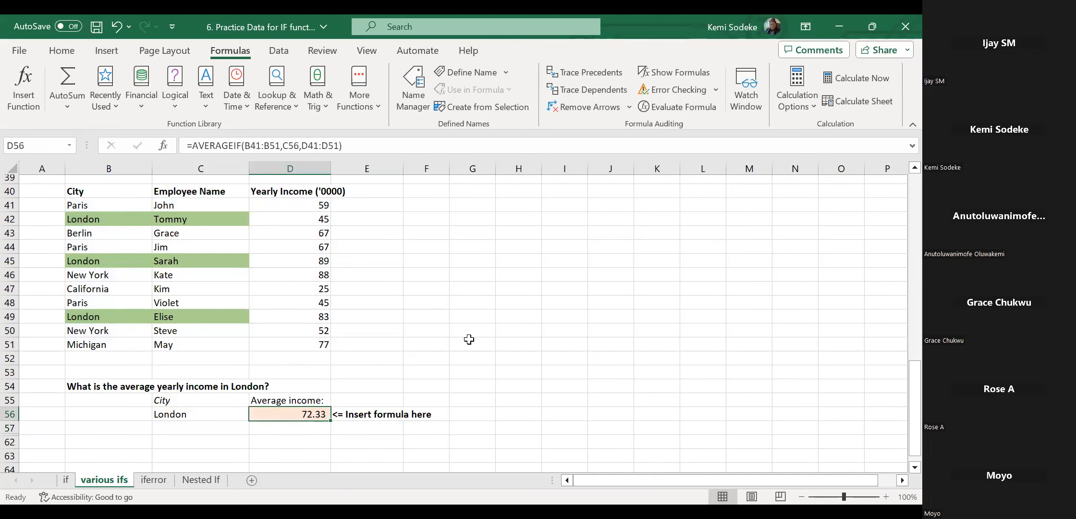
scroll(456, 334, "down", 3)
scroll(450, 329, "up", 5)
scroll(447, 334, "down", 1)
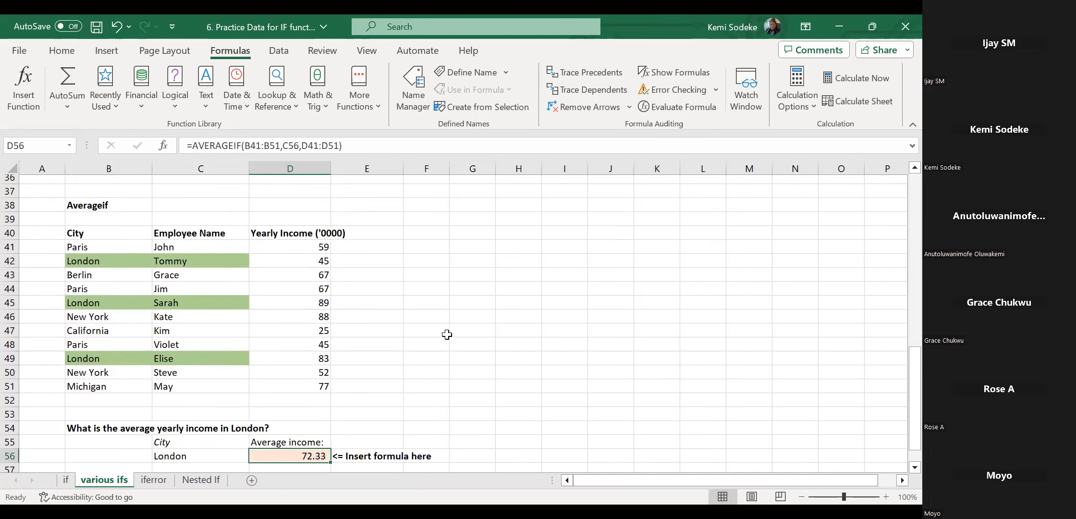
scroll(447, 334, "down", 2)
left_click(307, 397)
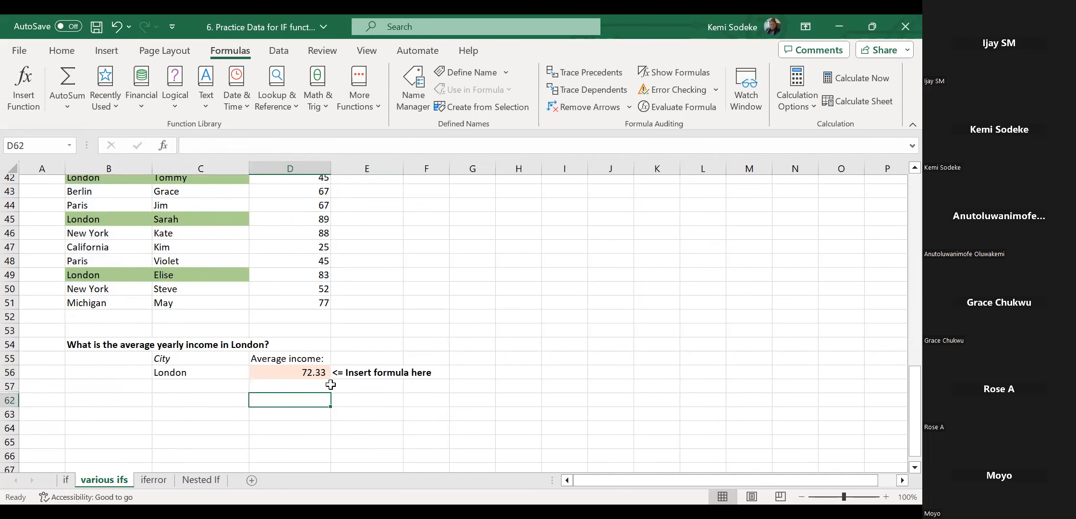
left_click(312, 371)
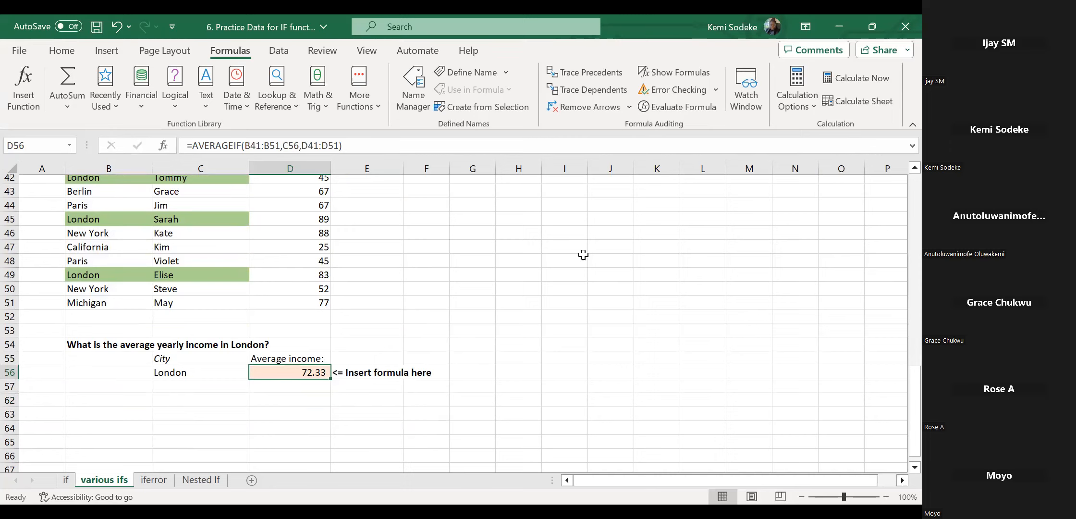
left_click(155, 480)
scroll(343, 321, "up", 2)
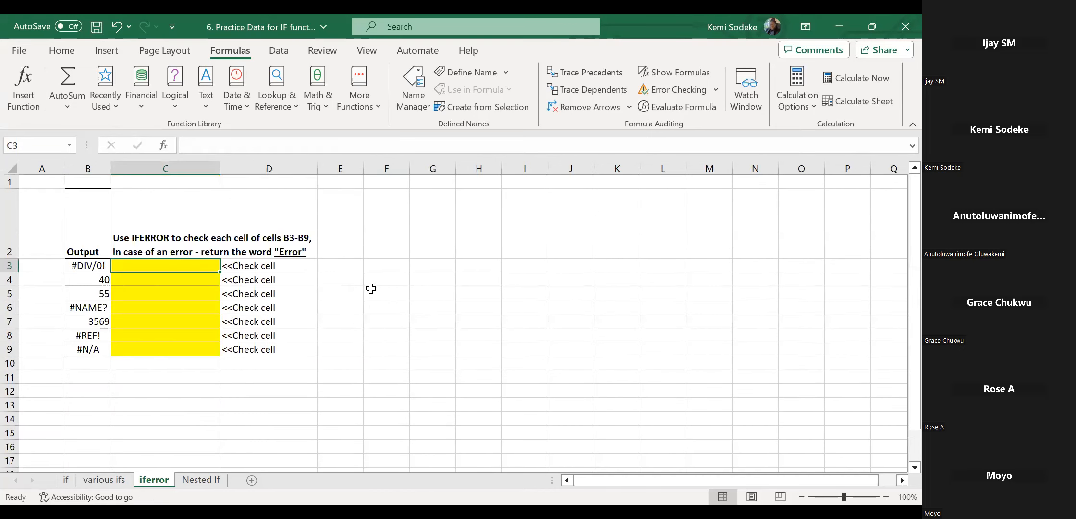
Review the output values in B3:B9 on the iferror sheet.
left_click(341, 266)
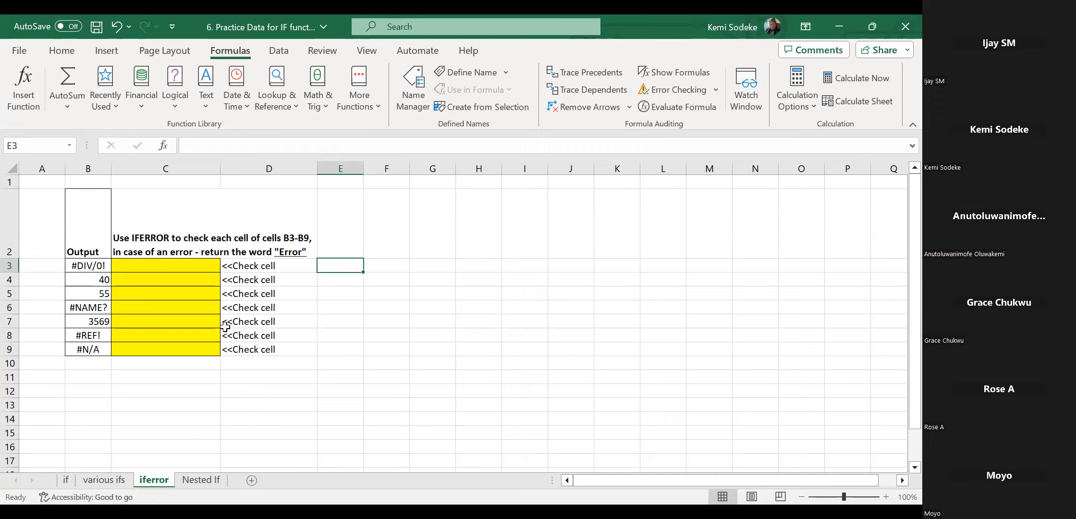
left_click(139, 379)
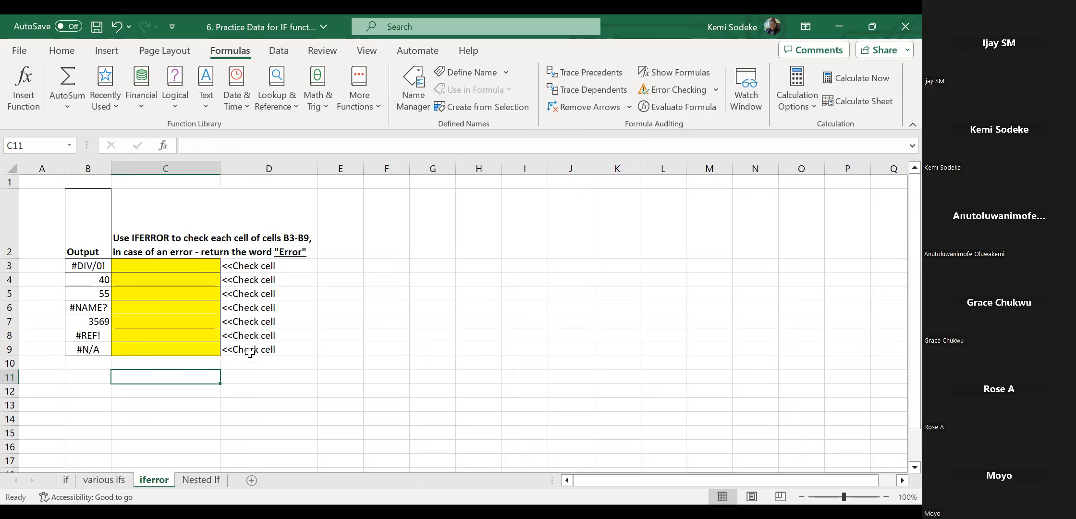
left_click(92, 264)
left_click(91, 279)
left_click(87, 293)
left_click(84, 307)
left_click(82, 321)
left_click(85, 336)
left_click(86, 350)
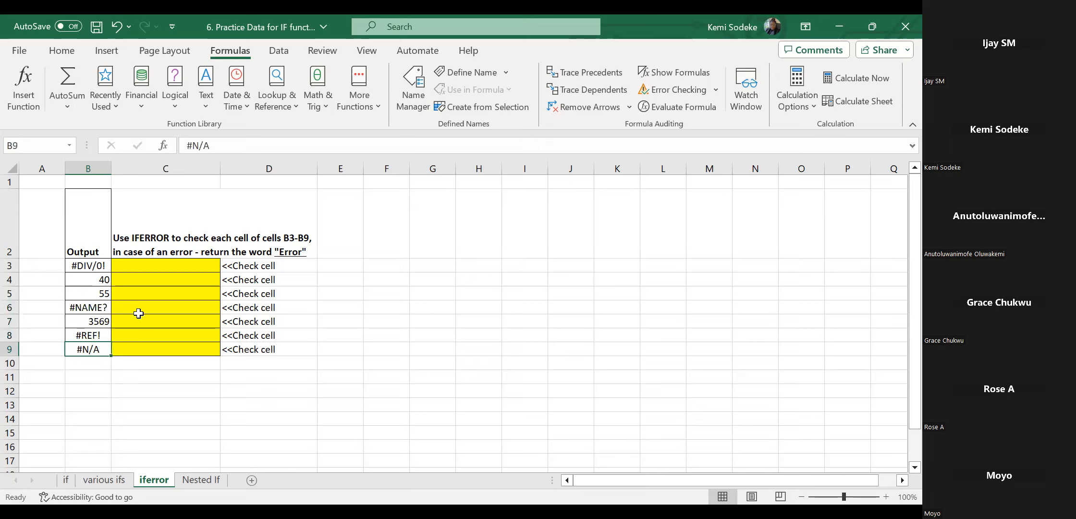
Enter =IFERROR(B3,"check this") in C3, replacing the first "Error" text, and check B3's #DIV/0!
left_click(130, 267)
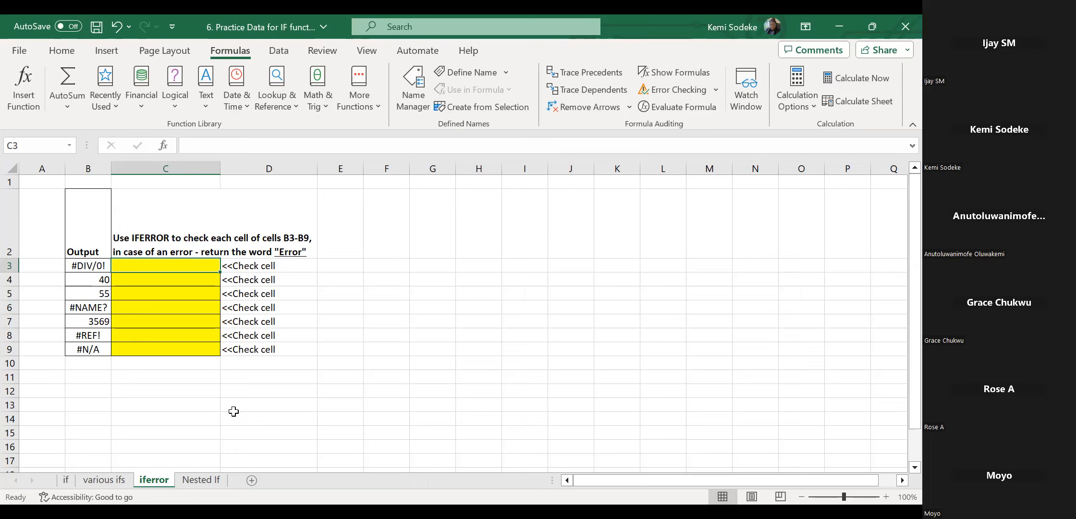
type("=")
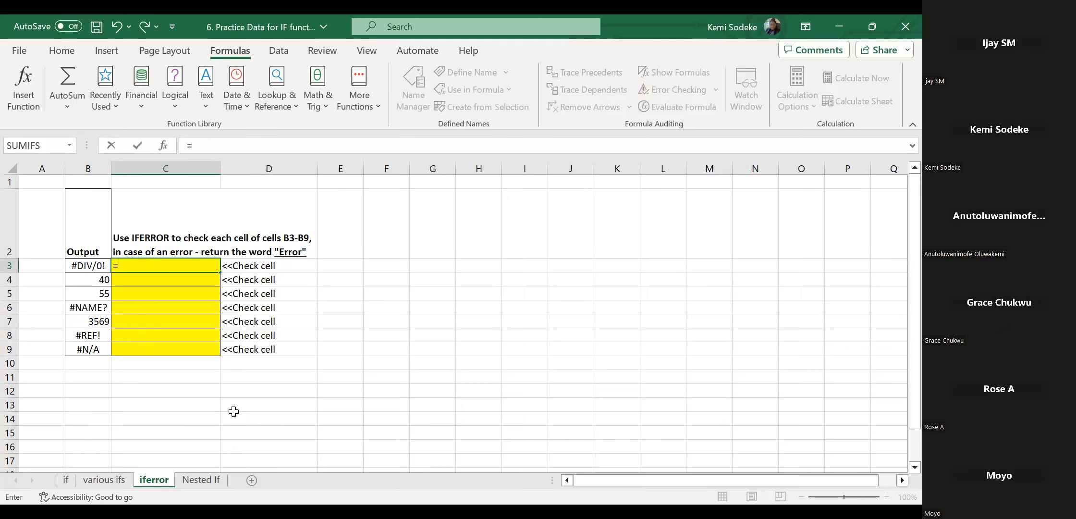
type("iferror")
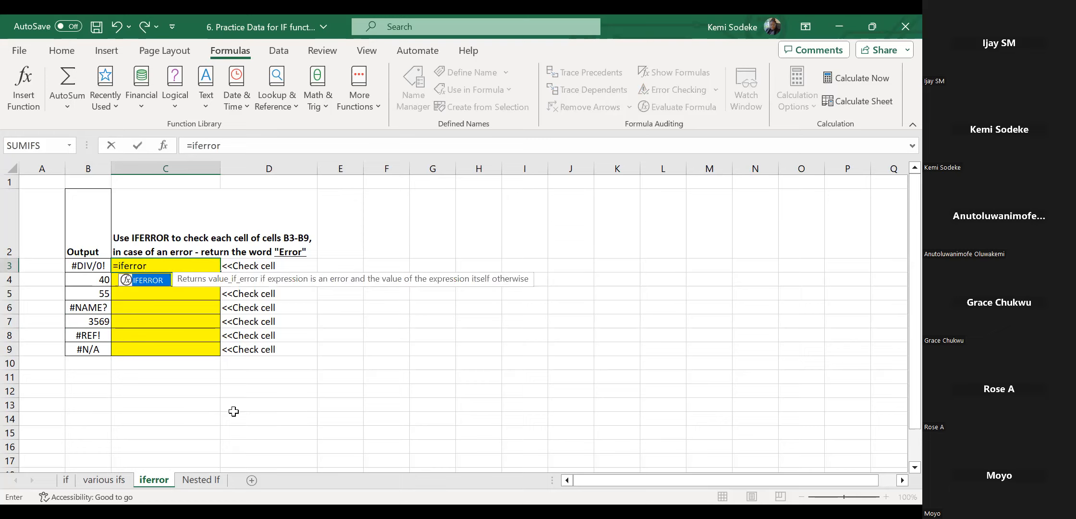
type("(")
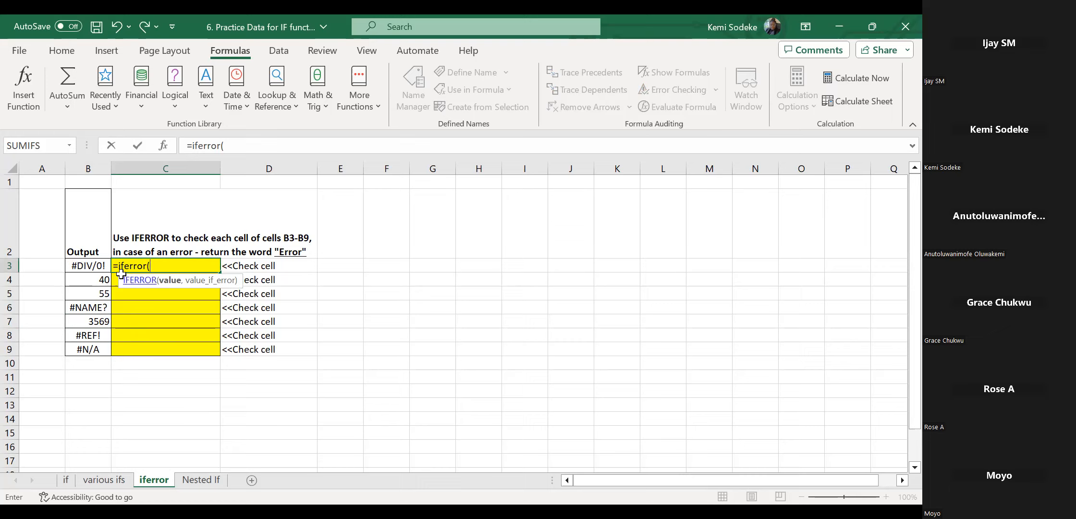
left_click(84, 265)
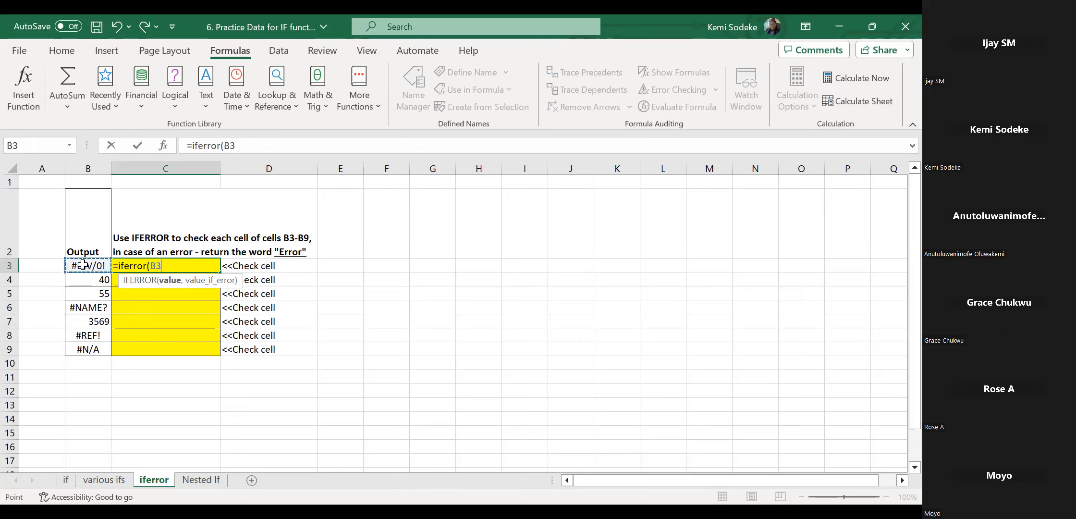
type(",")
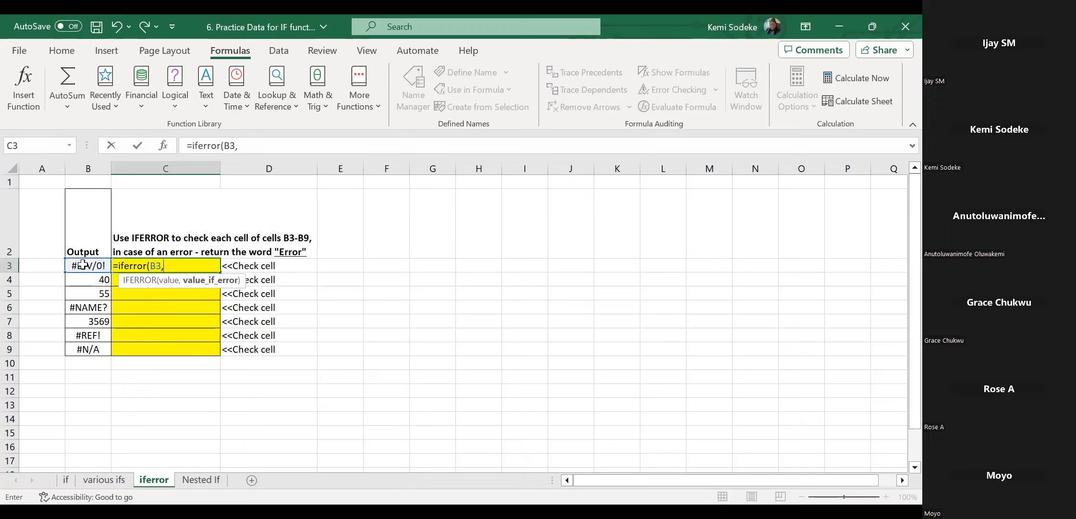
type("\"Error")
left_click(262, 146)
key("BackSpace")
key("BackSpace")
key("BackSpace")
key("BackSpace")
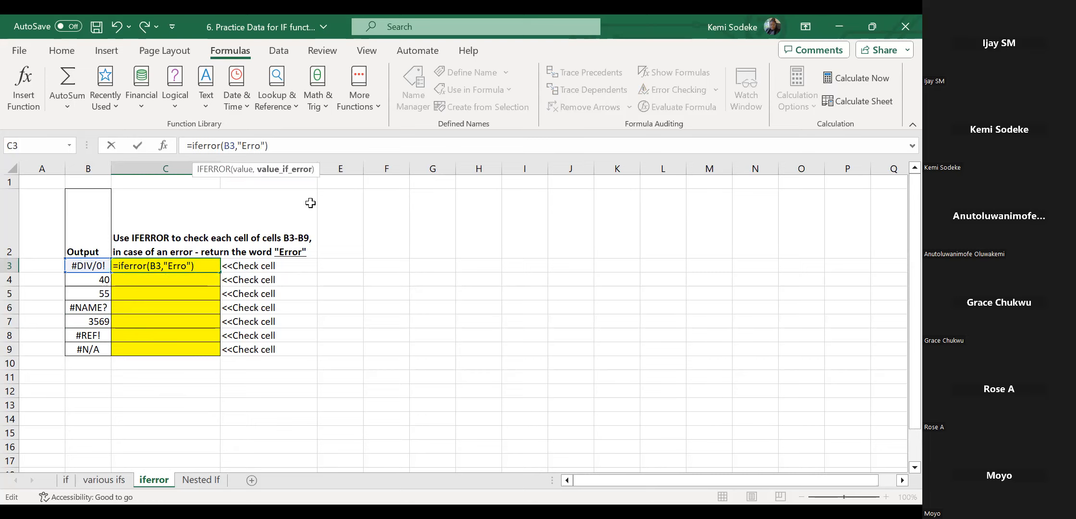
key("BackSpace")
type("check this")
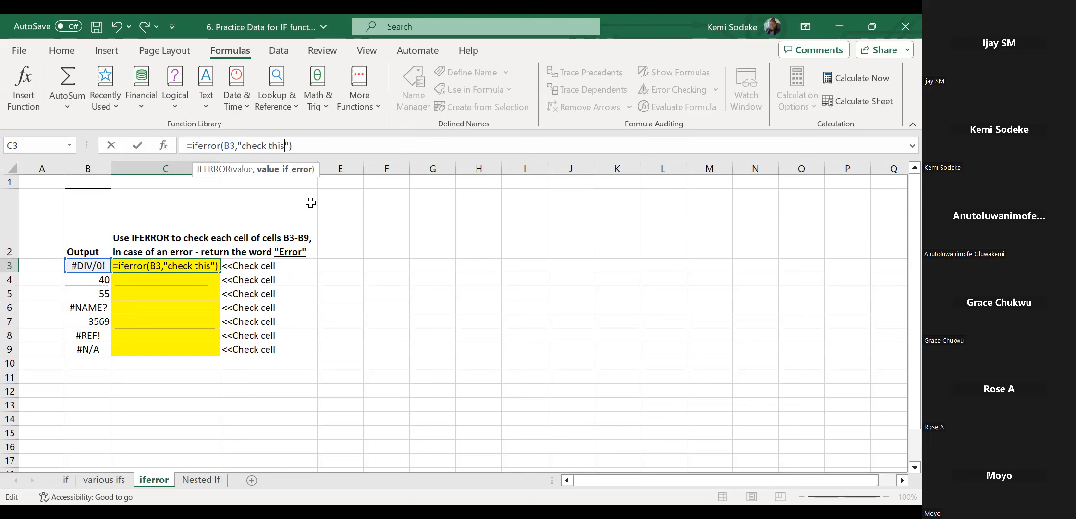
key("Return")
left_click(166, 269)
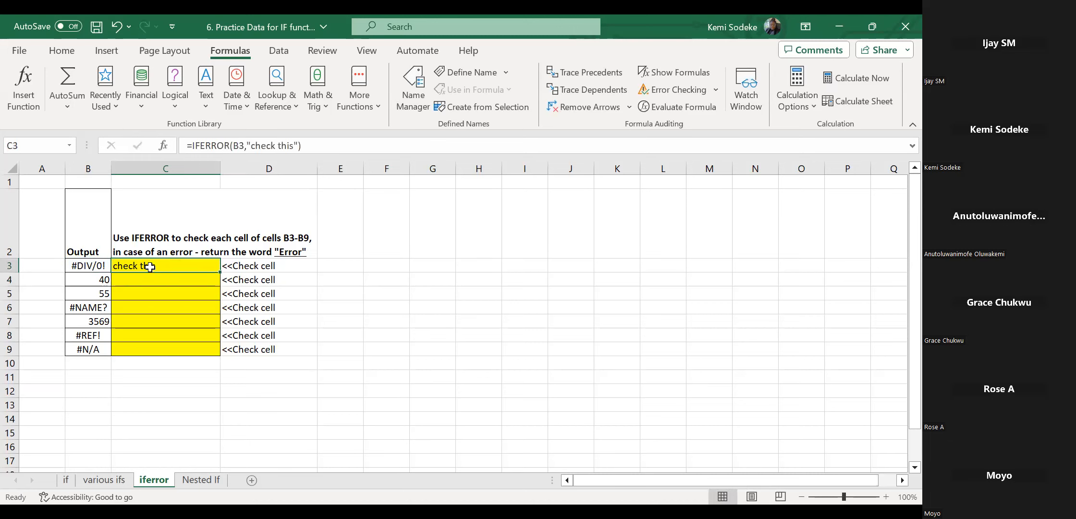
left_click(85, 267)
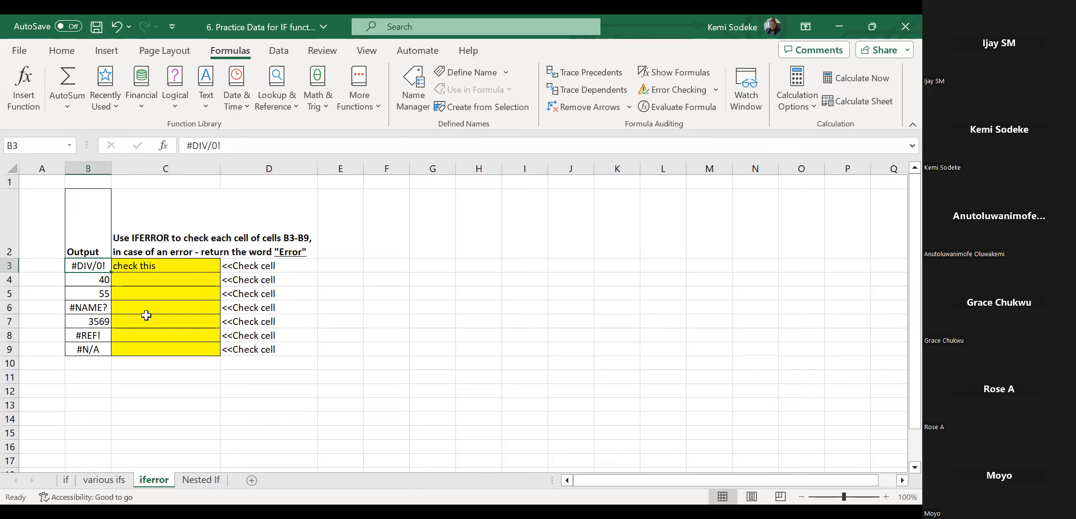
Fill the IFERROR formula from C3 down to C9.
left_click(164, 267)
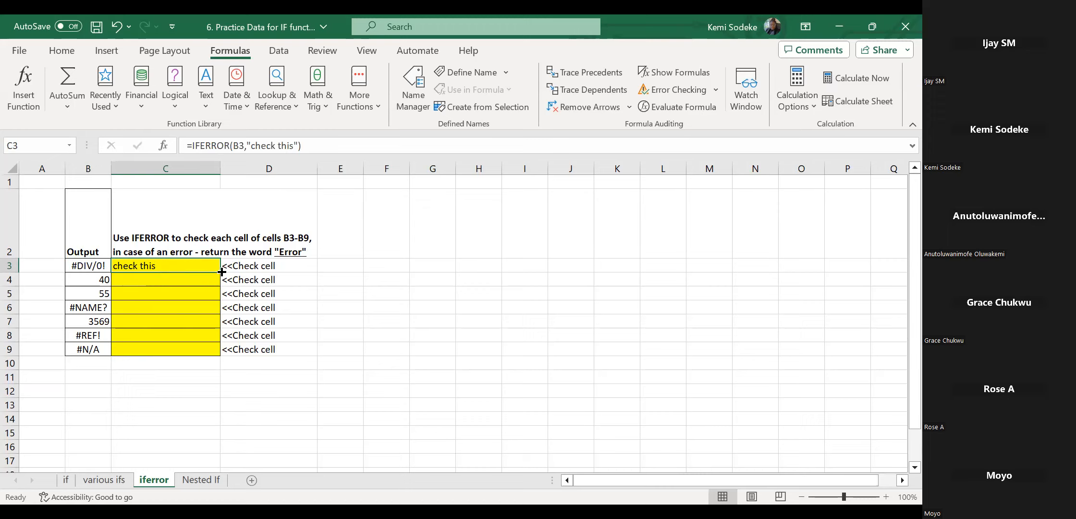
left_click_drag(221, 272, 220, 357)
left_click(205, 337)
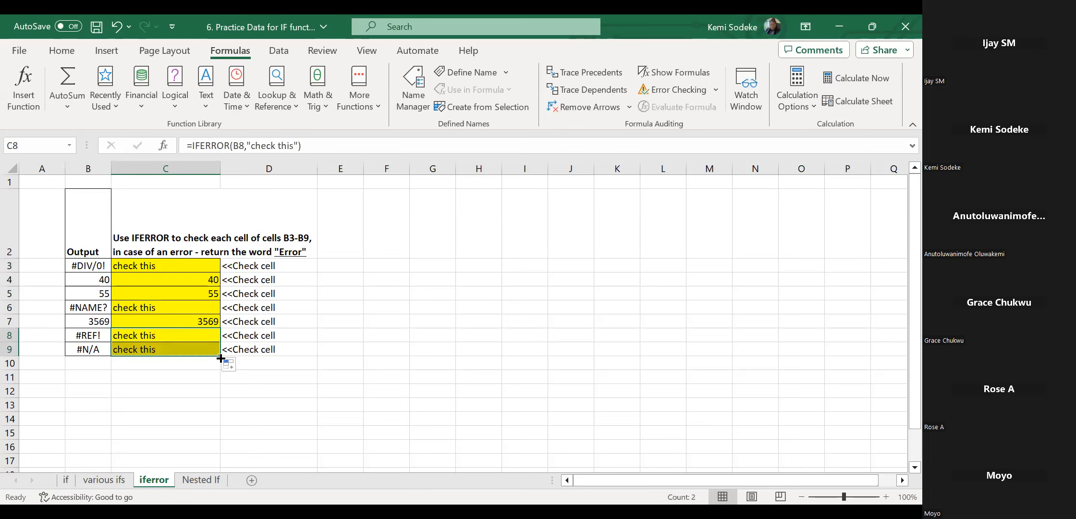
left_click(167, 404)
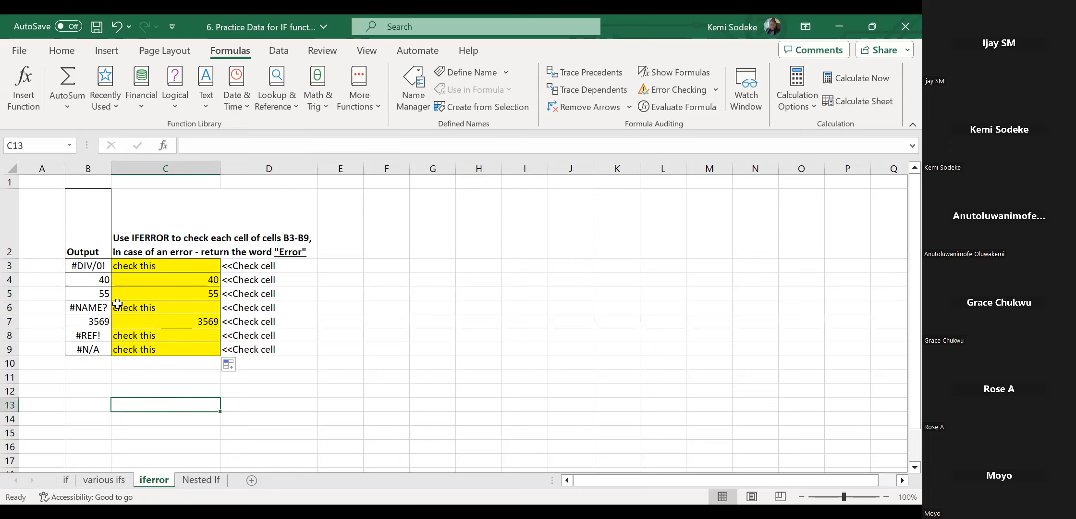
Verify the copied formulas in C3:C9 against source values 3569 in B7 and 55 in B5.
left_click(149, 310)
left_click(153, 267)
left_click(141, 334)
left_click(136, 351)
left_click(96, 322)
left_click(106, 288)
left_click(170, 279)
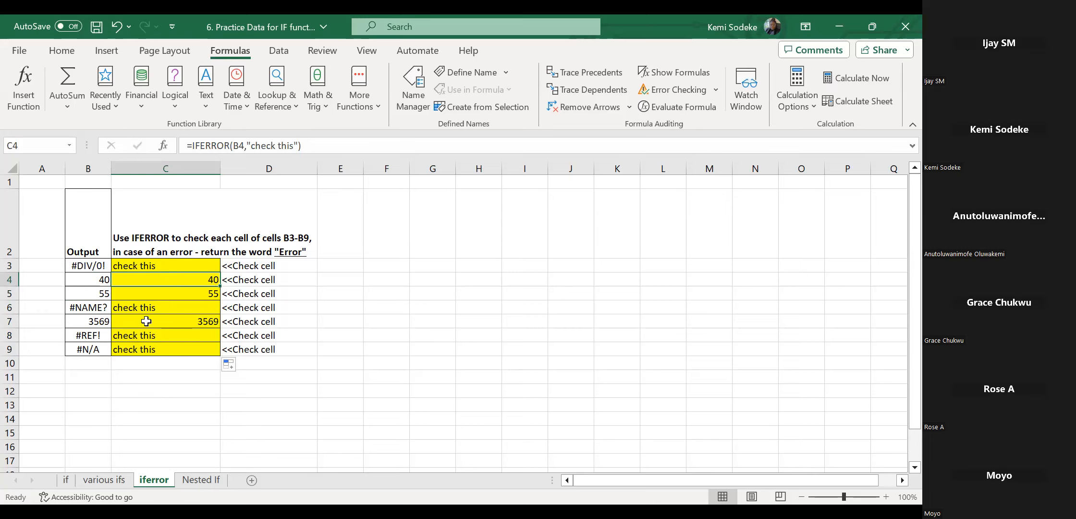
Enter the test values 40, 50 and n/a in G4:G6.
left_click(438, 280)
type("40")
key("Return")
type("50")
key("Return")
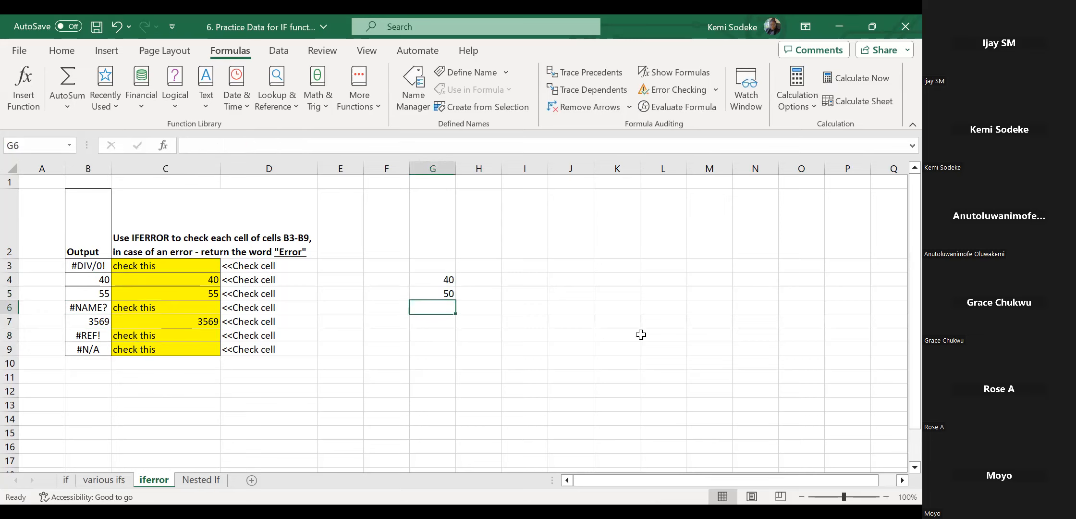
type("n/")
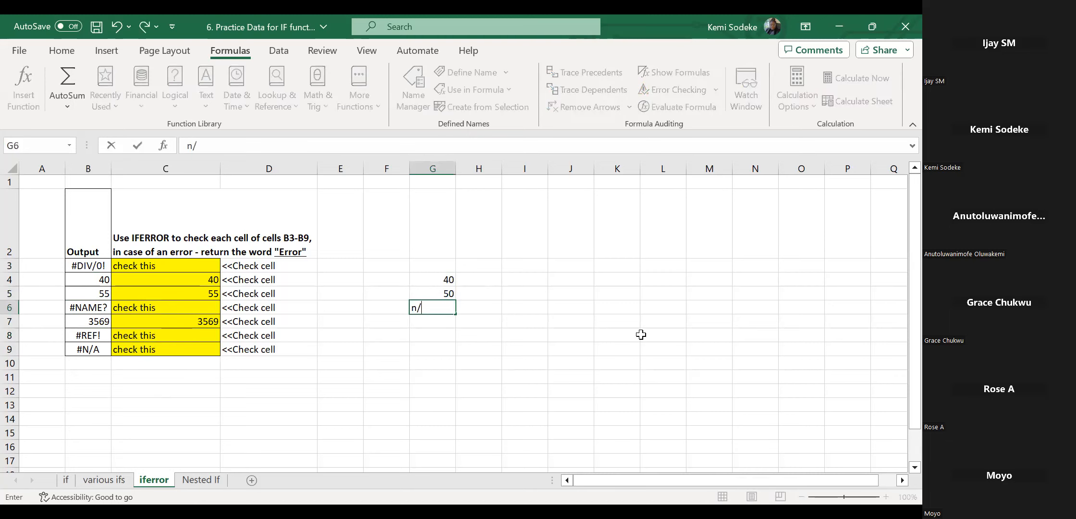
type("a")
key("Return")
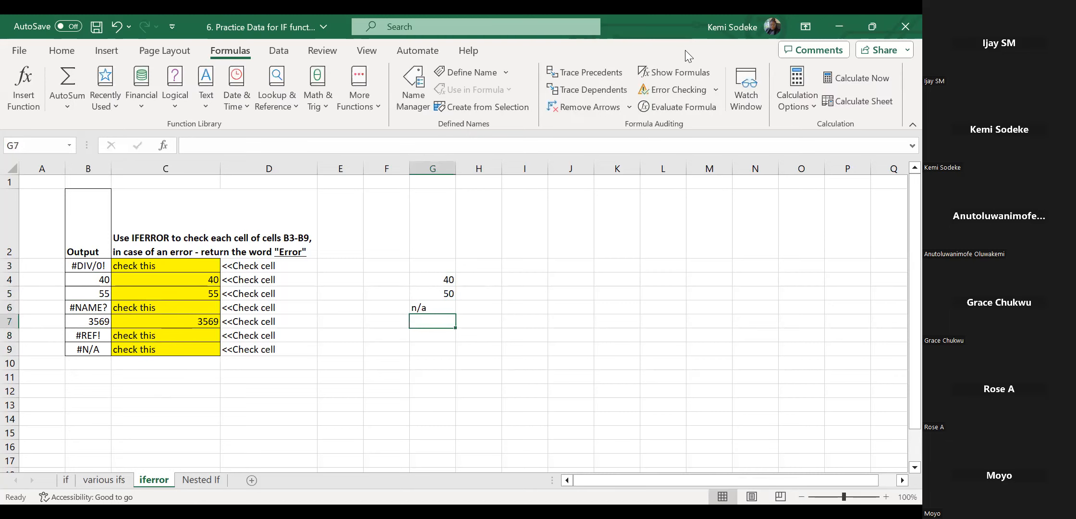
Total G4:G6 with AutoSum in G7.
left_click(62, 51)
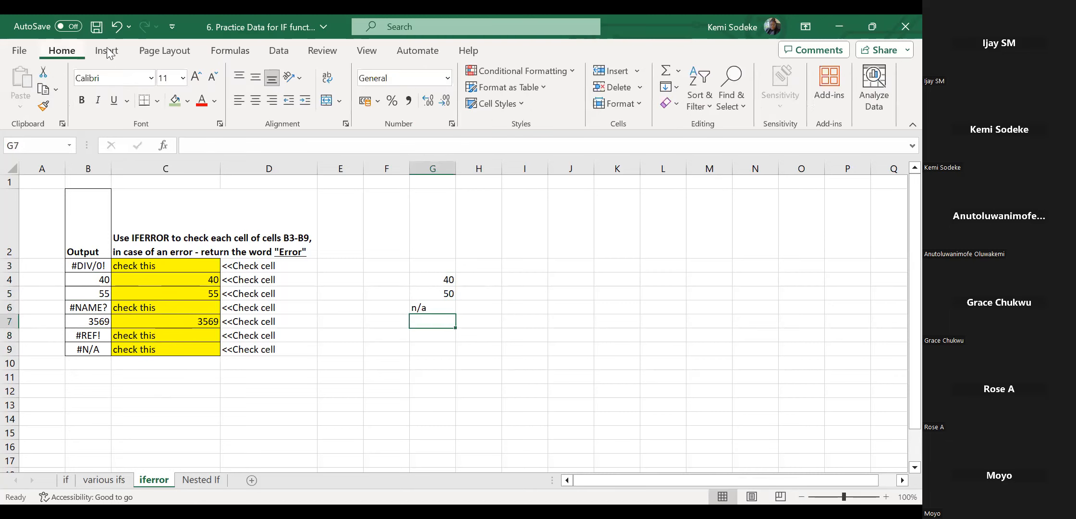
left_click(665, 72)
key("Return")
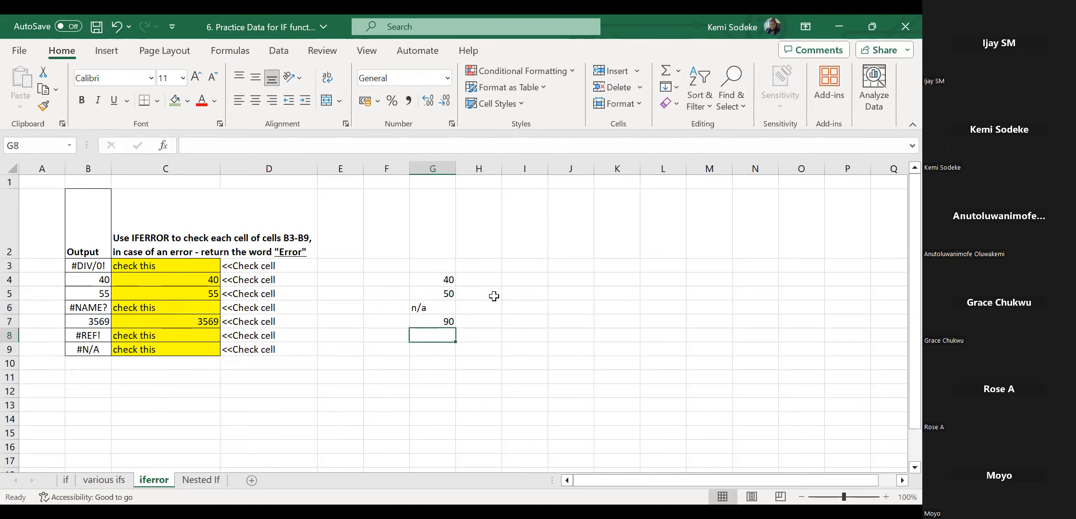
left_click(437, 319)
Replace G6 with the #N/A error copied from B9.
left_click(431, 307)
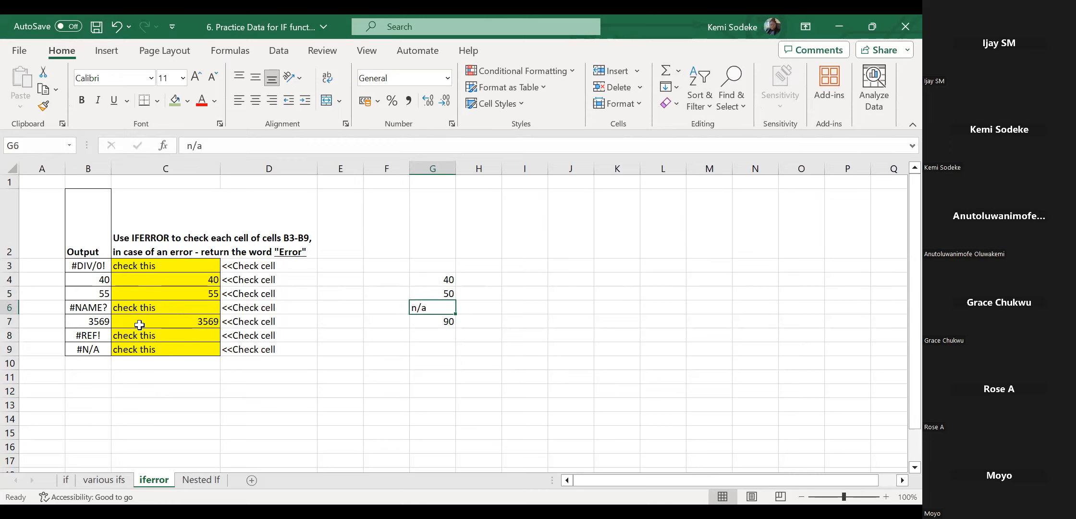
left_click(89, 350)
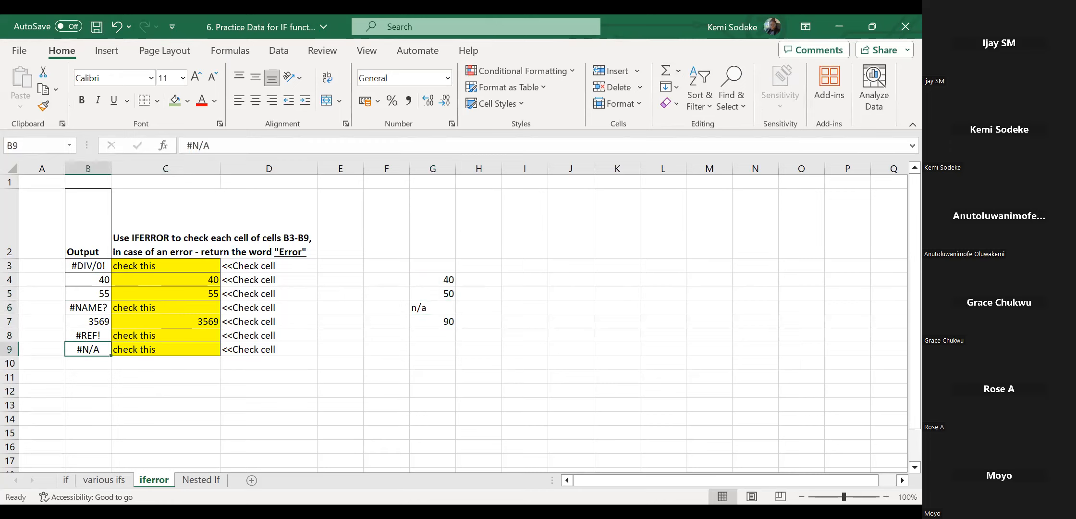
key("ctrl+c")
left_click(425, 307)
key("Return")
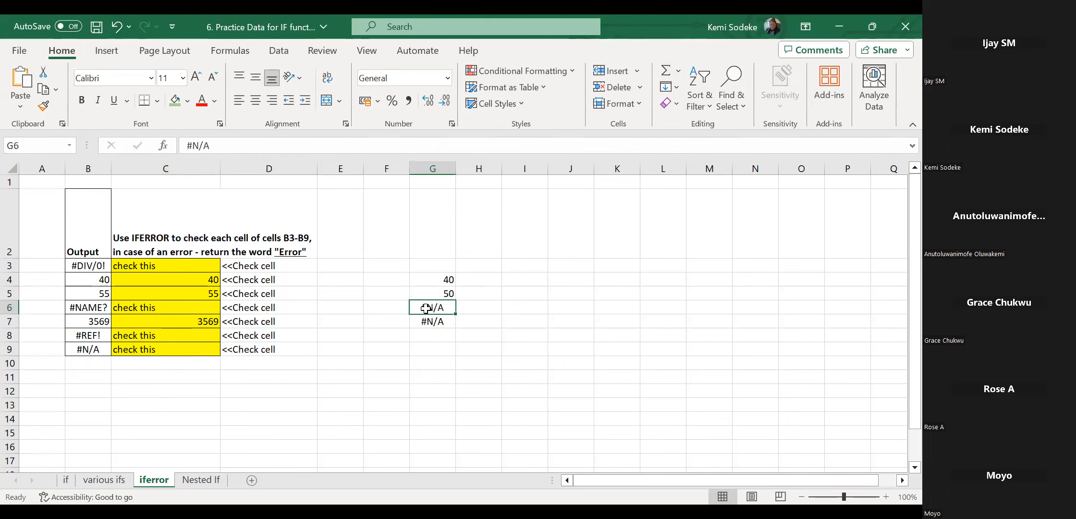
Confirm the G7 total now shows #N/A and copy its SUM formula to H7.
left_click(443, 322)
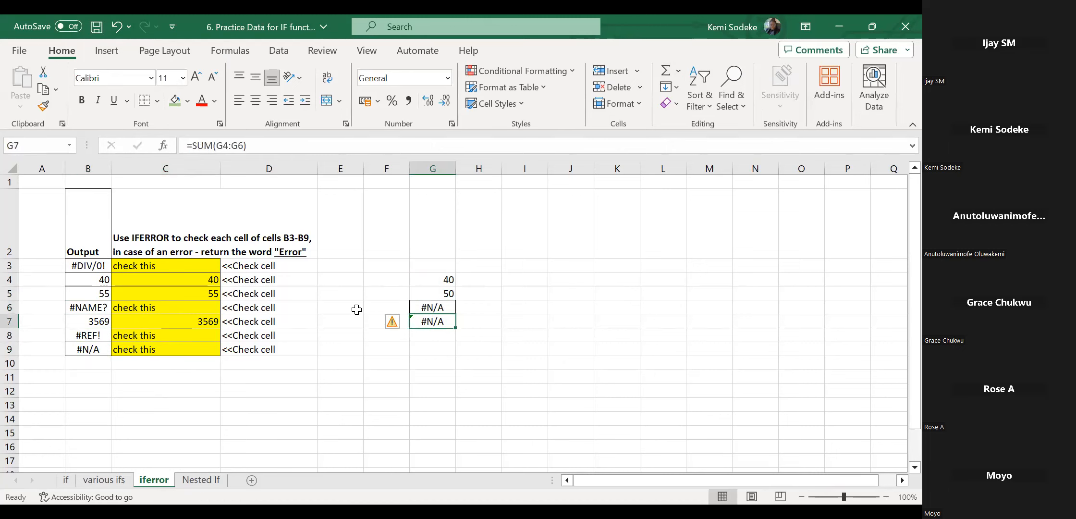
left_click(426, 309)
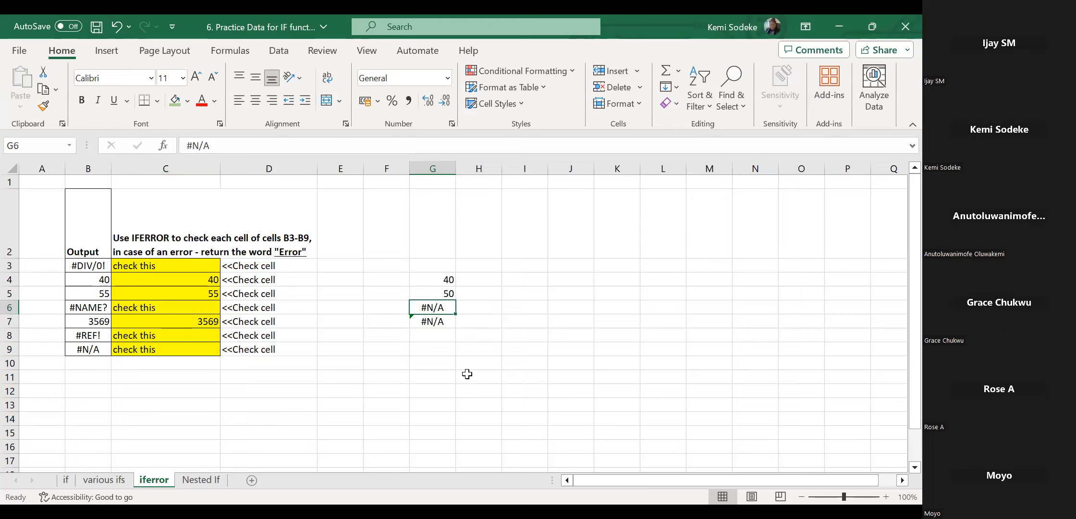
left_click(445, 322)
left_click_drag(457, 327, 487, 324)
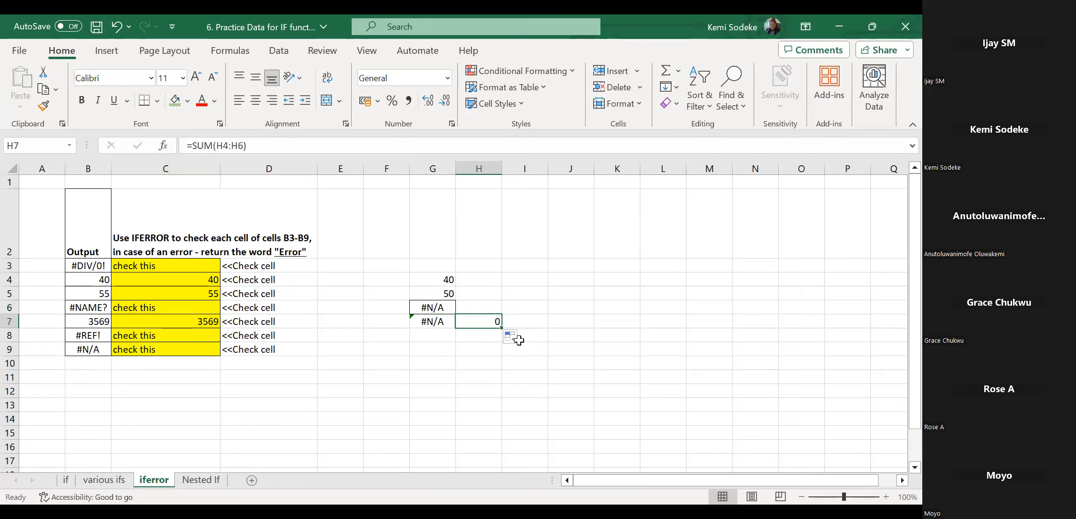
Enter =IFERROR(G4,0) in H4.
left_click(480, 284)
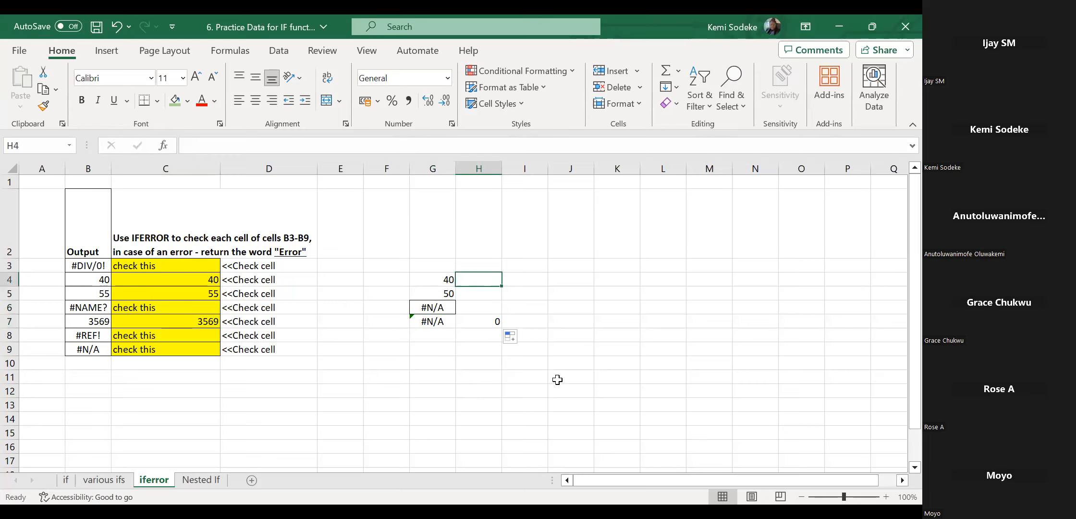
type("=")
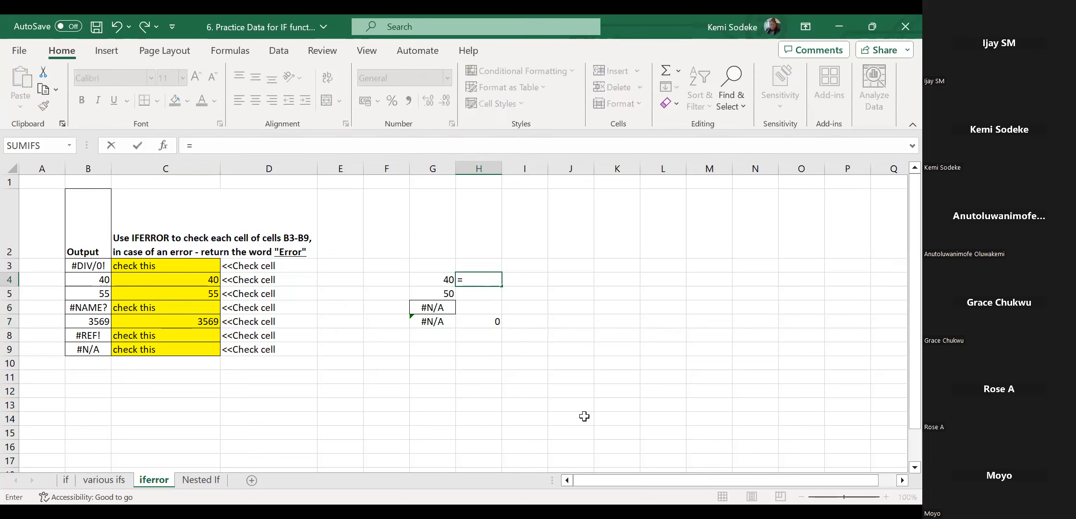
type("iferror")
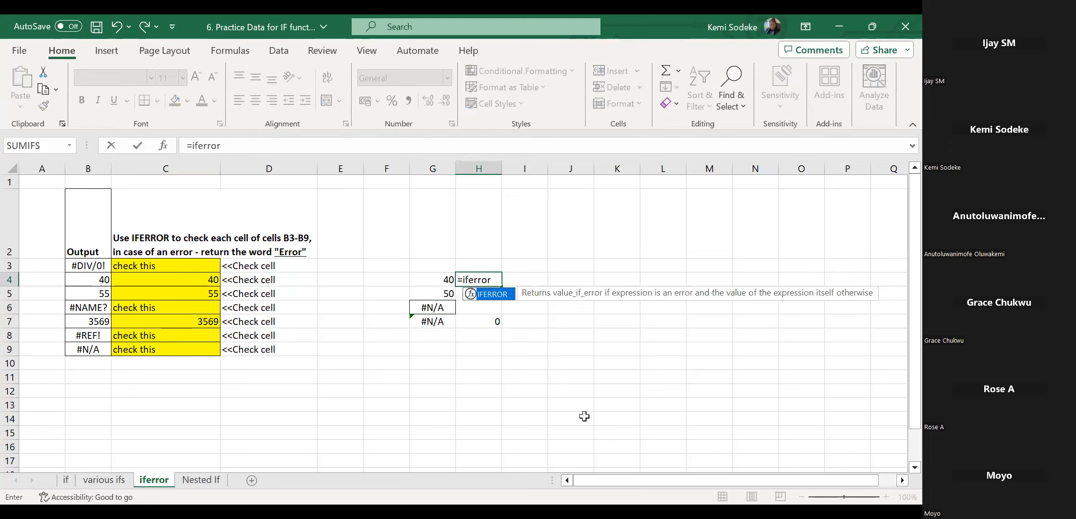
type("(")
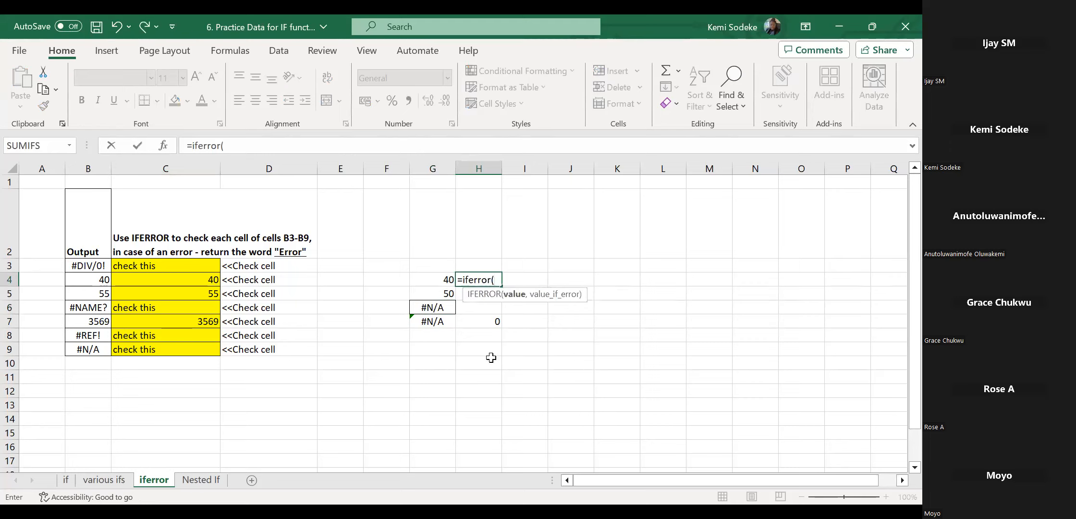
left_click(439, 276)
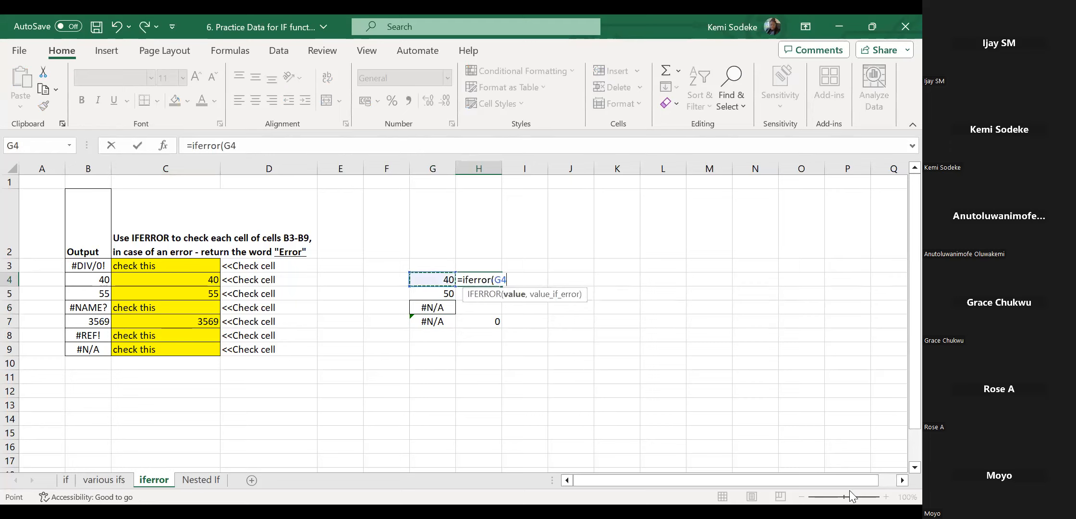
type(",")
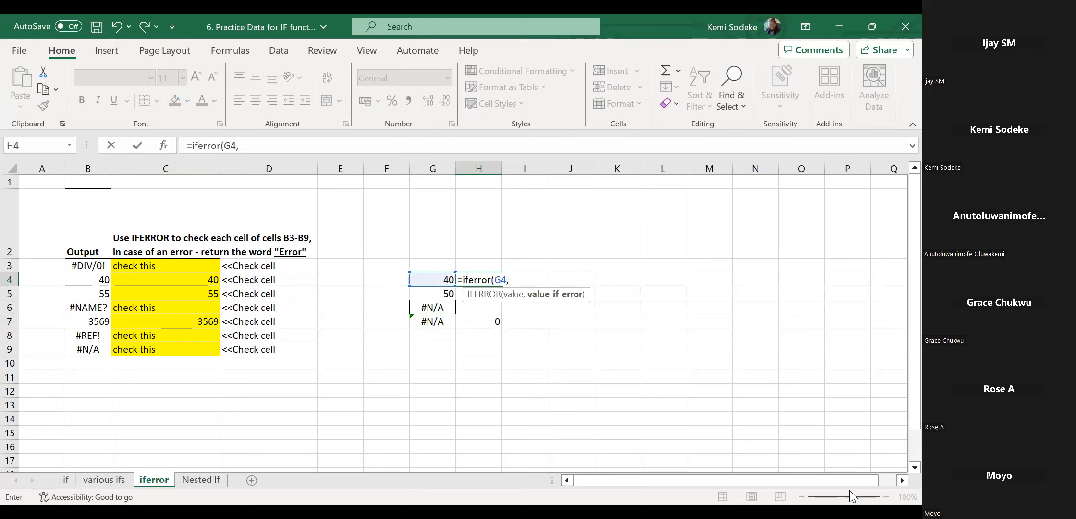
type("0)")
key("Return")
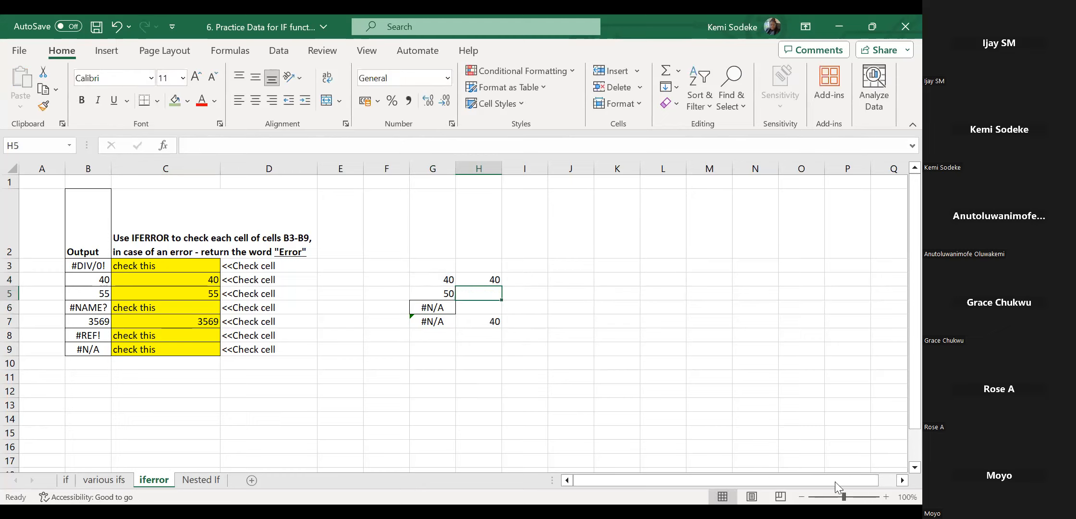
Fill the IFERROR formula down to H6 and make the H7 total of 90 bold.
left_click(487, 281)
left_click_drag(501, 287, 501, 310)
left_click(428, 308)
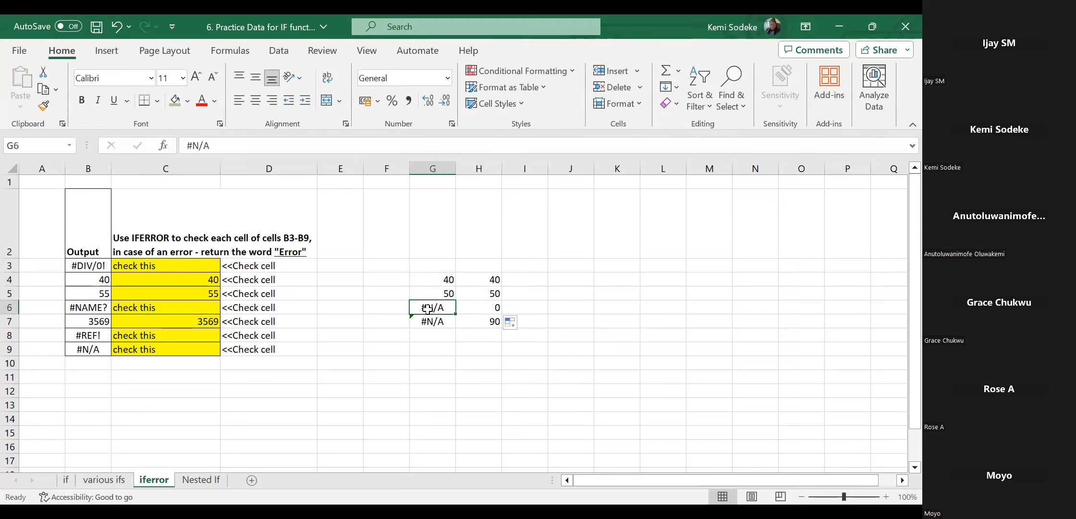
left_click(486, 310)
left_click(488, 322)
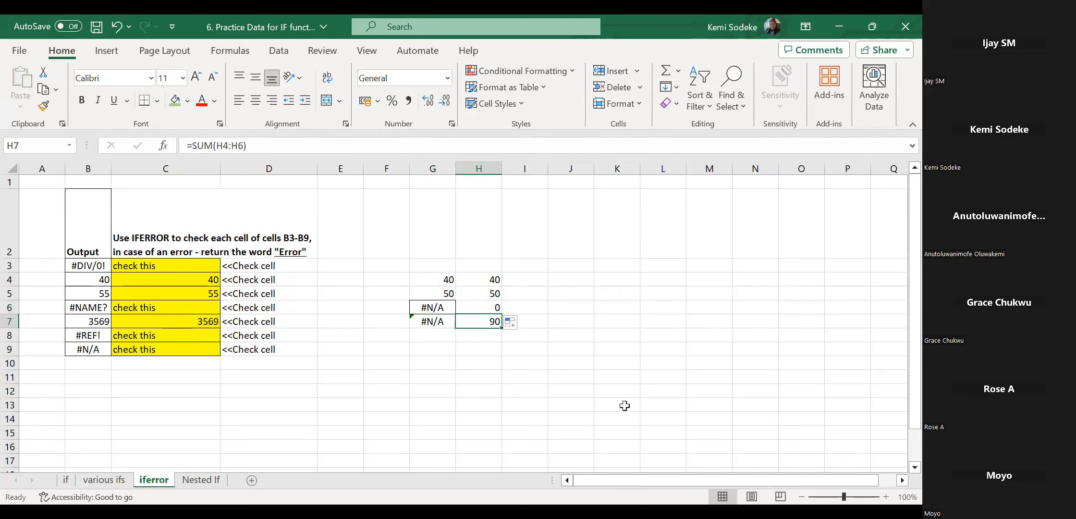
key("ctrl+b")
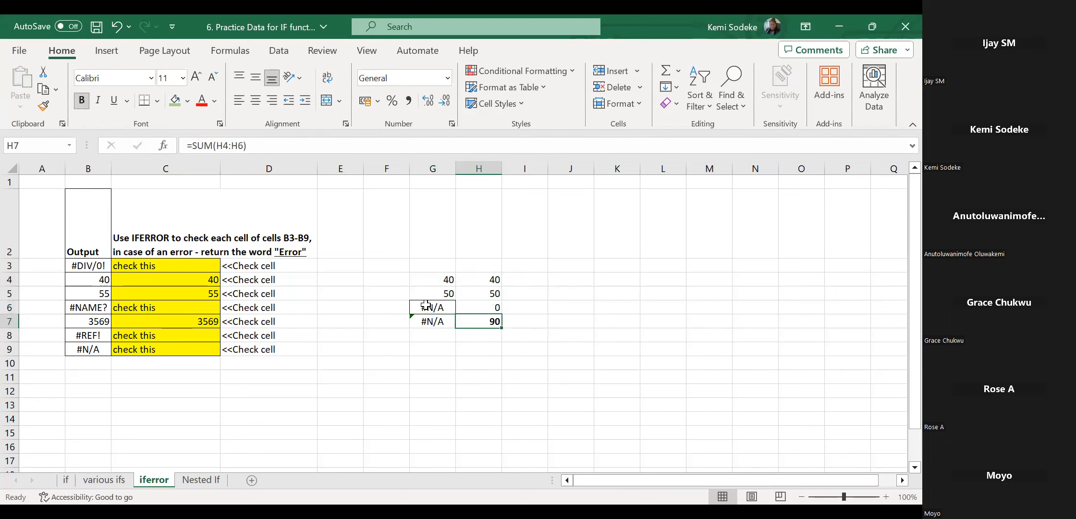
left_click(485, 307)
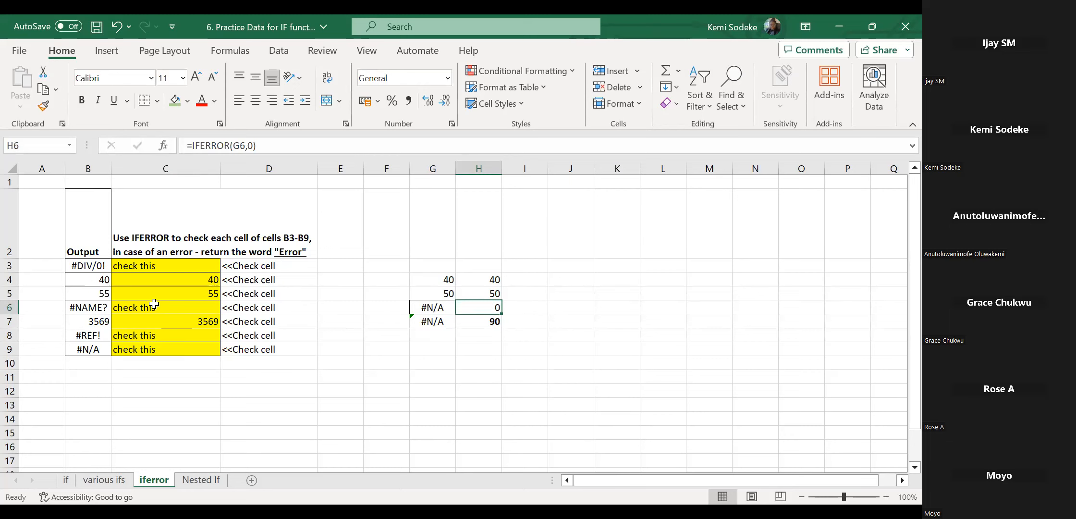
Clear the old formulas from C3:C9.
left_click(177, 267)
left_click_drag(178, 268, 169, 346)
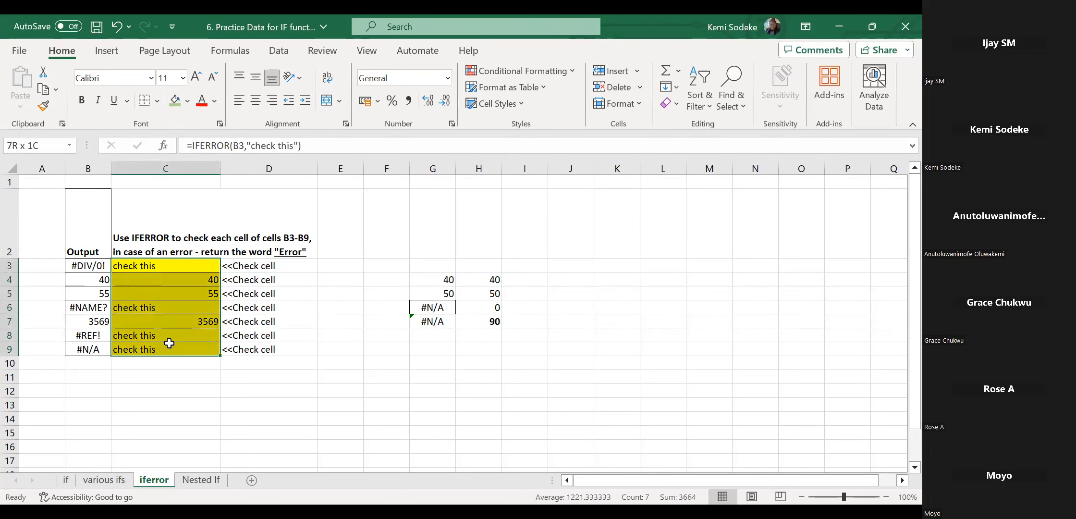
key("Delete")
left_click(253, 388)
Enter =IFERROR(B3,"") in C3.
left_click(155, 269)
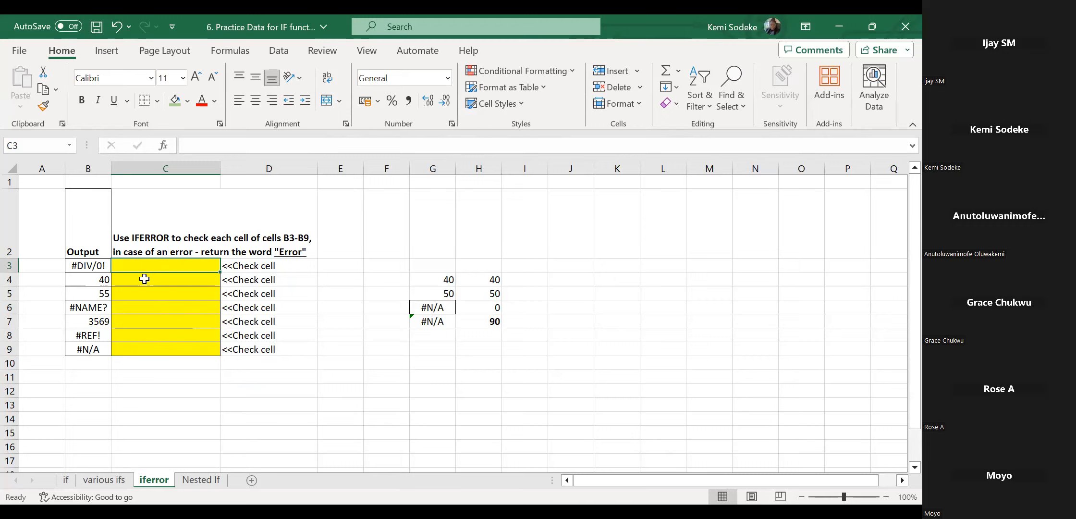
type("=")
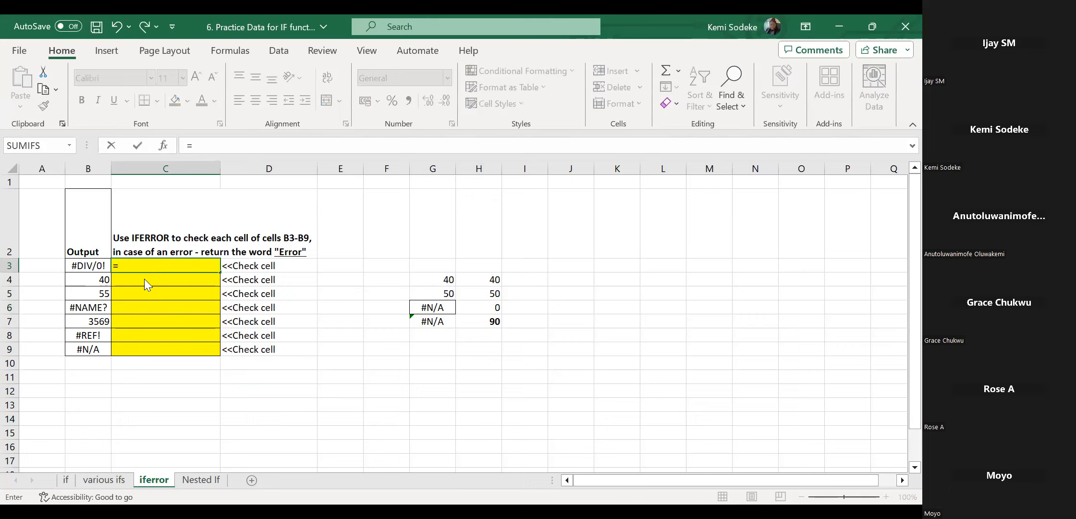
type("iferror")
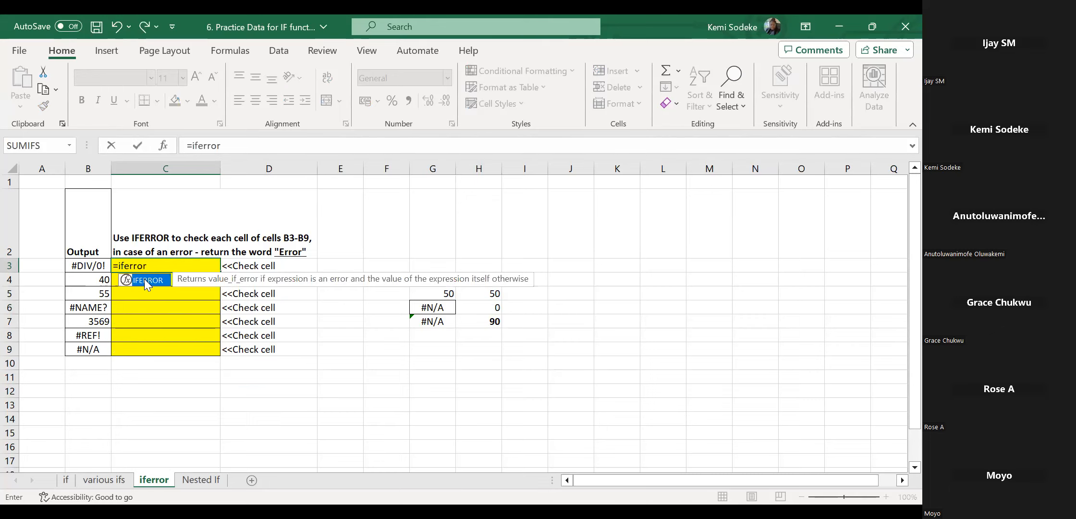
type("(")
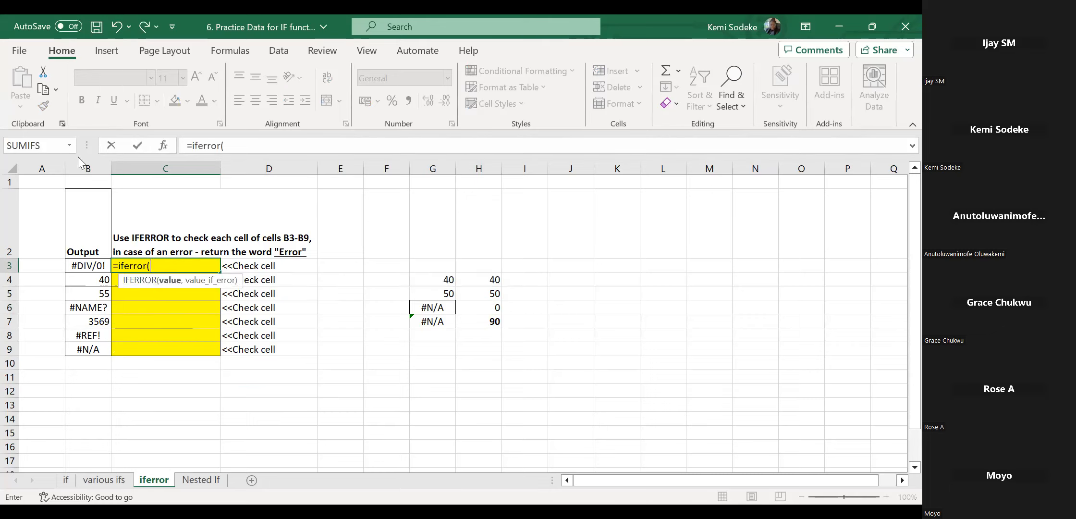
left_click(89, 266)
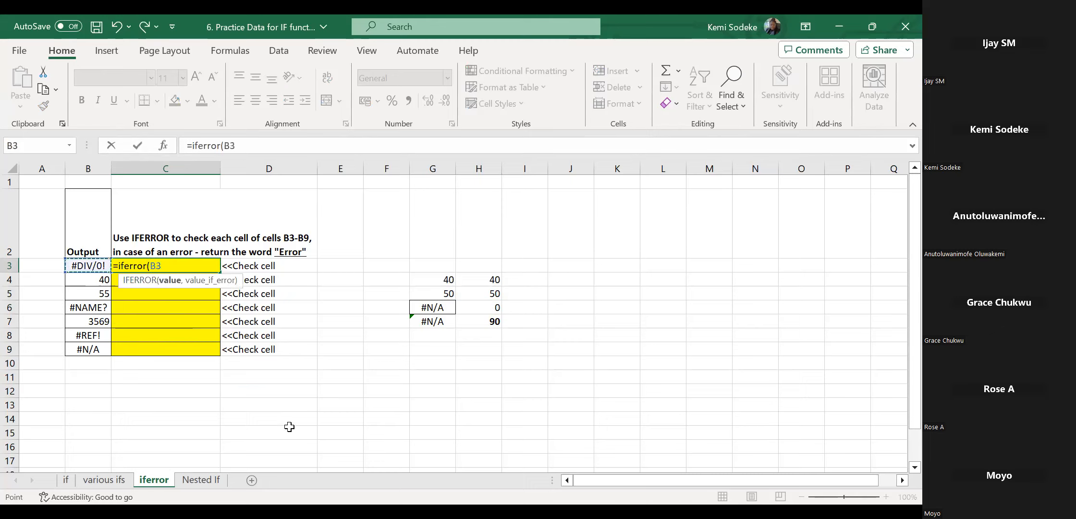
type(",")
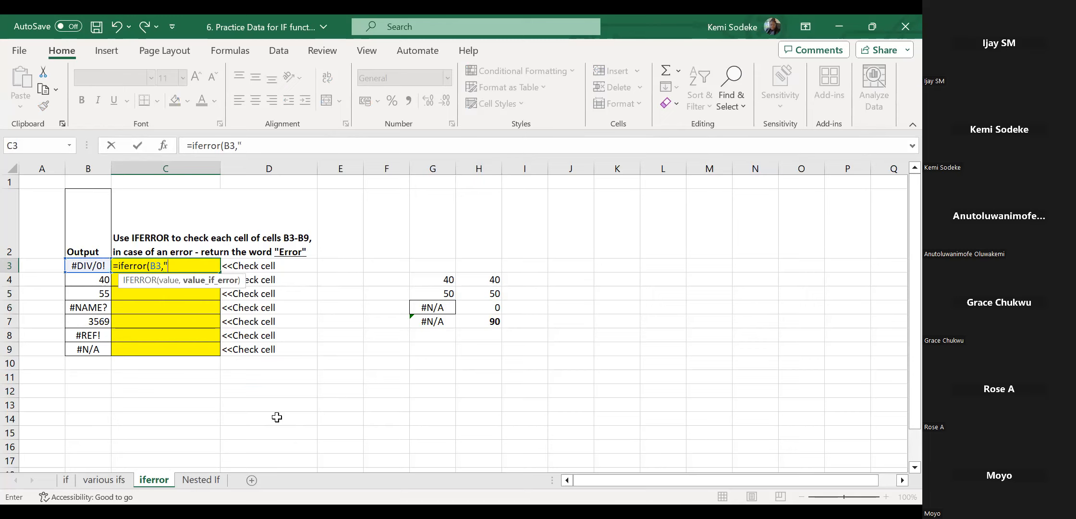
type("\"\")")
key("Return")
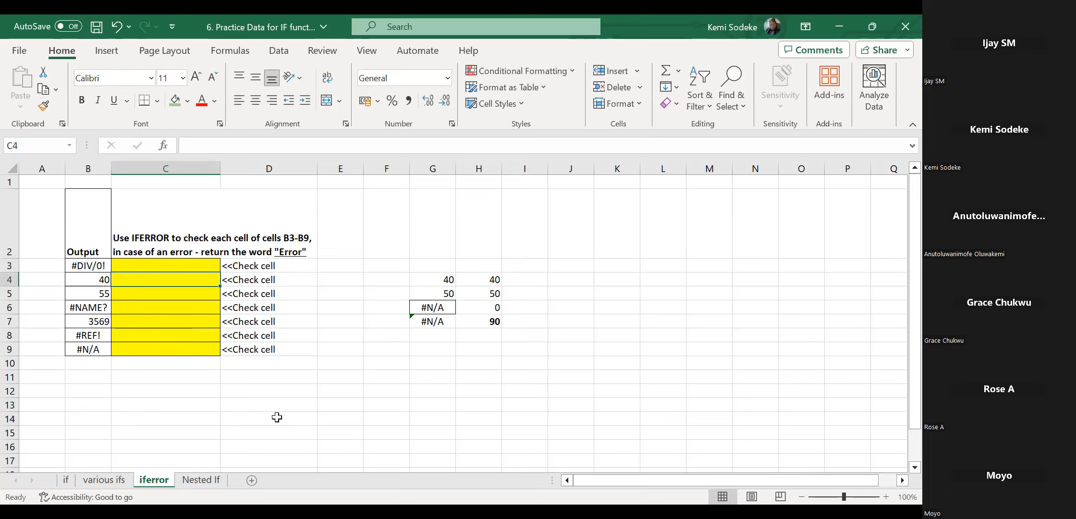
Fill the C3 formula down to C9, leaving error rows blank.
left_click(139, 265)
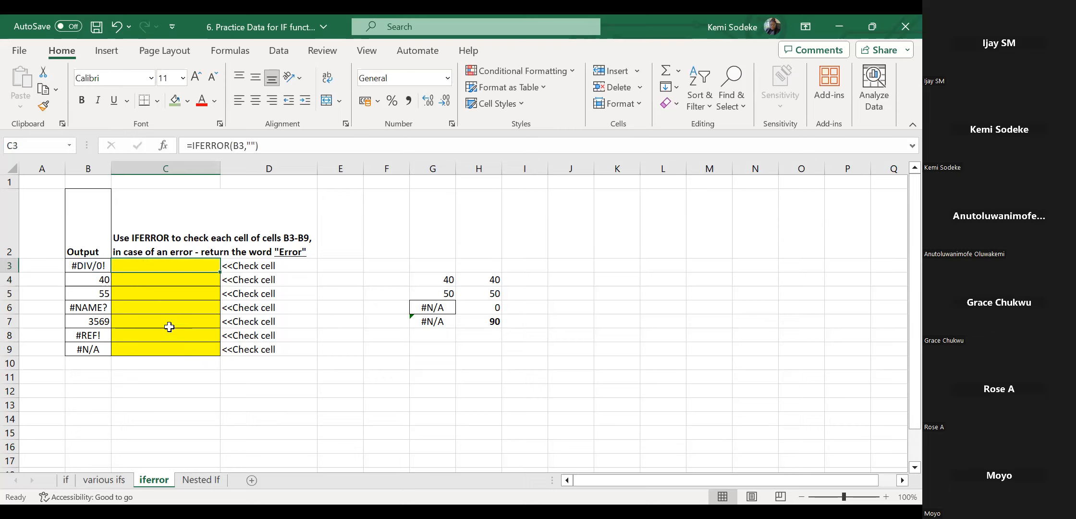
left_click(164, 278)
left_click(170, 266)
left_click_drag(219, 273, 216, 351)
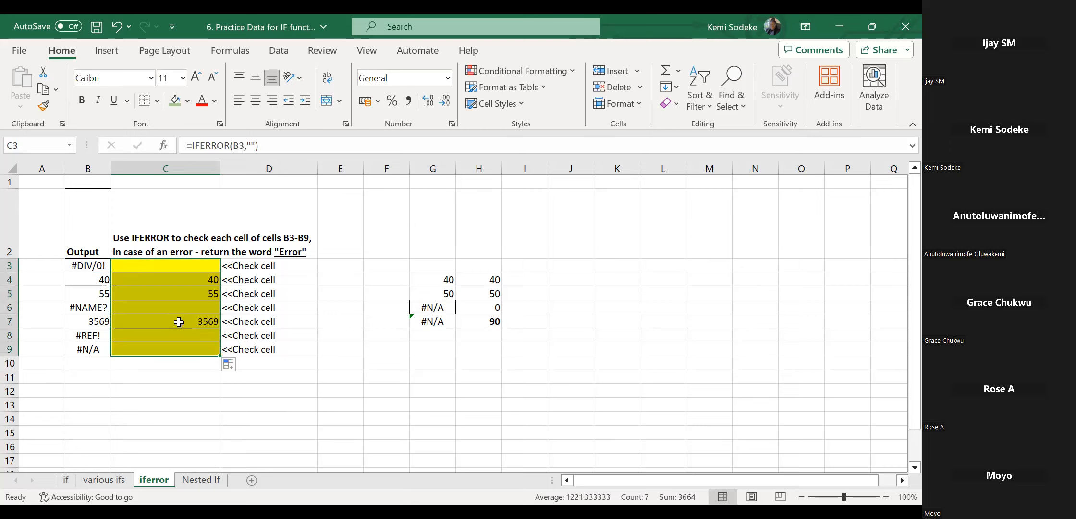
left_click(198, 308)
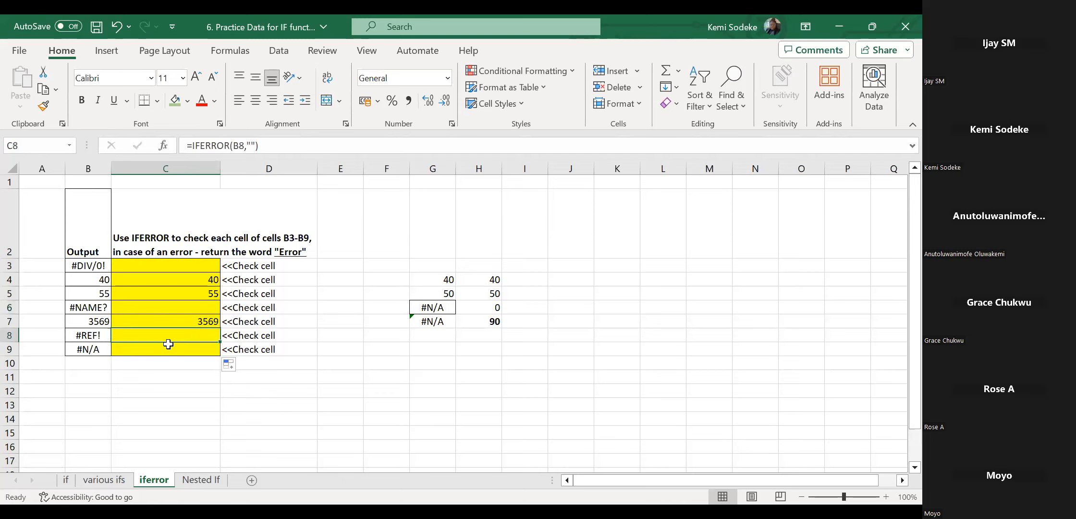
left_click(185, 278)
left_click(184, 268)
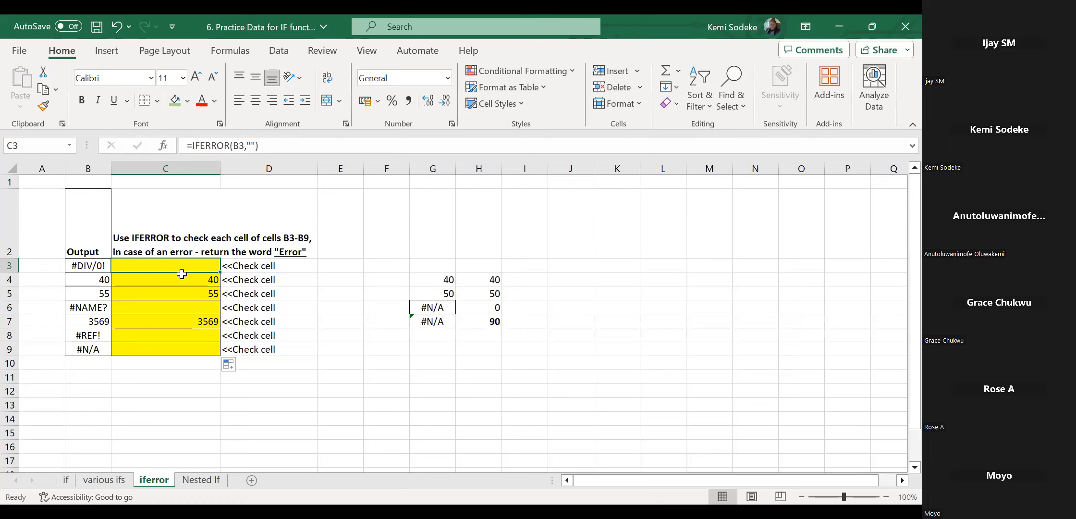
Clear the formulas from C3:C9.
left_click_drag(192, 268, 182, 353)
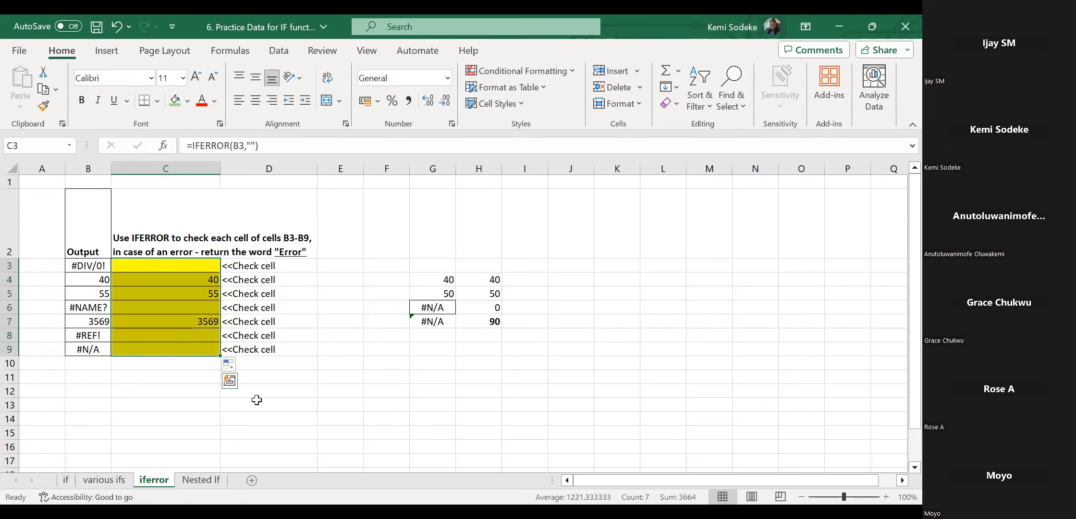
key("Delete")
left_click(187, 266)
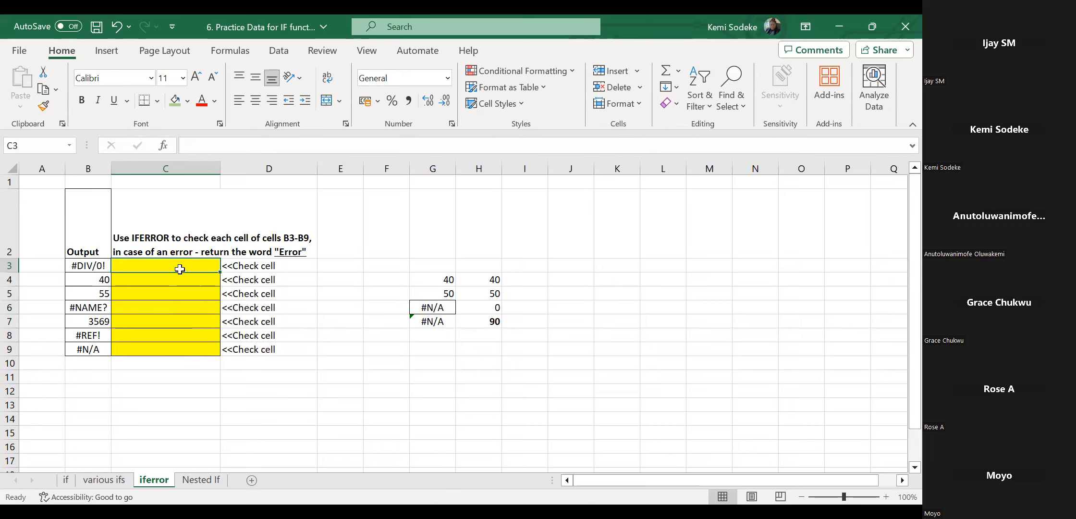
Enter =IFERROR(B3,"error") in C3 so it shows 'error' for the #DIV/0! value.
type("=")
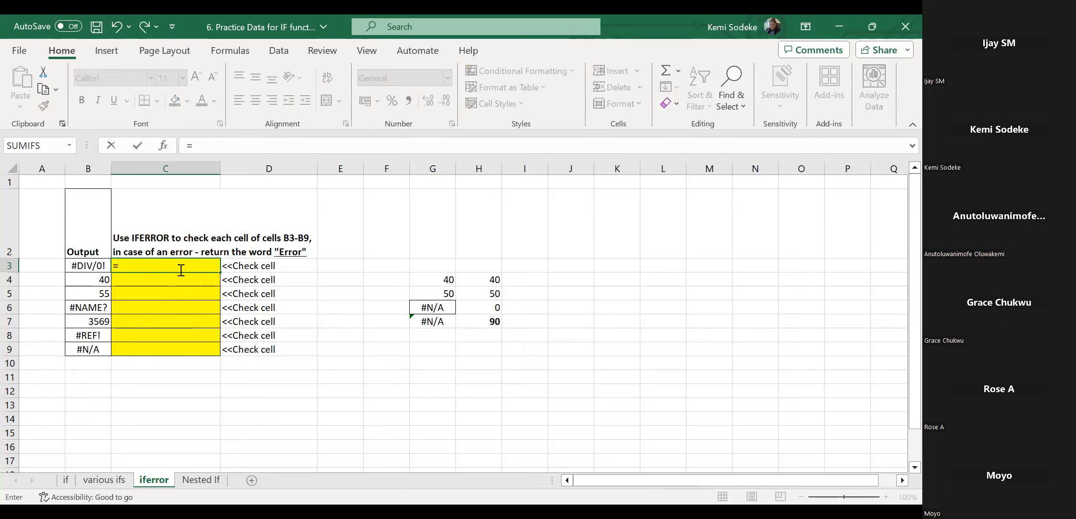
type("iferror")
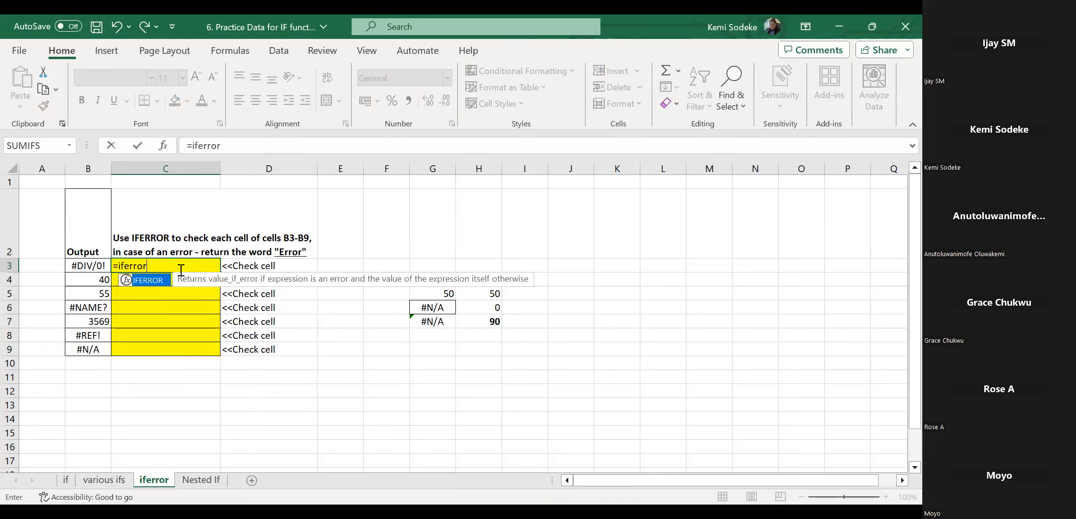
type("(")
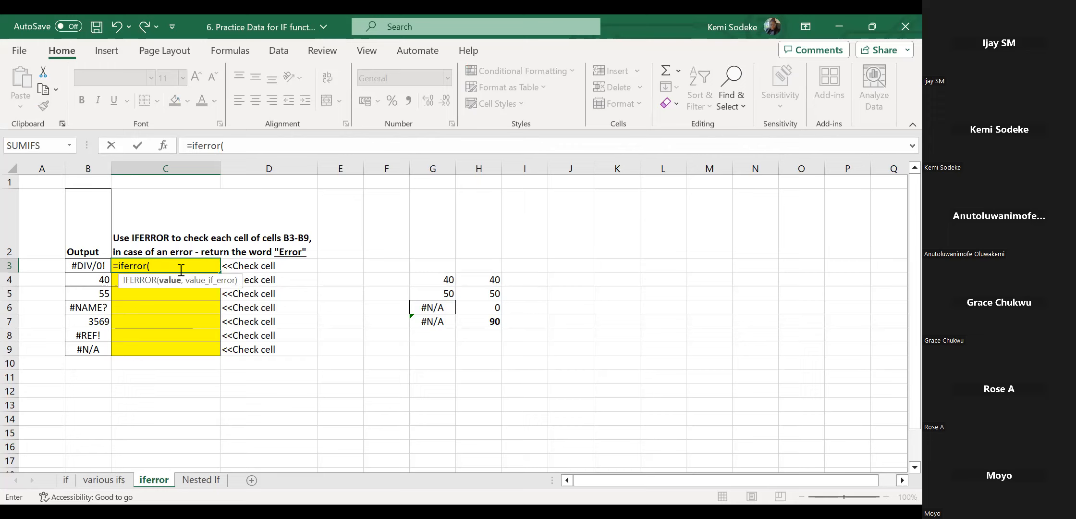
left_click(92, 266)
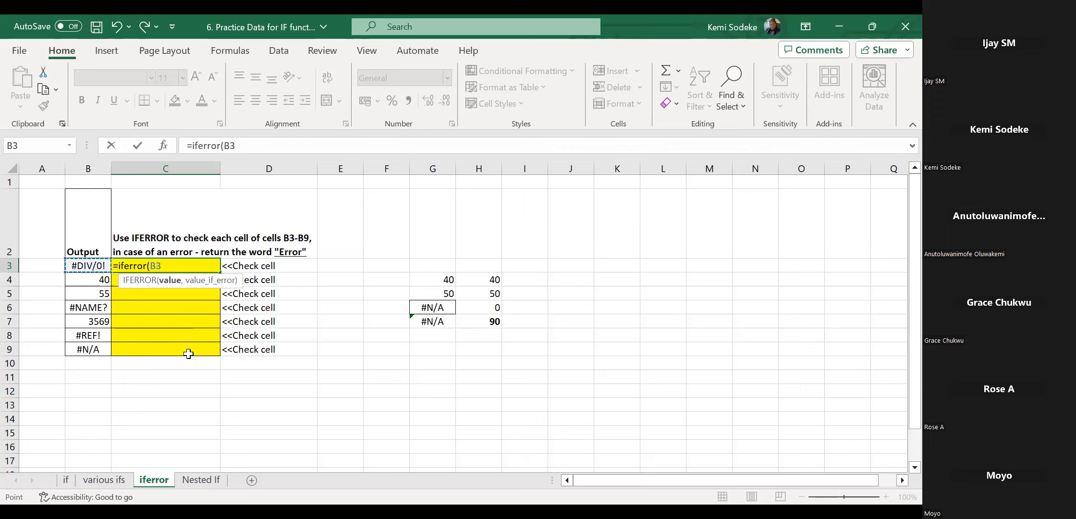
type(",")
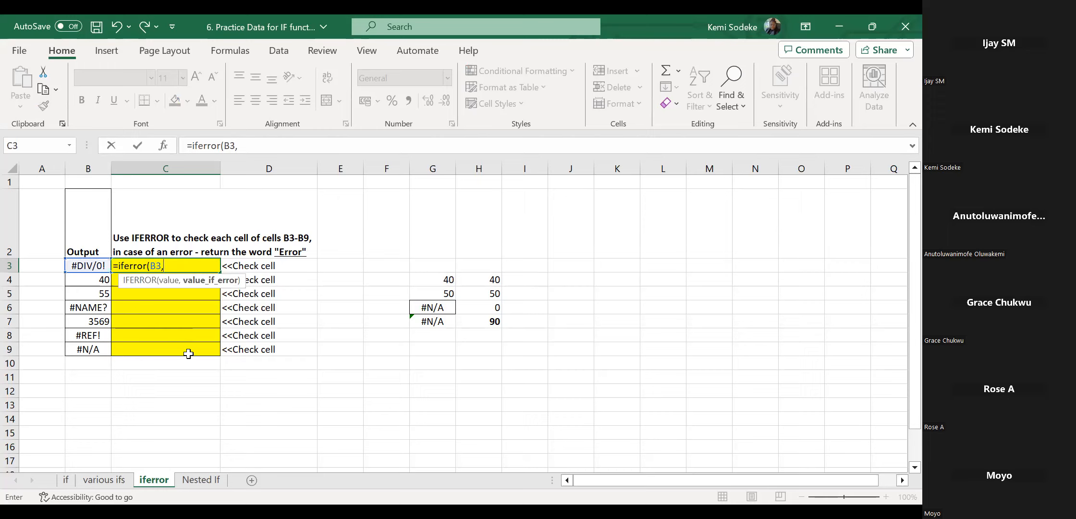
type("\"error\")")
key("Return")
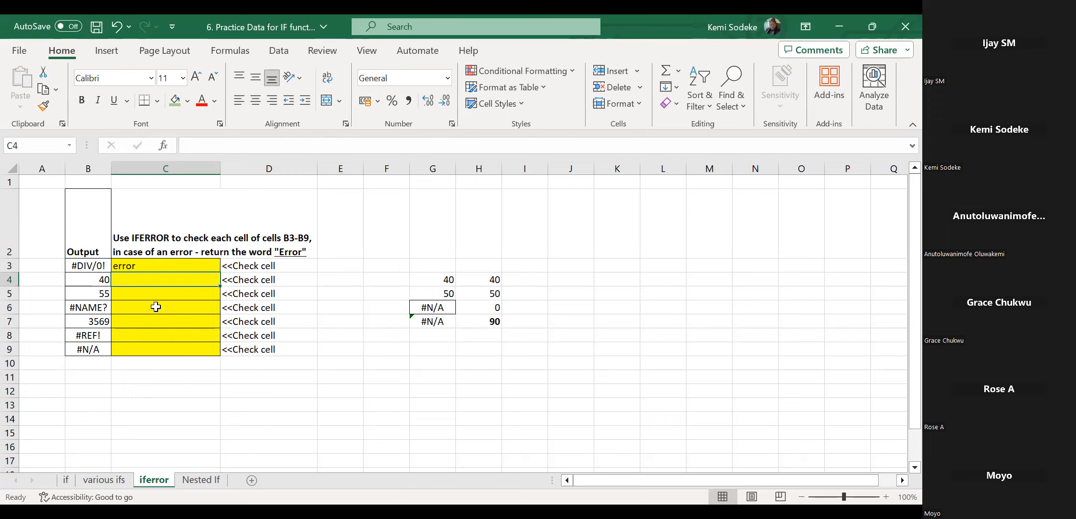
left_click(146, 268)
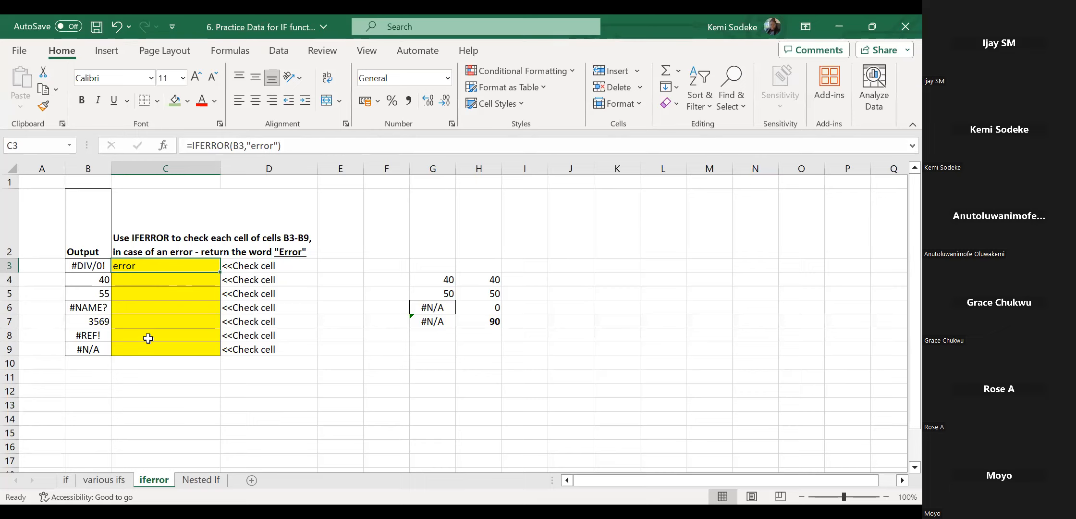
left_click(277, 139)
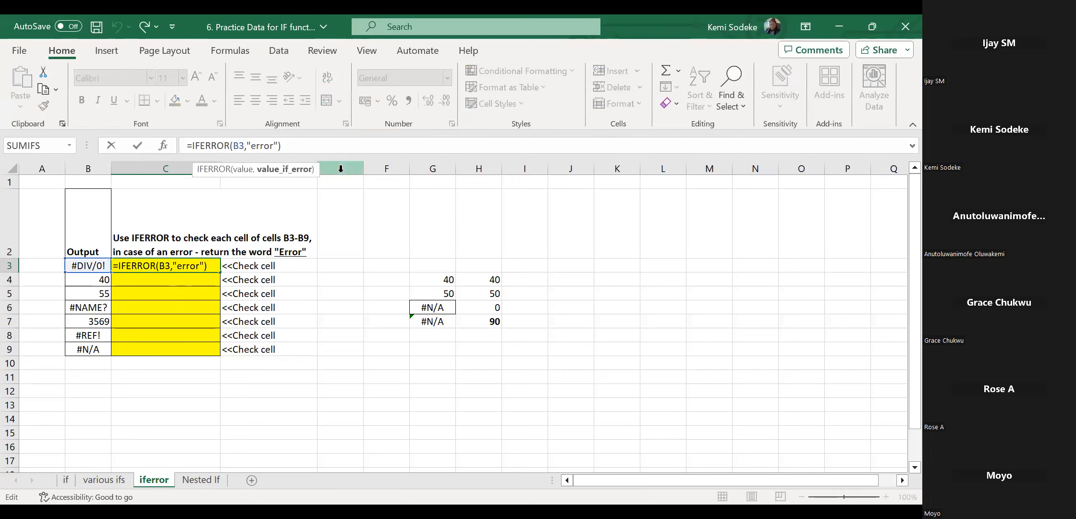
left_click(250, 144)
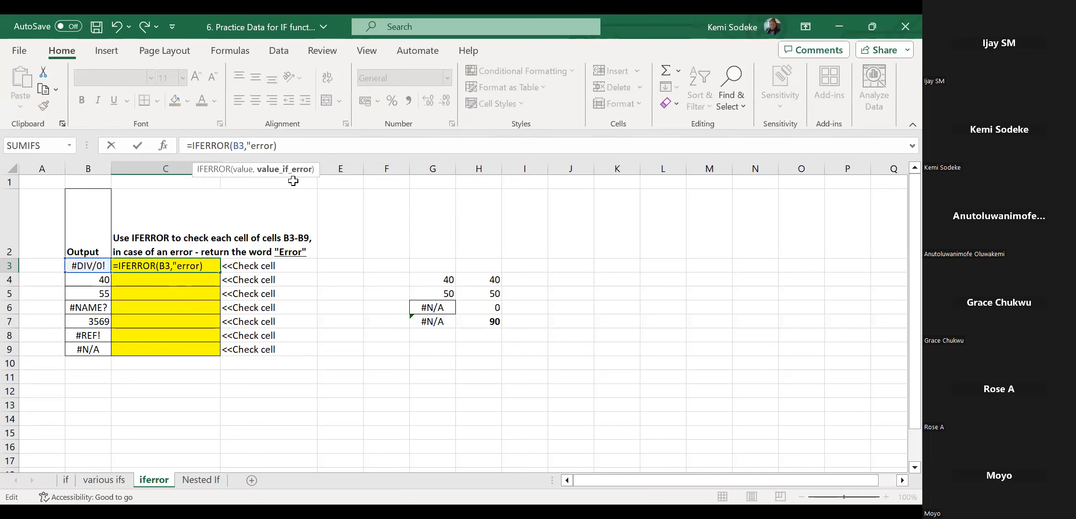
key("BackSpace")
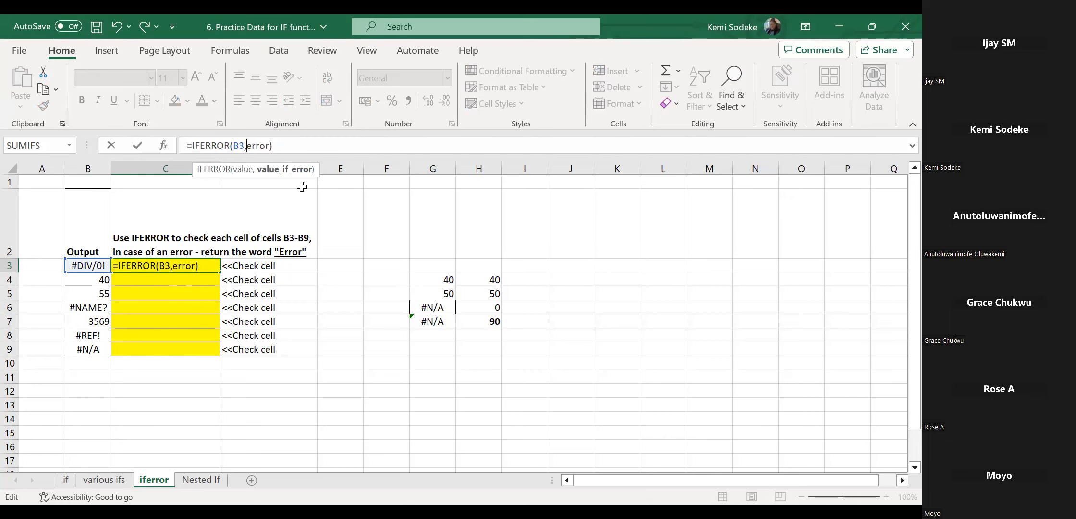
key("Return")
left_click(186, 267)
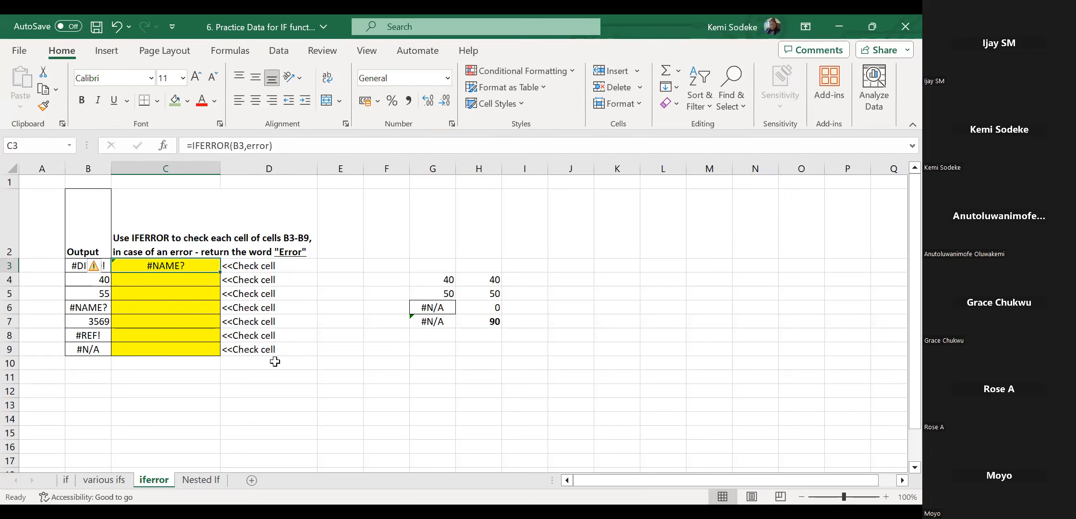
left_click(247, 146)
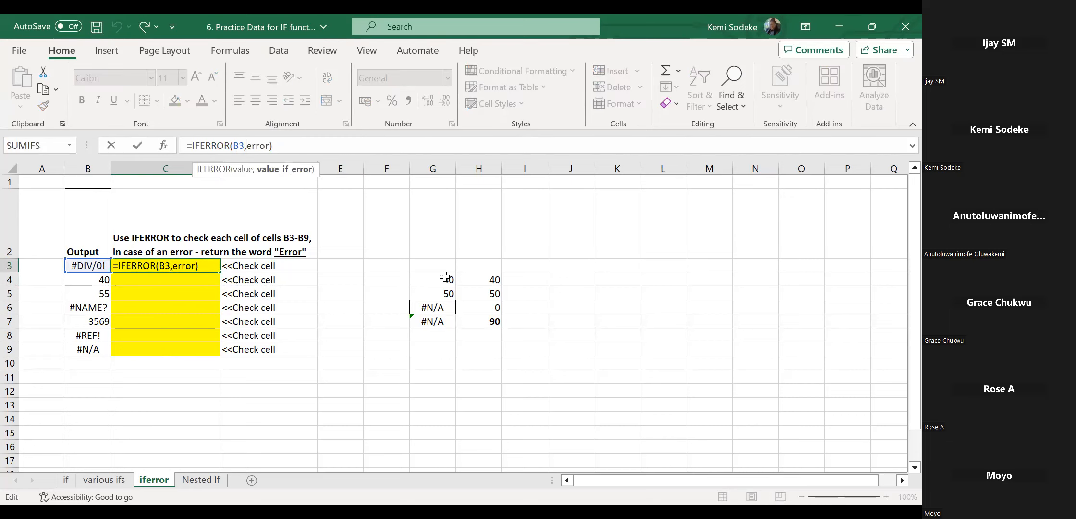
type("\"")
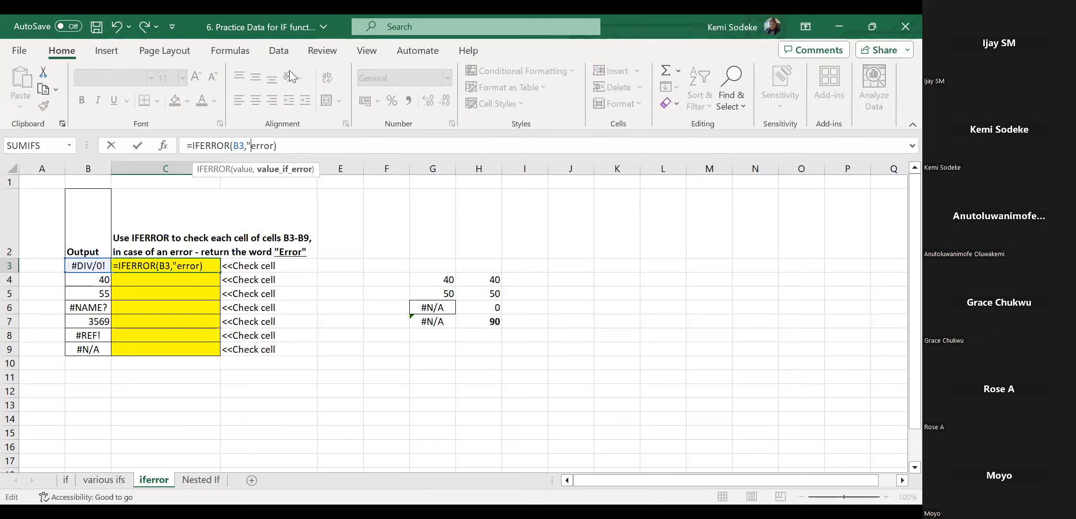
left_click(275, 145)
type("\"")
key("Return")
left_click(157, 266)
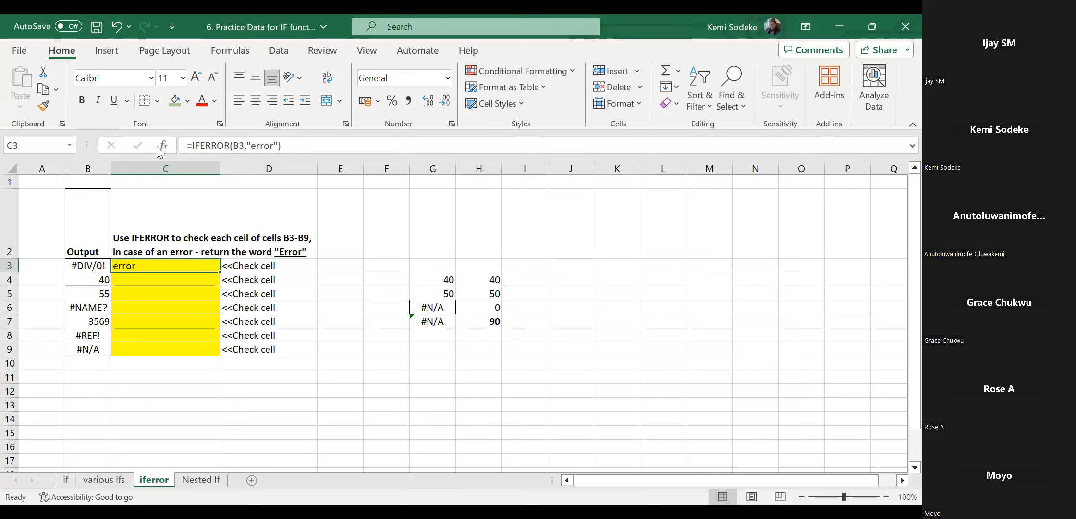
left_click(200, 388)
Fill C3's IFERROR formula down to C9 and compare with the errors in B3, B6, B8 and B9.
left_click(210, 269)
left_click_drag(223, 273, 215, 359)
left_click(79, 303)
left_click(88, 270)
left_click(88, 335)
left_click(88, 349)
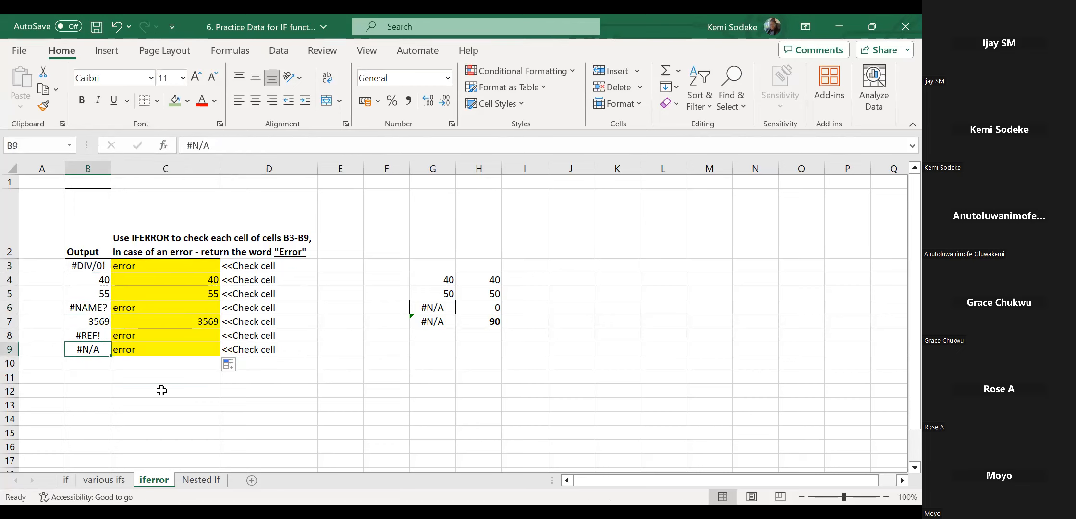
left_click(162, 390)
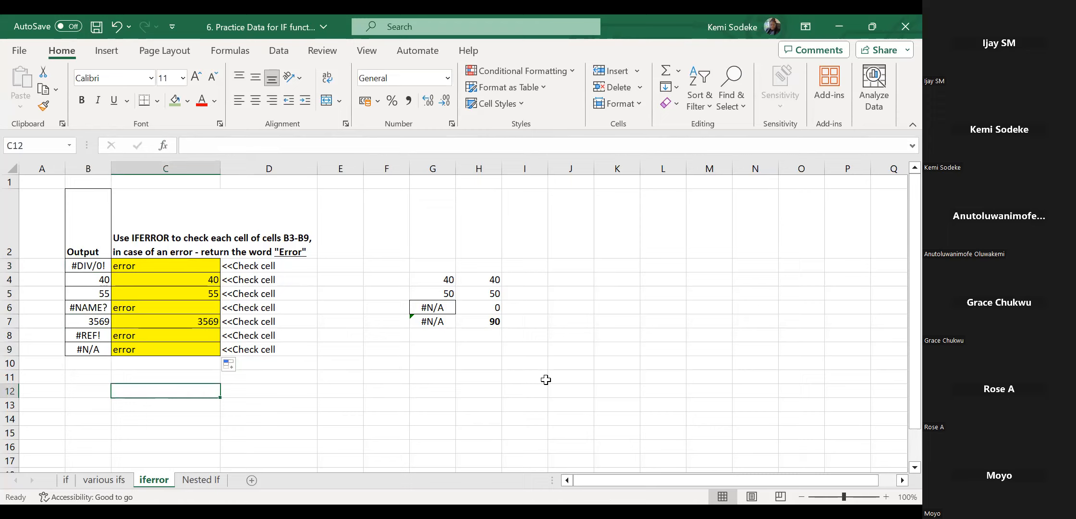
left_click(434, 362)
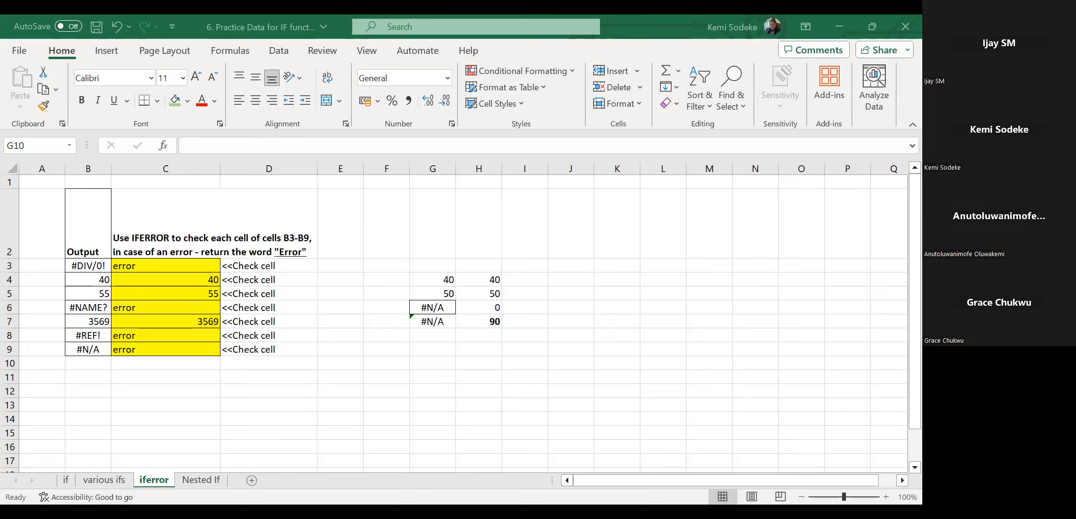
key("ctrl+Page_Down")
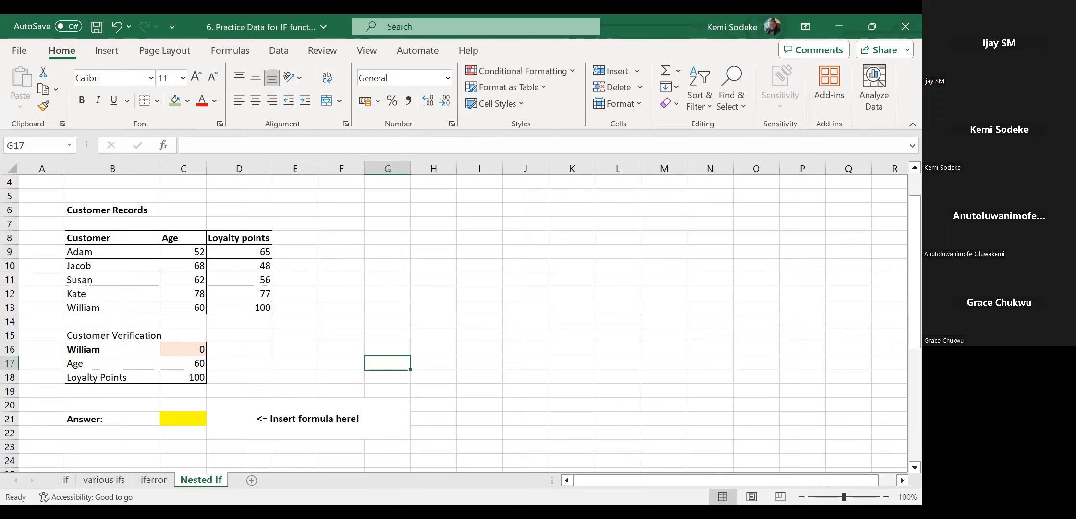
left_click(154, 479)
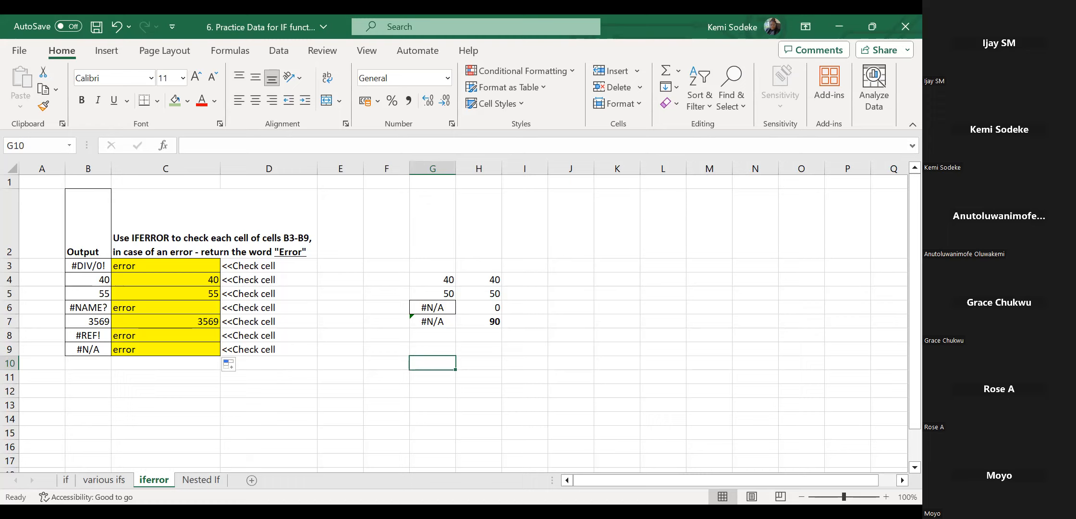
left_click(191, 409)
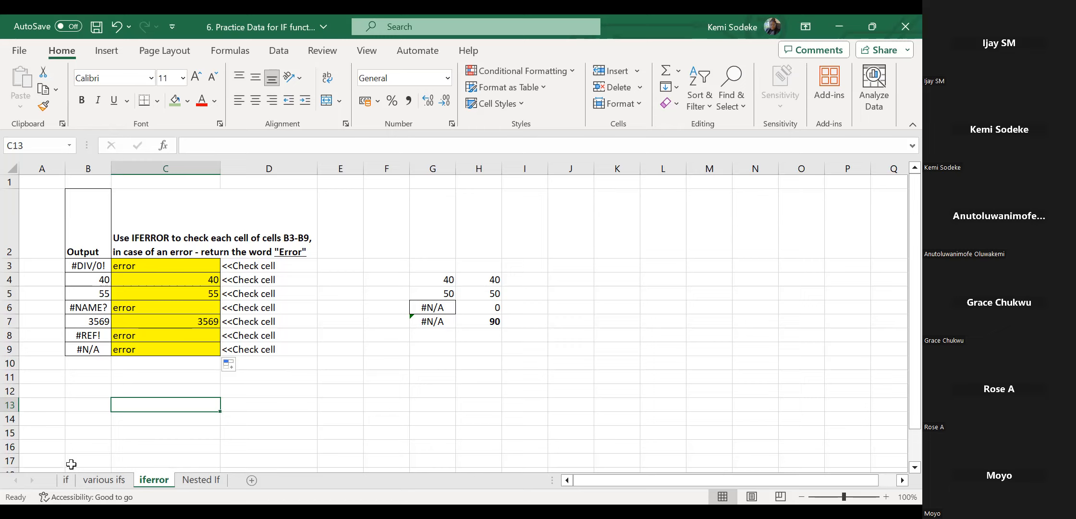
left_click(215, 429)
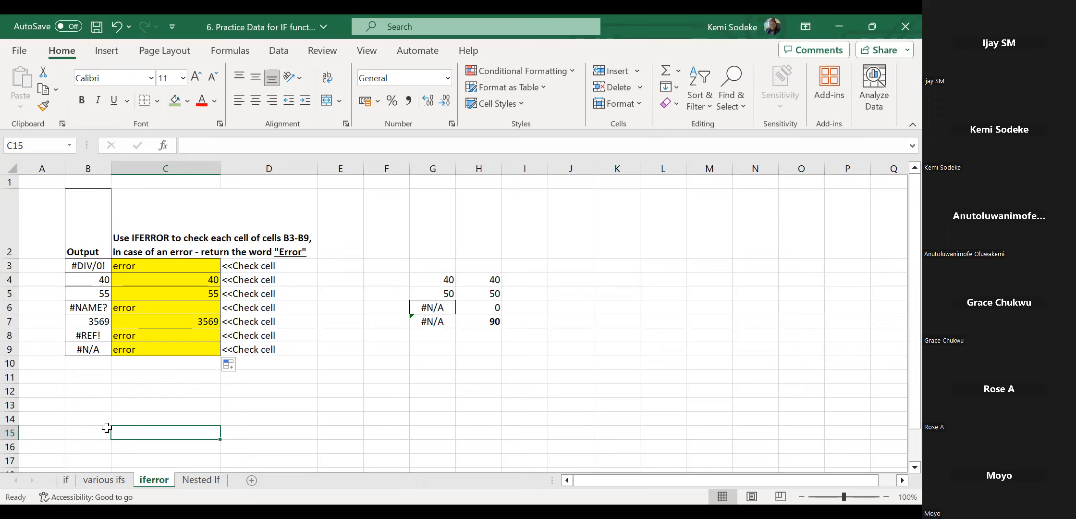
left_click(68, 478)
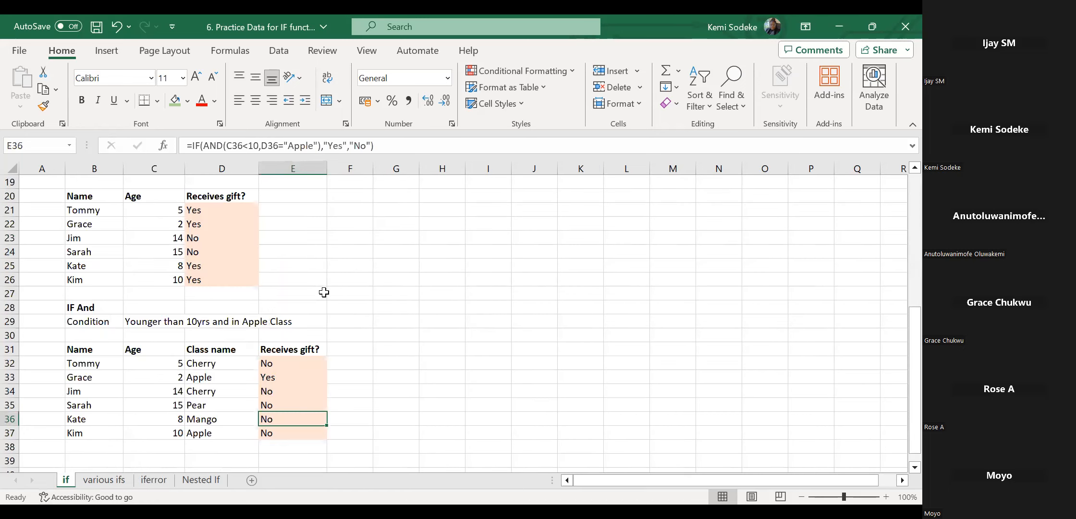
left_click(275, 364)
left_click(217, 211)
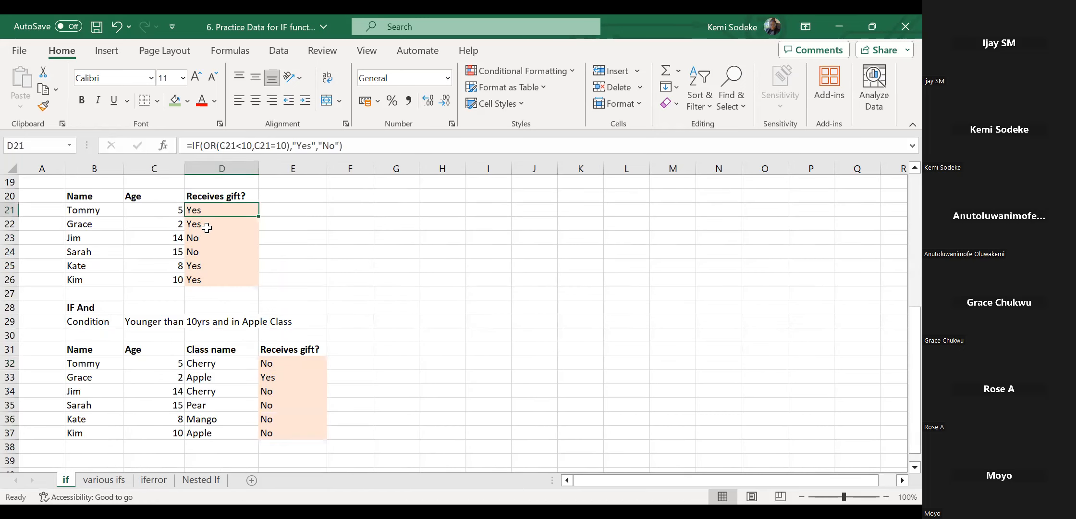
left_click_drag(211, 225, 211, 239)
left_click(103, 479)
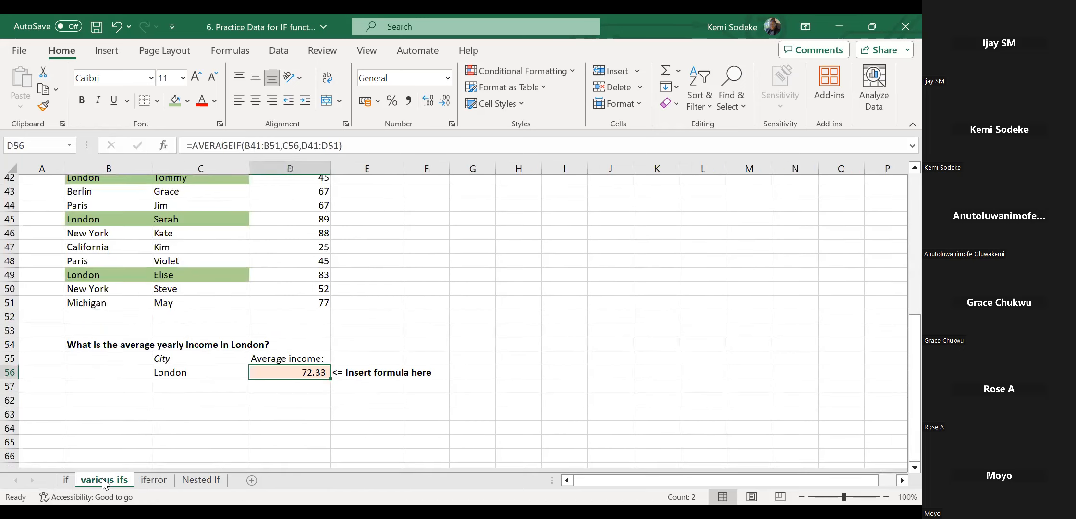
left_click(153, 480)
left_click(196, 479)
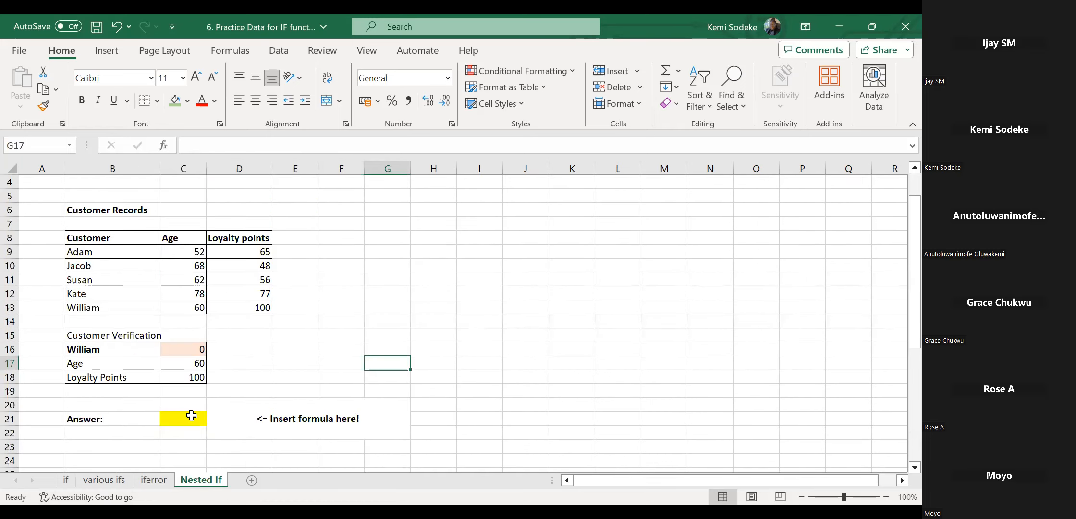
left_click(66, 480)
left_click(384, 335)
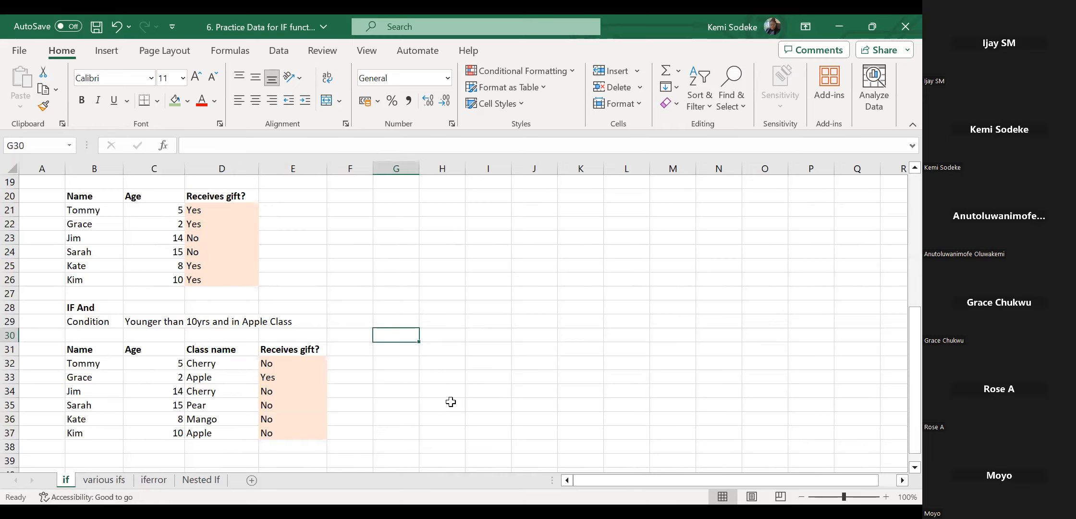
left_click(114, 481)
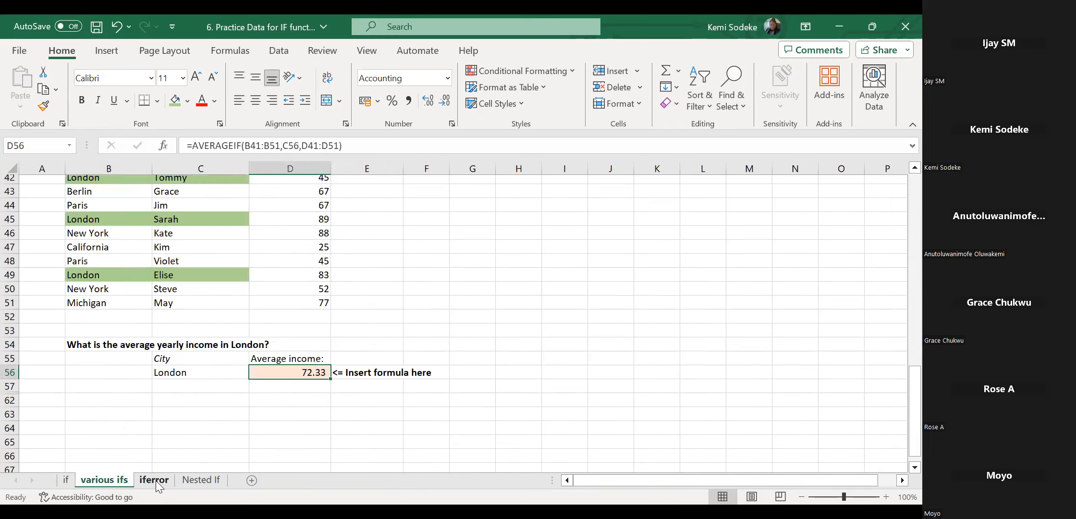
left_click(156, 480)
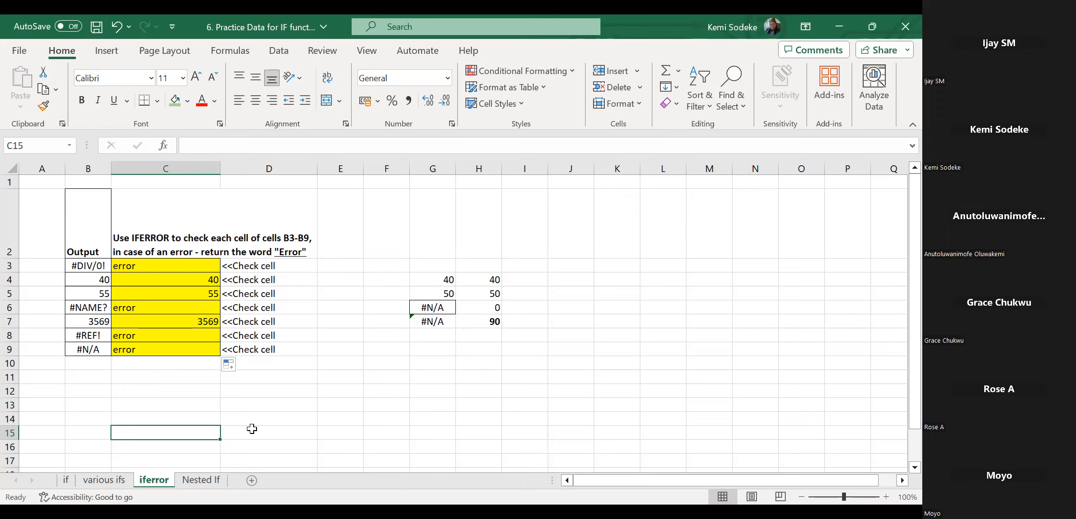
left_click(157, 380)
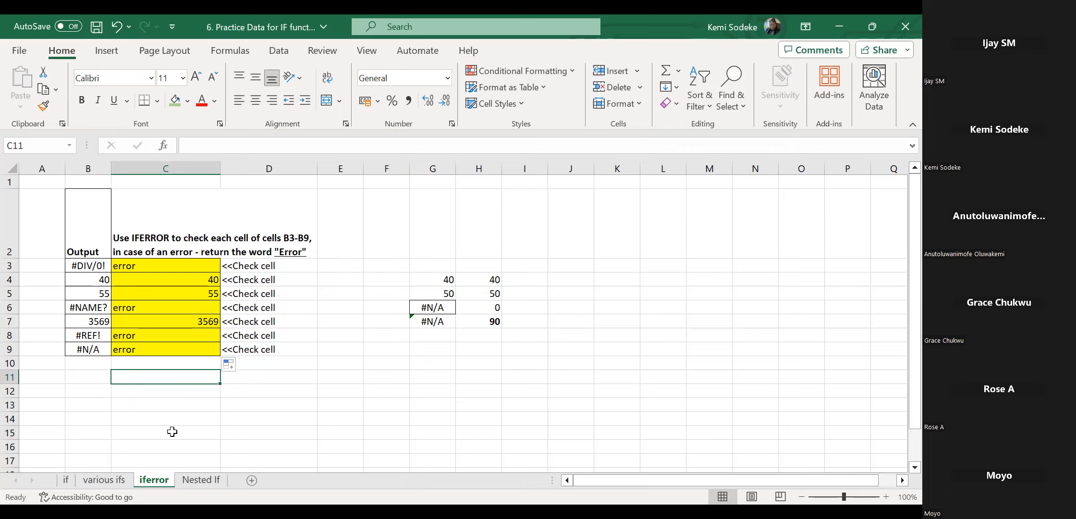
left_click(166, 406)
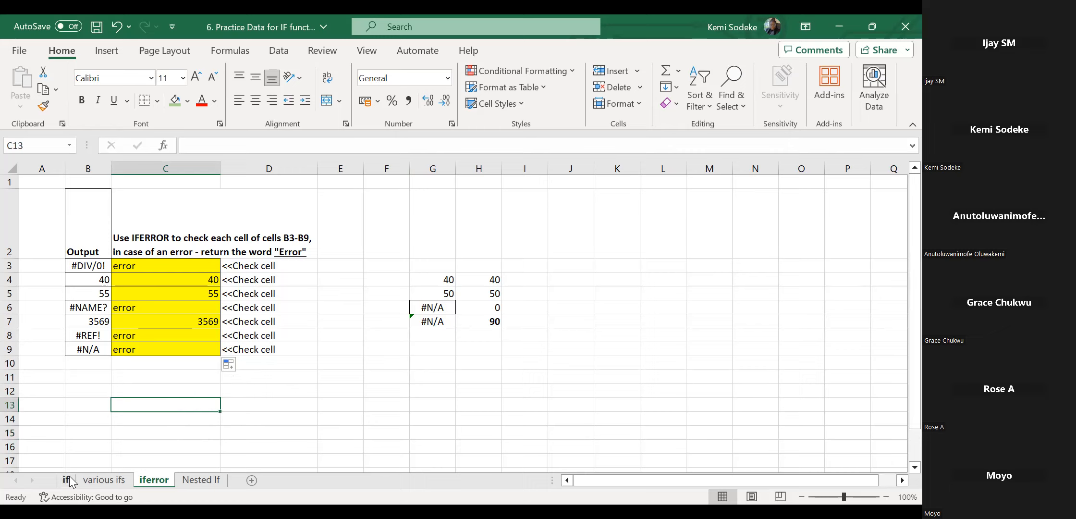
left_click(91, 390)
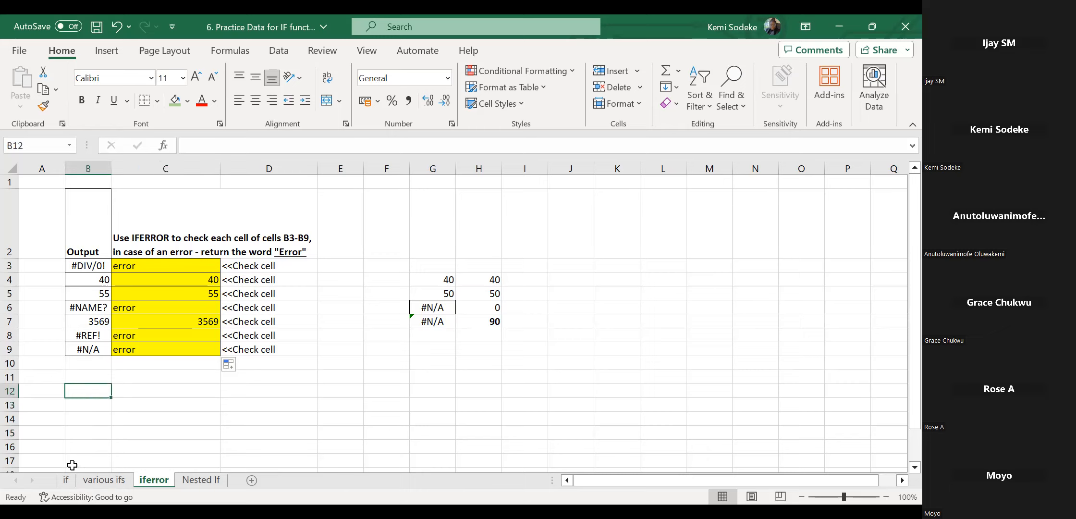